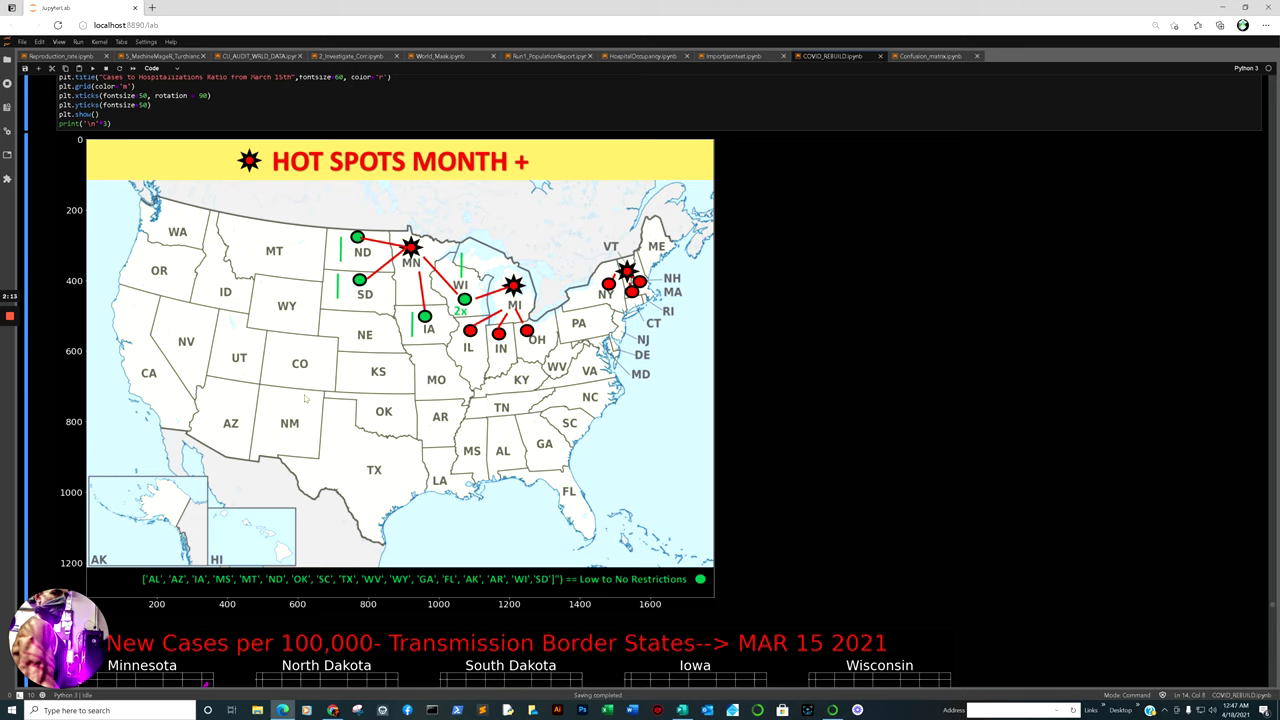
- Bring forward the browser showing the EurekAlert! 'One year of SARS-CoV-2 evolution' release
{"action": "mouse_move", "coordinate": [333, 708]}
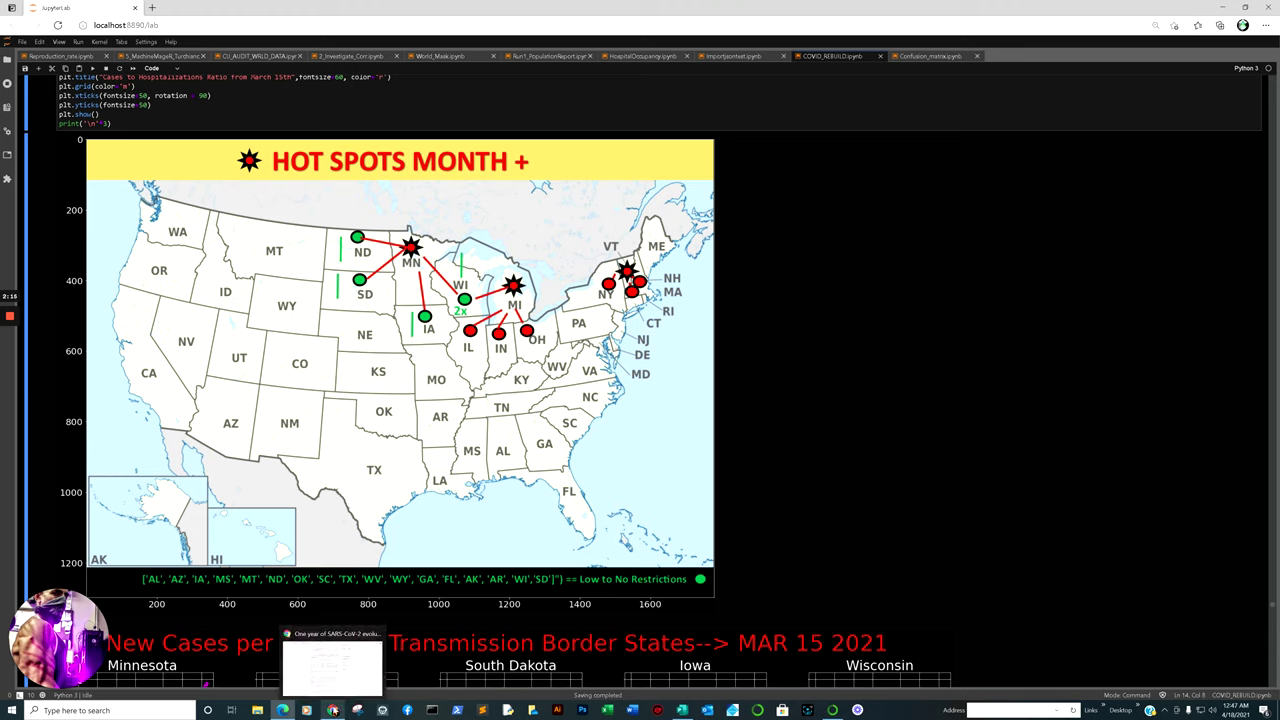
{"action": "left_click", "coordinate": [332, 662]}
- Read the SARS-CoV-2 evolution release from the top down to its spike mutations D614G, Y435F, N501Y and E484K
{"action": "scroll", "coordinate": [640, 370], "scroll_direction": "up", "scroll_amount": 15}
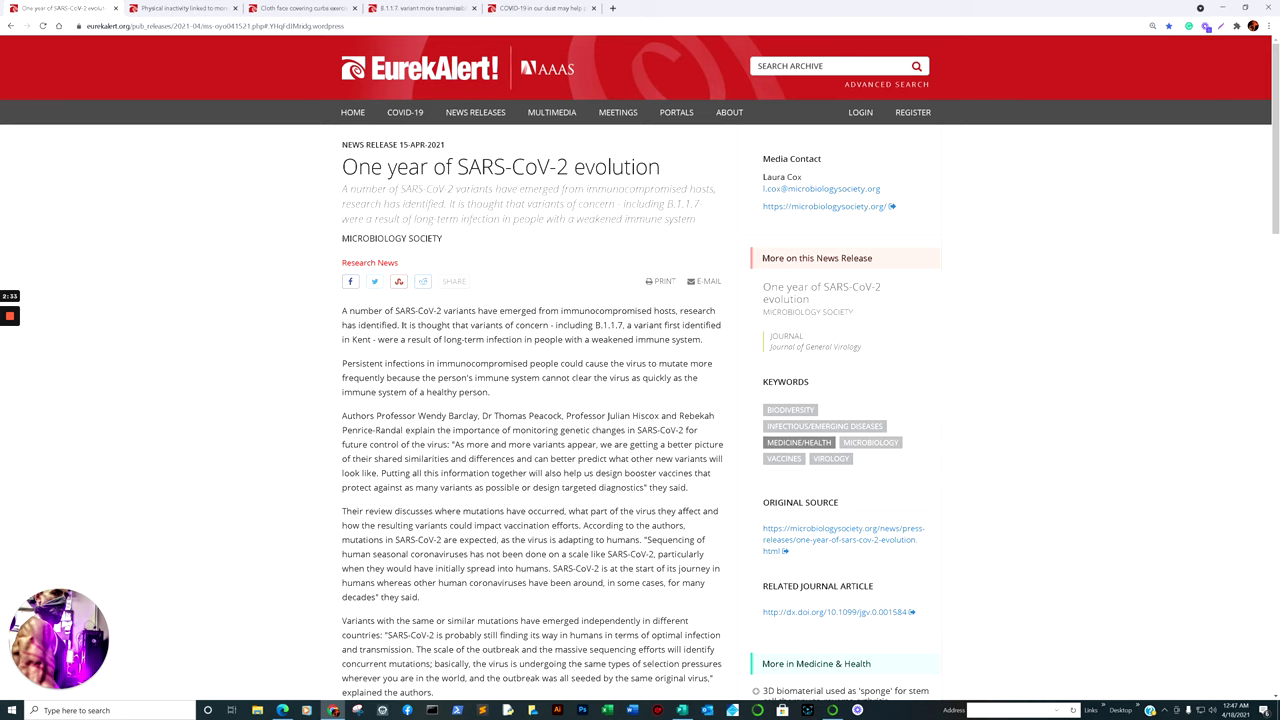
{"action": "scroll", "coordinate": [640, 368], "scroll_direction": "down", "scroll_amount": 1}
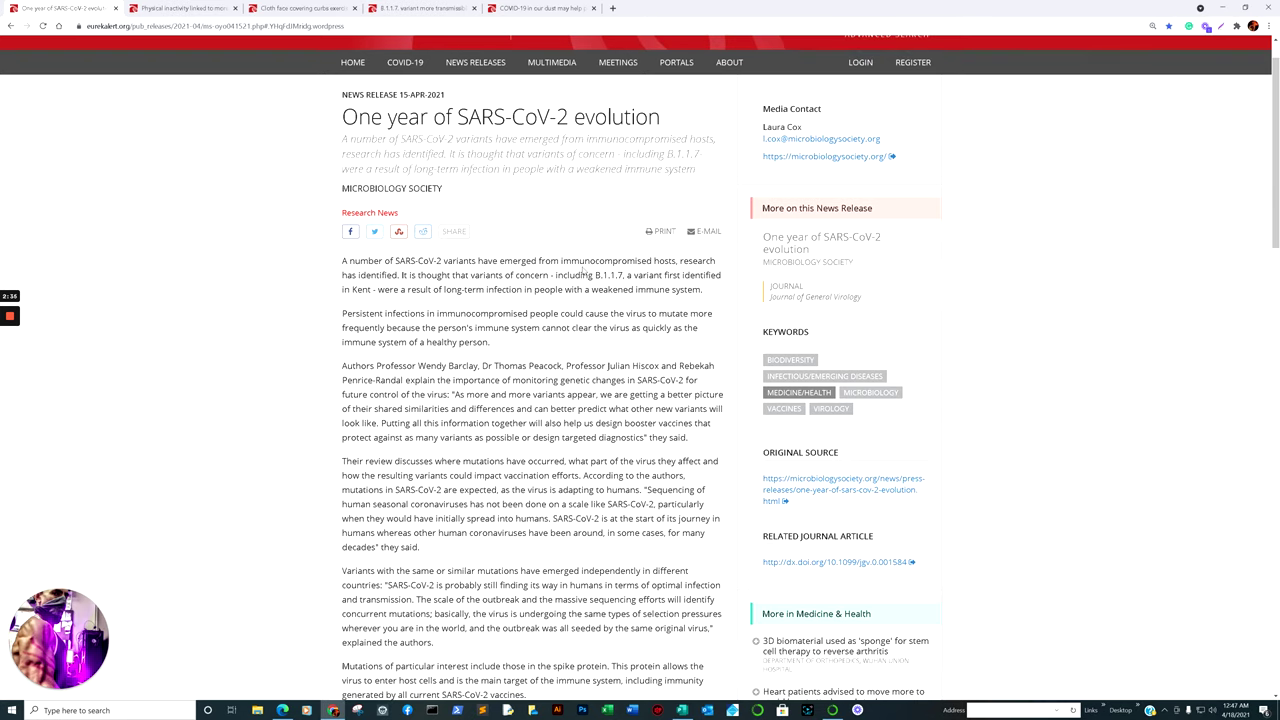
{"action": "scroll", "coordinate": [640, 368], "scroll_direction": "down", "scroll_amount": 3}
{"action": "scroll", "coordinate": [577, 261], "scroll_direction": "down", "scroll_amount": 2}
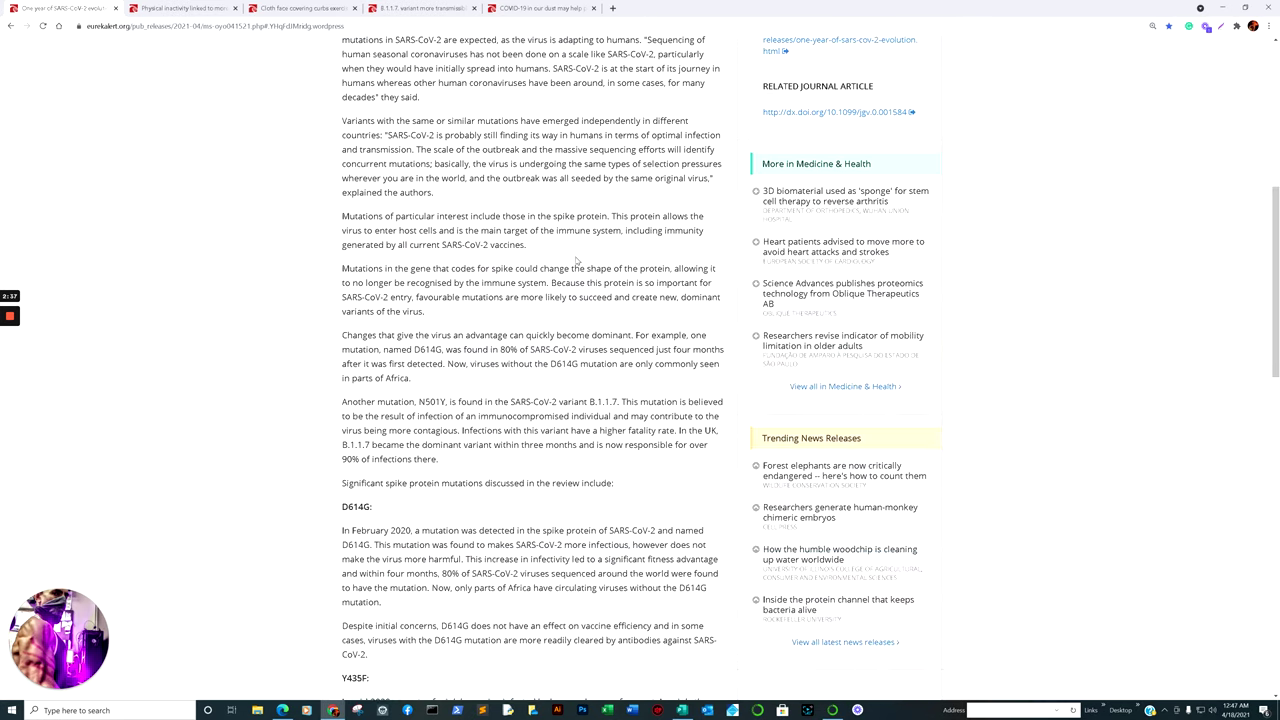
{"action": "scroll", "coordinate": [577, 261], "scroll_direction": "down", "scroll_amount": 3}
{"action": "scroll", "coordinate": [430, 350], "scroll_direction": "down", "scroll_amount": 1}
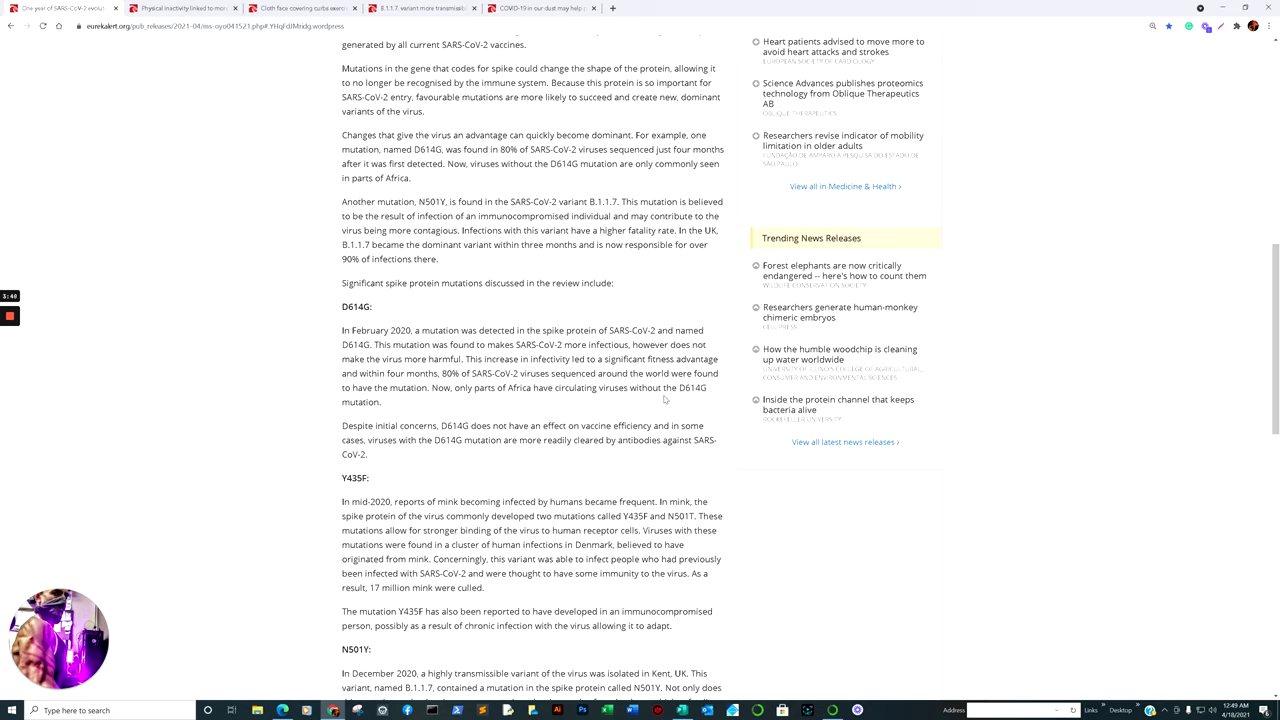
{"action": "scroll", "coordinate": [664, 398], "scroll_direction": "down", "scroll_amount": 1}
- Scroll past the Y435F and N501Y sections to the E484K immune-escape passage
{"action": "scroll", "coordinate": [664, 398], "scroll_direction": "down", "scroll_amount": 2}
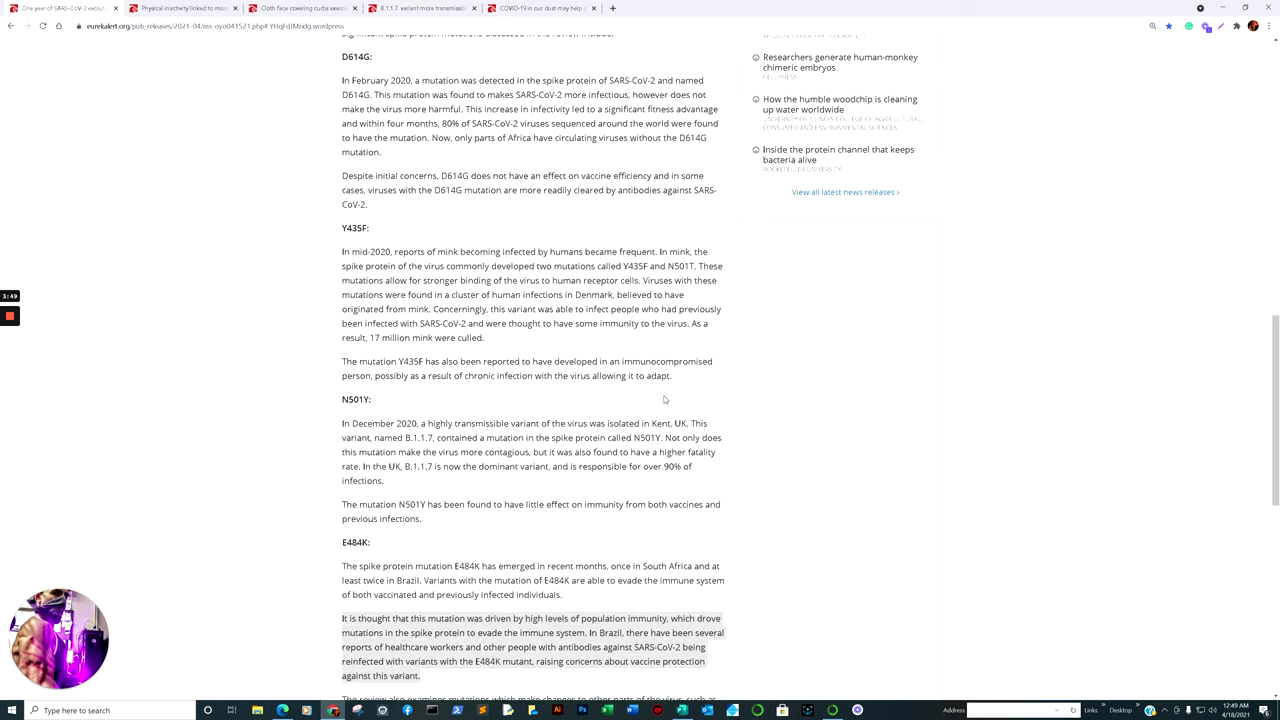
{"action": "scroll", "coordinate": [664, 398], "scroll_direction": "down", "scroll_amount": 3}
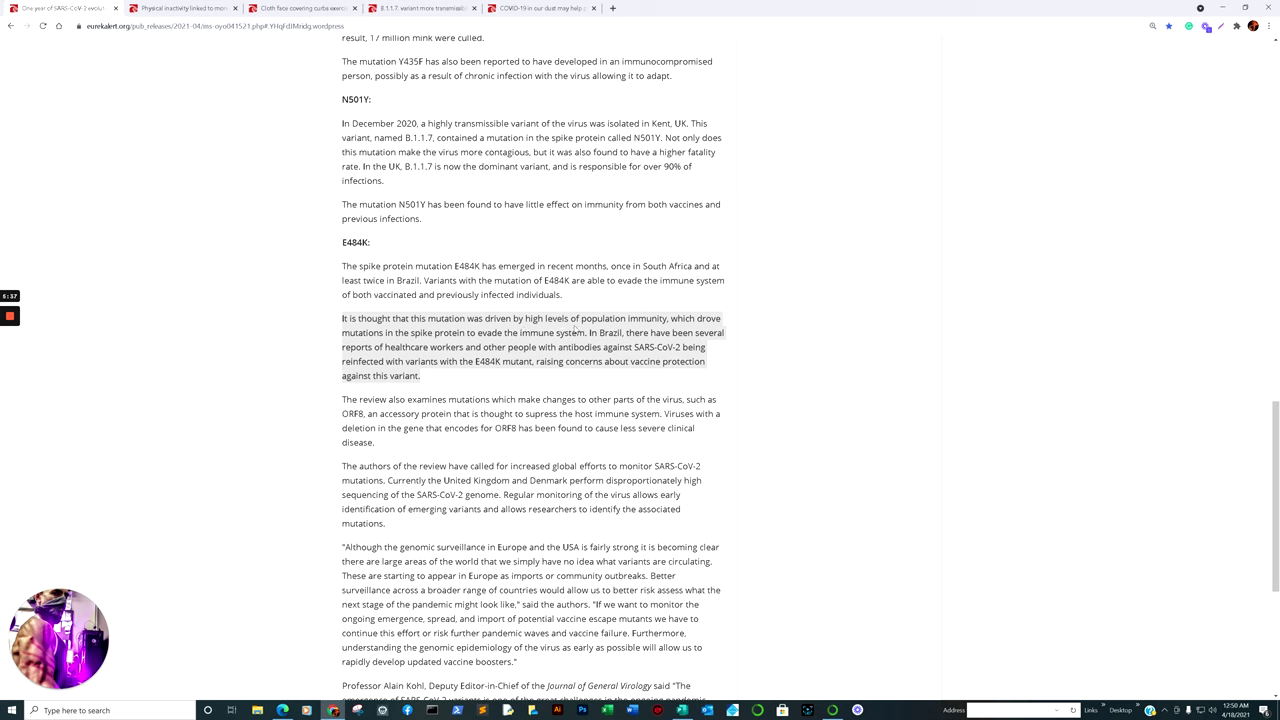
{"action": "left_click", "coordinate": [364, 326]}
{"action": "double_click", "coordinate": [372, 320]}
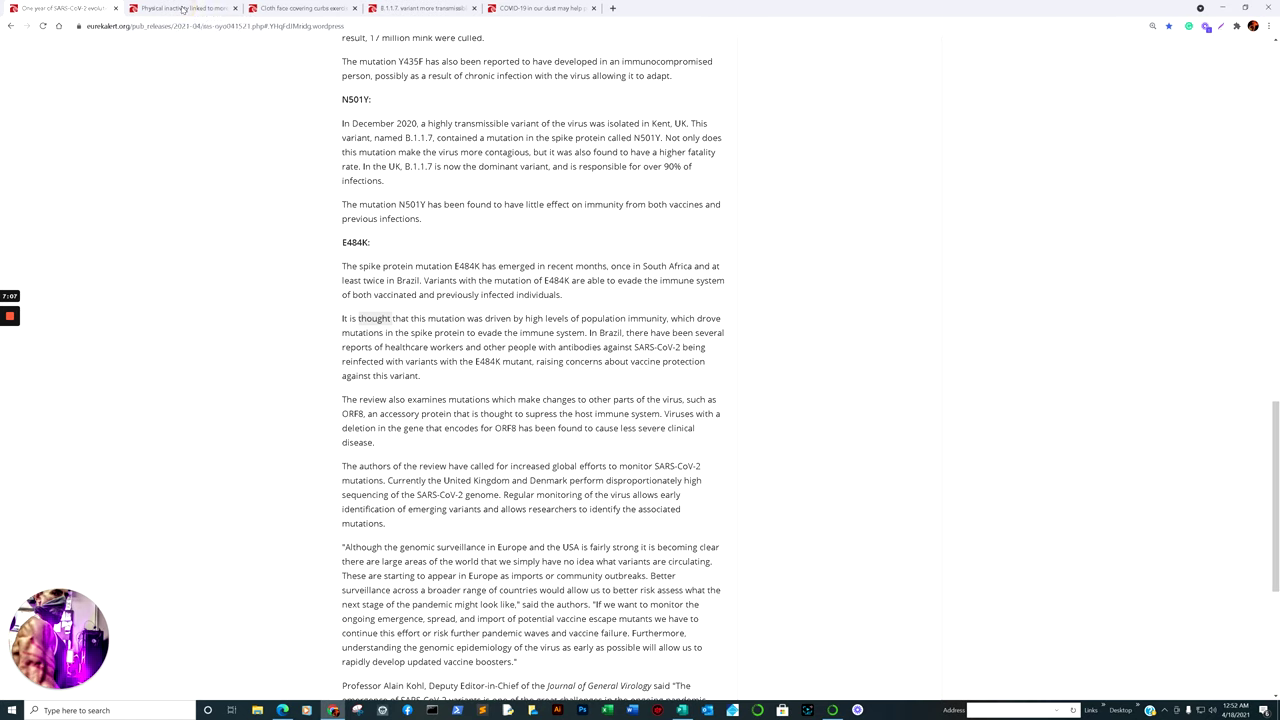
{"action": "left_click", "coordinate": [183, 9]}
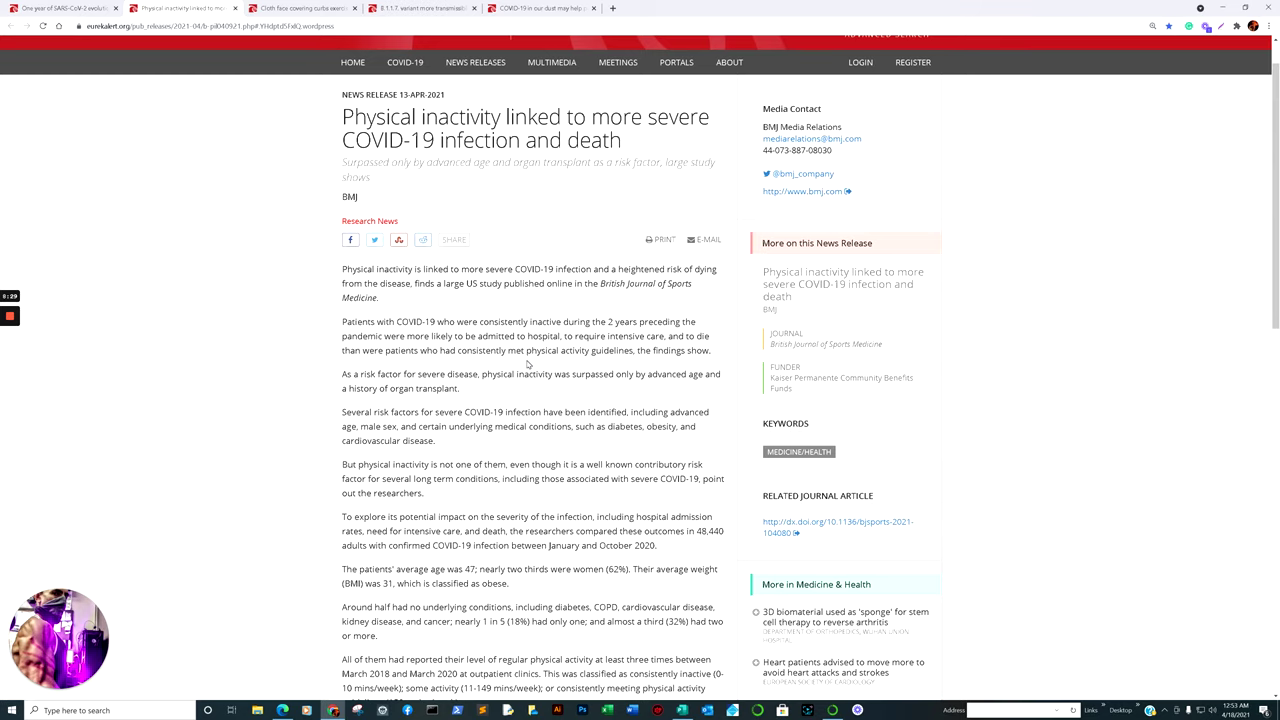
- Read down the Physical inactivity release to the hospital admission and death-risk findings
{"action": "scroll", "coordinate": [529, 365], "scroll_direction": "down", "scroll_amount": 2}
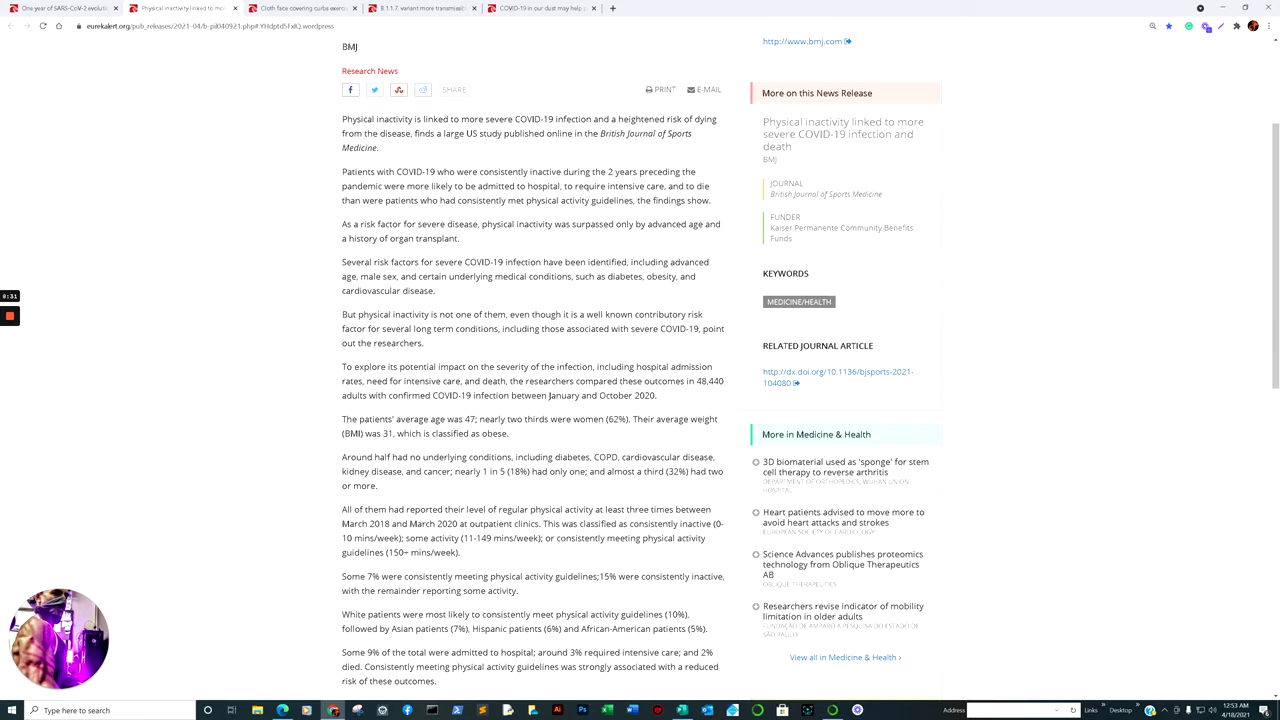
{"action": "scroll", "coordinate": [553, 549], "scroll_direction": "down", "scroll_amount": 1}
{"action": "scroll", "coordinate": [553, 549], "scroll_direction": "down", "scroll_amount": 2}
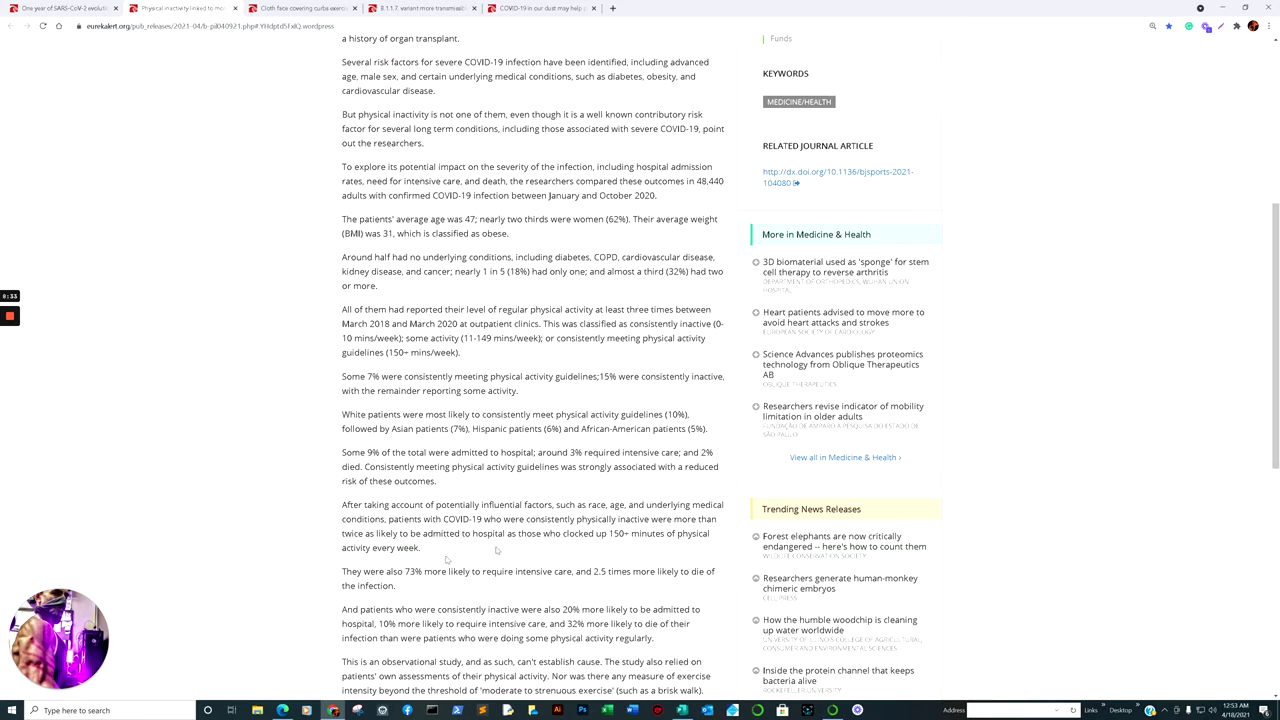
{"action": "scroll", "coordinate": [563, 519], "scroll_direction": "down", "scroll_amount": 1}
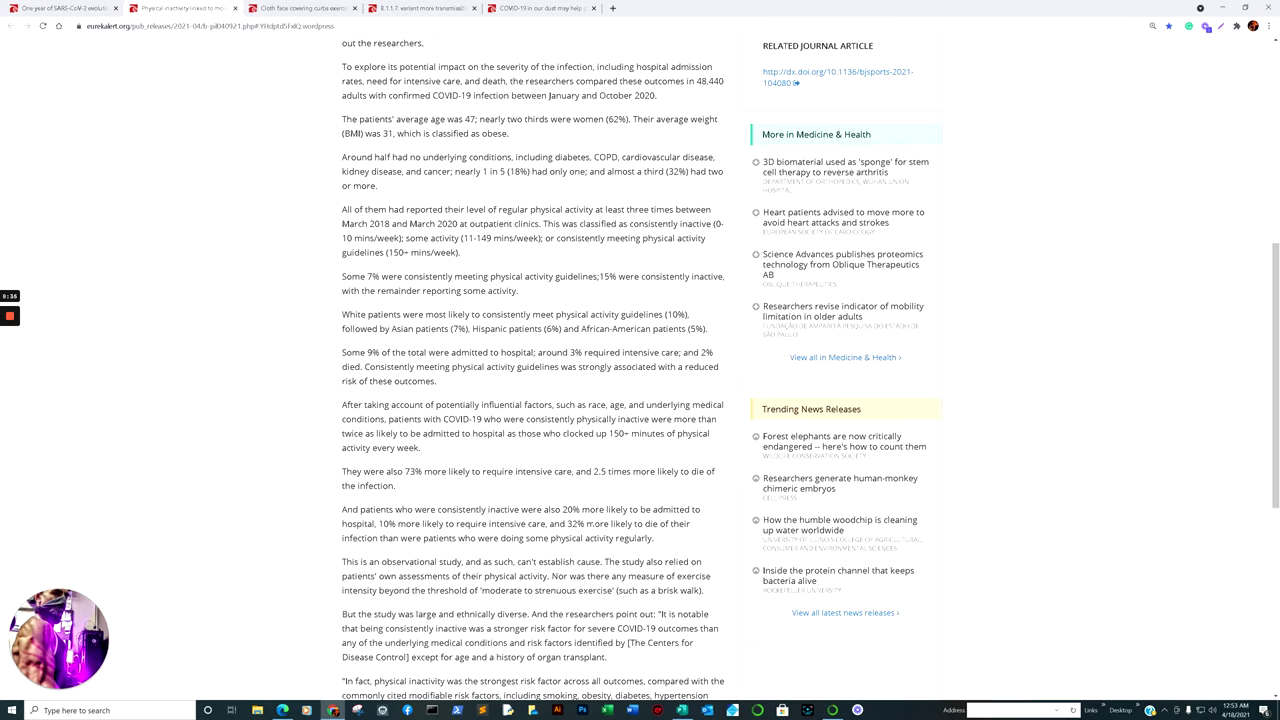
- Highlight the 'After taking account…' and '73% more likely' paragraphs, then return to the headline
{"action": "left_click_drag", "start_coordinate": [343, 405], "coordinate": [591, 478]}
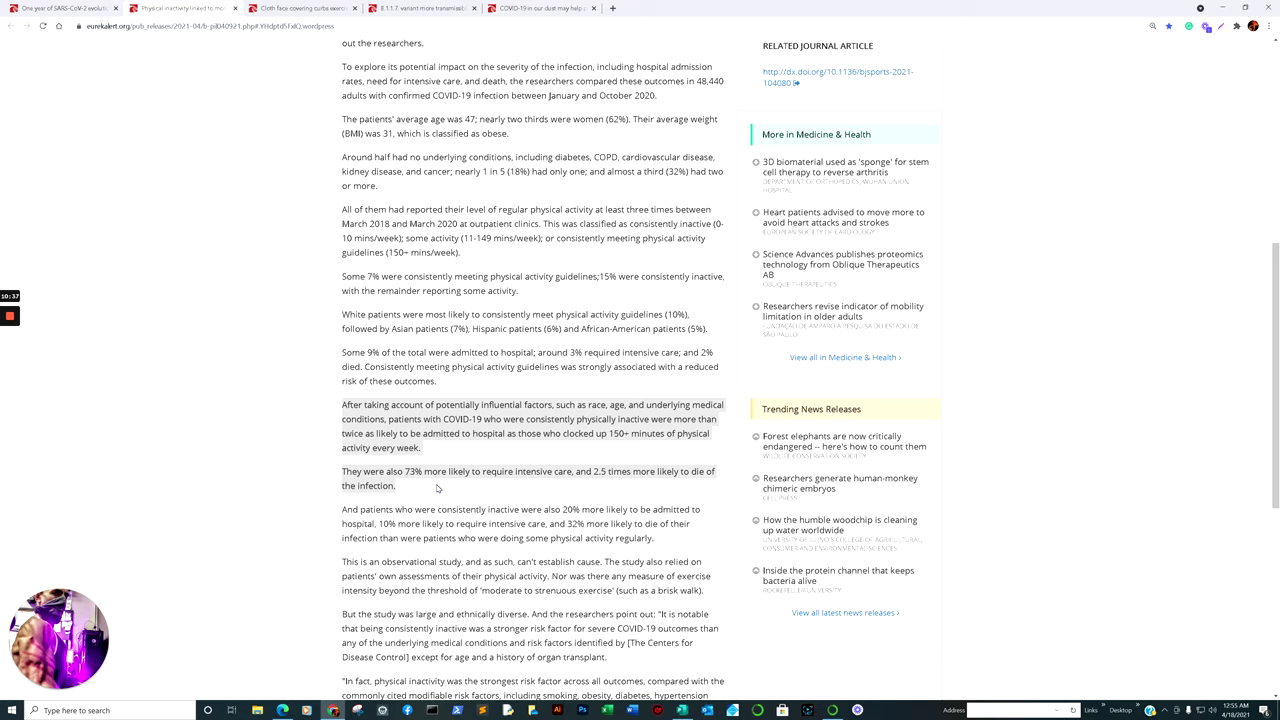
{"action": "scroll", "coordinate": [437, 487], "scroll_direction": "up", "scroll_amount": 5}
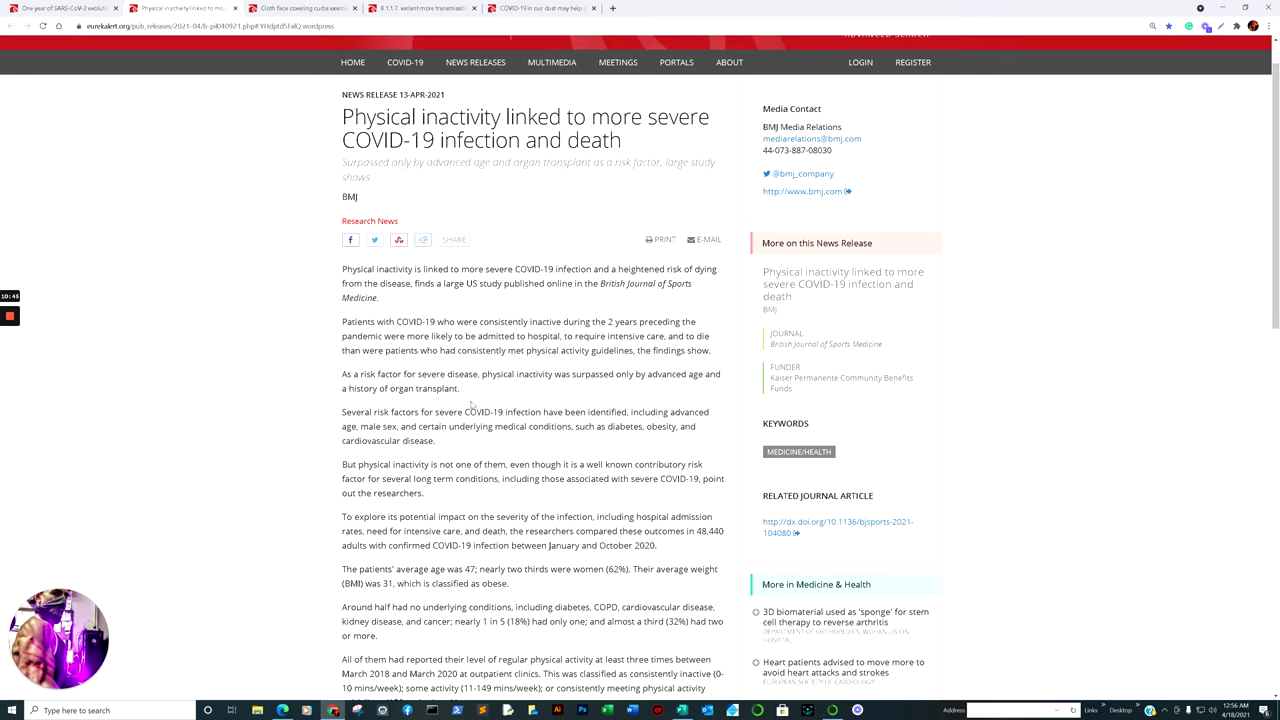
{"action": "scroll", "coordinate": [470, 404], "scroll_direction": "up", "scroll_amount": 1}
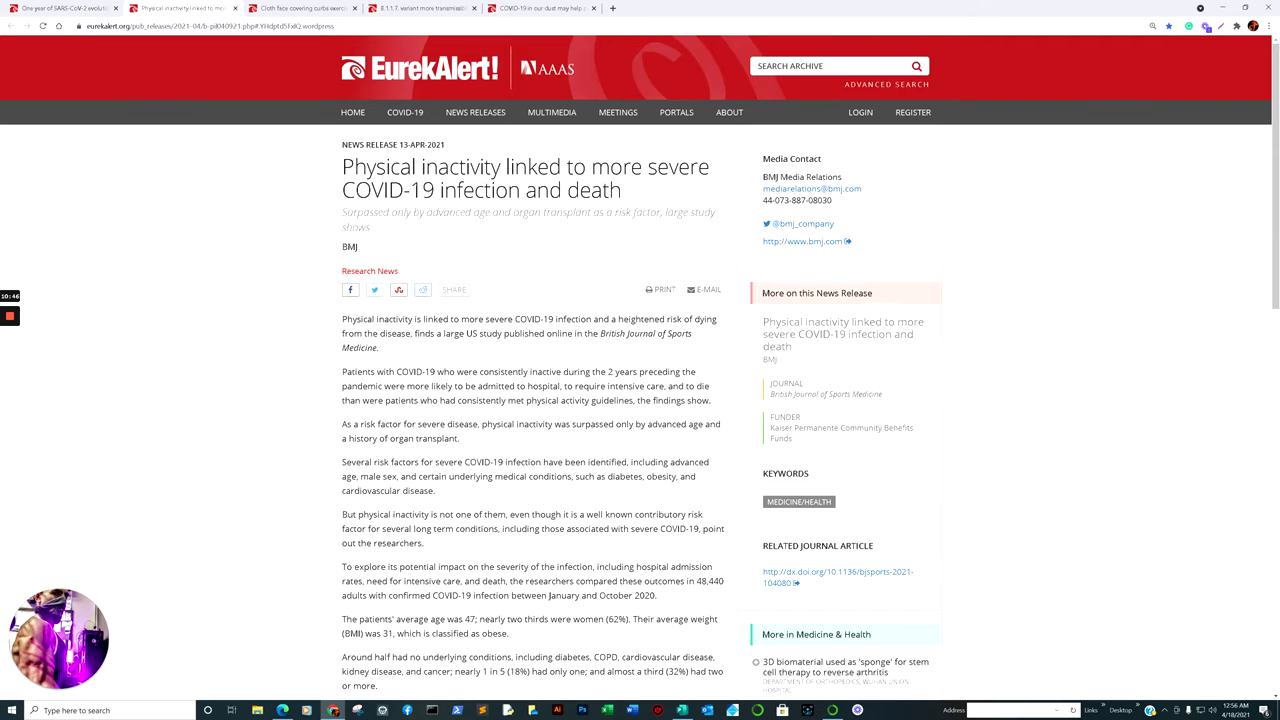
- Switch to the 'Cloth face covering curbs exercise performance' release and scroll to its headline
{"action": "left_click", "coordinate": [300, 12]}
{"action": "scroll", "coordinate": [600, 286], "scroll_direction": "up", "scroll_amount": 3}
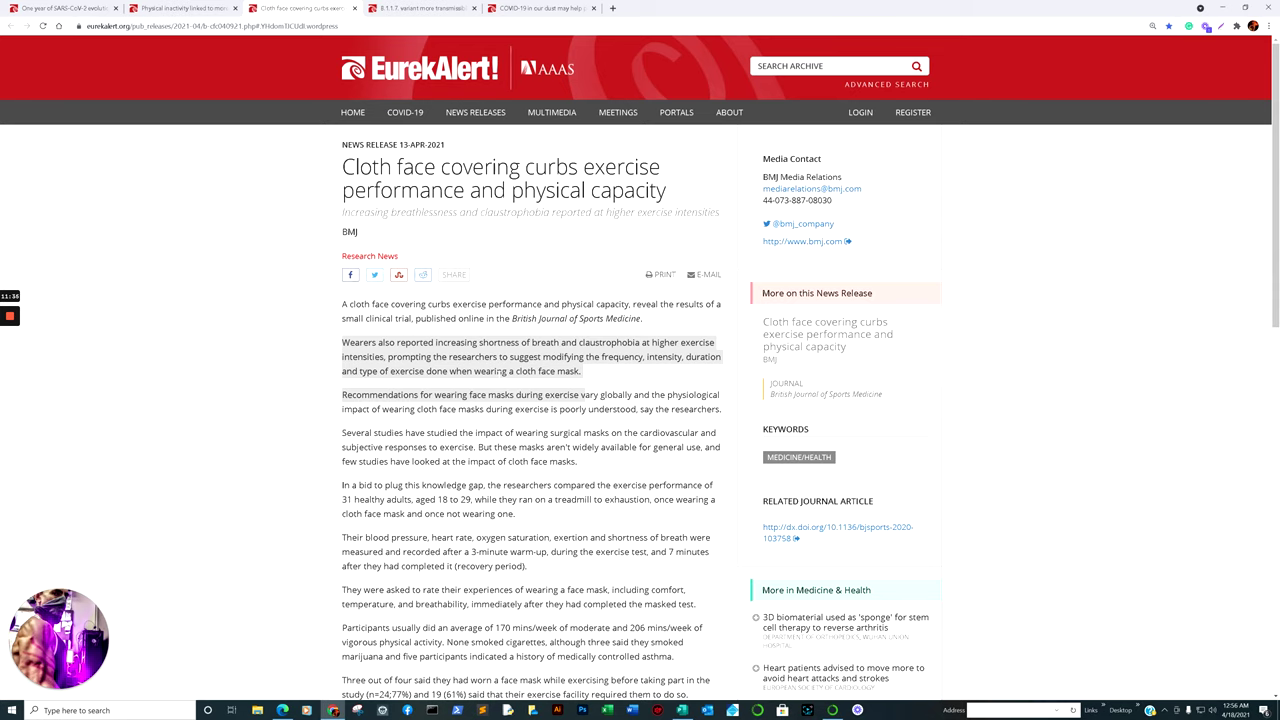
- Deselect the earlier highlighted paragraphs and read down to 'Analysis of the recorded data'
{"action": "scroll", "coordinate": [640, 368], "scroll_direction": "down", "scroll_amount": 3}
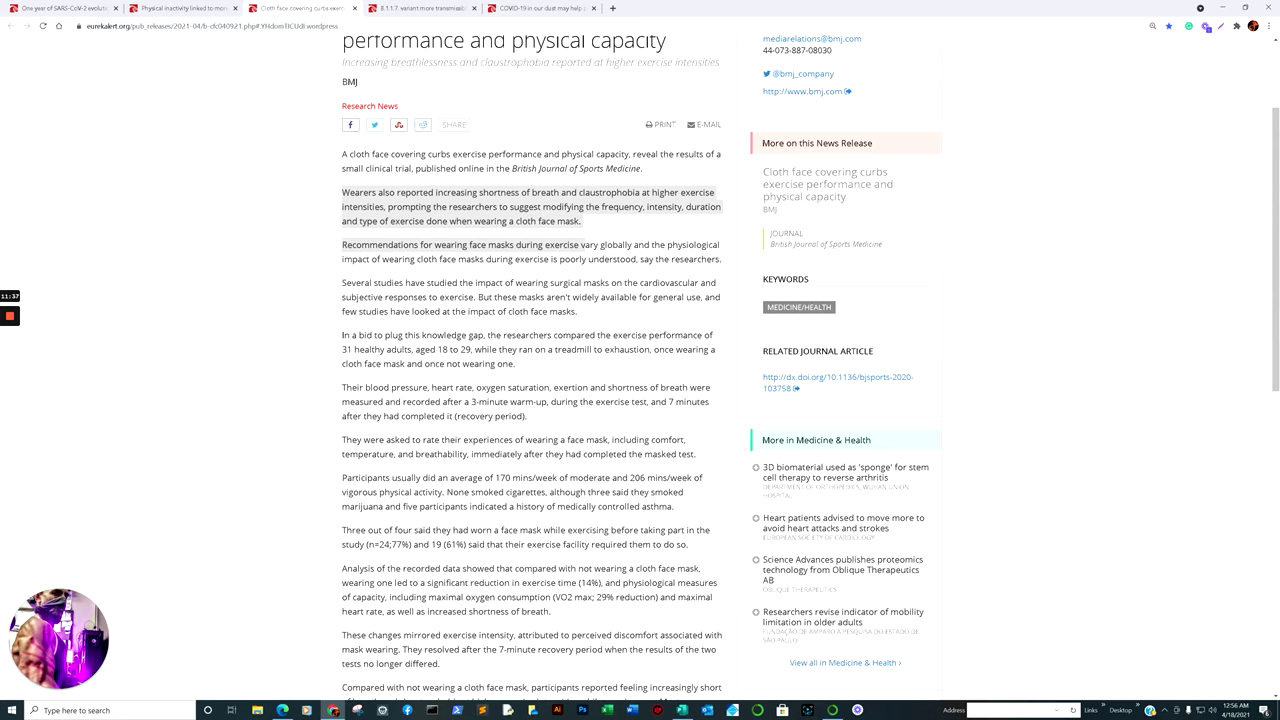
{"action": "scroll", "coordinate": [499, 380], "scroll_direction": "down", "scroll_amount": 1}
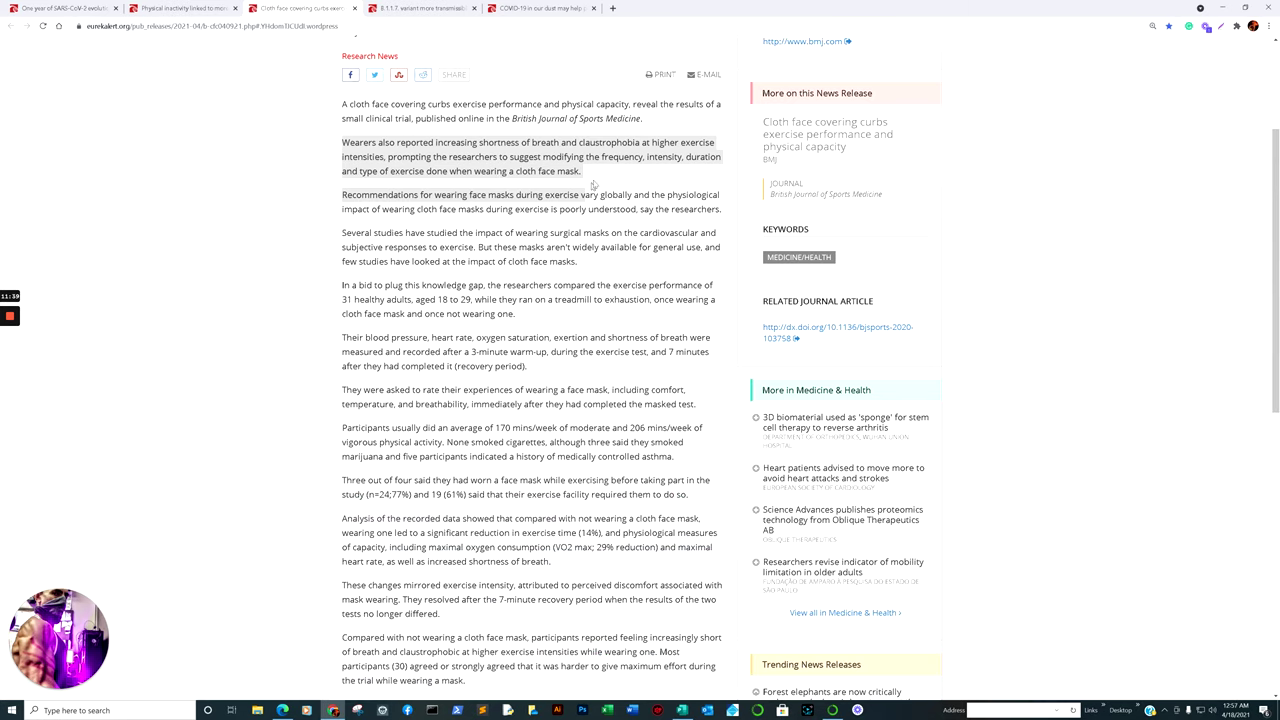
{"action": "left_click", "coordinate": [590, 145]}
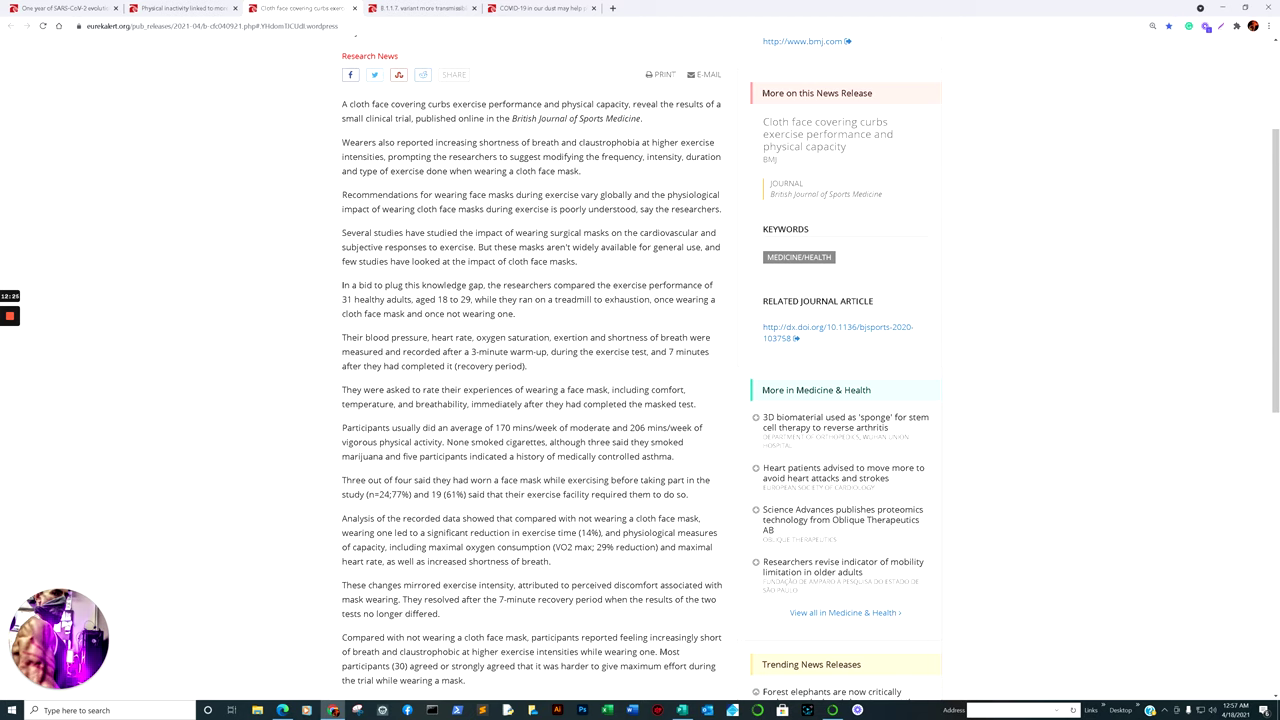
{"action": "scroll", "coordinate": [381, 433], "scroll_direction": "down", "scroll_amount": 1}
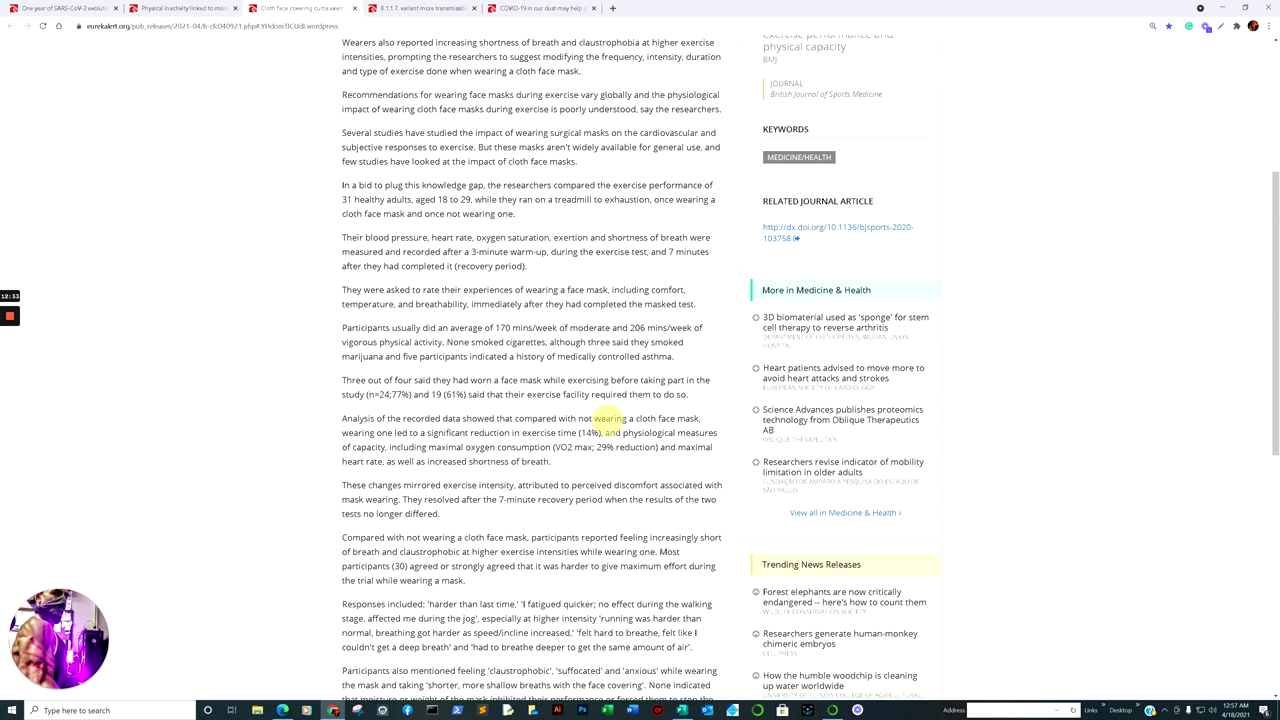
- Highlight the 'Analysis of the recorded data' paragraph and zoom the page to 150%
{"action": "left_click_drag", "start_coordinate": [340, 423], "coordinate": [581, 469]}
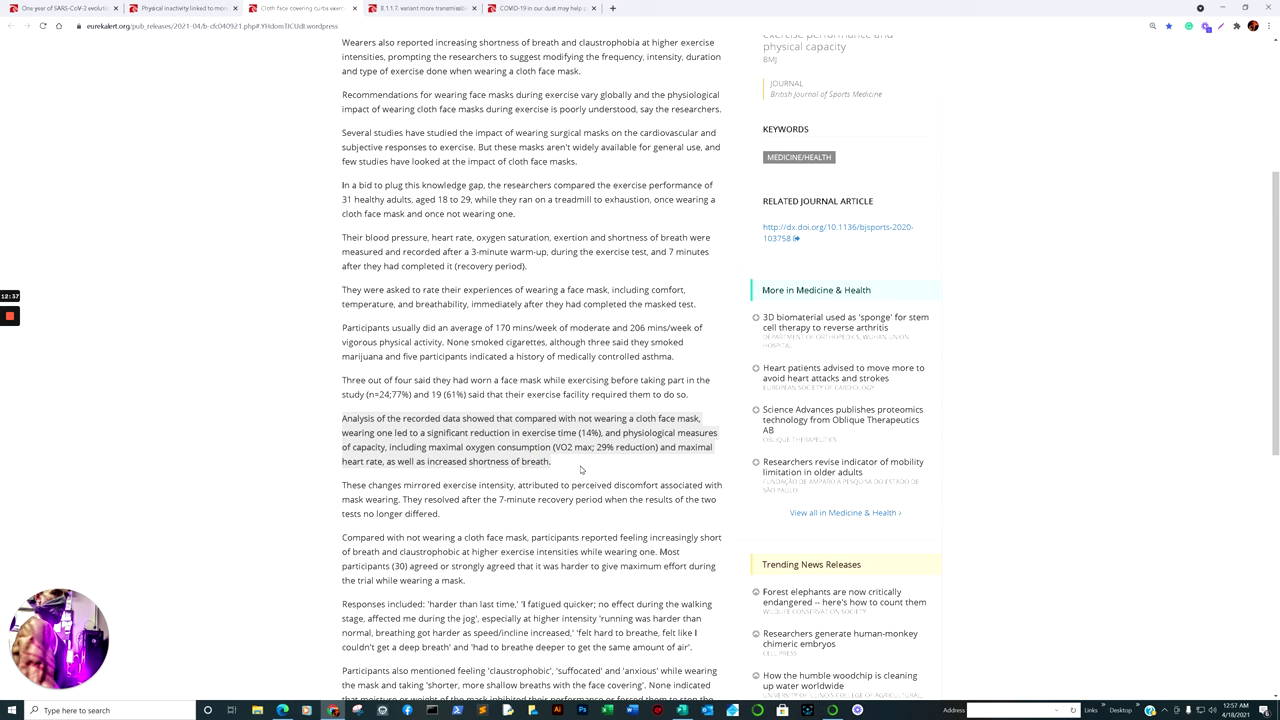
{"action": "key", "text": "ctrl+plus"}
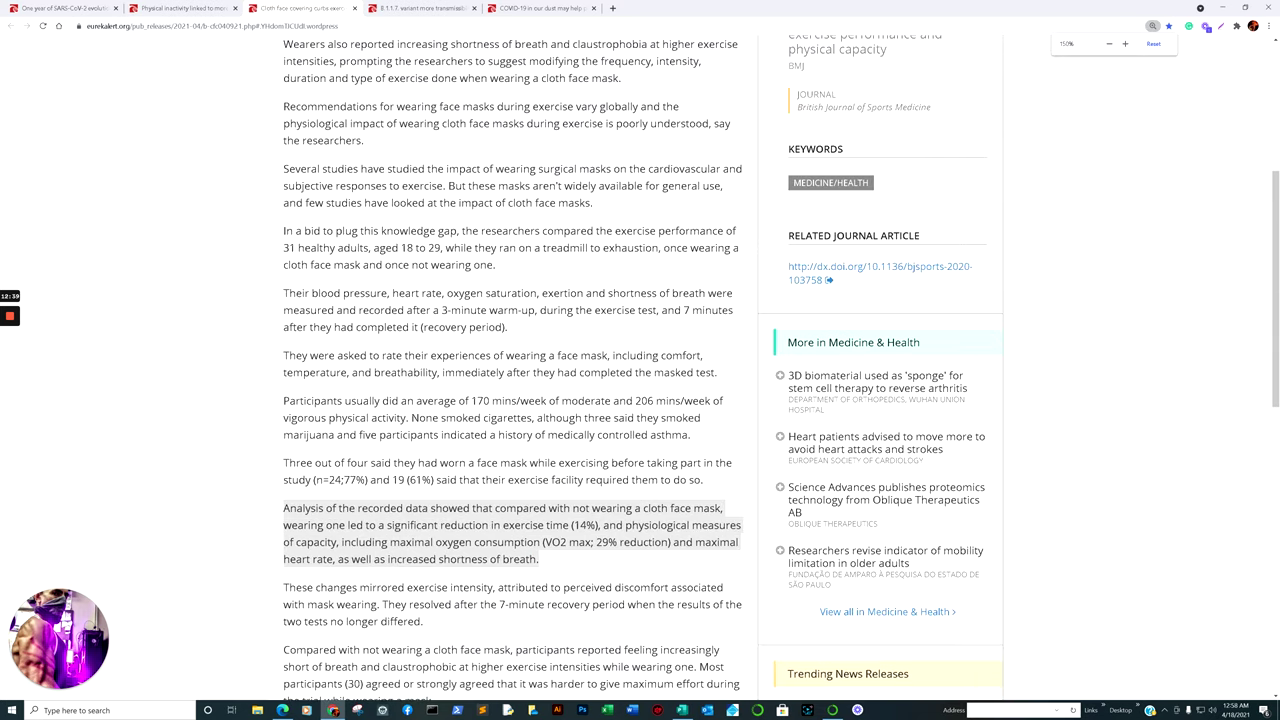
{"action": "scroll", "coordinate": [512, 370], "scroll_direction": "down", "scroll_amount": 2}
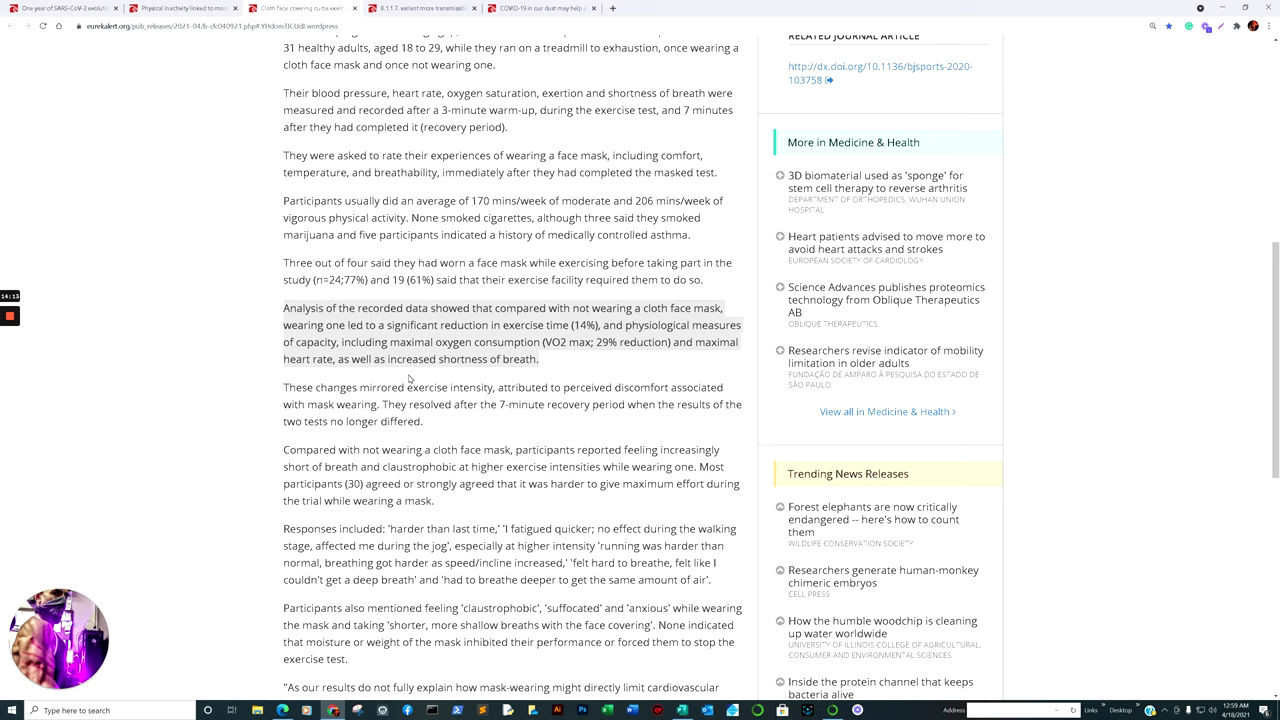
- Highlight the participants' quoted complaints about breathing harder
{"action": "scroll", "coordinate": [640, 367], "scroll_direction": "down", "scroll_amount": 1}
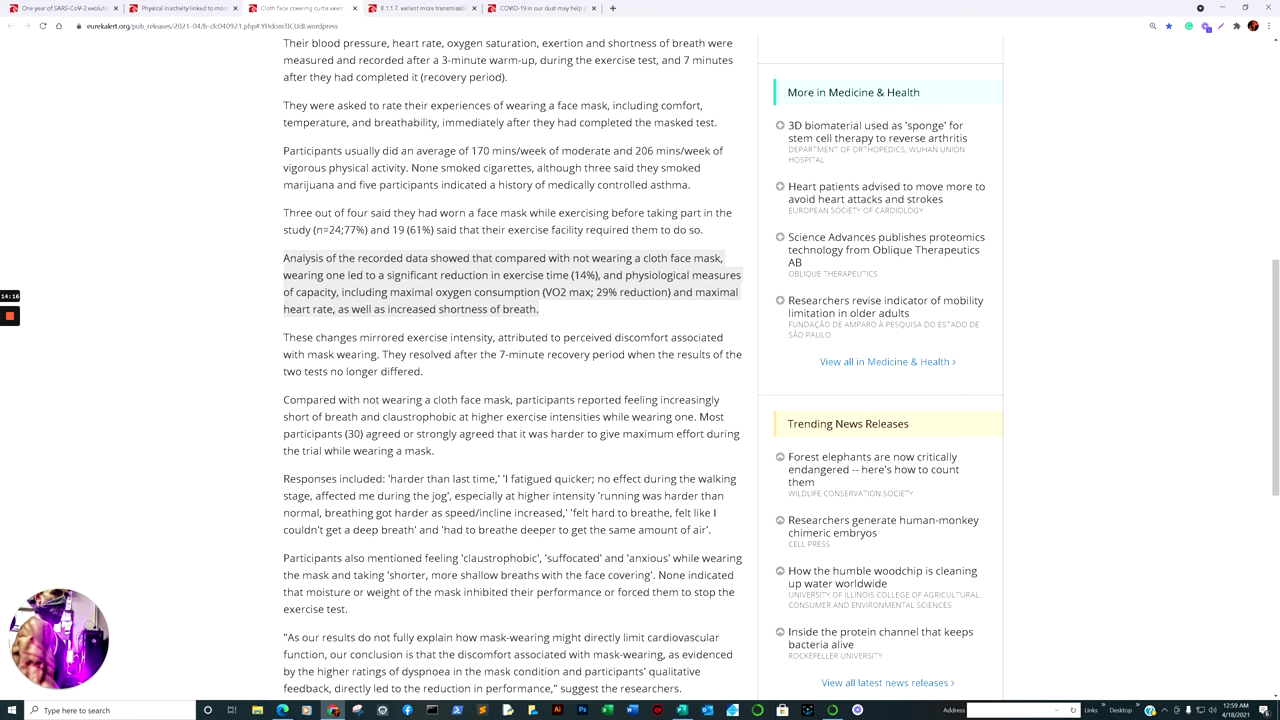
{"action": "scroll", "coordinate": [640, 367], "scroll_direction": "down", "scroll_amount": 1}
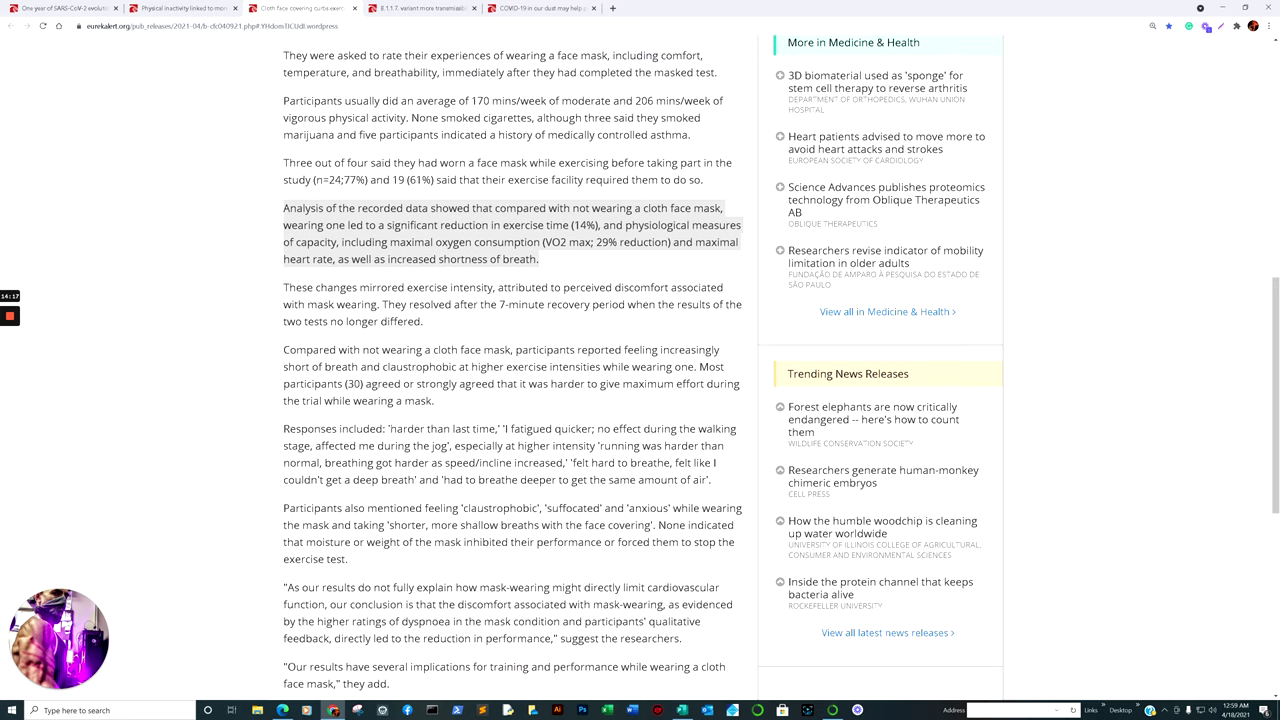
{"action": "left_click_drag", "start_coordinate": [388, 428], "coordinate": [720, 487]}
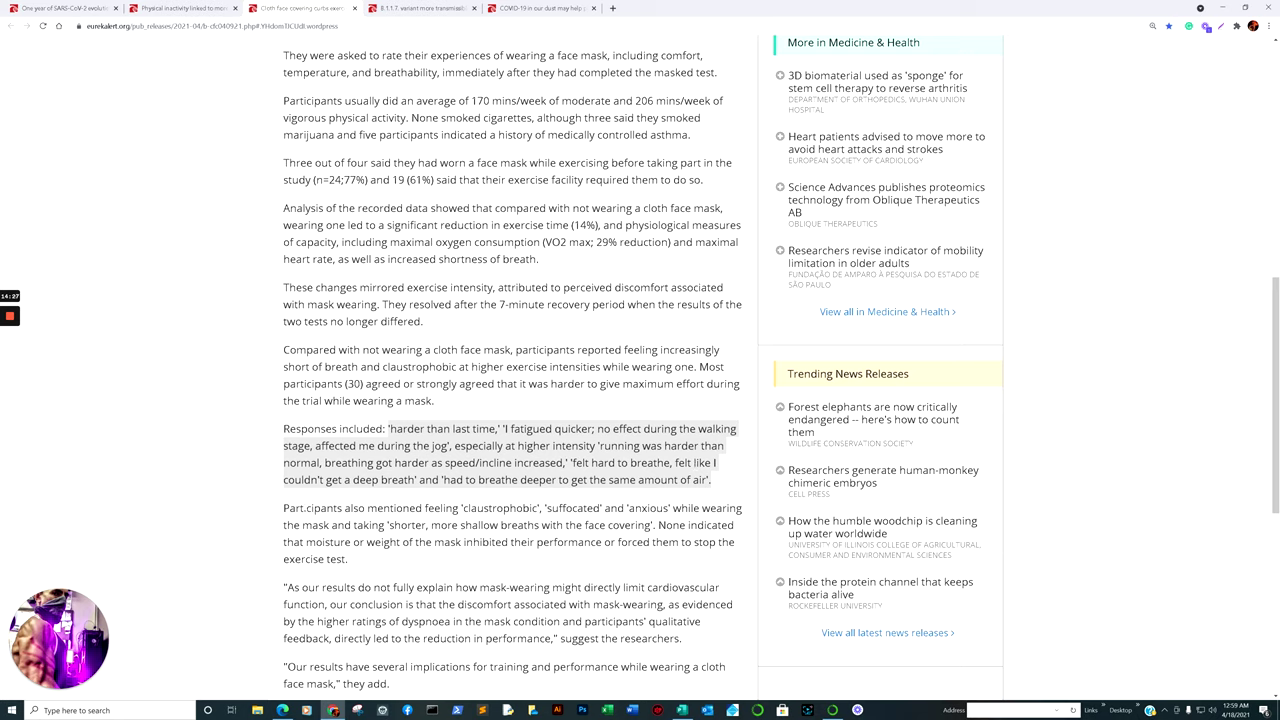
- Highlight the paragraph on feeling claustrophobic and suffocated, then move to the B.1.1.7 variant release
{"action": "left_click_drag", "start_coordinate": [284, 508], "coordinate": [516, 566]}
{"action": "scroll", "coordinate": [544, 563], "scroll_direction": "down", "scroll_amount": 1}
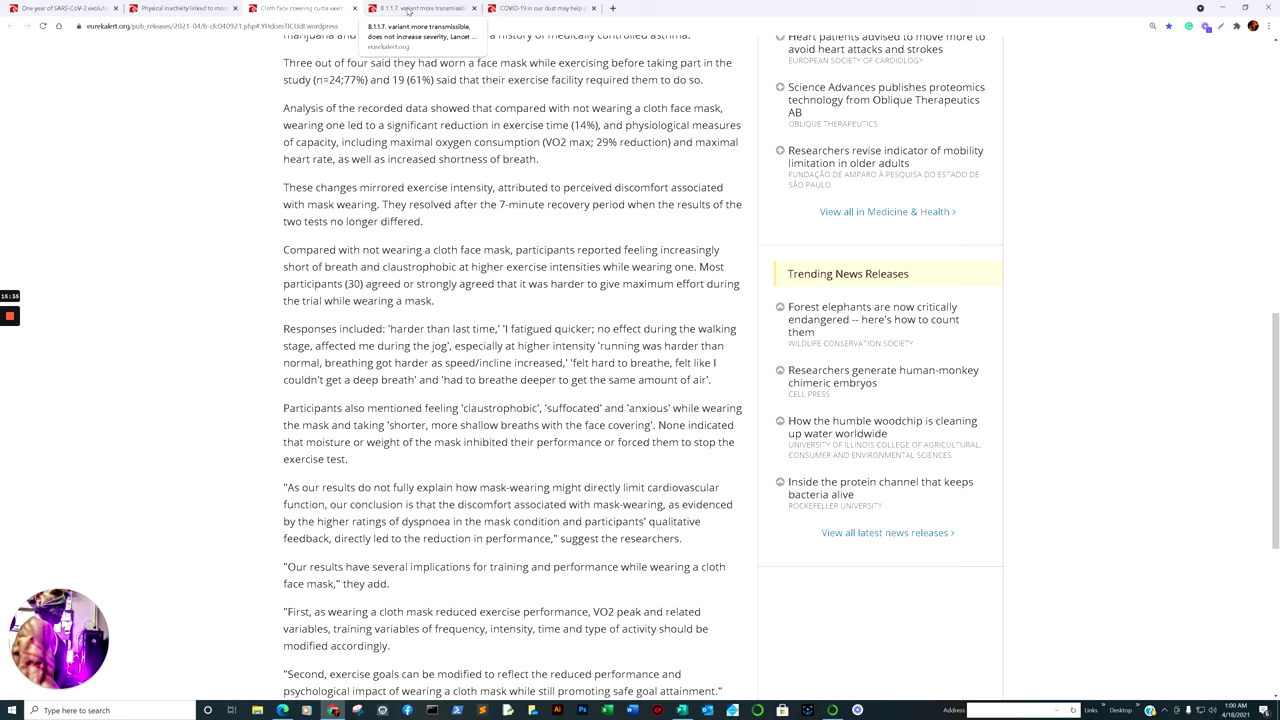
{"action": "left_click", "coordinate": [407, 12]}
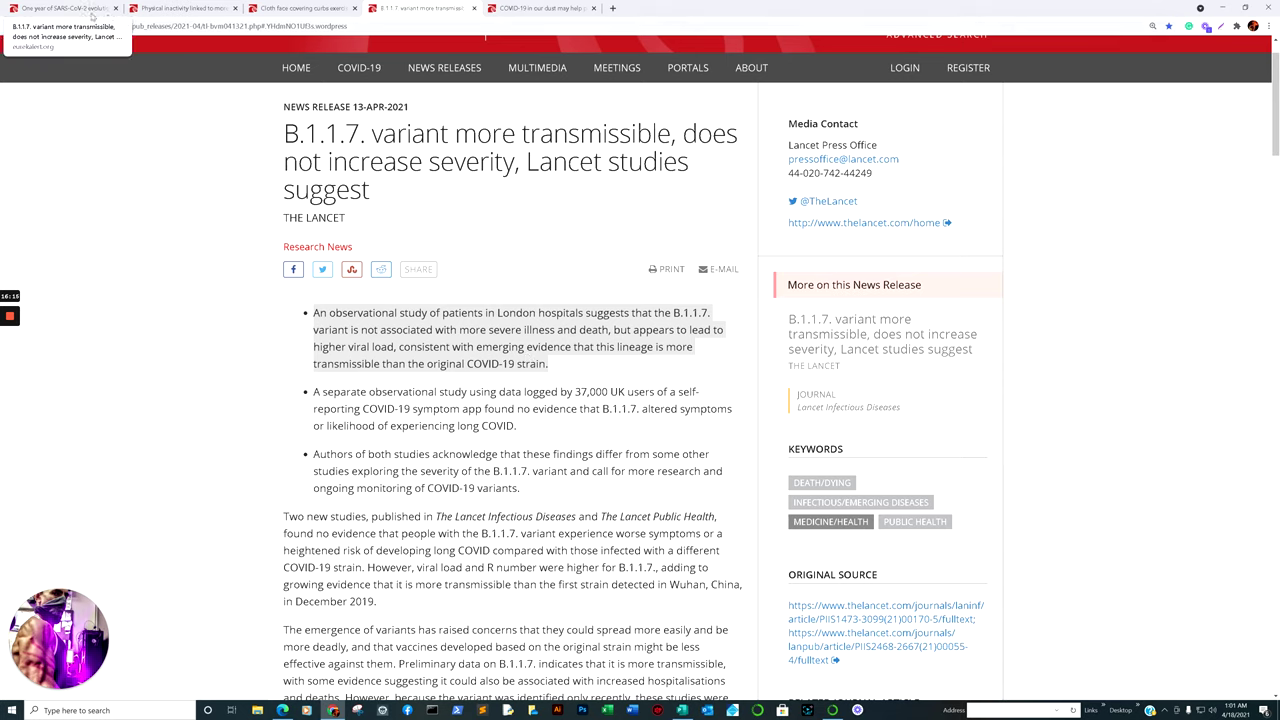
{"action": "left_click", "coordinate": [86, 9]}
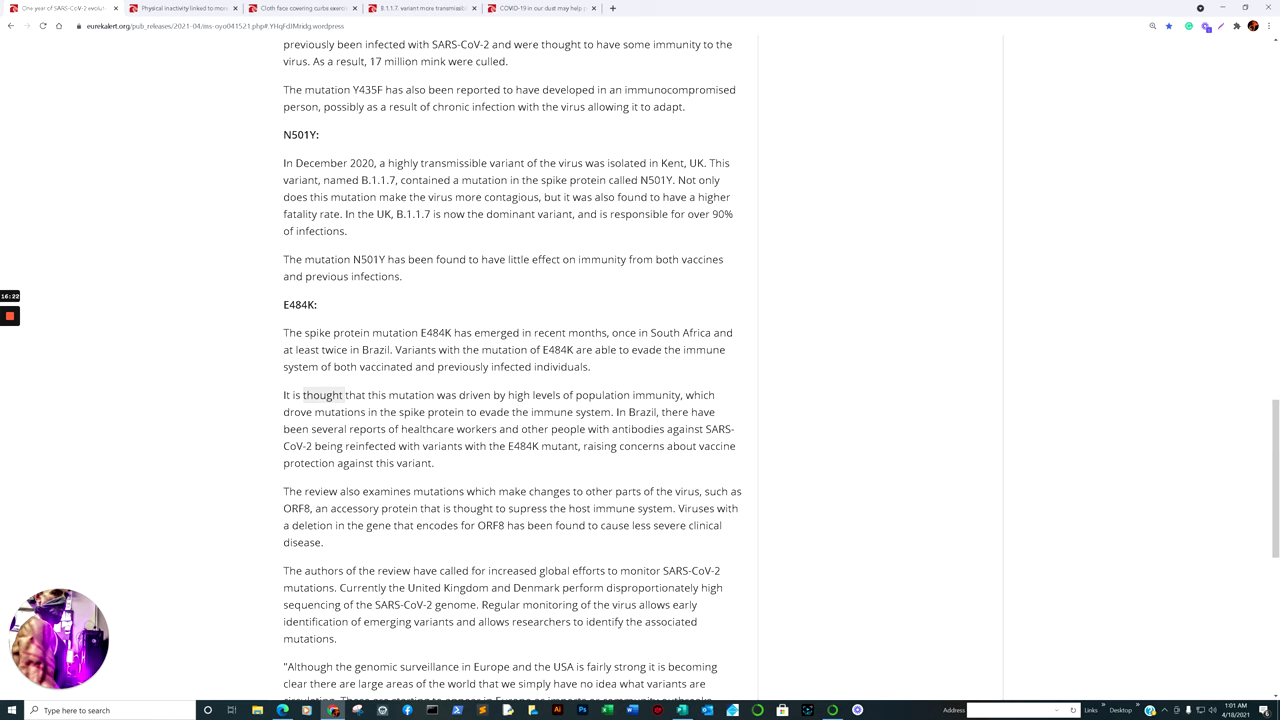
{"action": "left_click", "coordinate": [410, 8]}
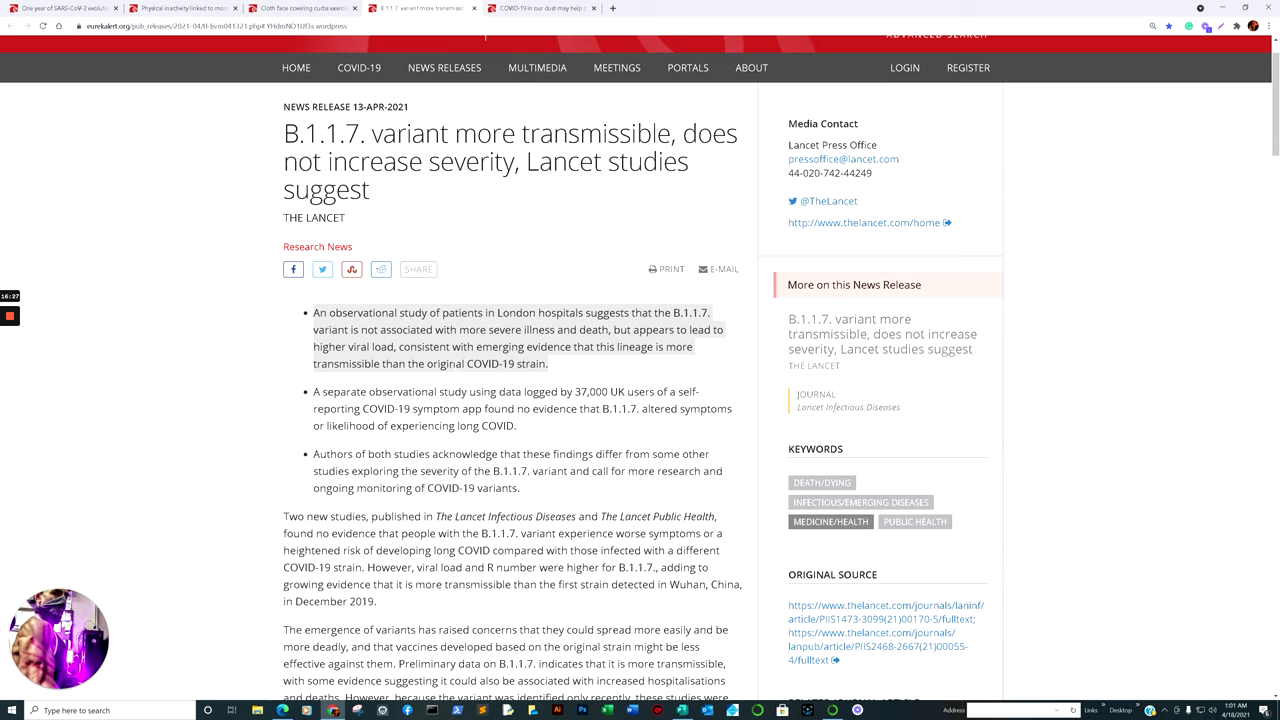
{"action": "left_click", "coordinate": [57, 12]}
{"action": "scroll", "coordinate": [261, 246], "scroll_direction": "up", "scroll_amount": 3}
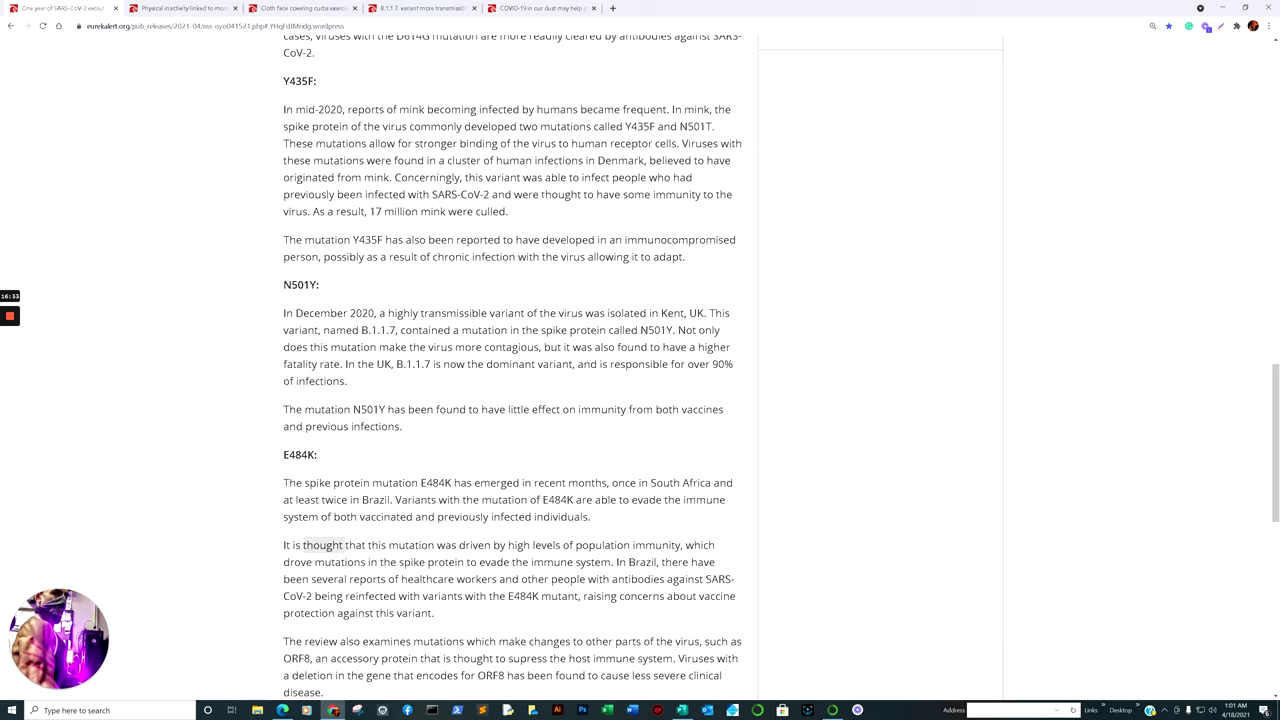
{"action": "scroll", "coordinate": [580, 232], "scroll_direction": "up", "scroll_amount": 2}
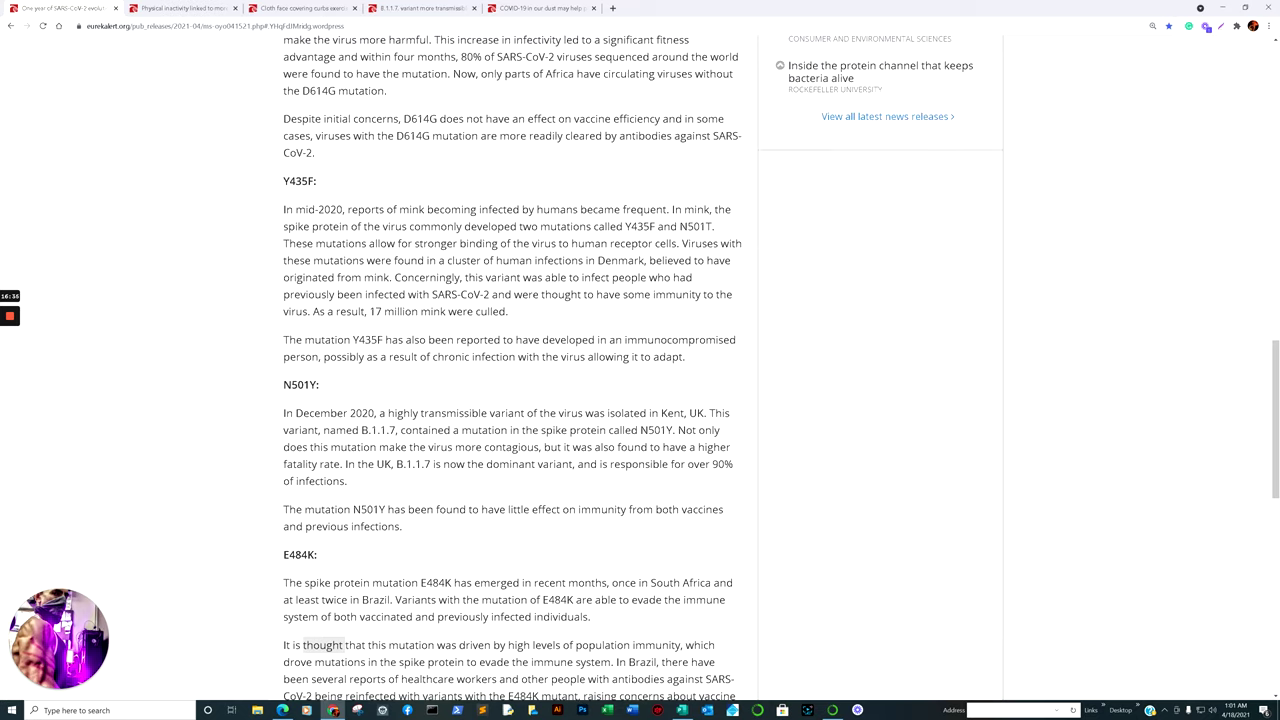
{"action": "scroll", "coordinate": [480, 286], "scroll_direction": "up", "scroll_amount": 2}
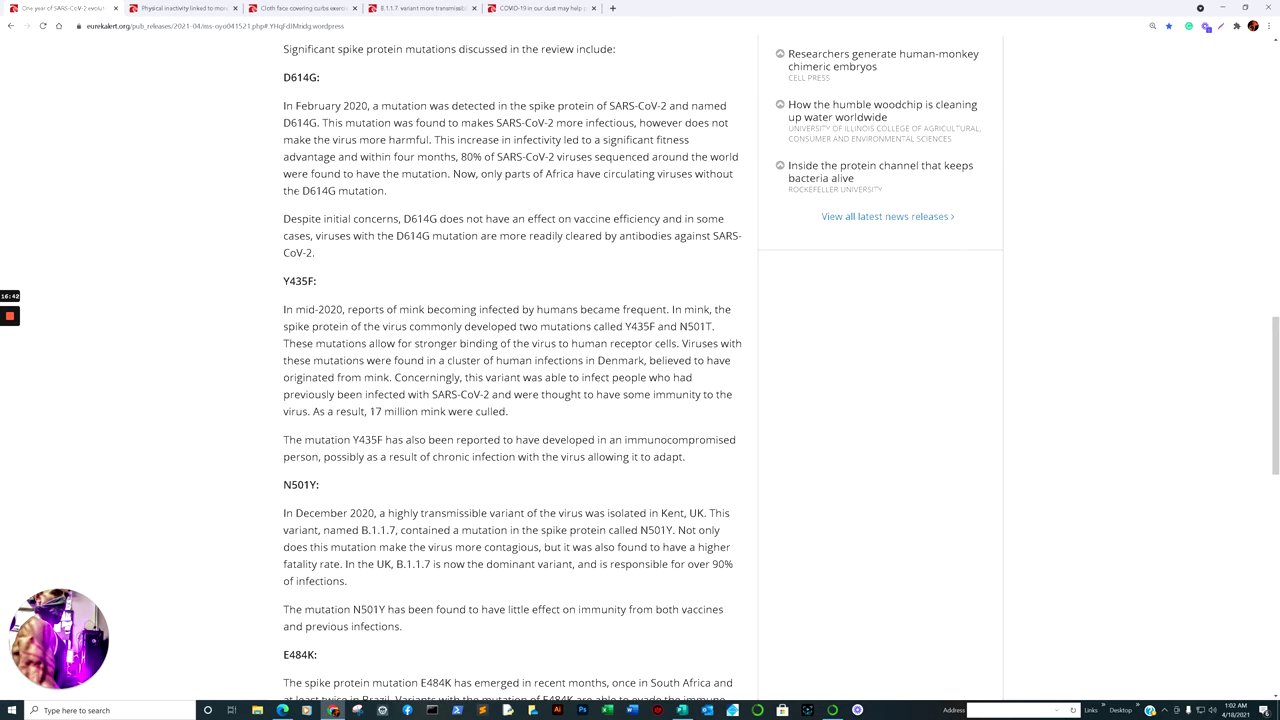
{"action": "left_click", "coordinate": [432, 9]}
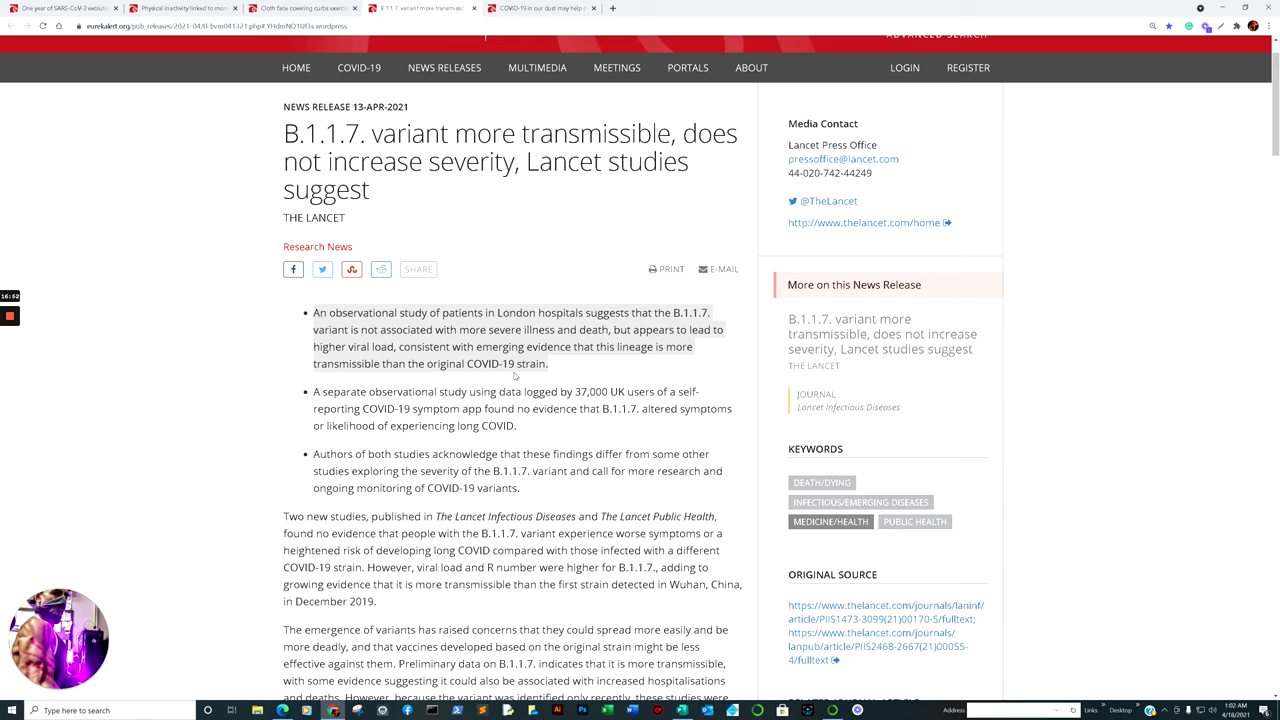
- Show the B.1.1.7 release from the EurekAlert! header with page zoom reduced to 125%
{"action": "scroll", "coordinate": [515, 375], "scroll_direction": "up", "scroll_amount": 1}
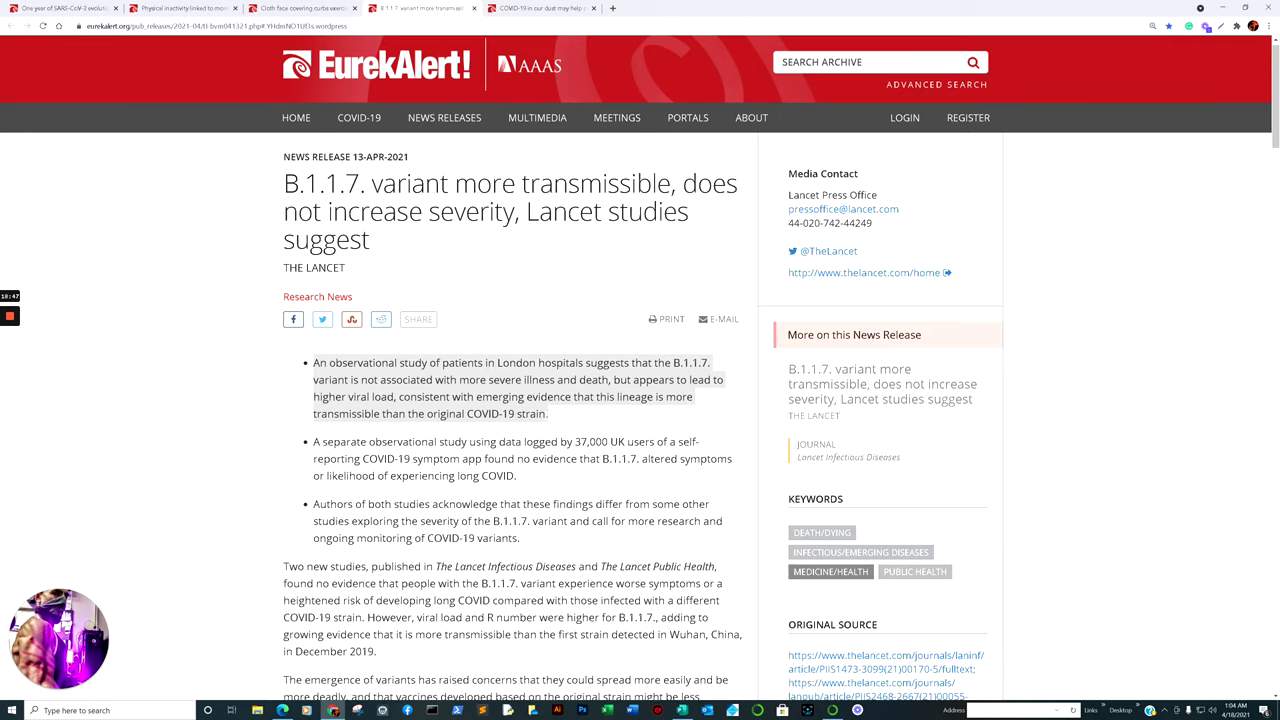
{"action": "key", "text": "ctrl+minus"}
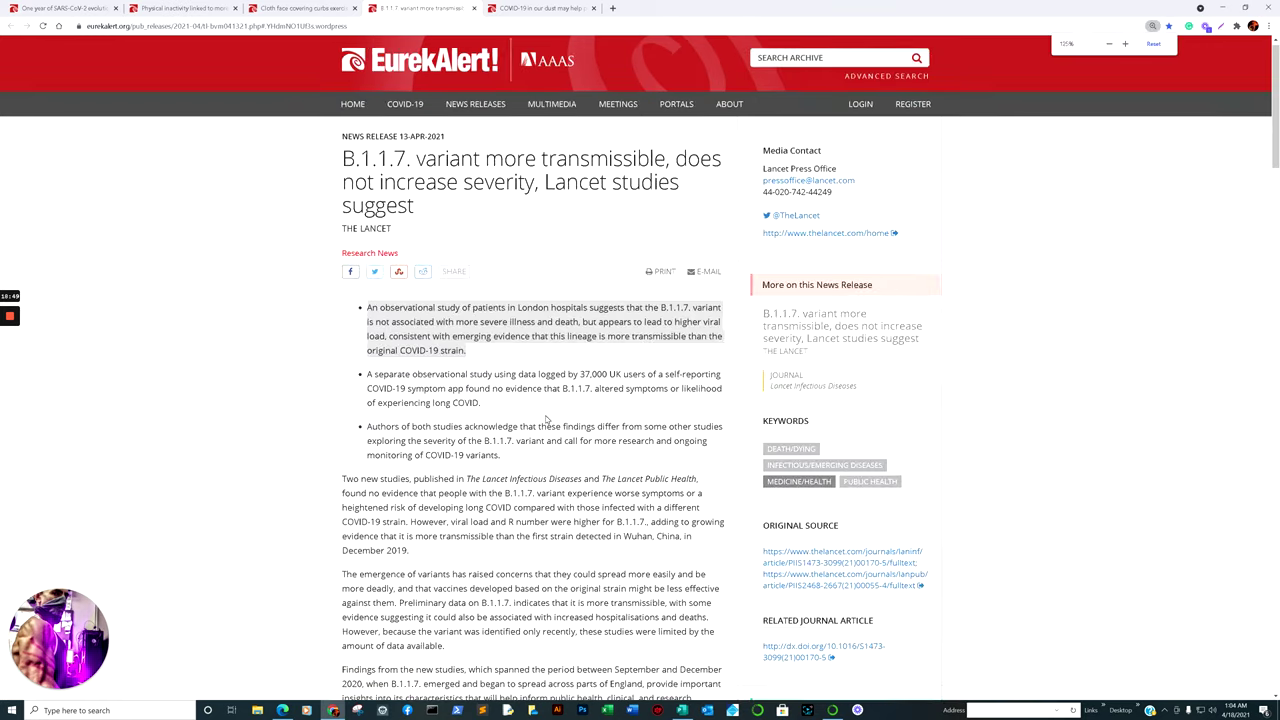
- Switch to the 'COVID-19 in our dust' news release, scroll into it and zoom to 150%
{"action": "left_click", "coordinate": [546, 8]}
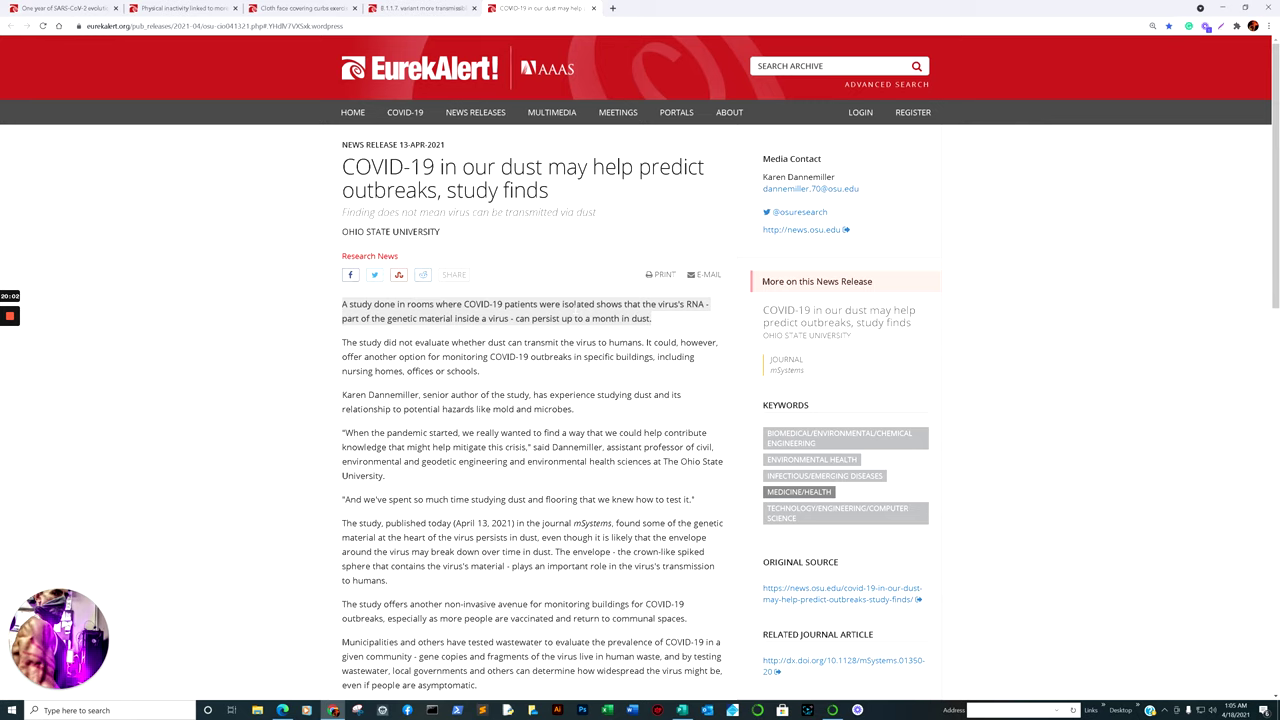
{"action": "scroll", "coordinate": [640, 400], "scroll_direction": "down", "scroll_amount": 5}
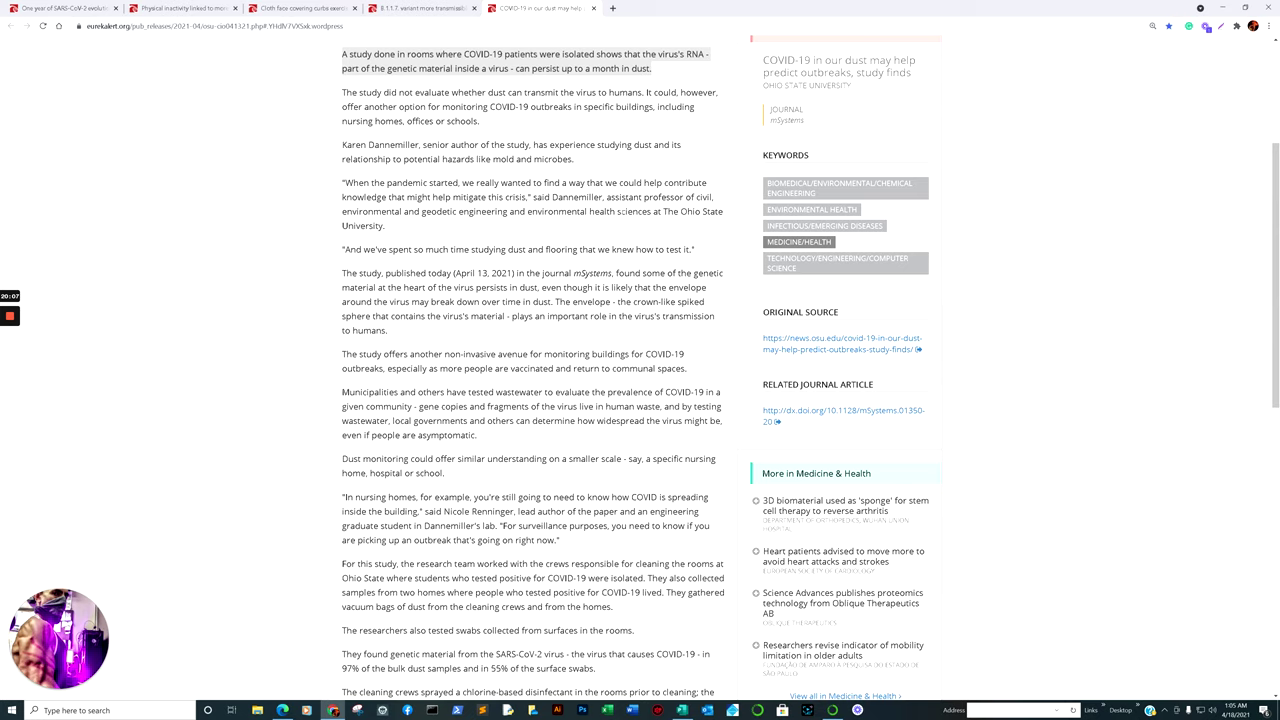
{"action": "scroll", "coordinate": [590, 235], "scroll_direction": "down", "scroll_amount": 2}
{"action": "scroll", "coordinate": [640, 368], "scroll_direction": "down", "scroll_amount": 4}
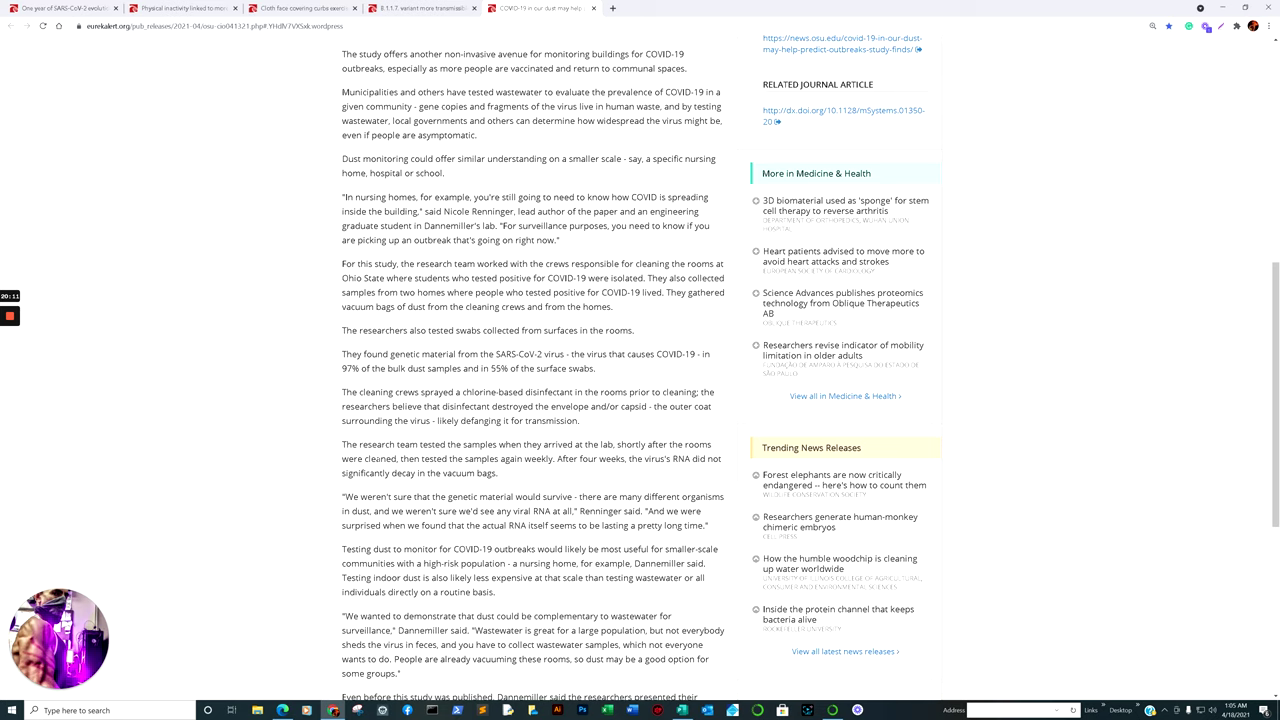
{"action": "key", "text": "ctrl+plus"}
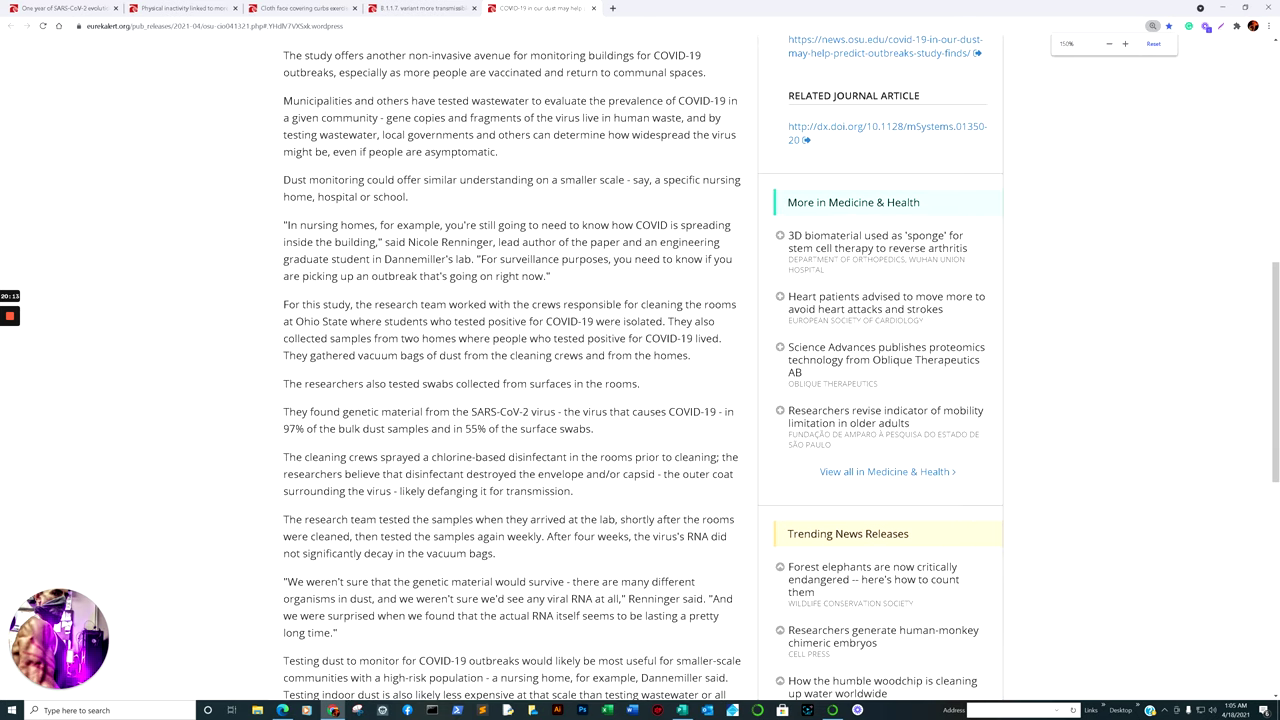
{"action": "scroll", "coordinate": [249, 385], "scroll_direction": "down", "scroll_amount": 2}
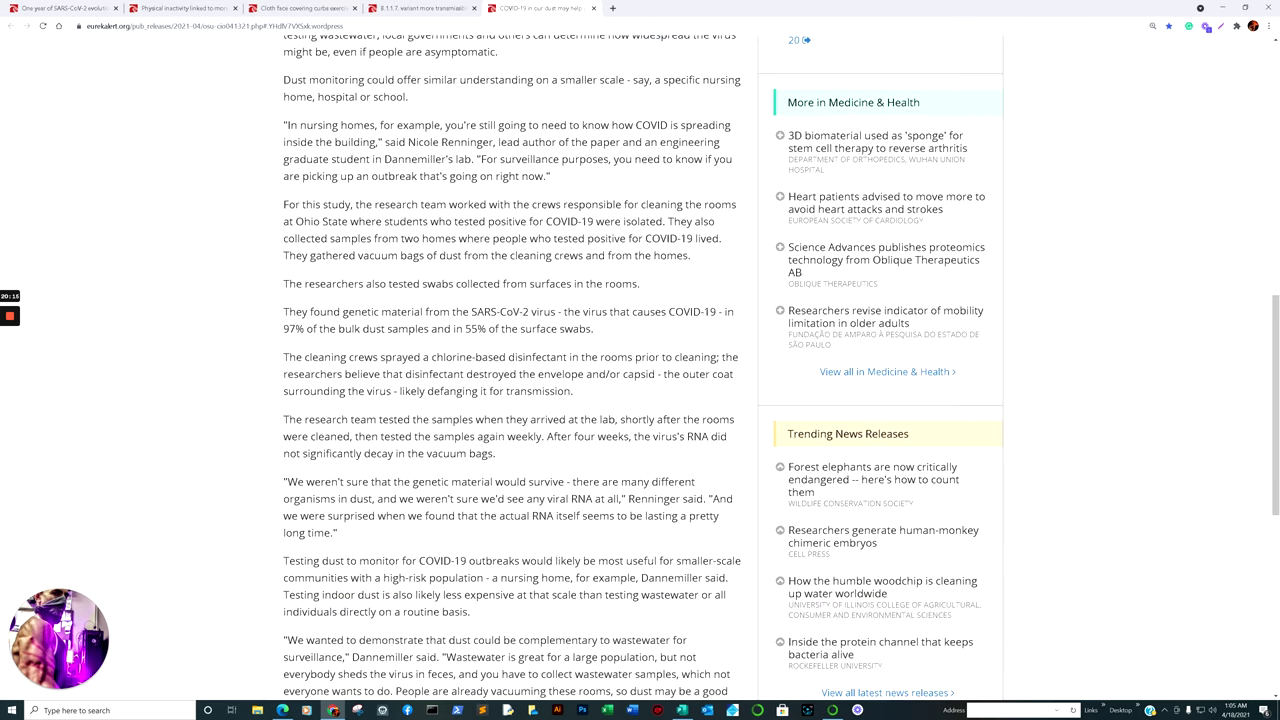
- Highlight the paragraph on genetic material in dust and the RNA four-weeks sentence, then zoom back to 125%
{"action": "left_click_drag", "start_coordinate": [284, 311], "coordinate": [636, 358]}
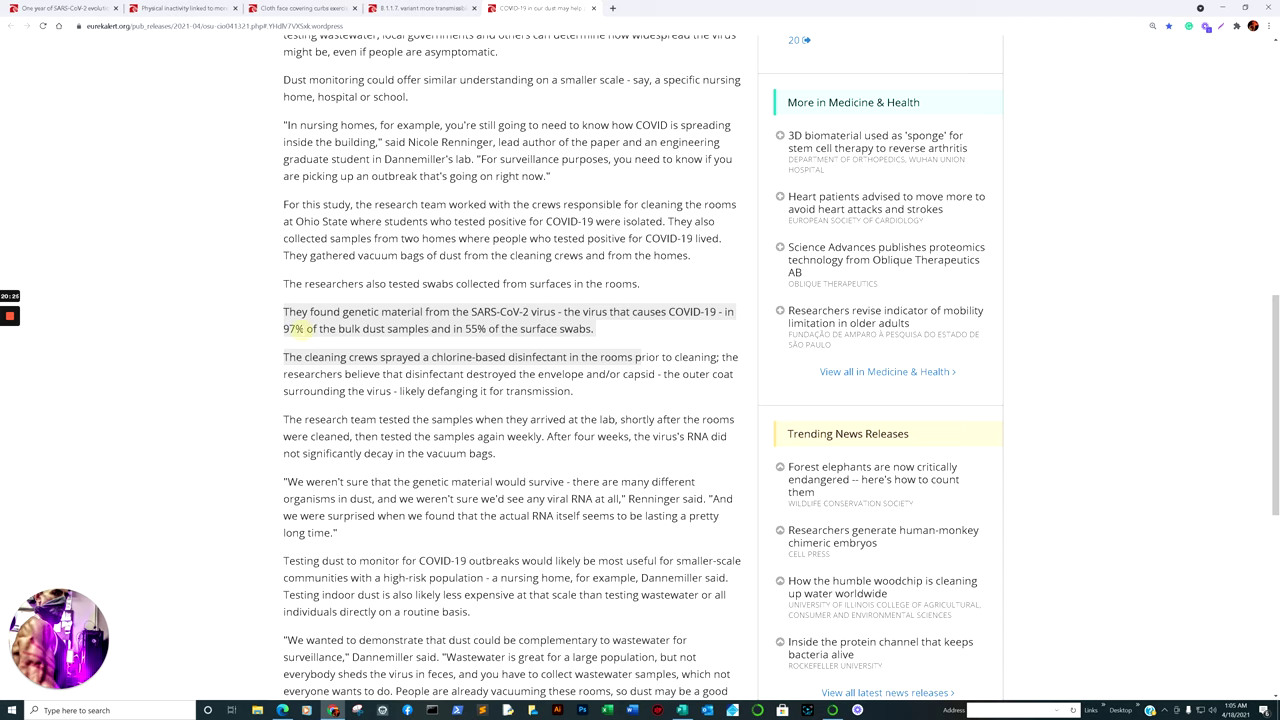
{"action": "left_click", "coordinate": [297, 328]}
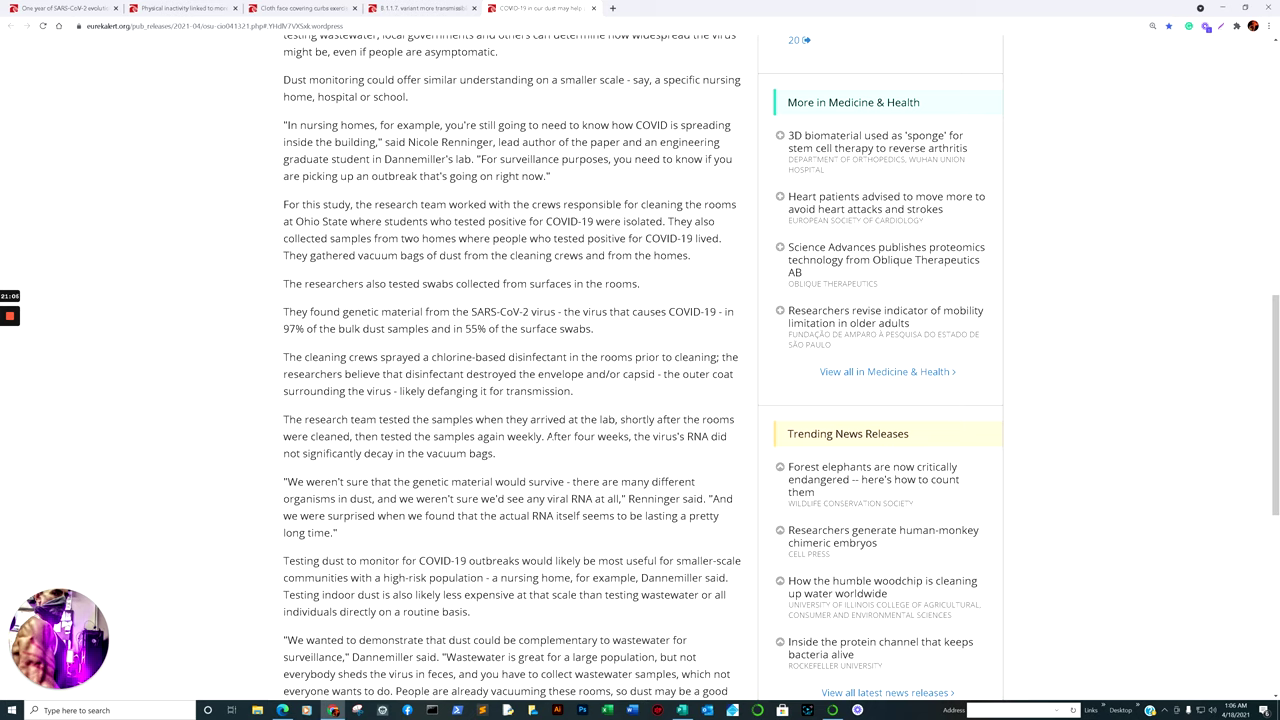
{"action": "left_click_drag", "start_coordinate": [546, 437], "coordinate": [530, 461]}
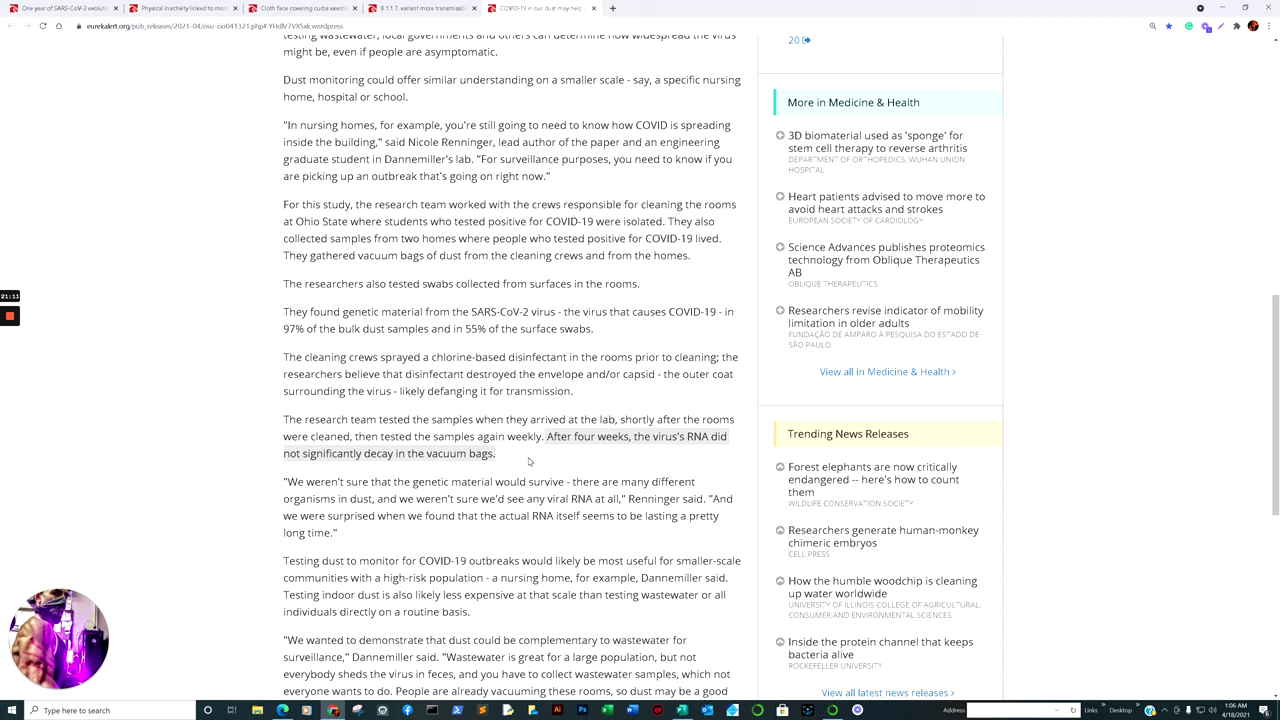
{"action": "left_click", "coordinate": [421, 481]}
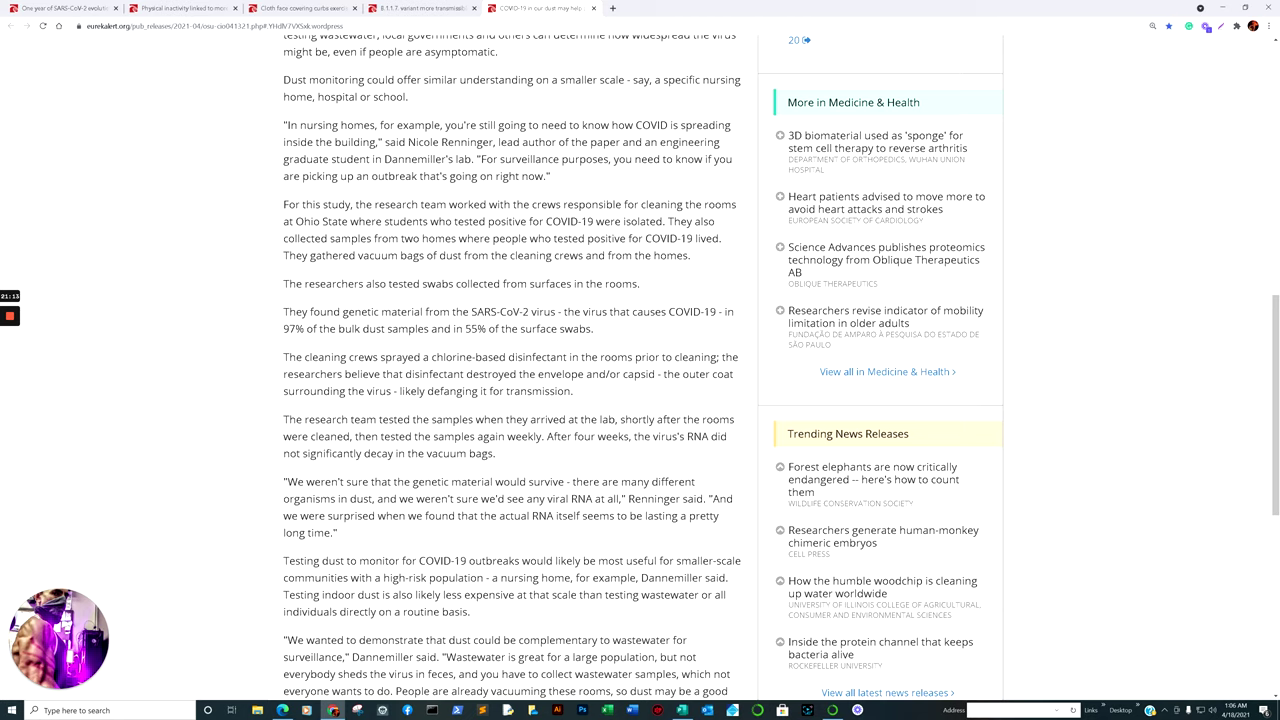
{"action": "scroll", "coordinate": [562, 488], "scroll_direction": "down", "scroll_amount": 1}
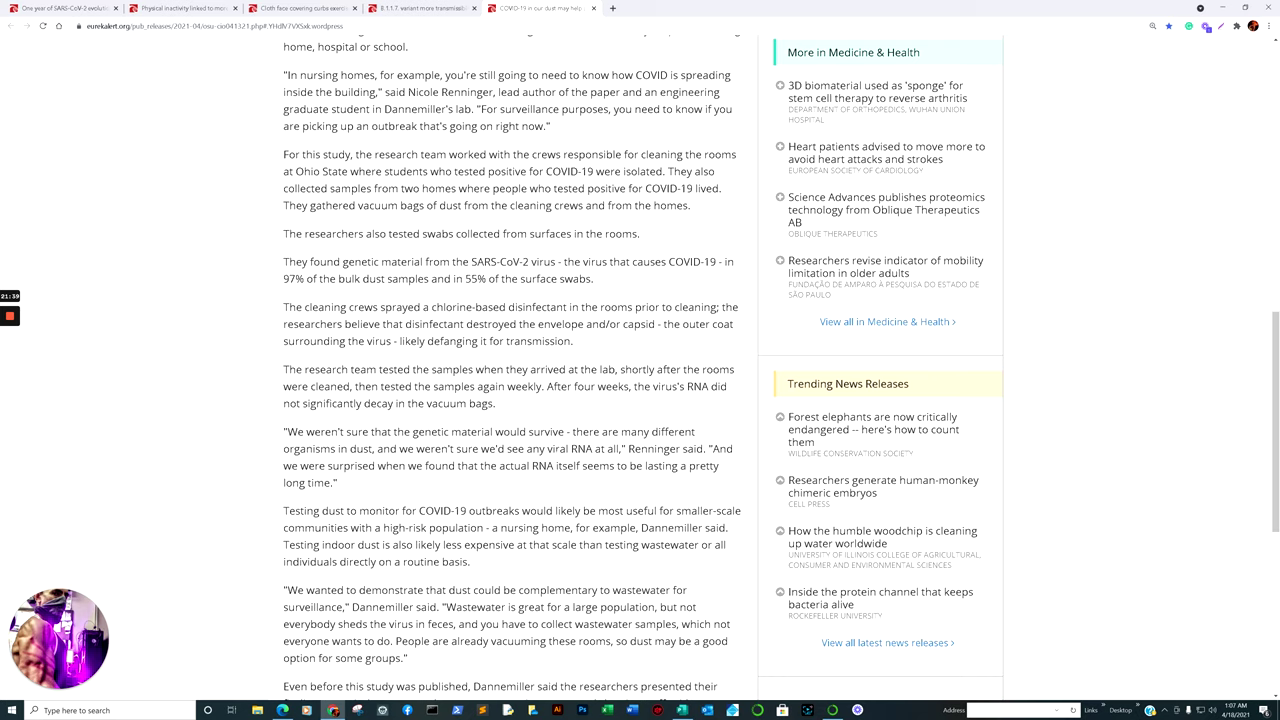
{"action": "key", "text": "ctrl+minus"}
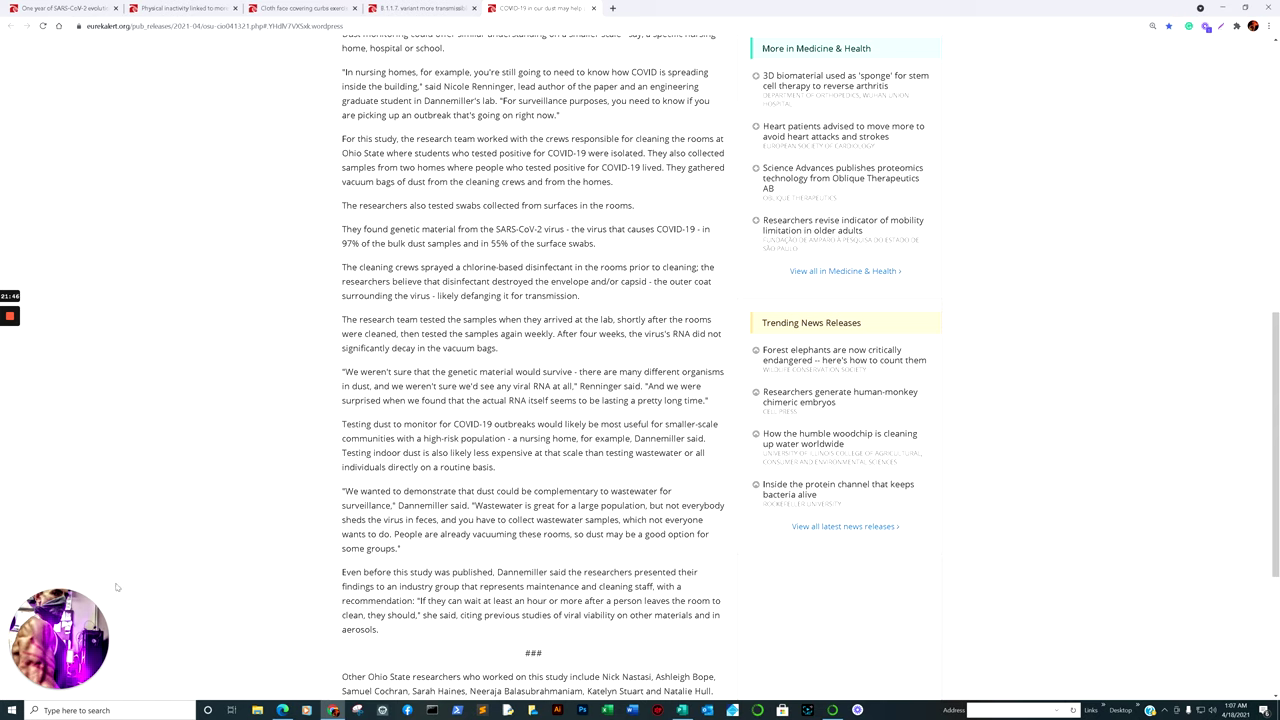
- Bring up the results: SARS-CoV-2 genetic material in 97% of bulk dust samples and 55% of swabs
{"action": "mouse_move", "coordinate": [103, 606]}
- Return to COVID_REBUILD and scroll to the Transmission Border States New Cases per 100,000 charts
{"action": "mouse_move", "coordinate": [280, 710]}
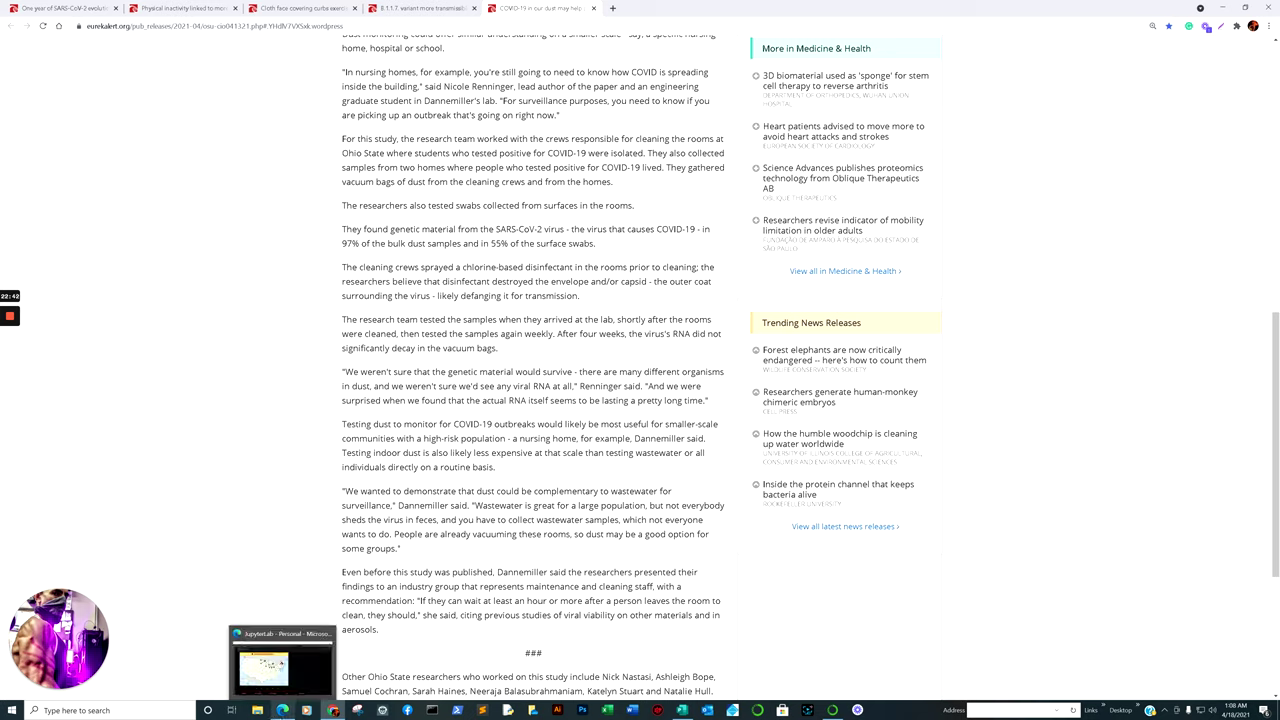
{"action": "left_click", "coordinate": [282, 684]}
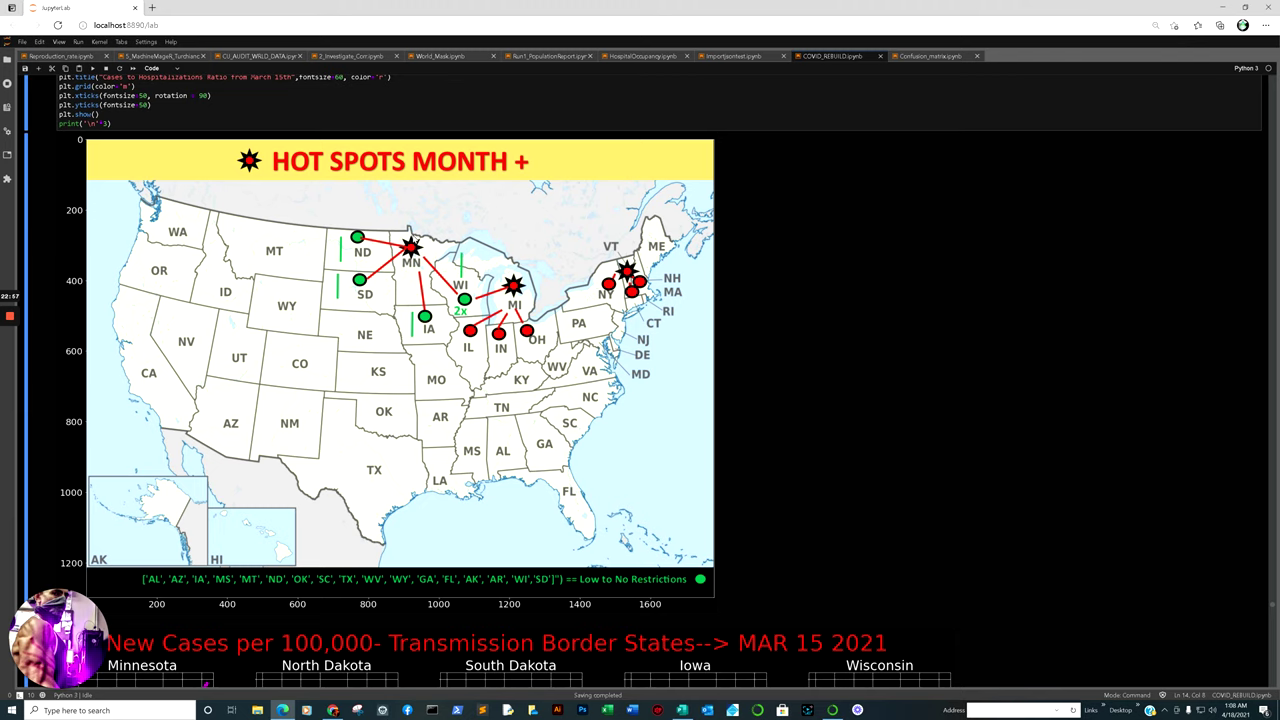
{"action": "scroll", "coordinate": [418, 239], "scroll_direction": "down", "scroll_amount": 4}
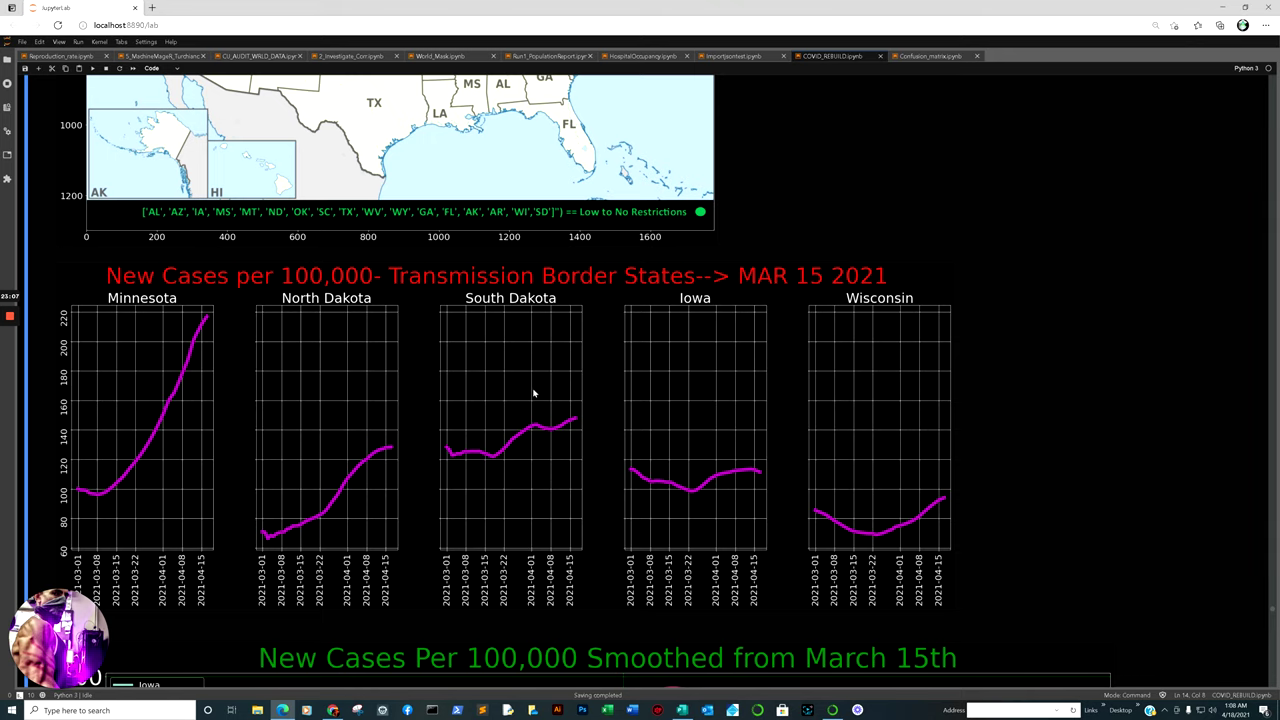
{"action": "scroll", "coordinate": [393, 471], "scroll_direction": "up", "scroll_amount": 3}
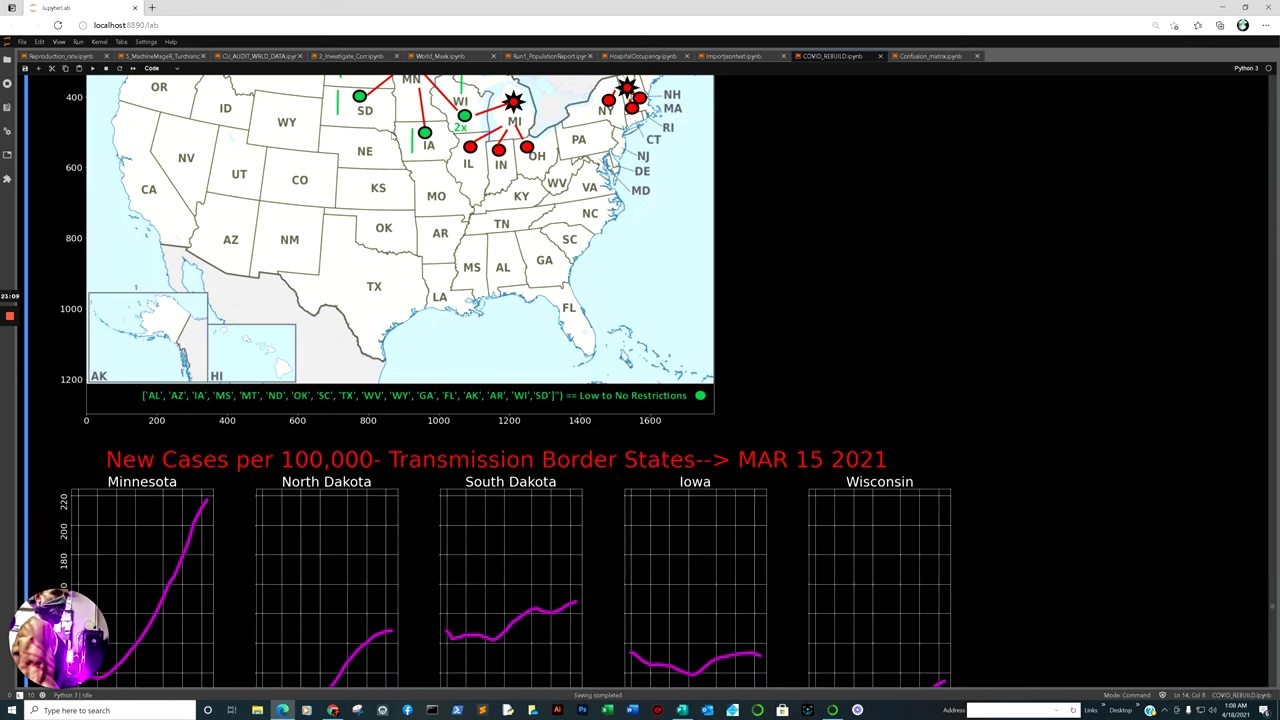
{"action": "scroll", "coordinate": [396, 135], "scroll_direction": "up", "scroll_amount": 4}
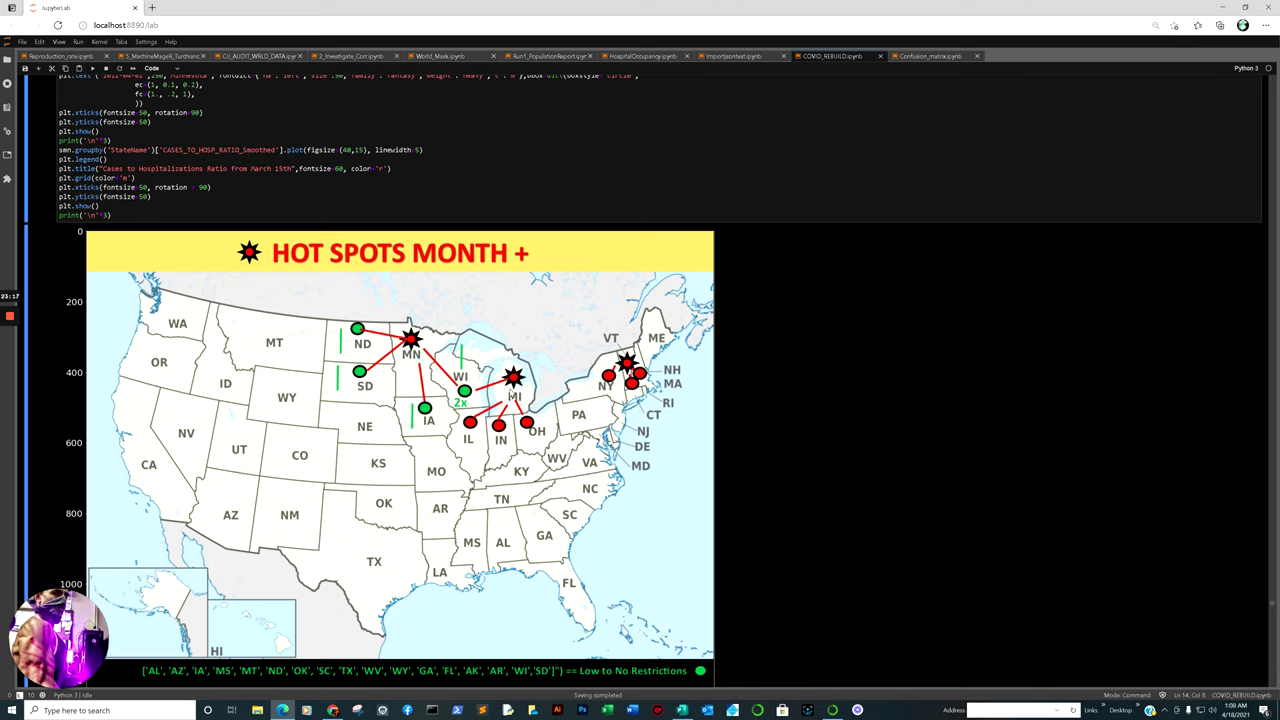
{"action": "scroll", "coordinate": [446, 349], "scroll_direction": "down", "scroll_amount": 5}
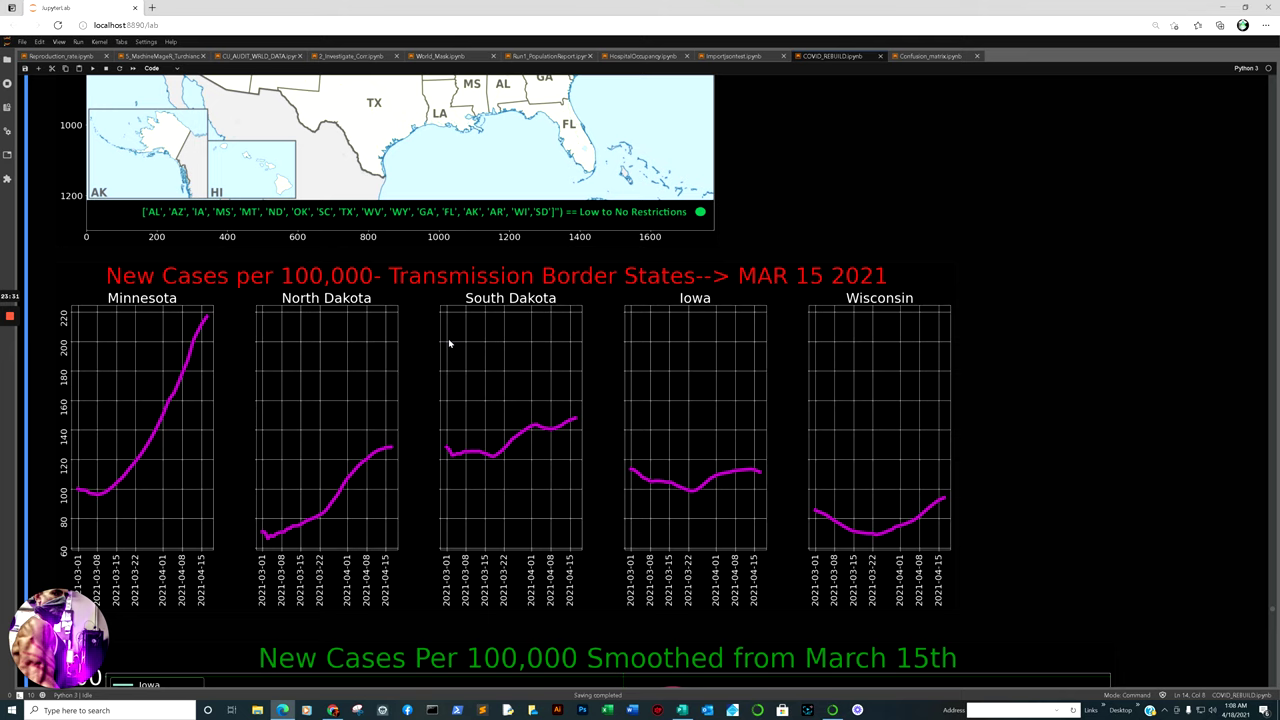
{"action": "scroll", "coordinate": [449, 342], "scroll_direction": "down", "scroll_amount": 2}
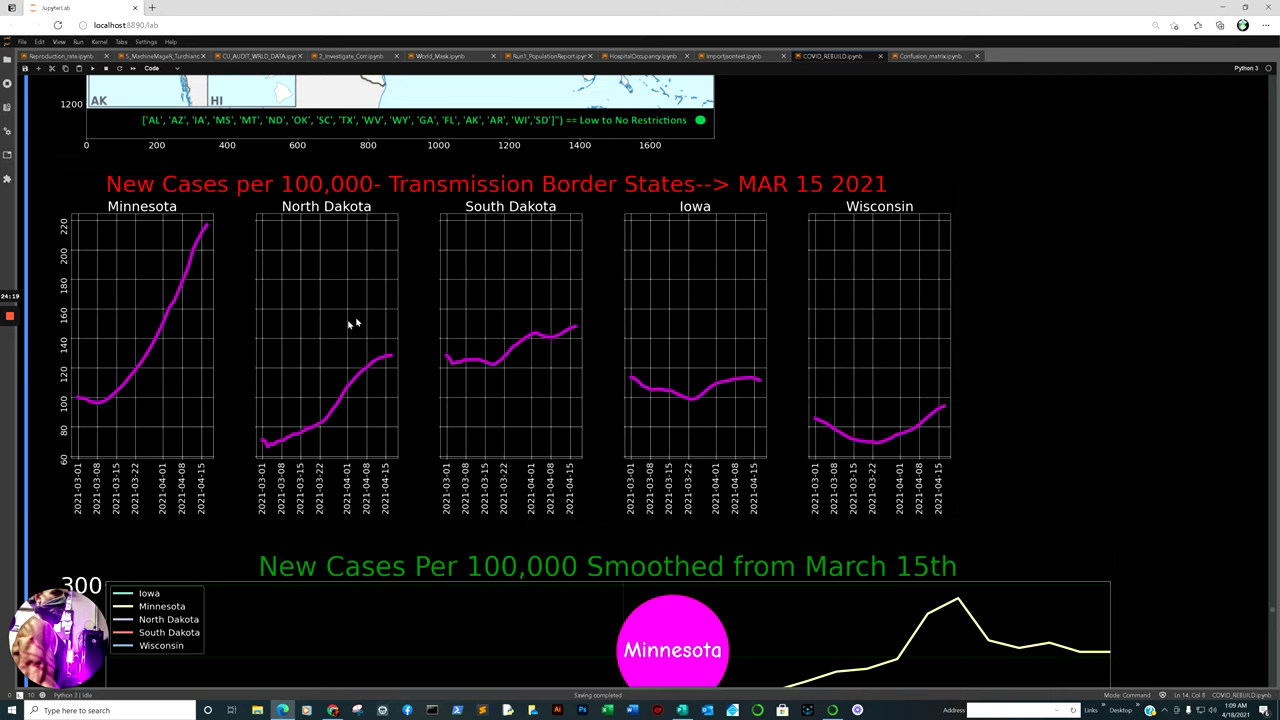
{"action": "scroll", "coordinate": [432, 293], "scroll_direction": "up", "scroll_amount": 4}
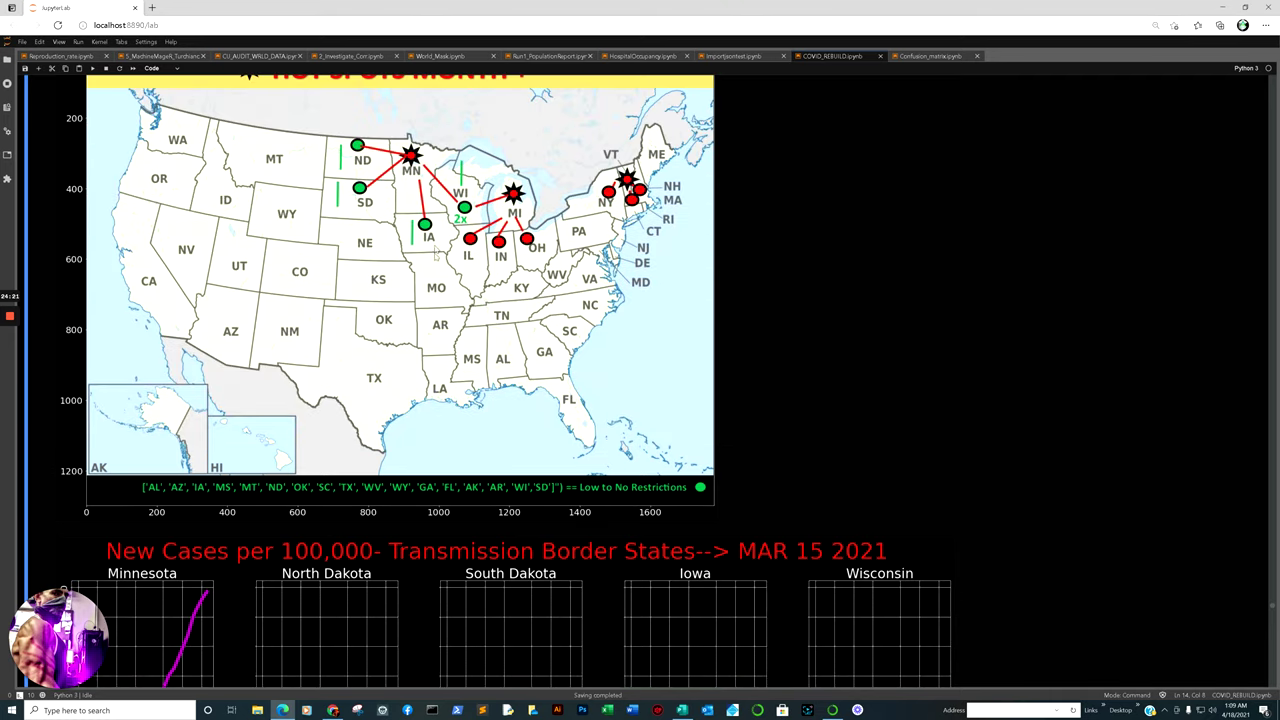
{"action": "scroll", "coordinate": [460, 230], "scroll_direction": "up", "scroll_amount": 1}
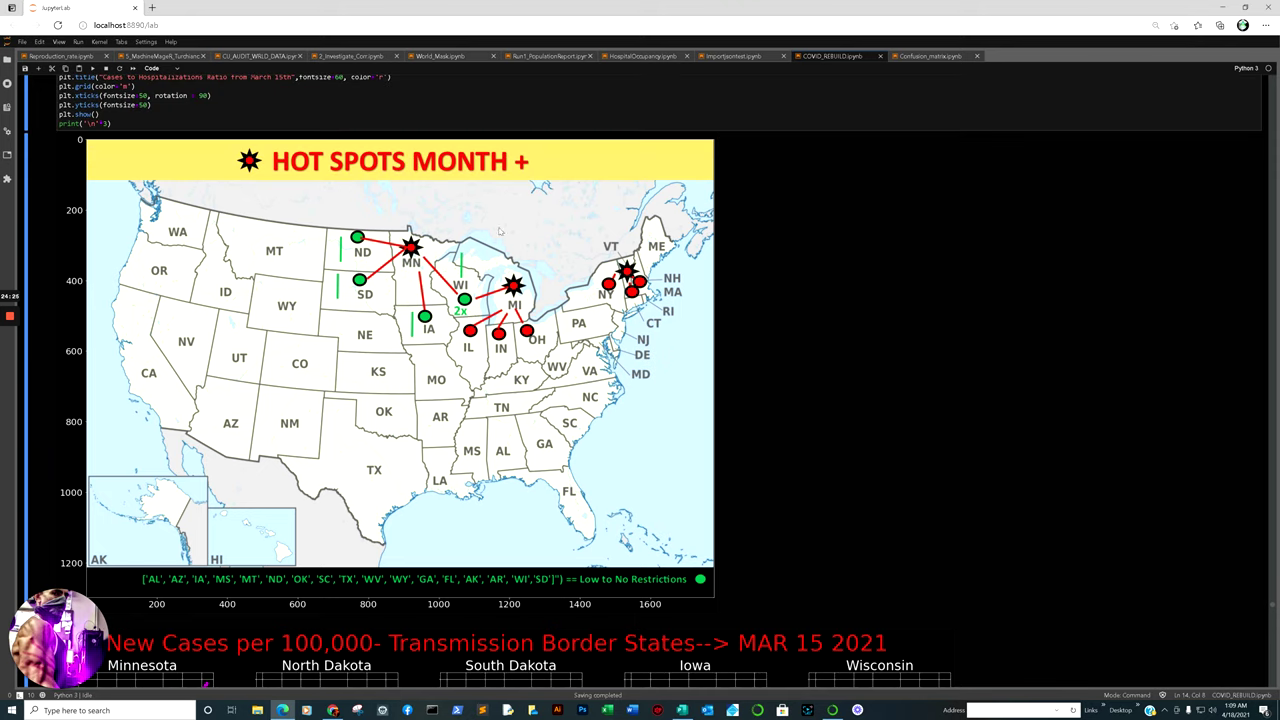
{"action": "scroll", "coordinate": [490, 205], "scroll_direction": "down", "scroll_amount": 8}
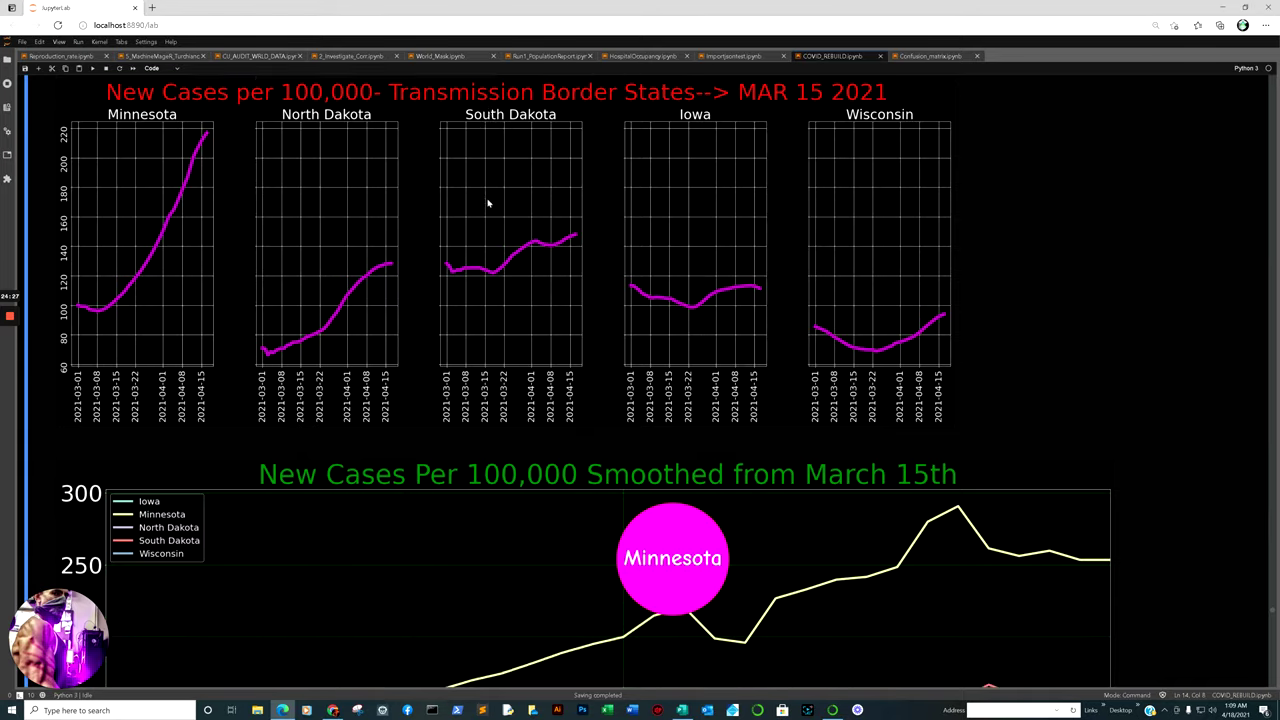
{"action": "scroll", "coordinate": [558, 158], "scroll_direction": "down", "scroll_amount": 2}
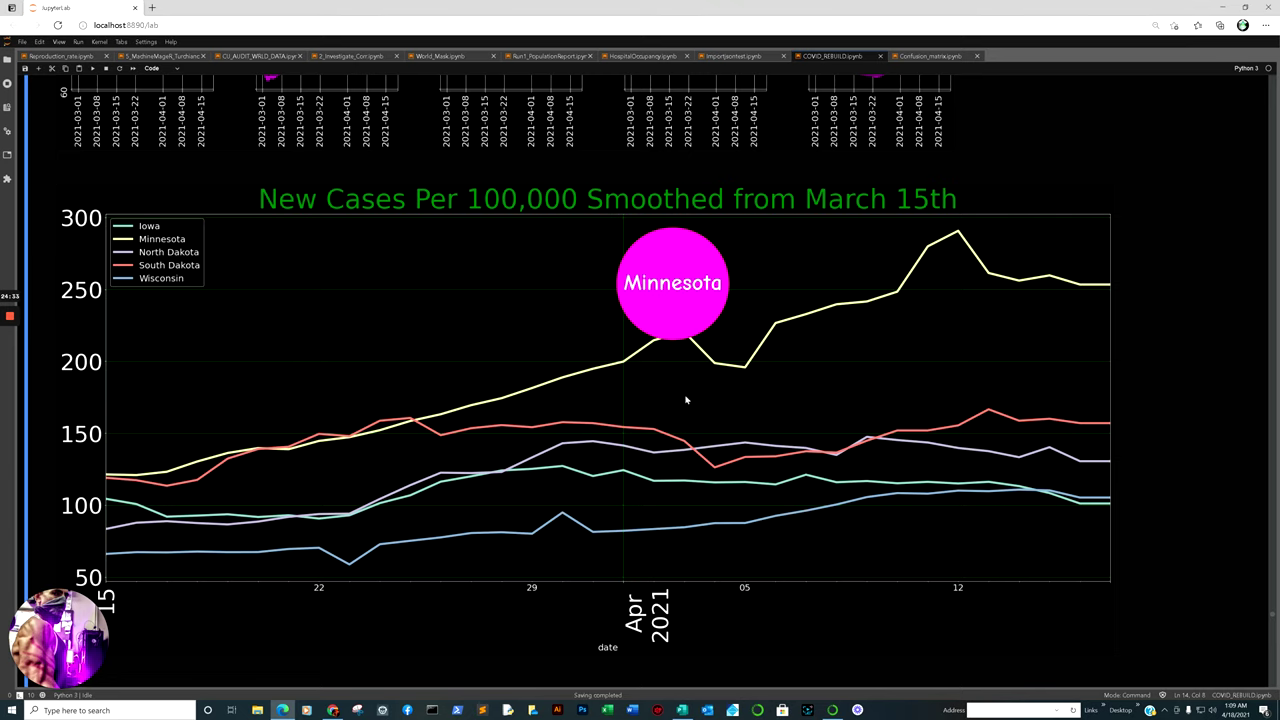
{"action": "scroll", "coordinate": [580, 235], "scroll_direction": "up", "scroll_amount": 3}
{"action": "scroll", "coordinate": [540, 230], "scroll_direction": "down", "scroll_amount": 7}
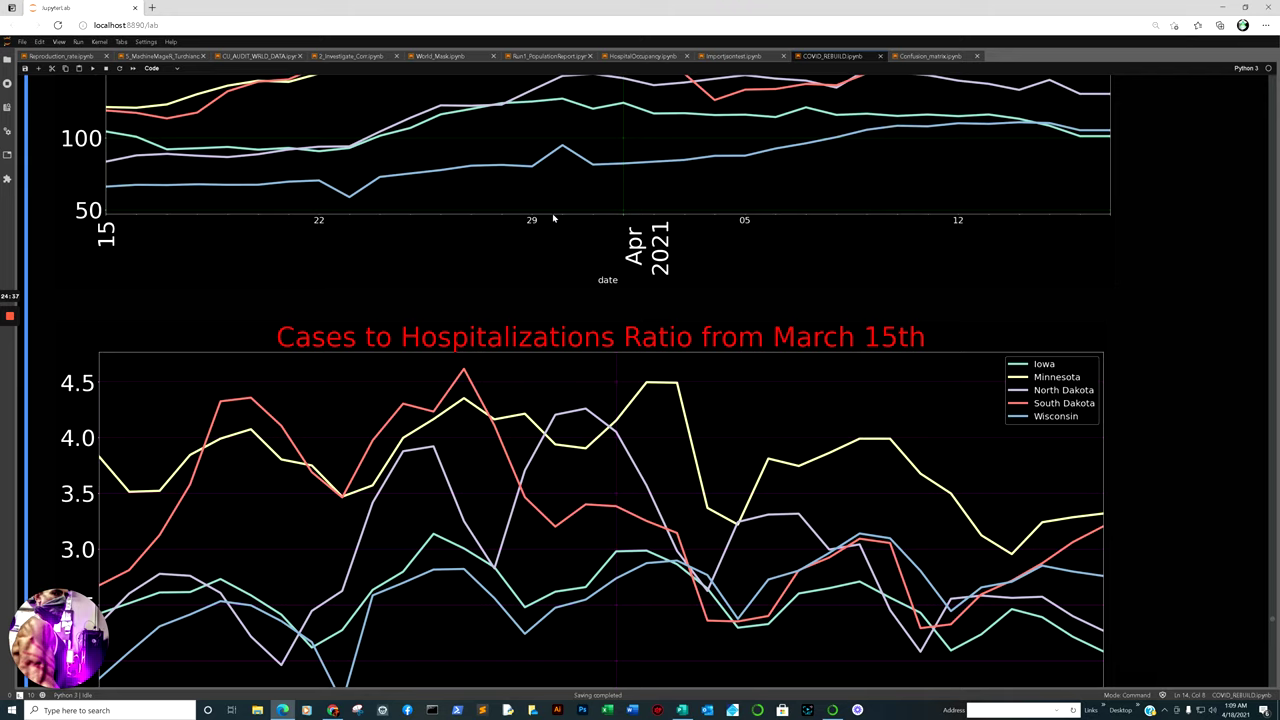
{"action": "scroll", "coordinate": [555, 216], "scroll_direction": "down", "scroll_amount": 1}
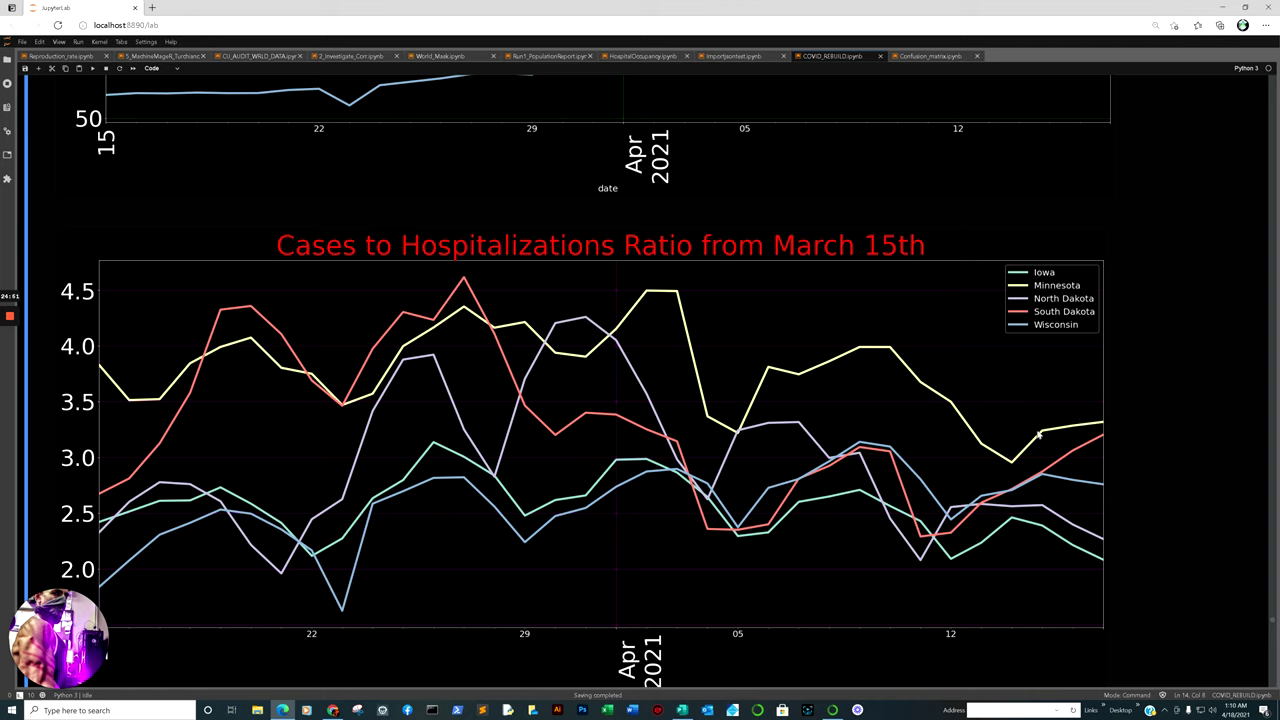
{"action": "scroll", "coordinate": [914, 434], "scroll_direction": "up", "scroll_amount": 6}
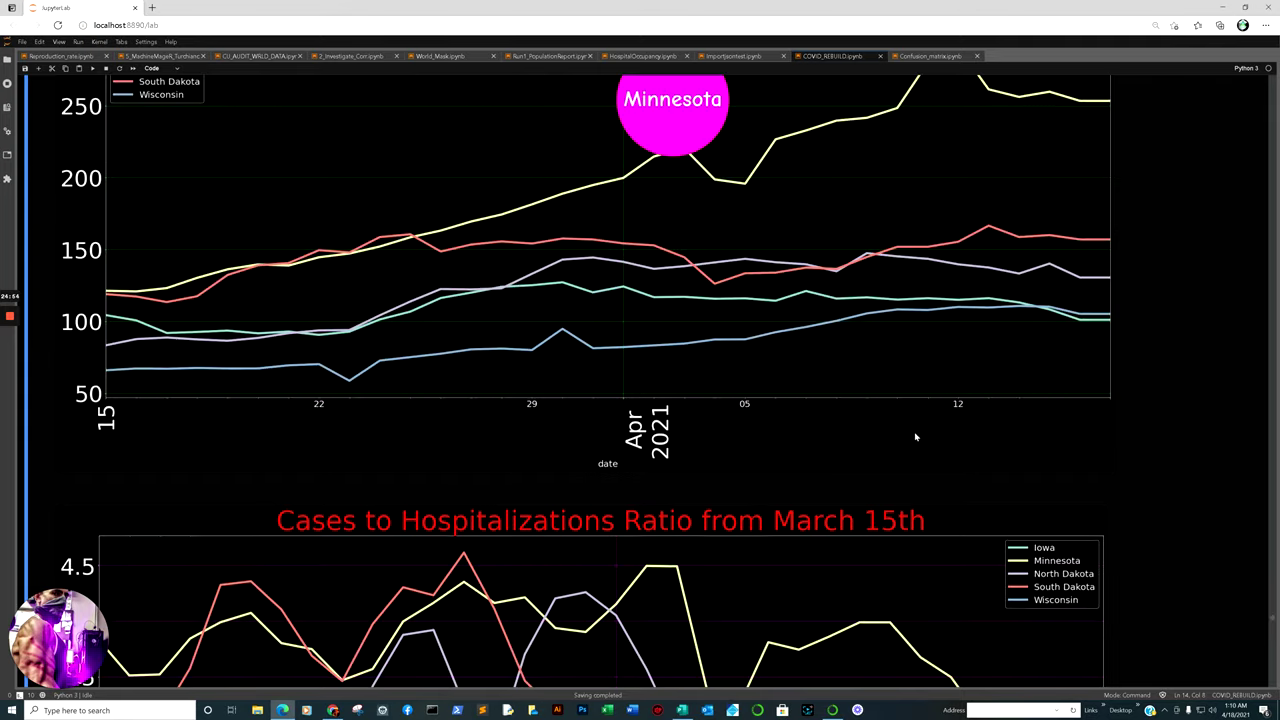
{"action": "scroll", "coordinate": [914, 417], "scroll_direction": "down", "scroll_amount": 5}
{"action": "scroll", "coordinate": [958, 430], "scroll_direction": "down", "scroll_amount": 2}
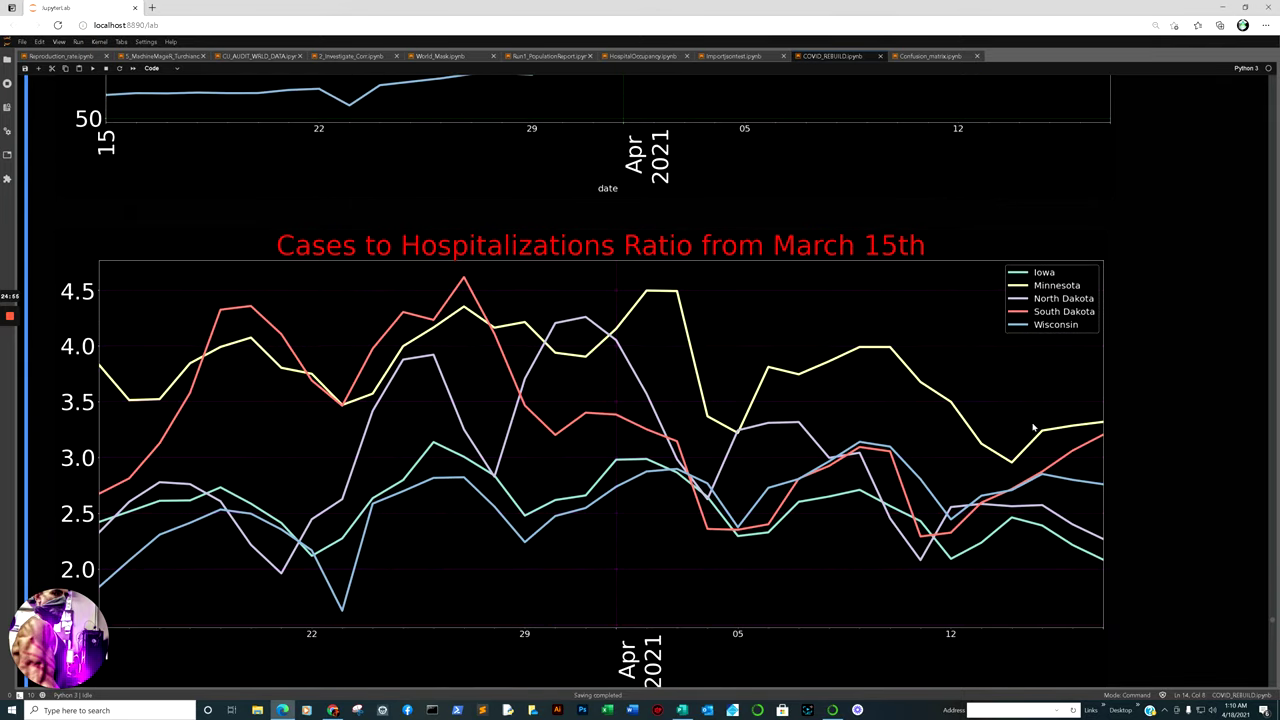
{"action": "scroll", "coordinate": [965, 415], "scroll_direction": "down", "scroll_amount": 2}
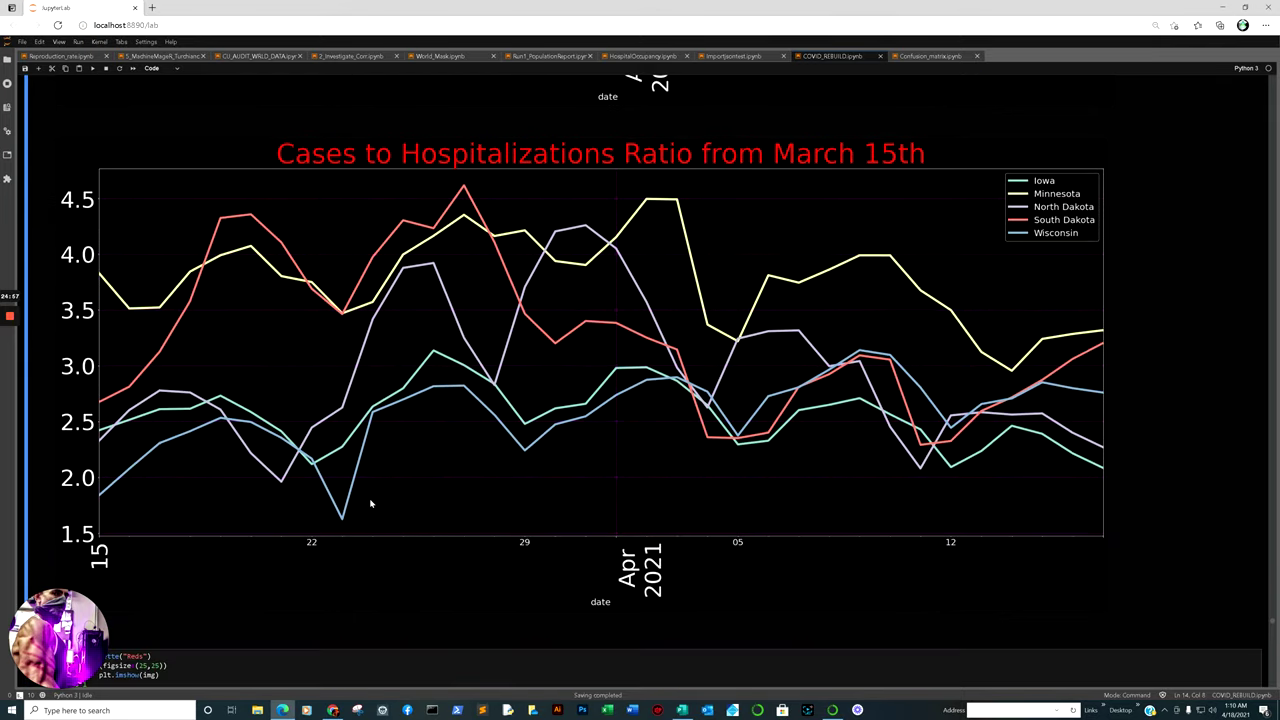
{"action": "scroll", "coordinate": [380, 508], "scroll_direction": "up", "scroll_amount": 12}
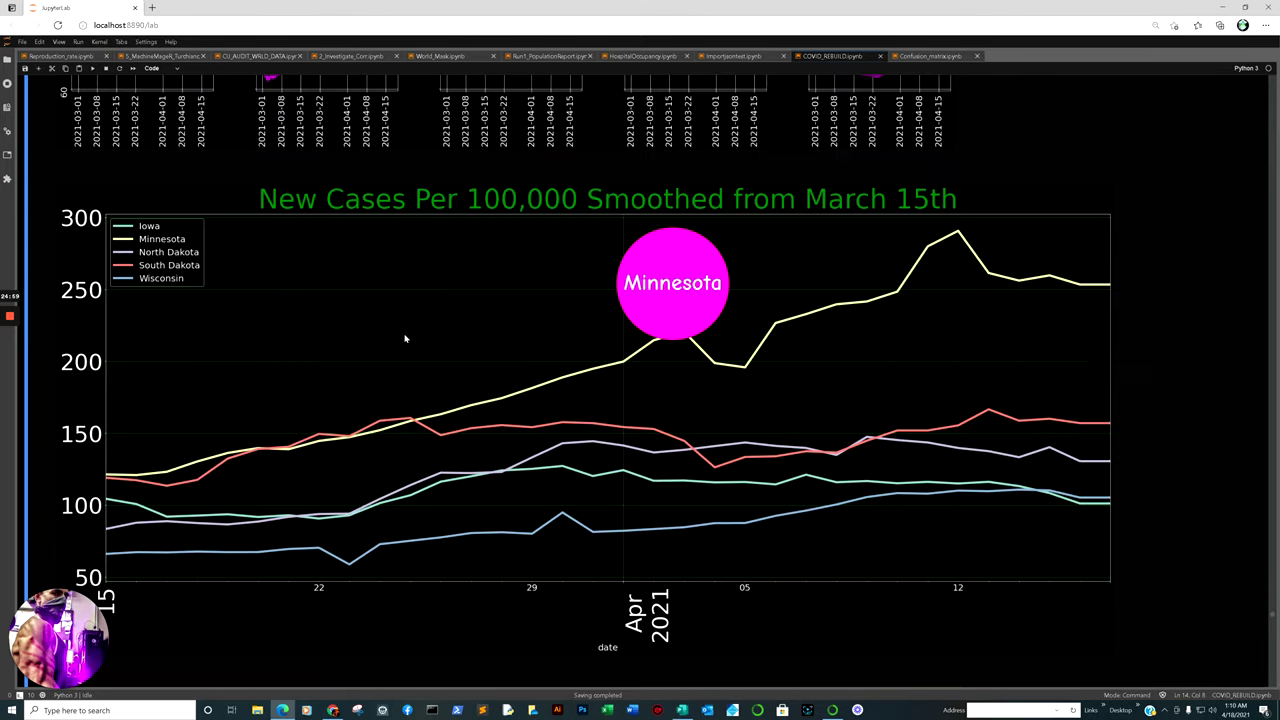
{"action": "scroll", "coordinate": [404, 338], "scroll_direction": "down", "scroll_amount": 4}
{"action": "scroll", "coordinate": [405, 338], "scroll_direction": "up", "scroll_amount": 8}
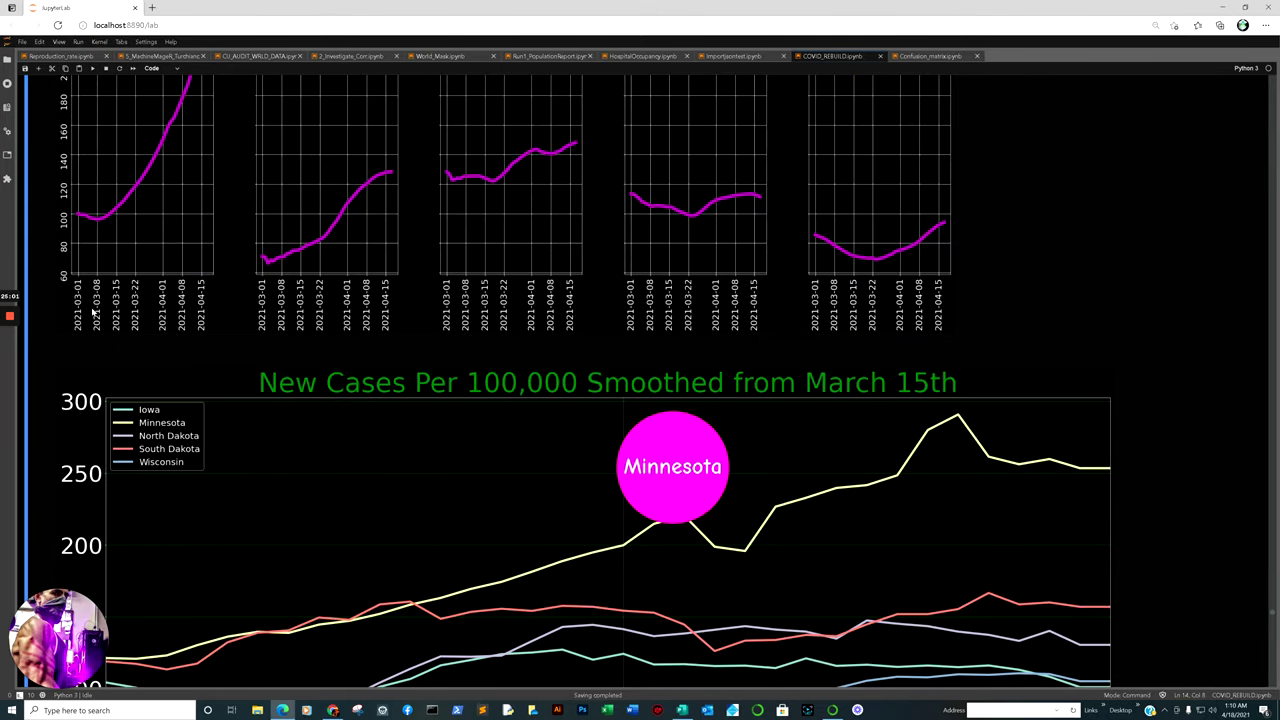
{"action": "scroll", "coordinate": [100, 318], "scroll_direction": "up", "scroll_amount": 2}
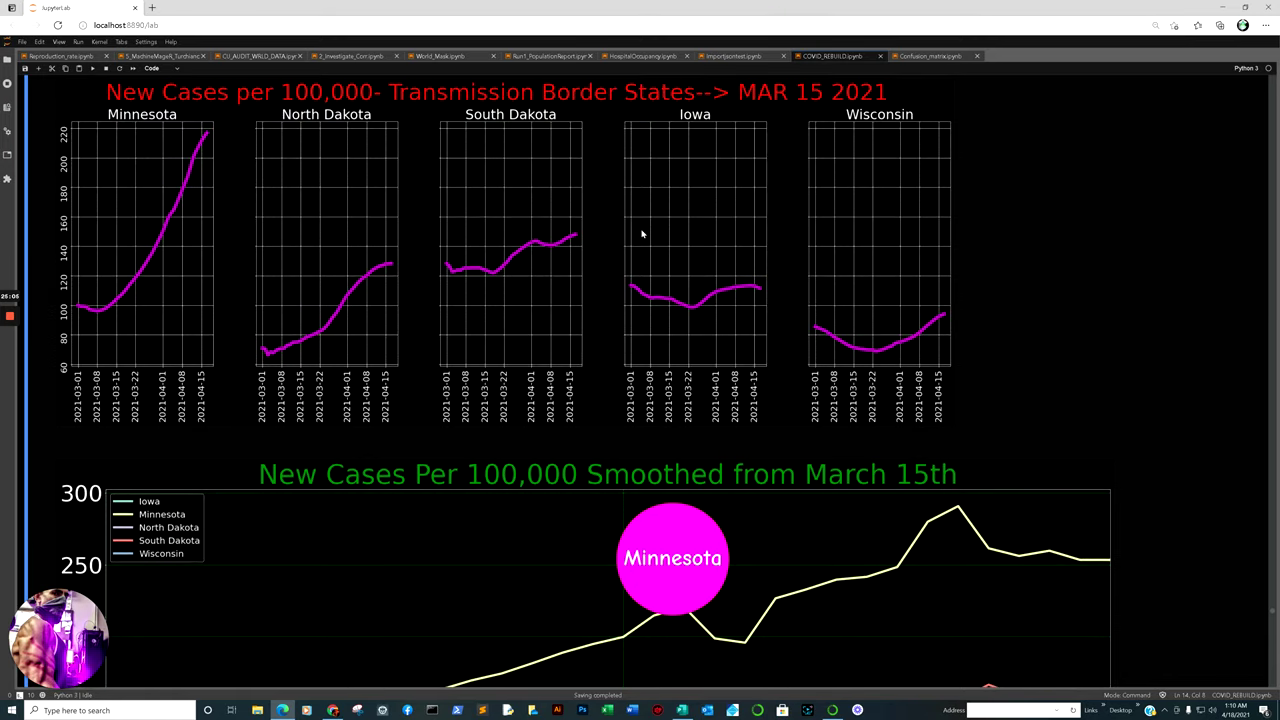
{"action": "scroll", "coordinate": [849, 274], "scroll_direction": "down", "scroll_amount": 8}
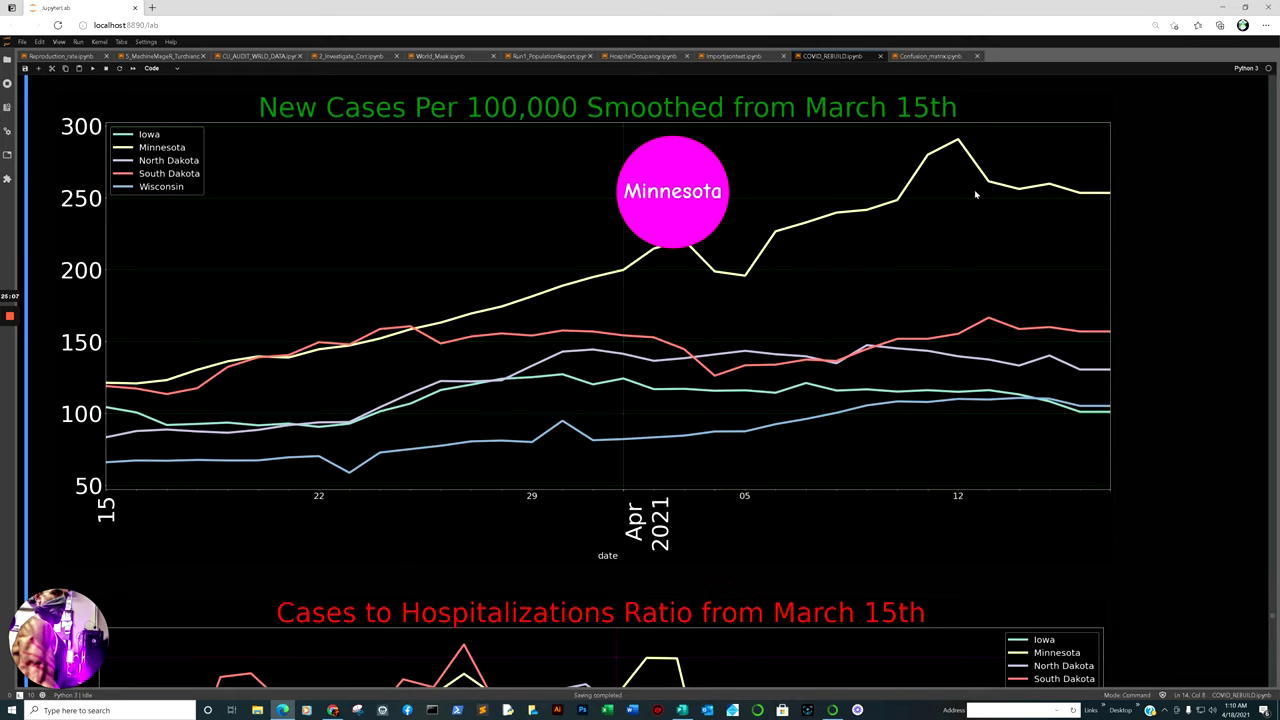
{"action": "scroll", "coordinate": [837, 354], "scroll_direction": "down", "scroll_amount": 10}
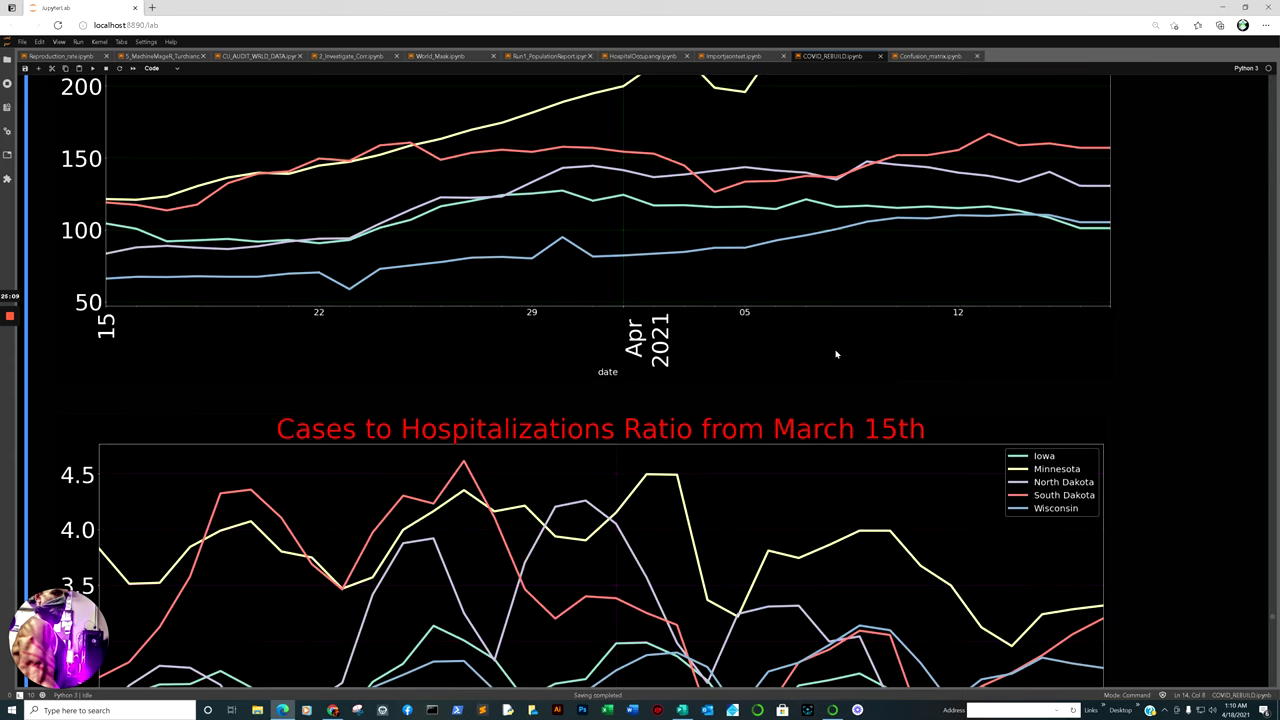
{"action": "scroll", "coordinate": [828, 348], "scroll_direction": "down", "scroll_amount": 4}
{"action": "scroll", "coordinate": [826, 346], "scroll_direction": "up", "scroll_amount": 4}
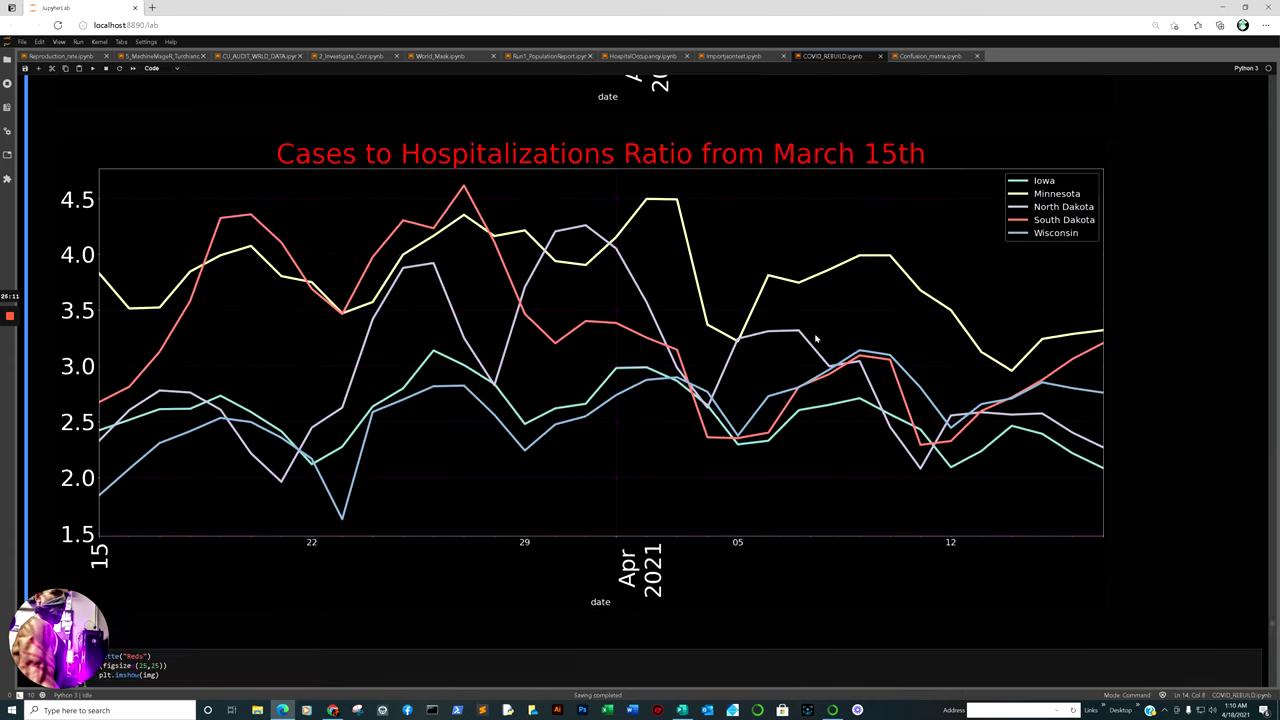
{"action": "scroll", "coordinate": [820, 340], "scroll_direction": "up", "scroll_amount": 4}
{"action": "scroll", "coordinate": [814, 337], "scroll_direction": "down", "scroll_amount": 12}
{"action": "scroll", "coordinate": [812, 337], "scroll_direction": "down", "scroll_amount": 13}
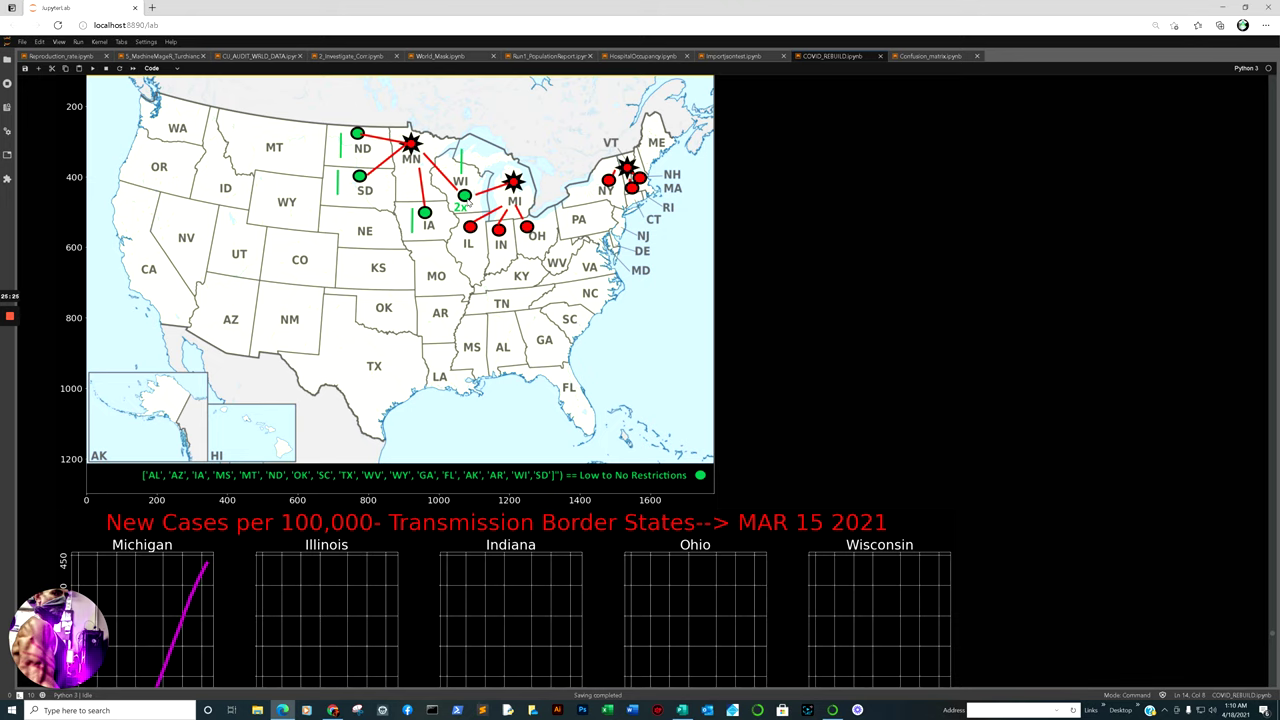
{"action": "scroll", "coordinate": [490, 232], "scroll_direction": "down", "scroll_amount": 1}
{"action": "scroll", "coordinate": [494, 205], "scroll_direction": "down", "scroll_amount": 2}
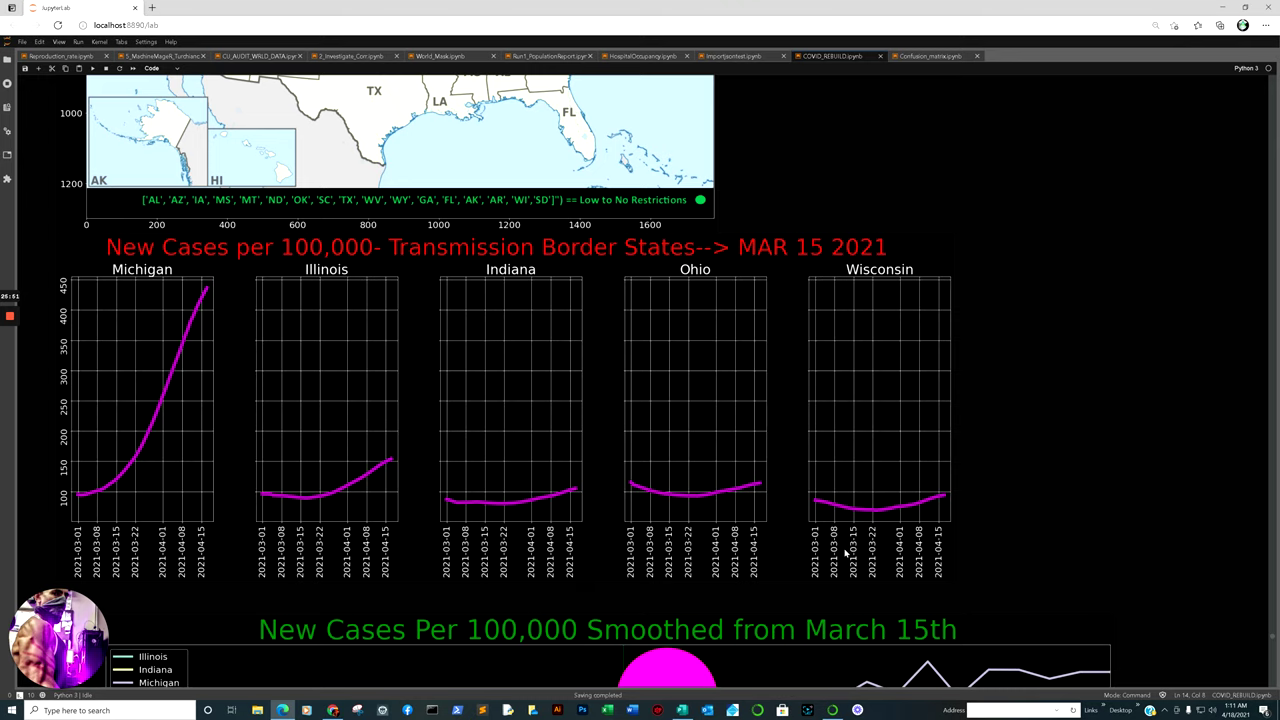
{"action": "scroll", "coordinate": [843, 548], "scroll_direction": "up", "scroll_amount": 5}
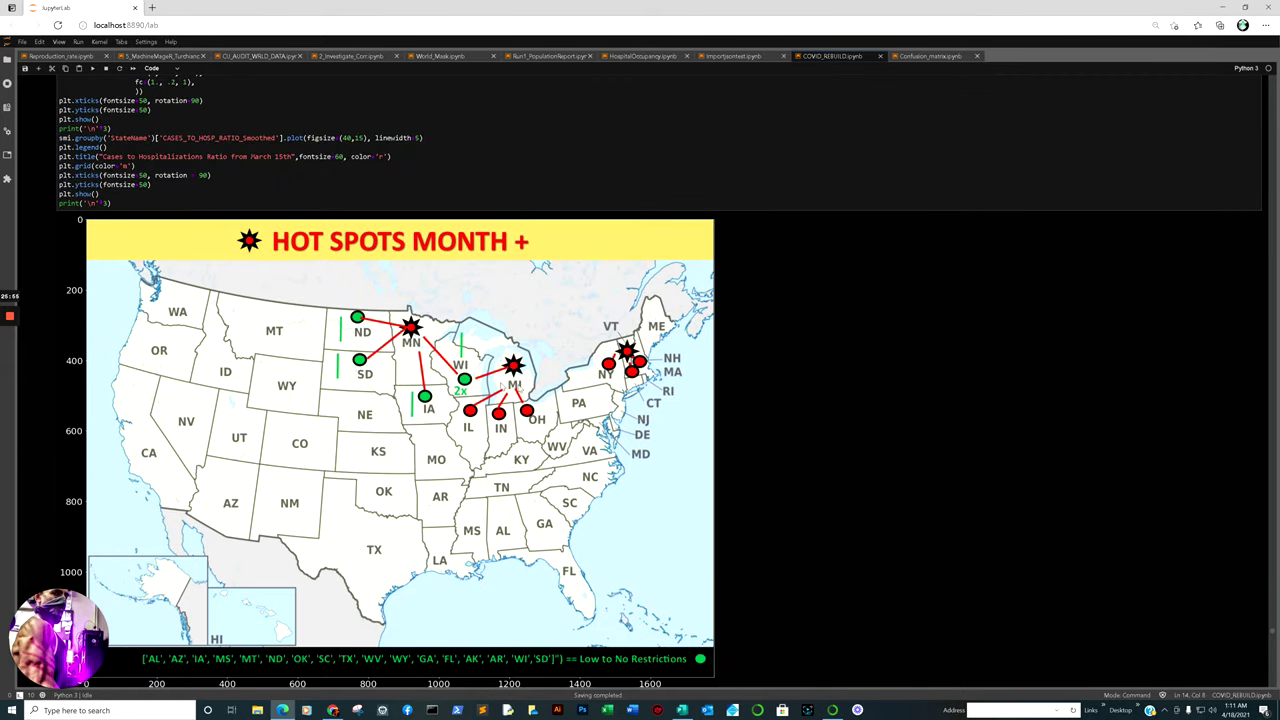
{"action": "scroll", "coordinate": [450, 400], "scroll_direction": "down", "scroll_amount": 5}
{"action": "scroll", "coordinate": [450, 400], "scroll_direction": "down", "scroll_amount": 3}
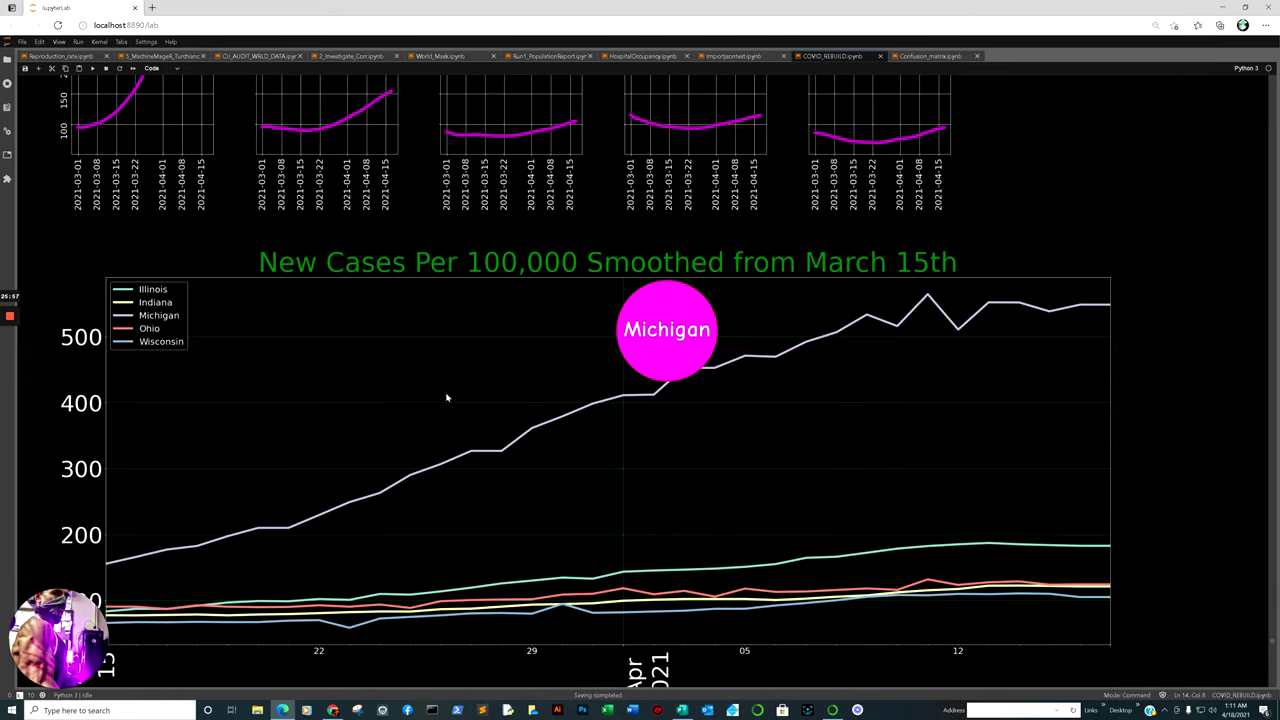
{"action": "scroll", "coordinate": [450, 400], "scroll_direction": "up", "scroll_amount": 2}
{"action": "scroll", "coordinate": [254, 306], "scroll_direction": "up", "scroll_amount": 2}
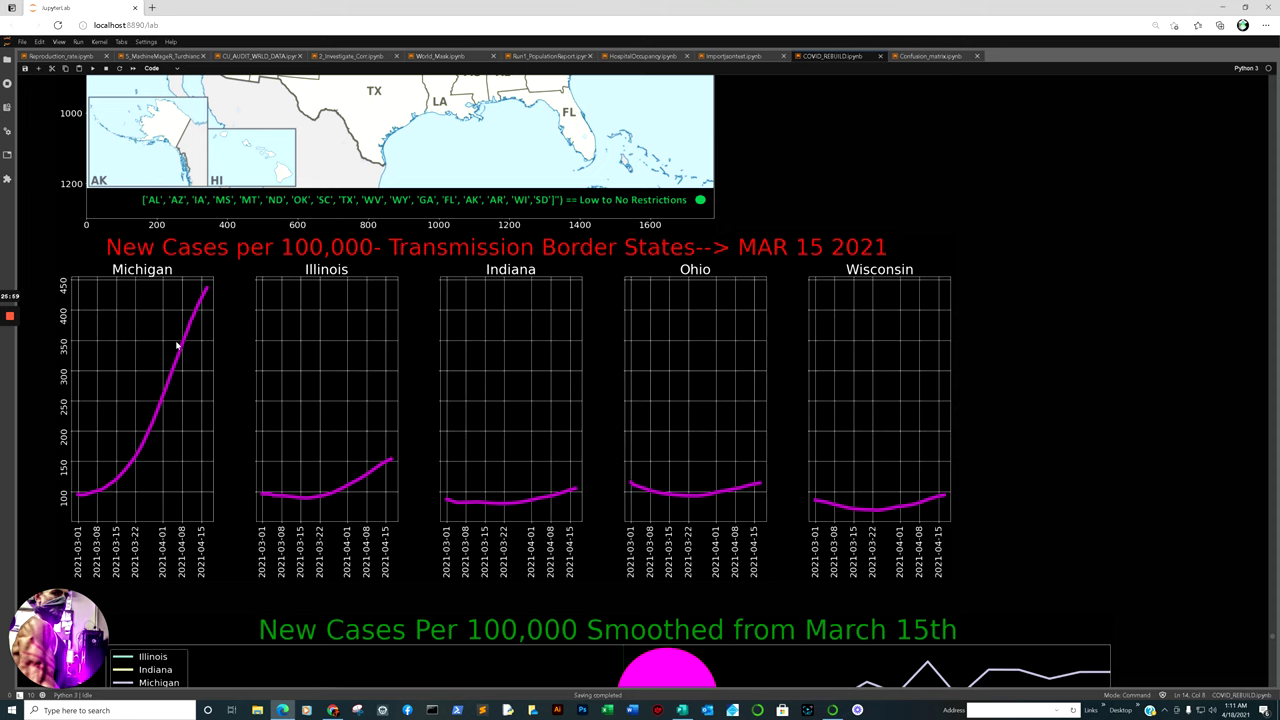
{"action": "scroll", "coordinate": [176, 346], "scroll_direction": "up", "scroll_amount": 10}
{"action": "scroll", "coordinate": [197, 345], "scroll_direction": "down", "scroll_amount": 20}
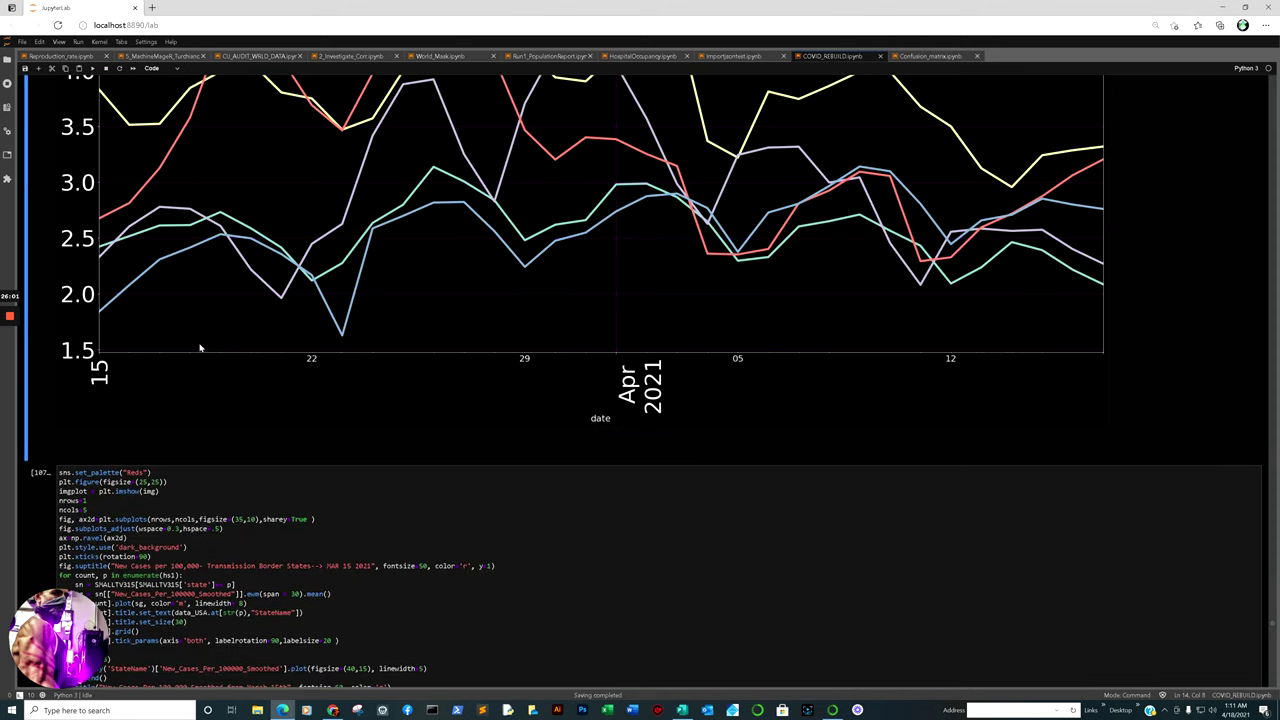
{"action": "scroll", "coordinate": [197, 348], "scroll_direction": "up", "scroll_amount": 3}
{"action": "scroll", "coordinate": [197, 348], "scroll_direction": "up", "scroll_amount": 8}
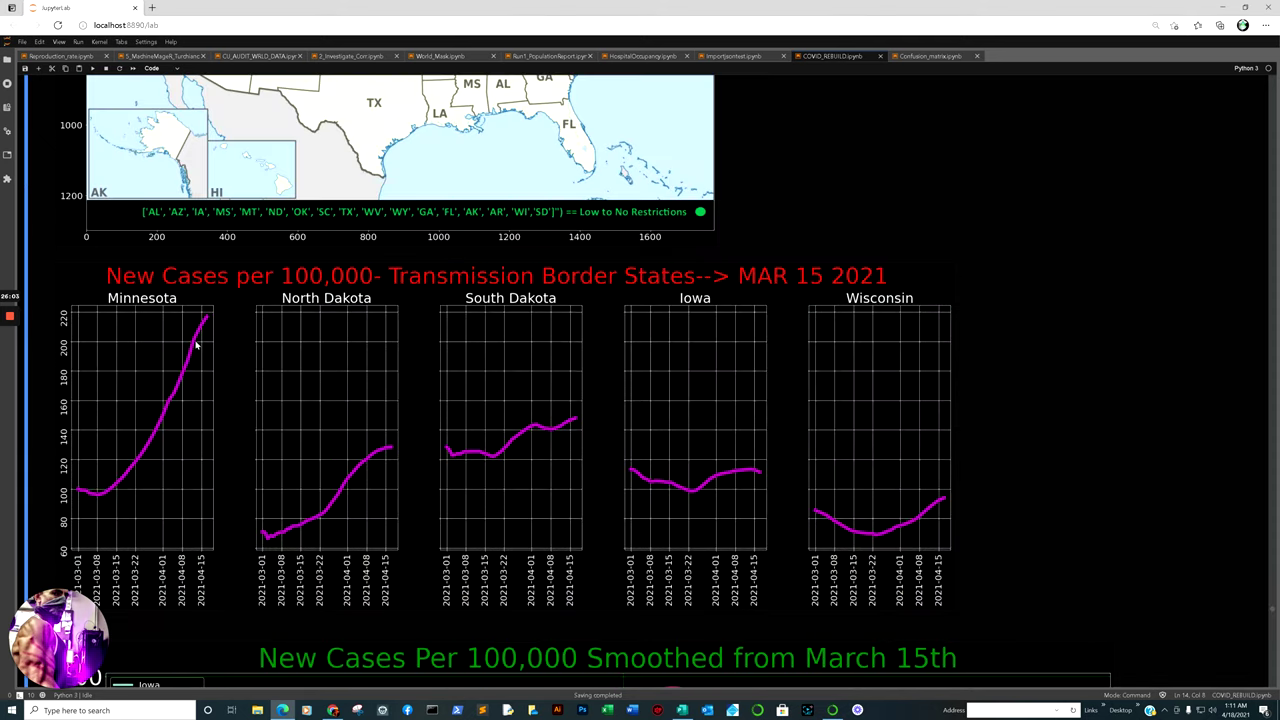
{"action": "scroll", "coordinate": [197, 345], "scroll_direction": "up", "scroll_amount": 4}
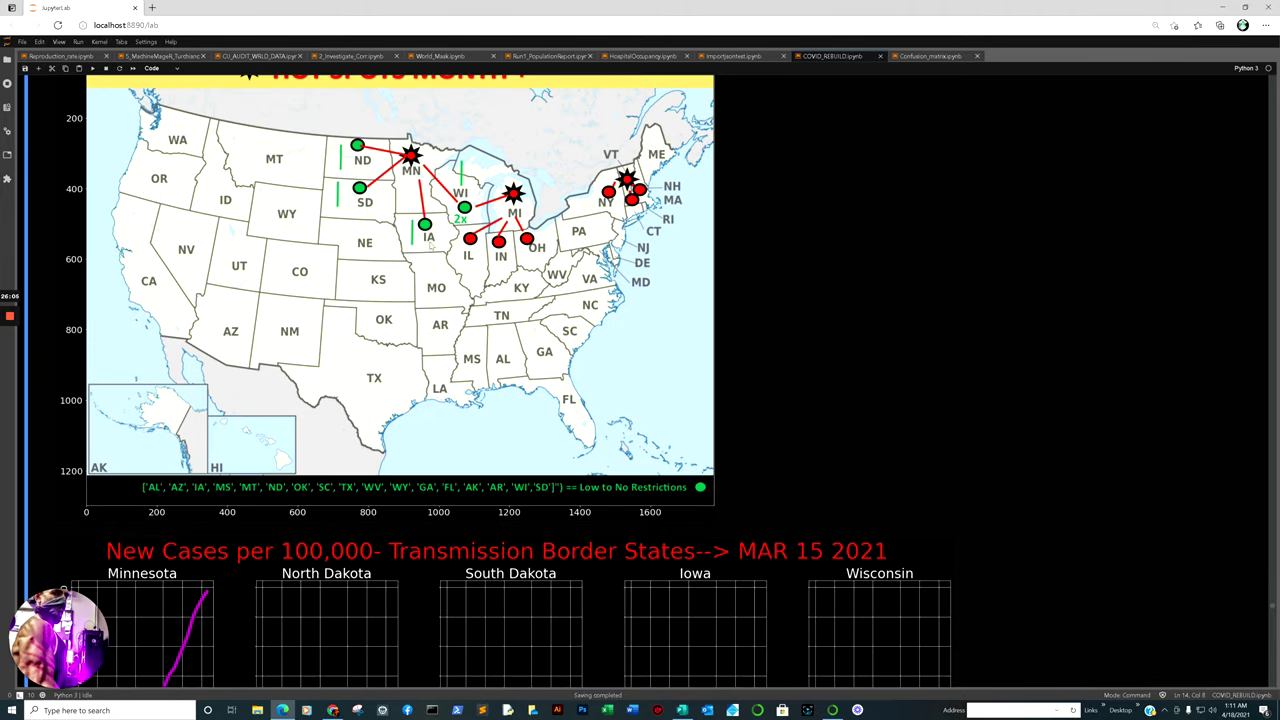
{"action": "scroll", "coordinate": [440, 235], "scroll_direction": "down", "scroll_amount": 3}
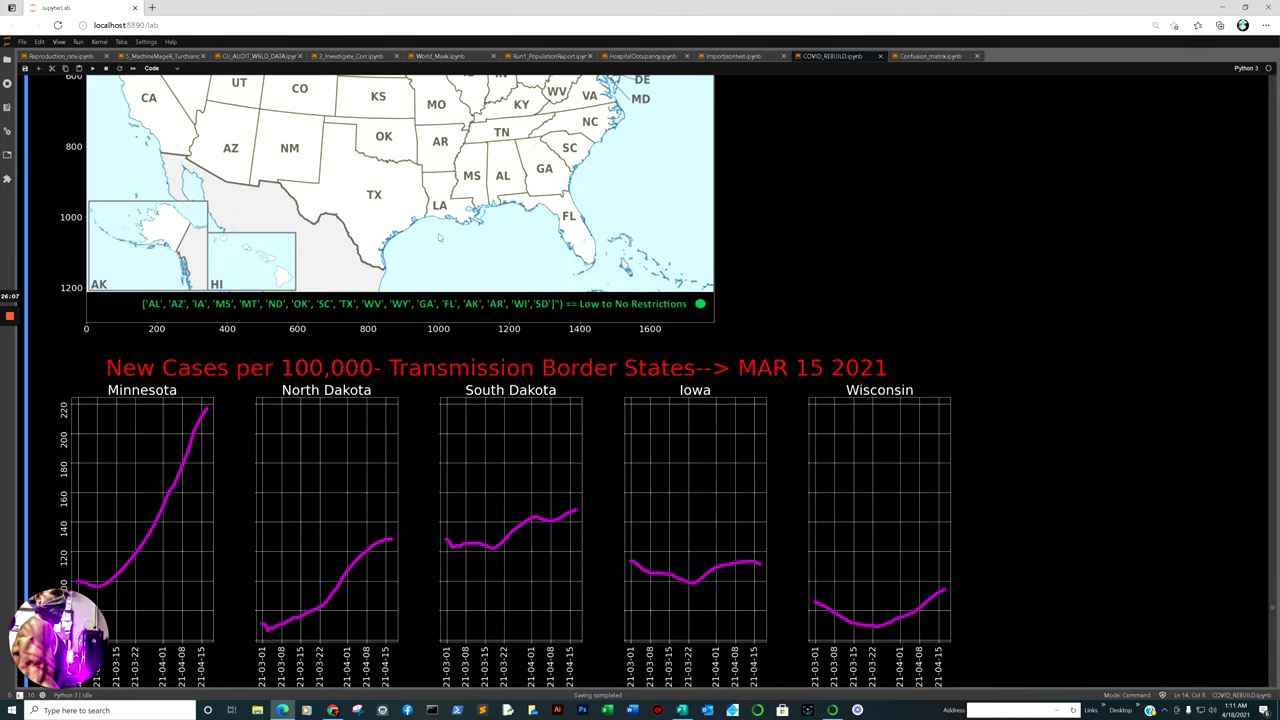
{"action": "scroll", "coordinate": [238, 454], "scroll_direction": "down", "scroll_amount": 15}
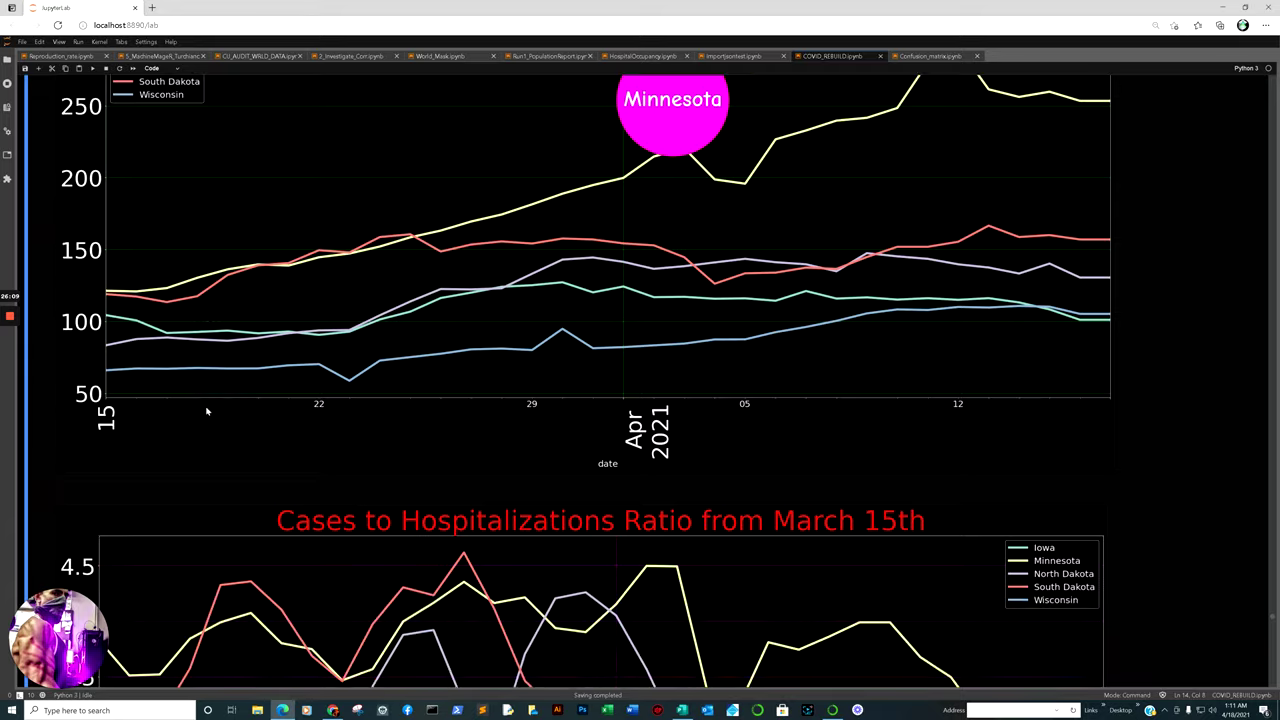
{"action": "scroll", "coordinate": [208, 405], "scroll_direction": "down", "scroll_amount": 18}
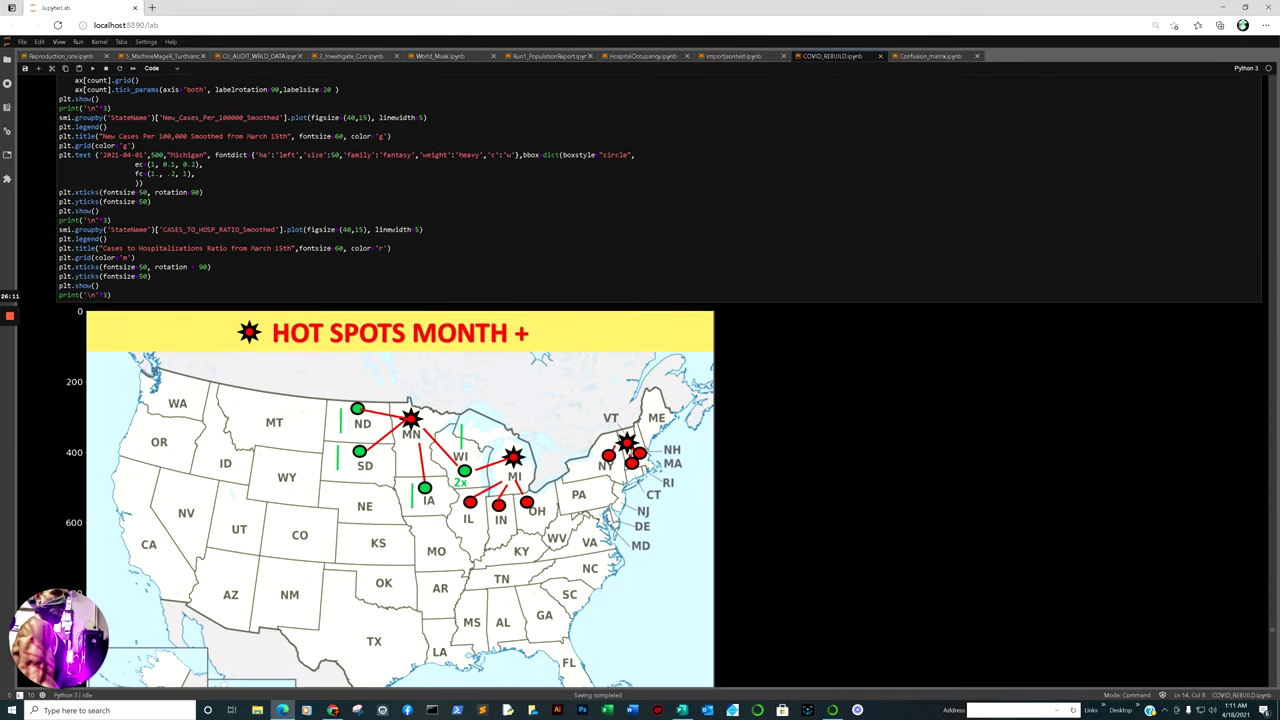
{"action": "scroll", "coordinate": [212, 398], "scroll_direction": "down", "scroll_amount": 5}
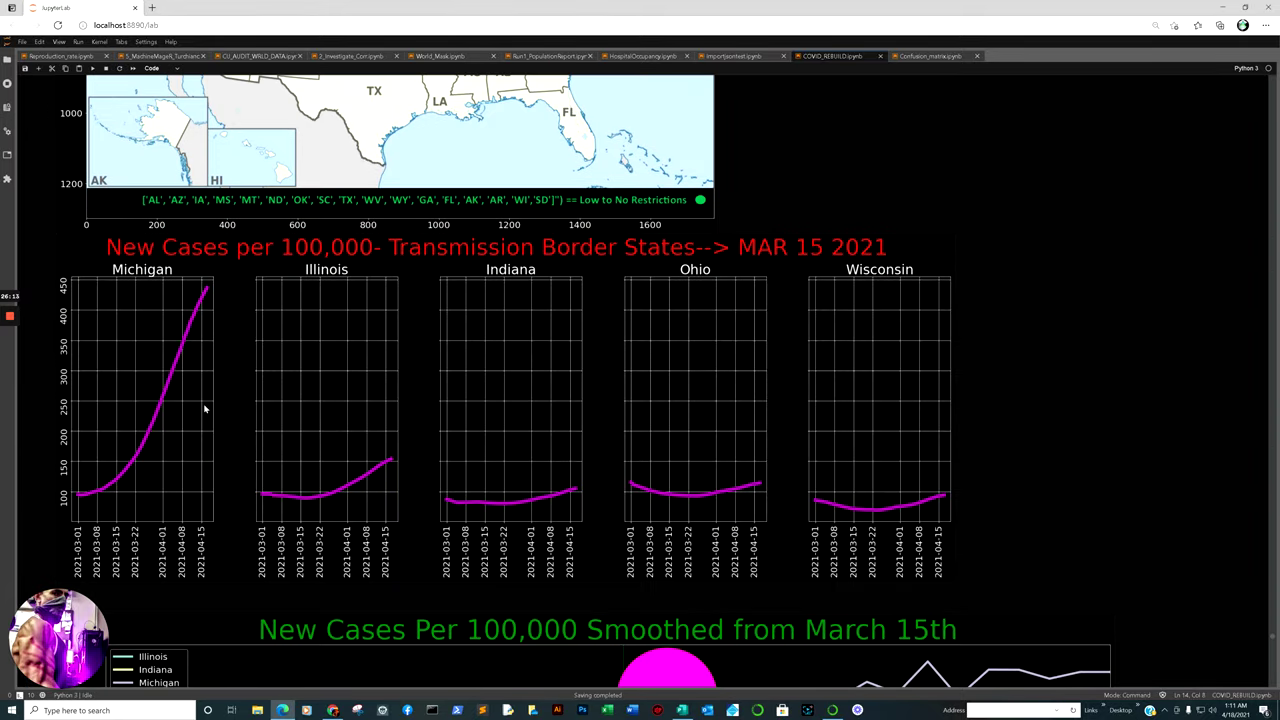
{"action": "scroll", "coordinate": [207, 407], "scroll_direction": "up", "scroll_amount": 7}
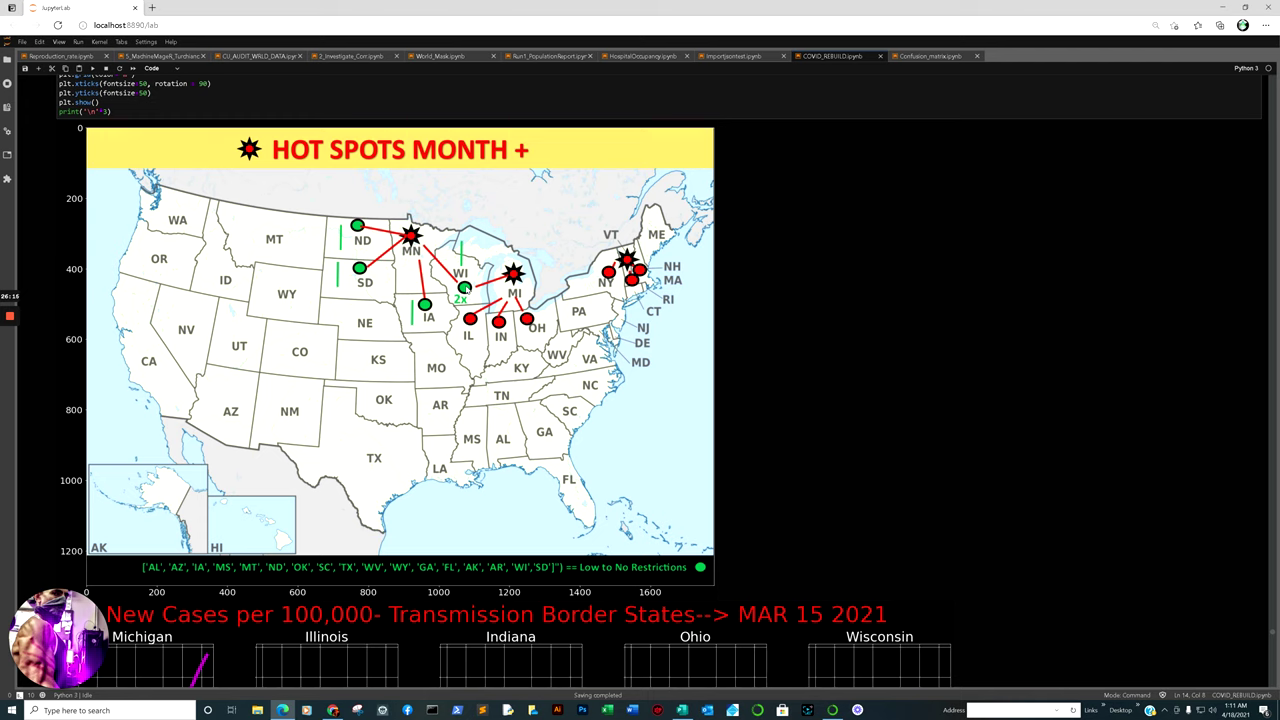
{"action": "scroll", "coordinate": [466, 289], "scroll_direction": "down", "scroll_amount": 7}
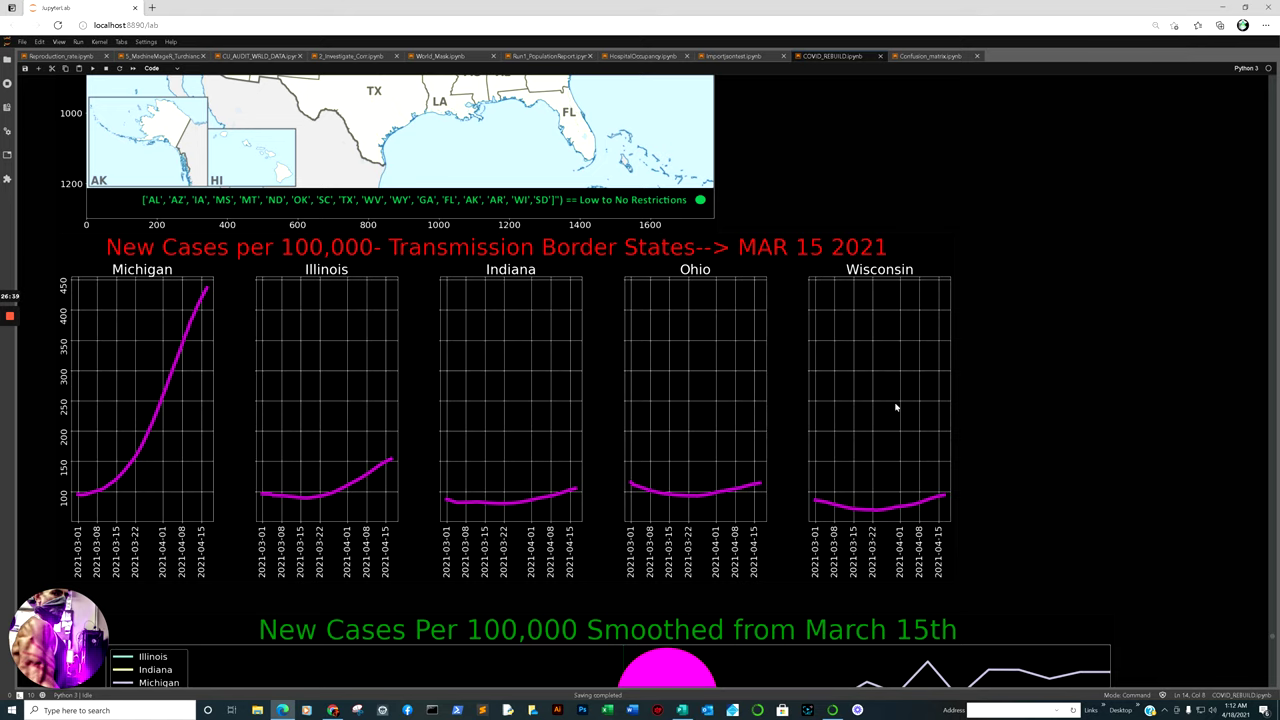
{"action": "scroll", "coordinate": [896, 407], "scroll_direction": "down", "scroll_amount": 3}
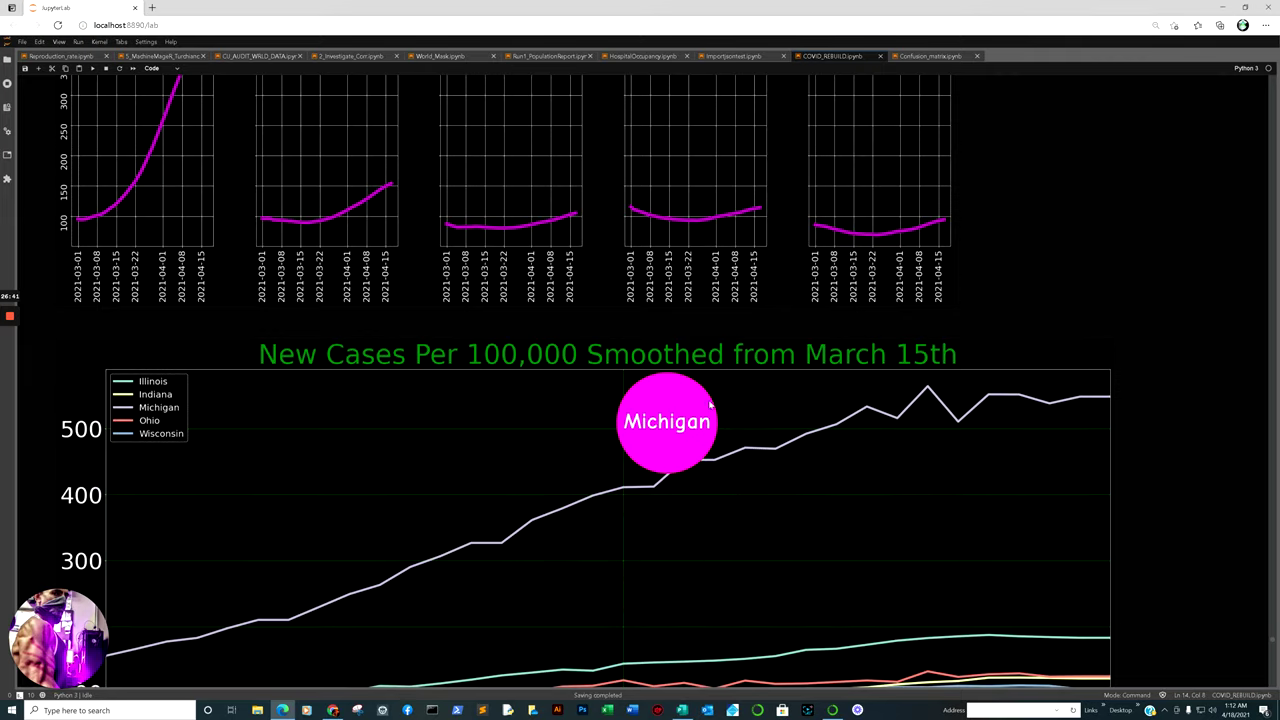
{"action": "scroll", "coordinate": [690, 385], "scroll_direction": "down", "scroll_amount": 1}
{"action": "scroll", "coordinate": [606, 334], "scroll_direction": "down", "scroll_amount": 2}
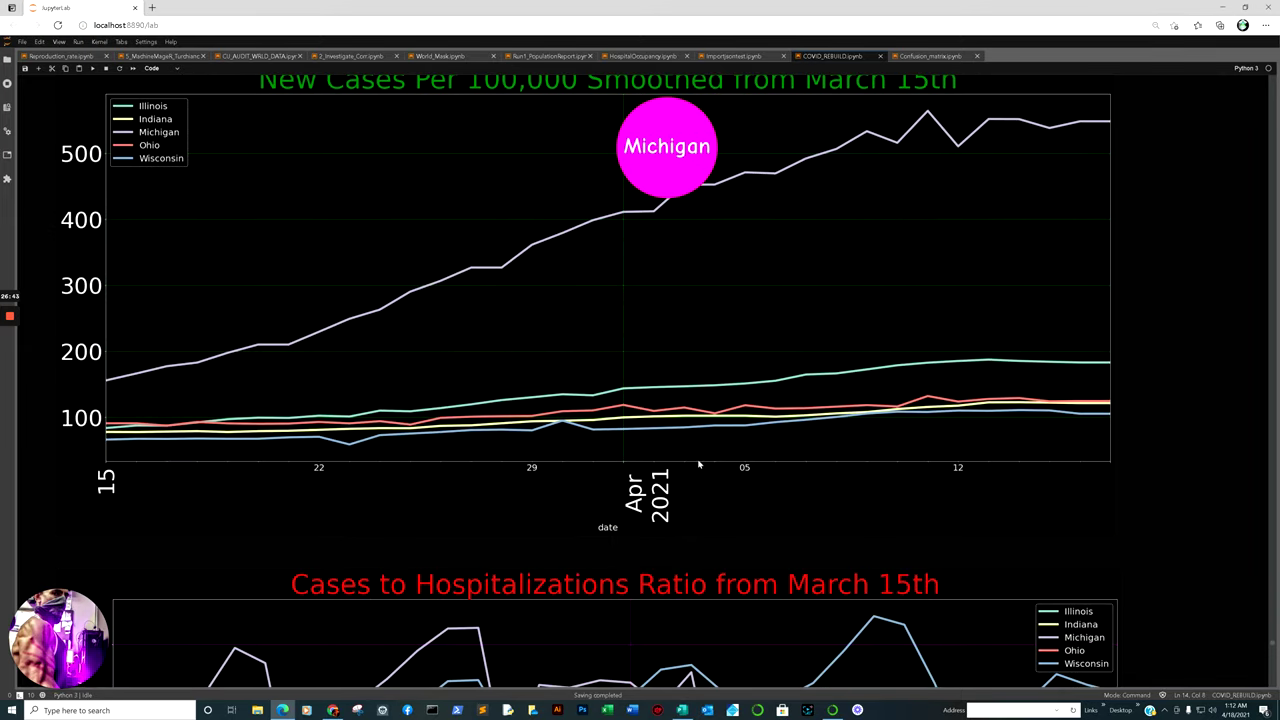
{"action": "scroll", "coordinate": [453, 320], "scroll_direction": "up", "scroll_amount": 1}
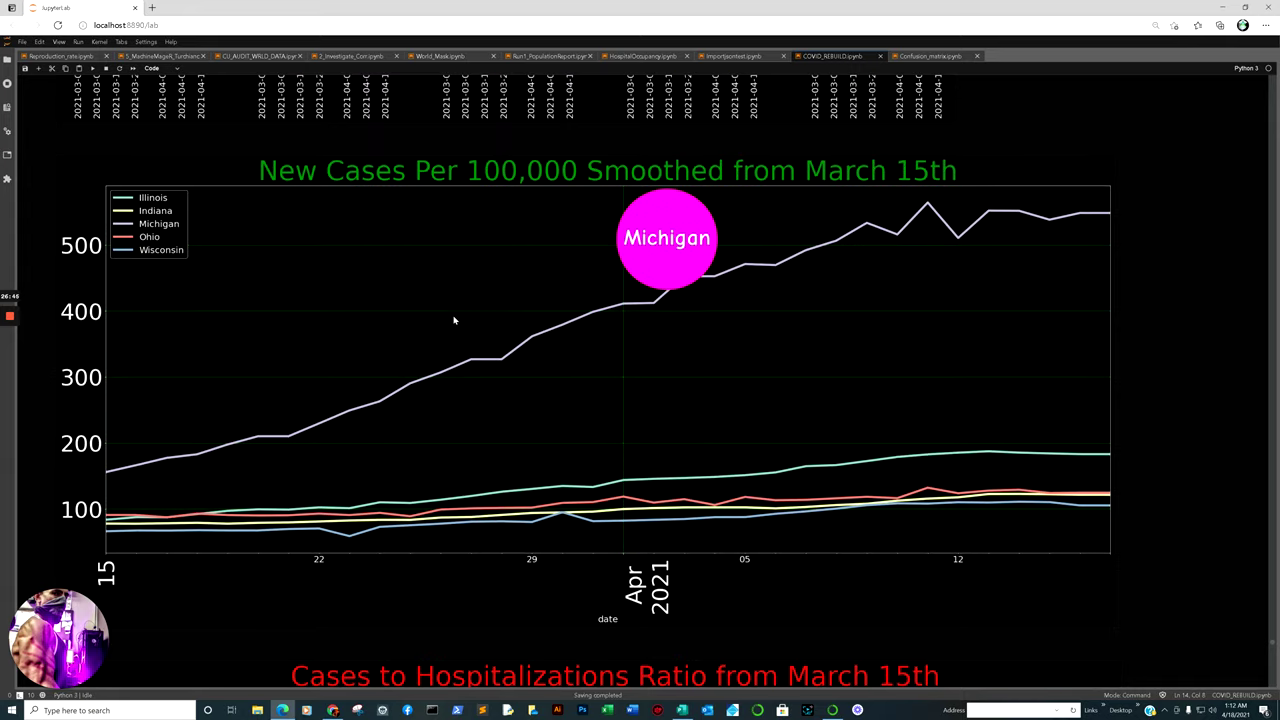
{"action": "scroll", "coordinate": [453, 320], "scroll_direction": "down", "scroll_amount": 1}
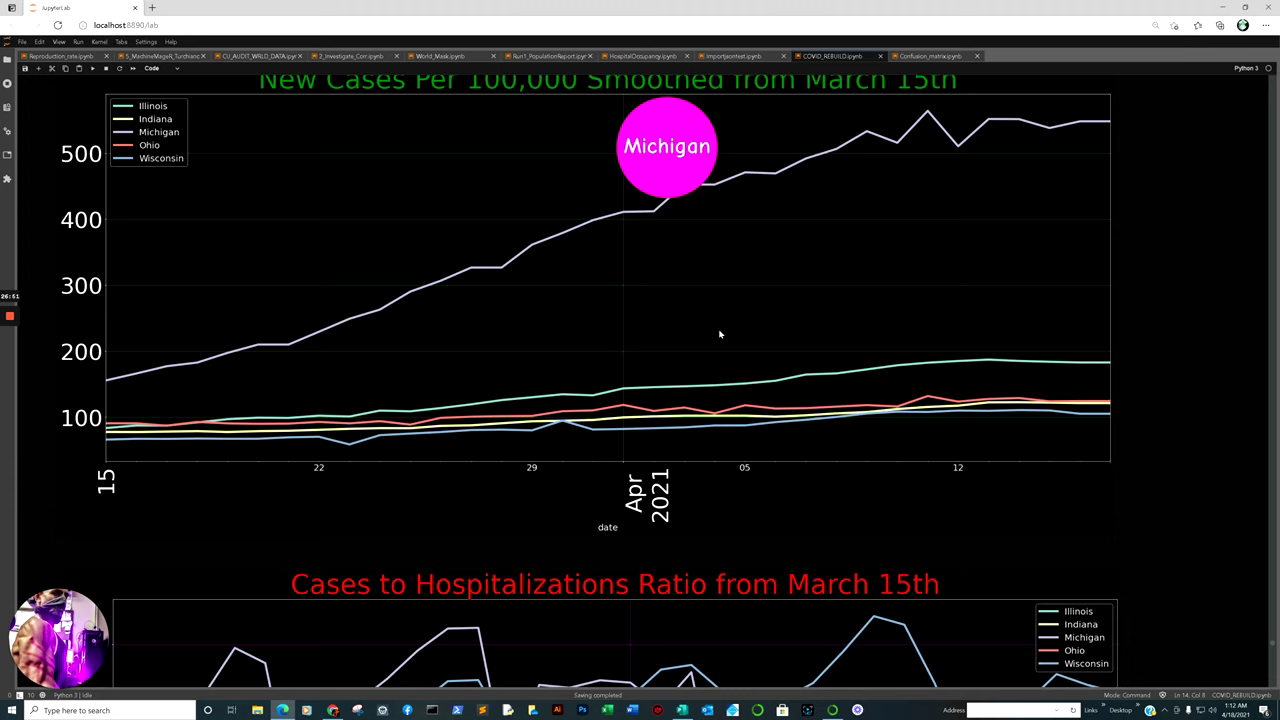
{"action": "scroll", "coordinate": [640, 328], "scroll_direction": "up", "scroll_amount": 2}
{"action": "scroll", "coordinate": [607, 331], "scroll_direction": "up", "scroll_amount": 12}
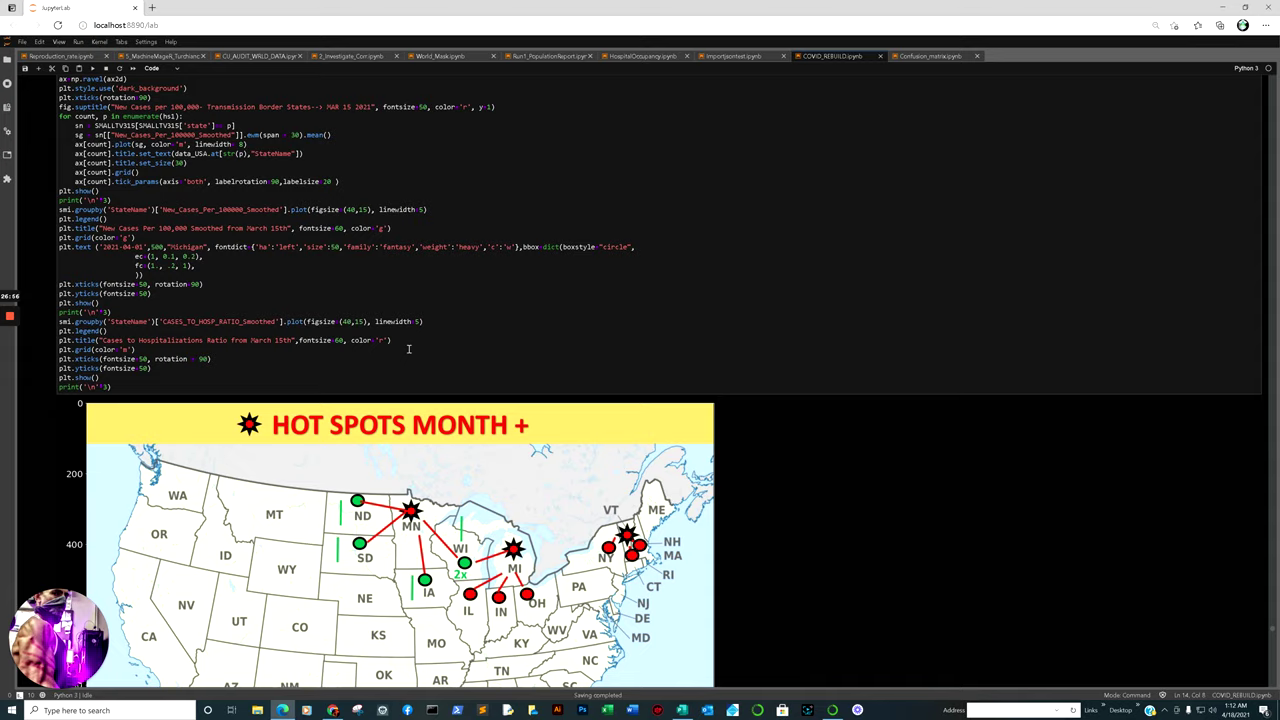
{"action": "scroll", "coordinate": [410, 320], "scroll_direction": "down", "scroll_amount": 3}
{"action": "scroll", "coordinate": [411, 291], "scroll_direction": "up", "scroll_amount": 1}
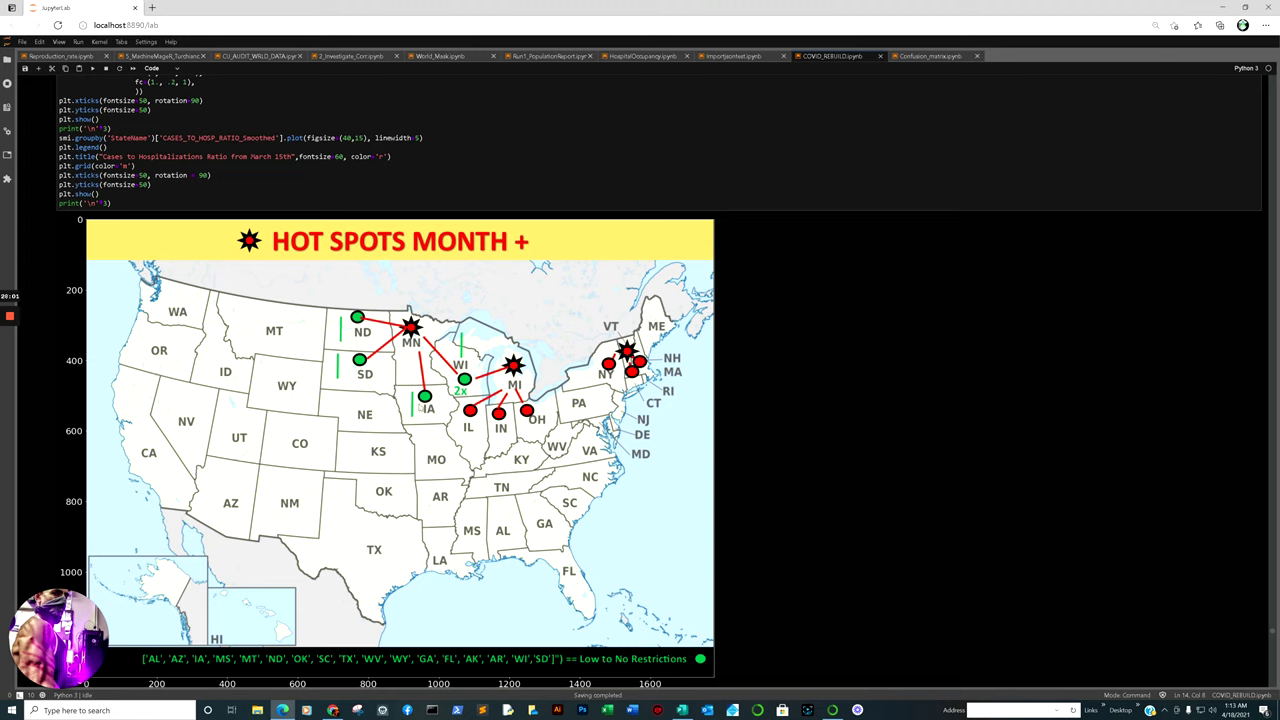
{"action": "scroll", "coordinate": [440, 348], "scroll_direction": "down", "scroll_amount": 10}
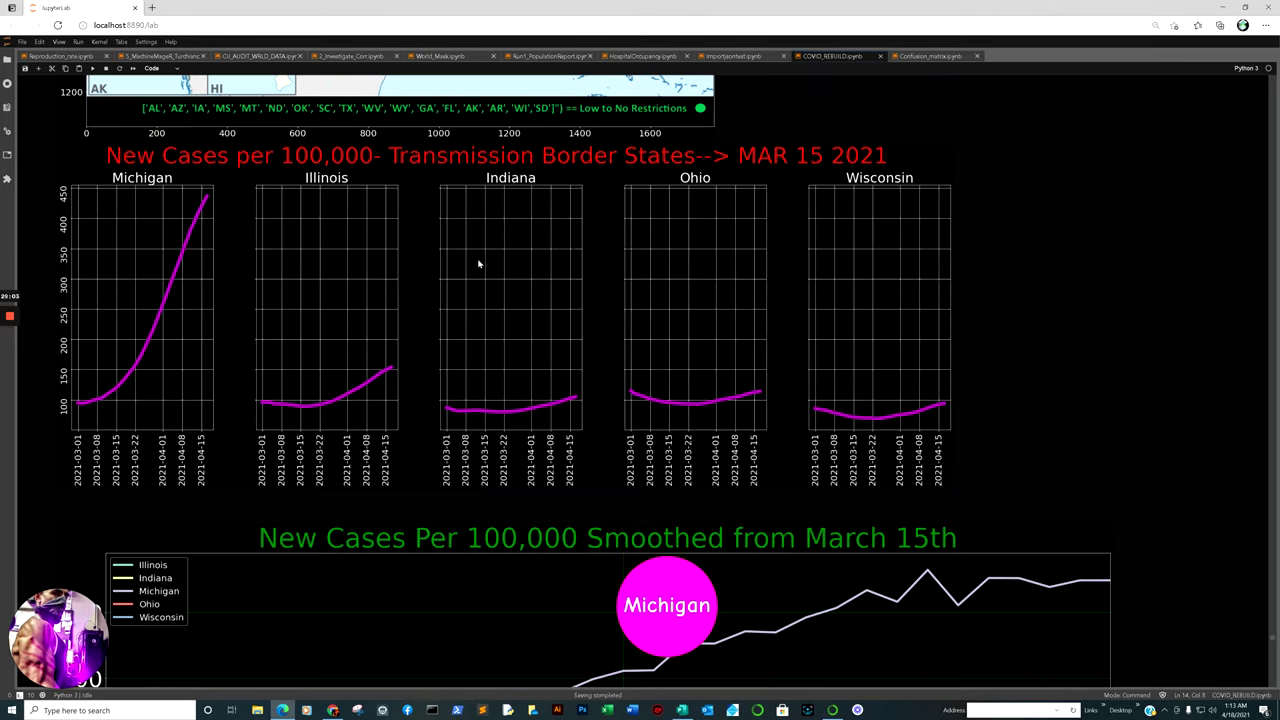
{"action": "scroll", "coordinate": [482, 262], "scroll_direction": "down", "scroll_amount": 3}
{"action": "scroll", "coordinate": [480, 263], "scroll_direction": "up", "scroll_amount": 10}
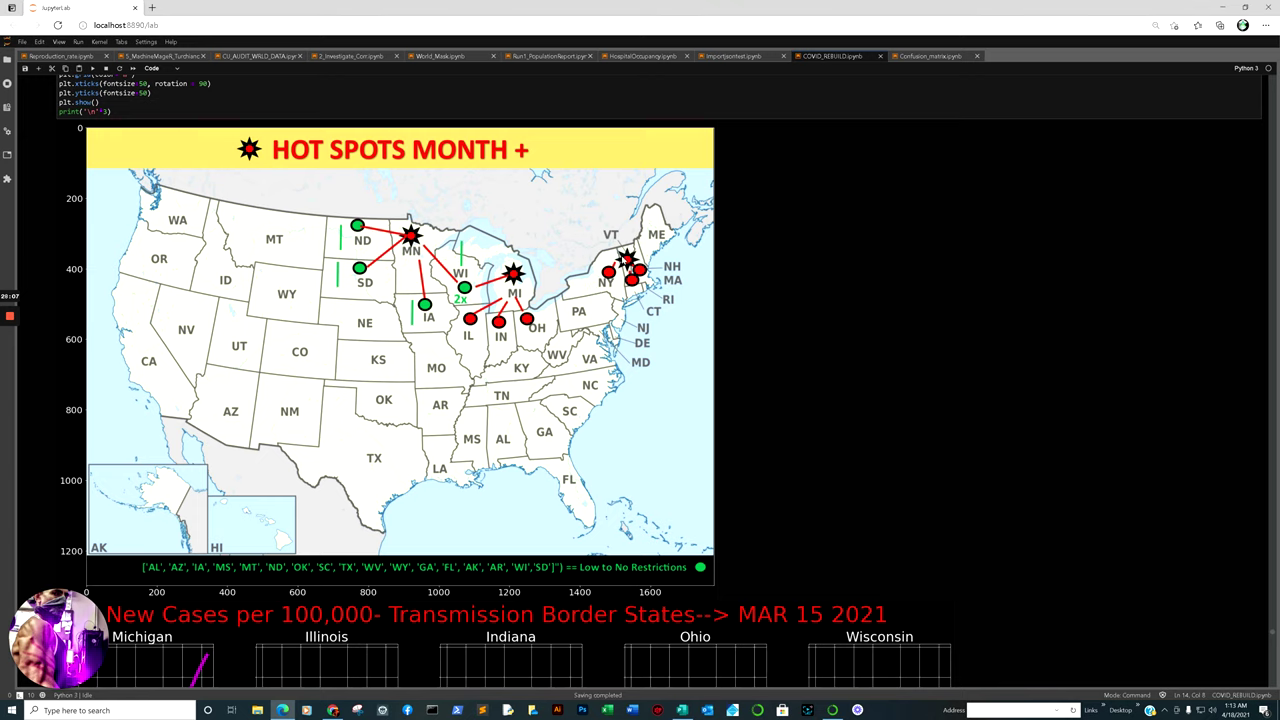
{"action": "scroll", "coordinate": [645, 272], "scroll_direction": "down", "scroll_amount": 15}
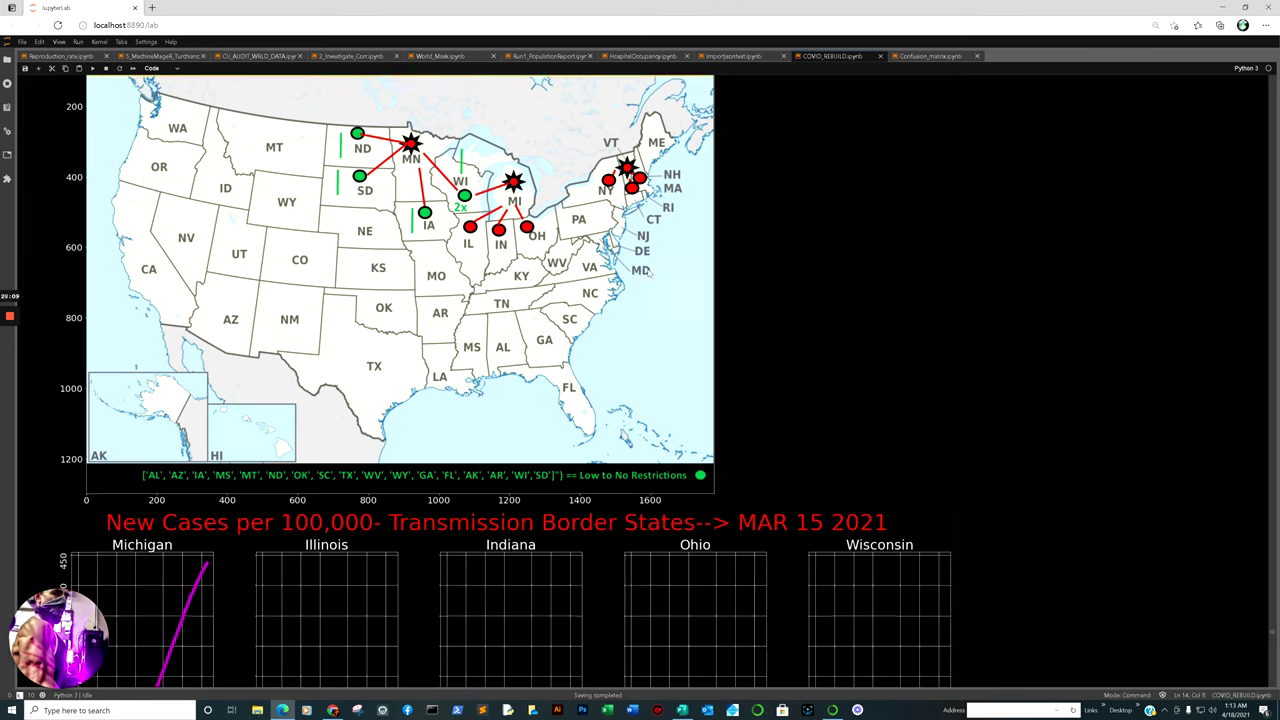
{"action": "scroll", "coordinate": [645, 272], "scroll_direction": "down", "scroll_amount": 20}
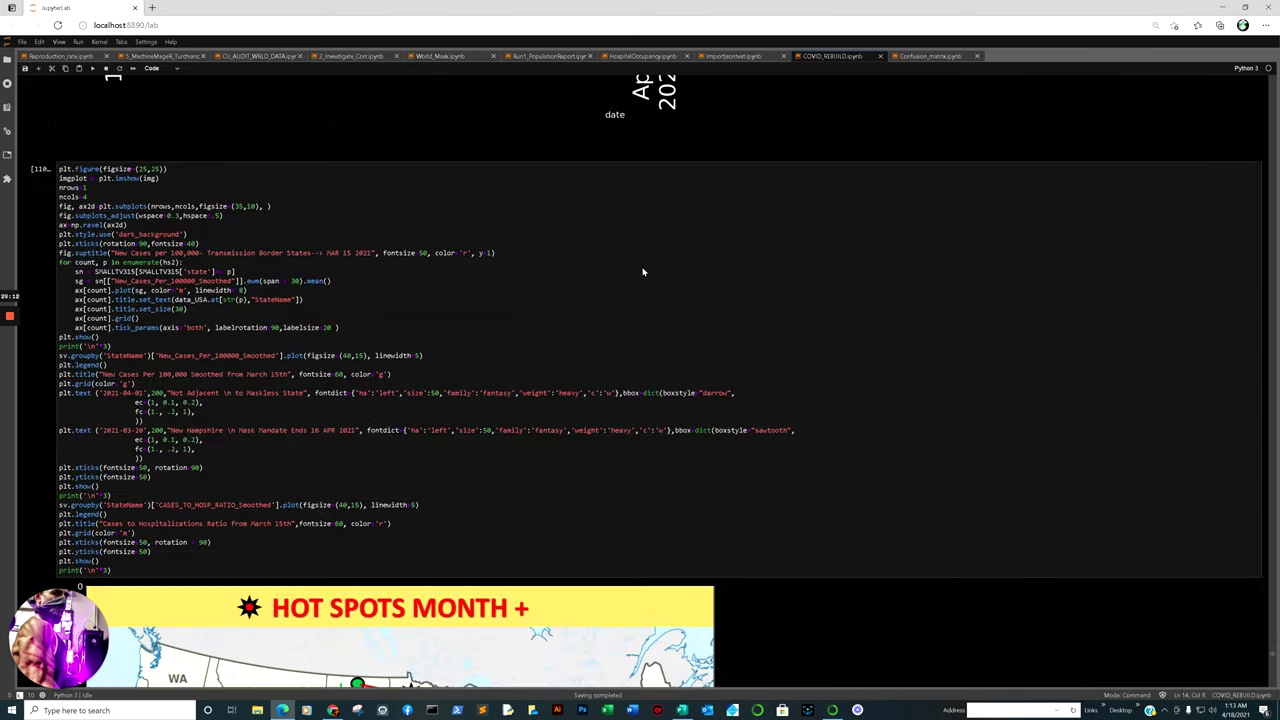
{"action": "scroll", "coordinate": [645, 272], "scroll_direction": "down", "scroll_amount": 5}
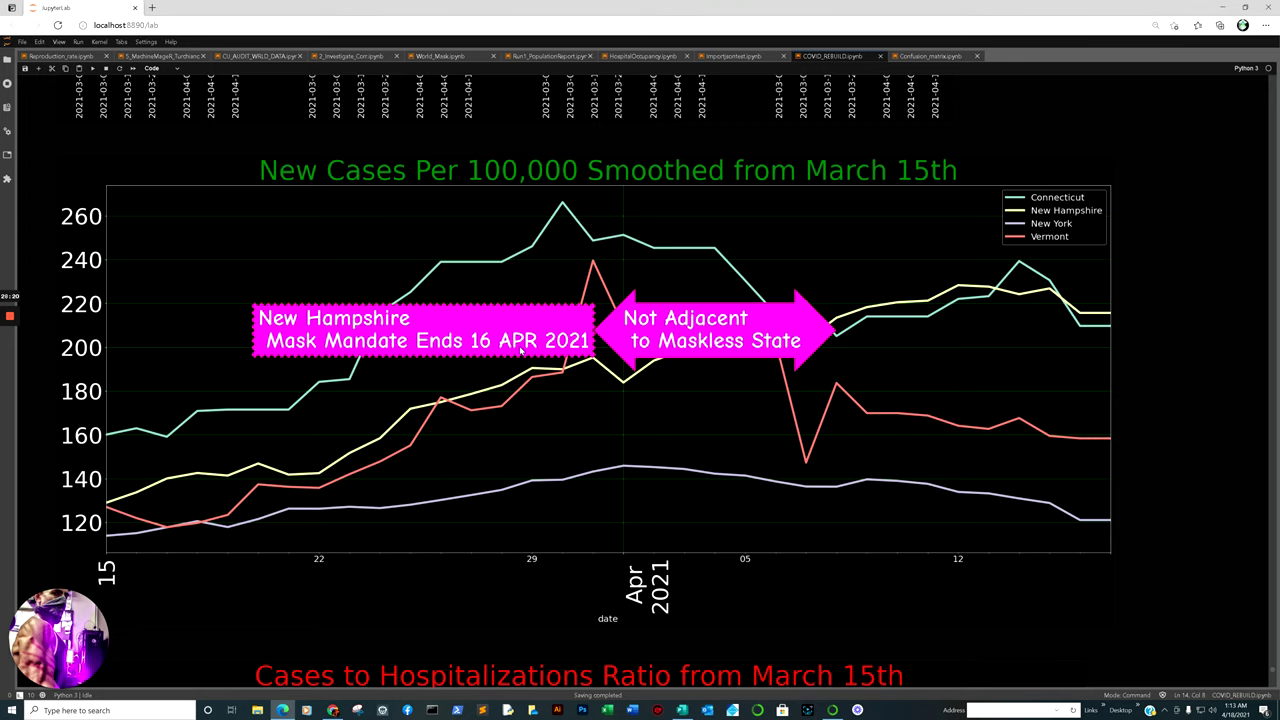
{"action": "scroll", "coordinate": [600, 411], "scroll_direction": "up", "scroll_amount": 1}
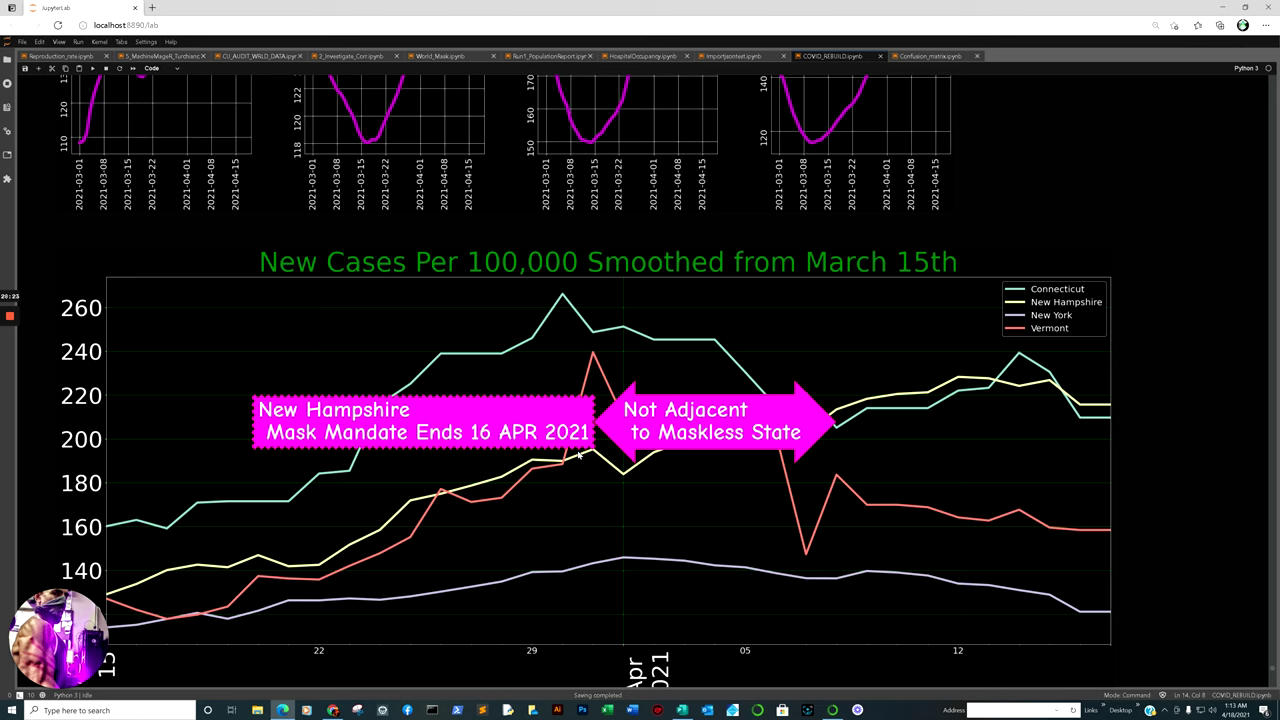
{"action": "scroll", "coordinate": [579, 455], "scroll_direction": "up", "scroll_amount": 4}
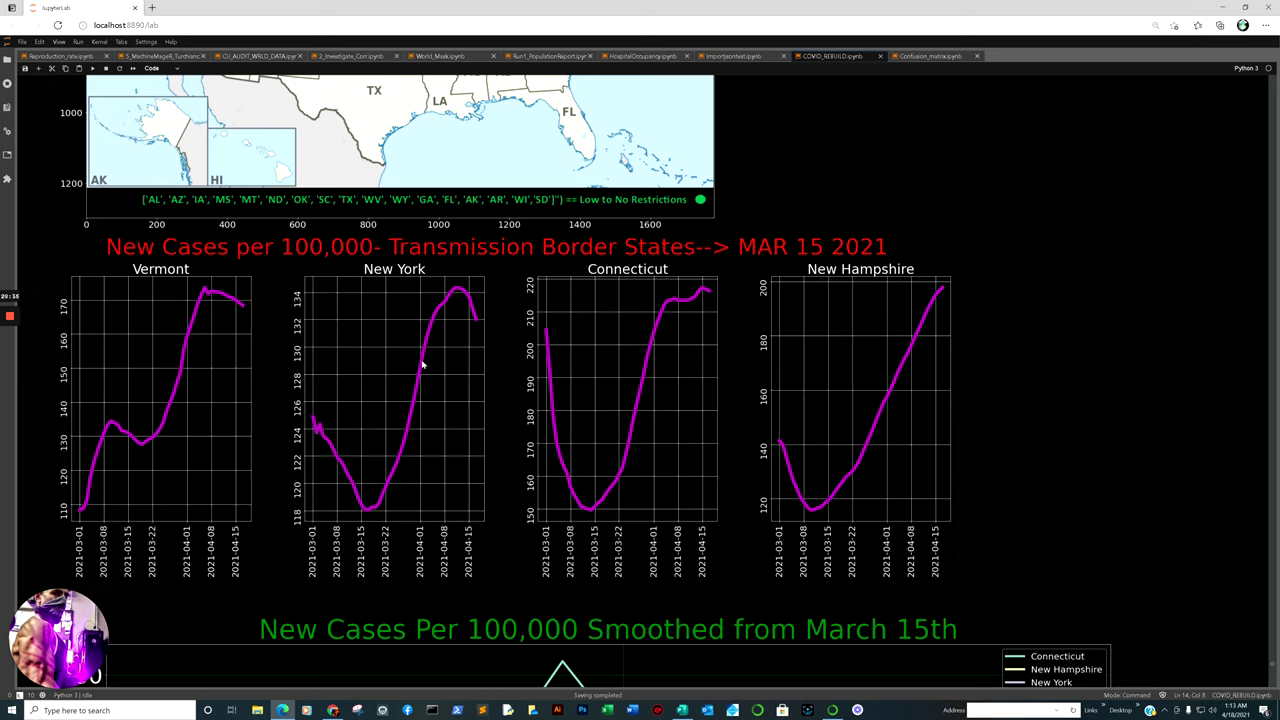
{"action": "scroll", "coordinate": [509, 422], "scroll_direction": "down", "scroll_amount": 1}
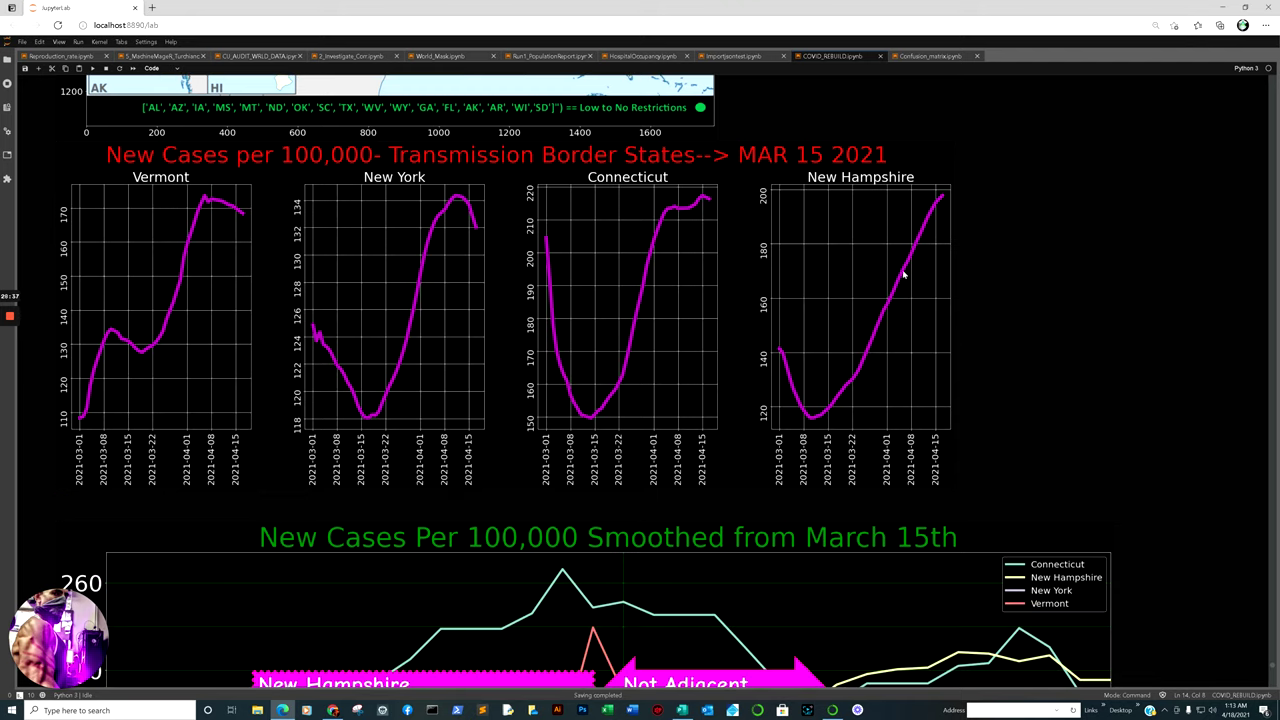
{"action": "scroll", "coordinate": [576, 251], "scroll_direction": "up", "scroll_amount": 1}
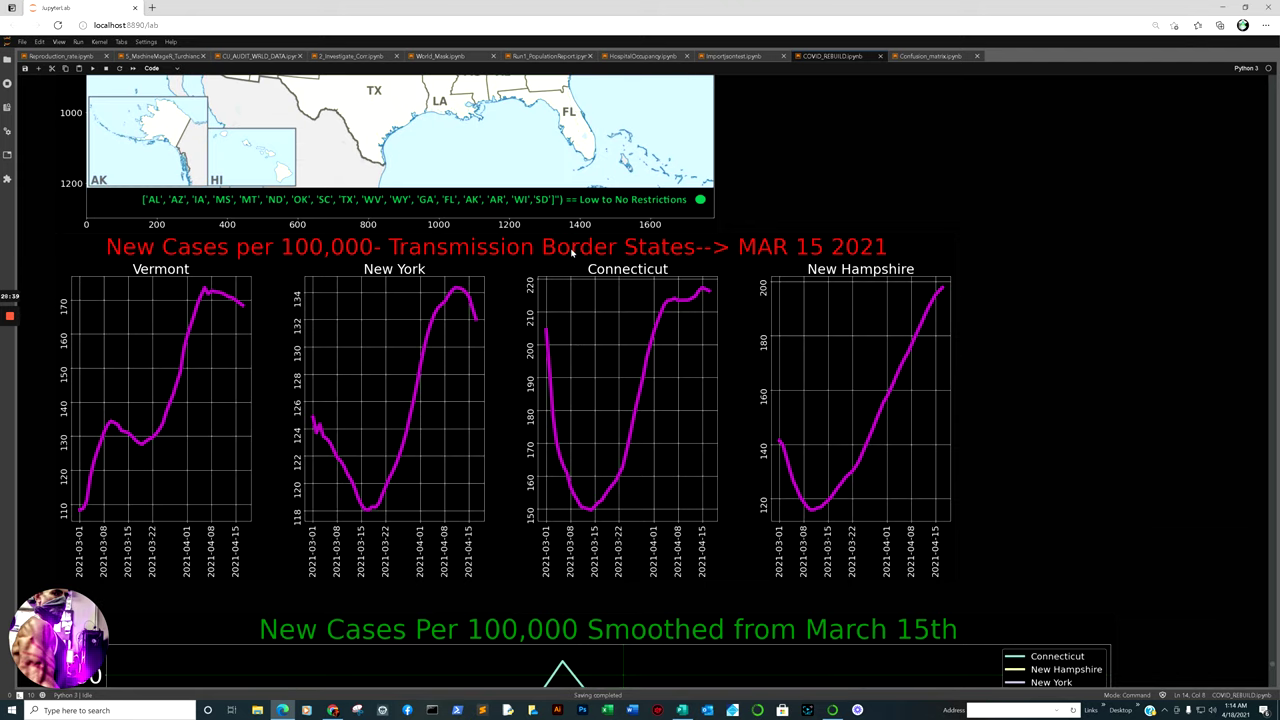
{"action": "scroll", "coordinate": [510, 348], "scroll_direction": "up", "scroll_amount": 1}
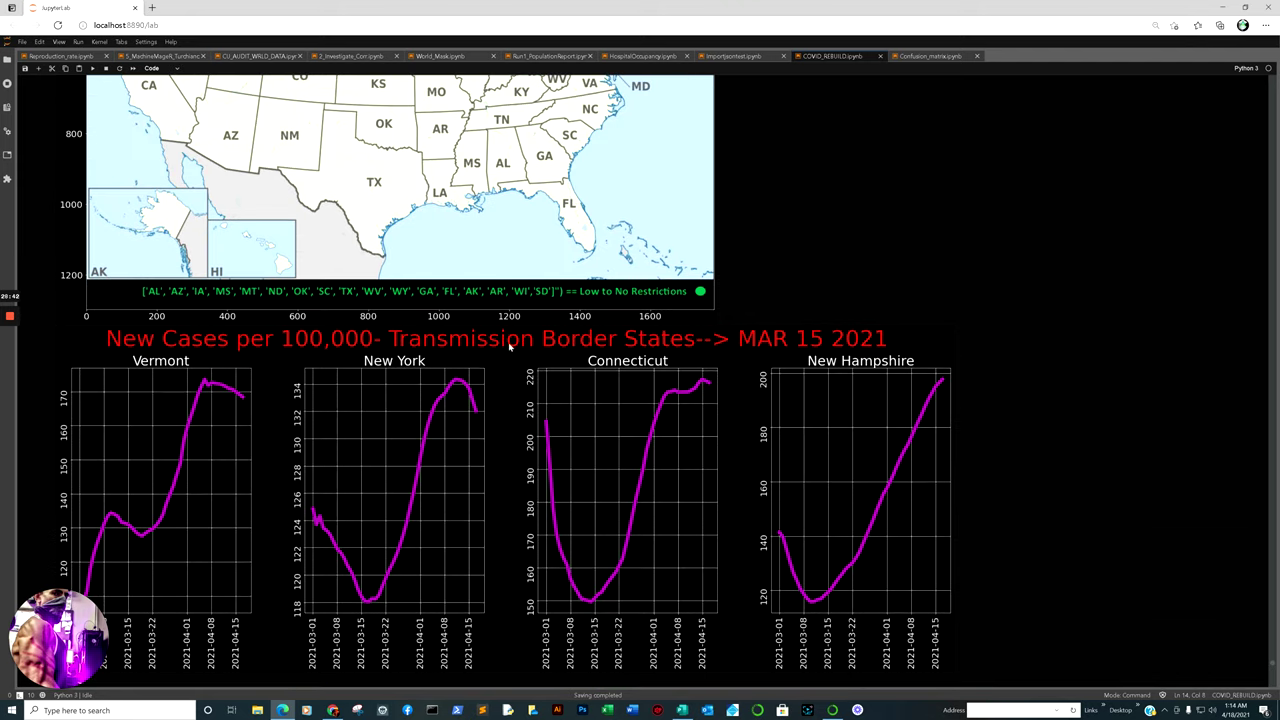
{"action": "scroll", "coordinate": [506, 362], "scroll_direction": "up", "scroll_amount": 15}
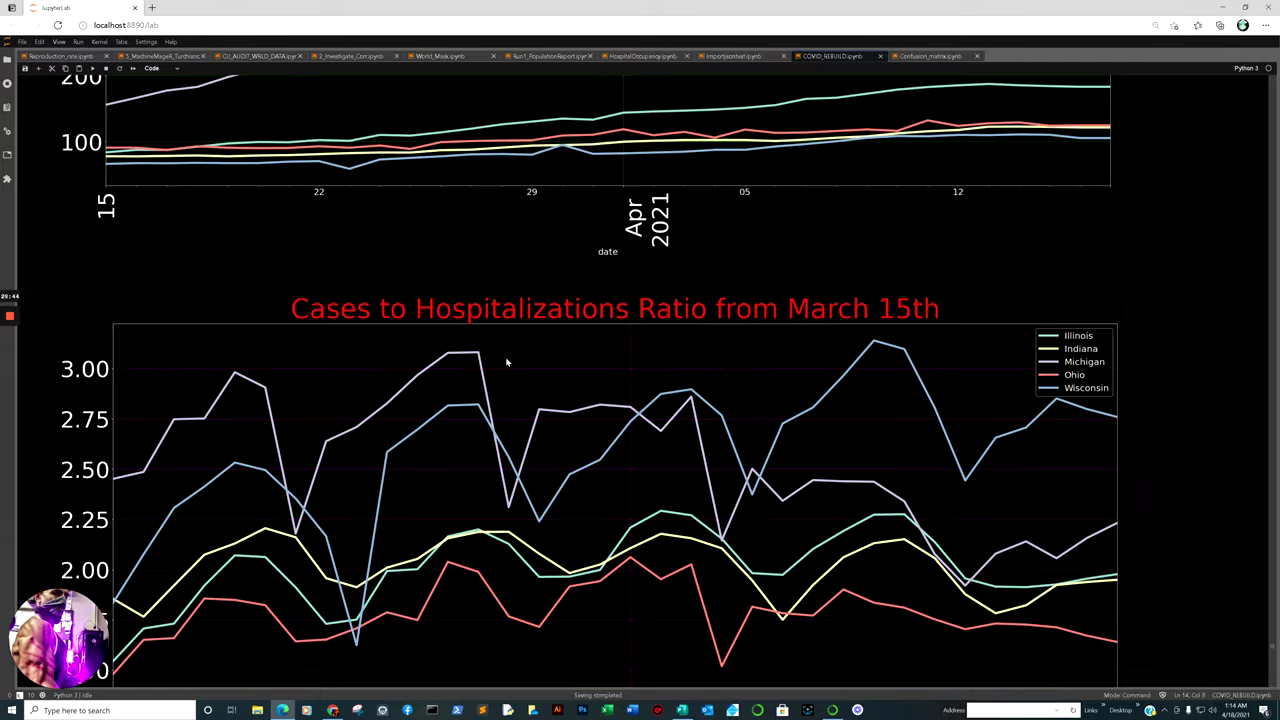
{"action": "scroll", "coordinate": [506, 362], "scroll_direction": "up", "scroll_amount": 20}
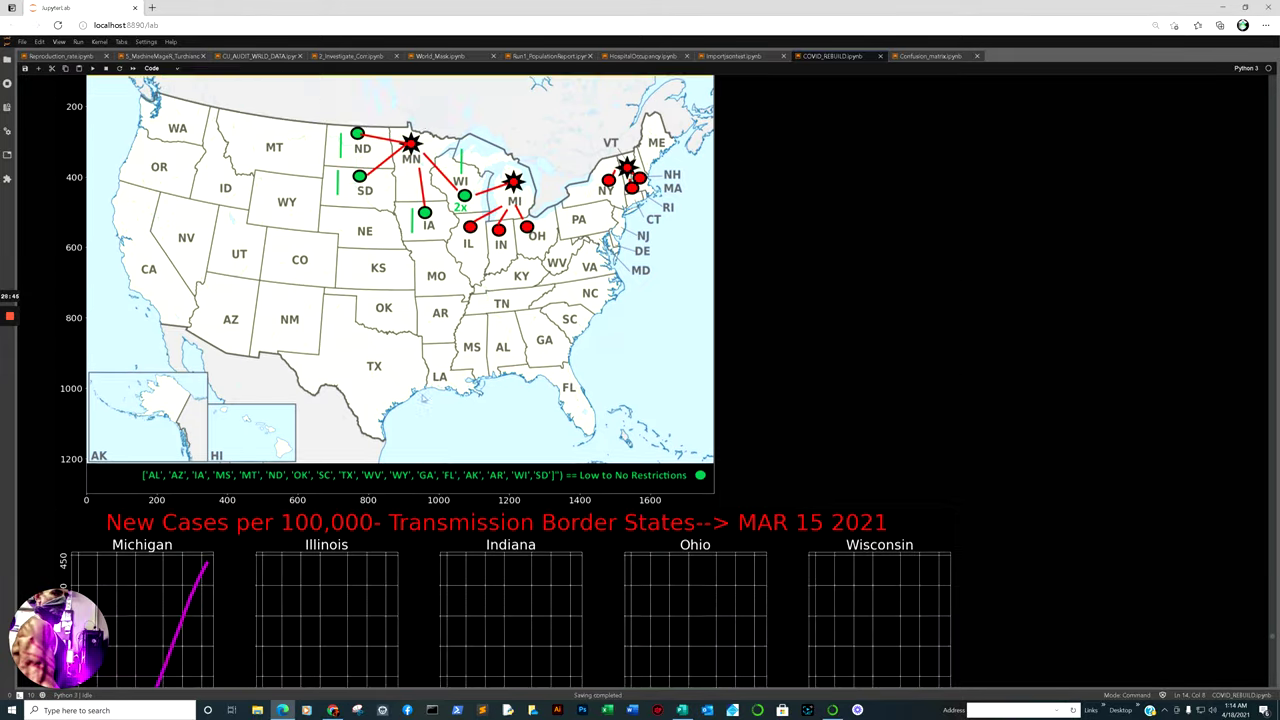
{"action": "scroll", "coordinate": [422, 398], "scroll_direction": "up", "scroll_amount": 20}
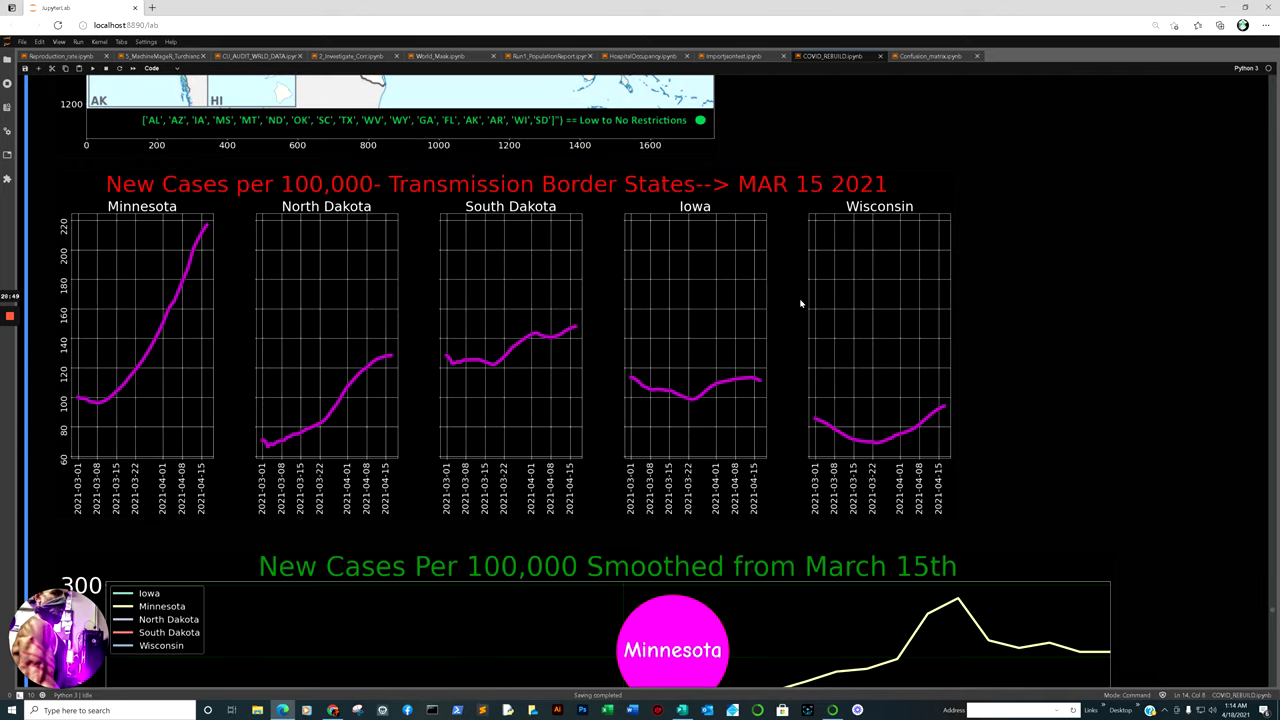
{"action": "scroll", "coordinate": [836, 309], "scroll_direction": "down", "scroll_amount": 1}
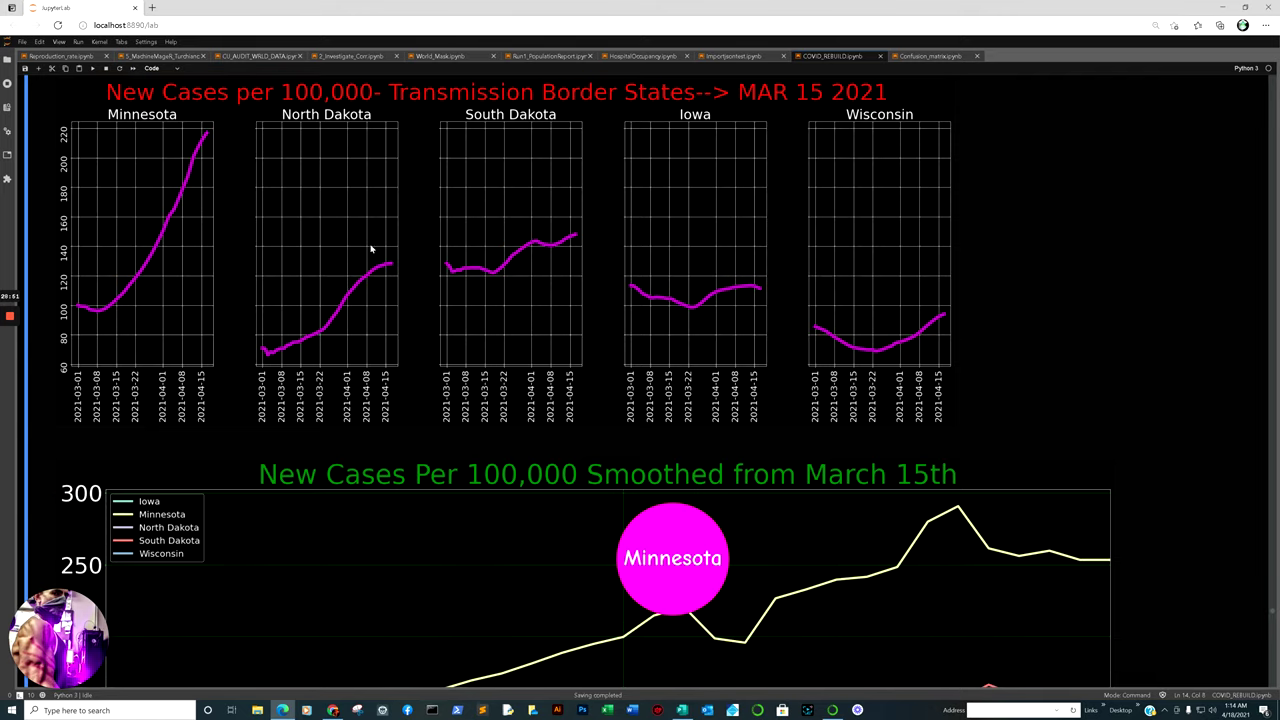
{"action": "scroll", "coordinate": [435, 204], "scroll_direction": "down", "scroll_amount": 20}
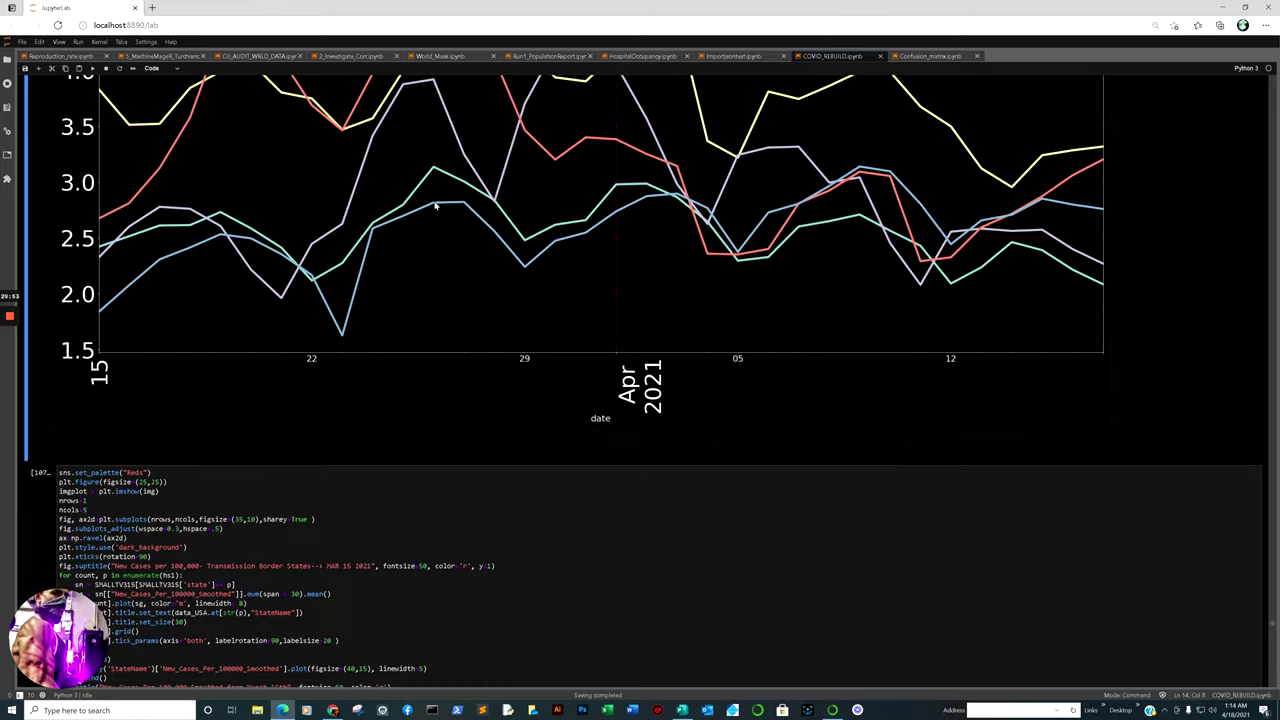
{"action": "scroll", "coordinate": [443, 197], "scroll_direction": "down", "scroll_amount": 3}
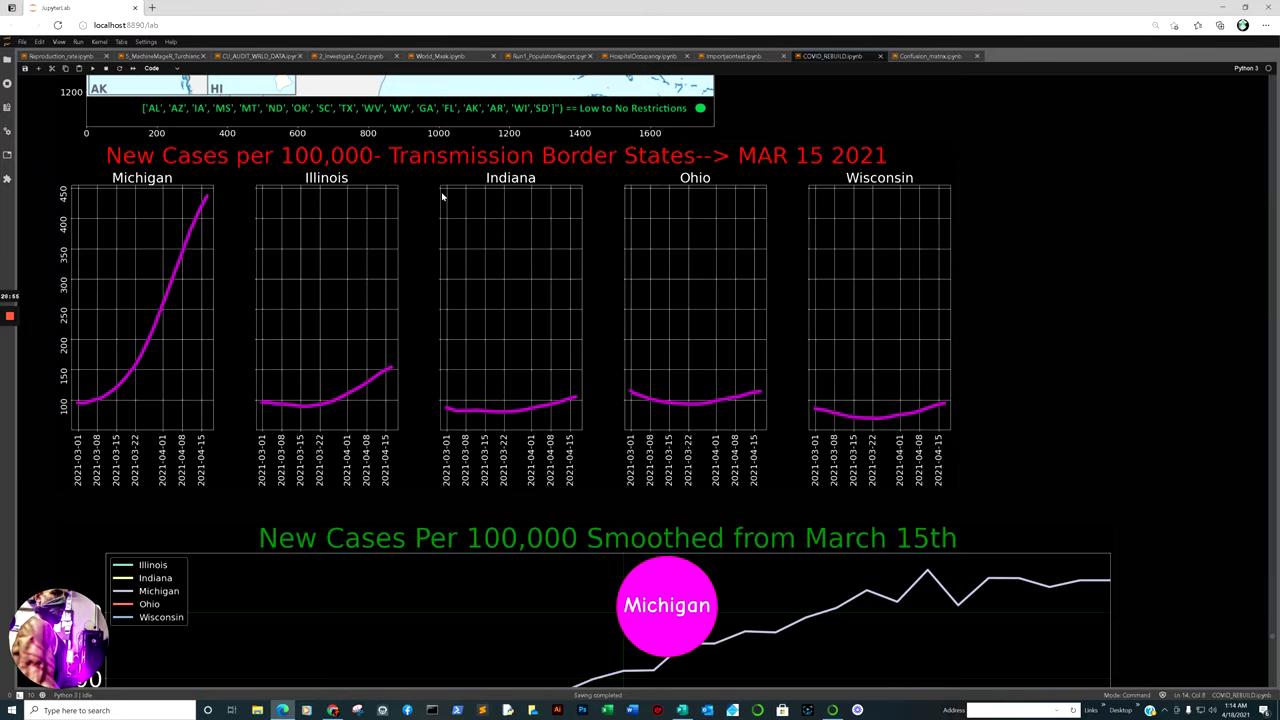
{"action": "scroll", "coordinate": [501, 158], "scroll_direction": "down", "scroll_amount": 12}
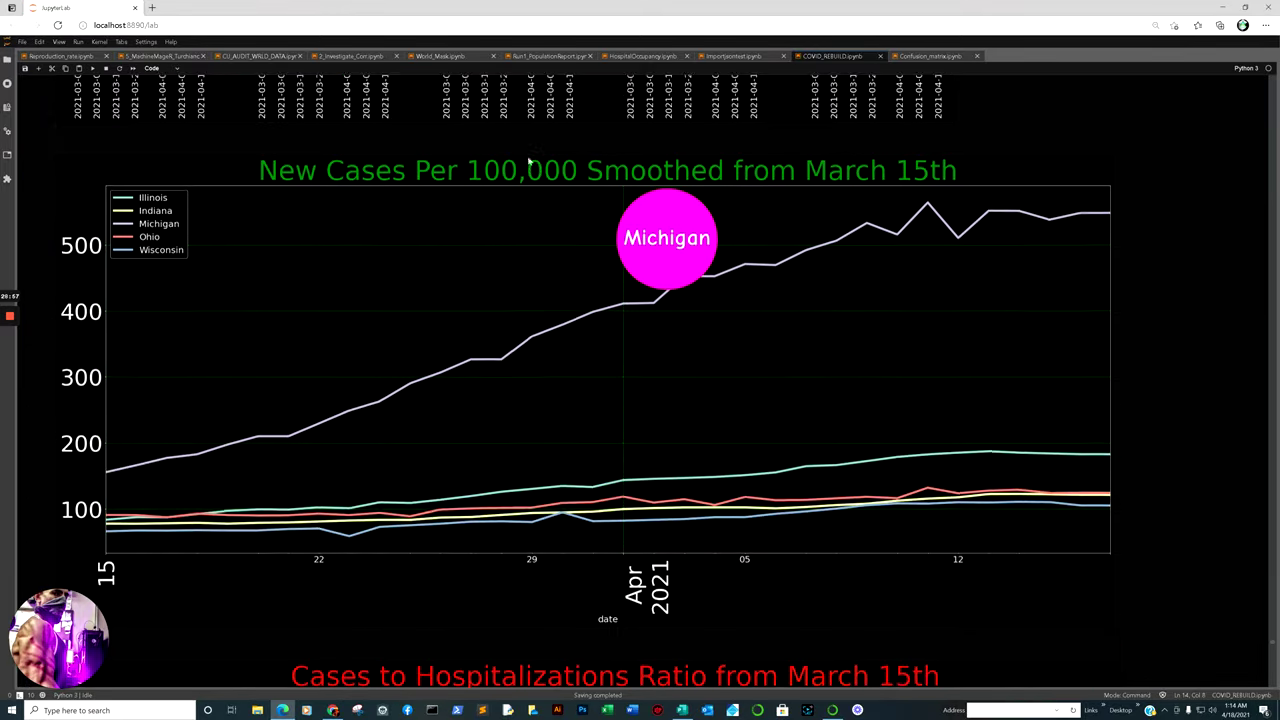
{"action": "scroll", "coordinate": [530, 162], "scroll_direction": "down", "scroll_amount": 12}
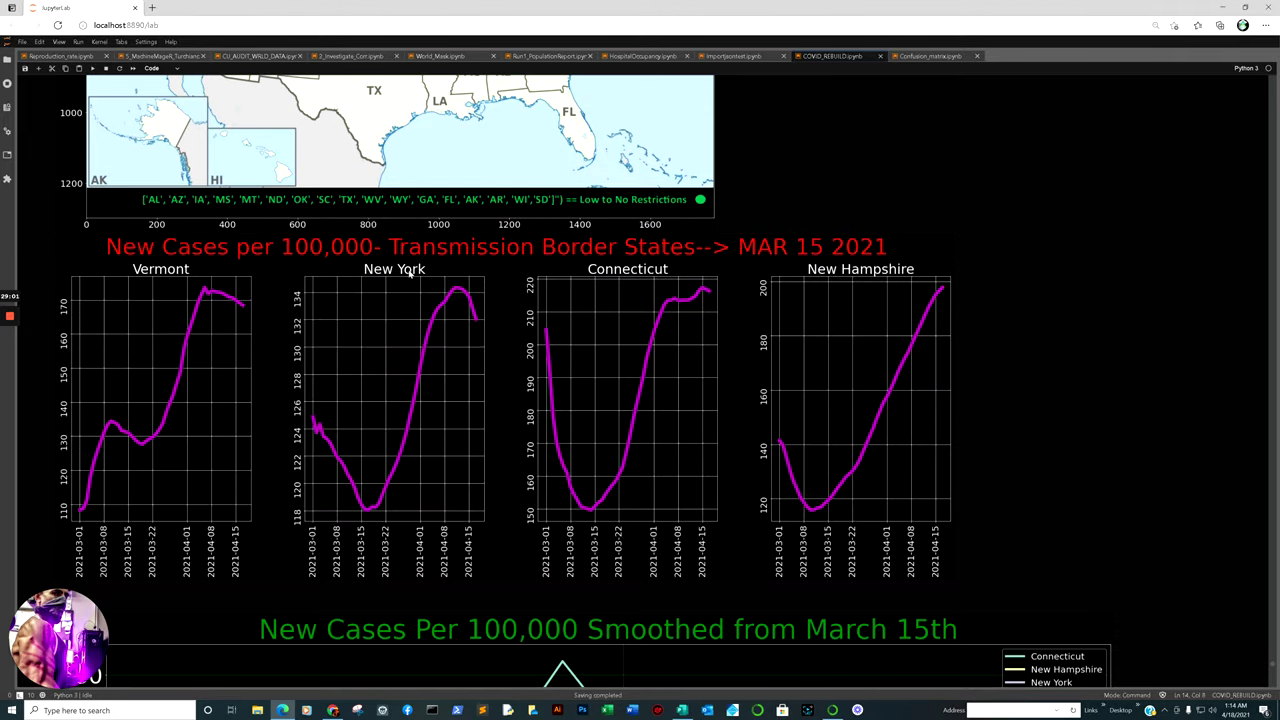
{"action": "scroll", "coordinate": [415, 275], "scroll_direction": "up", "scroll_amount": 10}
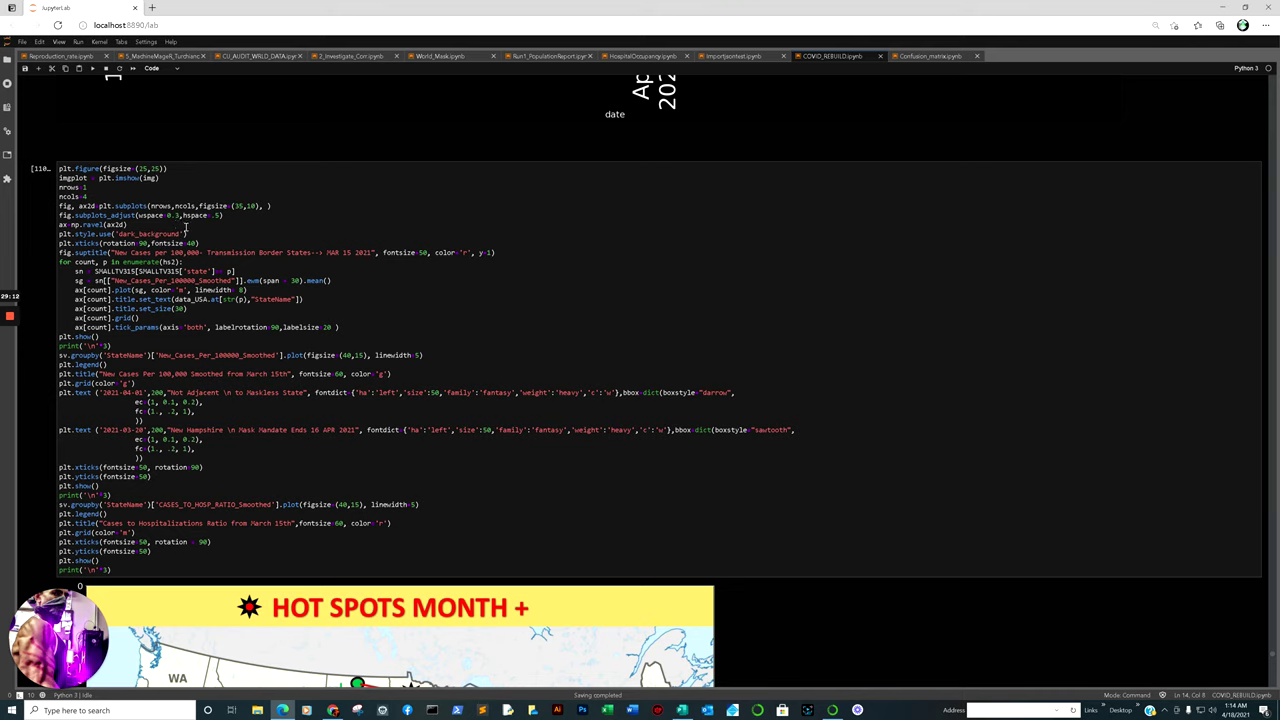
- Add sharey=True after figsize=(35,10) in cell [110]'s plt.subplots call
{"action": "scroll", "coordinate": [185, 227], "scroll_direction": "down", "scroll_amount": 3}
{"action": "scroll", "coordinate": [185, 227], "scroll_direction": "up", "scroll_amount": 3}
{"action": "left_click", "coordinate": [490, 253]}
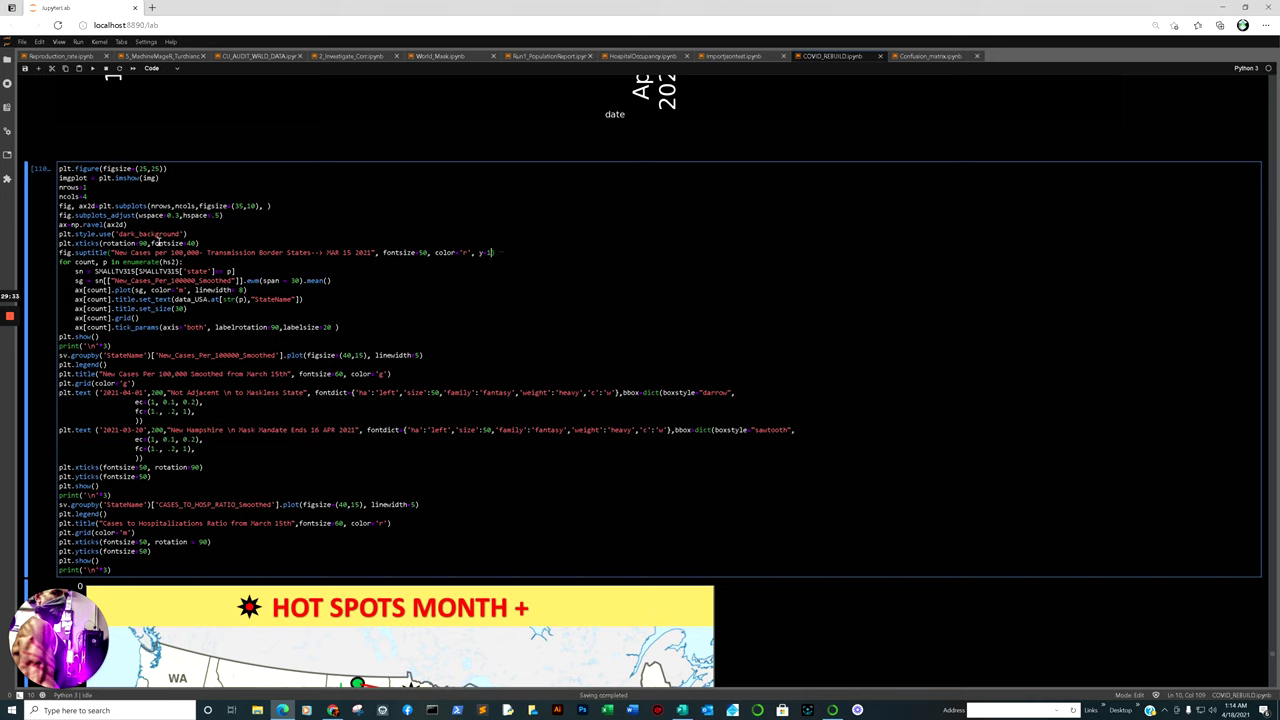
{"action": "left_click", "coordinate": [266, 206]}
{"action": "type", "text": "s"}
{"action": "type", "text": "harey"}
{"action": "type", "text": "="}
{"action": "type", "text": "="}
{"action": "type", "text": "True"}
{"action": "key", "text": "Down"}
- Run the border-states cell and scroll through the map, four state plots and smoothed March-15 chart
{"action": "scroll", "coordinate": [296, 233], "scroll_direction": "down", "scroll_amount": 10}
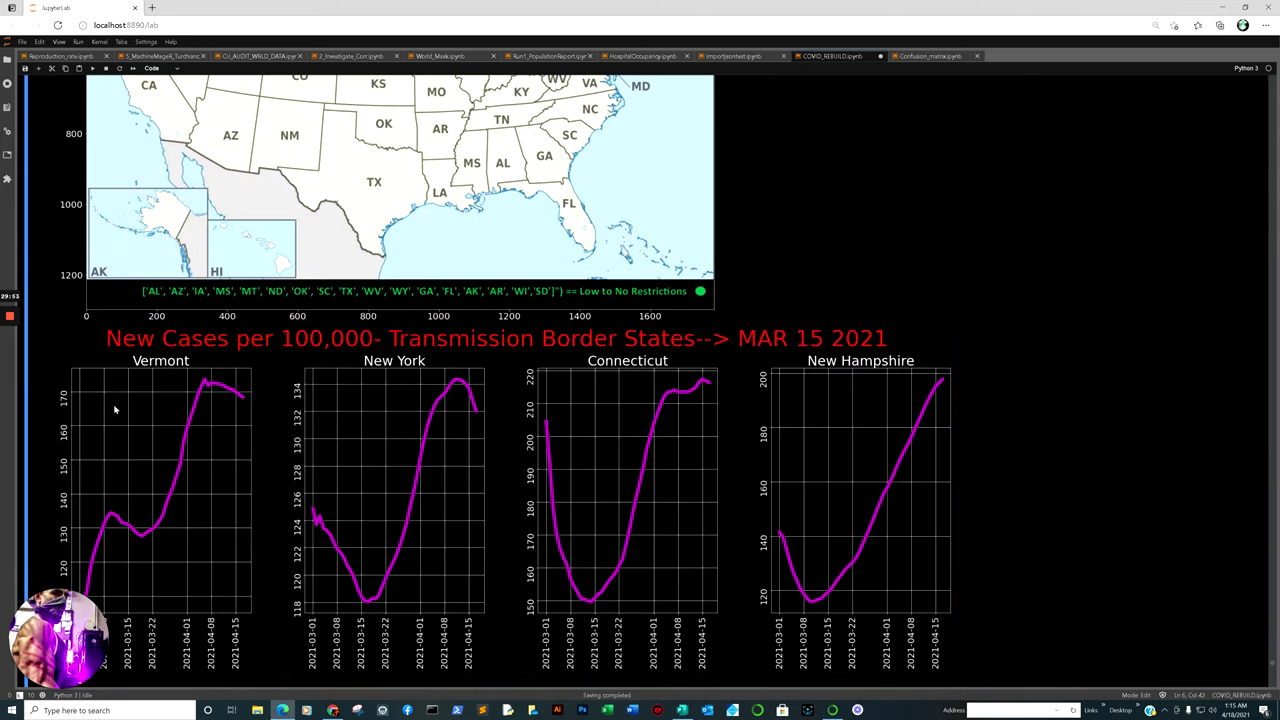
{"action": "scroll", "coordinate": [760, 450], "scroll_direction": "up", "scroll_amount": 5}
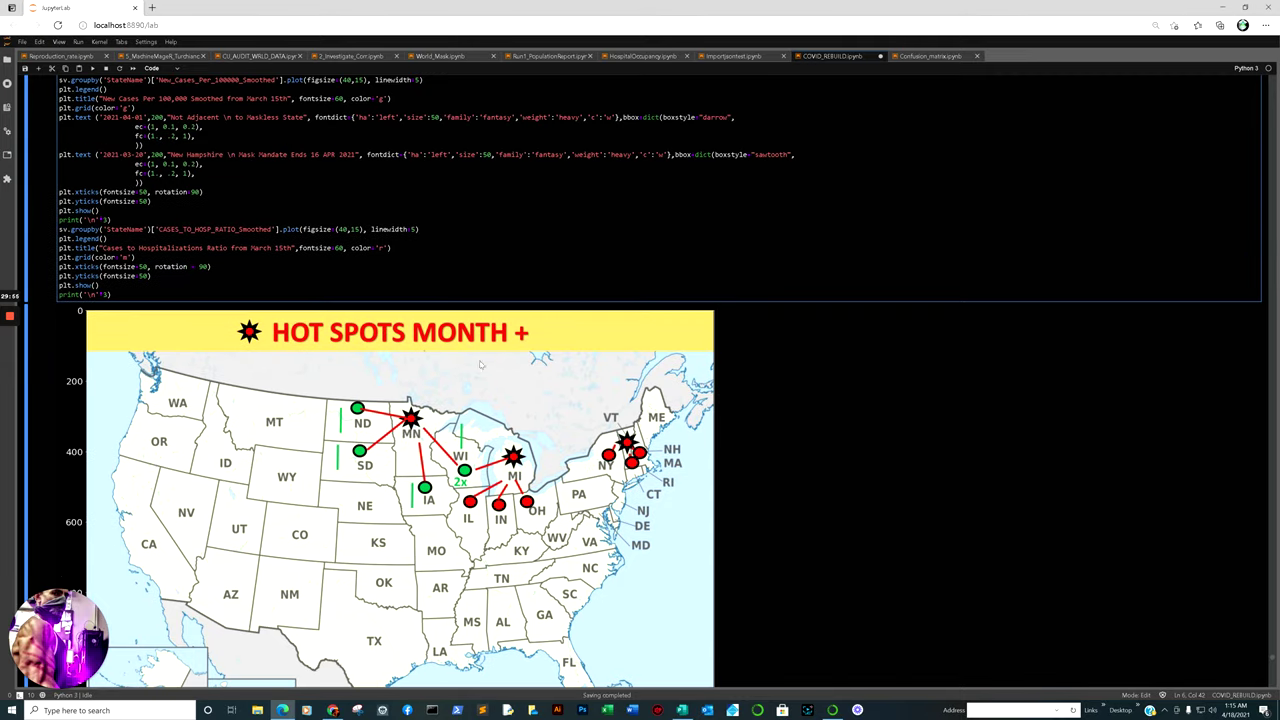
{"action": "left_click", "coordinate": [413, 278]}
{"action": "key", "text": "shift+Return"}
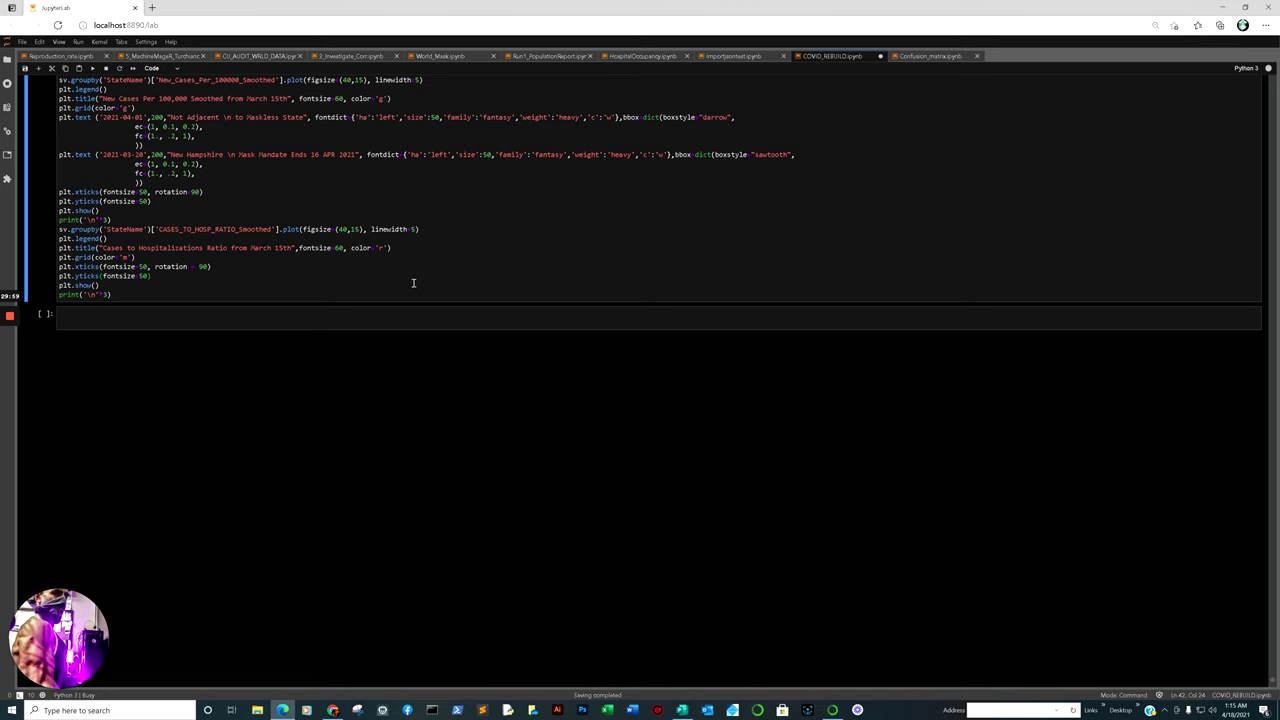
{"action": "scroll", "coordinate": [414, 282], "scroll_direction": "down", "scroll_amount": 10}
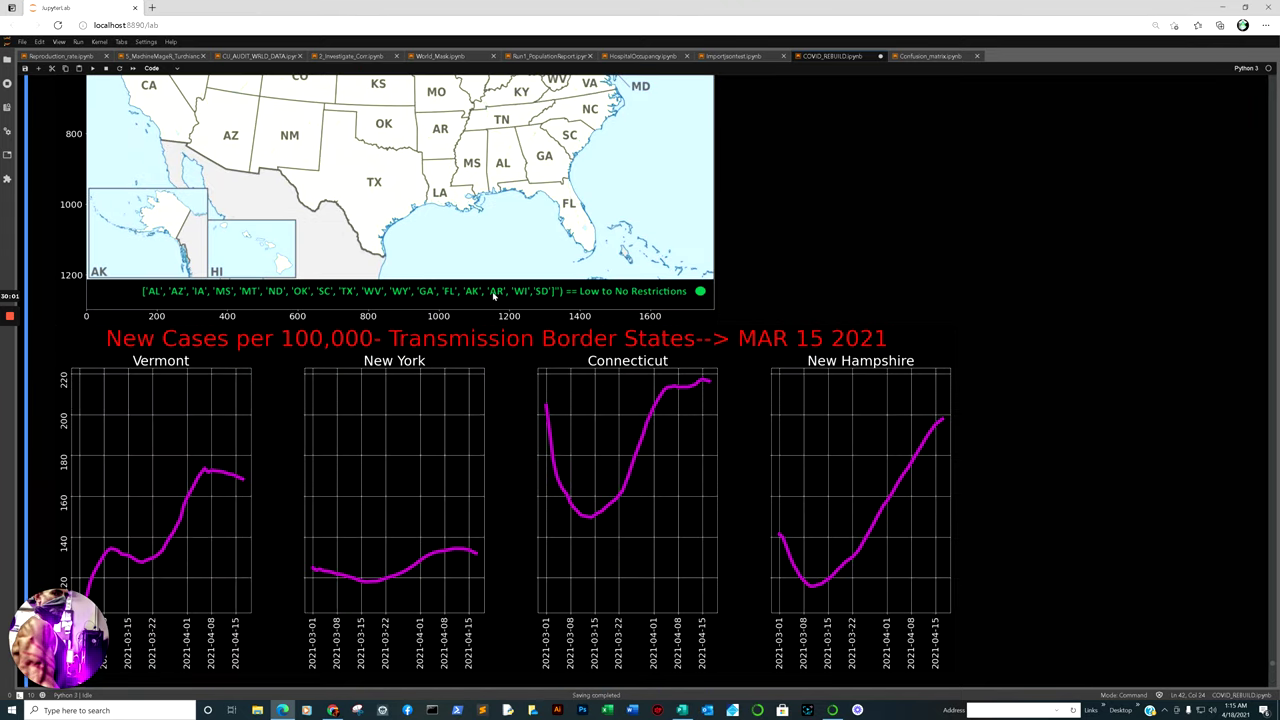
{"action": "scroll", "coordinate": [492, 294], "scroll_direction": "down", "scroll_amount": 3}
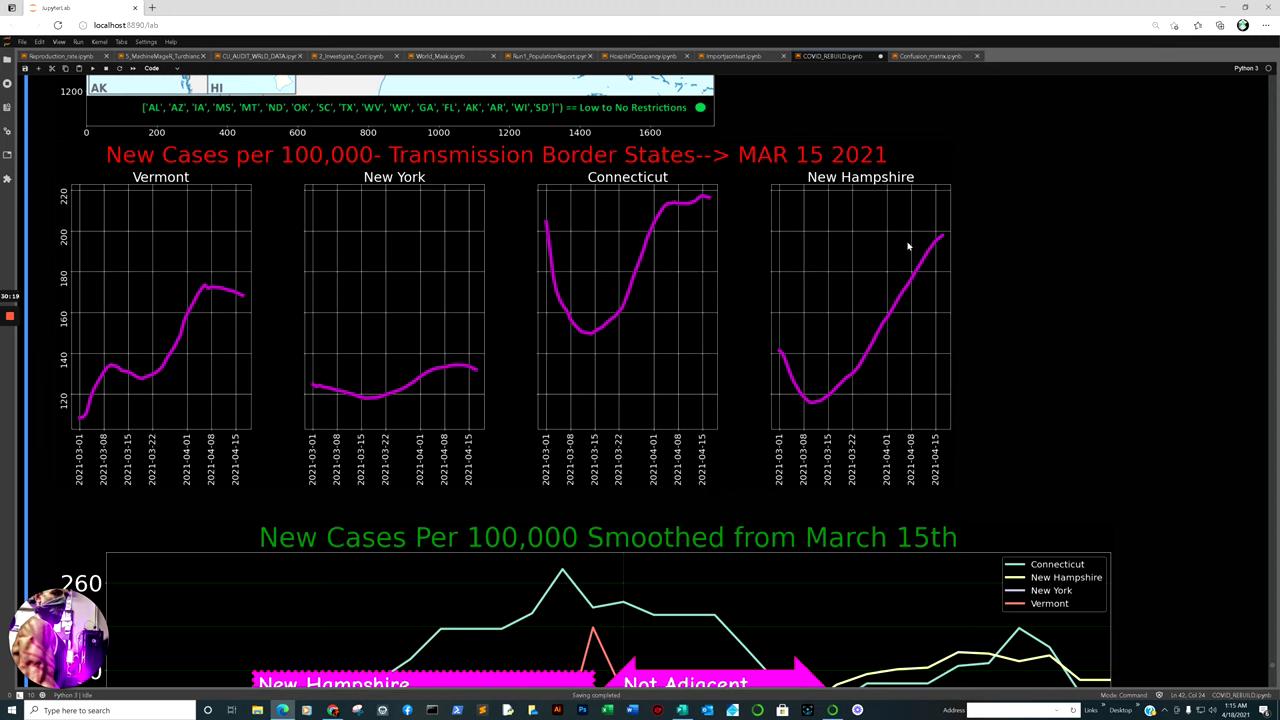
{"action": "scroll", "coordinate": [891, 249], "scroll_direction": "down", "scroll_amount": 4}
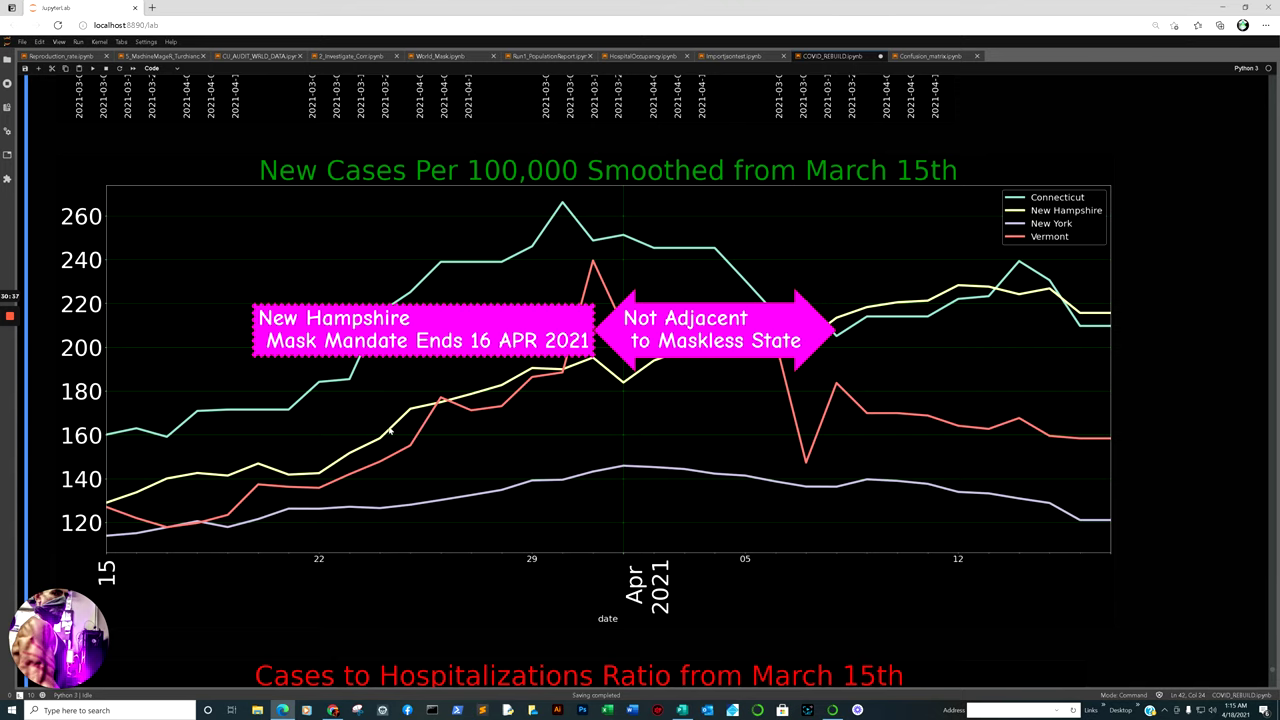
{"action": "scroll", "coordinate": [793, 297], "scroll_direction": "down", "scroll_amount": 4}
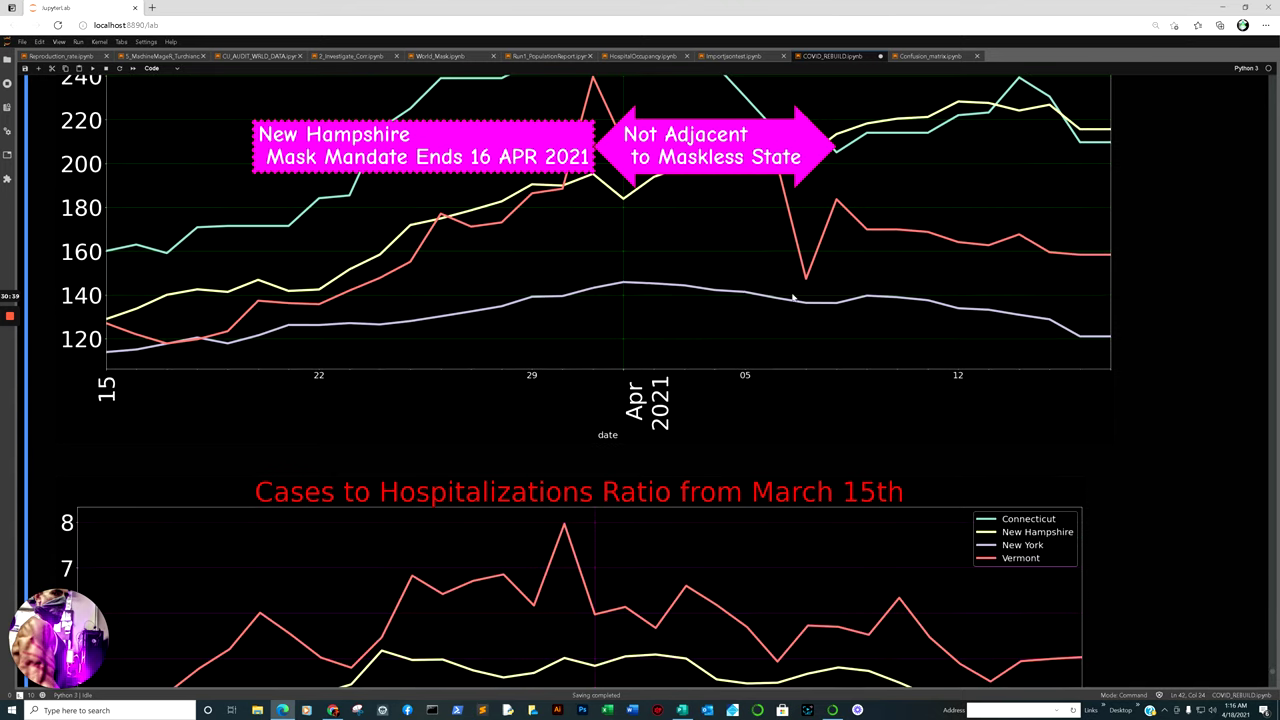
{"action": "scroll", "coordinate": [745, 285], "scroll_direction": "up", "scroll_amount": 4}
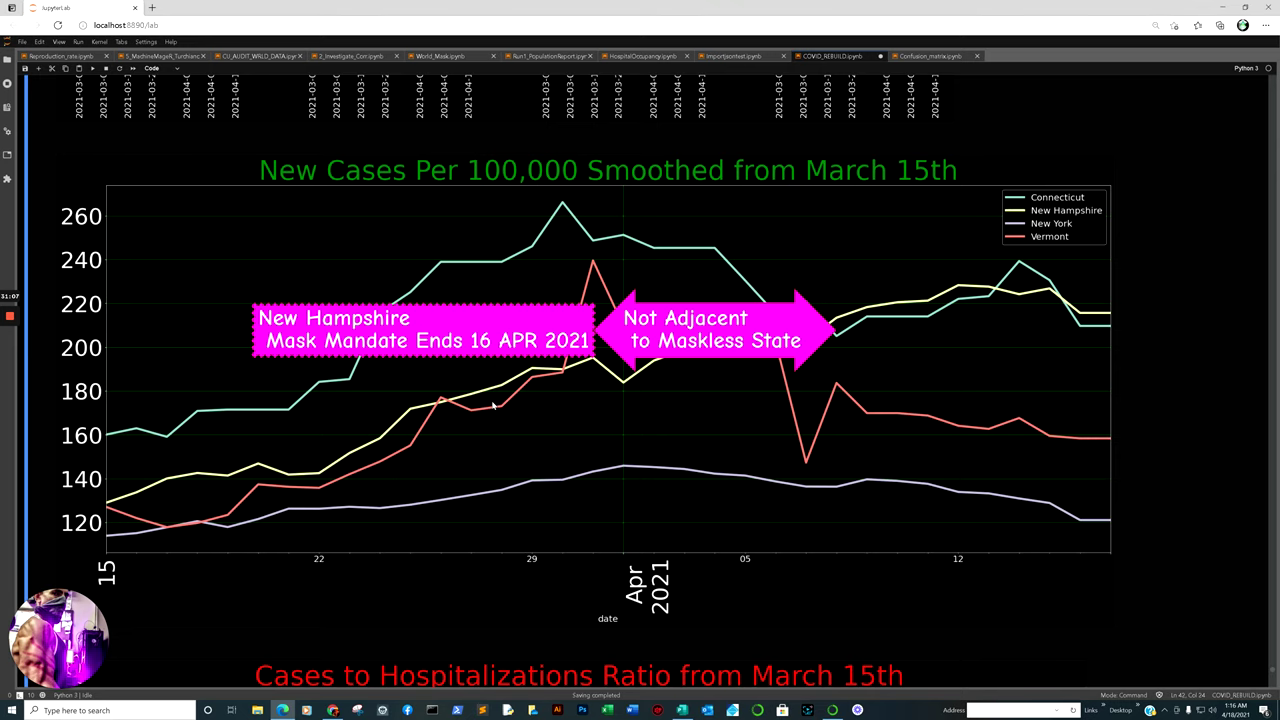
{"action": "scroll", "coordinate": [493, 405], "scroll_direction": "down", "scroll_amount": 5}
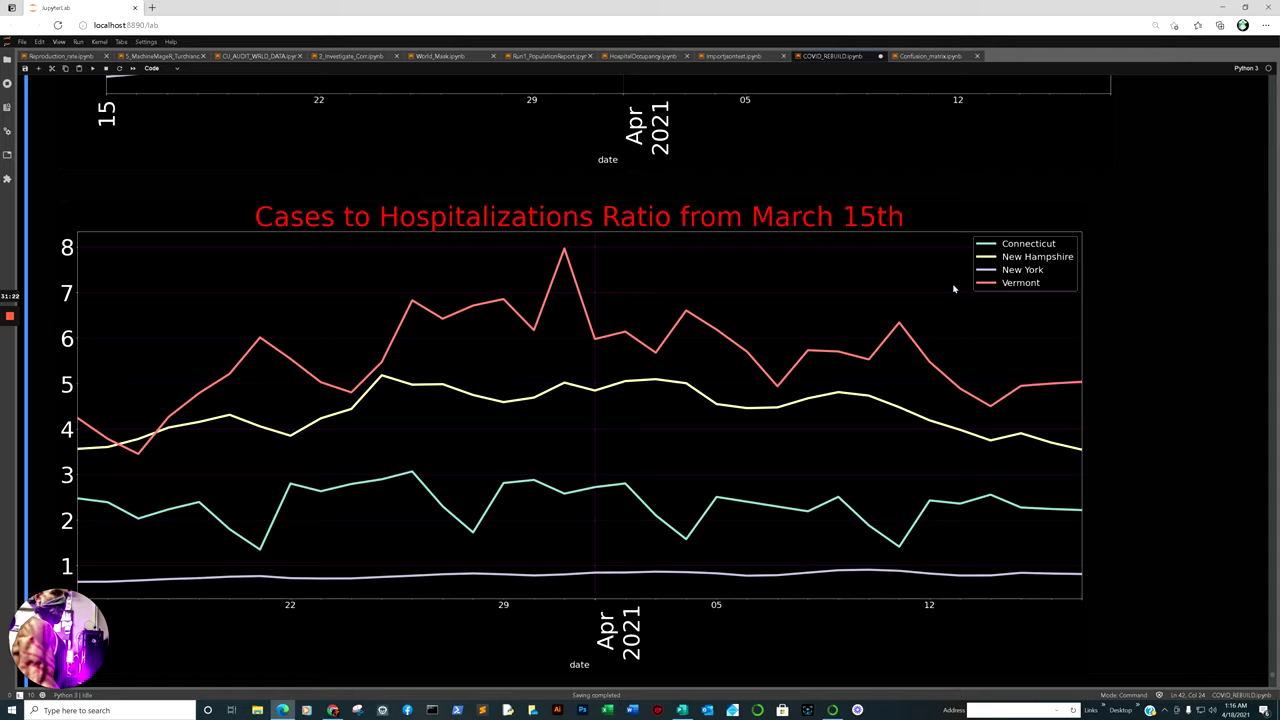
{"action": "scroll", "coordinate": [953, 289], "scroll_direction": "down", "scroll_amount": 4}
{"action": "scroll", "coordinate": [950, 287], "scroll_direction": "up", "scroll_amount": 4}
{"action": "scroll", "coordinate": [947, 285], "scroll_direction": "up", "scroll_amount": 2}
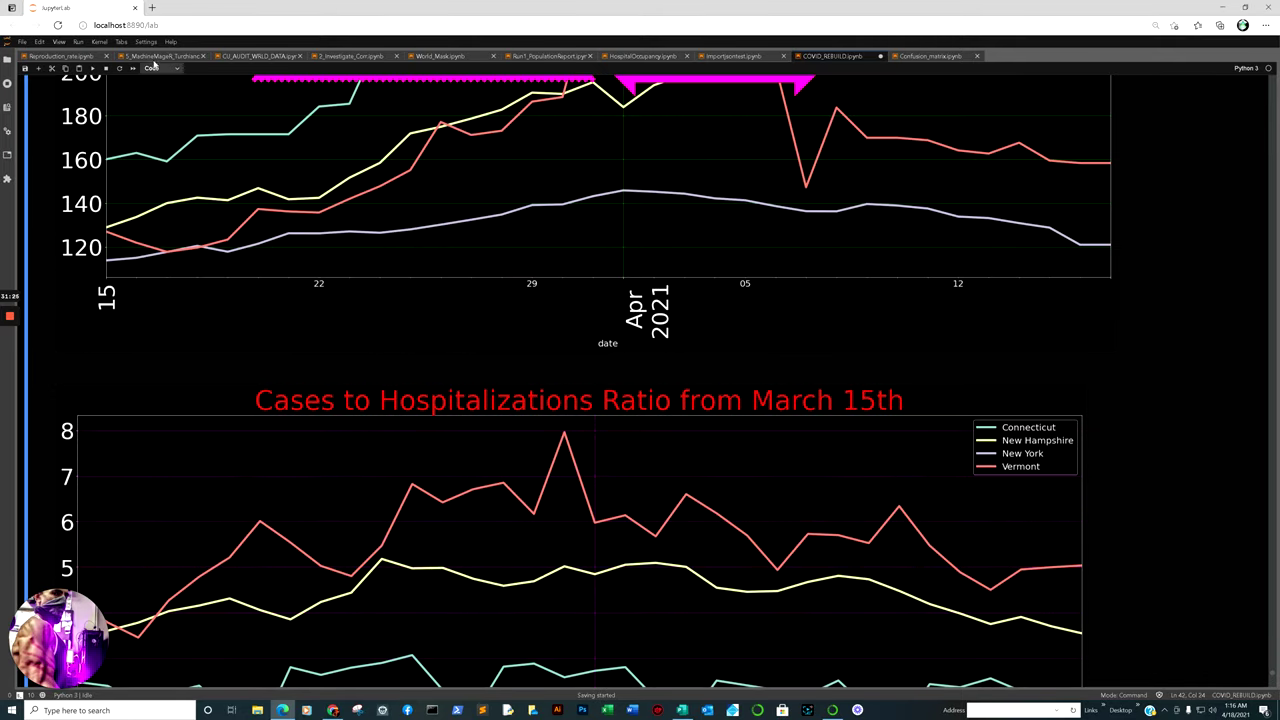
{"action": "left_click", "coordinate": [158, 55]}
- Scroll through the Monte Carlo MASK/NO MASK forecasts to the New Deaths Current, USA chart
{"action": "scroll", "coordinate": [851, 340], "scroll_direction": "up", "scroll_amount": 20}
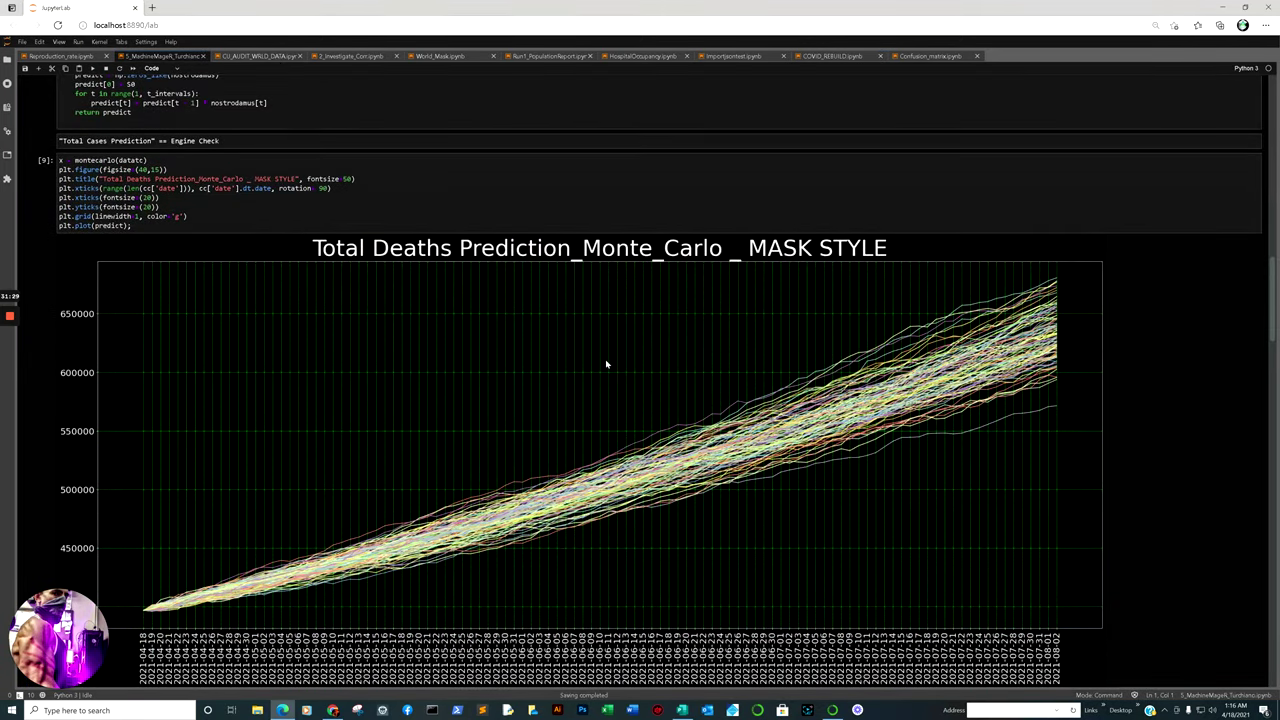
{"action": "scroll", "coordinate": [605, 364], "scroll_direction": "down", "scroll_amount": 1}
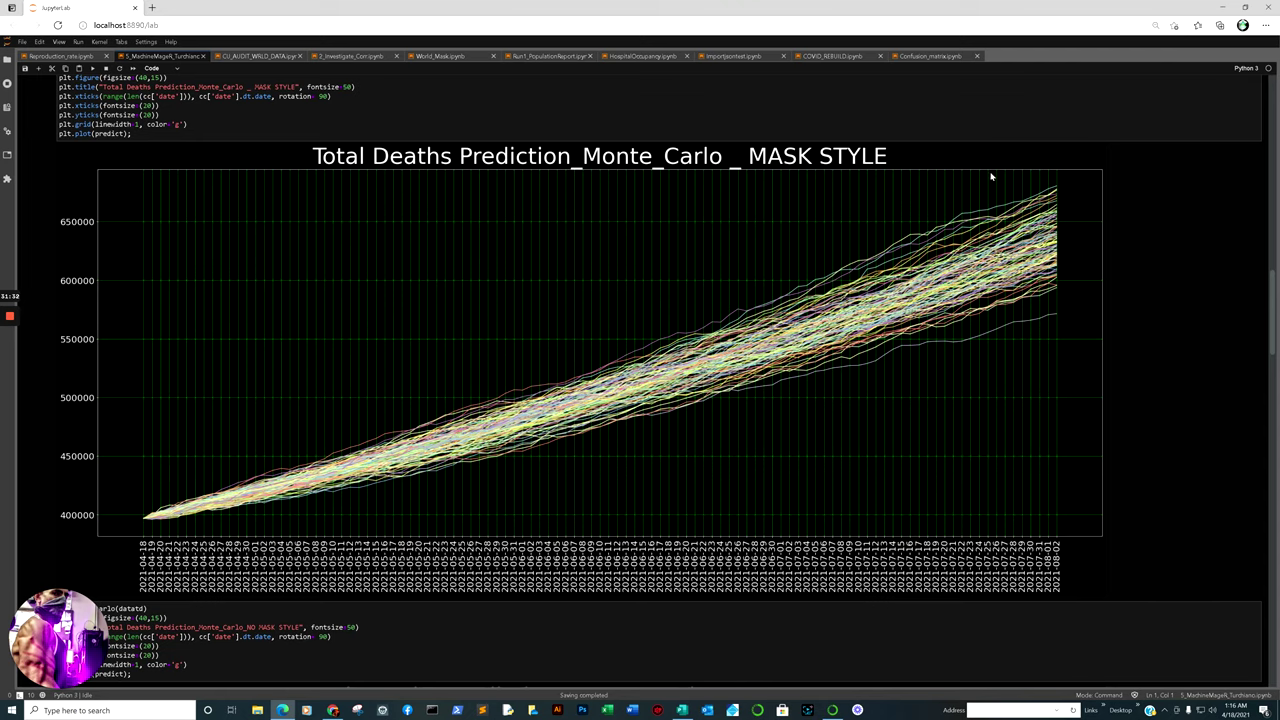
{"action": "scroll", "coordinate": [605, 252], "scroll_direction": "down", "scroll_amount": 5}
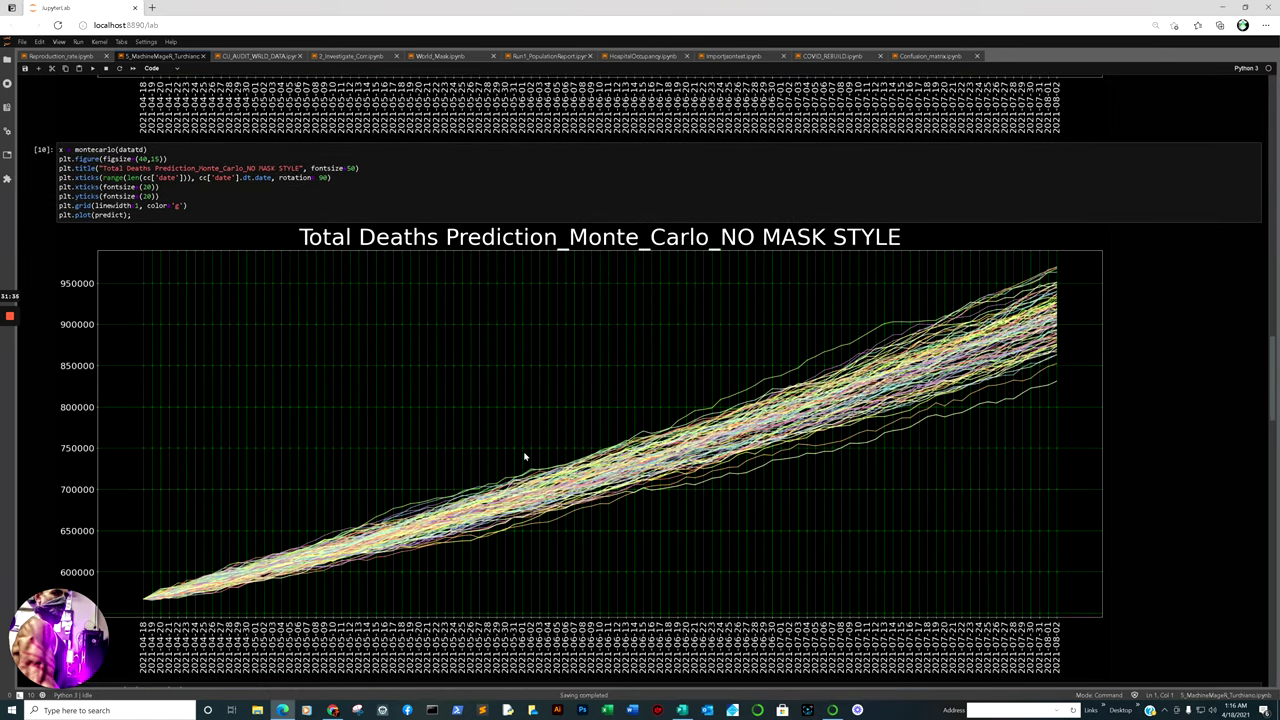
{"action": "scroll", "coordinate": [806, 408], "scroll_direction": "up", "scroll_amount": 5}
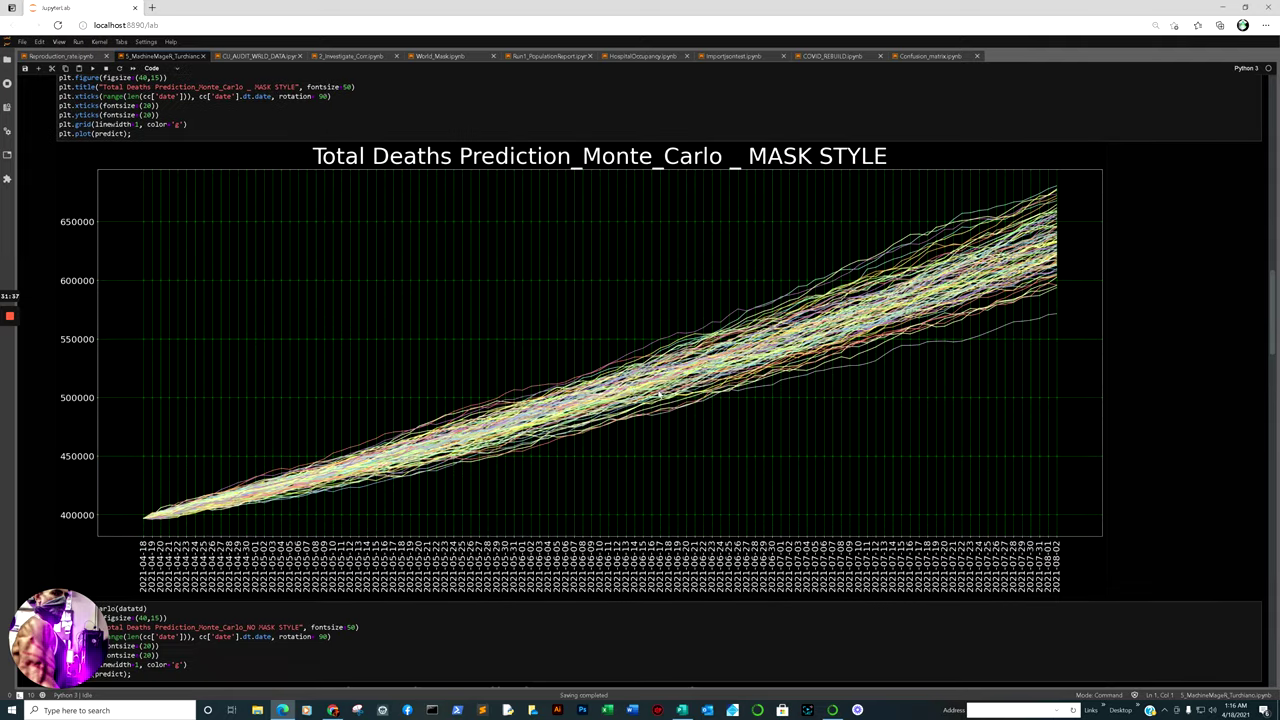
{"action": "scroll", "coordinate": [491, 350], "scroll_direction": "up", "scroll_amount": 4}
{"action": "scroll", "coordinate": [491, 351], "scroll_direction": "down", "scroll_amount": 3}
{"action": "scroll", "coordinate": [492, 350], "scroll_direction": "up", "scroll_amount": 5}
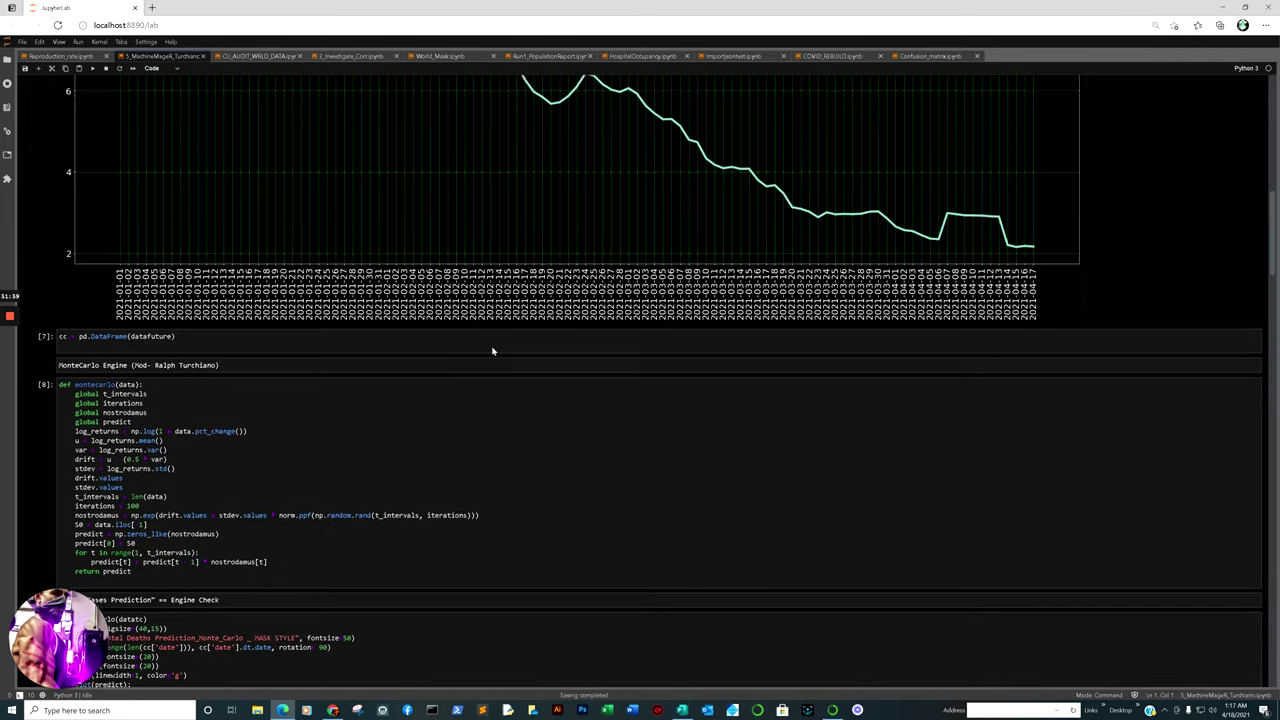
{"action": "scroll", "coordinate": [492, 350], "scroll_direction": "up", "scroll_amount": 4}
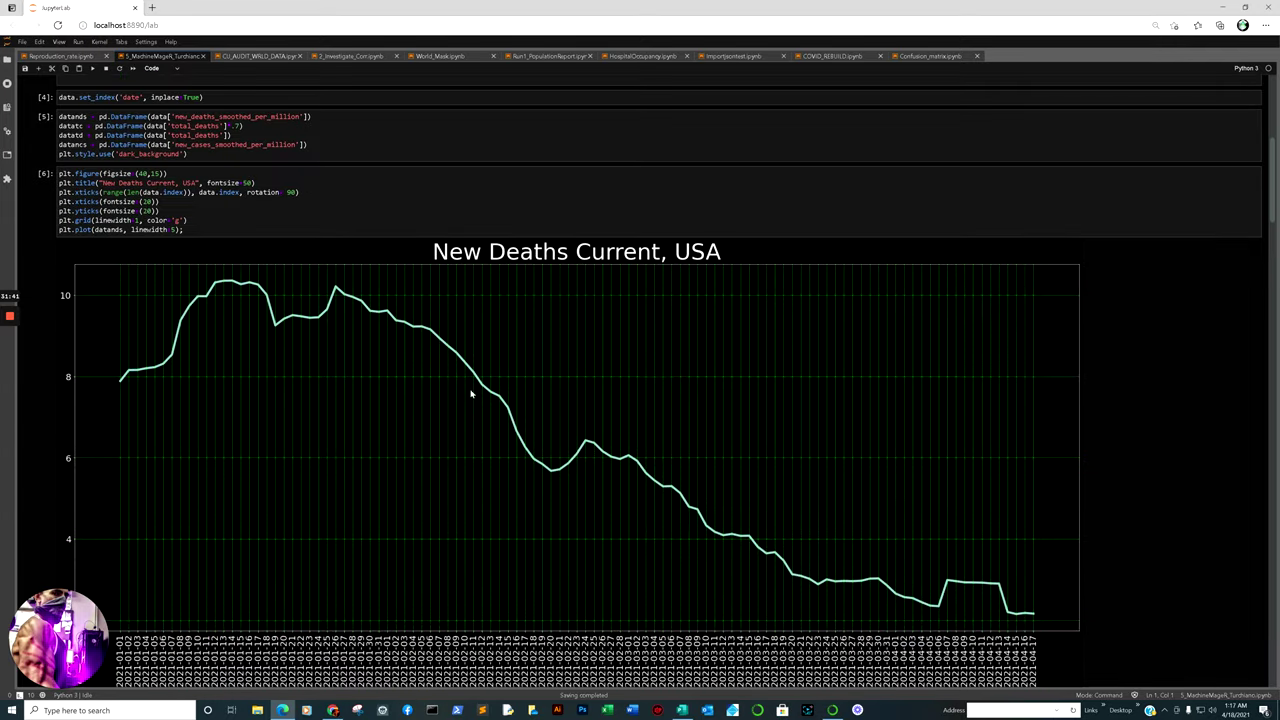
{"action": "scroll", "coordinate": [818, 420], "scroll_direction": "down", "scroll_amount": 2}
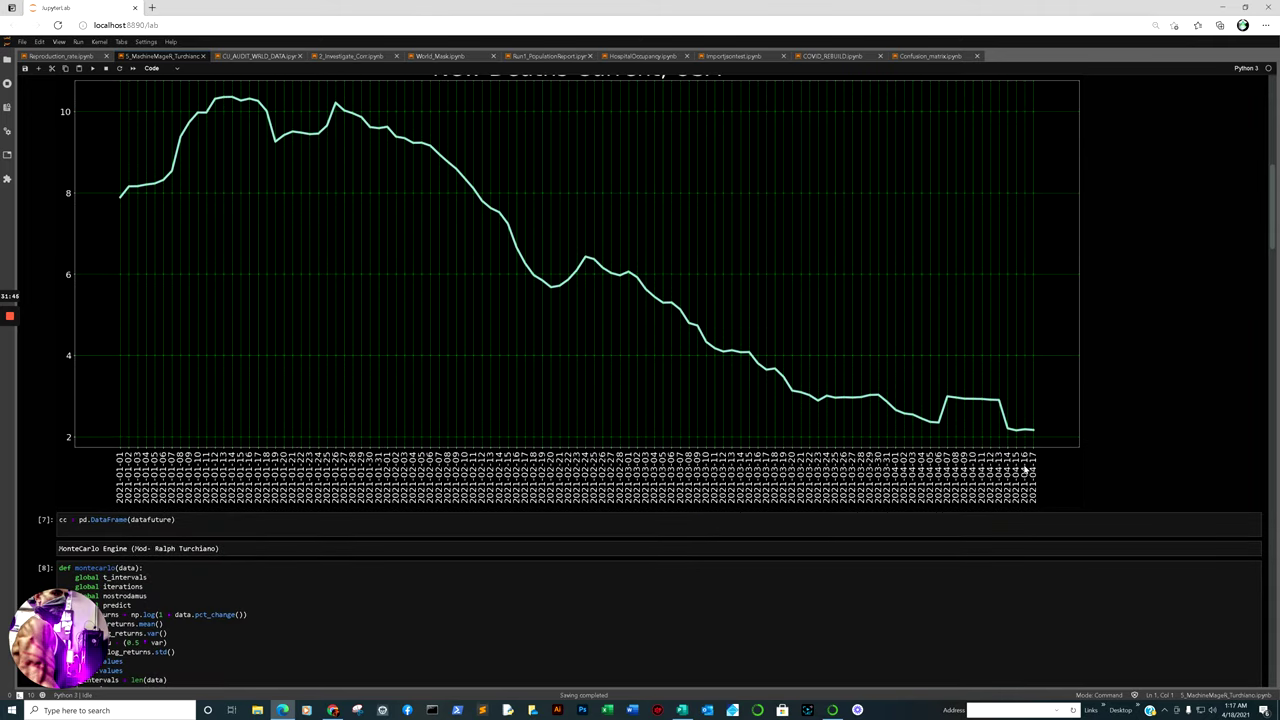
{"action": "scroll", "coordinate": [921, 368], "scroll_direction": "down", "scroll_amount": 1}
{"action": "scroll", "coordinate": [914, 368], "scroll_direction": "up", "scroll_amount": 2}
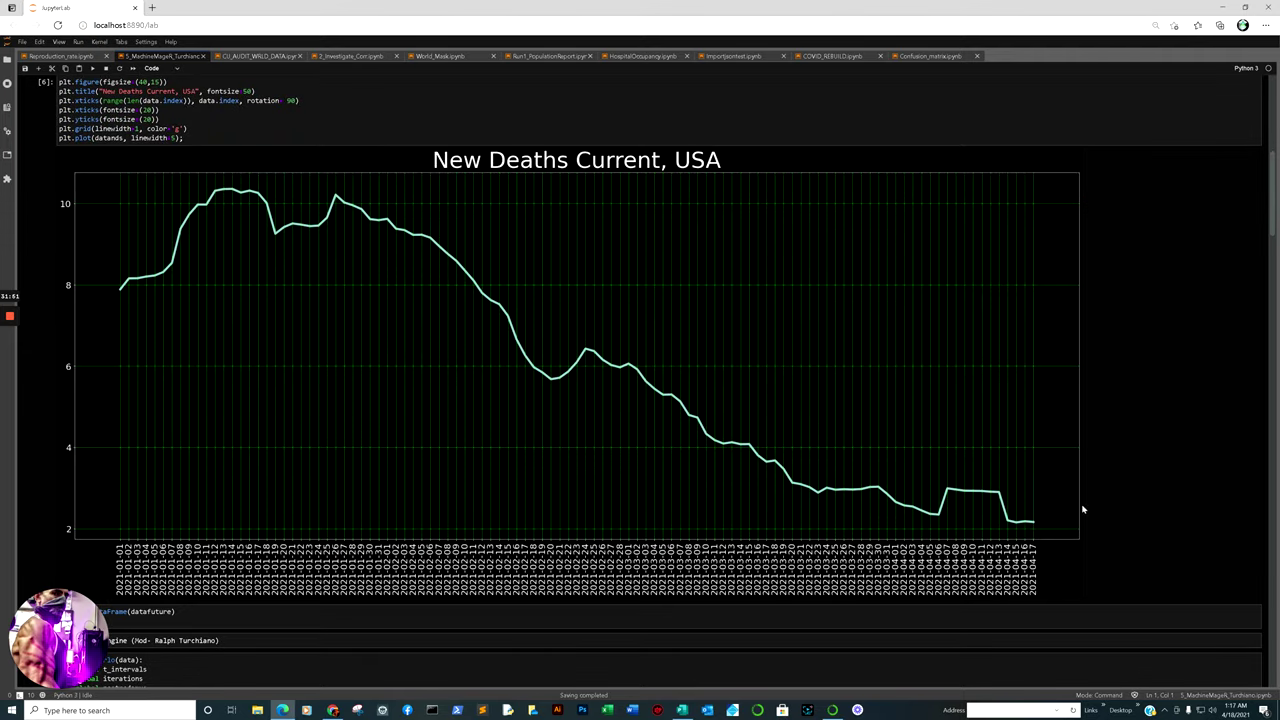
{"action": "scroll", "coordinate": [1063, 469], "scroll_direction": "down", "scroll_amount": 1}
{"action": "scroll", "coordinate": [529, 286], "scroll_direction": "up", "scroll_amount": 1}
{"action": "scroll", "coordinate": [993, 411], "scroll_direction": "down", "scroll_amount": 20}
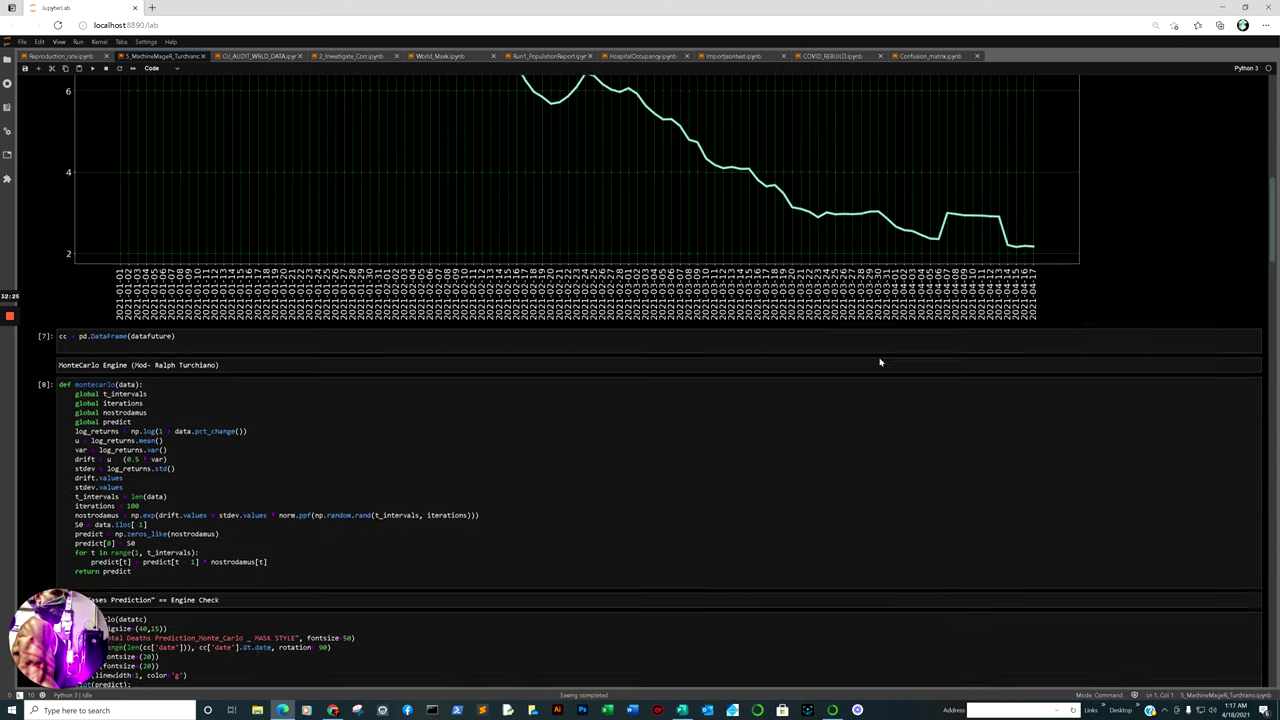
{"action": "scroll", "coordinate": [761, 350], "scroll_direction": "down", "scroll_amount": 15}
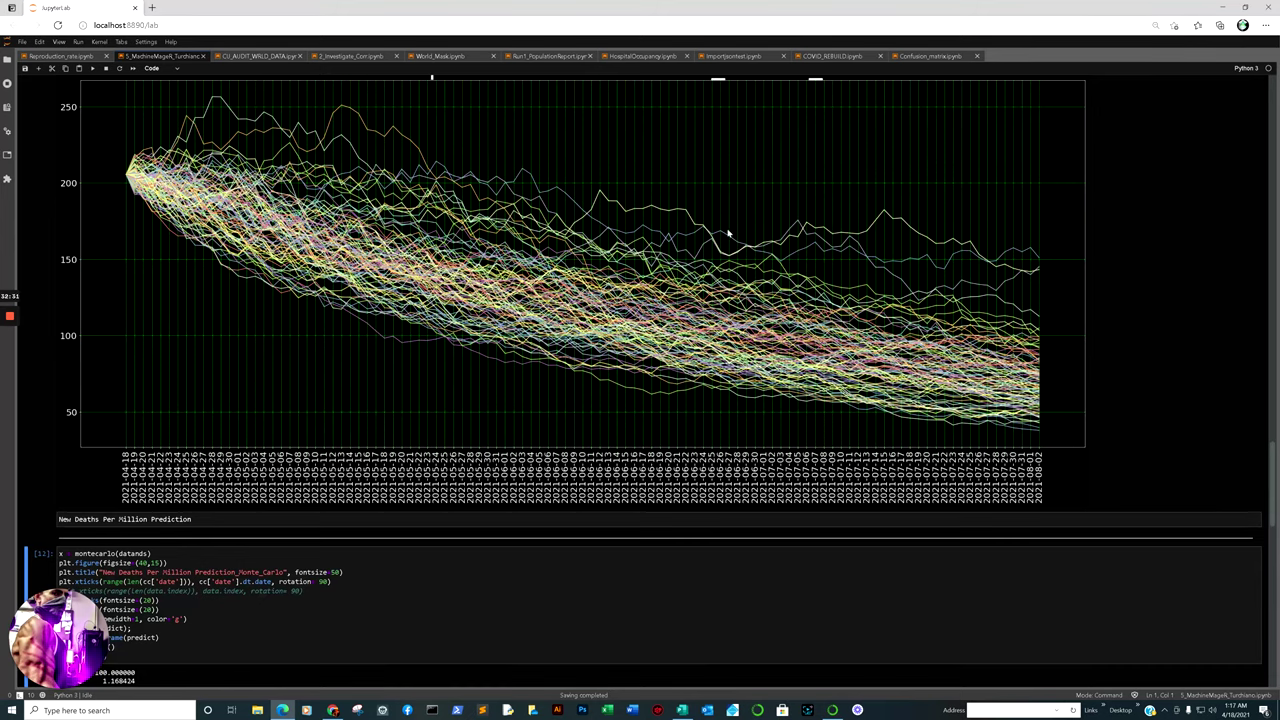
{"action": "scroll", "coordinate": [1000, 232], "scroll_direction": "down", "scroll_amount": 5}
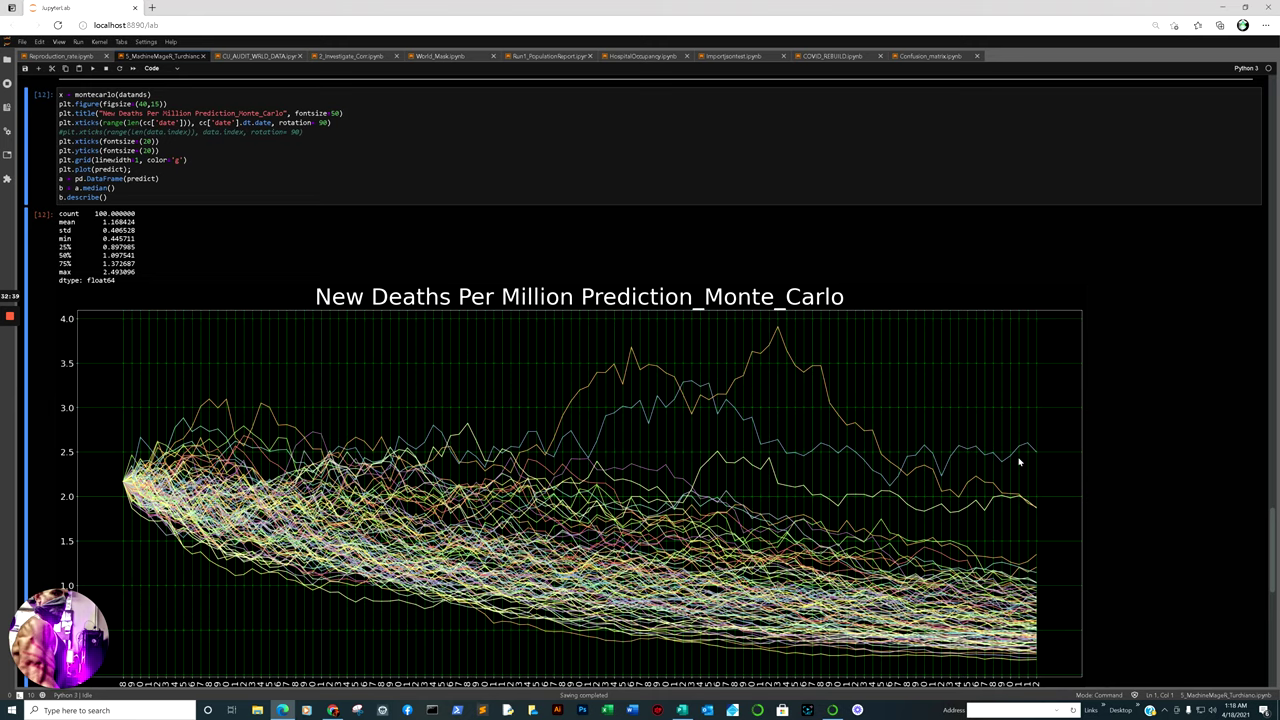
{"action": "scroll", "coordinate": [1020, 461], "scroll_direction": "down", "scroll_amount": 1}
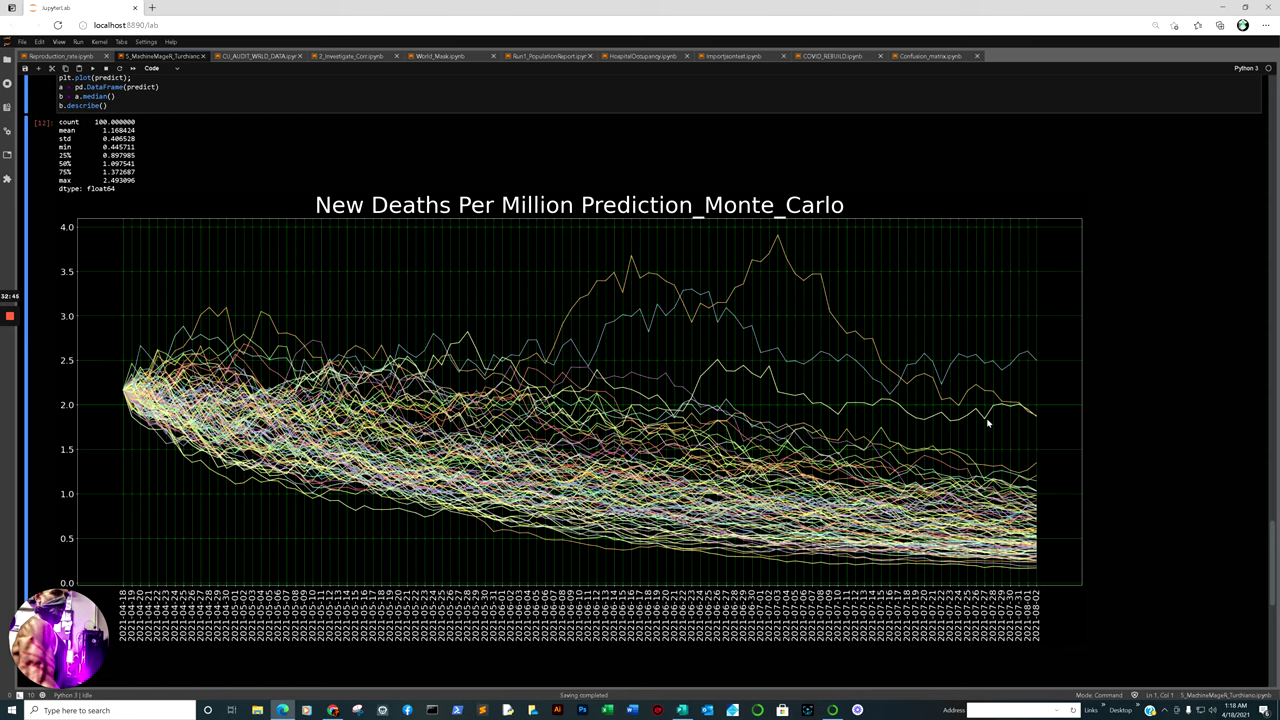
{"action": "scroll", "coordinate": [958, 430], "scroll_direction": "down", "scroll_amount": 1}
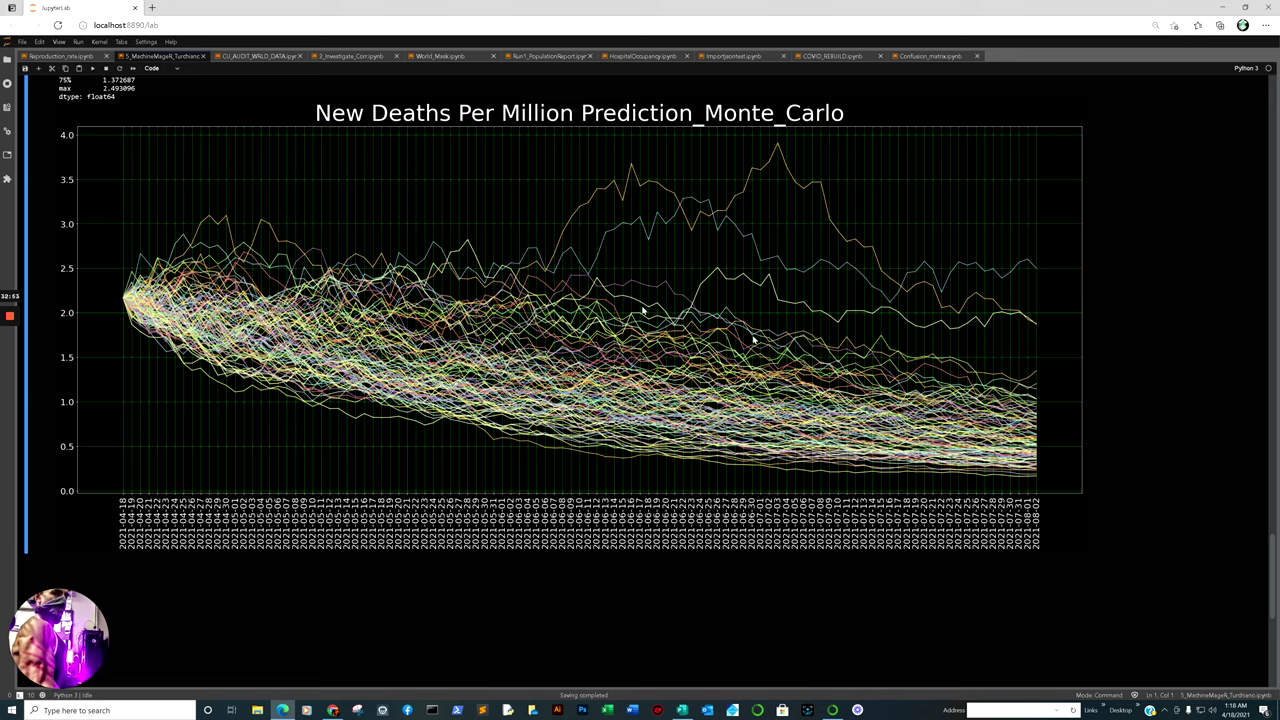
- Switch to the CU_AUDIT_WRLD_DATA notebook and scroll down through the Mortality plots
{"action": "left_click", "coordinate": [236, 59]}
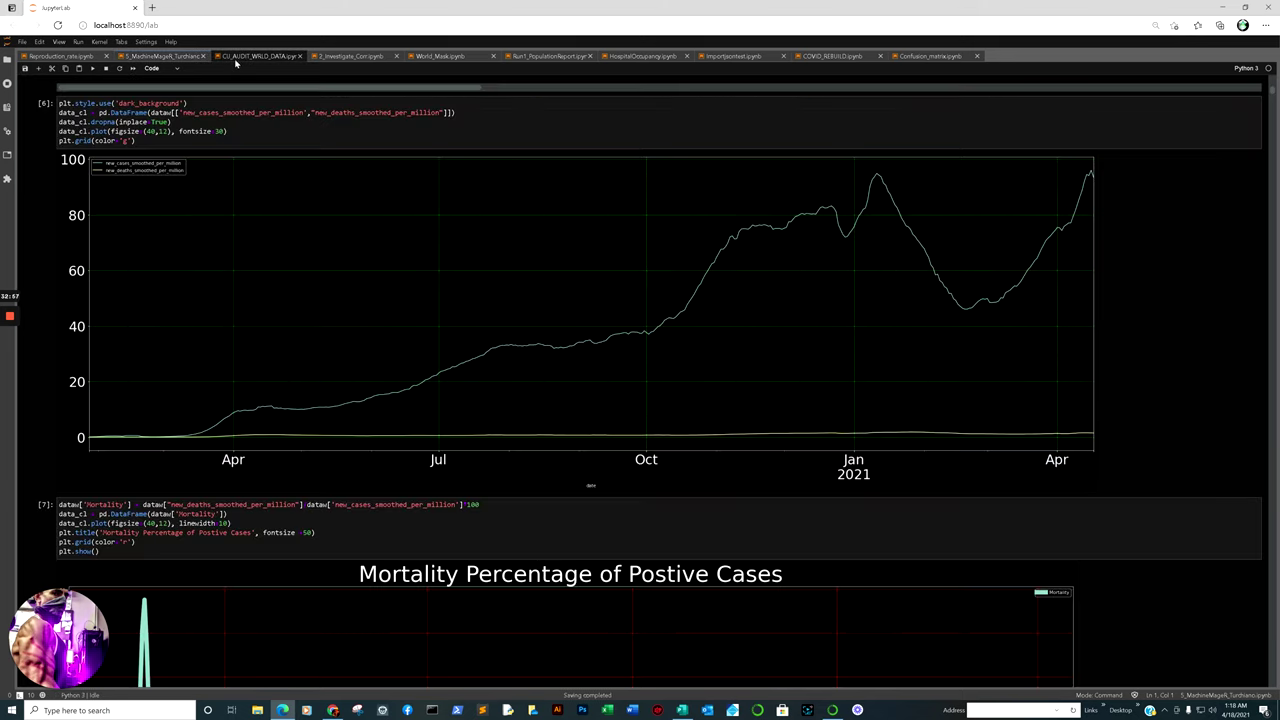
{"action": "scroll", "coordinate": [971, 383], "scroll_direction": "up", "scroll_amount": 3}
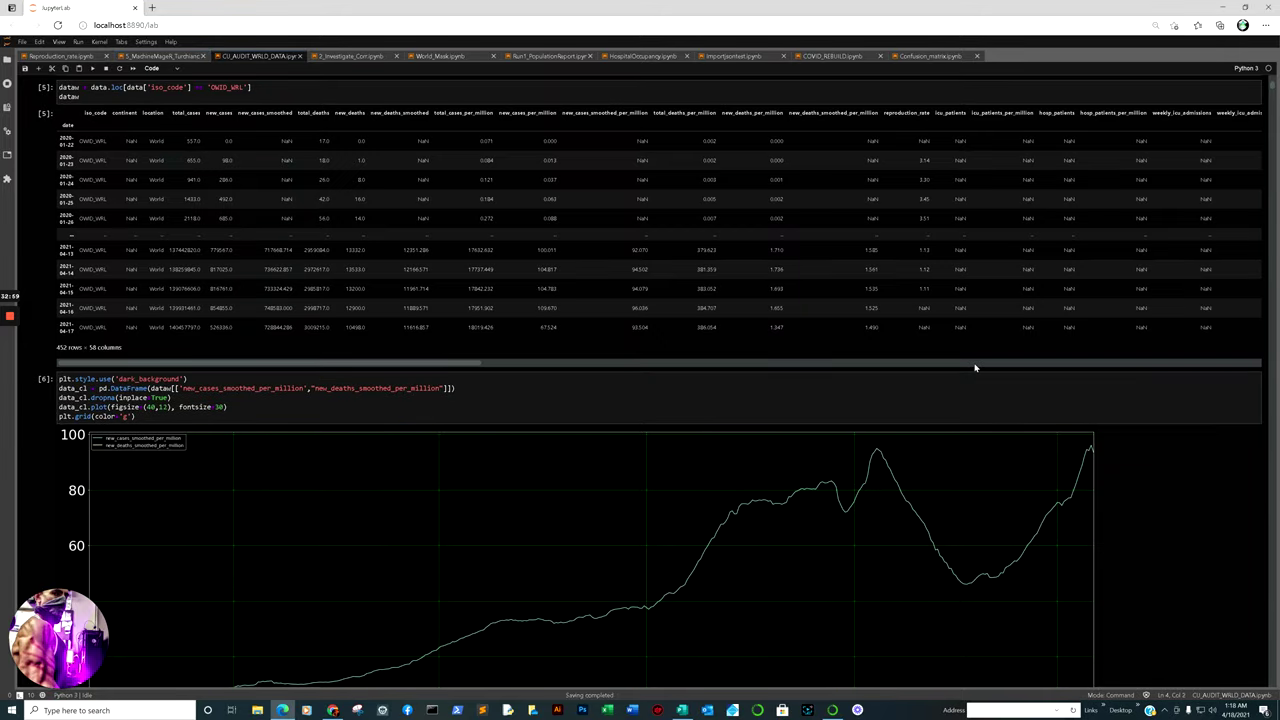
{"action": "scroll", "coordinate": [966, 374], "scroll_direction": "down", "scroll_amount": 1}
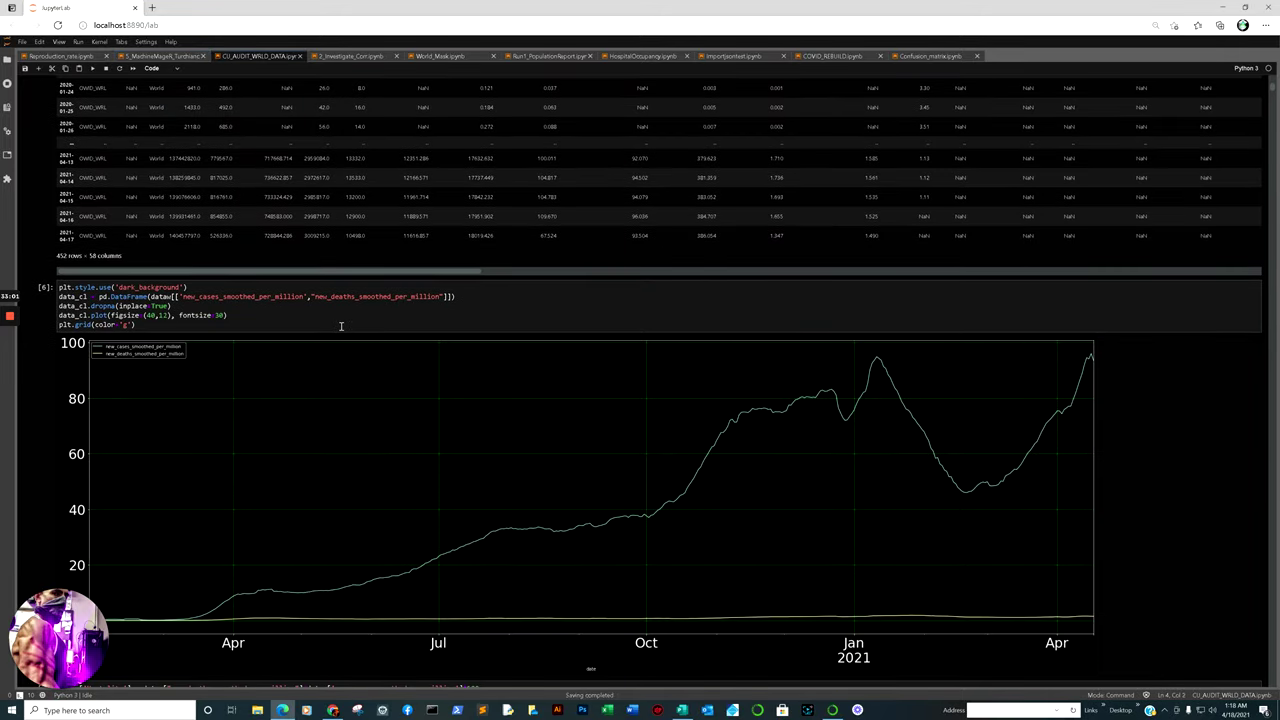
{"action": "scroll", "coordinate": [340, 326], "scroll_direction": "down", "scroll_amount": 1}
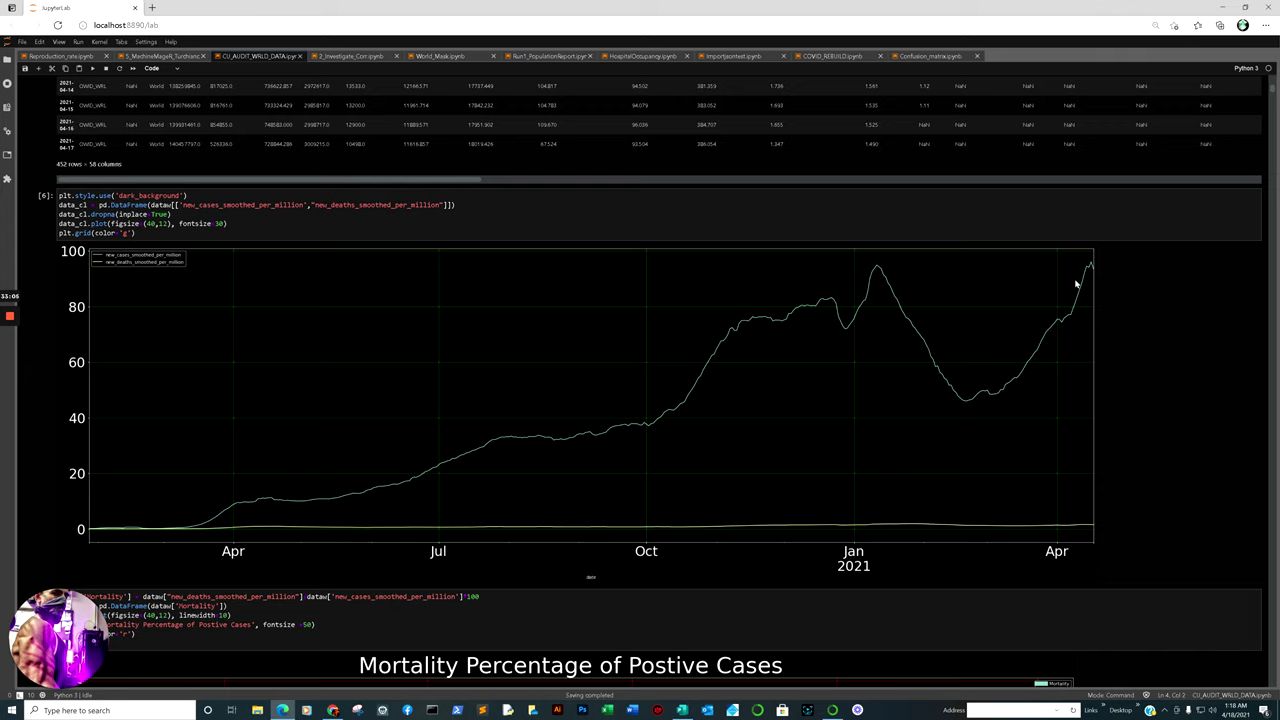
{"action": "scroll", "coordinate": [990, 302], "scroll_direction": "down", "scroll_amount": 1}
{"action": "scroll", "coordinate": [990, 302], "scroll_direction": "down", "scroll_amount": 3}
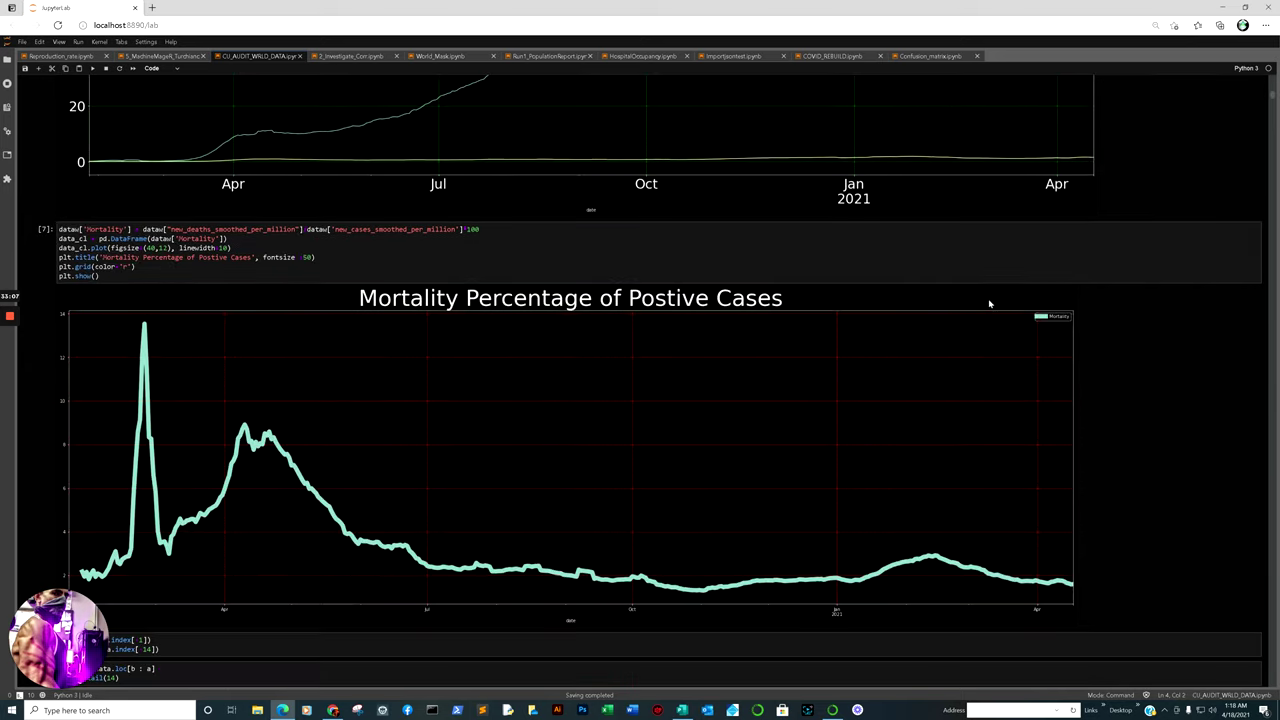
{"action": "scroll", "coordinate": [495, 350], "scroll_direction": "down", "scroll_amount": 1}
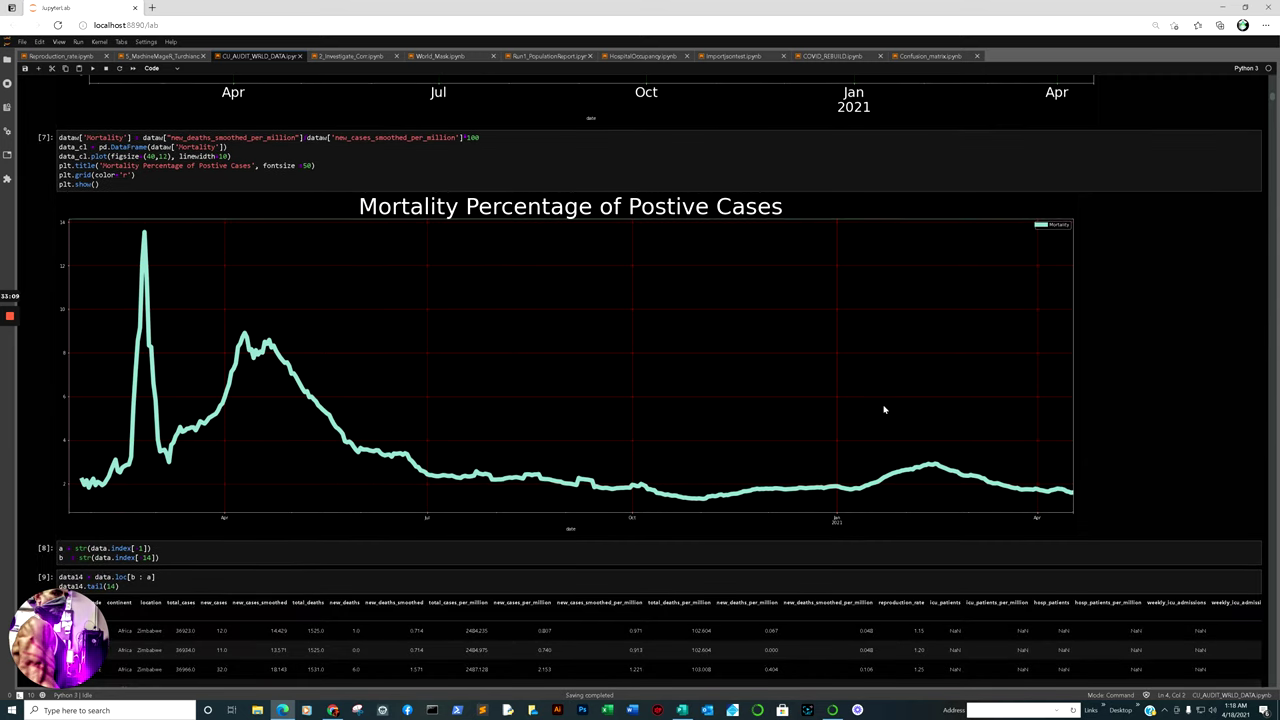
- Continue to cell [20]'s new_cases_smoothed_per_million chart labelling Lockdown and Minor countries
{"action": "scroll", "coordinate": [1019, 427], "scroll_direction": "up", "scroll_amount": 4}
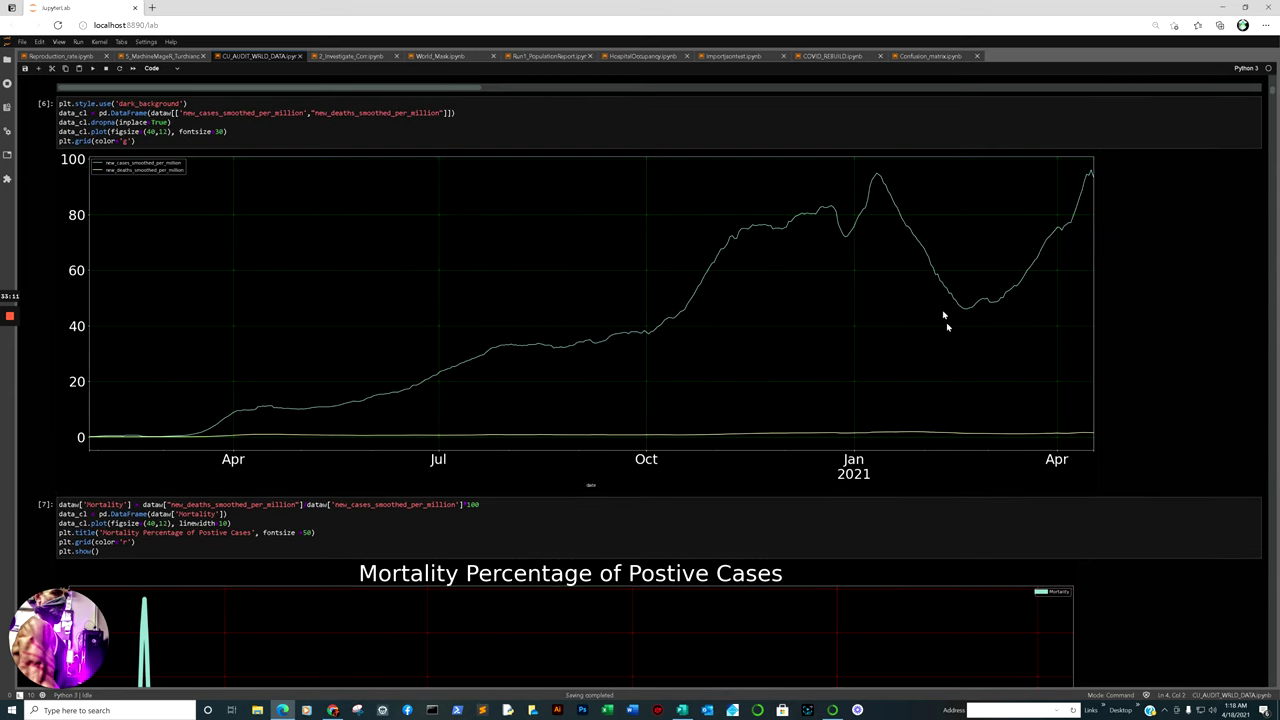
{"action": "scroll", "coordinate": [1090, 212], "scroll_direction": "down", "scroll_amount": 2}
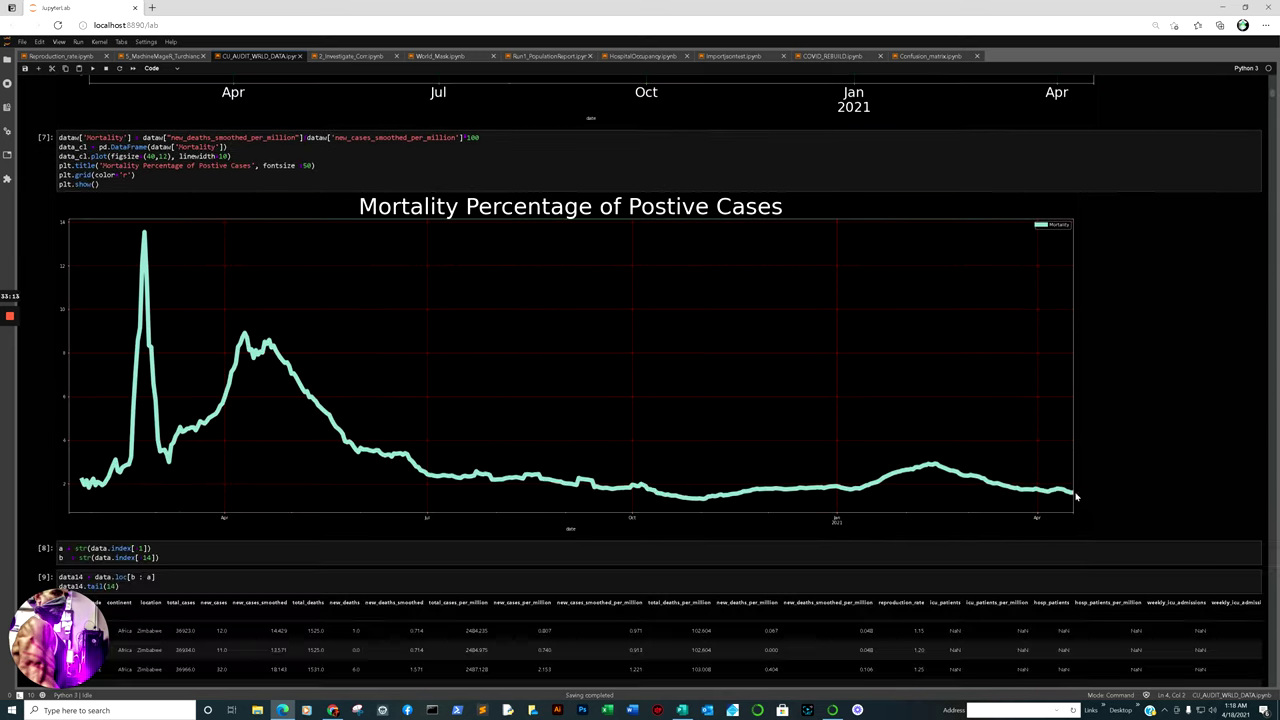
{"action": "scroll", "coordinate": [1090, 402], "scroll_direction": "down", "scroll_amount": 2}
{"action": "scroll", "coordinate": [1025, 476], "scroll_direction": "down", "scroll_amount": 1}
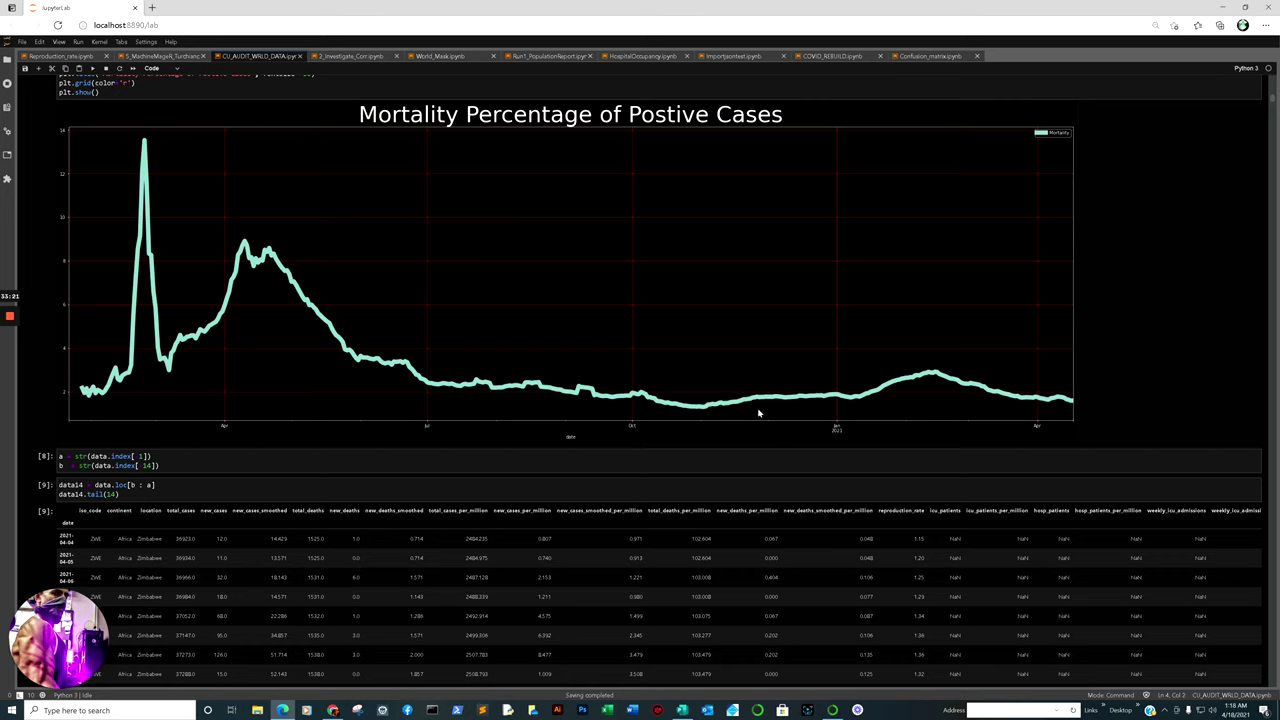
{"action": "scroll", "coordinate": [703, 419], "scroll_direction": "down", "scroll_amount": 15}
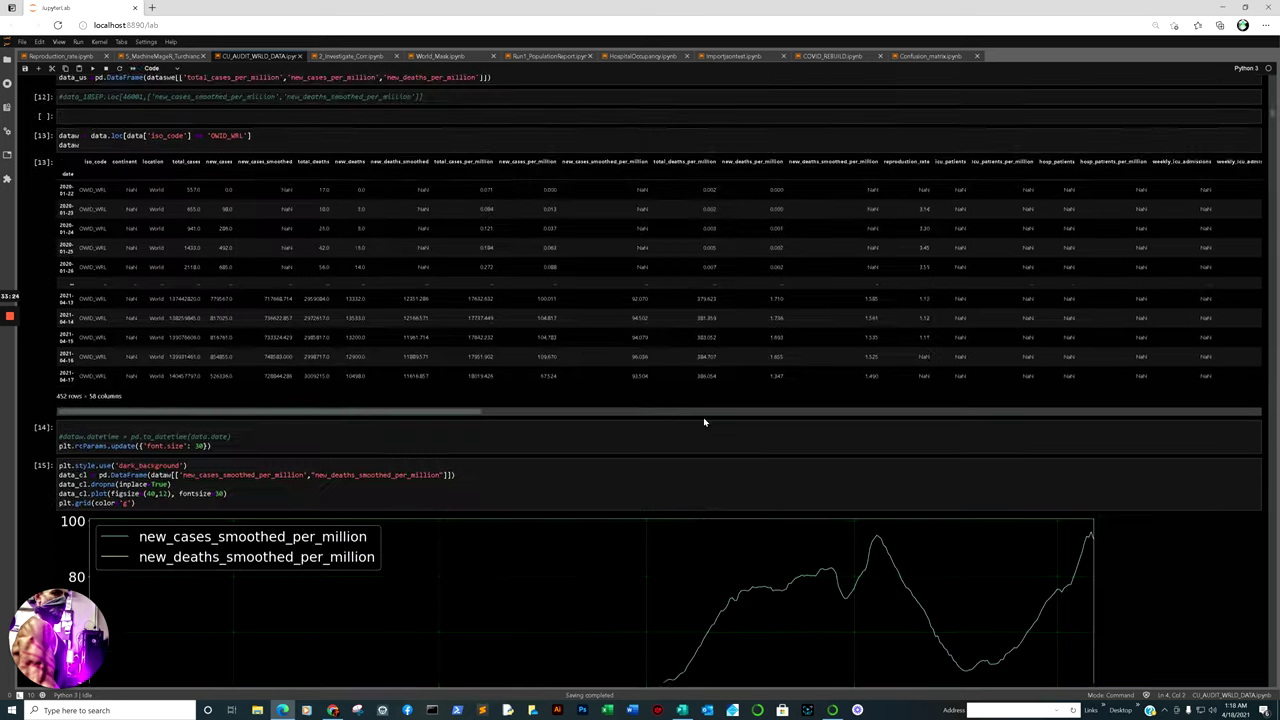
{"action": "scroll", "coordinate": [703, 421], "scroll_direction": "down", "scroll_amount": 5}
{"action": "scroll", "coordinate": [775, 410], "scroll_direction": "down", "scroll_amount": 7}
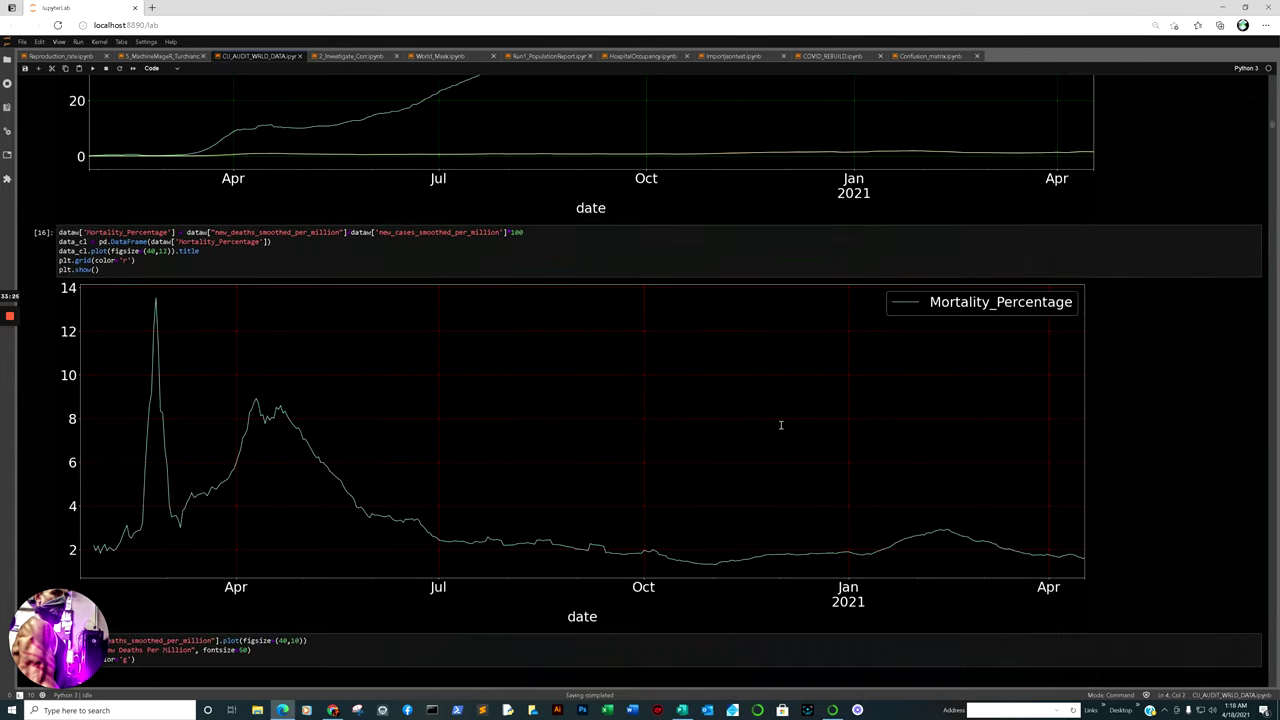
{"action": "scroll", "coordinate": [781, 425], "scroll_direction": "down", "scroll_amount": 20}
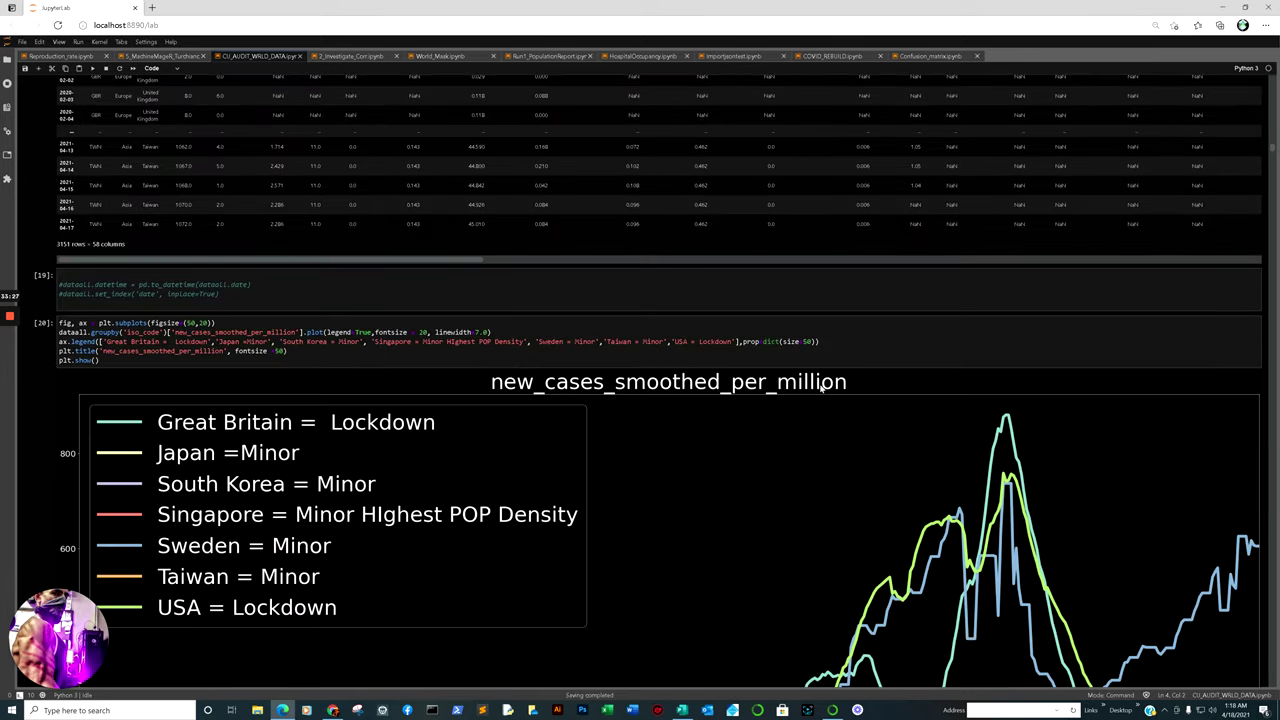
- Scroll to cell [22]'s United States New Cases Per Million chart marking the Rapid Drop
{"action": "scroll", "coordinate": [820, 388], "scroll_direction": "down", "scroll_amount": 3}
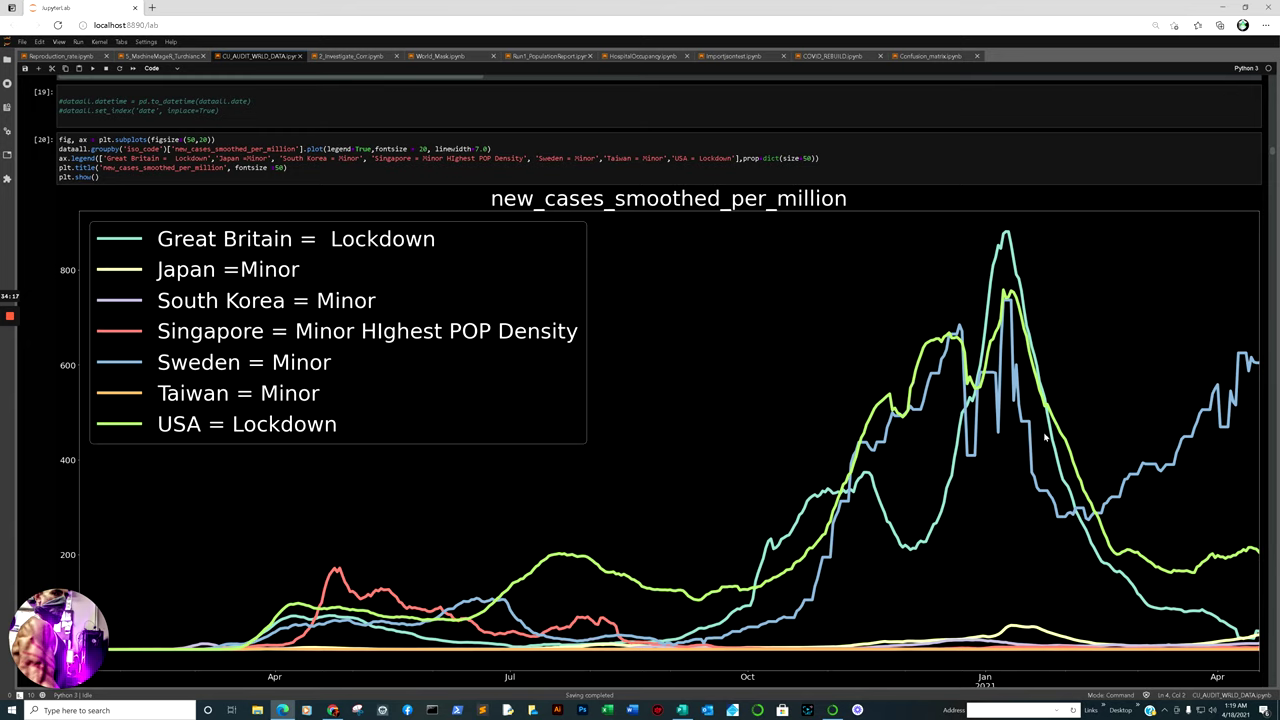
{"action": "scroll", "coordinate": [1061, 437], "scroll_direction": "down", "scroll_amount": 5}
{"action": "scroll", "coordinate": [1058, 435], "scroll_direction": "down", "scroll_amount": 10}
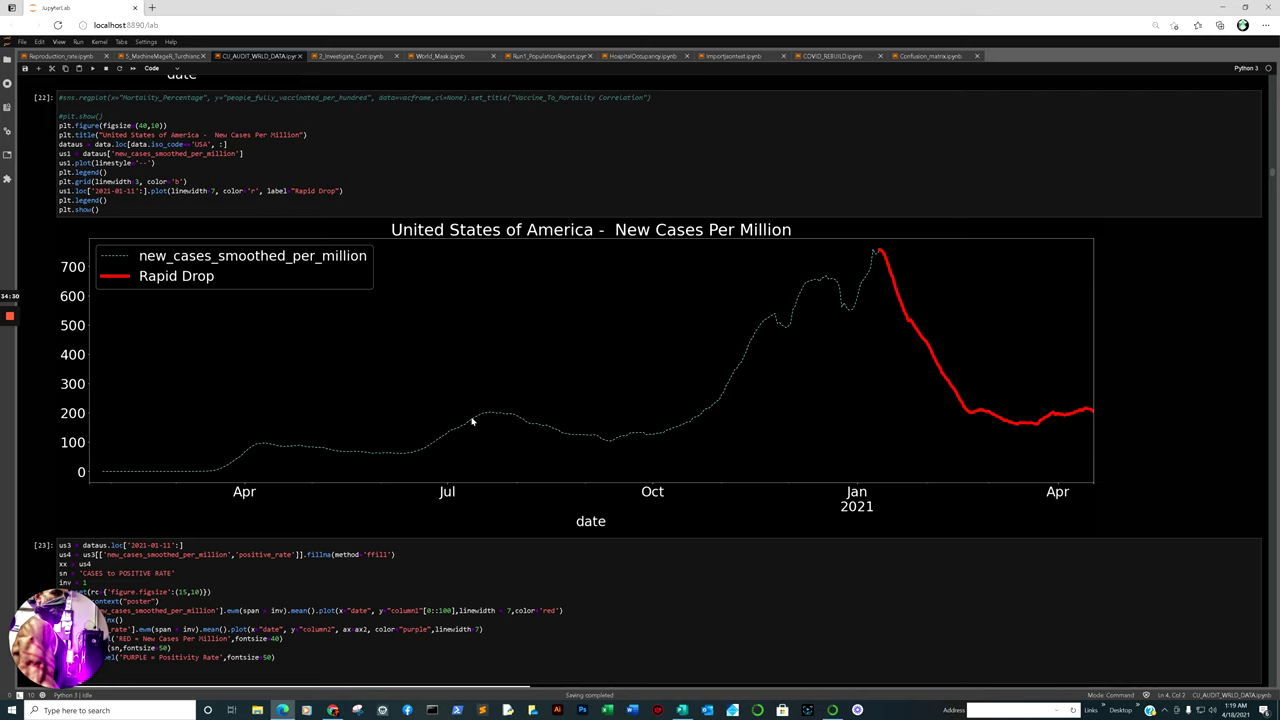
- Scroll past cells [23]–[29] to the seven-country New Deaths per Million chart
{"action": "scroll", "coordinate": [473, 421], "scroll_direction": "down", "scroll_amount": 5}
{"action": "scroll", "coordinate": [375, 398], "scroll_direction": "down", "scroll_amount": 10}
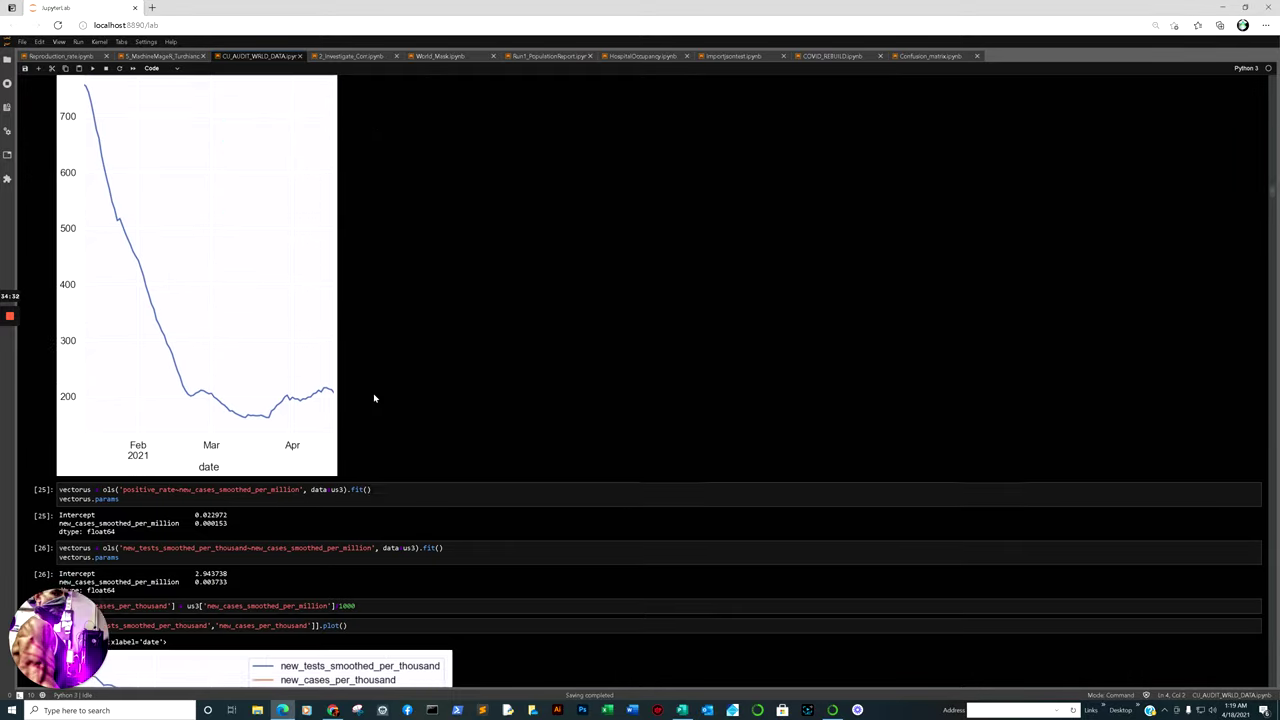
{"action": "scroll", "coordinate": [374, 398], "scroll_direction": "down", "scroll_amount": 15}
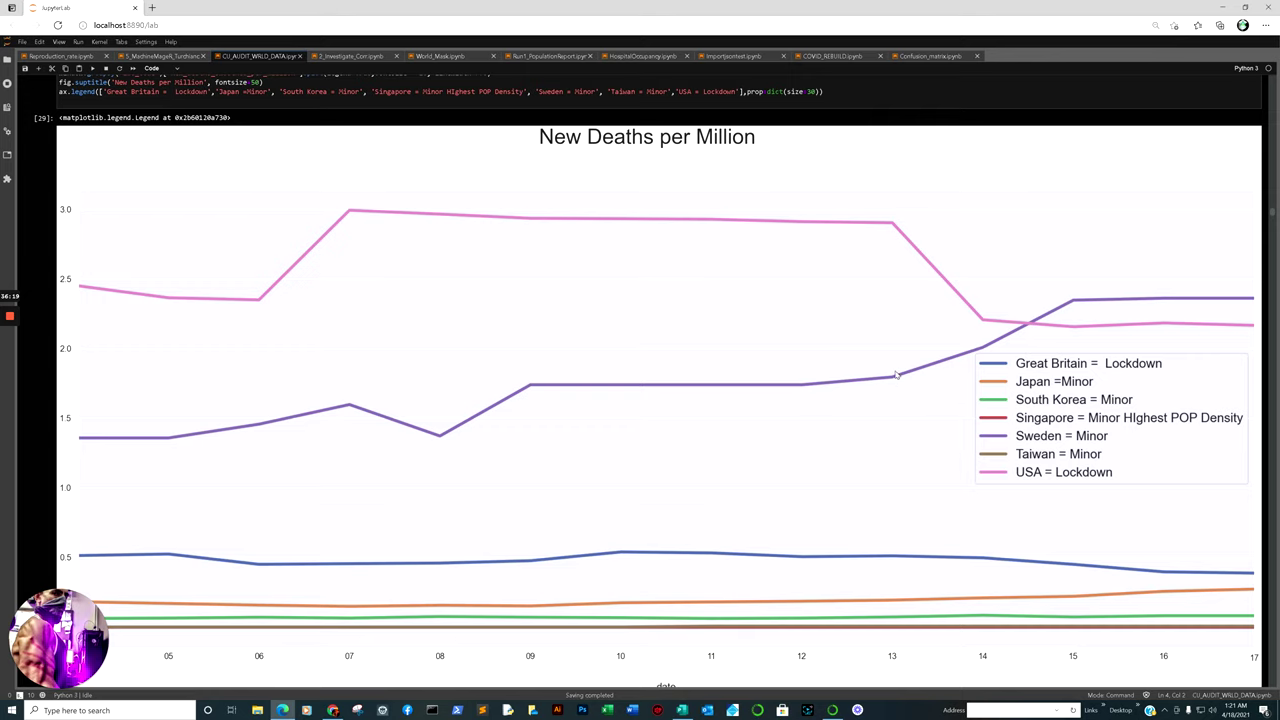
- Scroll past the SWE/USA and USA vs Asia new-deaths charts to the Total Deaths per Million plot
{"action": "scroll", "coordinate": [900, 372], "scroll_direction": "down", "scroll_amount": 10}
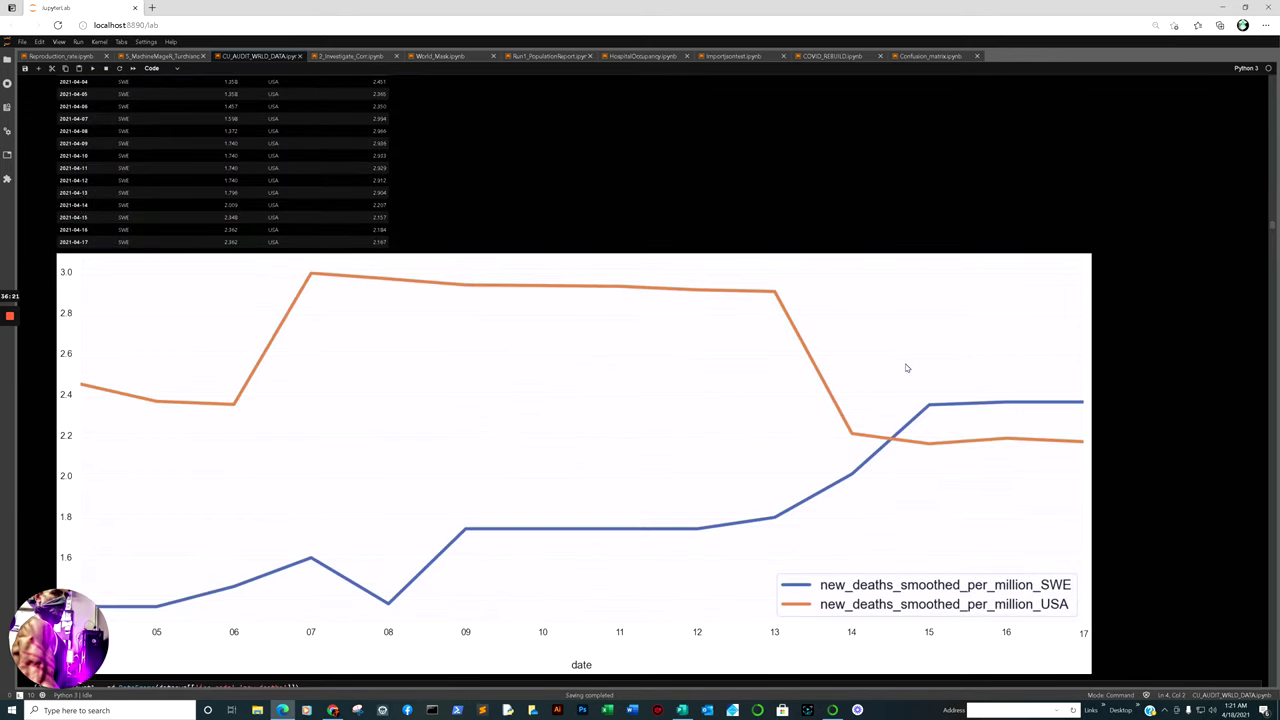
{"action": "scroll", "coordinate": [906, 368], "scroll_direction": "down", "scroll_amount": 10}
{"action": "scroll", "coordinate": [961, 263], "scroll_direction": "down", "scroll_amount": 15}
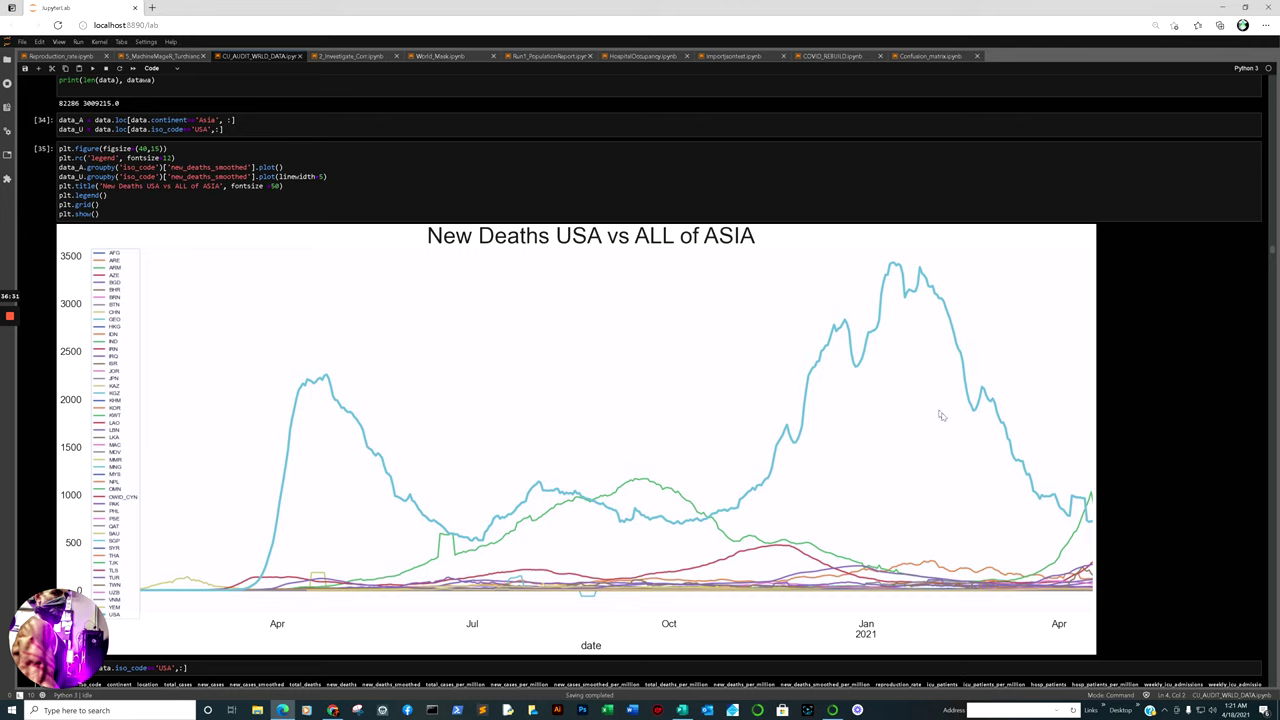
{"action": "scroll", "coordinate": [956, 427], "scroll_direction": "down", "scroll_amount": 4}
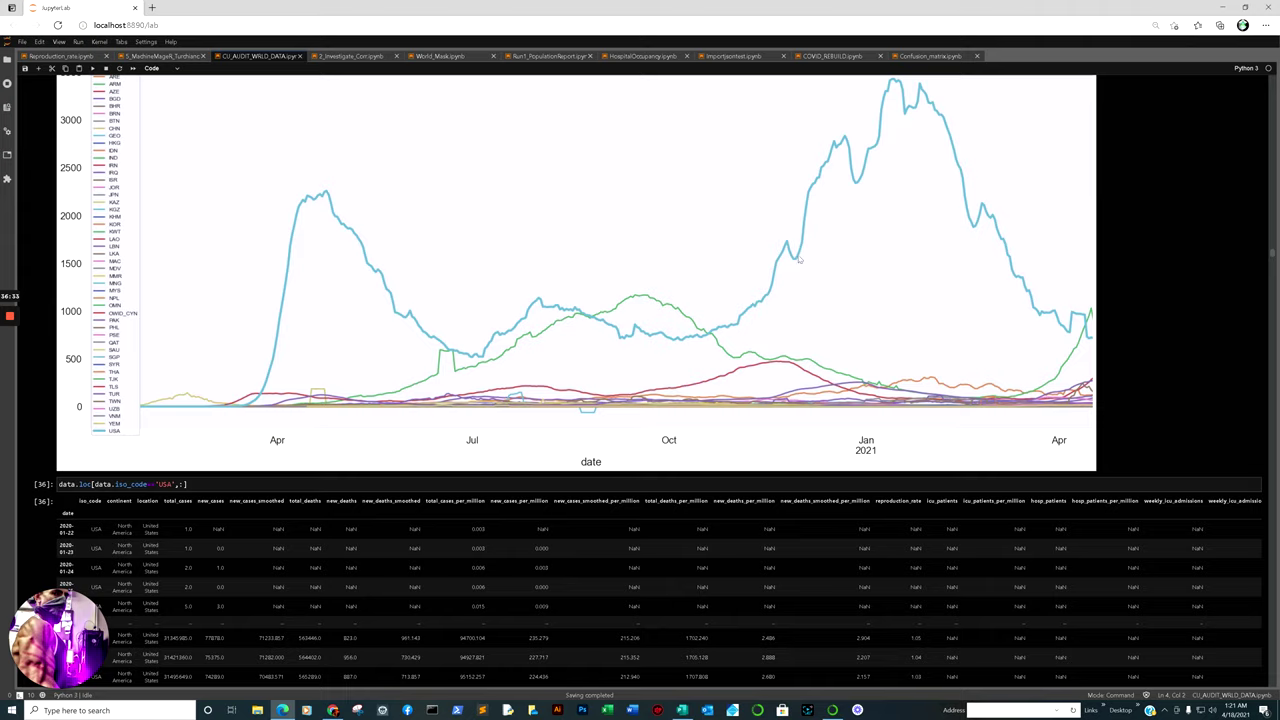
{"action": "scroll", "coordinate": [795, 260], "scroll_direction": "down", "scroll_amount": 7}
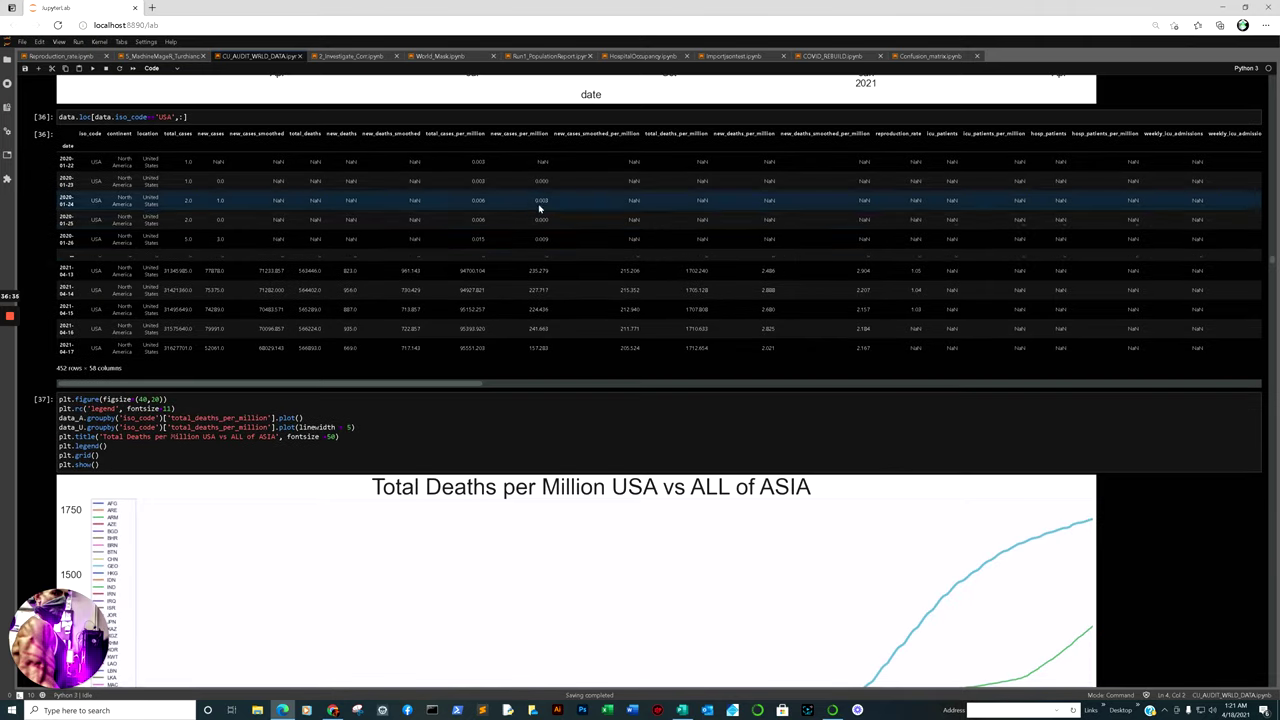
{"action": "scroll", "coordinate": [640, 266], "scroll_direction": "down", "scroll_amount": 4}
{"action": "scroll", "coordinate": [821, 238], "scroll_direction": "down", "scroll_amount": 4}
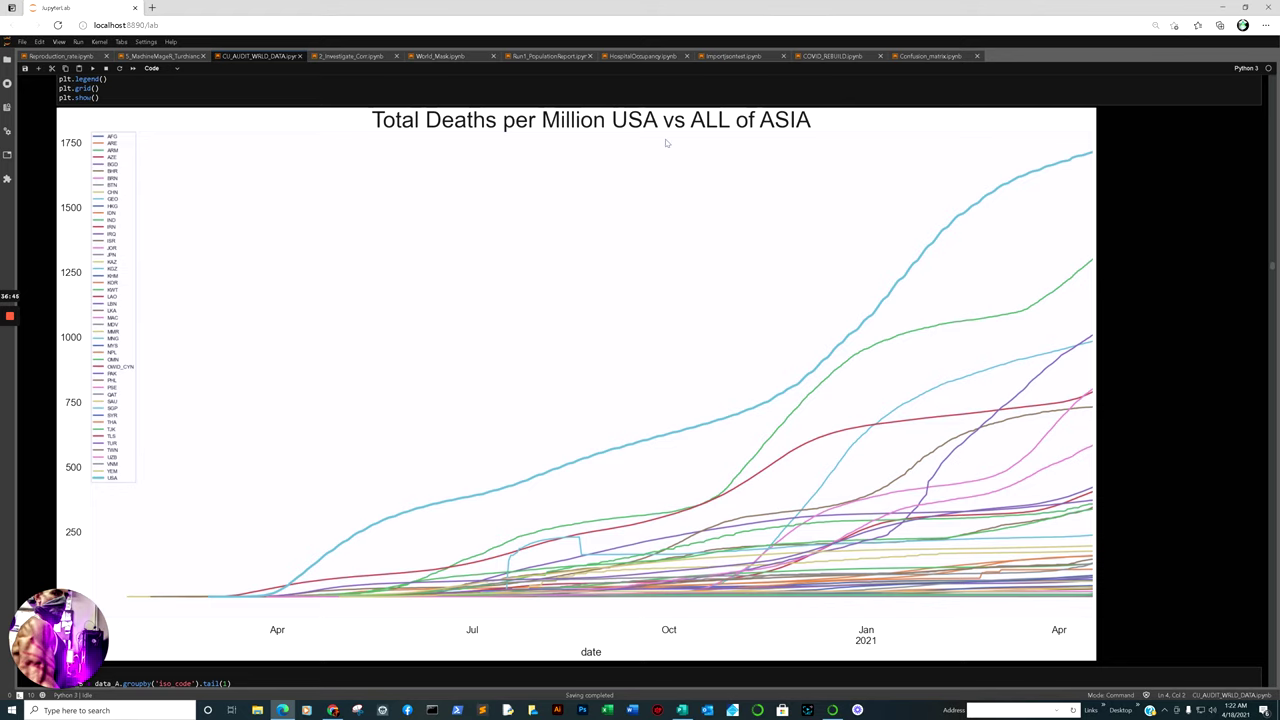
{"action": "scroll", "coordinate": [1012, 220], "scroll_direction": "down", "scroll_amount": 3}
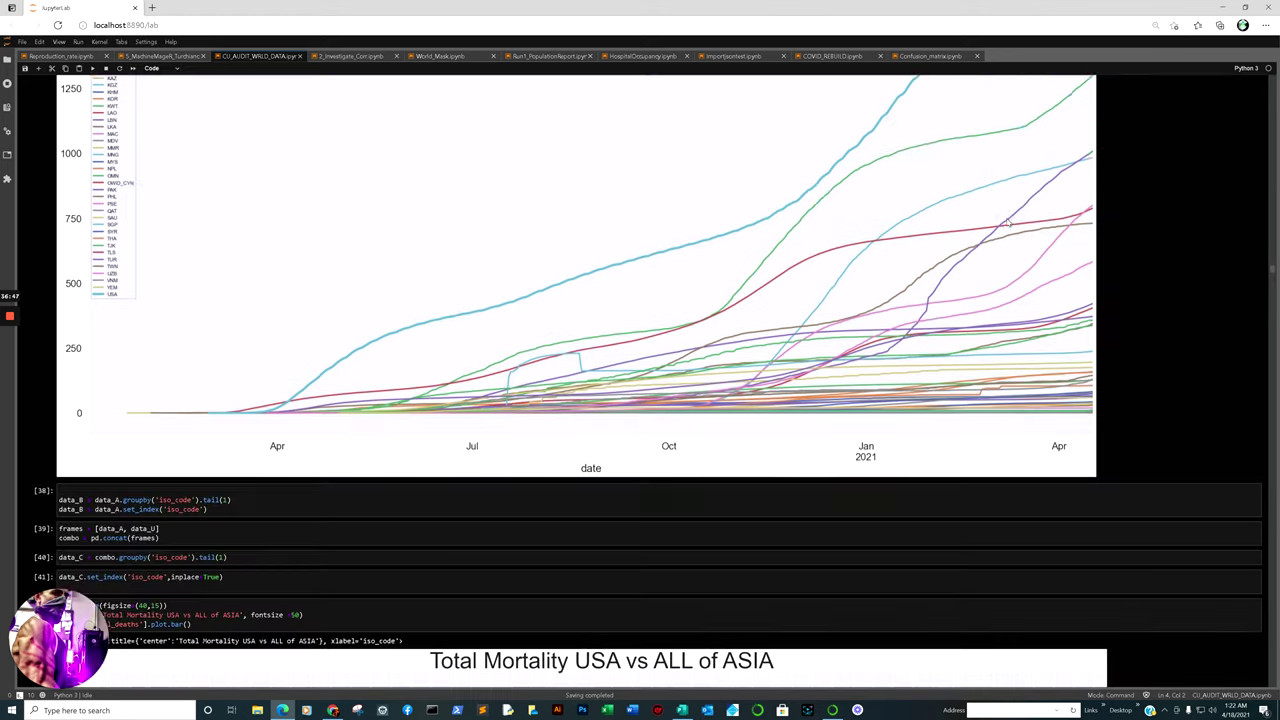
{"action": "scroll", "coordinate": [1010, 222], "scroll_direction": "down", "scroll_amount": 7}
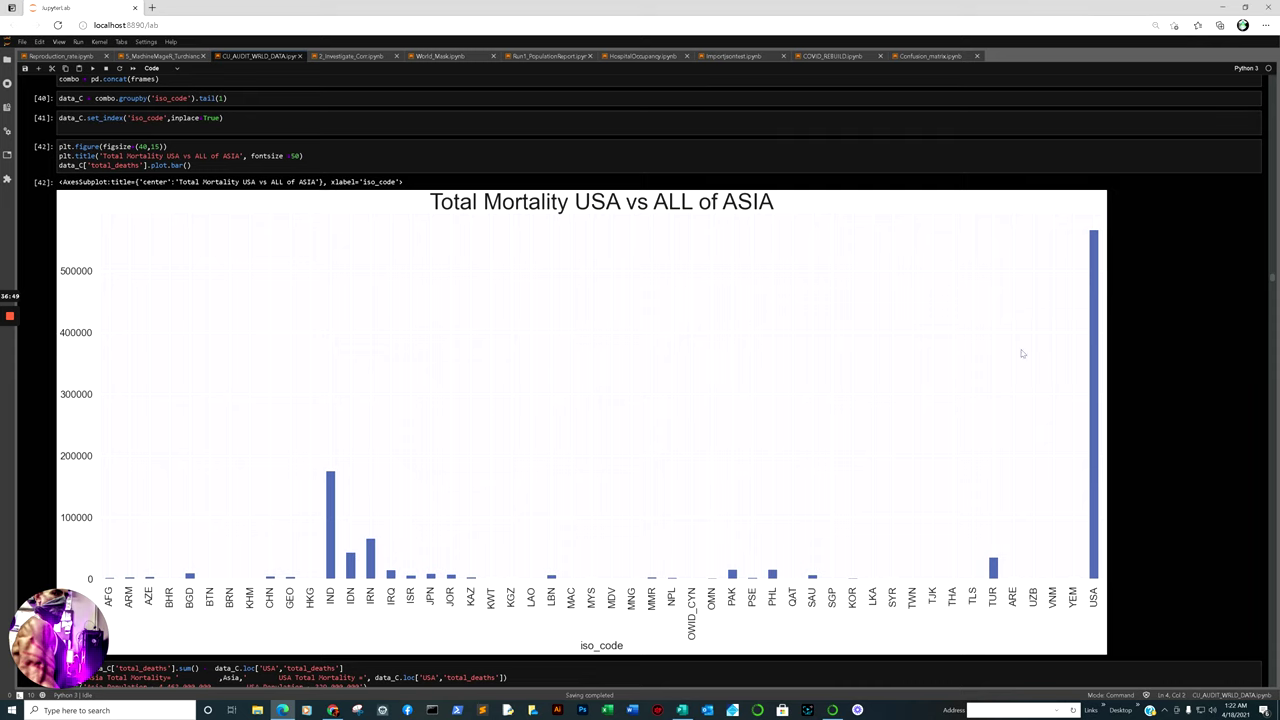
- Scroll past the Total Mortality chart to cells [43]–[48]: Asia 462539 vs USA 566893 deaths, ratio ~15.47
{"action": "scroll", "coordinate": [590, 450], "scroll_direction": "down", "scroll_amount": 9}
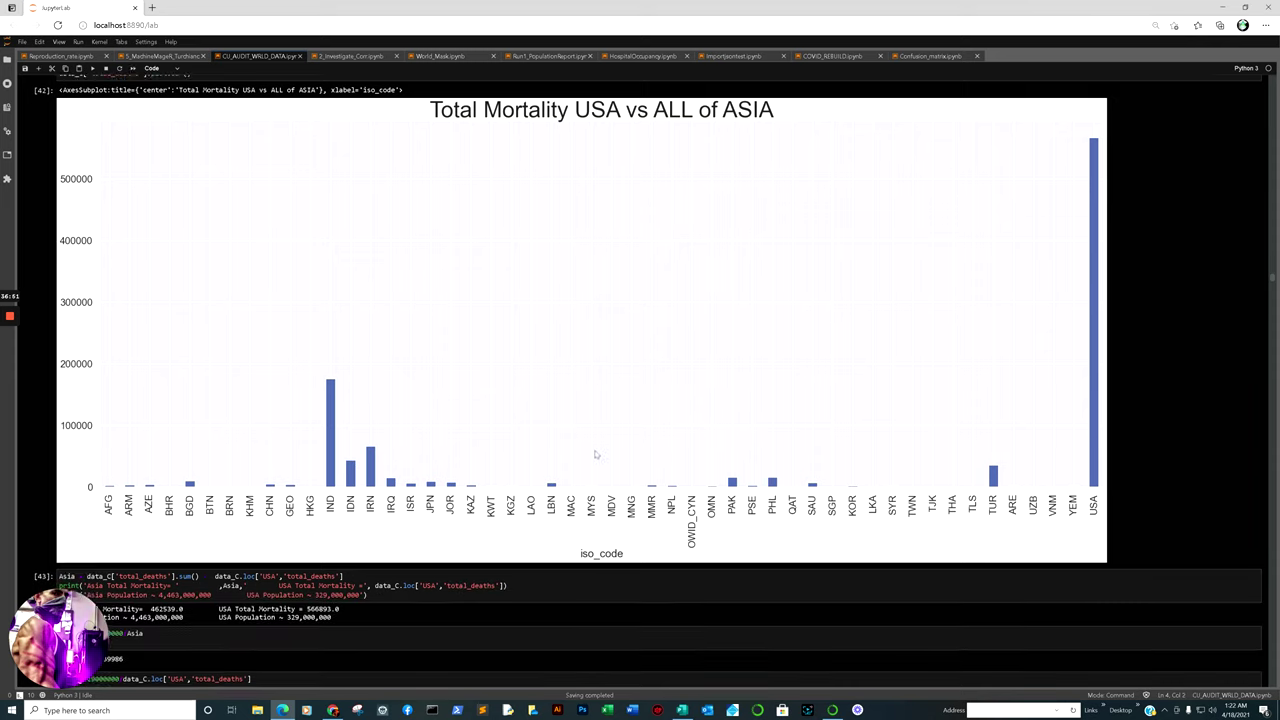
{"action": "scroll", "coordinate": [575, 440], "scroll_direction": "up", "scroll_amount": 1}
{"action": "scroll", "coordinate": [575, 440], "scroll_direction": "up", "scroll_amount": 4}
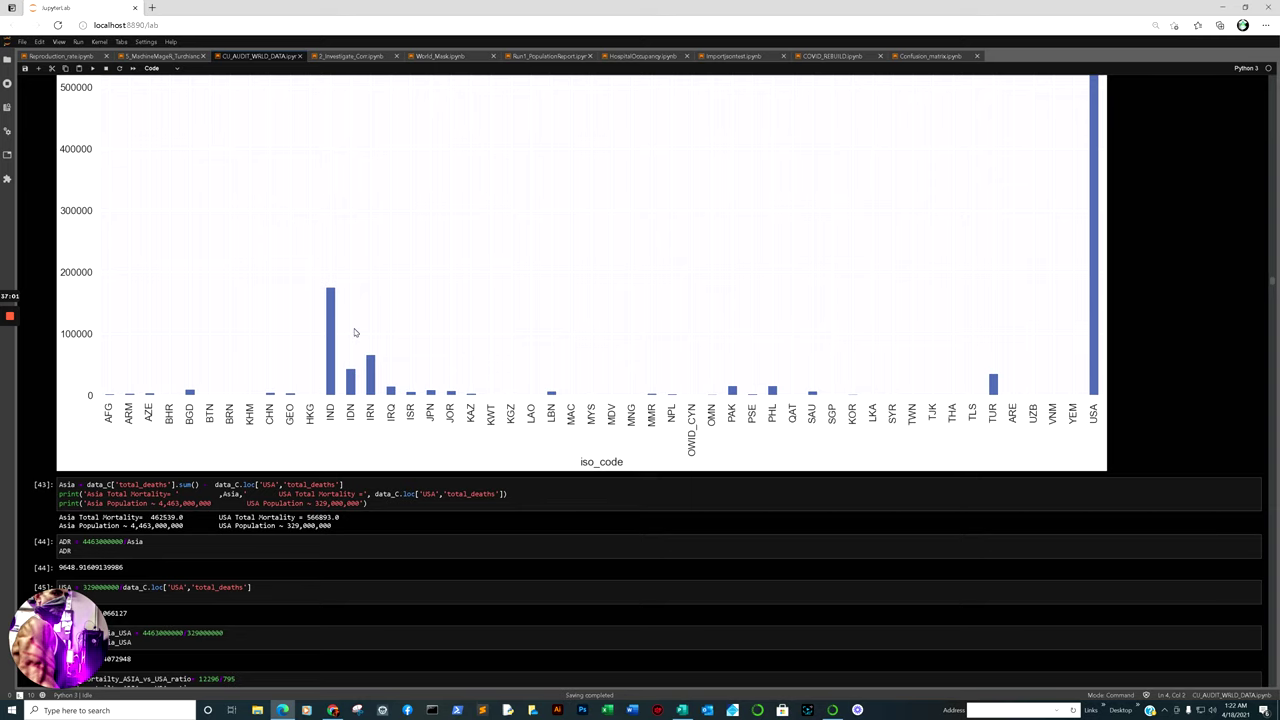
{"action": "scroll", "coordinate": [612, 304], "scroll_direction": "down", "scroll_amount": 5}
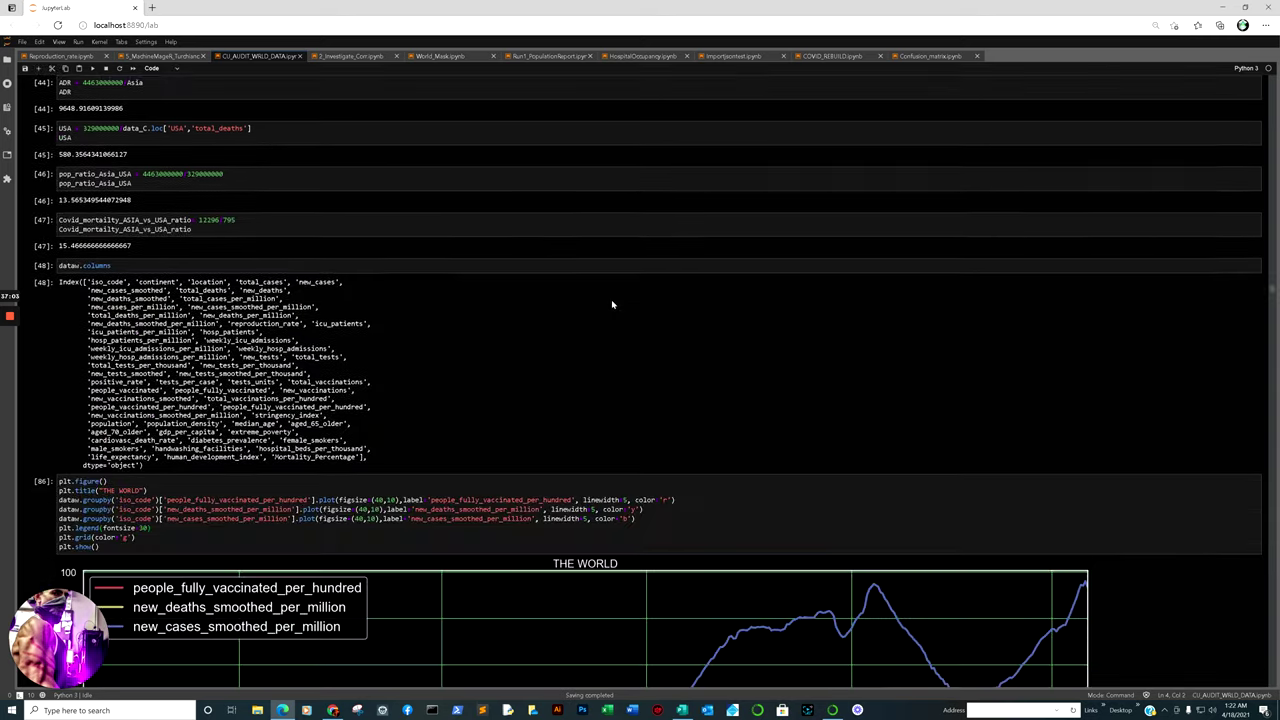
{"action": "scroll", "coordinate": [694, 322], "scroll_direction": "up", "scroll_amount": 5}
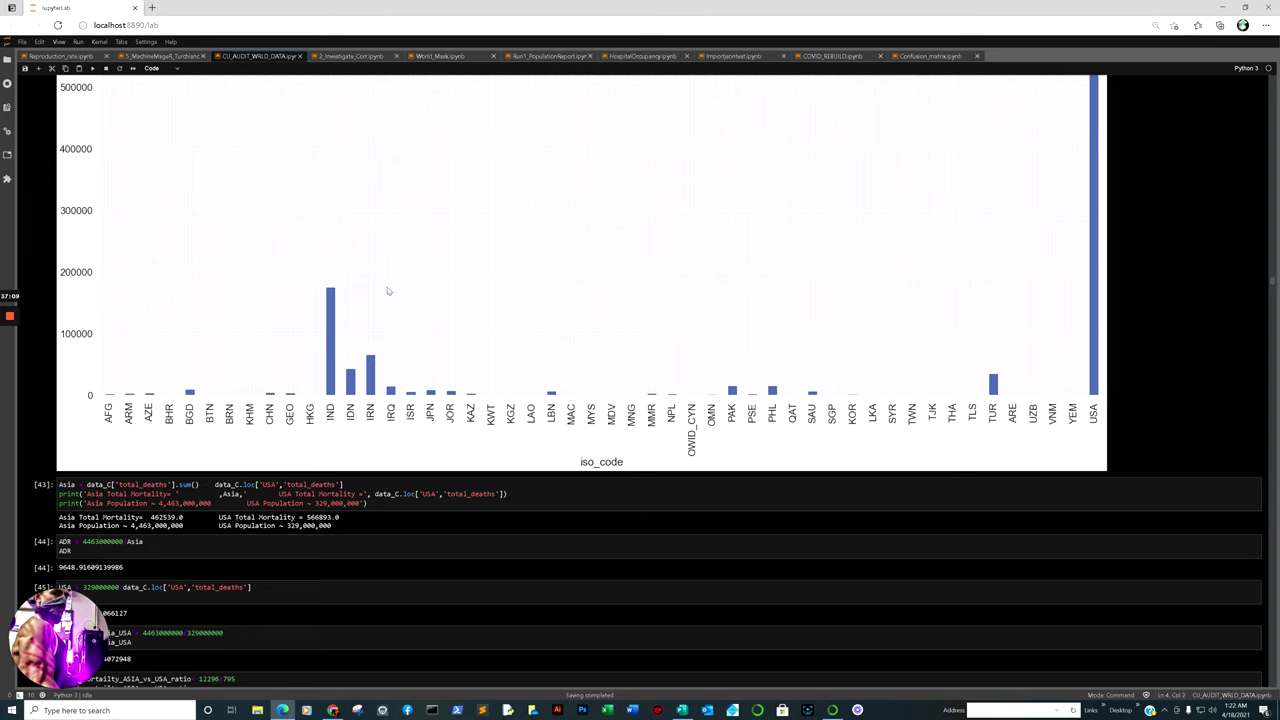
{"action": "scroll", "coordinate": [969, 260], "scroll_direction": "down", "scroll_amount": 1}
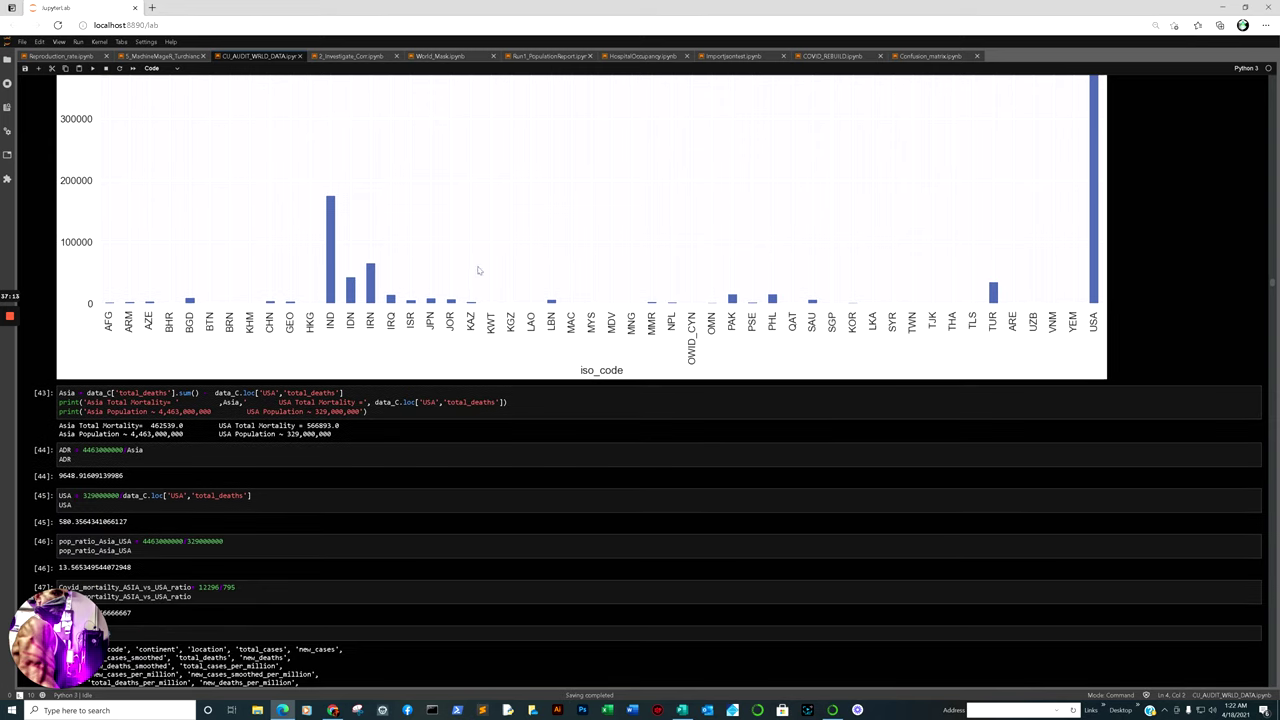
{"action": "scroll", "coordinate": [404, 273], "scroll_direction": "down", "scroll_amount": 1}
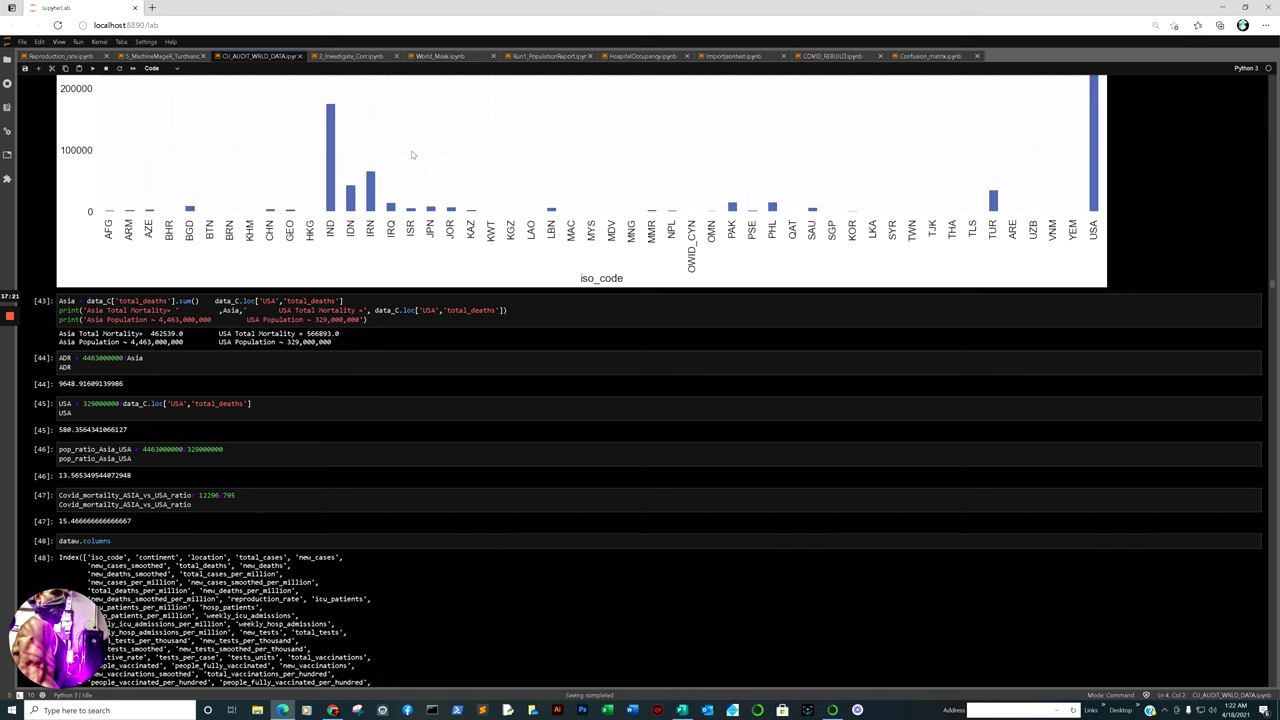
{"action": "scroll", "coordinate": [409, 151], "scroll_direction": "down", "scroll_amount": 3}
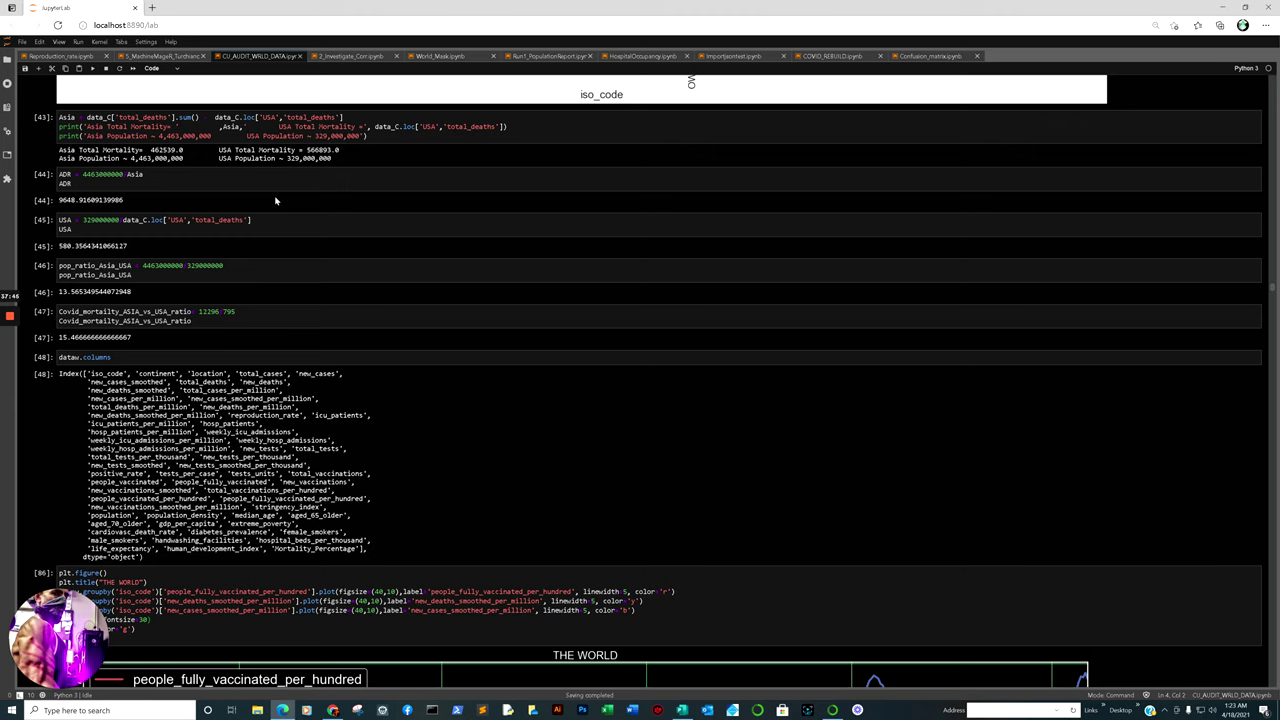
{"action": "scroll", "coordinate": [276, 201], "scroll_direction": "down", "scroll_amount": 5}
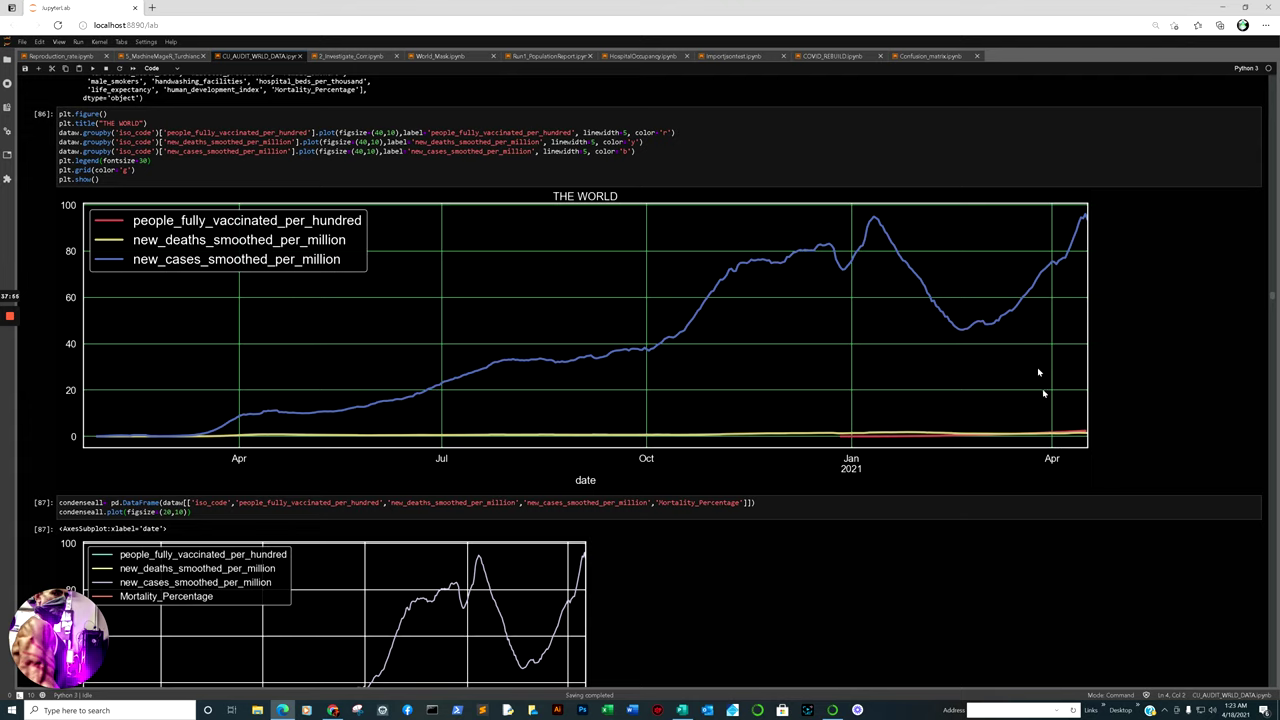
{"action": "scroll", "coordinate": [1058, 260], "scroll_direction": "down", "scroll_amount": 3}
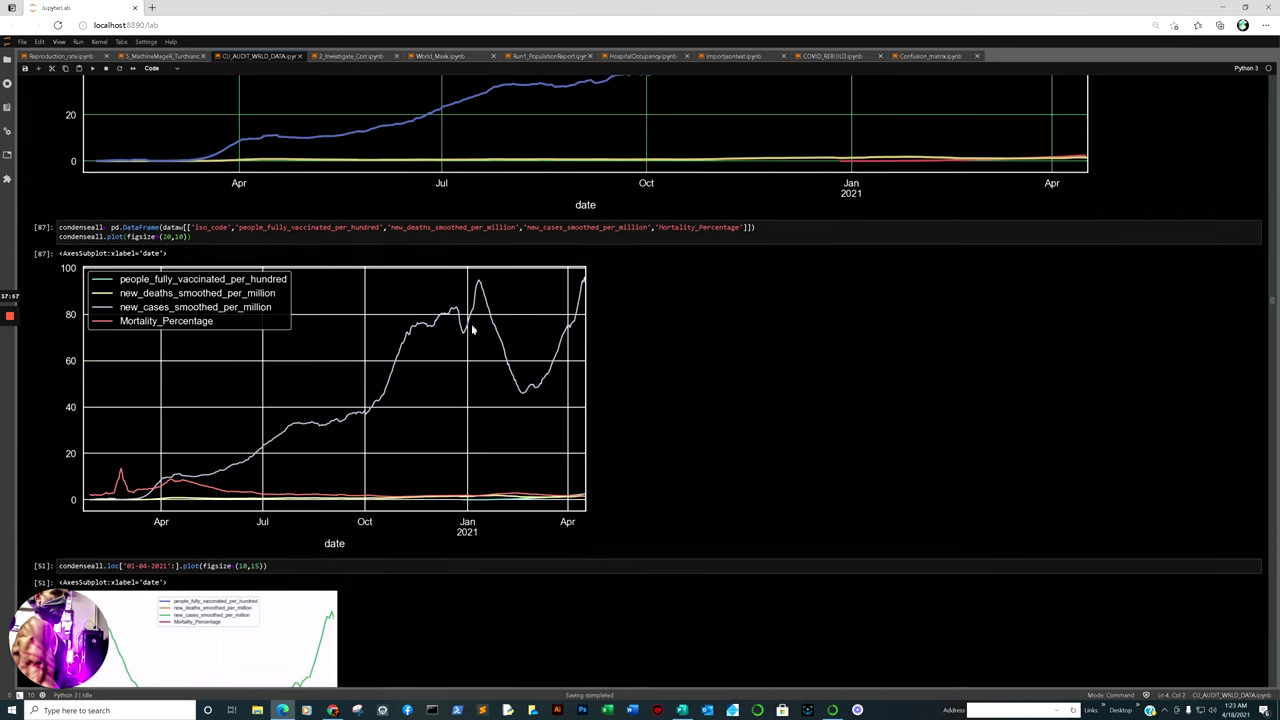
{"action": "scroll", "coordinate": [473, 330], "scroll_direction": "down", "scroll_amount": 15}
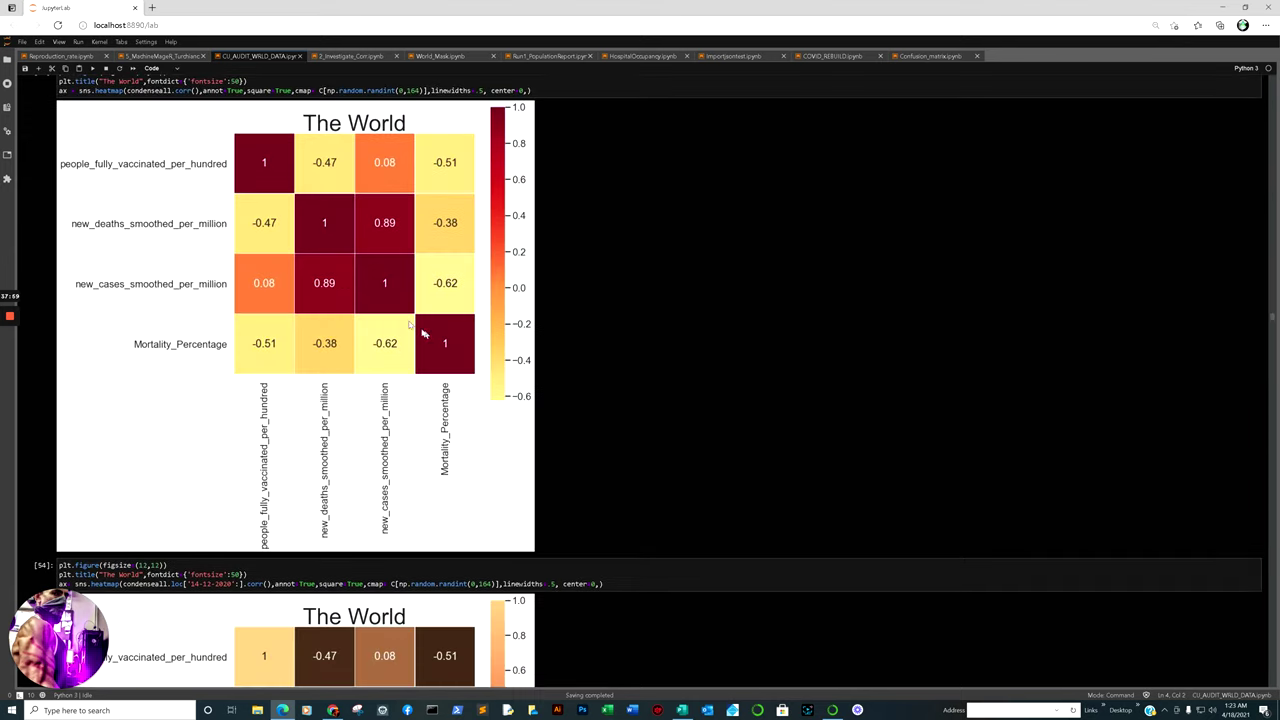
{"action": "scroll", "coordinate": [423, 334], "scroll_direction": "down", "scroll_amount": 15}
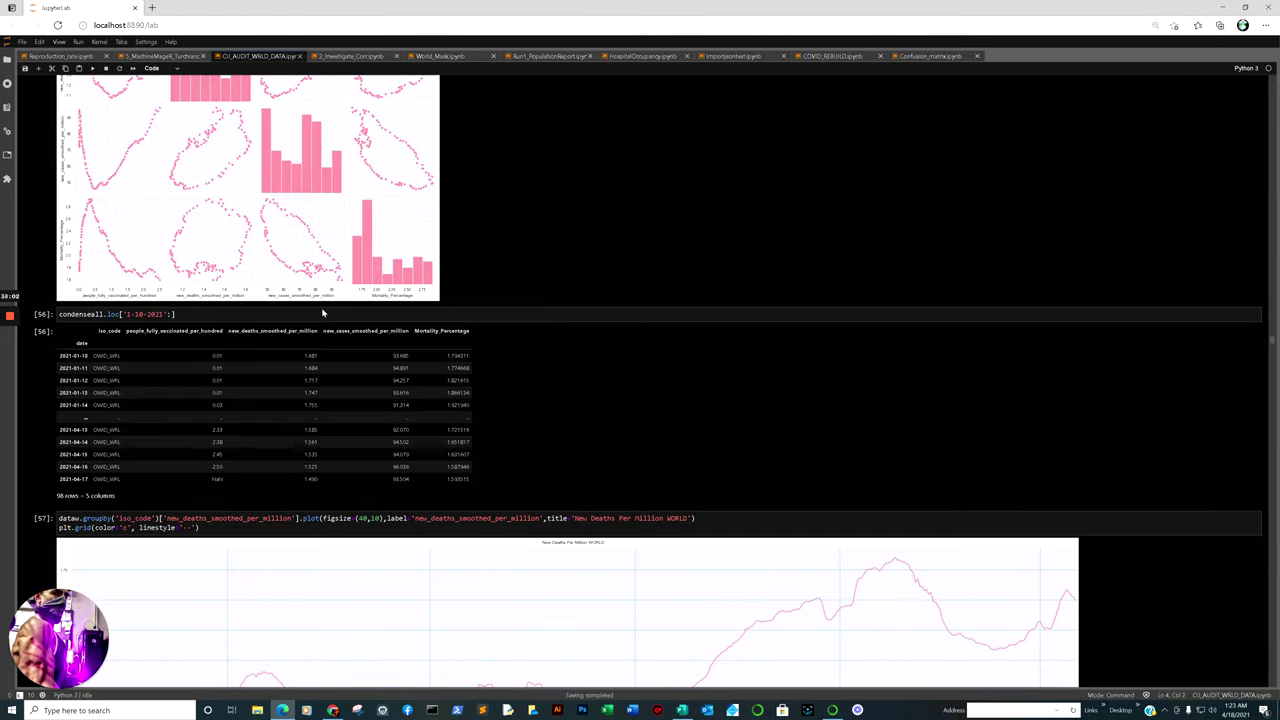
{"action": "scroll", "coordinate": [322, 313], "scroll_direction": "down", "scroll_amount": 20}
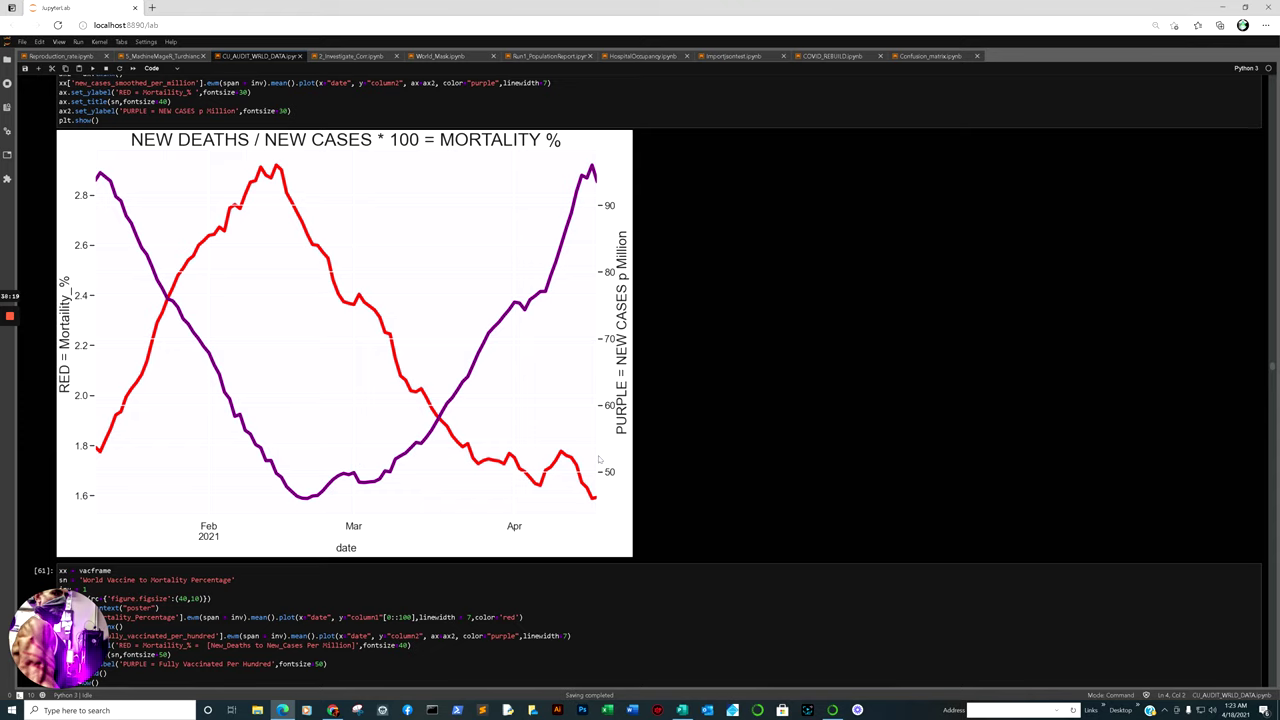
{"action": "scroll", "coordinate": [599, 458], "scroll_direction": "down", "scroll_amount": 20}
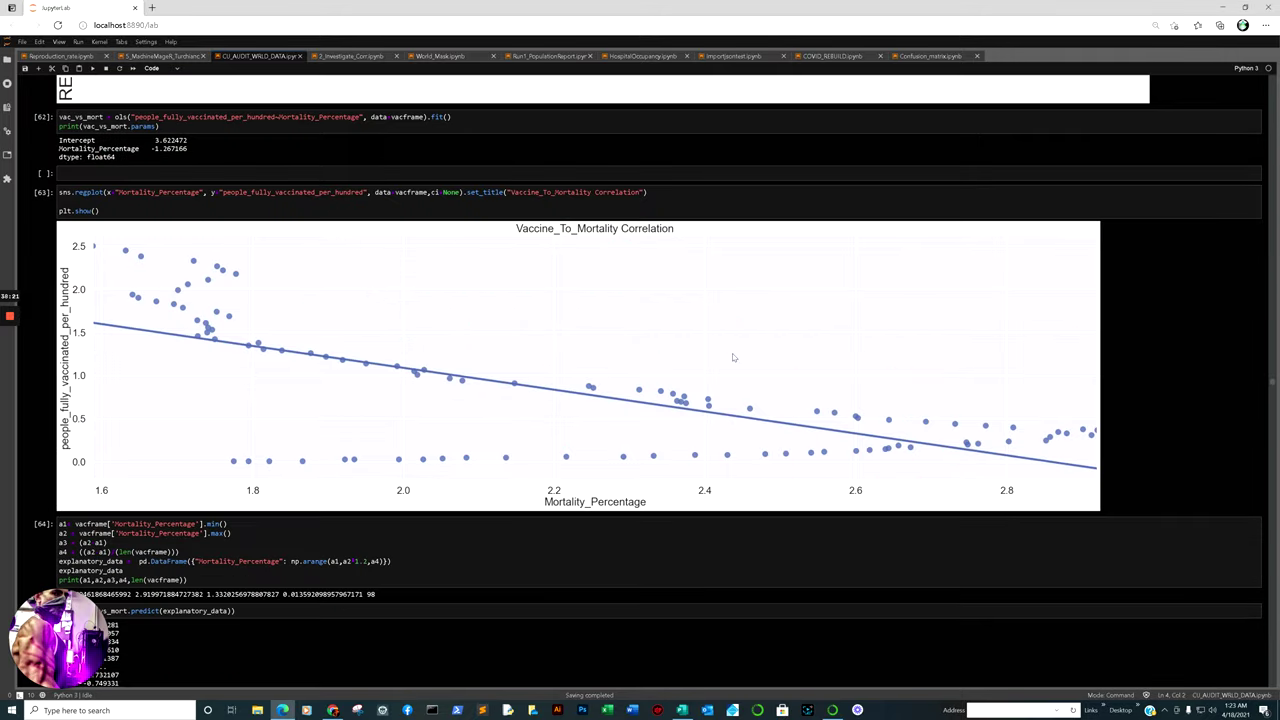
{"action": "scroll", "coordinate": [718, 371], "scroll_direction": "down", "scroll_amount": 20}
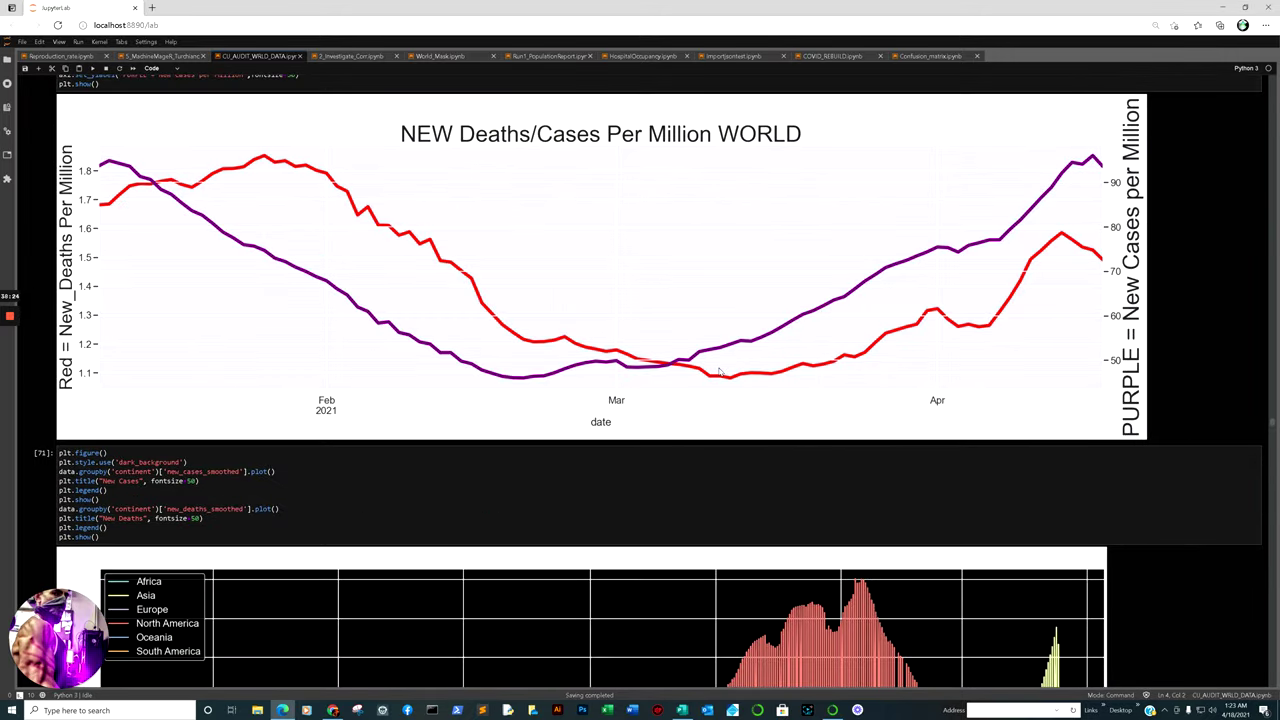
{"action": "scroll", "coordinate": [718, 371], "scroll_direction": "down", "scroll_amount": 5}
{"action": "scroll", "coordinate": [718, 362], "scroll_direction": "down", "scroll_amount": 12}
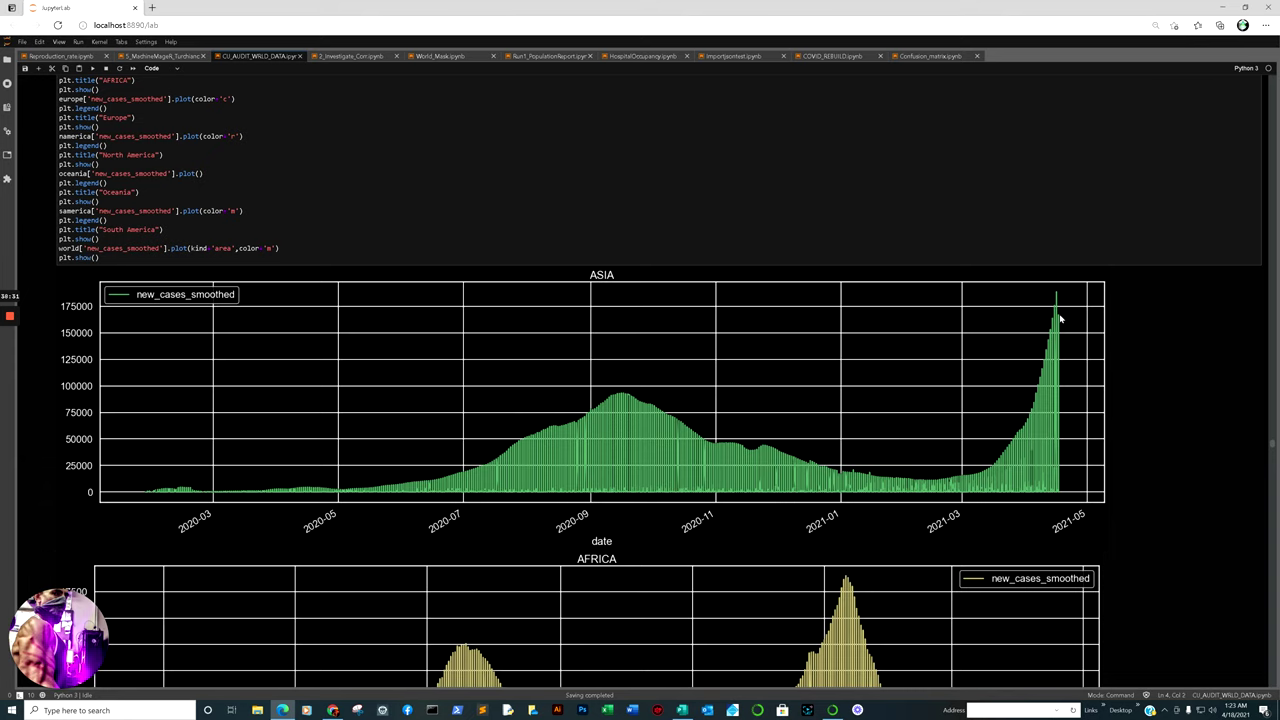
{"action": "scroll", "coordinate": [1062, 318], "scroll_direction": "down", "scroll_amount": 3}
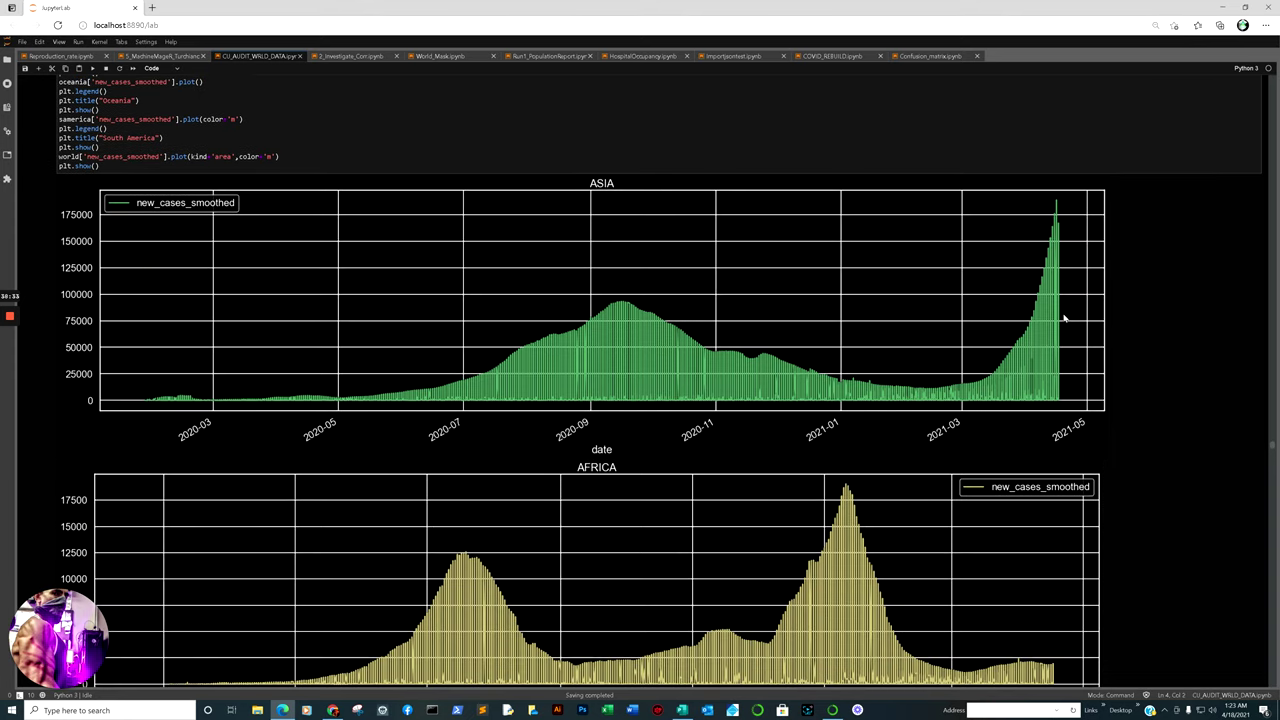
{"action": "scroll", "coordinate": [1064, 318], "scroll_direction": "up", "scroll_amount": 2}
{"action": "scroll", "coordinate": [1112, 170], "scroll_direction": "down", "scroll_amount": 4}
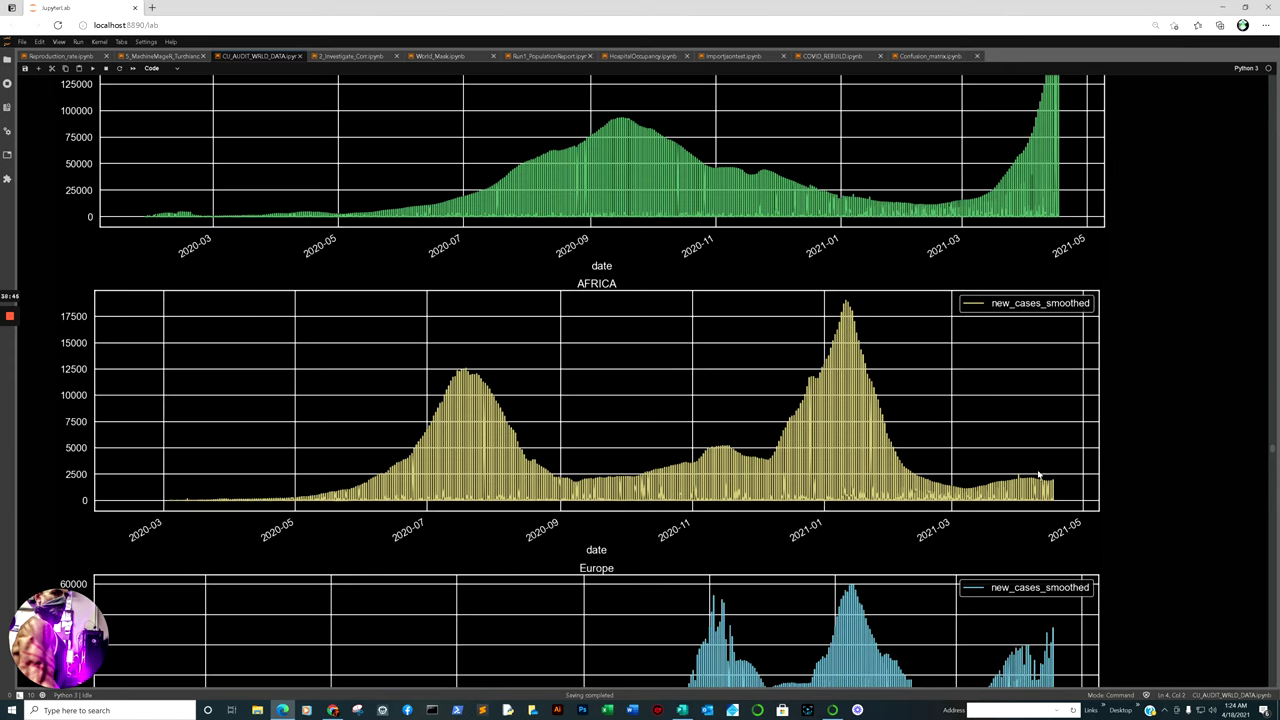
{"action": "scroll", "coordinate": [1033, 447], "scroll_direction": "down", "scroll_amount": 2}
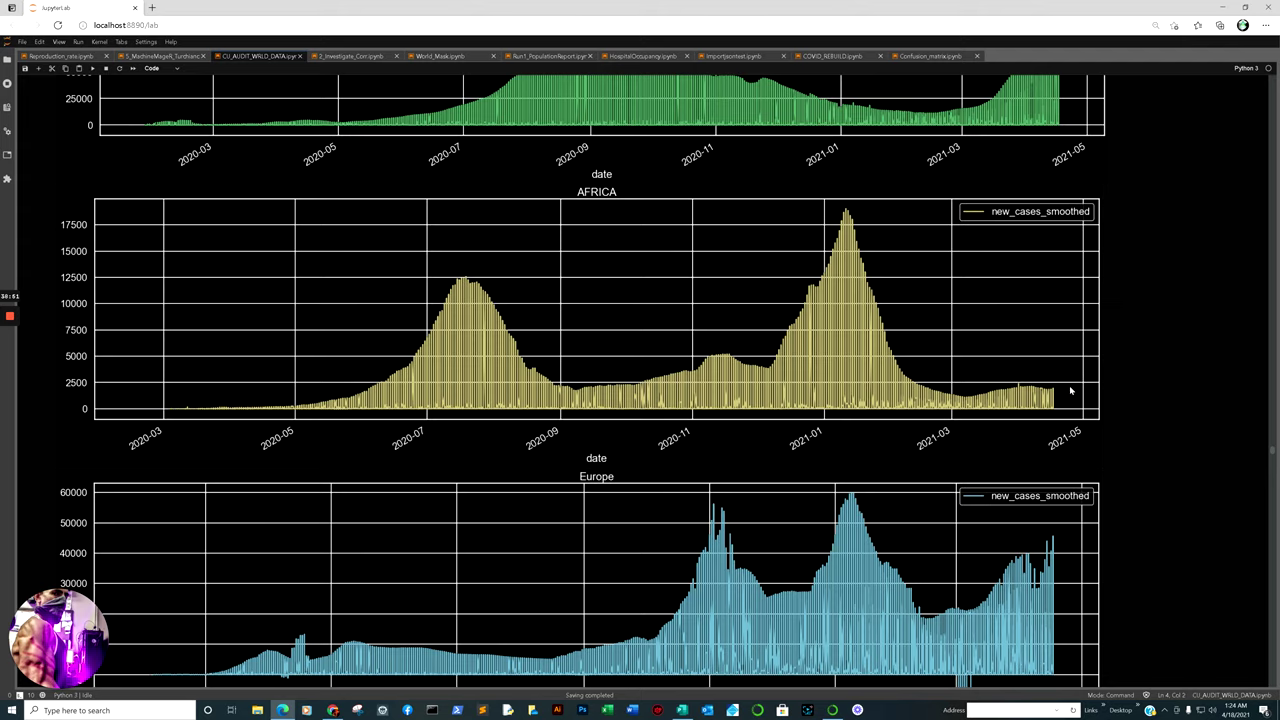
{"action": "scroll", "coordinate": [1070, 390], "scroll_direction": "down", "scroll_amount": 1}
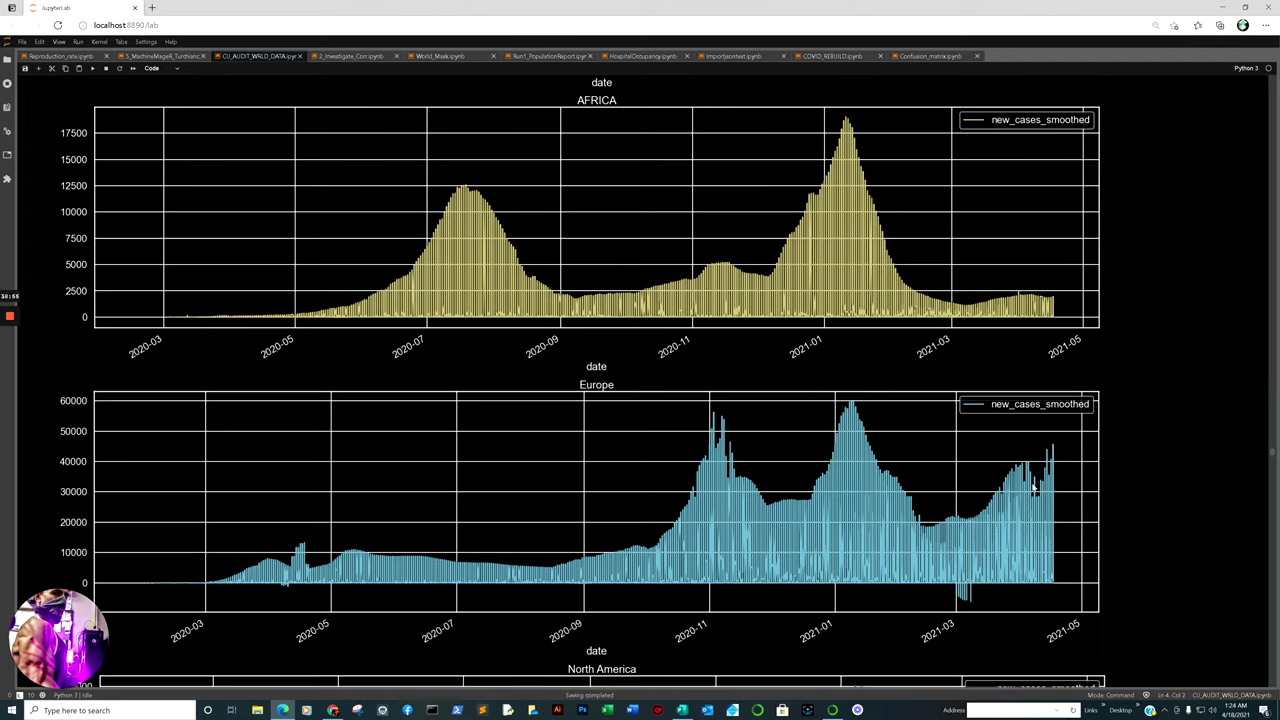
{"action": "scroll", "coordinate": [1024, 480], "scroll_direction": "down", "scroll_amount": 3}
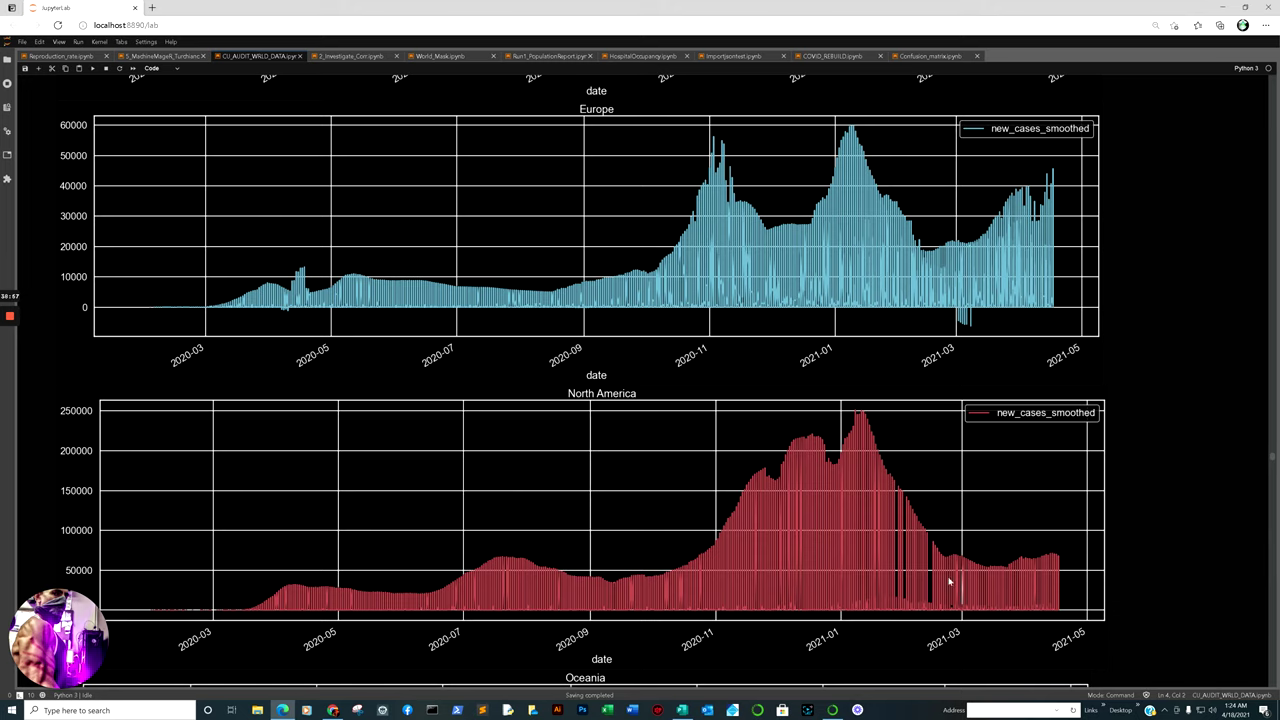
{"action": "scroll", "coordinate": [1028, 557], "scroll_direction": "down", "scroll_amount": 3}
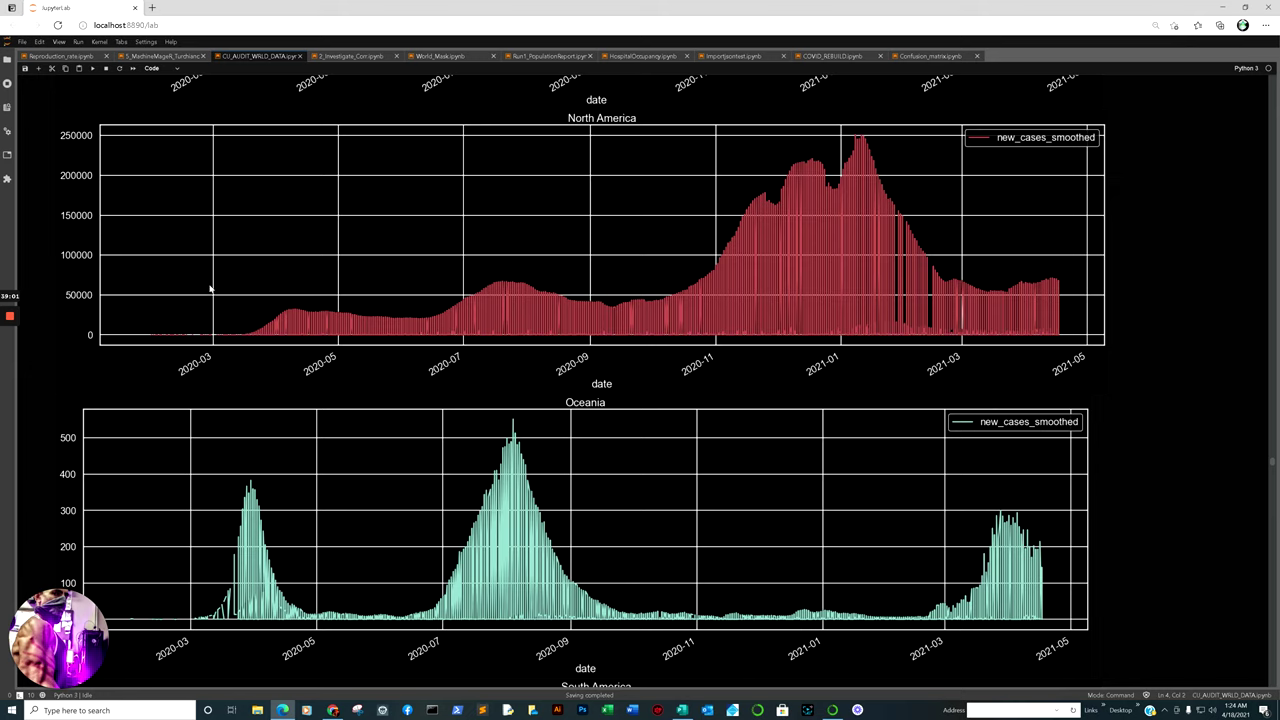
{"action": "scroll", "coordinate": [110, 558], "scroll_direction": "down", "scroll_amount": 1}
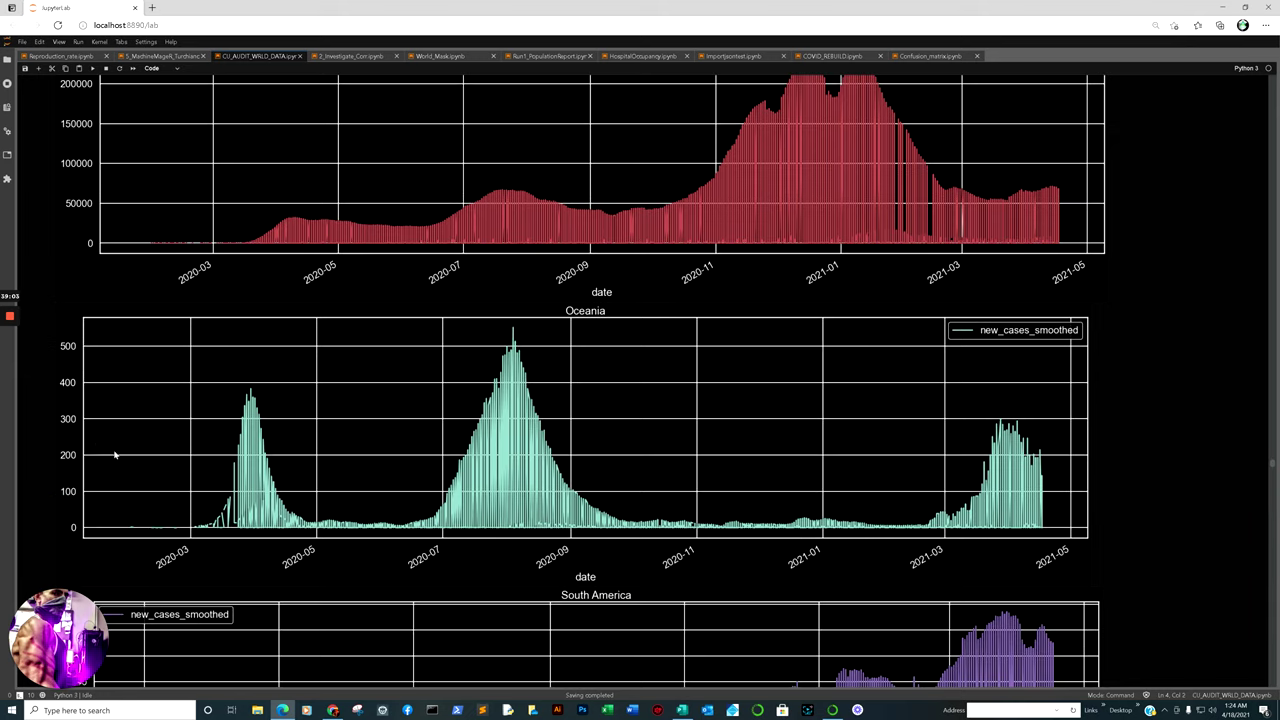
{"action": "scroll", "coordinate": [75, 368], "scroll_direction": "down", "scroll_amount": 1}
{"action": "scroll", "coordinate": [1038, 381], "scroll_direction": "down", "scroll_amount": 2}
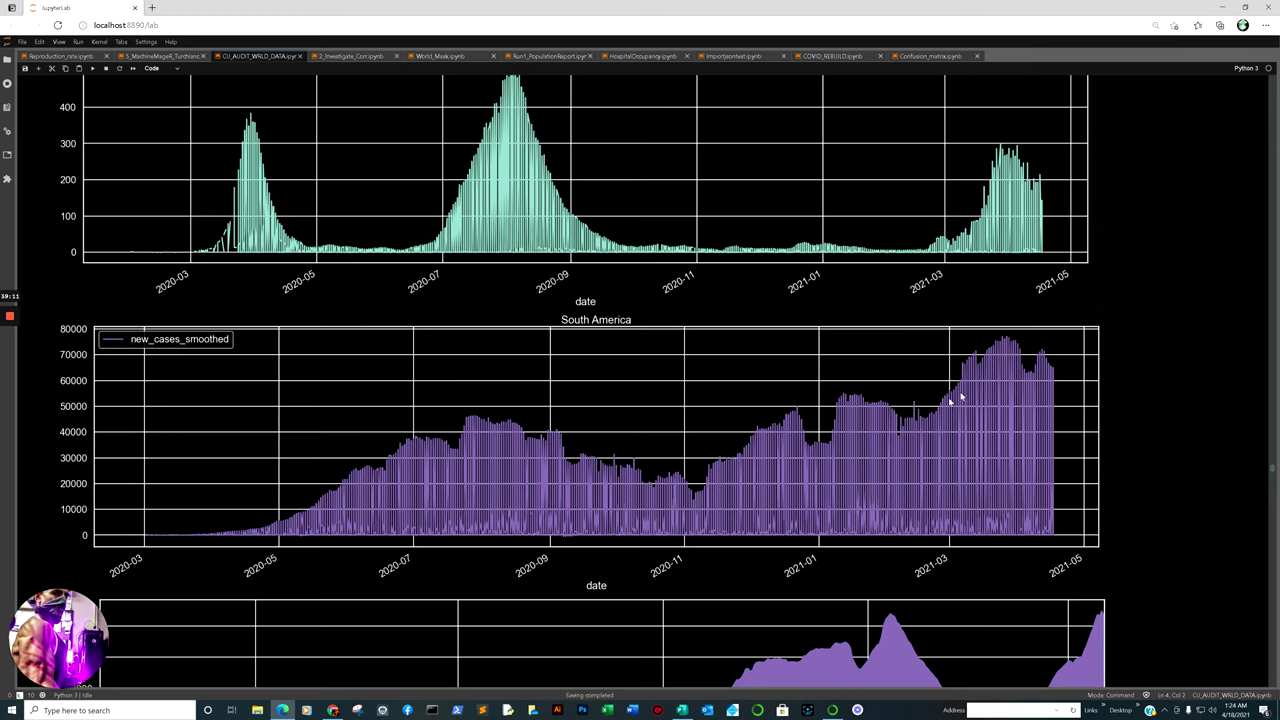
{"action": "scroll", "coordinate": [954, 397], "scroll_direction": "down", "scroll_amount": 5}
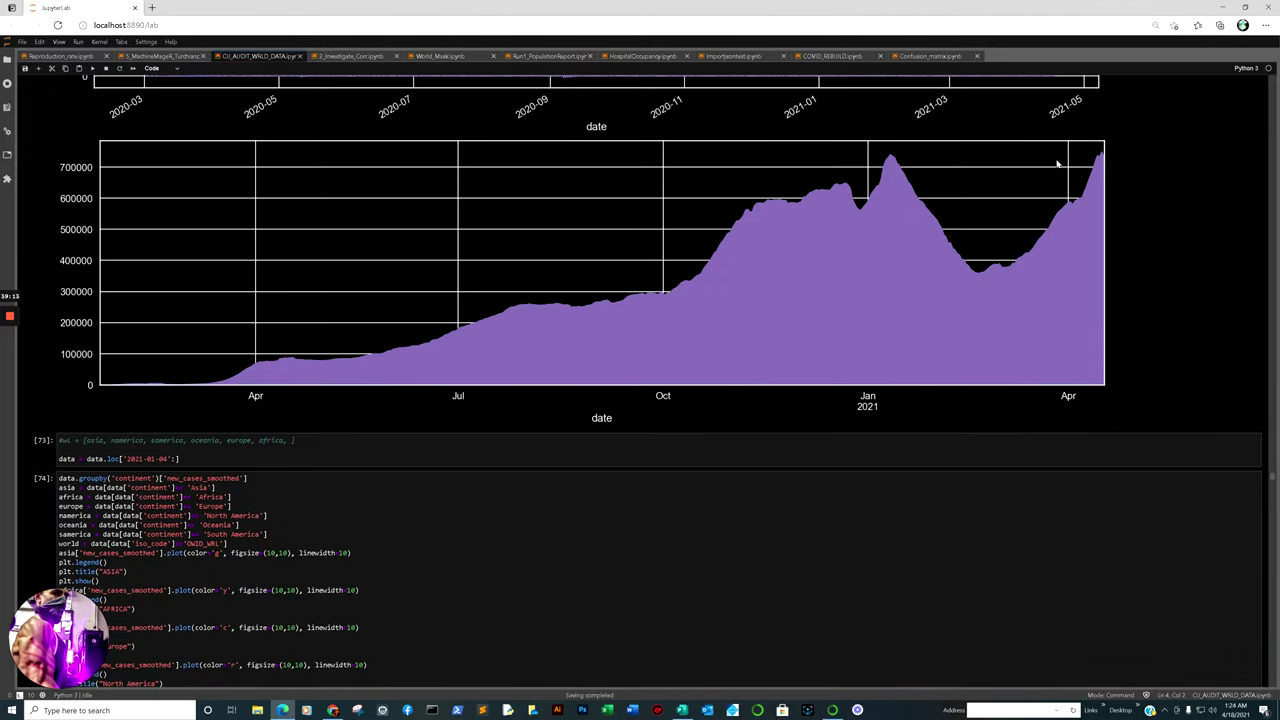
{"action": "scroll", "coordinate": [1034, 316], "scroll_direction": "down", "scroll_amount": 20}
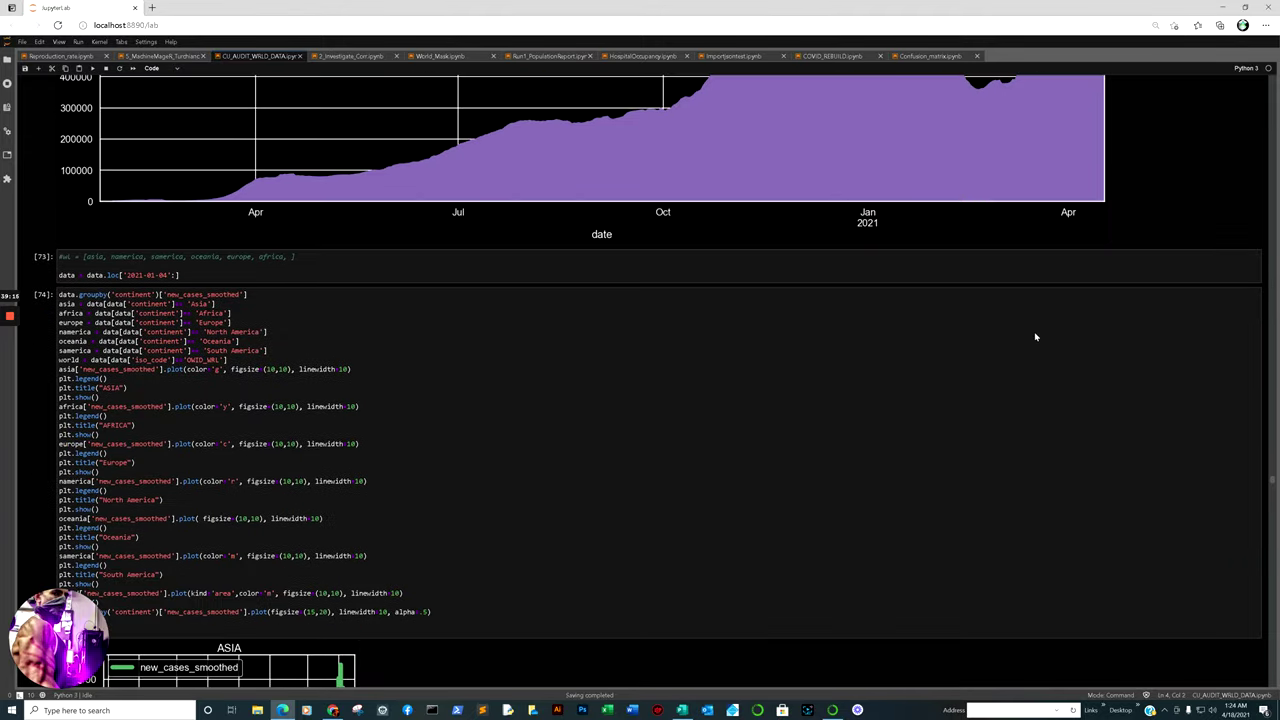
{"action": "scroll", "coordinate": [915, 344], "scroll_direction": "down", "scroll_amount": 7}
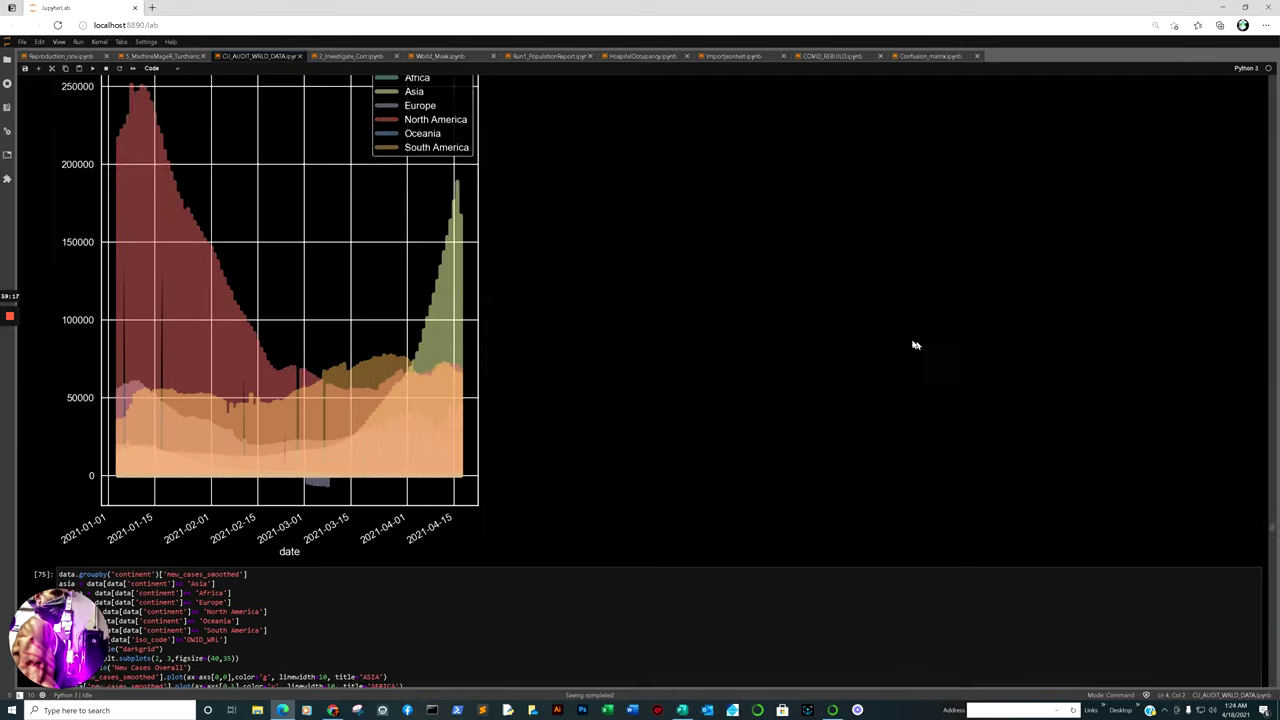
{"action": "scroll", "coordinate": [608, 393], "scroll_direction": "up", "scroll_amount": 2}
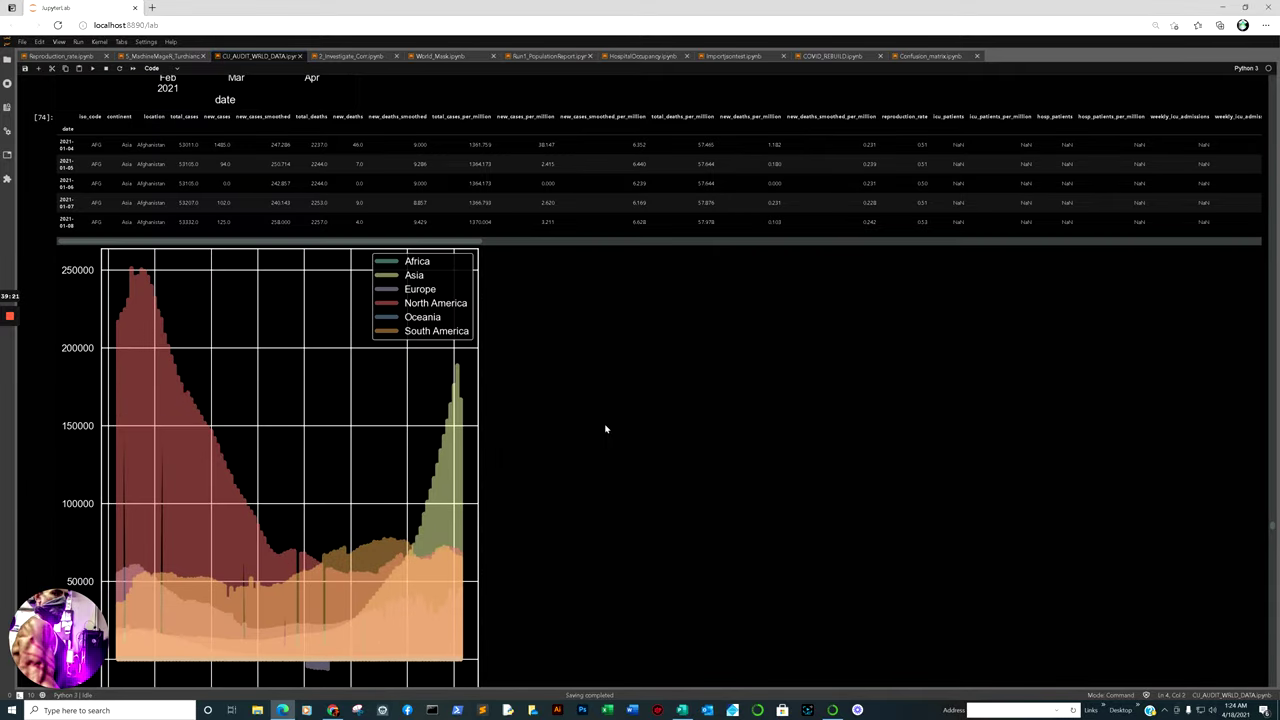
{"action": "scroll", "coordinate": [614, 306], "scroll_direction": "down", "scroll_amount": 7}
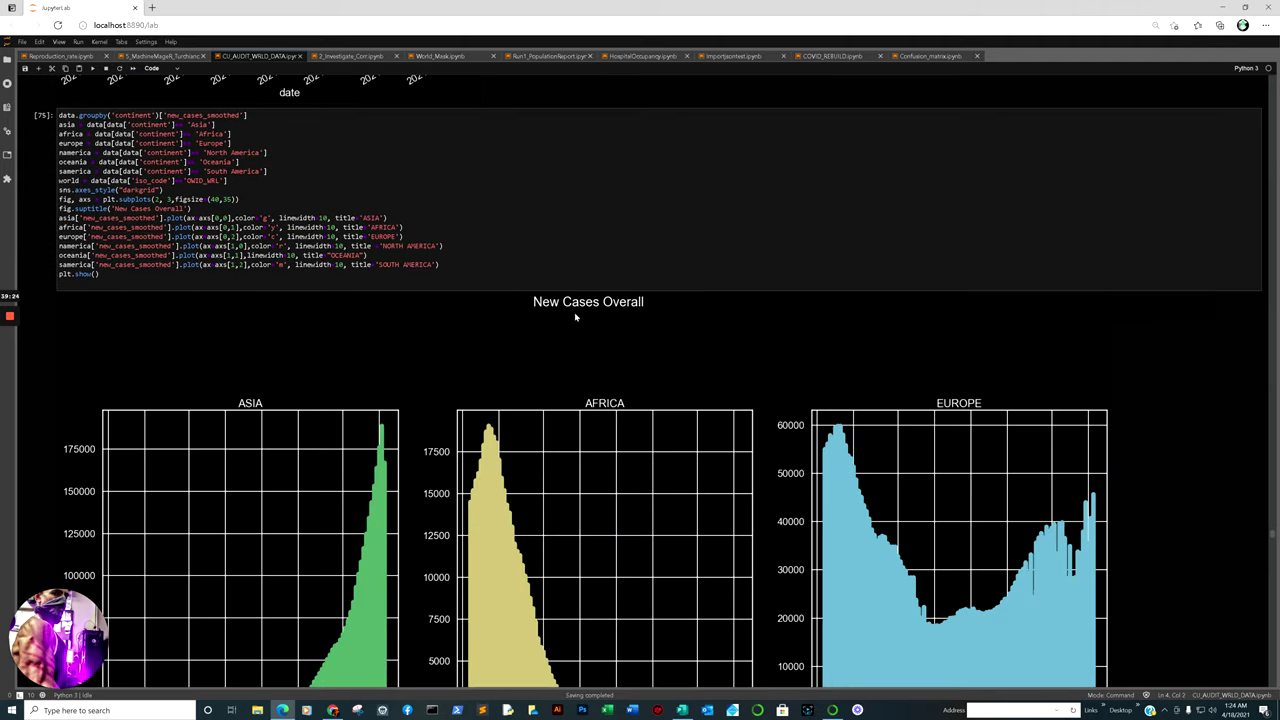
{"action": "scroll", "coordinate": [630, 288], "scroll_direction": "down", "scroll_amount": 2}
{"action": "scroll", "coordinate": [632, 289], "scroll_direction": "down", "scroll_amount": 20}
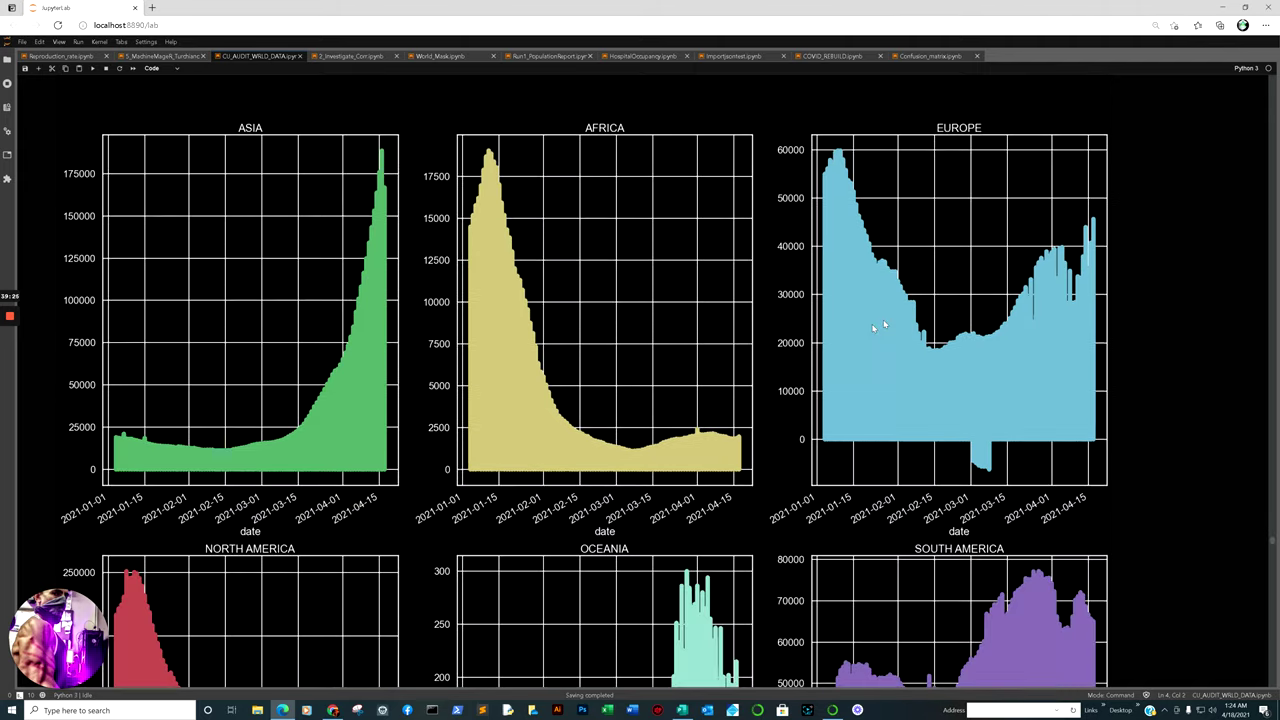
{"action": "scroll", "coordinate": [784, 333], "scroll_direction": "down", "scroll_amount": 20}
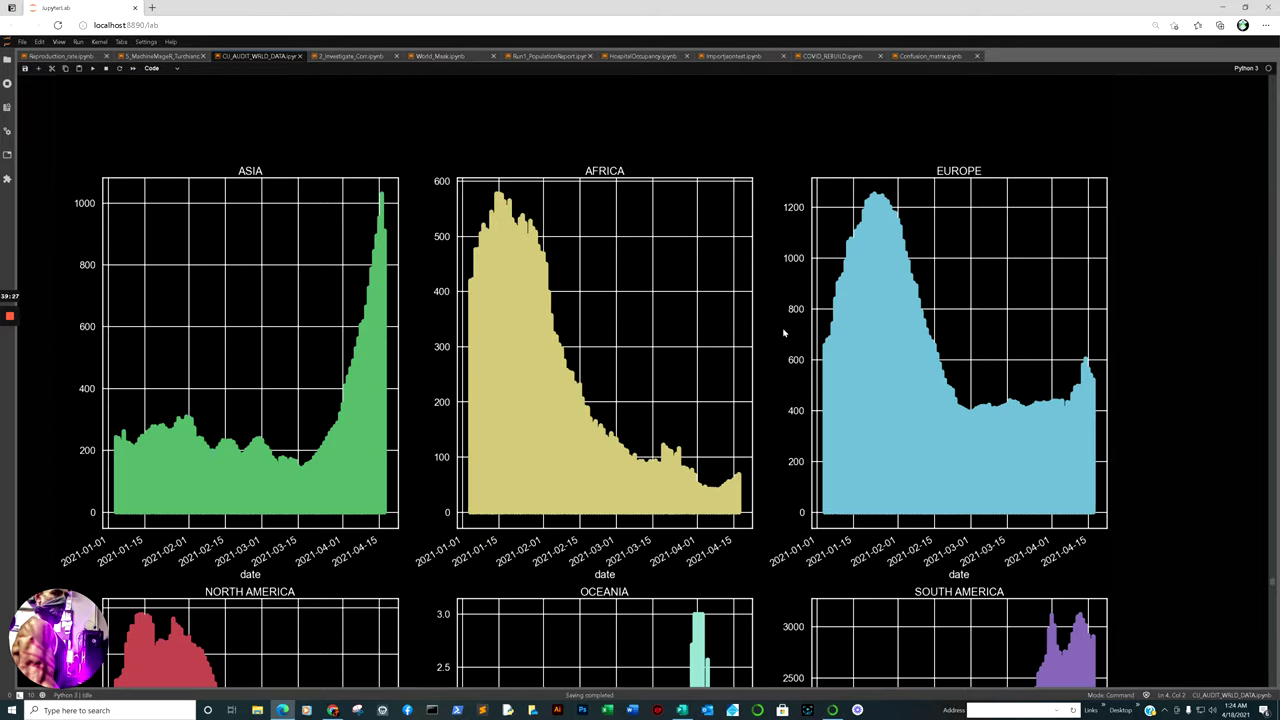
{"action": "scroll", "coordinate": [782, 323], "scroll_direction": "down", "scroll_amount": 20}
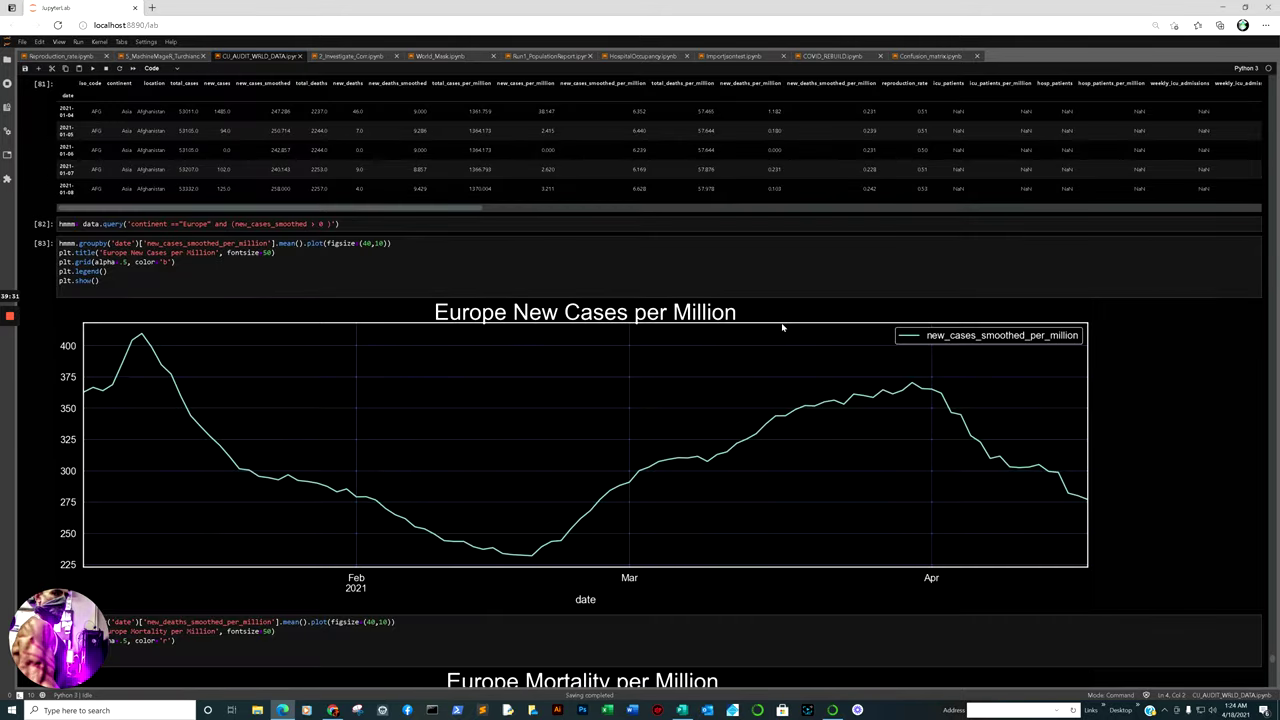
{"action": "scroll", "coordinate": [752, 305], "scroll_direction": "up", "scroll_amount": 4}
{"action": "scroll", "coordinate": [753, 304], "scroll_direction": "down", "scroll_amount": 1}
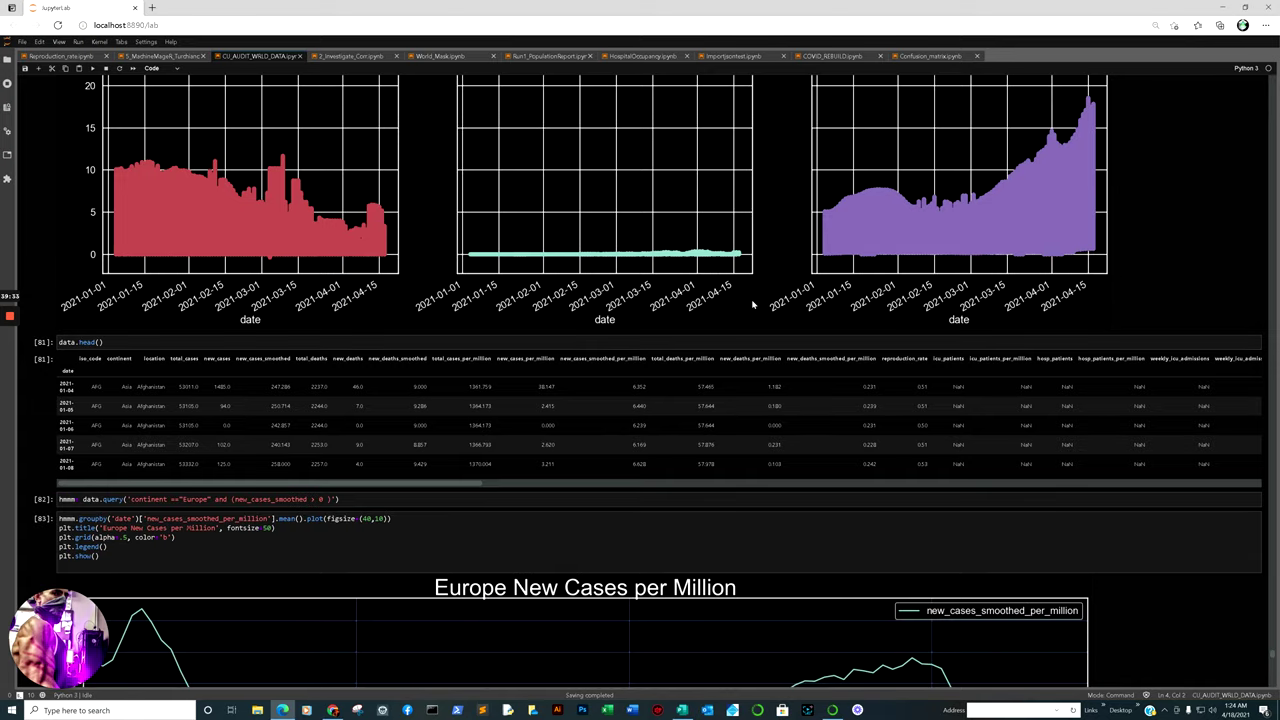
- Review the Europe cases and mortality charts, then switch to 2_Investigate_Corr.ipynb's World correlation heatmap
{"action": "scroll", "coordinate": [757, 303], "scroll_direction": "down", "scroll_amount": 3}
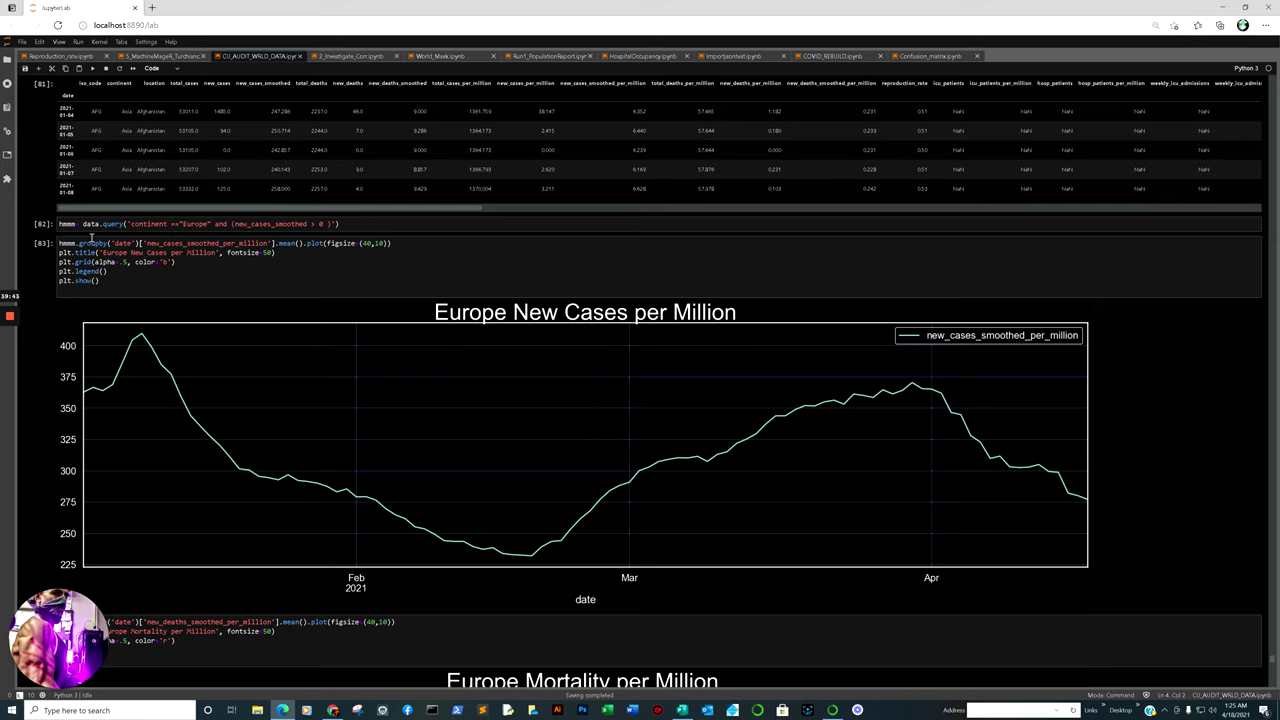
{"action": "scroll", "coordinate": [807, 330], "scroll_direction": "down", "scroll_amount": 3}
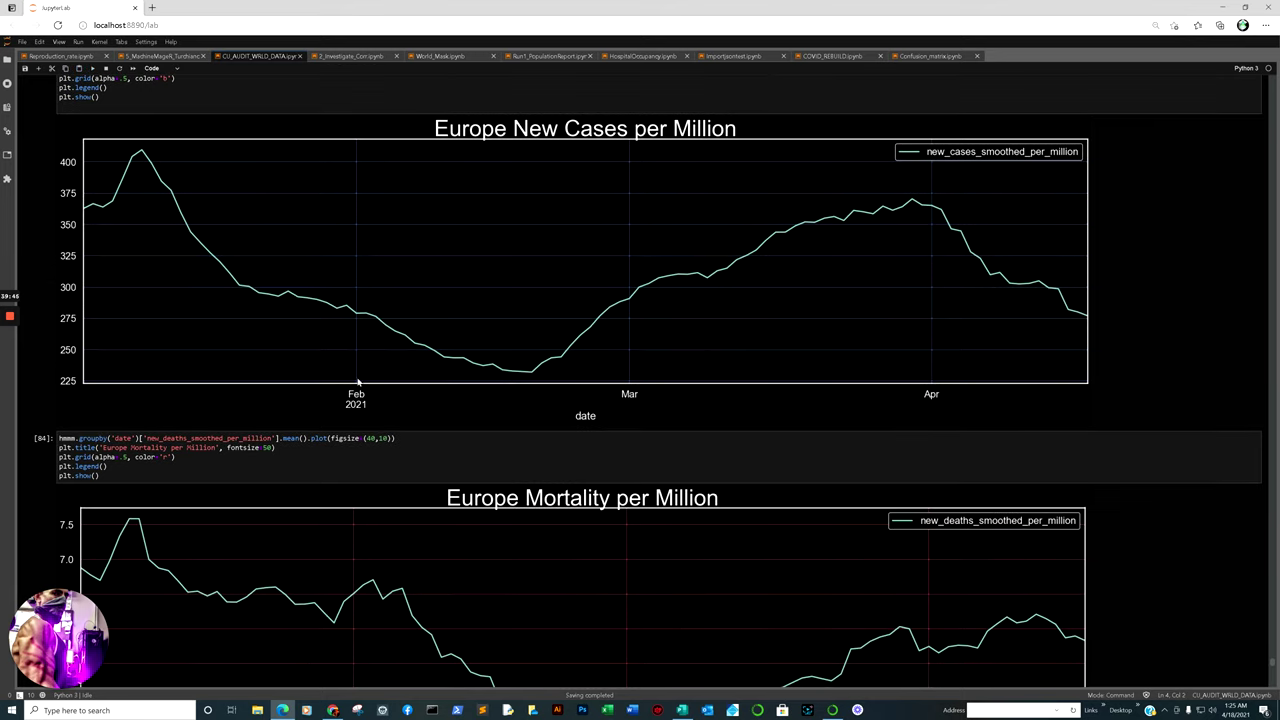
{"action": "scroll", "coordinate": [922, 372], "scroll_direction": "down", "scroll_amount": 4}
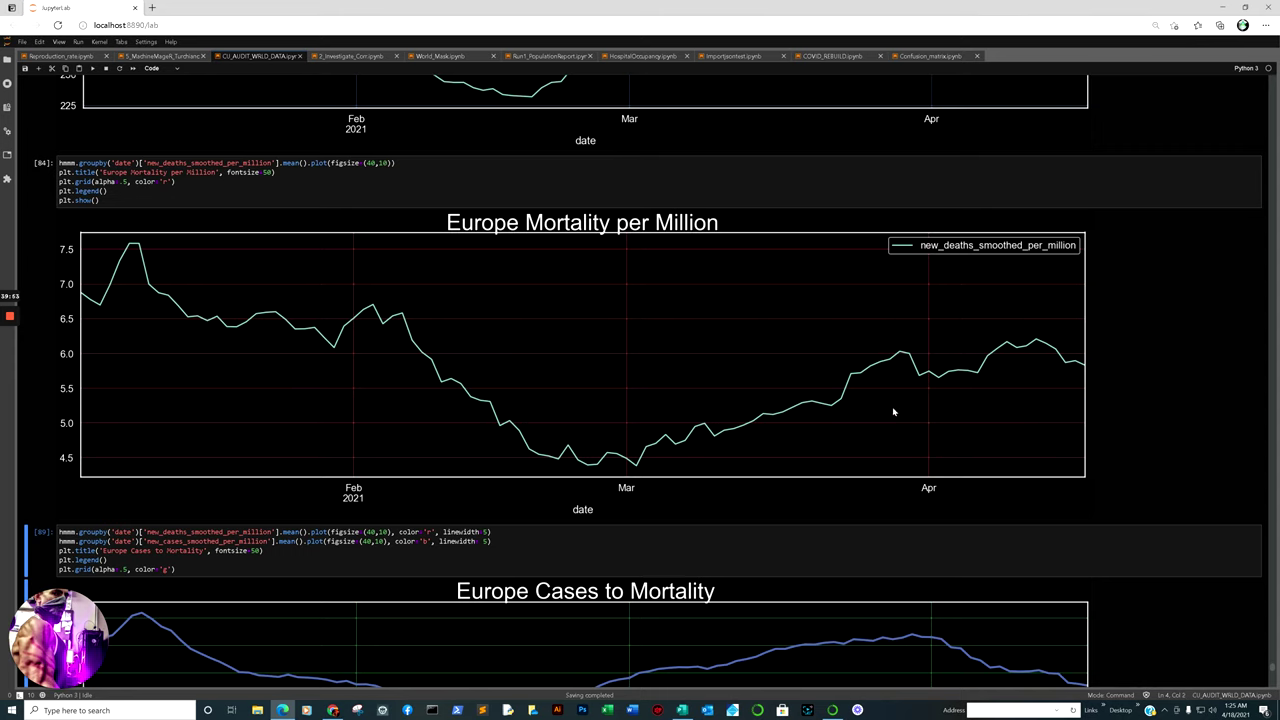
{"action": "scroll", "coordinate": [921, 389], "scroll_direction": "down", "scroll_amount": 4}
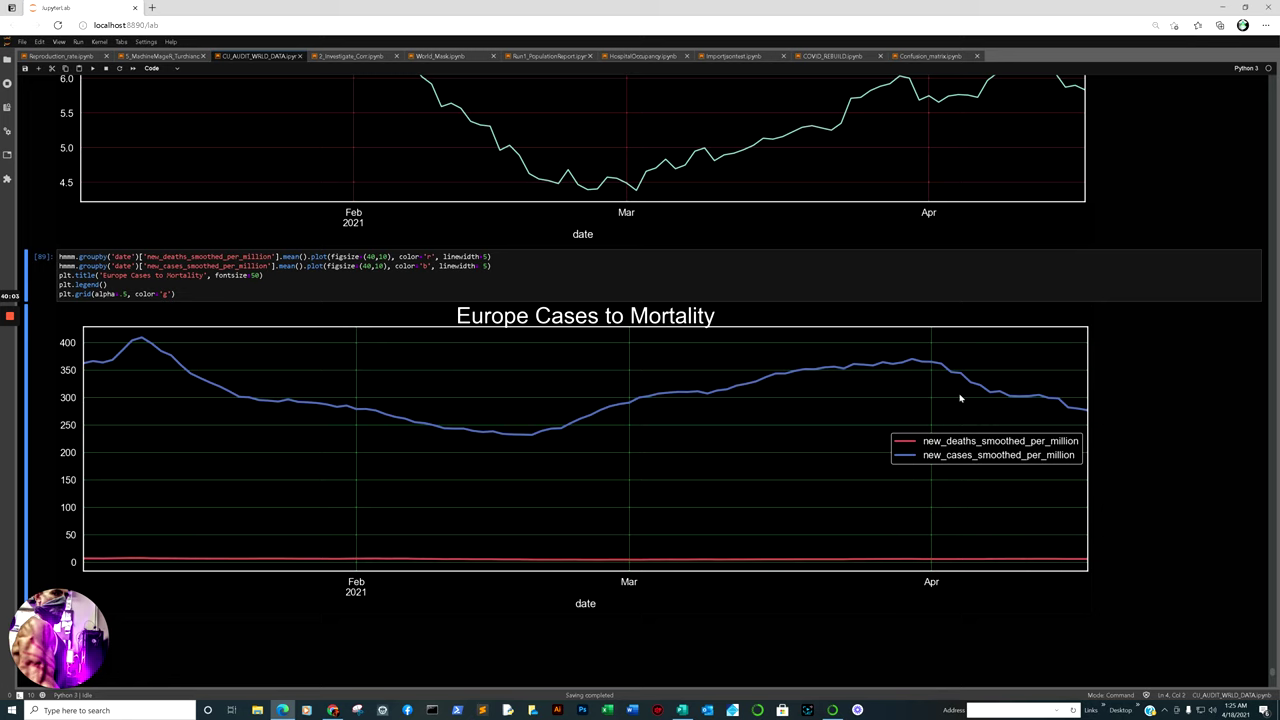
{"action": "scroll", "coordinate": [961, 401], "scroll_direction": "down", "scroll_amount": 1}
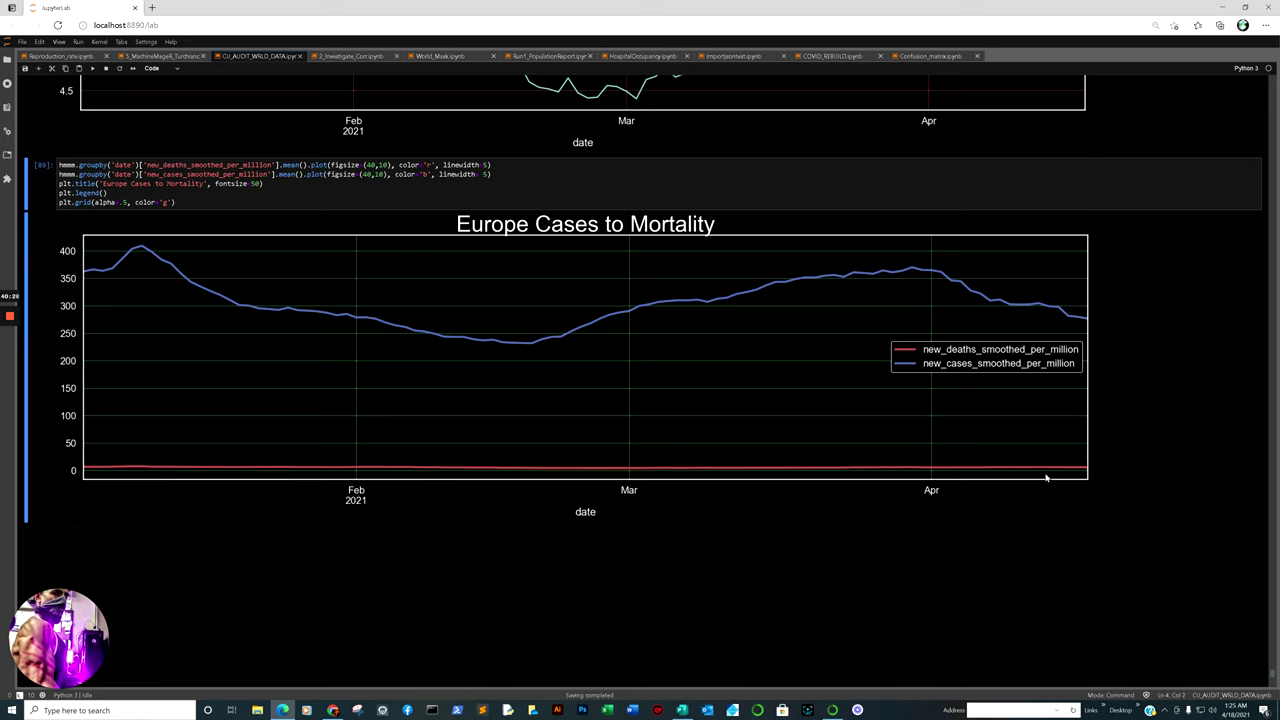
{"action": "left_click", "coordinate": [341, 55]}
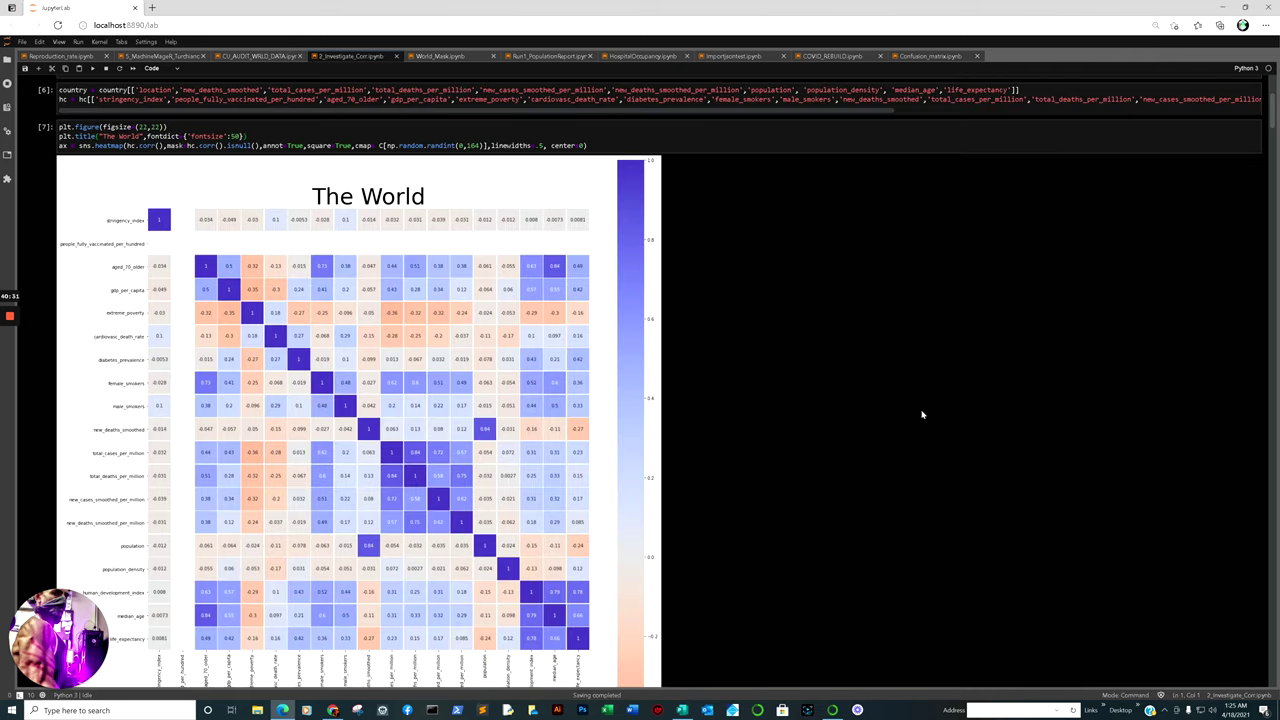
{"action": "scroll", "coordinate": [543, 270], "scroll_direction": "down", "scroll_amount": 1}
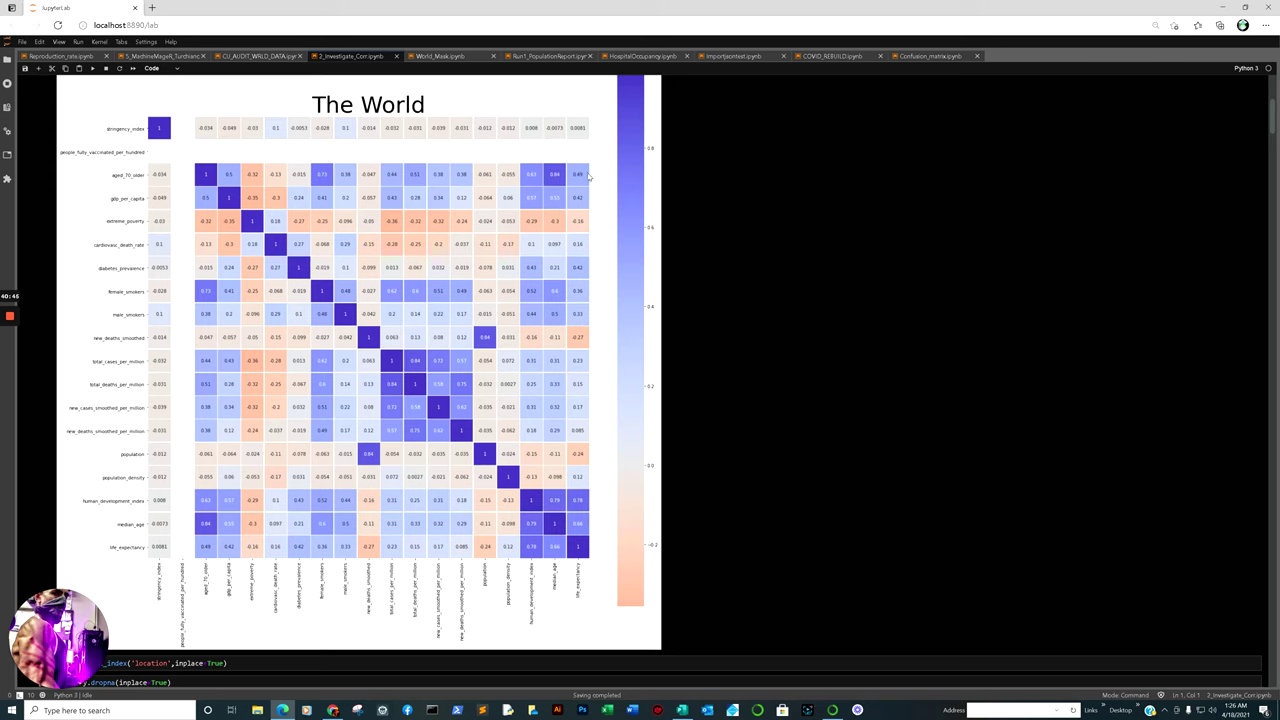
{"action": "scroll", "coordinate": [589, 176], "scroll_direction": "up", "scroll_amount": 2}
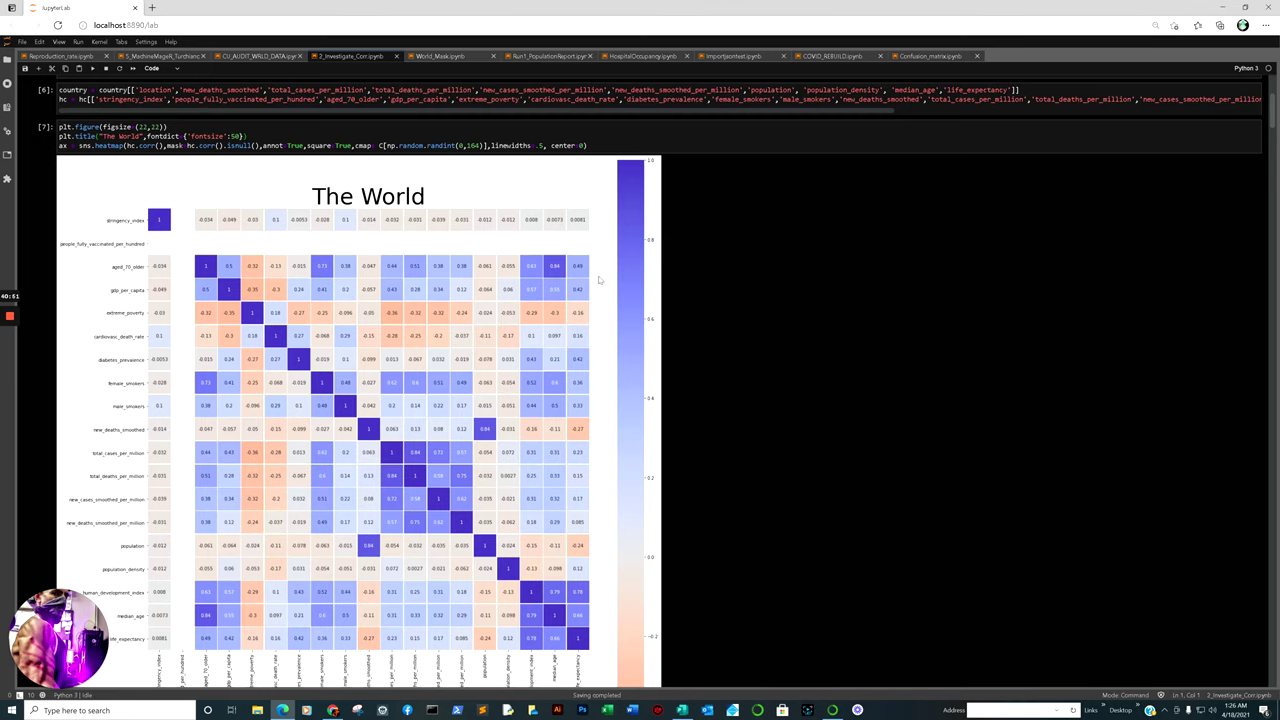
{"action": "scroll", "coordinate": [618, 198], "scroll_direction": "down", "scroll_amount": 2}
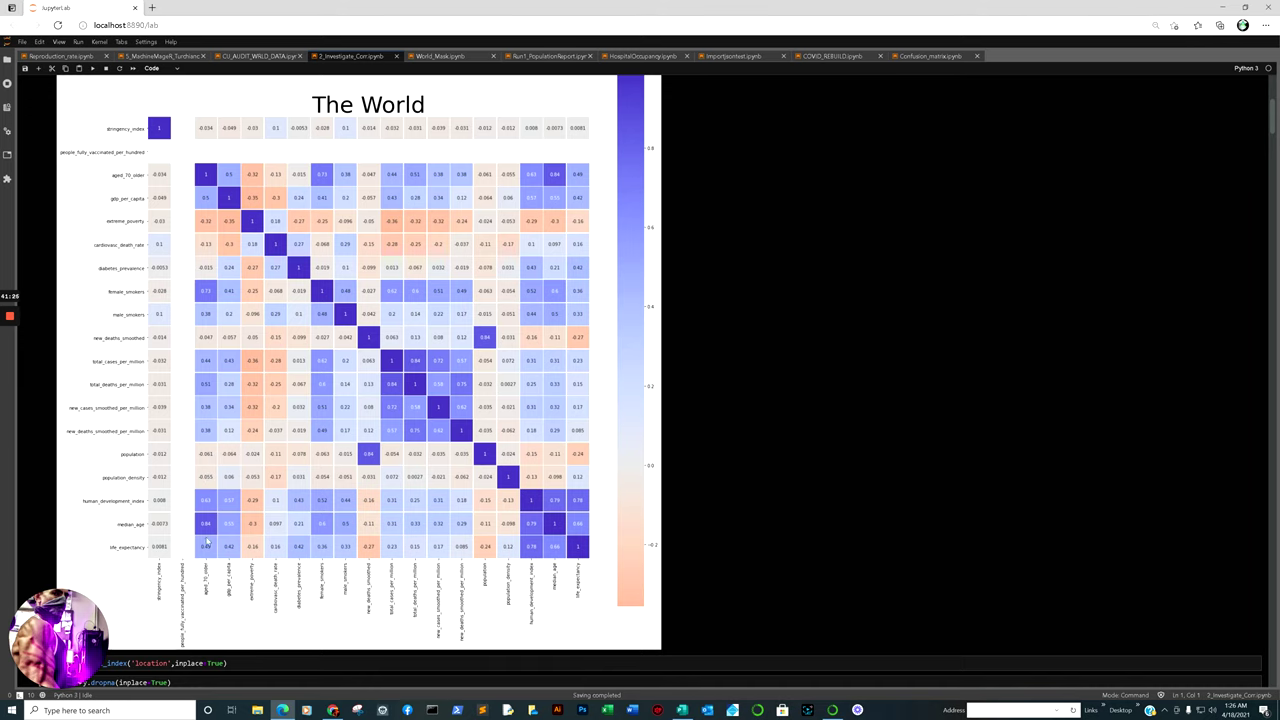
{"action": "scroll", "coordinate": [218, 326], "scroll_direction": "down", "scroll_amount": 2}
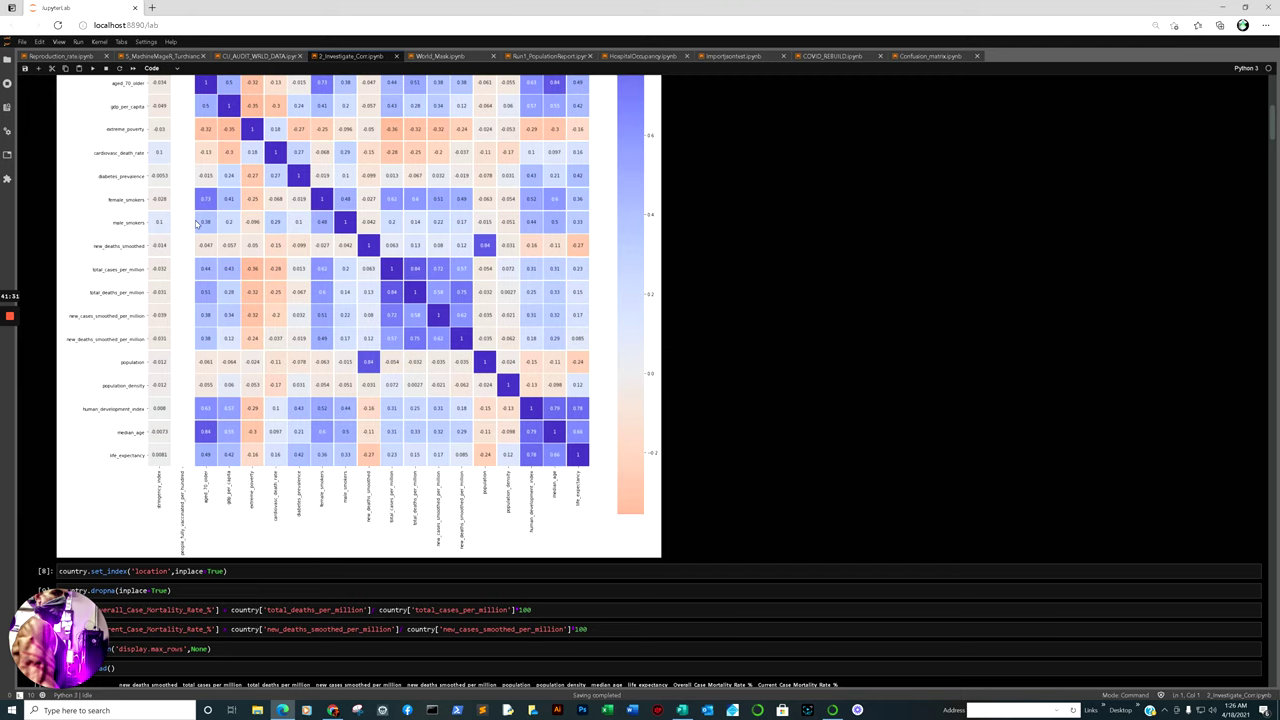
{"action": "scroll", "coordinate": [204, 238], "scroll_direction": "up", "scroll_amount": 2}
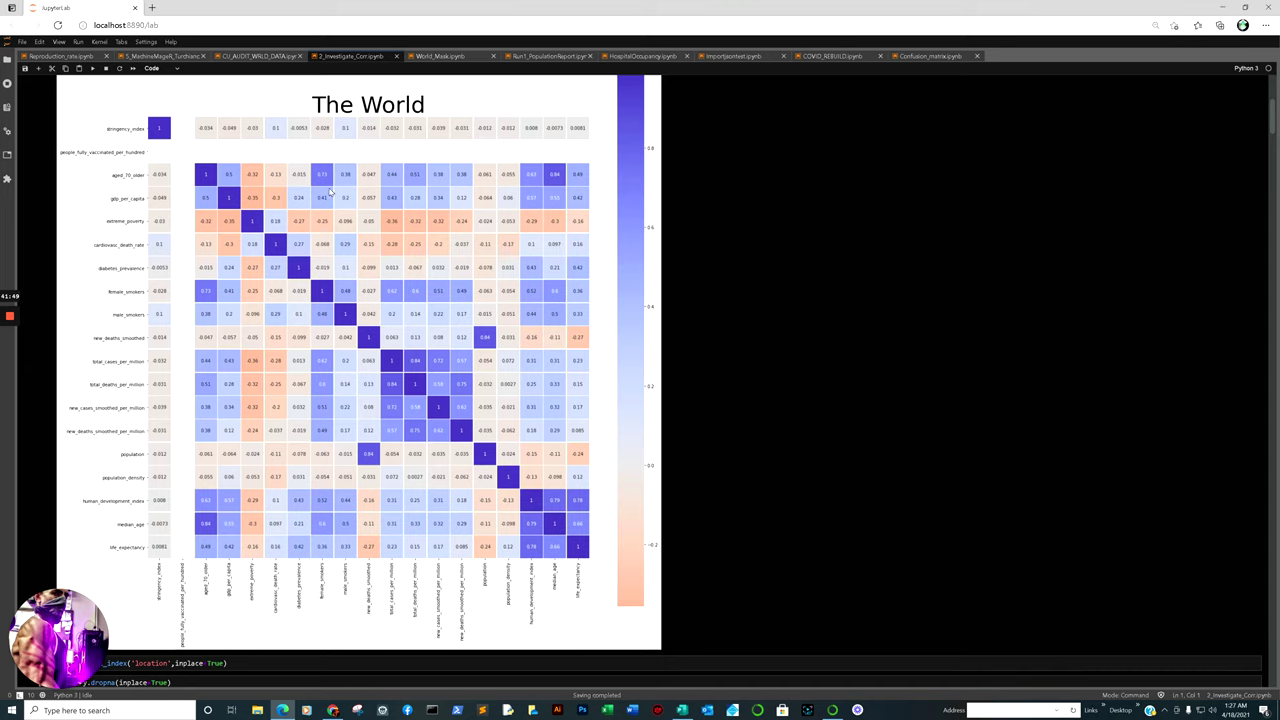
{"action": "scroll", "coordinate": [330, 192], "scroll_direction": "down", "scroll_amount": 15}
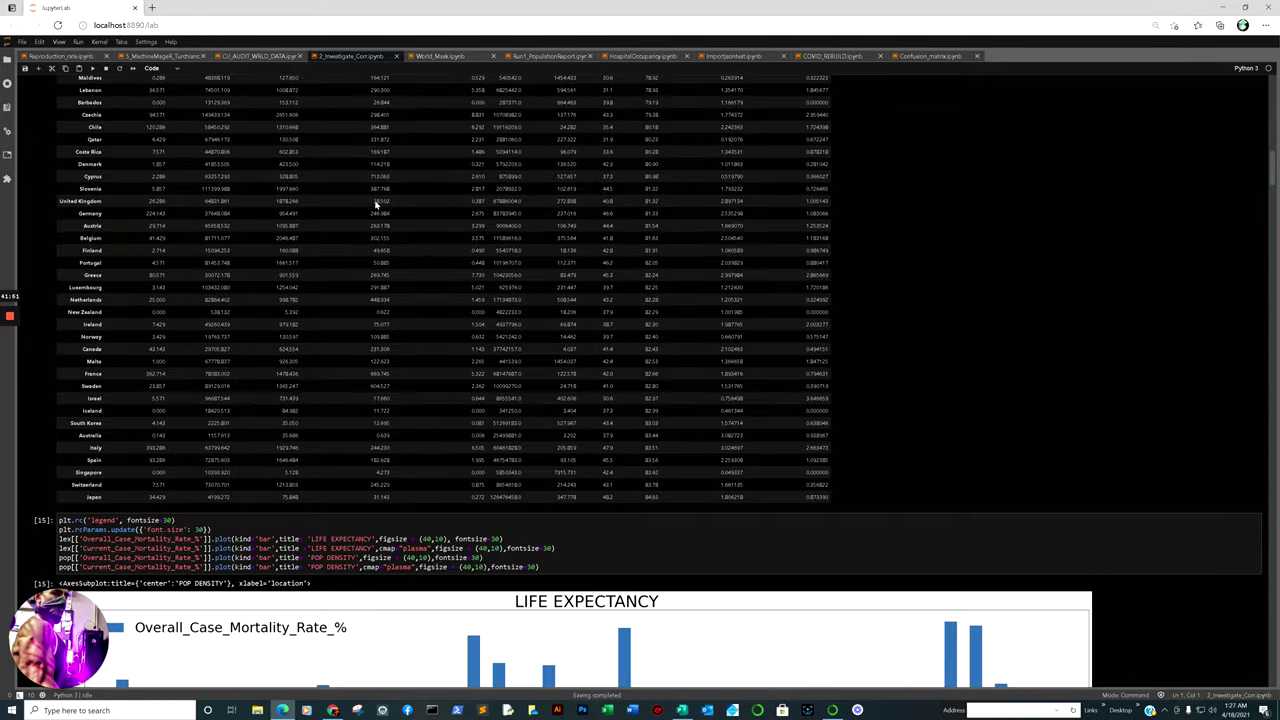
- Scroll past the bar charts and hxx country table to cell [28]'s histogram of sampled means
{"action": "scroll", "coordinate": [376, 204], "scroll_direction": "down", "scroll_amount": 5}
{"action": "scroll", "coordinate": [671, 217], "scroll_direction": "down", "scroll_amount": 15}
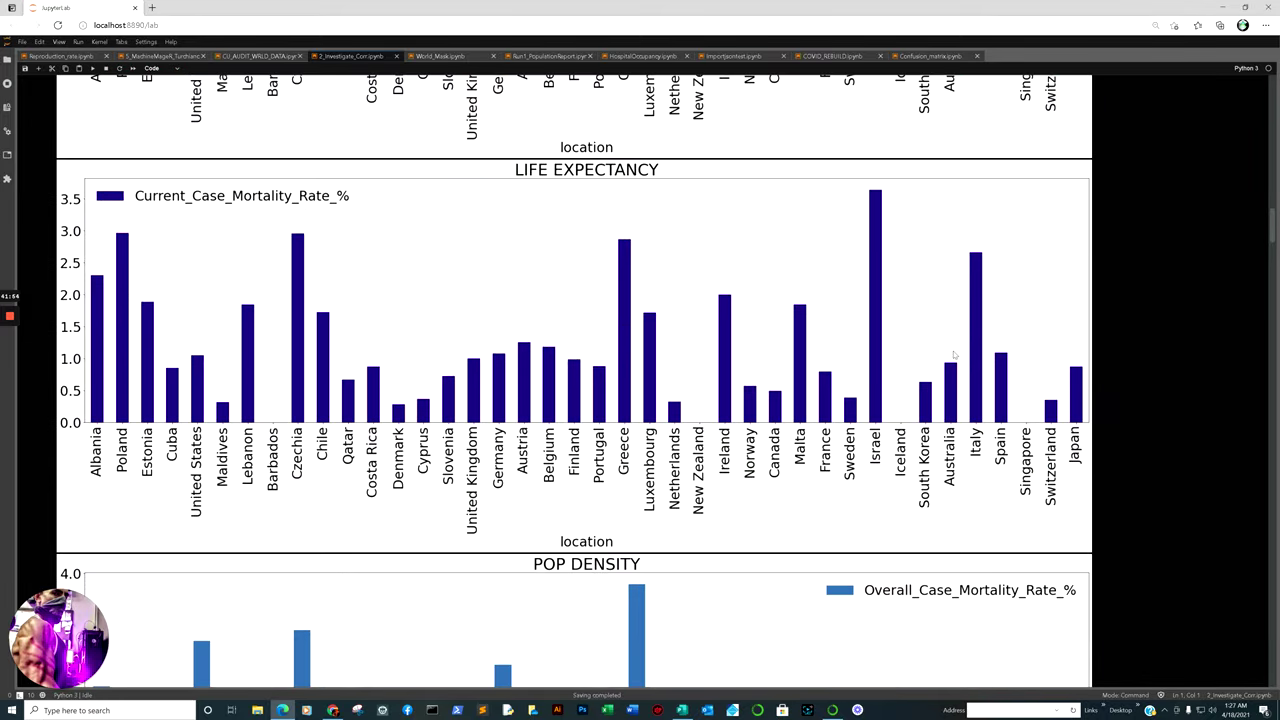
{"action": "scroll", "coordinate": [827, 343], "scroll_direction": "down", "scroll_amount": 20}
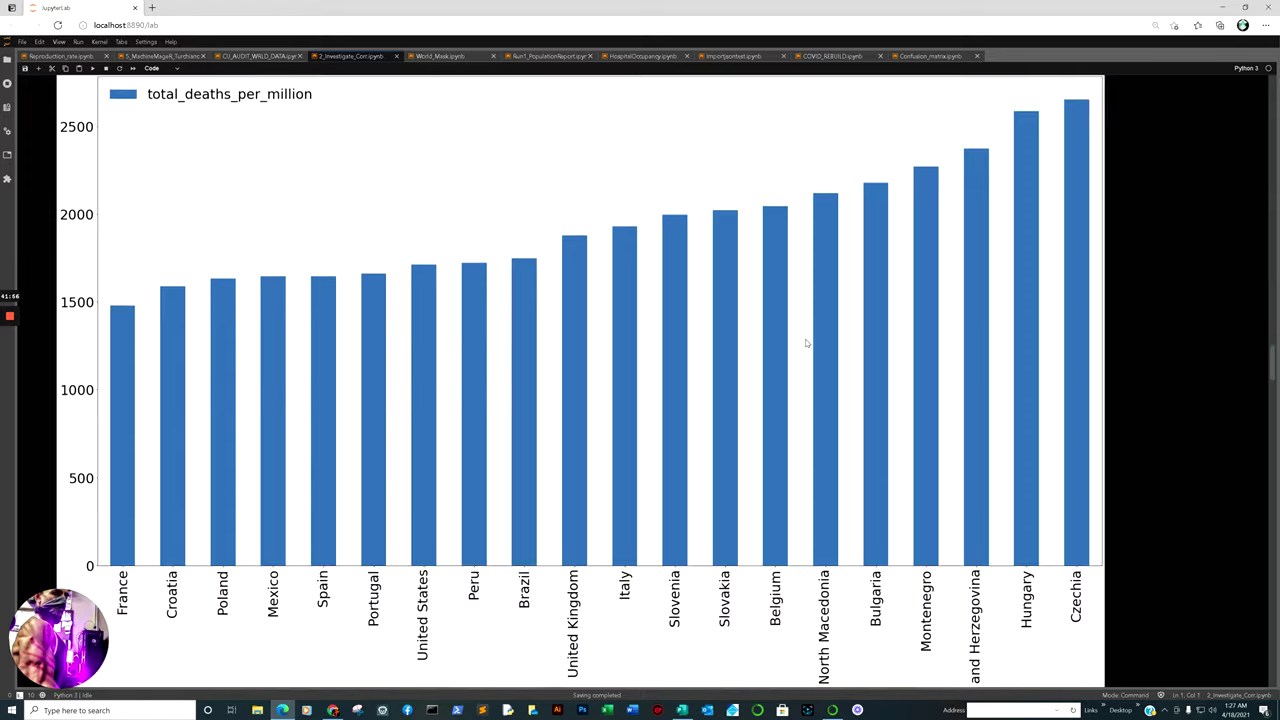
{"action": "scroll", "coordinate": [805, 343], "scroll_direction": "down", "scroll_amount": 10}
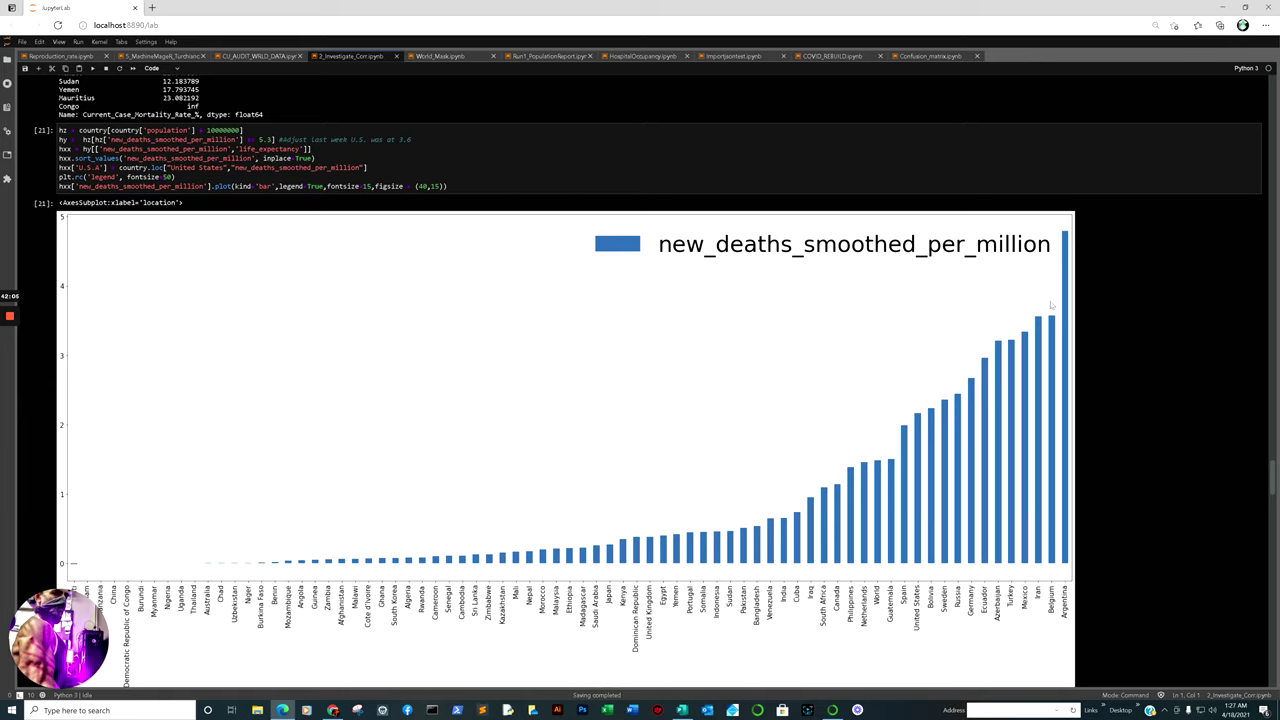
{"action": "scroll", "coordinate": [781, 511], "scroll_direction": "down", "scroll_amount": 10}
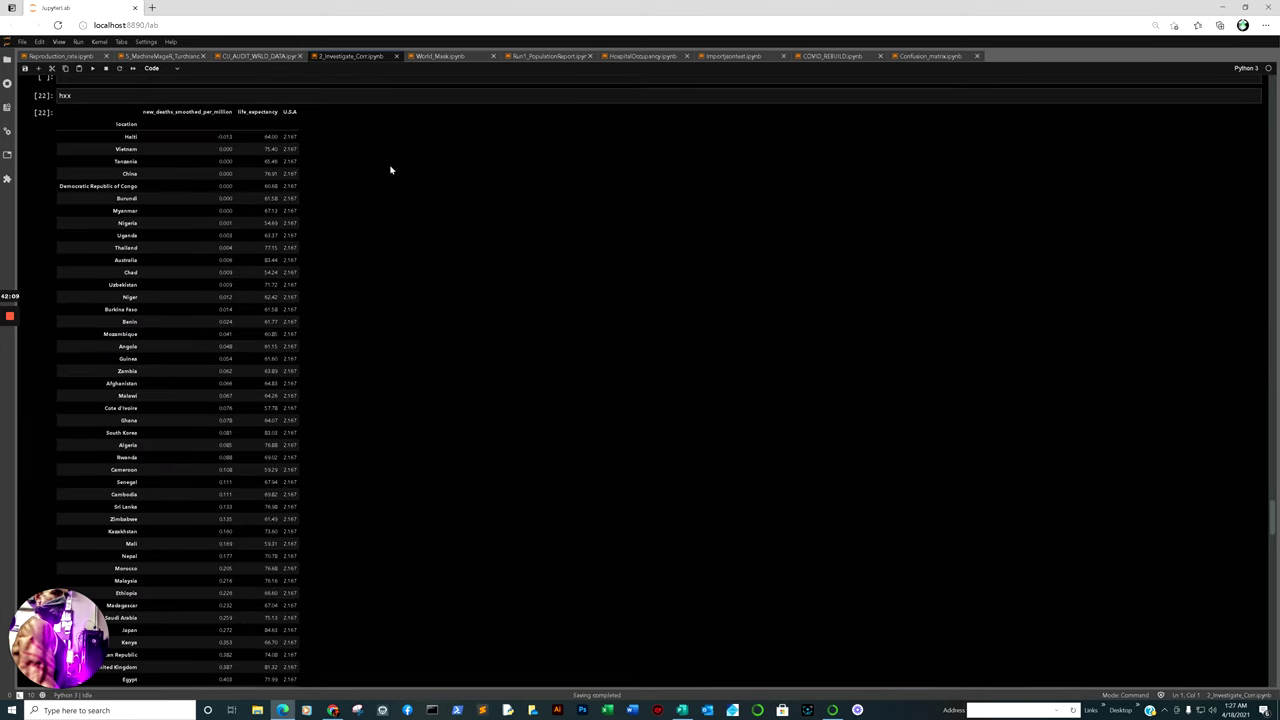
{"action": "scroll", "coordinate": [391, 172], "scroll_direction": "up", "scroll_amount": 3}
{"action": "scroll", "coordinate": [372, 200], "scroll_direction": "down", "scroll_amount": 7}
{"action": "scroll", "coordinate": [408, 242], "scroll_direction": "down", "scroll_amount": 5}
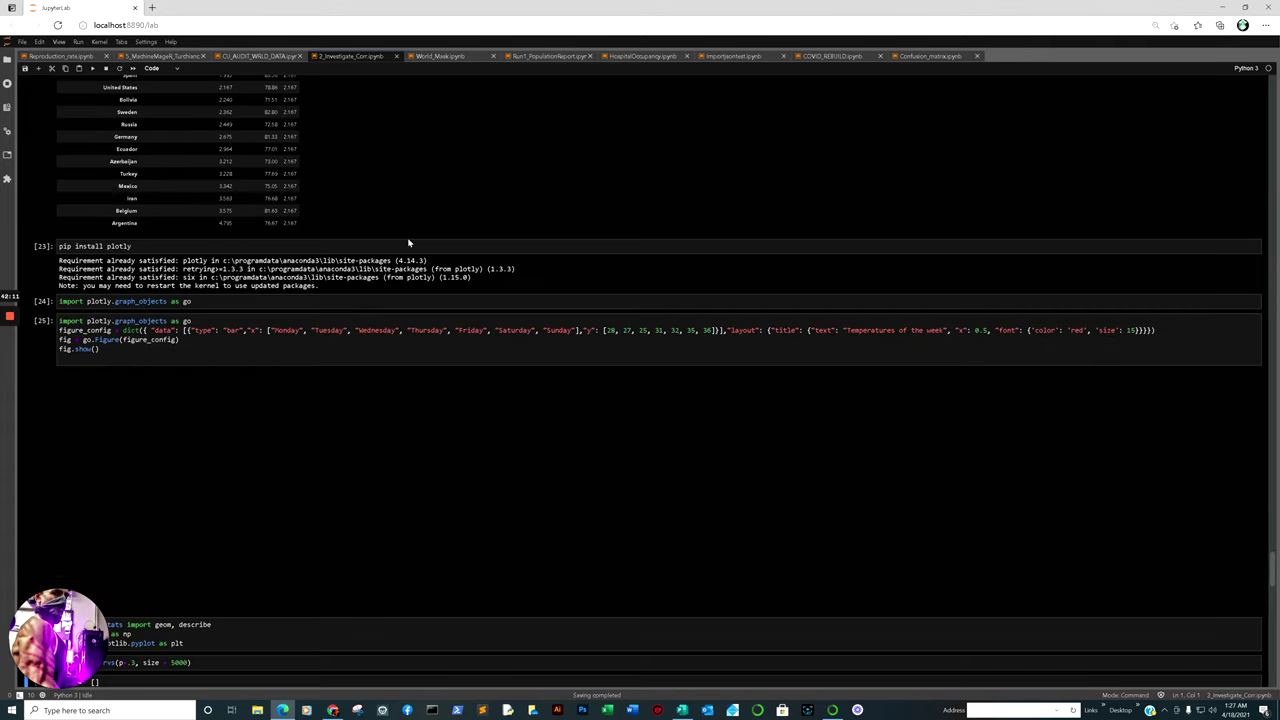
{"action": "scroll", "coordinate": [511, 234], "scroll_direction": "down", "scroll_amount": 5}
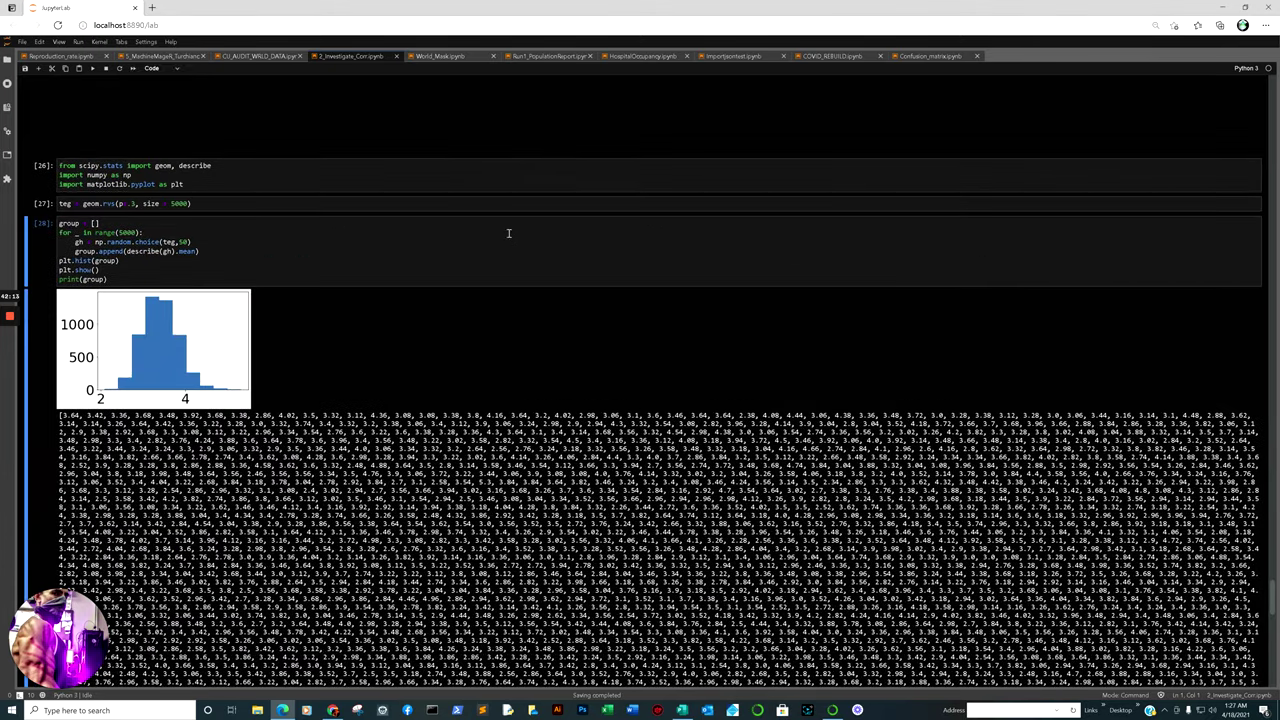
{"action": "scroll", "coordinate": [685, 368], "scroll_direction": "down", "scroll_amount": 3}
{"action": "scroll", "coordinate": [560, 398], "scroll_direction": "up", "scroll_amount": 3}
{"action": "scroll", "coordinate": [331, 286], "scroll_direction": "up", "scroll_amount": 5}
- Switch to World_Mask.ipynb and scroll to the per-country horizontal facial_coverings bar chart
{"action": "left_click", "coordinate": [435, 57]}
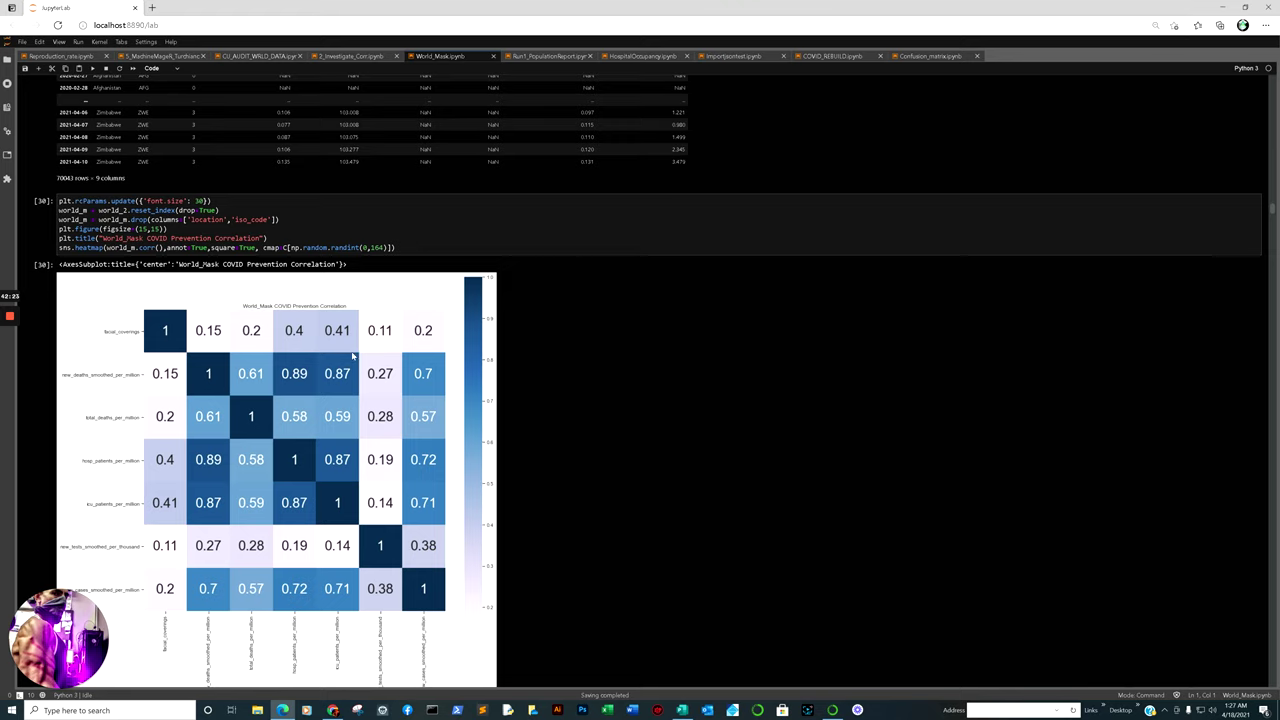
{"action": "scroll", "coordinate": [352, 356], "scroll_direction": "down", "scroll_amount": 15}
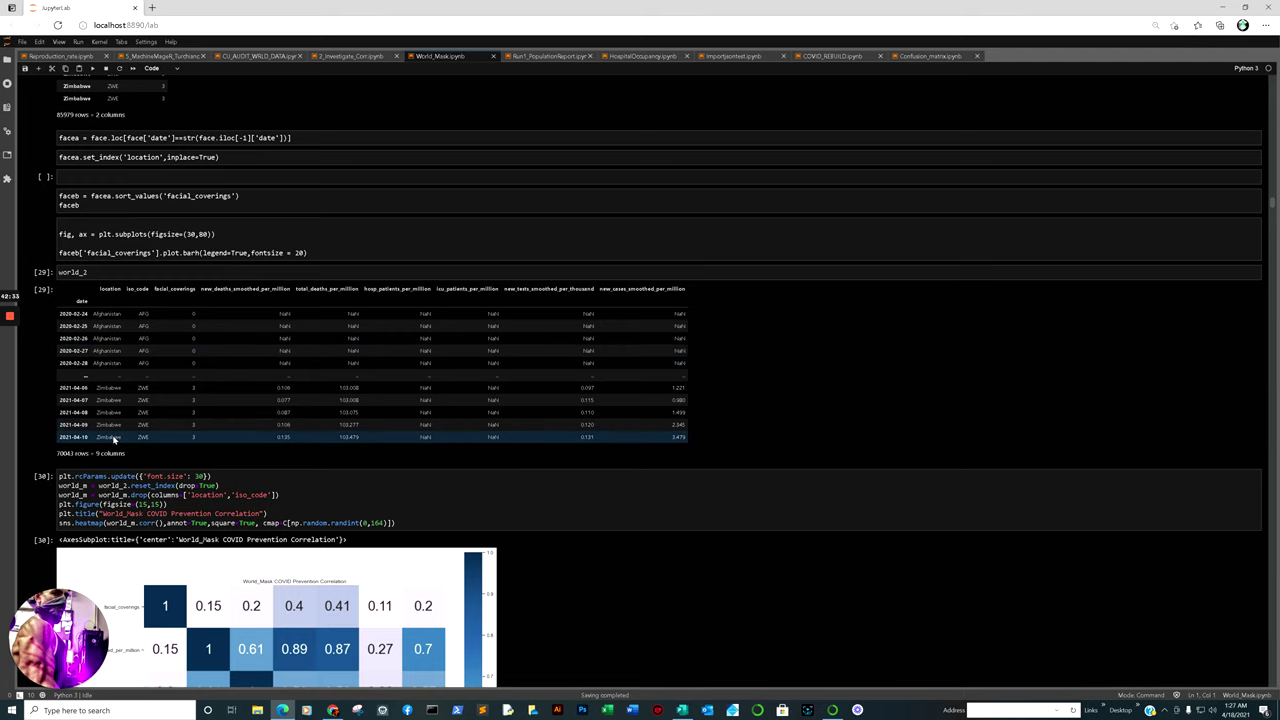
{"action": "scroll", "coordinate": [114, 440], "scroll_direction": "up", "scroll_amount": 8}
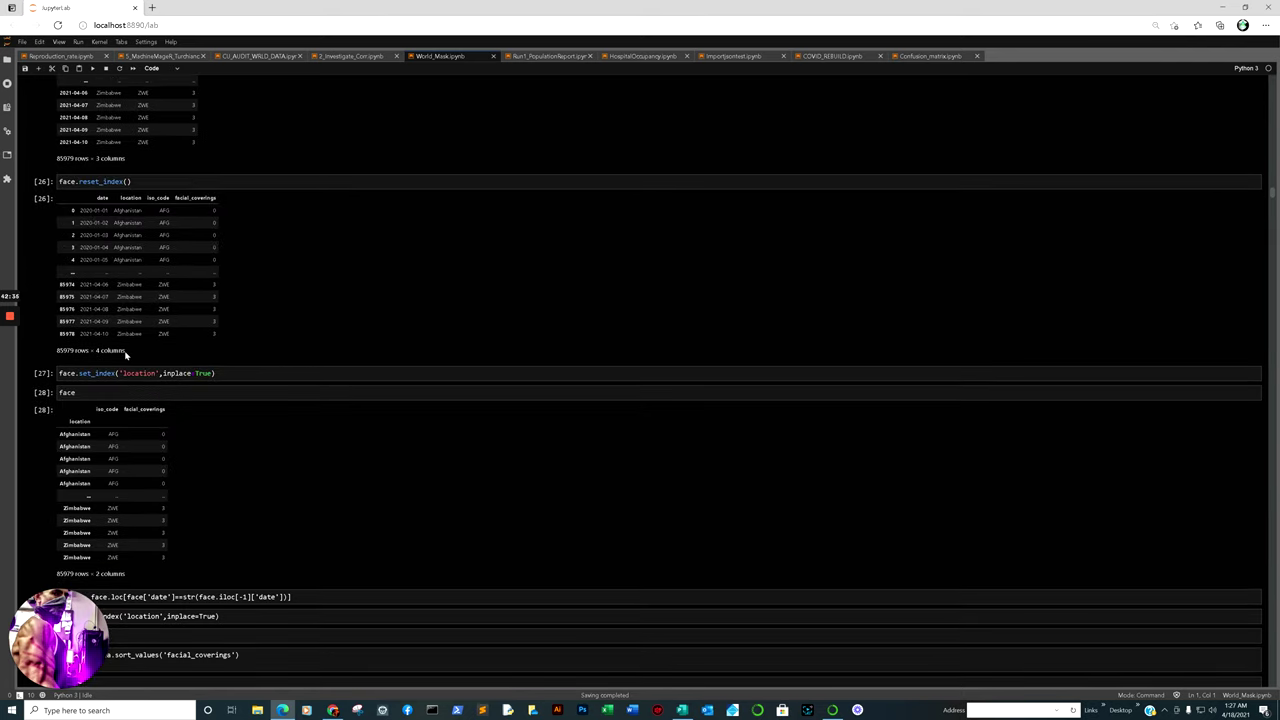
{"action": "scroll", "coordinate": [124, 340], "scroll_direction": "up", "scroll_amount": 3}
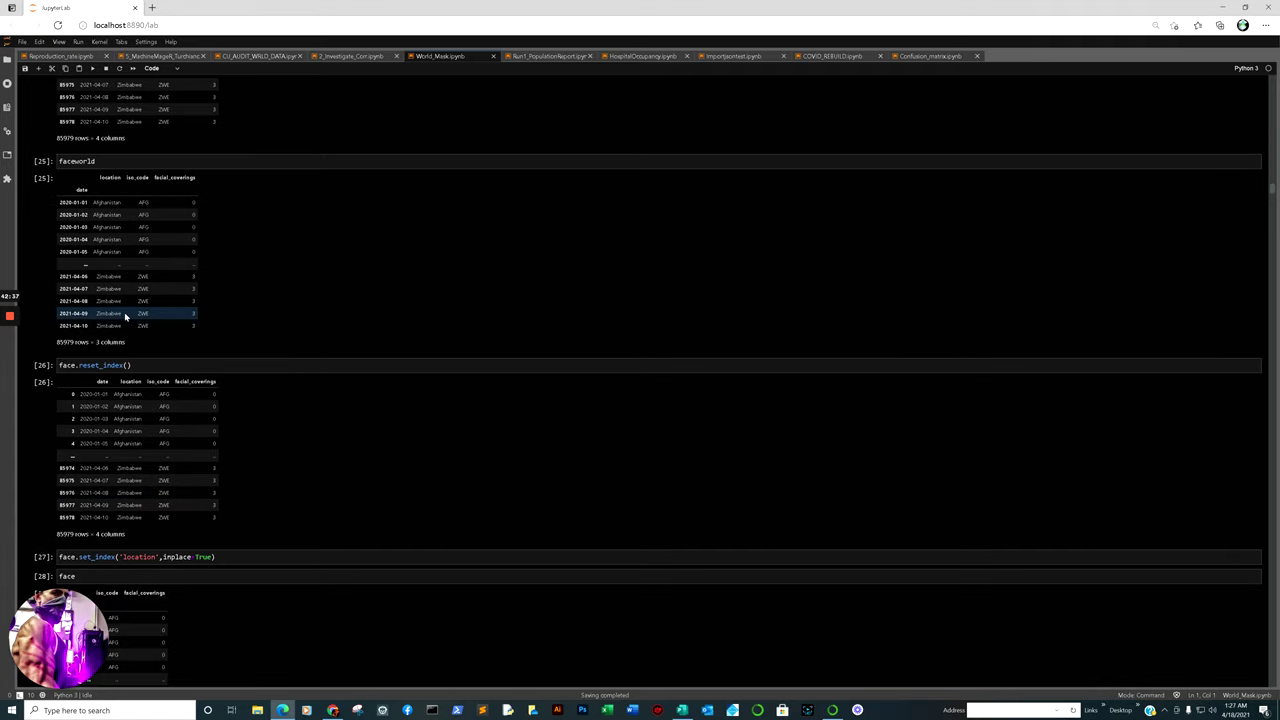
{"action": "scroll", "coordinate": [130, 312], "scroll_direction": "up", "scroll_amount": 4}
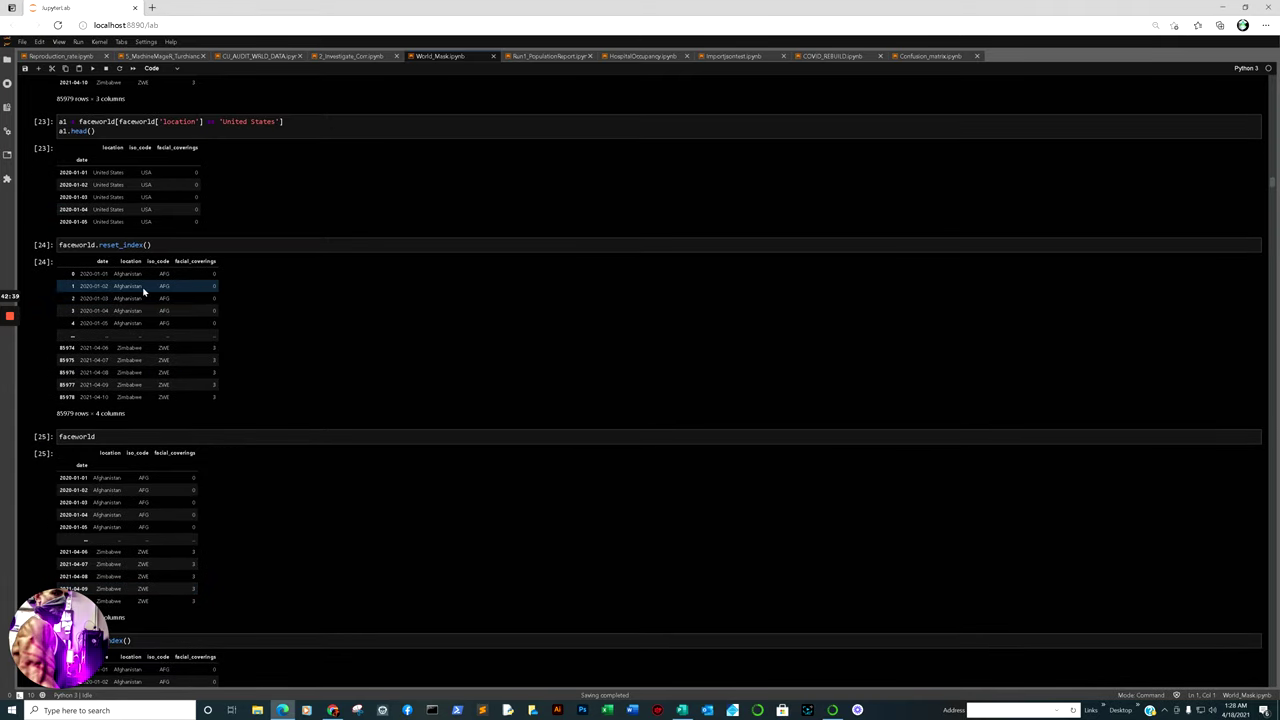
{"action": "scroll", "coordinate": [120, 291], "scroll_direction": "up", "scroll_amount": 1}
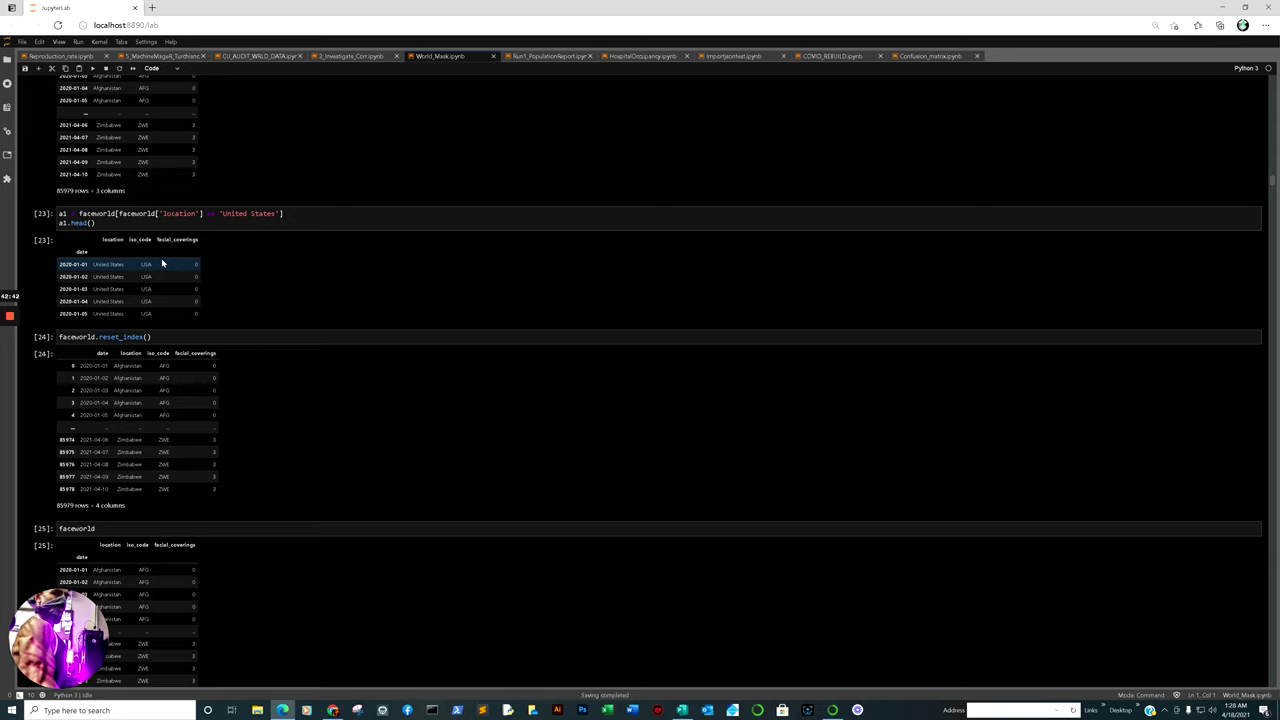
{"action": "scroll", "coordinate": [161, 260], "scroll_direction": "up", "scroll_amount": 1}
{"action": "scroll", "coordinate": [415, 468], "scroll_direction": "down", "scroll_amount": 20}
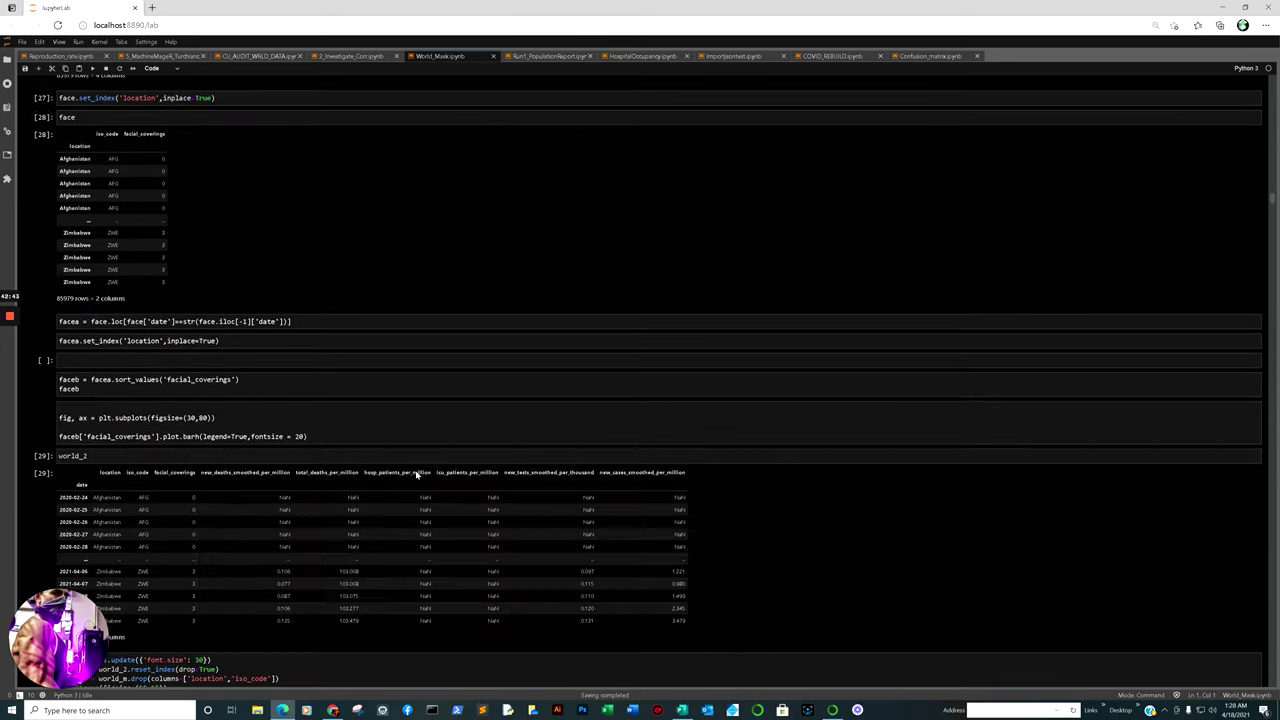
{"action": "scroll", "coordinate": [416, 475], "scroll_direction": "down", "scroll_amount": 5}
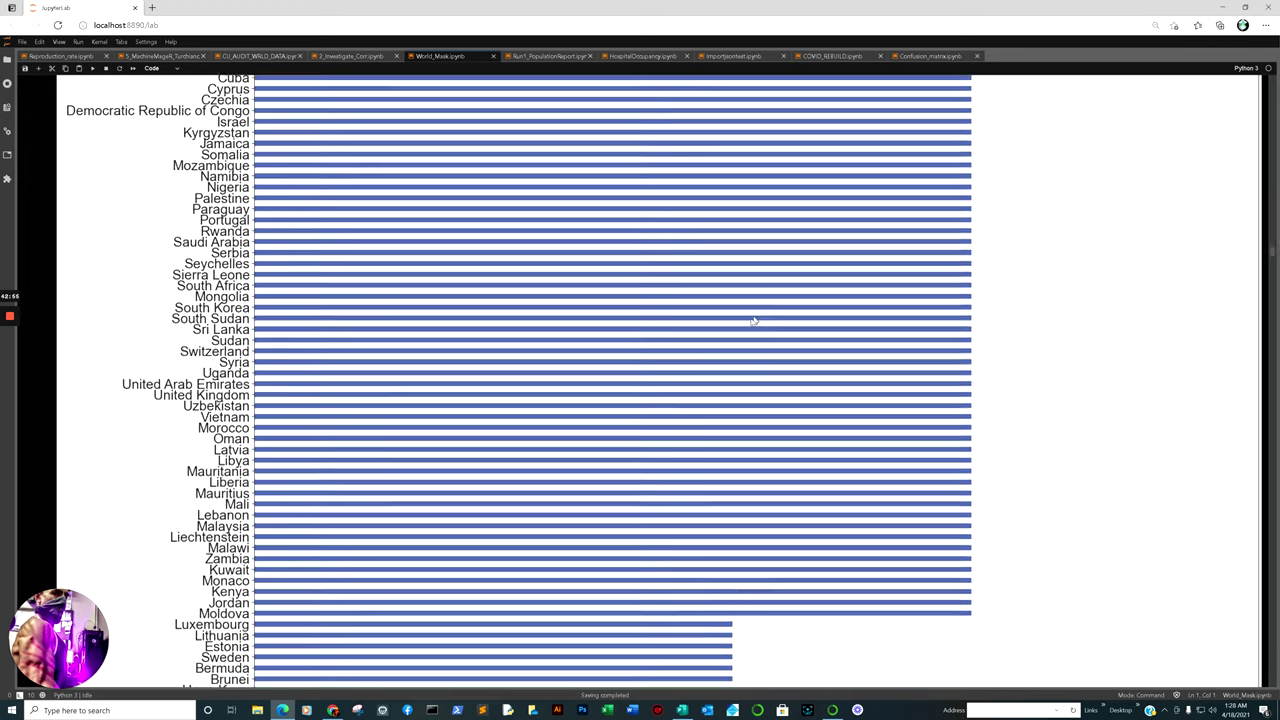
{"action": "scroll", "coordinate": [715, 322], "scroll_direction": "down", "scroll_amount": 4}
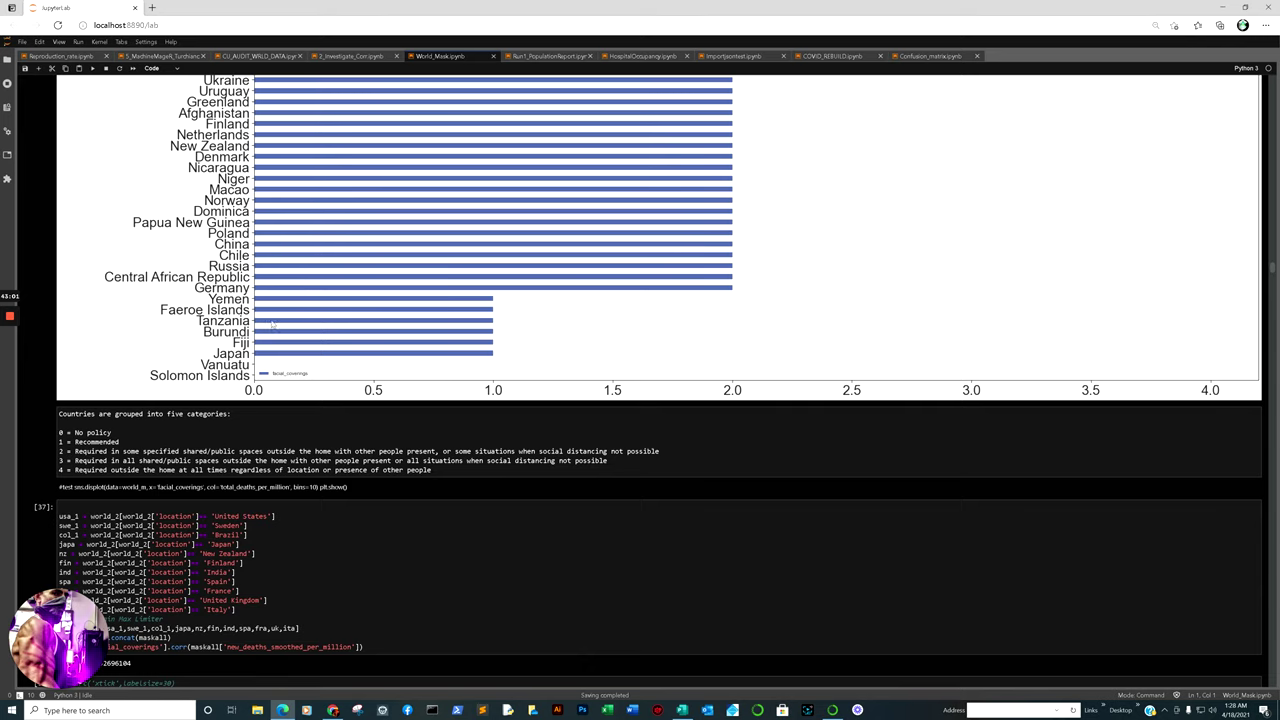
- Scroll through the facial_coverings bar chart to its x-axis and the five mask-policy category descriptions
{"action": "scroll", "coordinate": [327, 316], "scroll_direction": "up", "scroll_amount": 2}
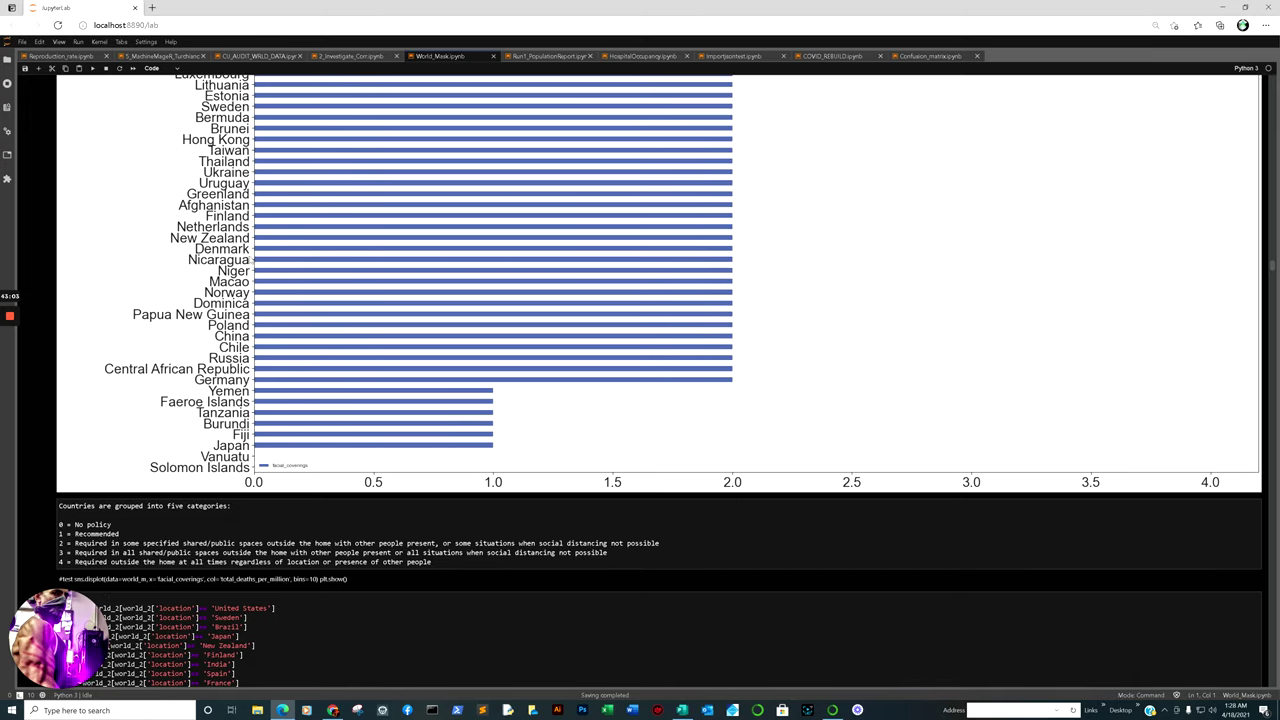
{"action": "scroll", "coordinate": [430, 204], "scroll_direction": "up", "scroll_amount": 2}
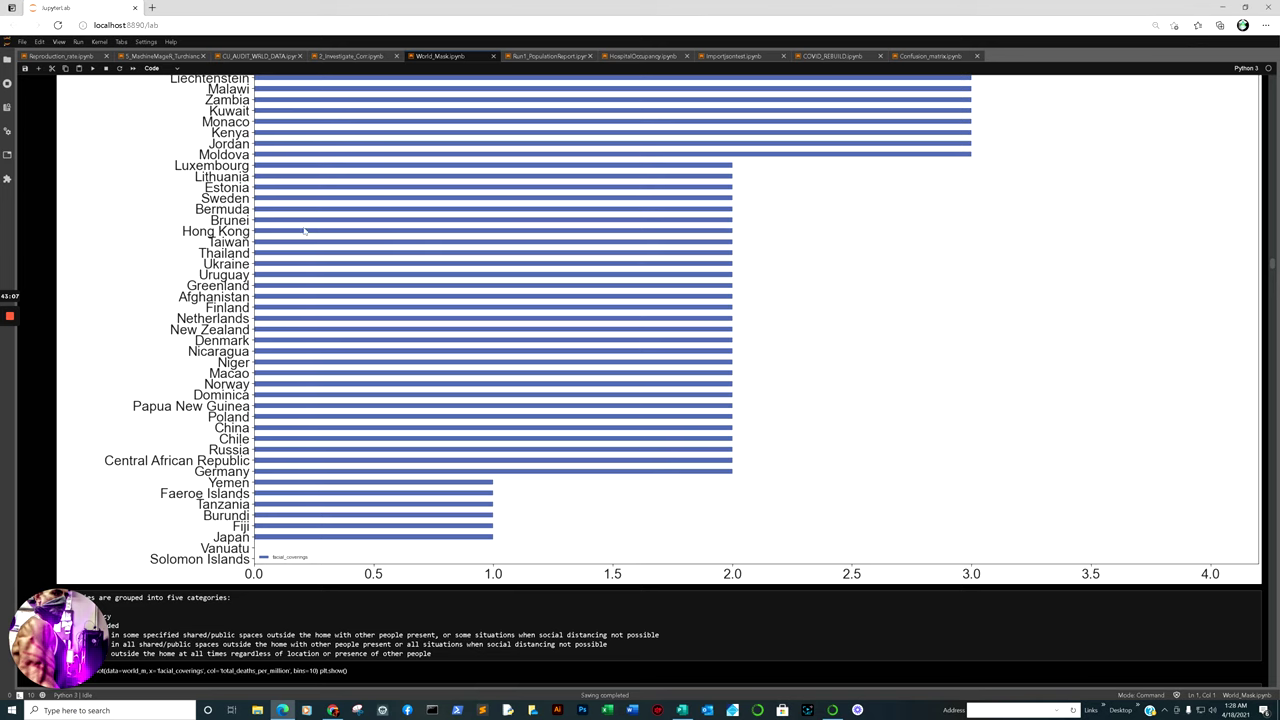
{"action": "scroll", "coordinate": [323, 441], "scroll_direction": "down", "scroll_amount": 8}
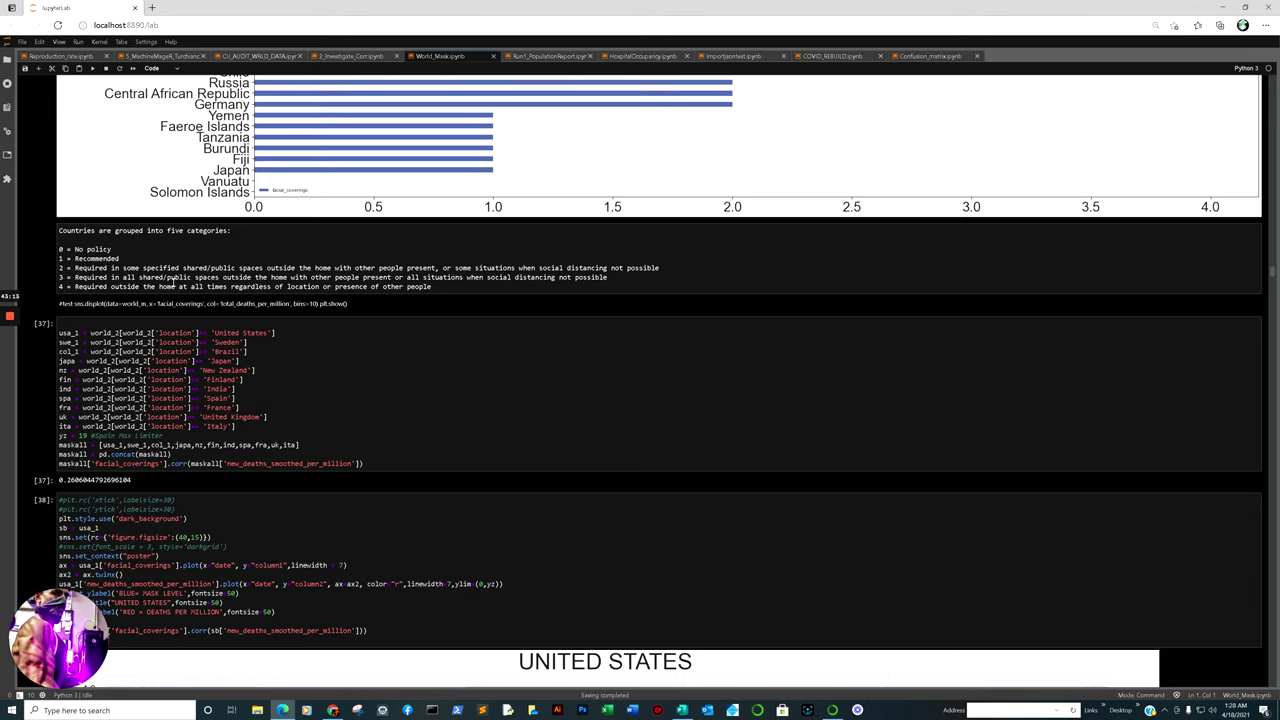
{"action": "scroll", "coordinate": [419, 323], "scroll_direction": "up", "scroll_amount": 12}
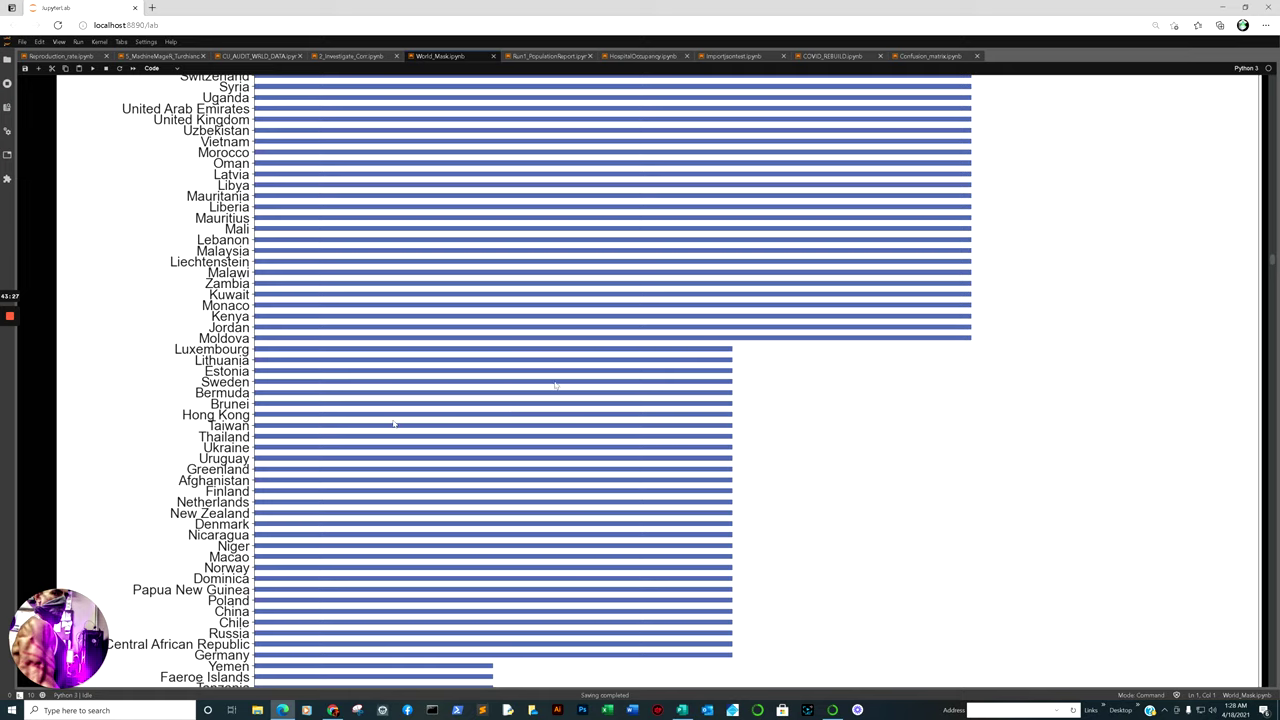
{"action": "scroll", "coordinate": [724, 426], "scroll_direction": "up", "scroll_amount": 10}
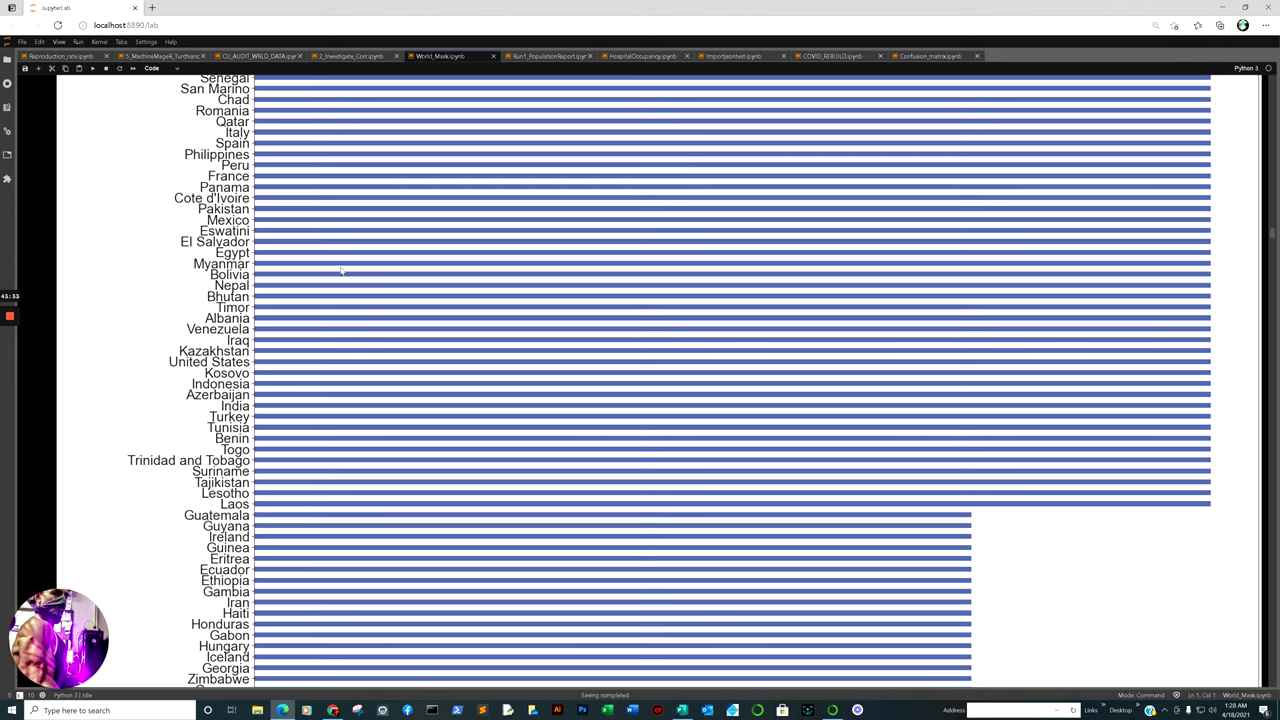
{"action": "scroll", "coordinate": [353, 188], "scroll_direction": "down", "scroll_amount": 15}
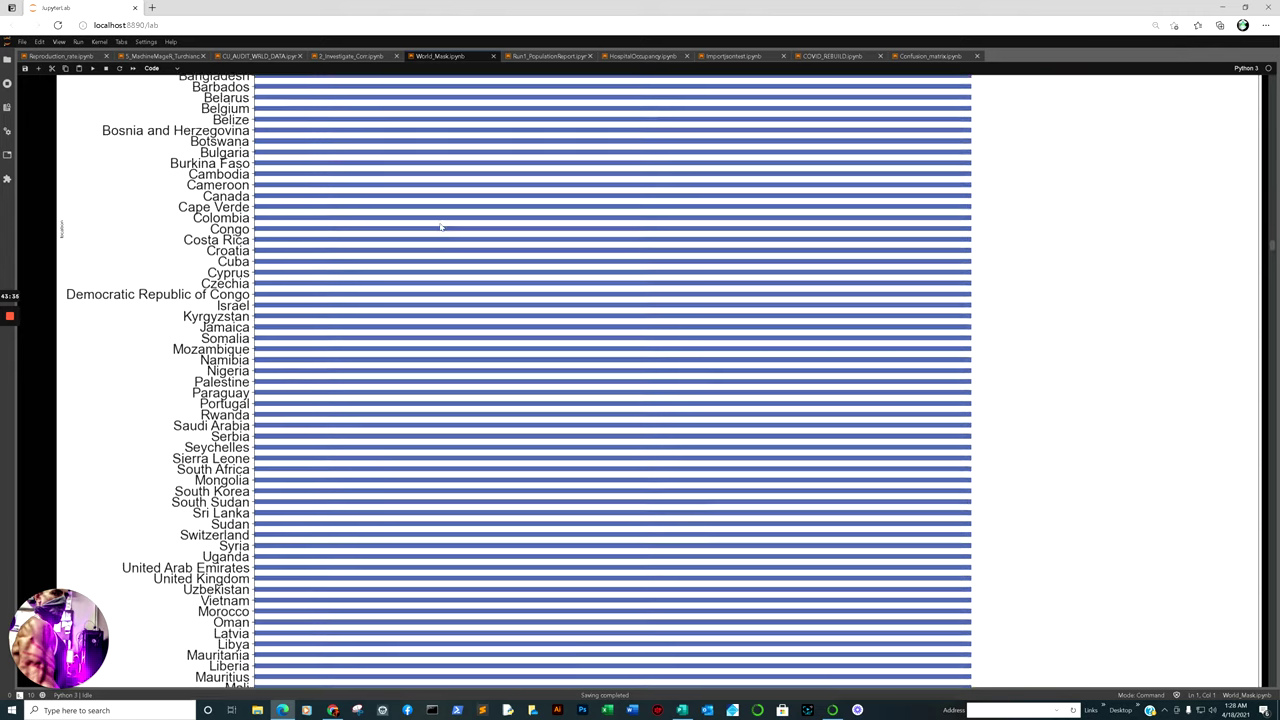
{"action": "scroll", "coordinate": [447, 242], "scroll_direction": "down", "scroll_amount": 2}
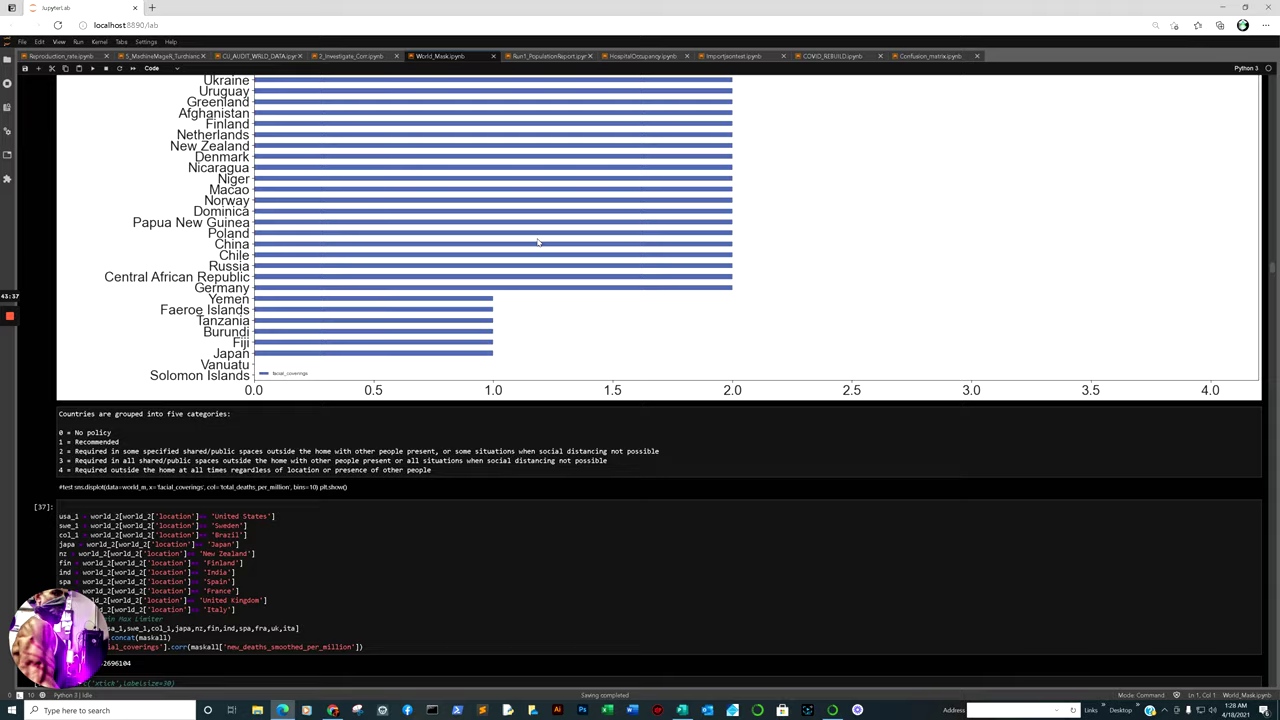
{"action": "scroll", "coordinate": [537, 242], "scroll_direction": "down", "scroll_amount": 20}
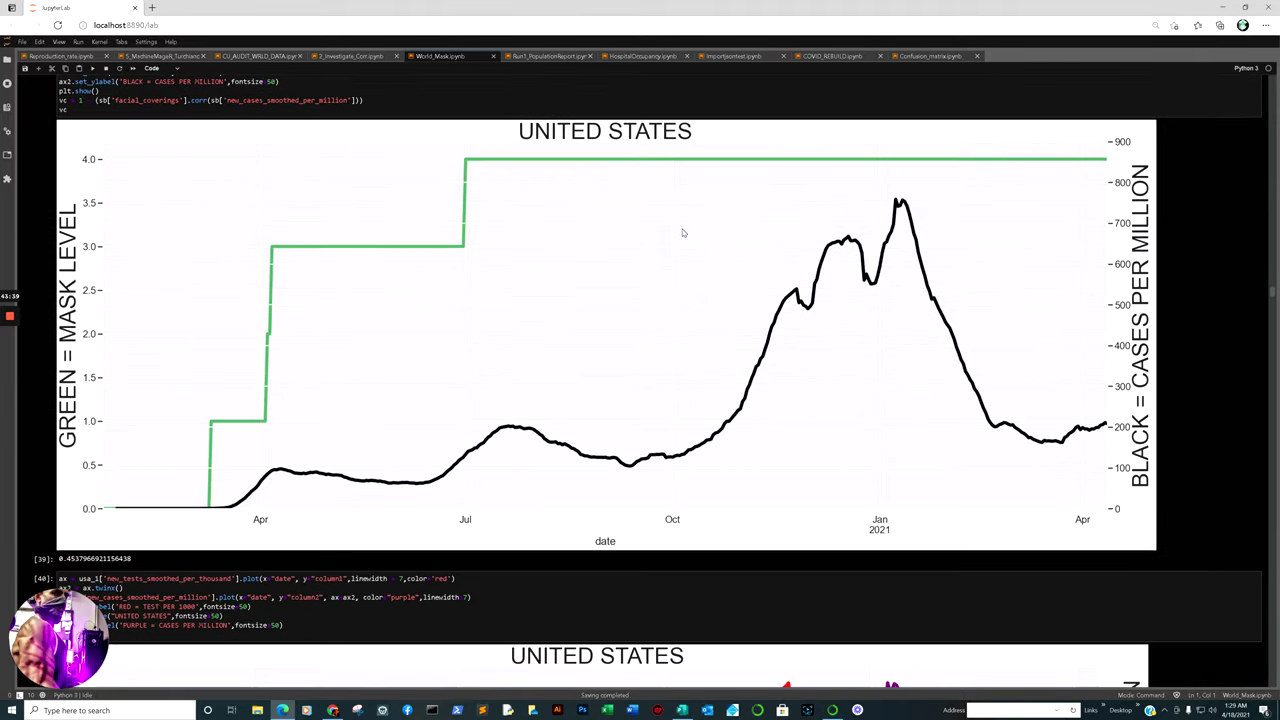
- Scroll past Sweden's and Brazil's mask, deaths, cases and testing charts to Japan's mask-level chart
{"action": "scroll", "coordinate": [683, 233], "scroll_direction": "down", "scroll_amount": 15}
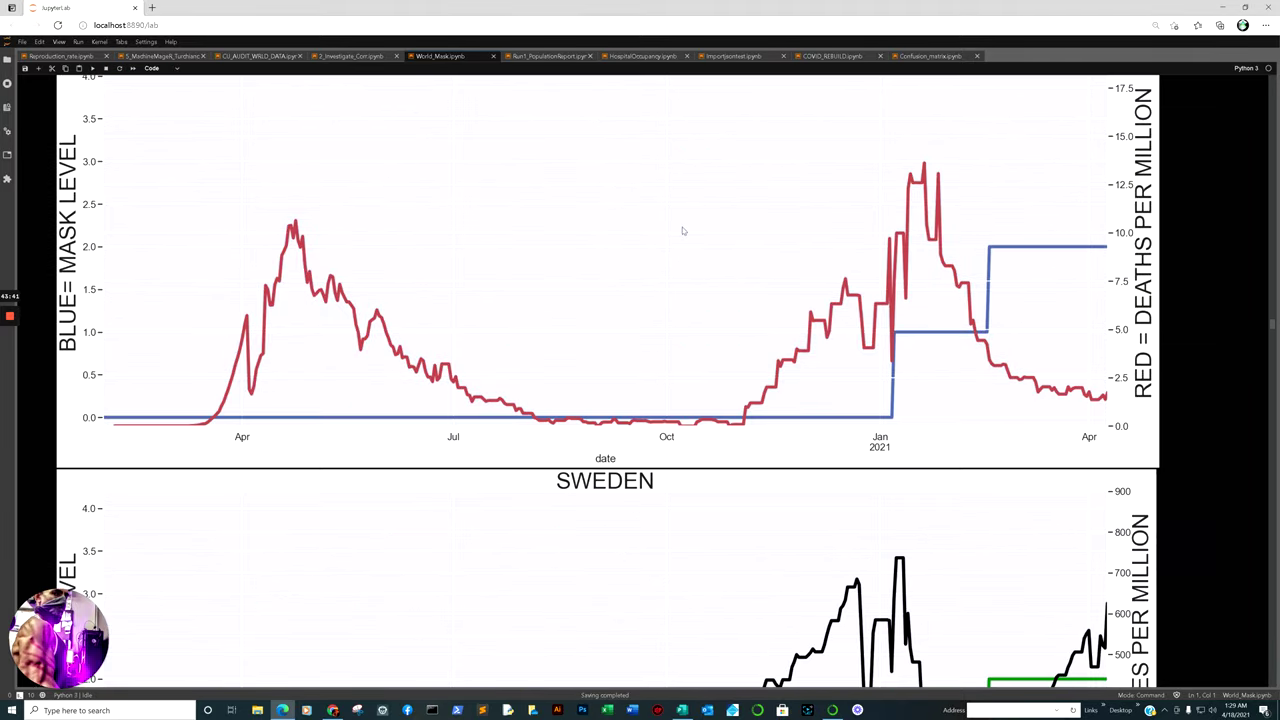
{"action": "scroll", "coordinate": [950, 245], "scroll_direction": "up", "scroll_amount": 1}
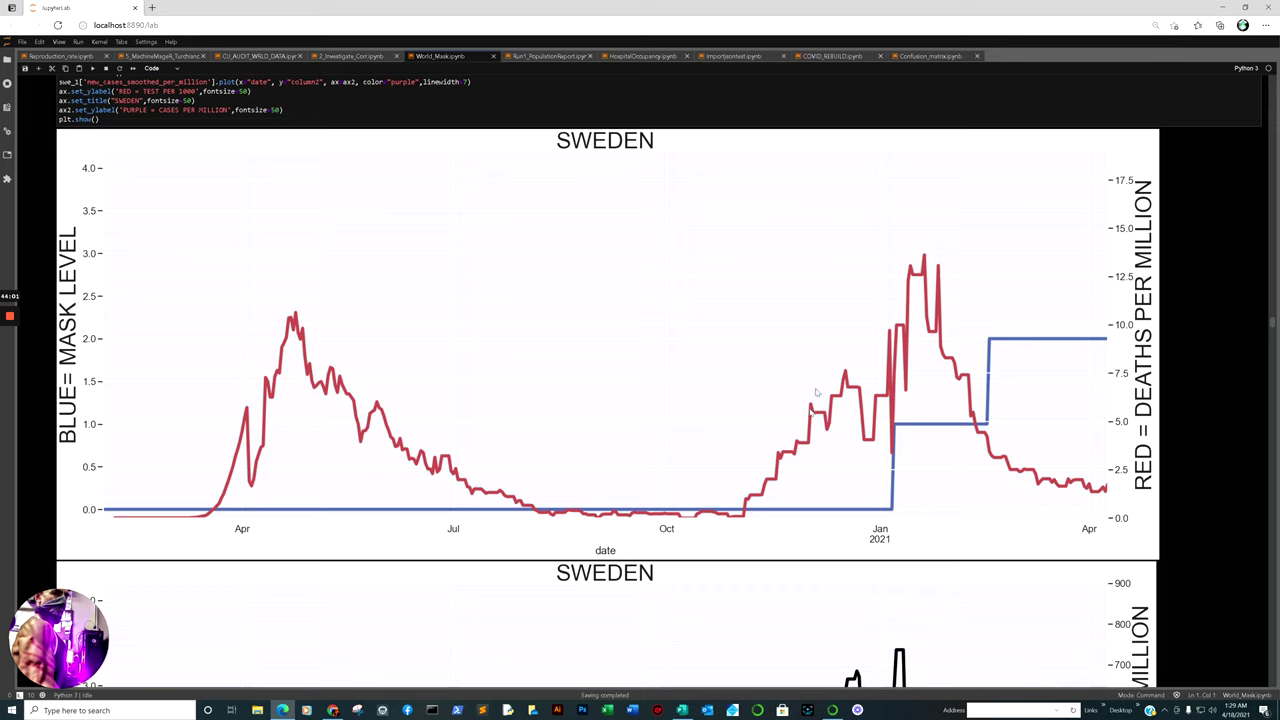
{"action": "scroll", "coordinate": [1094, 508], "scroll_direction": "down", "scroll_amount": 6}
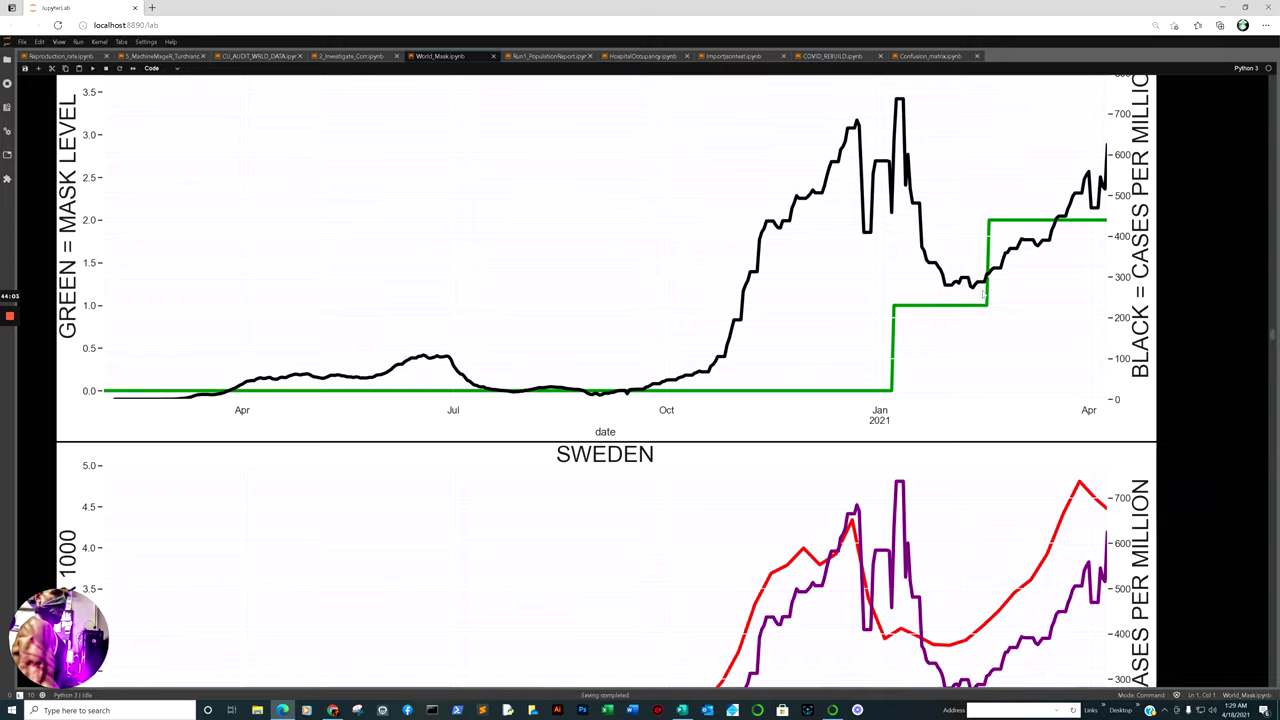
{"action": "scroll", "coordinate": [1078, 254], "scroll_direction": "up", "scroll_amount": 1}
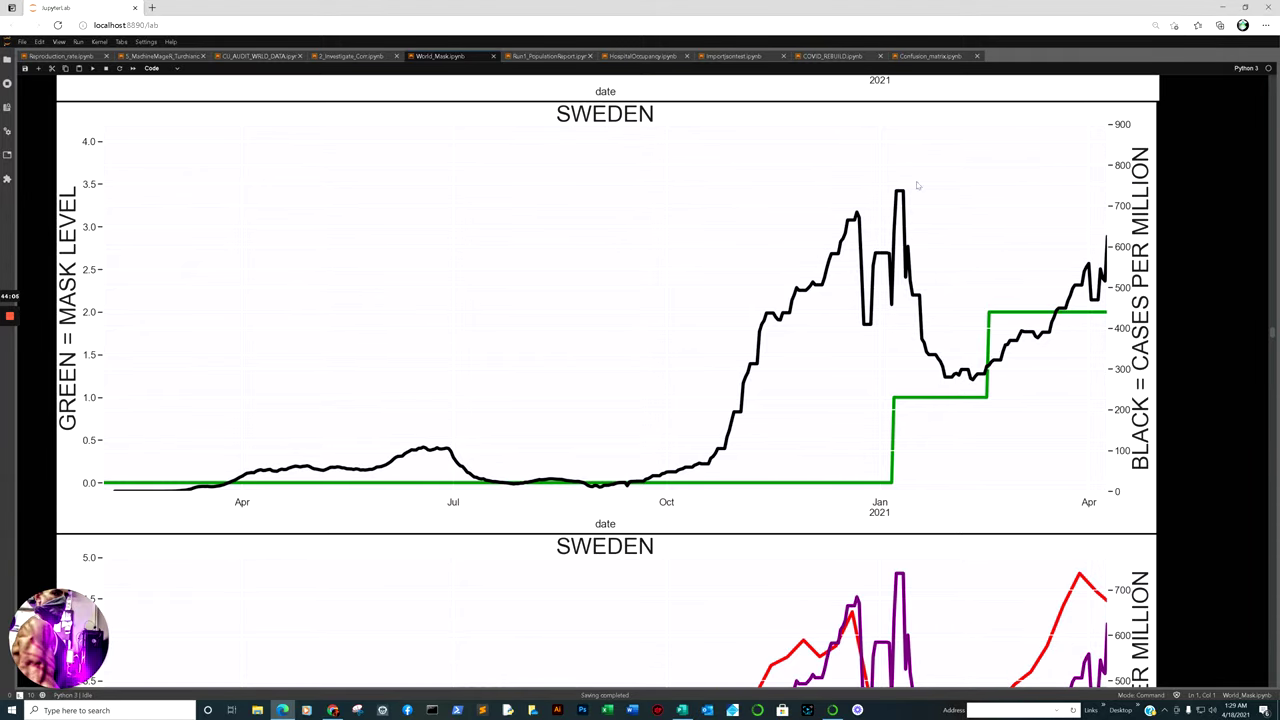
{"action": "scroll", "coordinate": [952, 336], "scroll_direction": "down", "scroll_amount": 3}
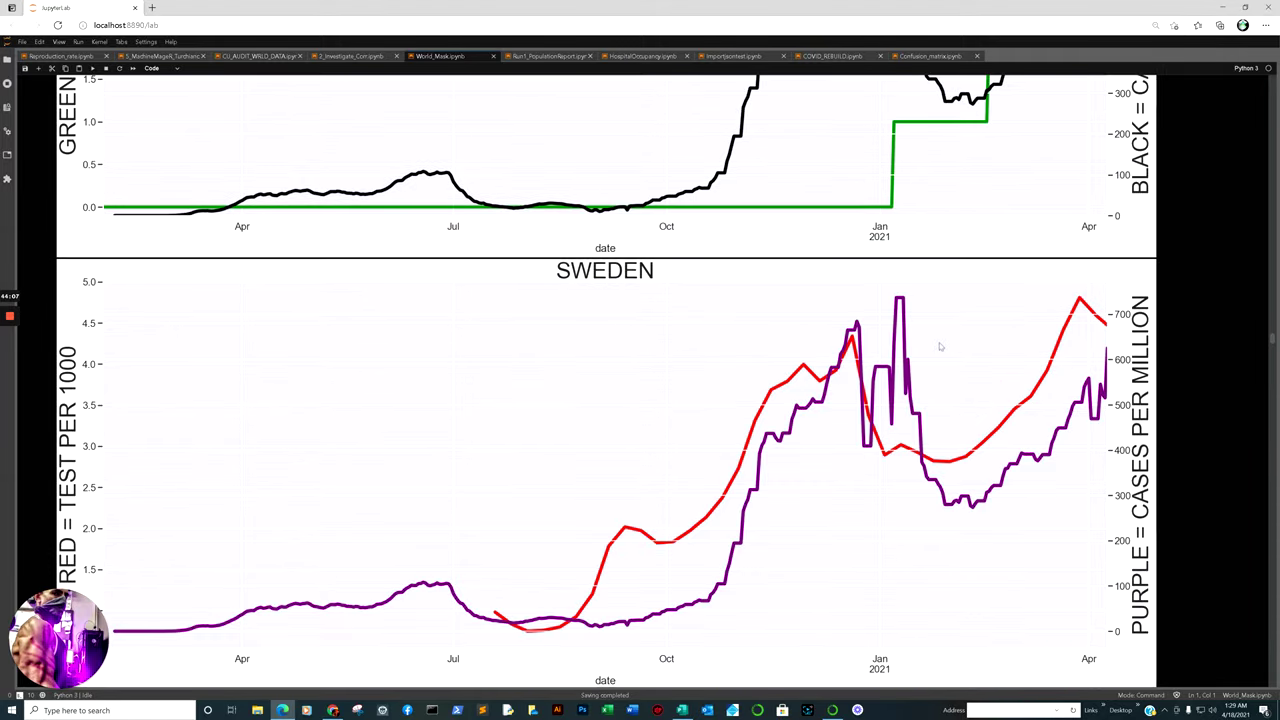
{"action": "scroll", "coordinate": [997, 430], "scroll_direction": "down", "scroll_amount": 9}
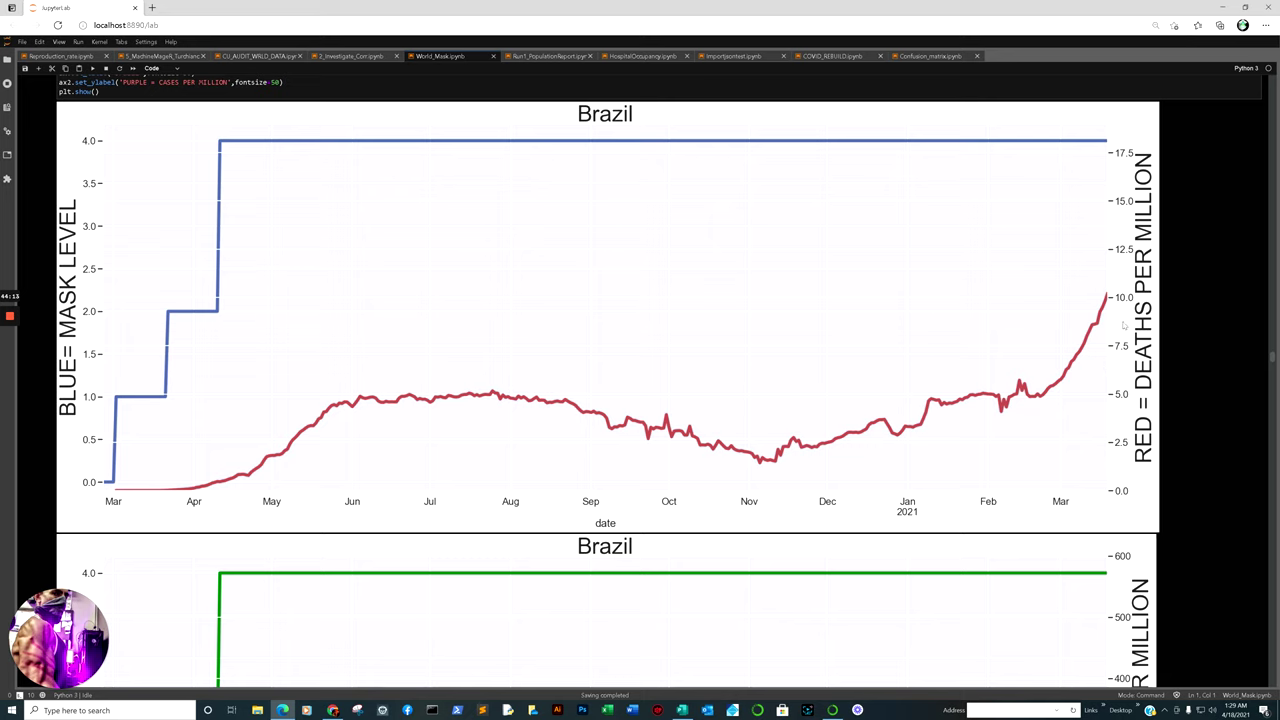
{"action": "scroll", "coordinate": [1105, 293], "scroll_direction": "down", "scroll_amount": 1}
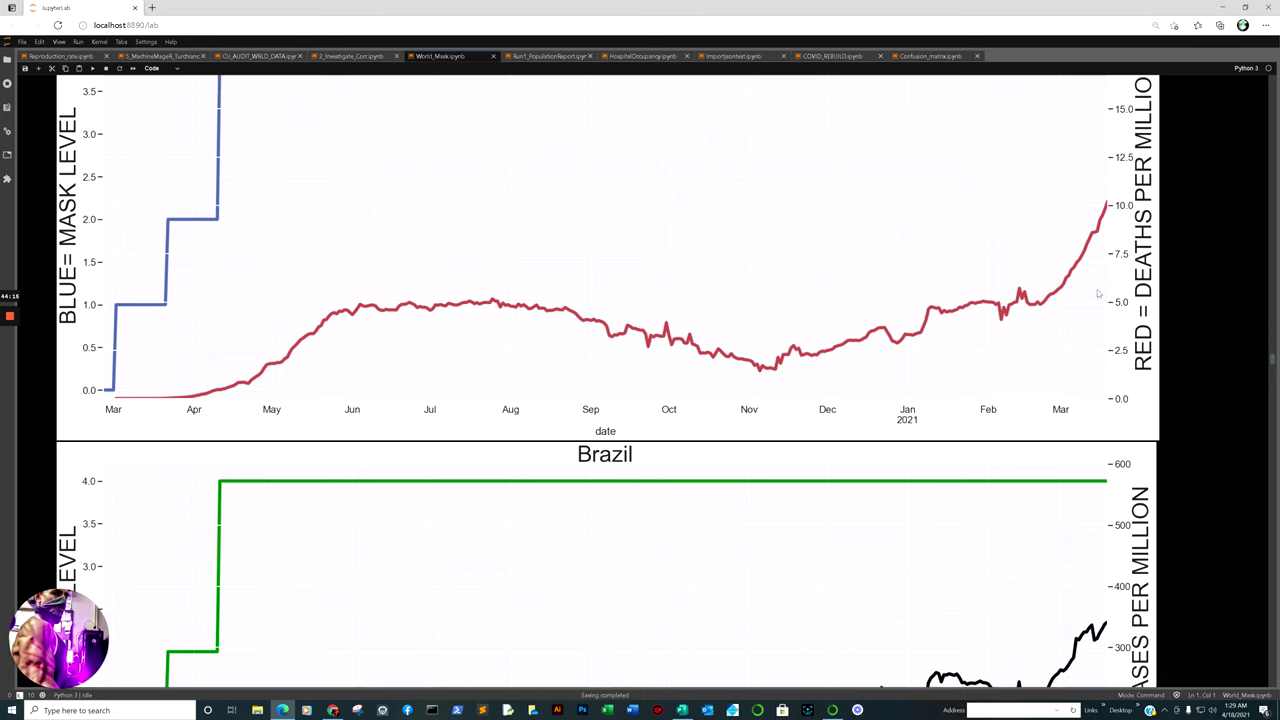
{"action": "scroll", "coordinate": [1097, 259], "scroll_direction": "down", "scroll_amount": 2}
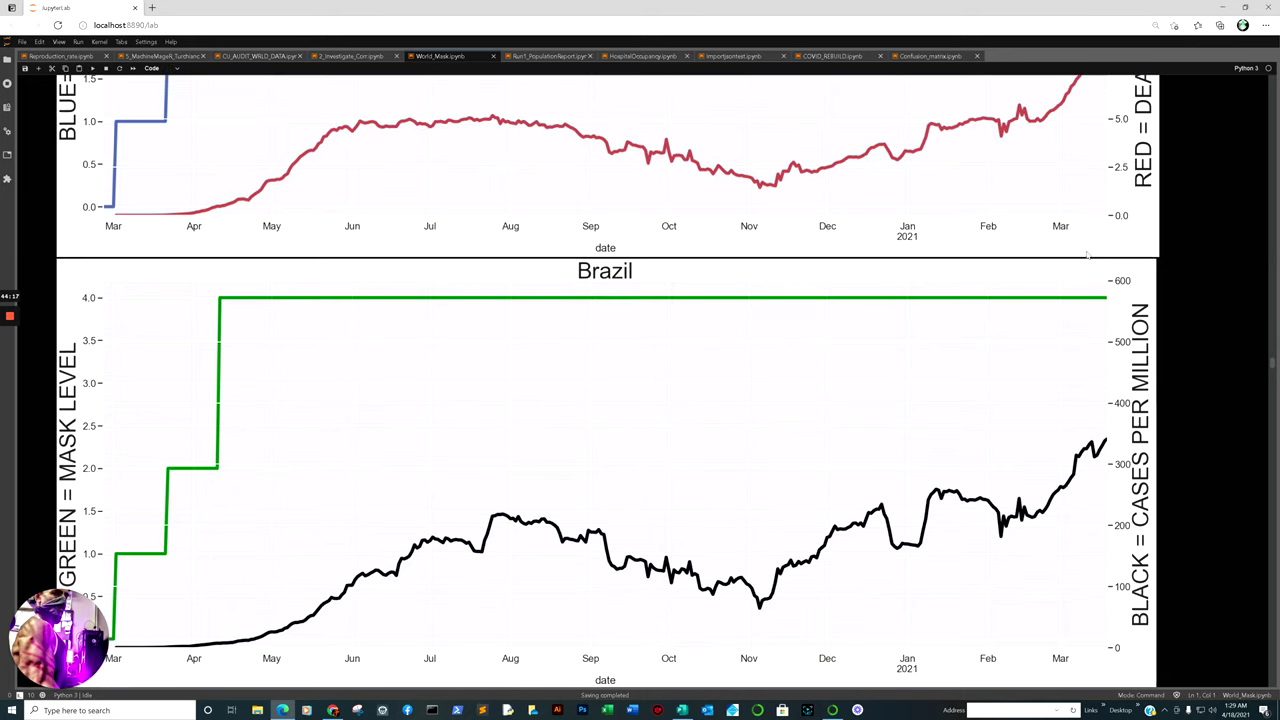
{"action": "scroll", "coordinate": [1087, 256], "scroll_direction": "up", "scroll_amount": 2}
{"action": "scroll", "coordinate": [997, 262], "scroll_direction": "down", "scroll_amount": 3}
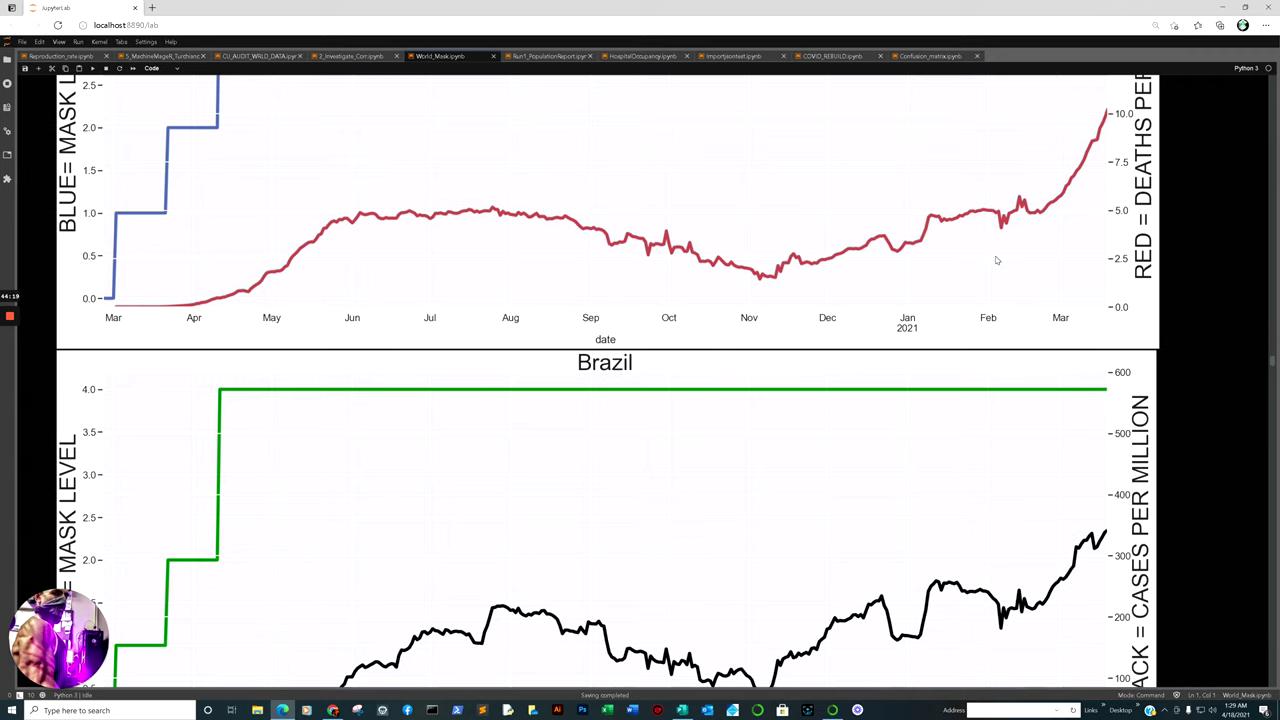
{"action": "scroll", "coordinate": [1040, 333], "scroll_direction": "down", "scroll_amount": 4}
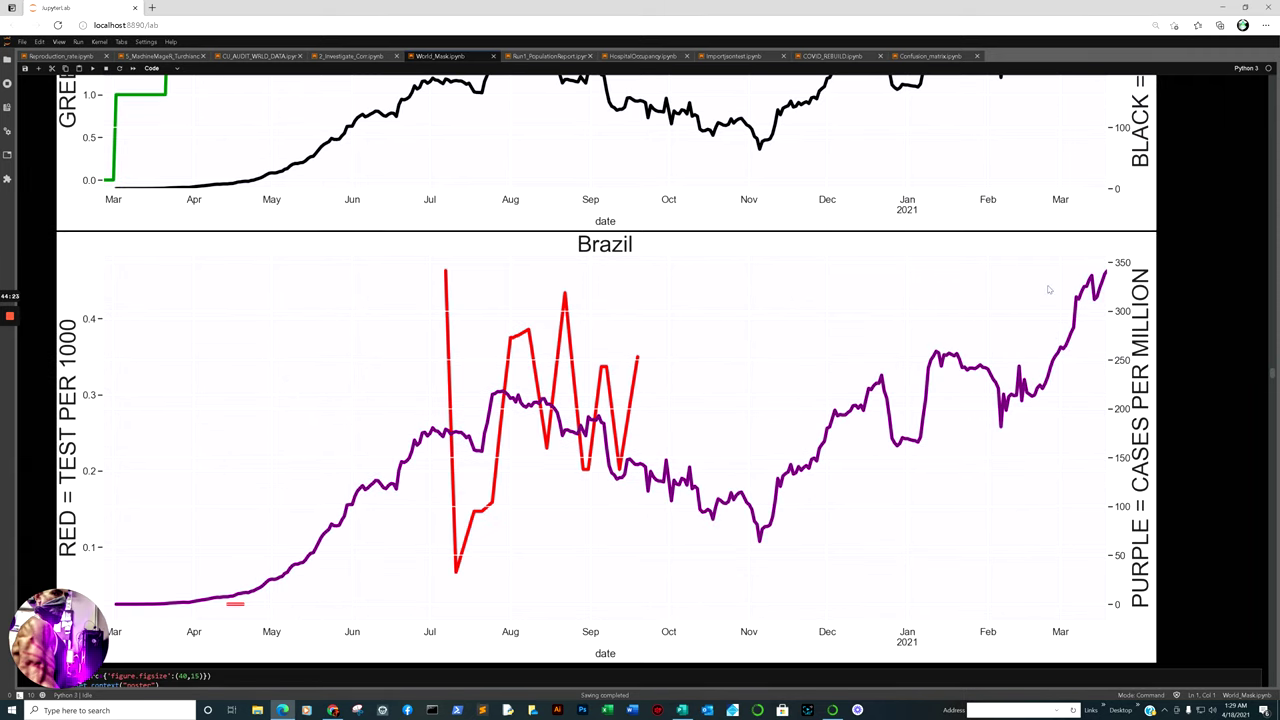
{"action": "scroll", "coordinate": [1035, 267], "scroll_direction": "down", "scroll_amount": 2}
{"action": "scroll", "coordinate": [1031, 265], "scroll_direction": "down", "scroll_amount": 5}
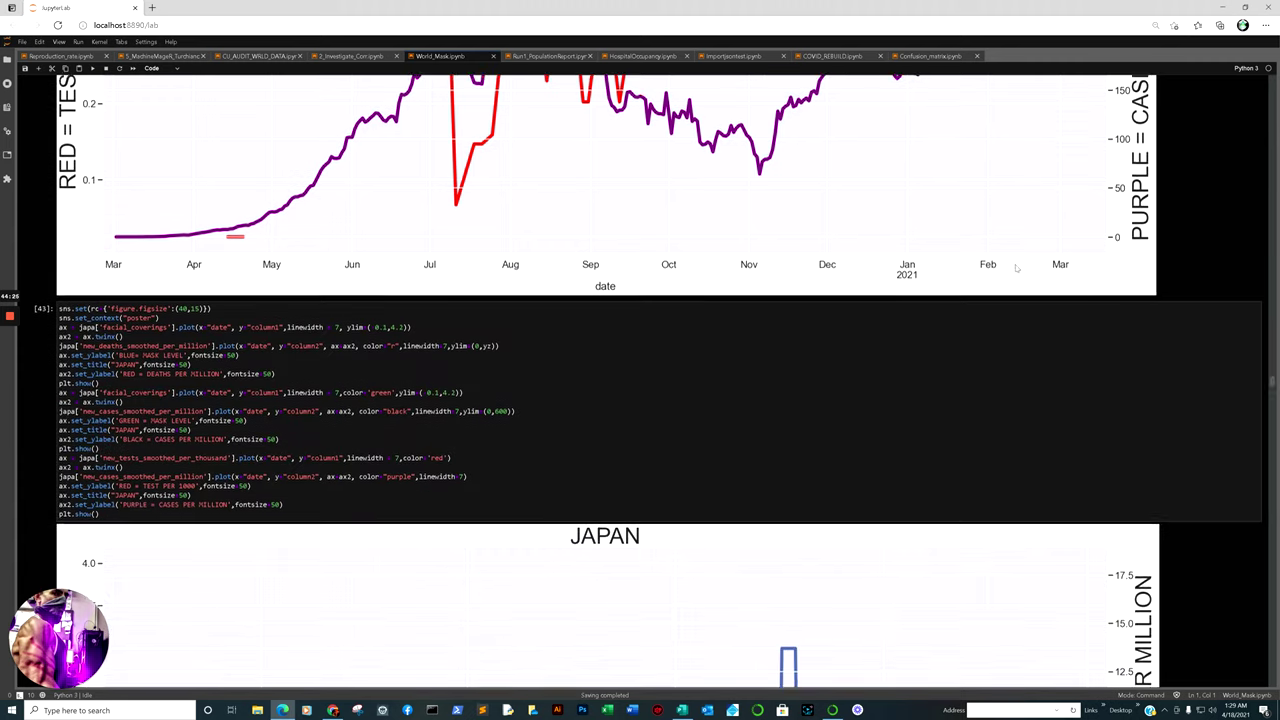
- Scroll past Japan's and New Zealand's mask, cases and testing charts to the FINLAND plotting cell
{"action": "scroll", "coordinate": [898, 480], "scroll_direction": "down", "scroll_amount": 9}
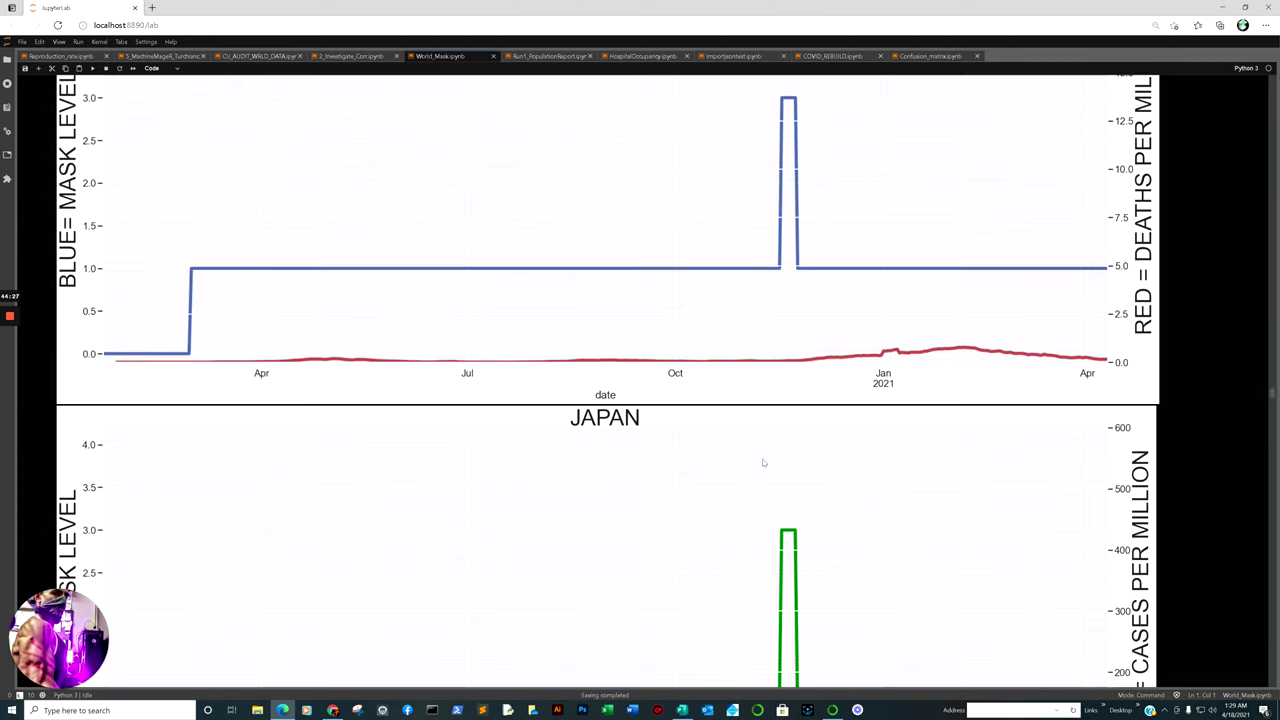
{"action": "scroll", "coordinate": [920, 423], "scroll_direction": "down", "scroll_amount": 2}
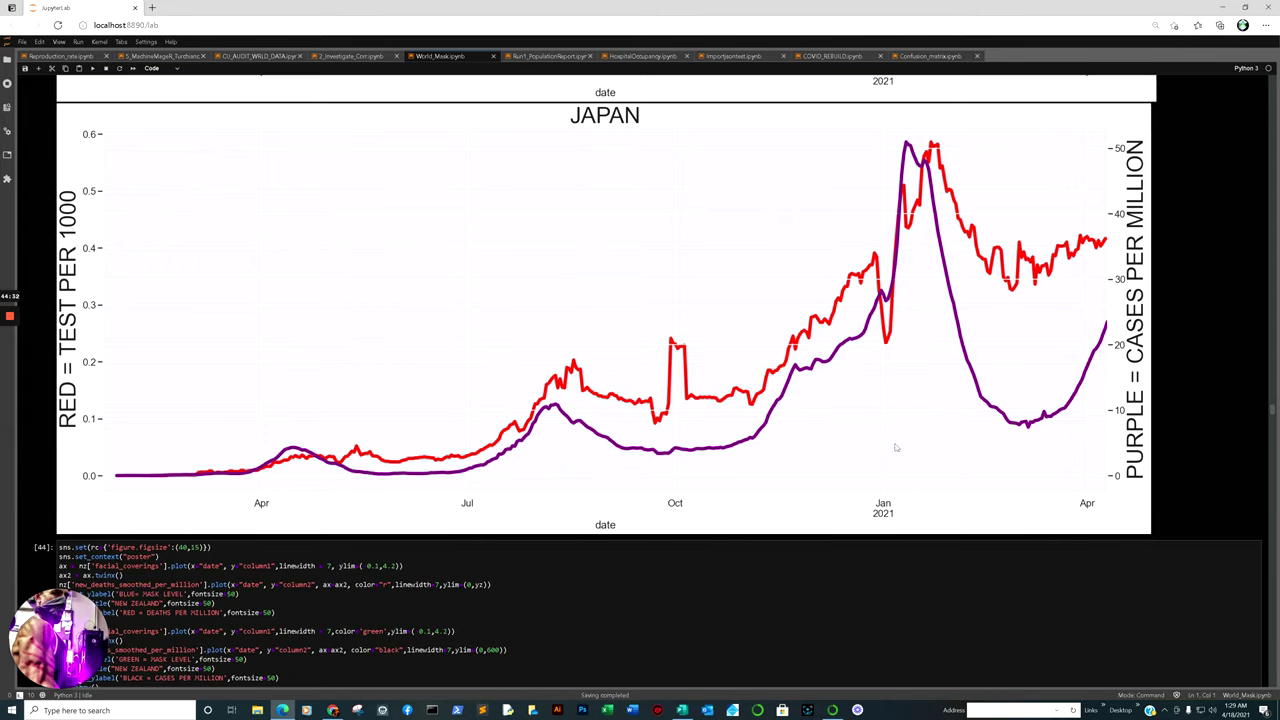
{"action": "scroll", "coordinate": [910, 372], "scroll_direction": "up", "scroll_amount": 3}
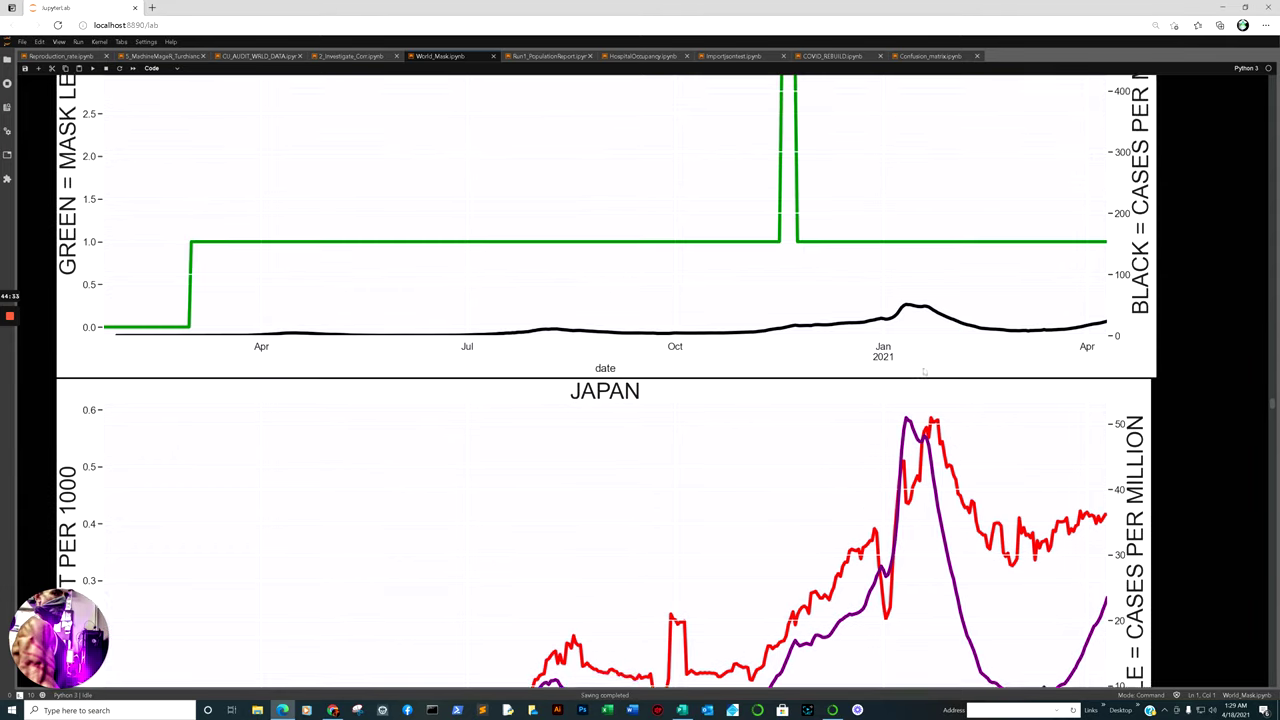
{"action": "scroll", "coordinate": [905, 372], "scroll_direction": "down", "scroll_amount": 3}
{"action": "scroll", "coordinate": [901, 372], "scroll_direction": "down", "scroll_amount": 9}
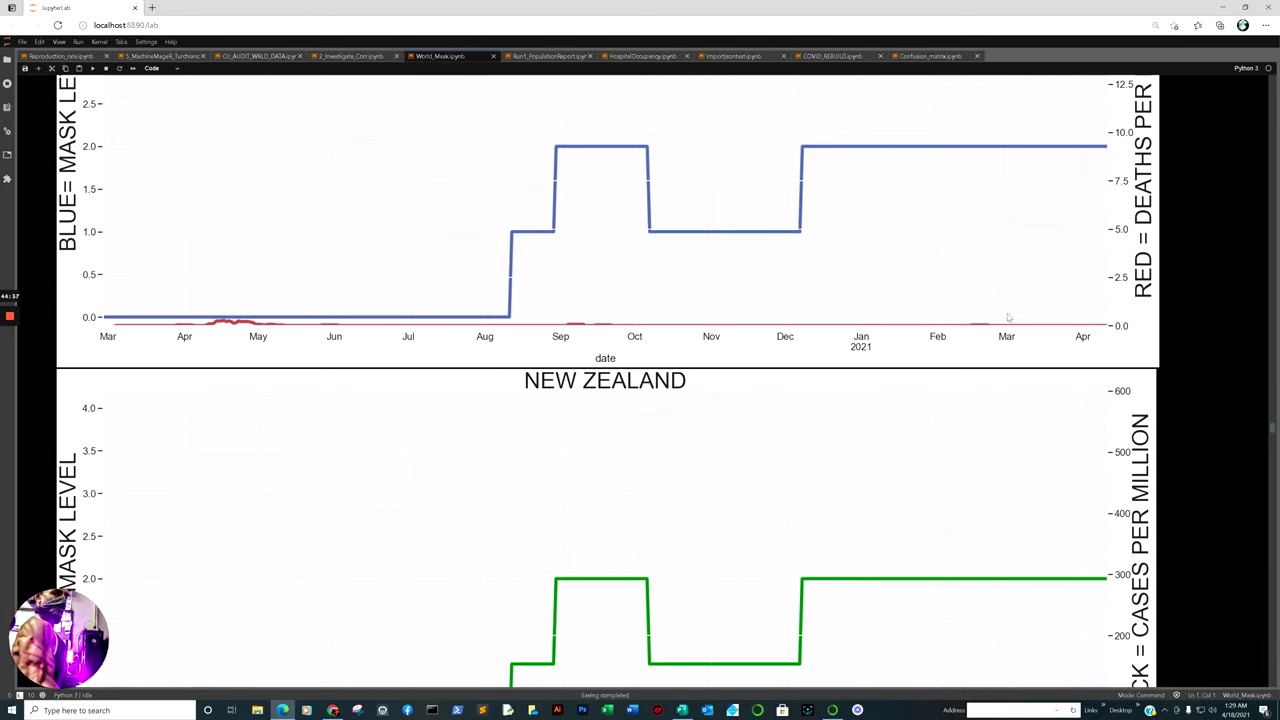
{"action": "scroll", "coordinate": [895, 325], "scroll_direction": "up", "scroll_amount": 1}
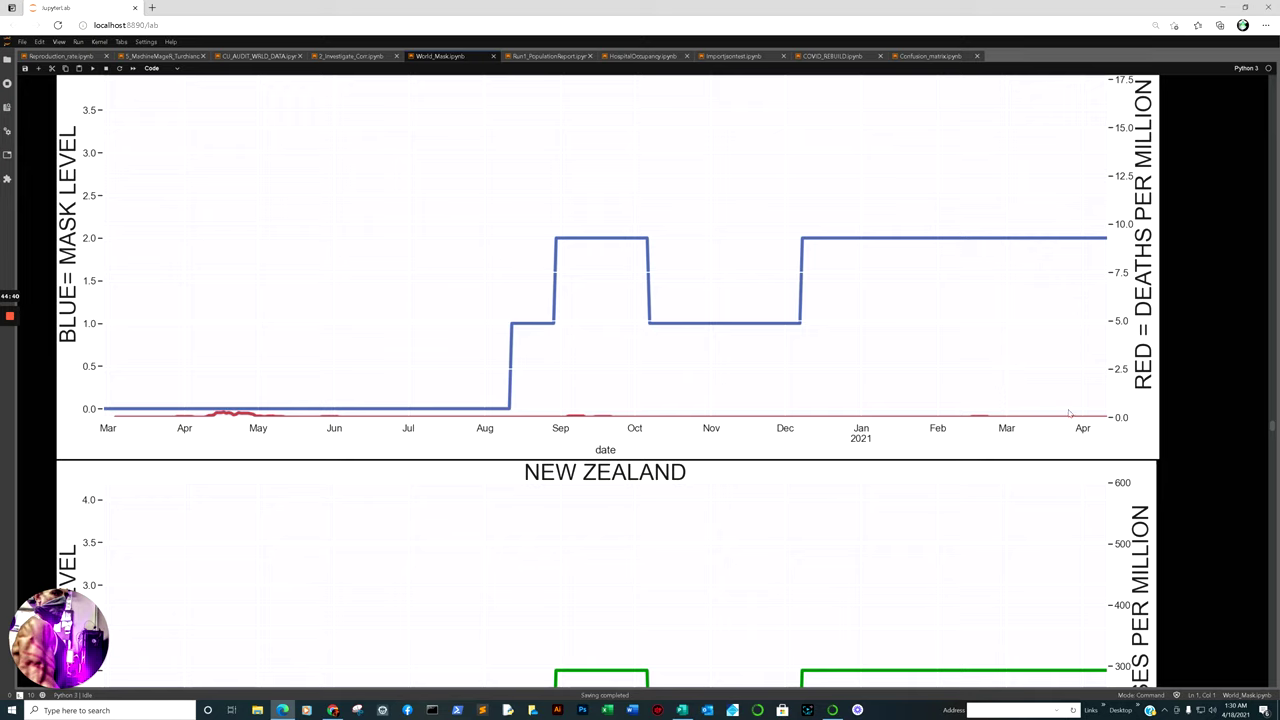
{"action": "scroll", "coordinate": [1069, 413], "scroll_direction": "down", "scroll_amount": 15}
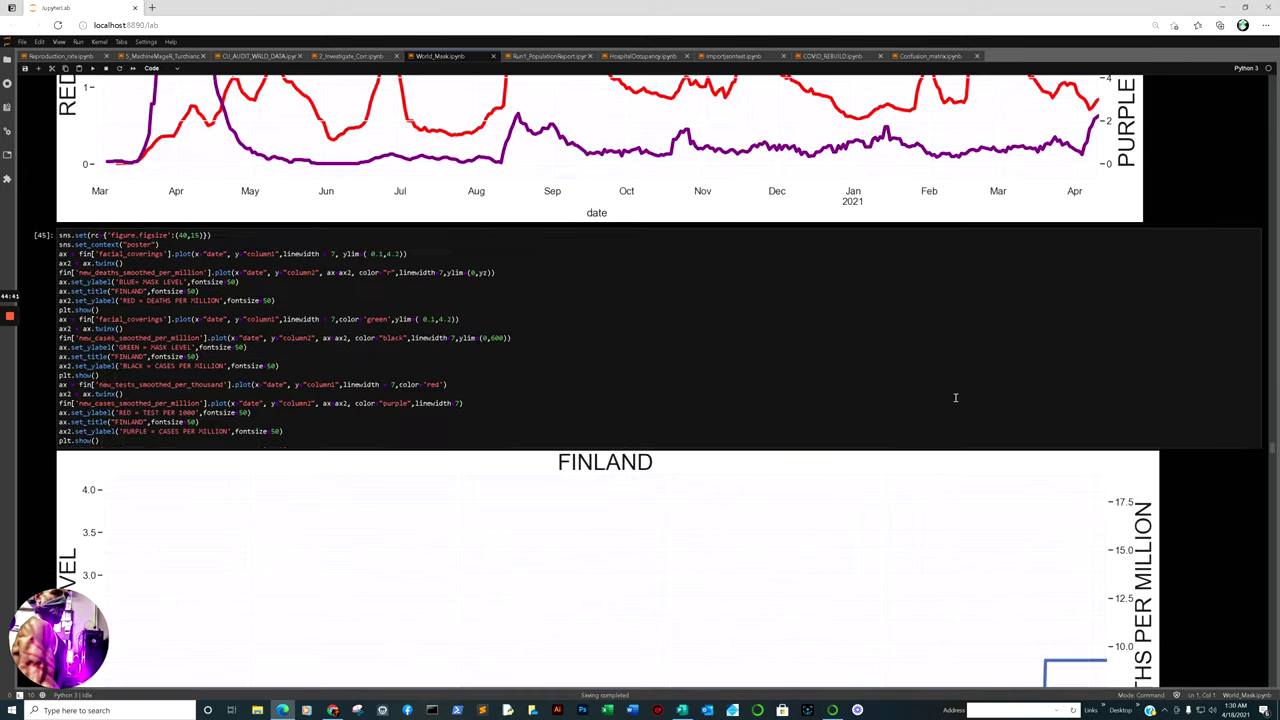
- Scroll past Finland's charts to INDIA's mask-level versus deaths chart, mask jumping to 4 in April
{"action": "scroll", "coordinate": [950, 398], "scroll_direction": "down", "scroll_amount": 9}
{"action": "scroll", "coordinate": [938, 401], "scroll_direction": "down", "scroll_amount": 3}
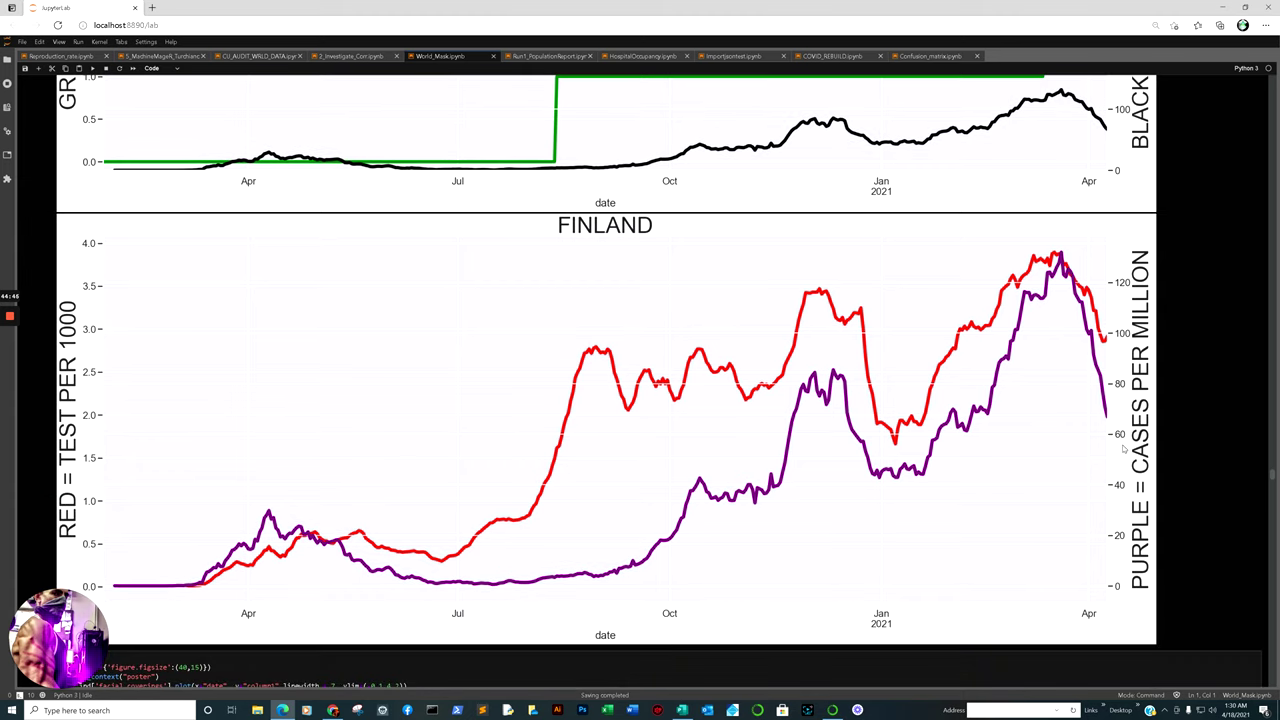
{"action": "scroll", "coordinate": [1070, 441], "scroll_direction": "down", "scroll_amount": 6}
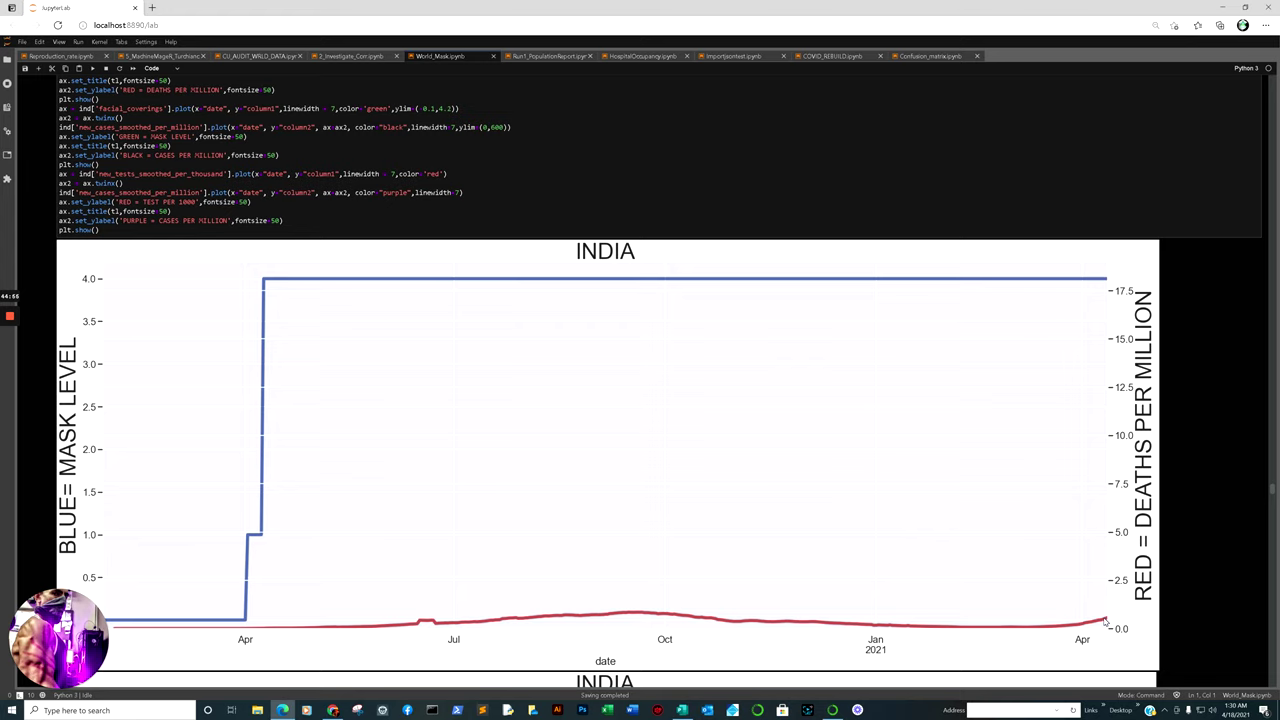
- Scroll past India's mask, cases and testing charts to SPAIN's mask-level versus deaths chart
{"action": "scroll", "coordinate": [1105, 622], "scroll_direction": "down", "scroll_amount": 6}
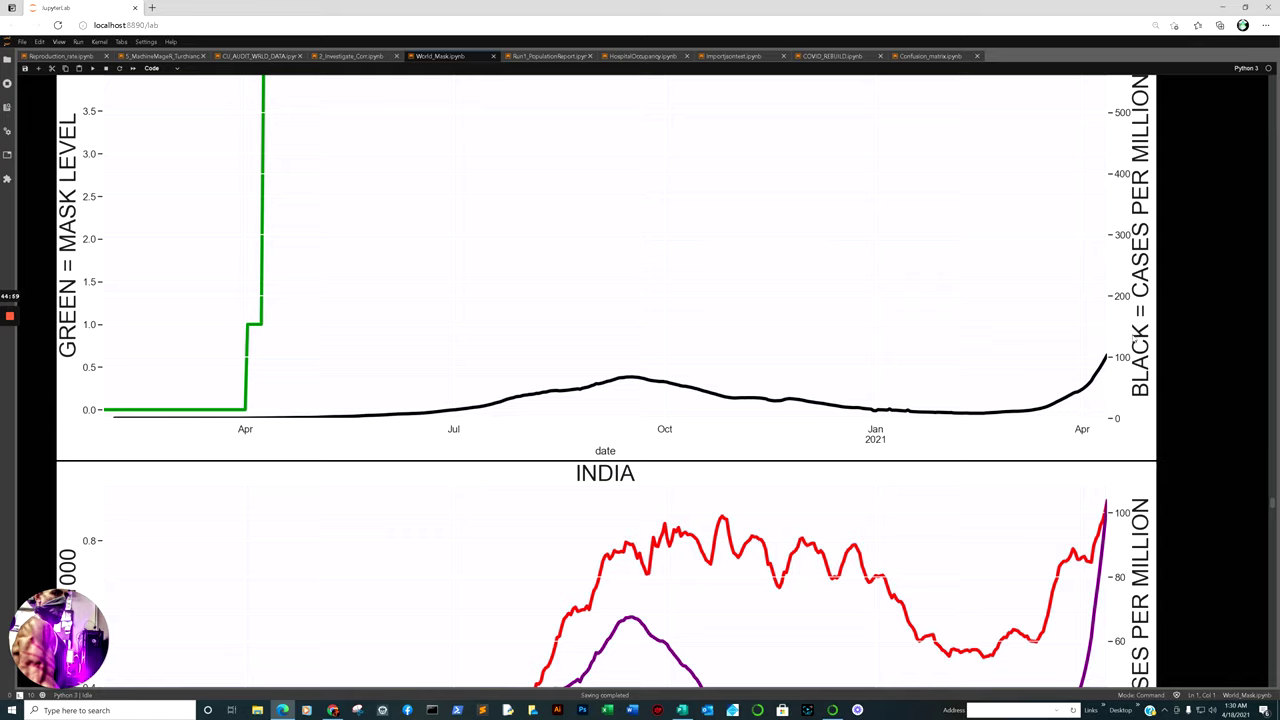
{"action": "scroll", "coordinate": [927, 437], "scroll_direction": "down", "scroll_amount": 3}
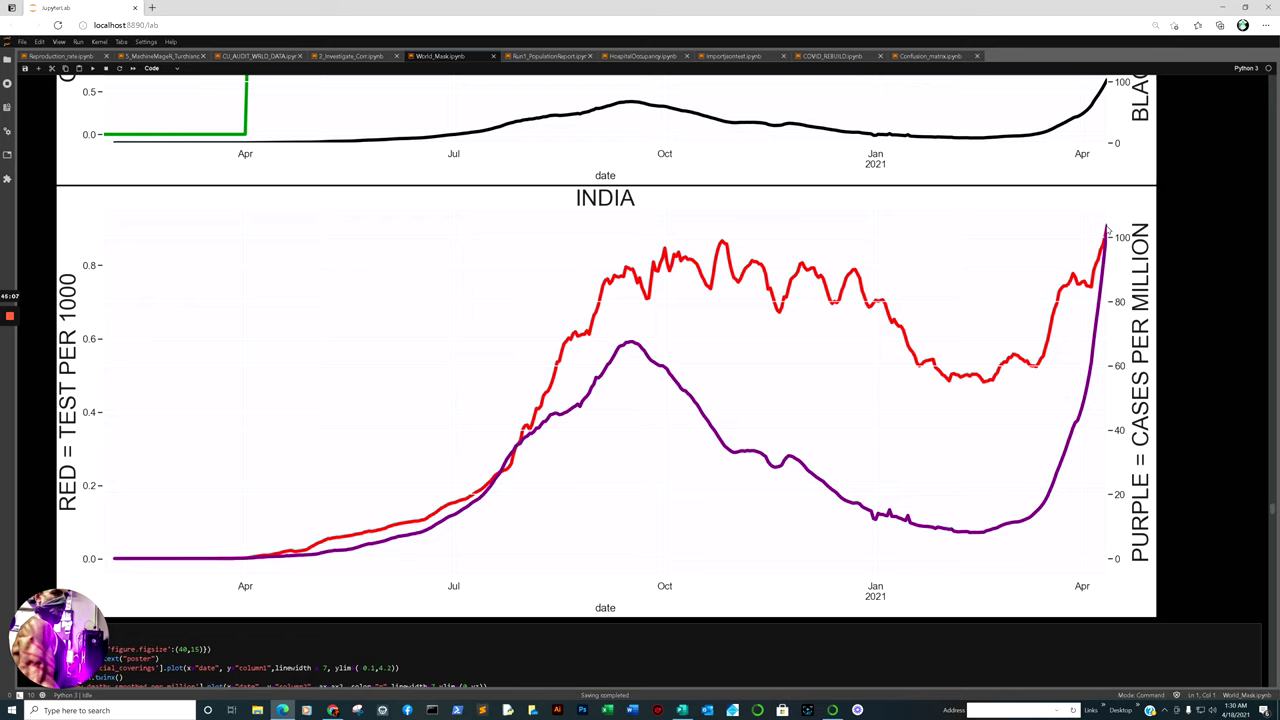
{"action": "scroll", "coordinate": [1098, 257], "scroll_direction": "down", "scroll_amount": 10}
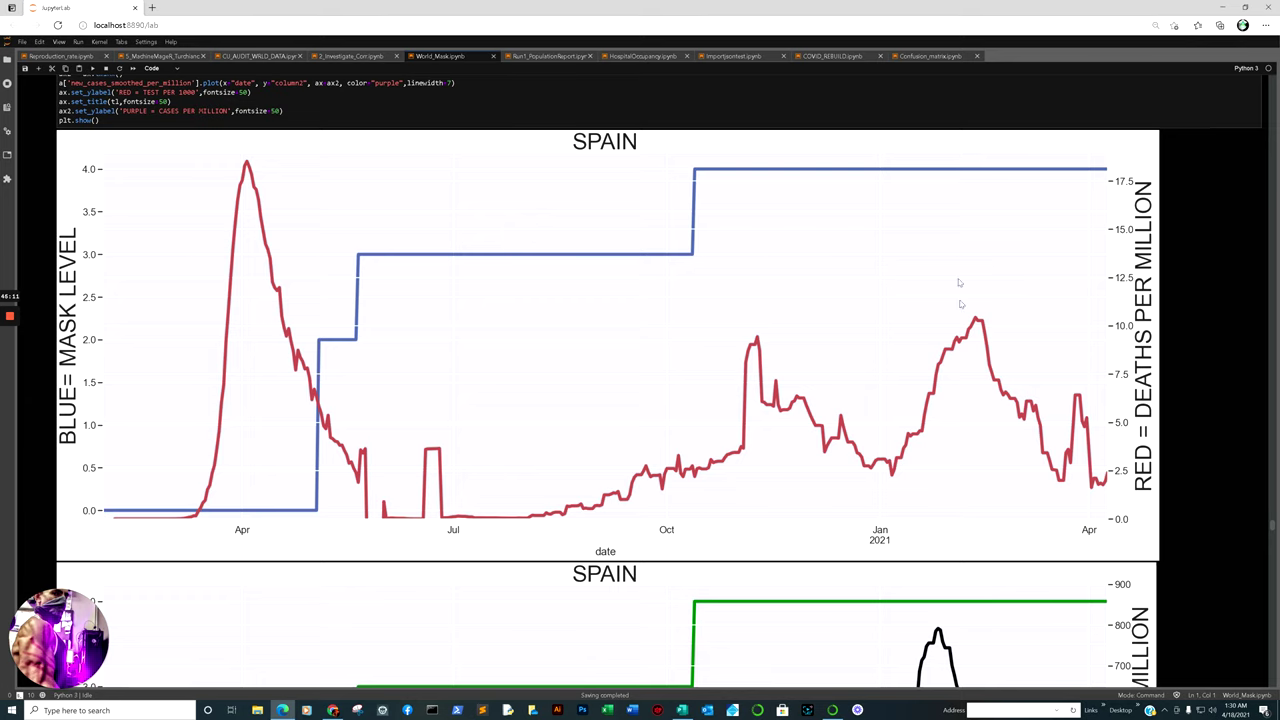
{"action": "scroll", "coordinate": [959, 284], "scroll_direction": "down", "scroll_amount": 3}
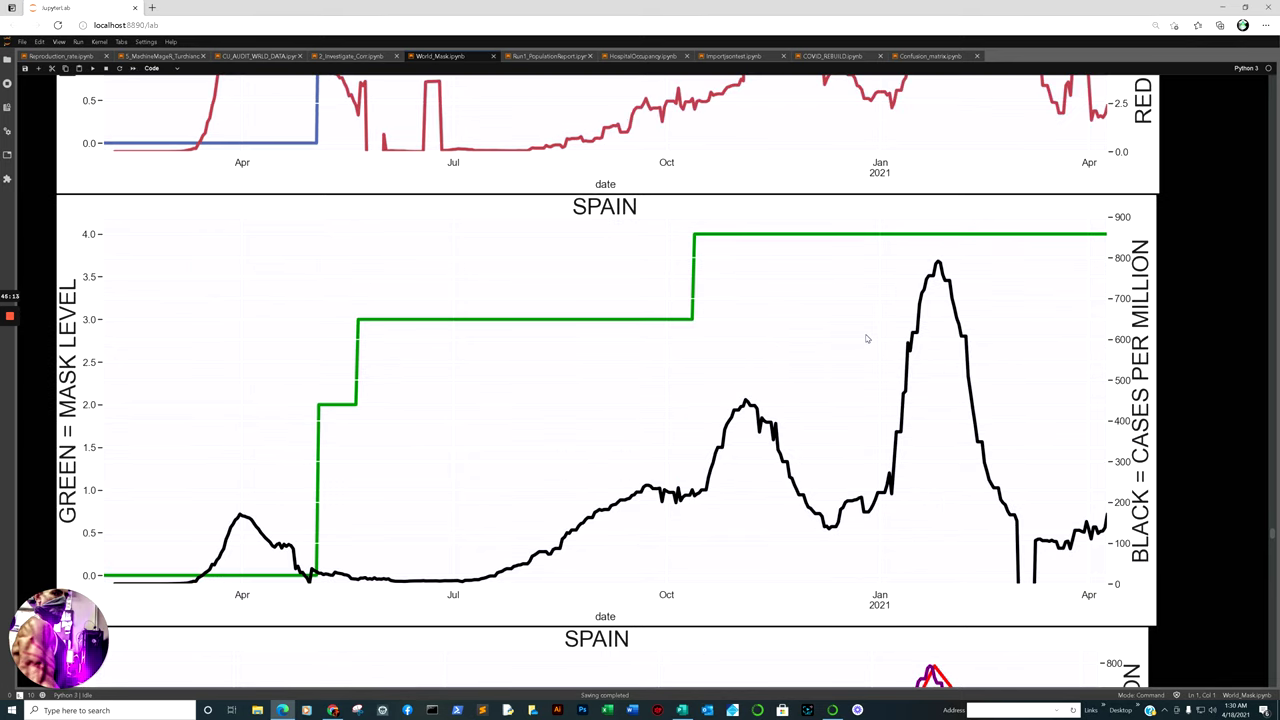
{"action": "scroll", "coordinate": [867, 338], "scroll_direction": "up", "scroll_amount": 4}
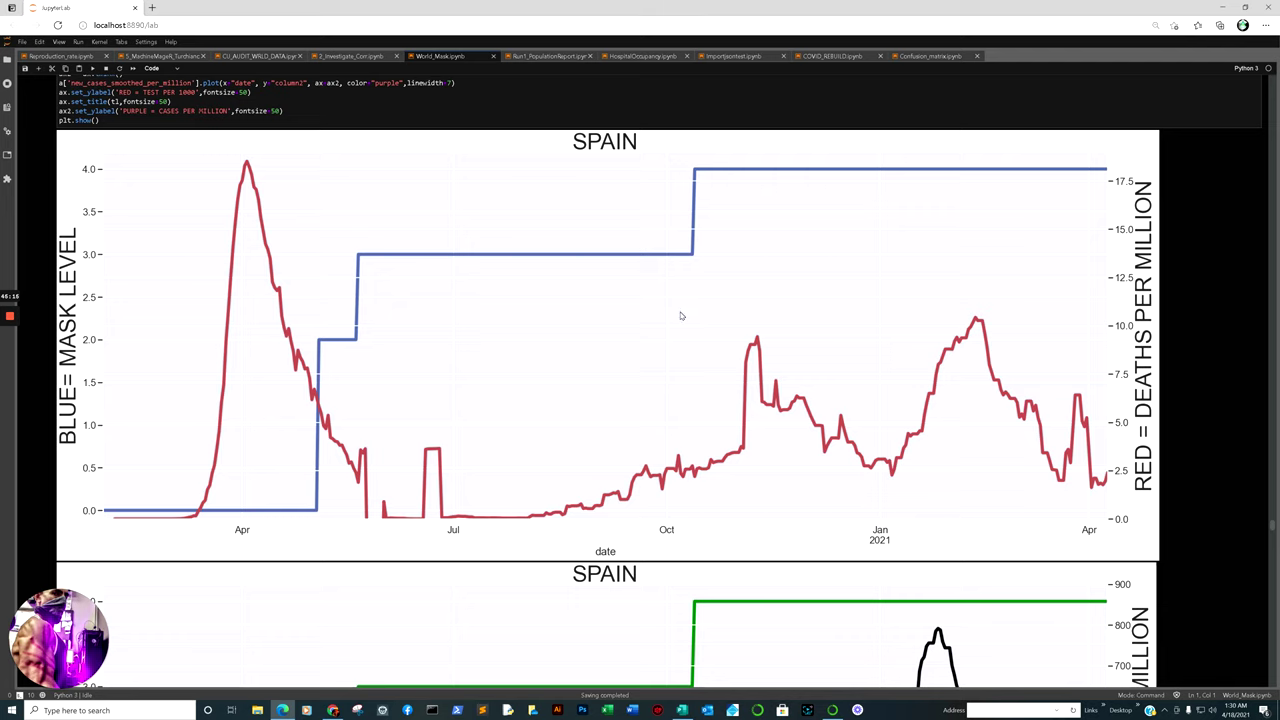
{"action": "scroll", "coordinate": [654, 249], "scroll_direction": "up", "scroll_amount": 2}
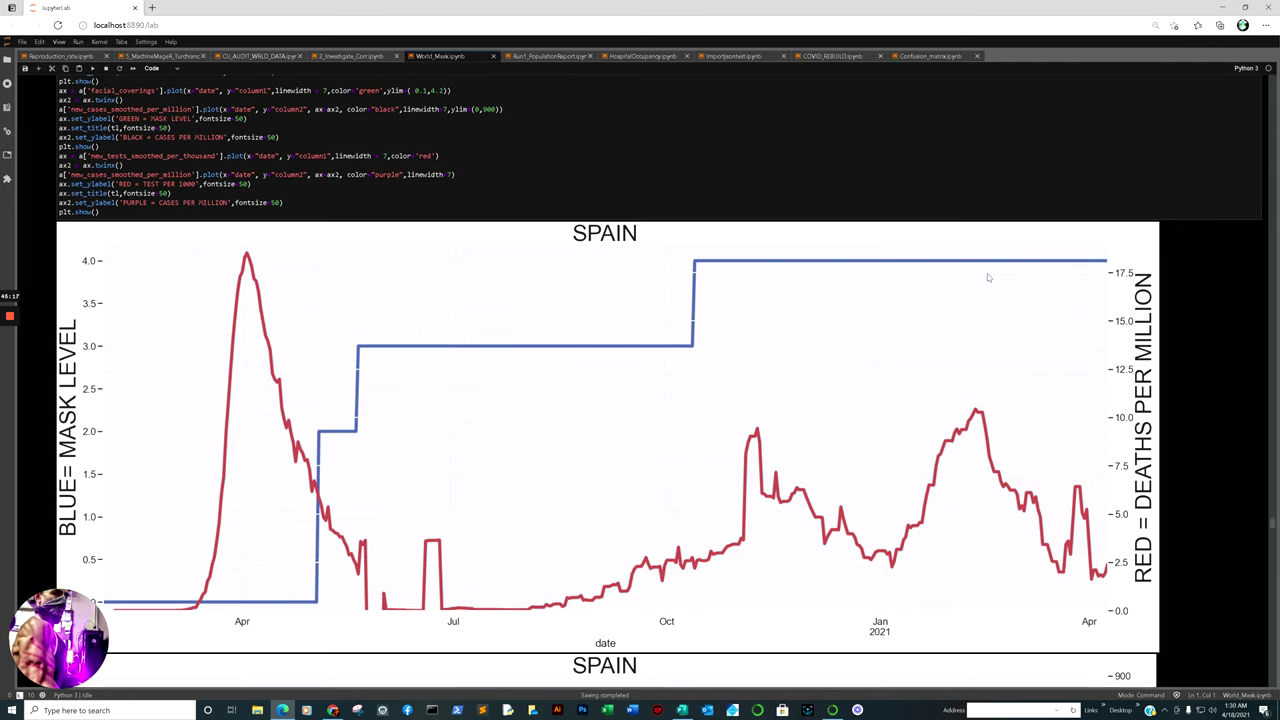
{"action": "scroll", "coordinate": [985, 278], "scroll_direction": "down", "scroll_amount": 5}
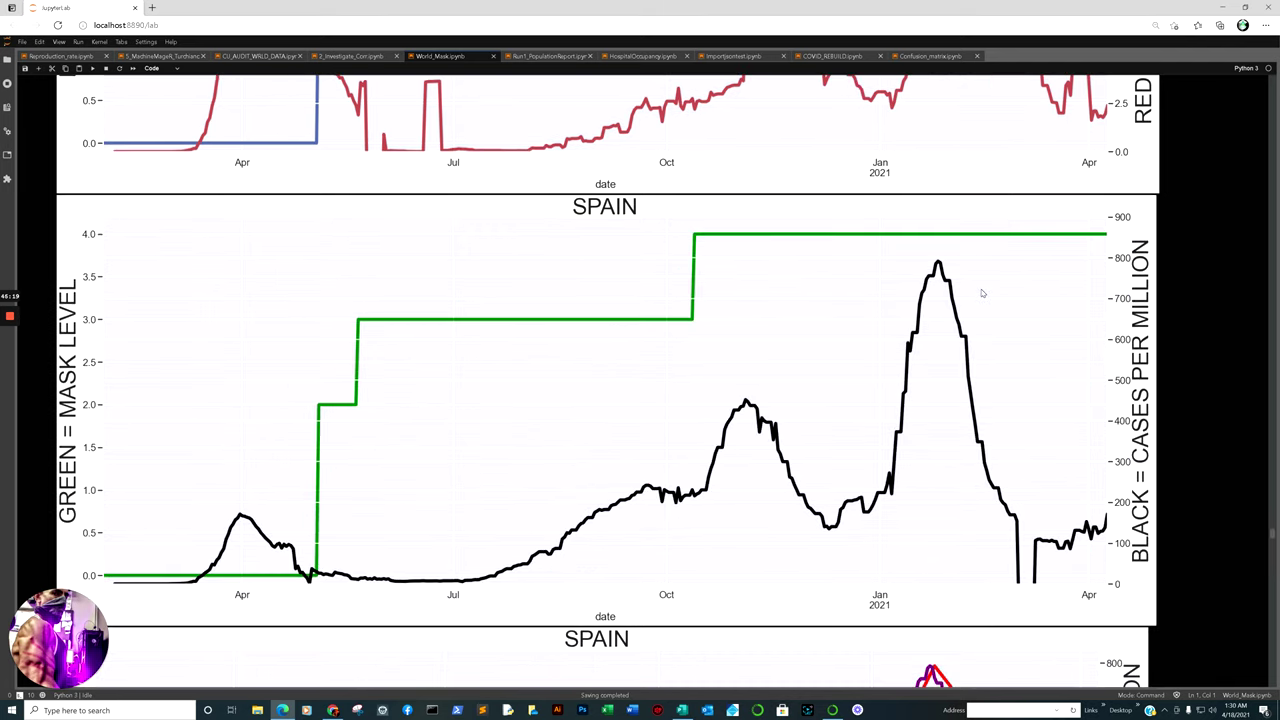
{"action": "scroll", "coordinate": [988, 288], "scroll_direction": "down", "scroll_amount": 2}
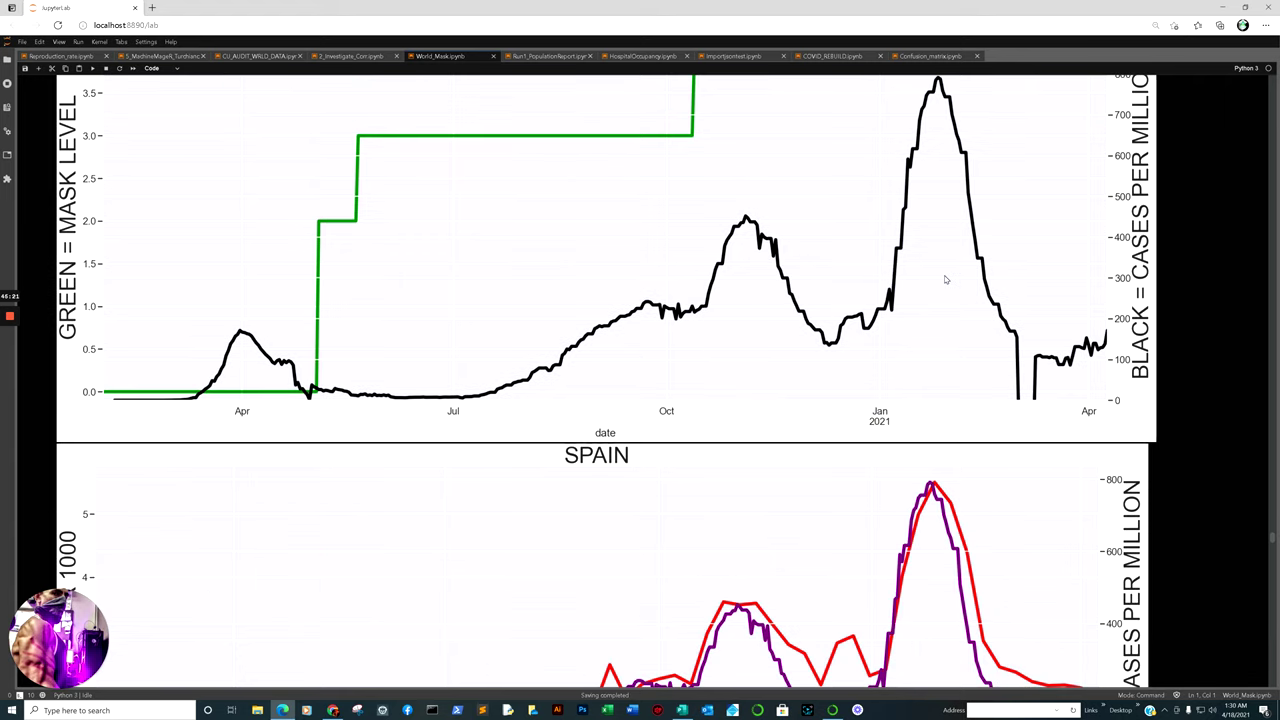
{"action": "scroll", "coordinate": [944, 275], "scroll_direction": "down", "scroll_amount": 4}
{"action": "scroll", "coordinate": [905, 257], "scroll_direction": "down", "scroll_amount": 2}
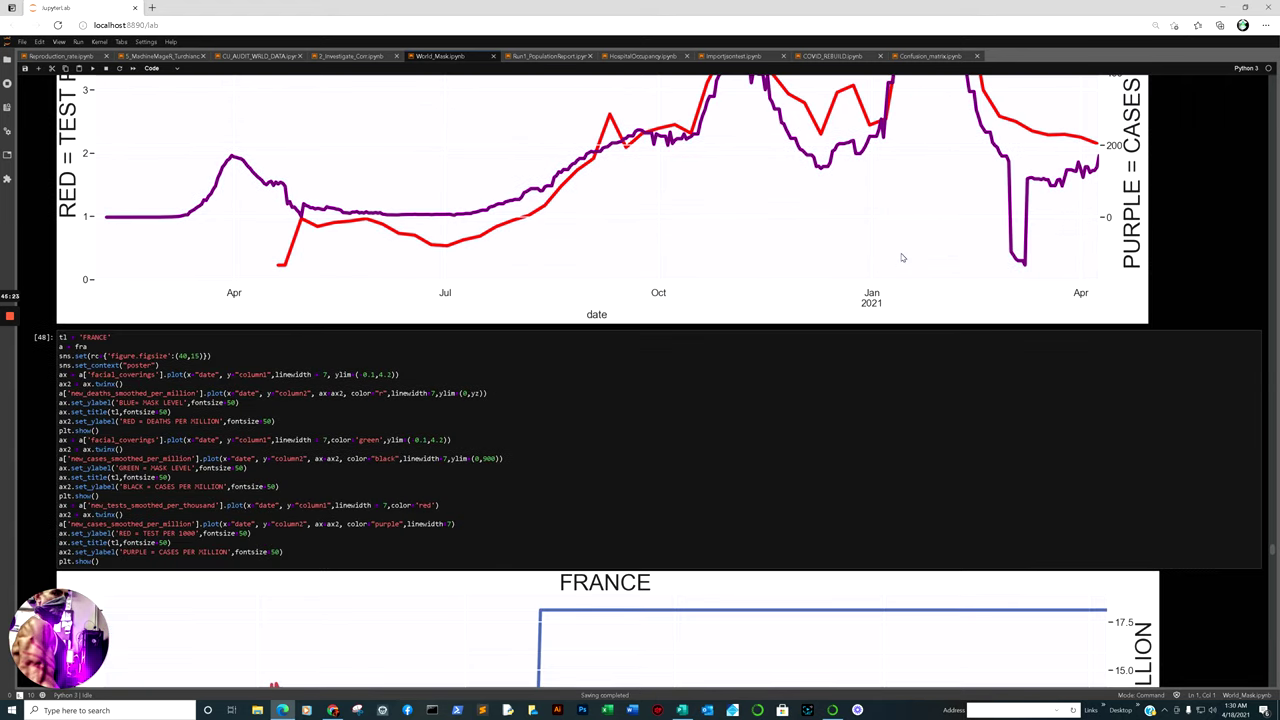
{"action": "scroll", "coordinate": [903, 256], "scroll_direction": "down", "scroll_amount": 2}
{"action": "scroll", "coordinate": [795, 165], "scroll_direction": "up", "scroll_amount": 6}
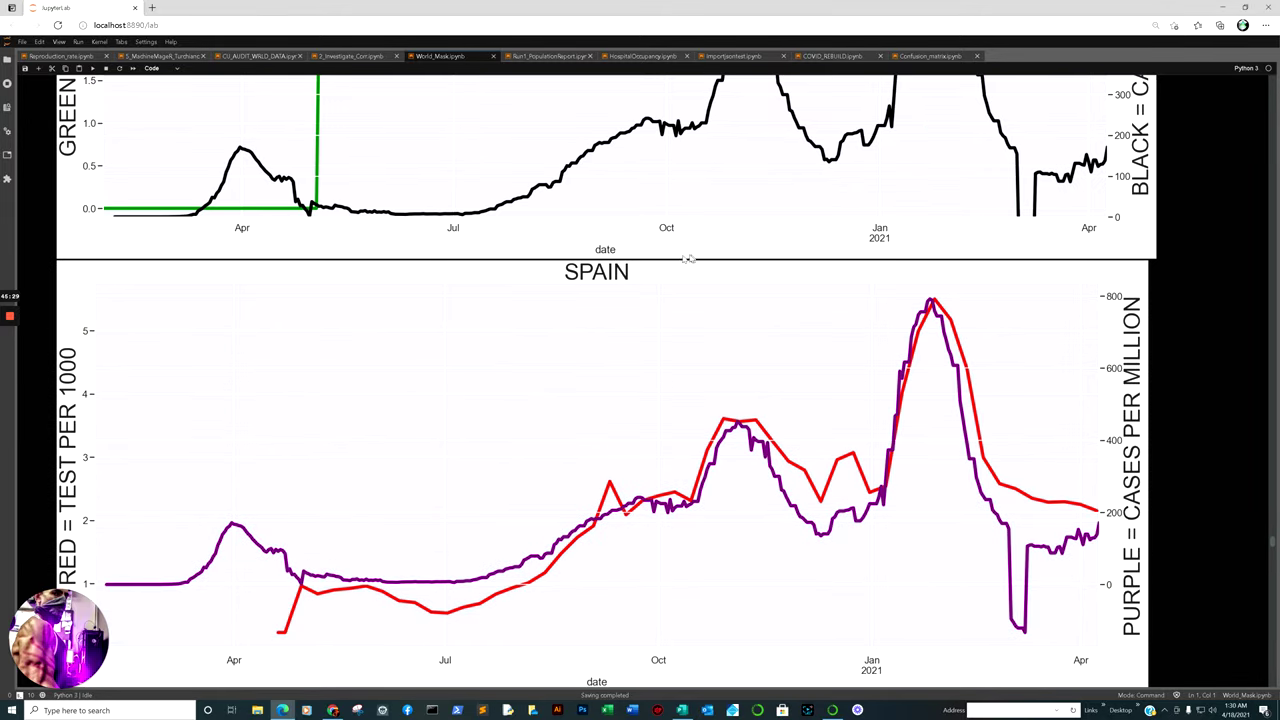
{"action": "scroll", "coordinate": [628, 265], "scroll_direction": "down", "scroll_amount": 1}
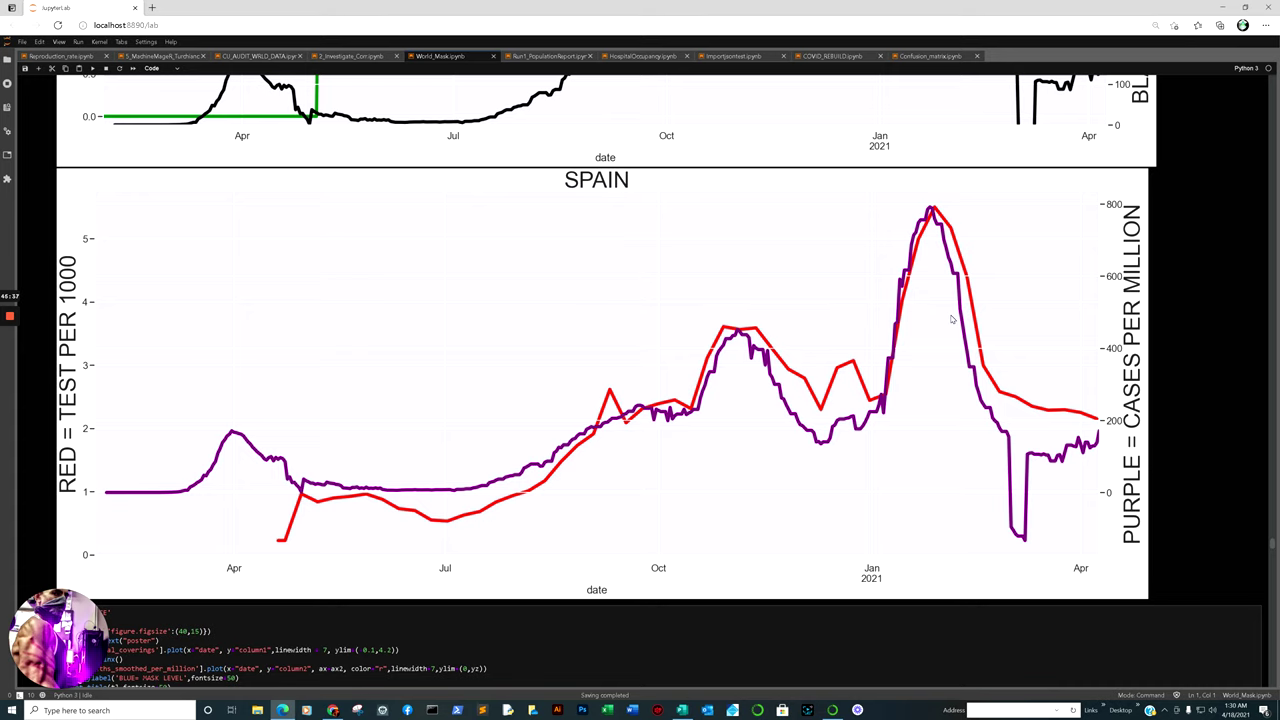
{"action": "scroll", "coordinate": [958, 265], "scroll_direction": "down", "scroll_amount": 10}
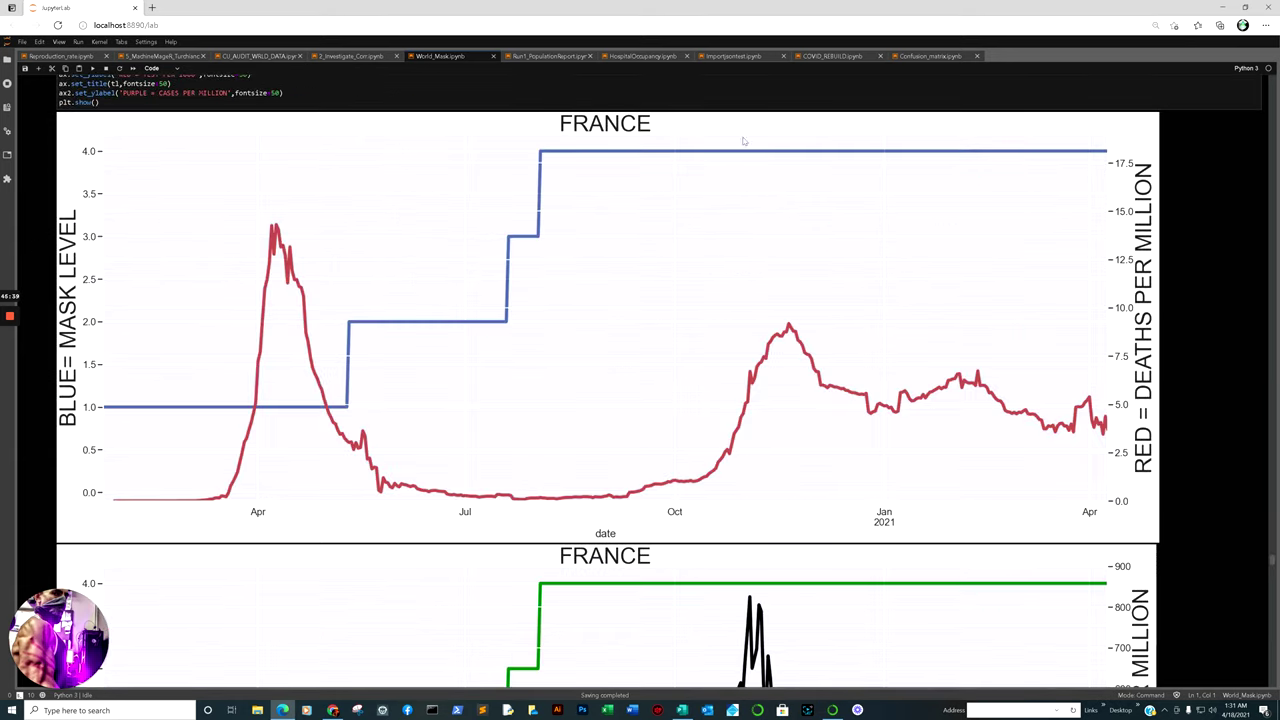
{"action": "scroll", "coordinate": [918, 234], "scroll_direction": "down", "scroll_amount": 1}
{"action": "scroll", "coordinate": [950, 234], "scroll_direction": "down", "scroll_amount": 4}
{"action": "scroll", "coordinate": [1035, 213], "scroll_direction": "down", "scroll_amount": 2}
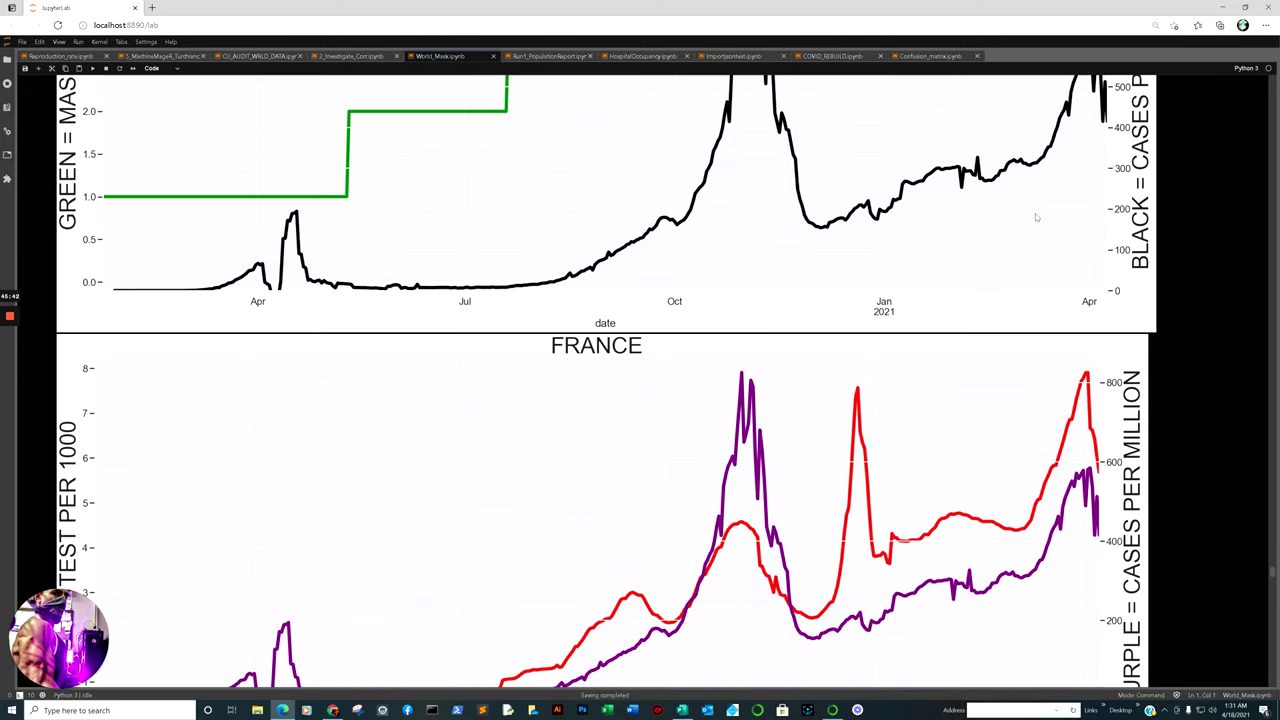
{"action": "scroll", "coordinate": [1032, 206], "scroll_direction": "down", "scroll_amount": 1}
{"action": "scroll", "coordinate": [967, 343], "scroll_direction": "up", "scroll_amount": 6}
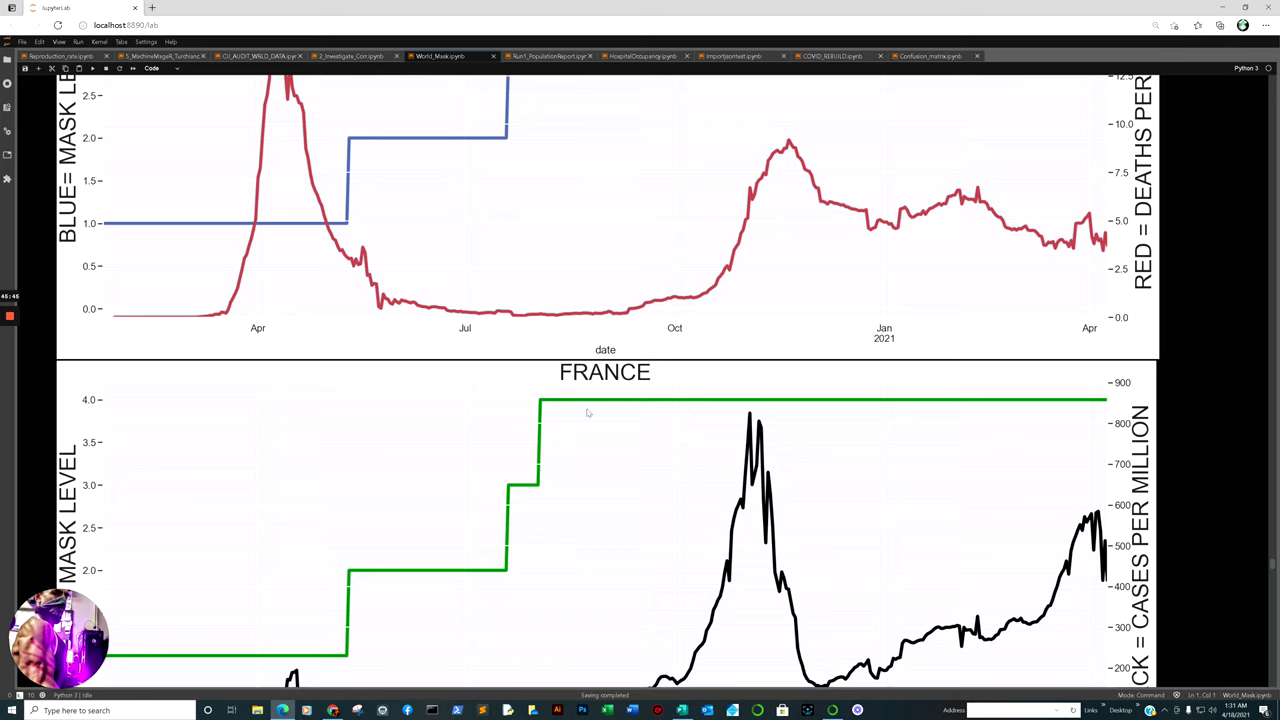
{"action": "scroll", "coordinate": [790, 399], "scroll_direction": "down", "scroll_amount": 2}
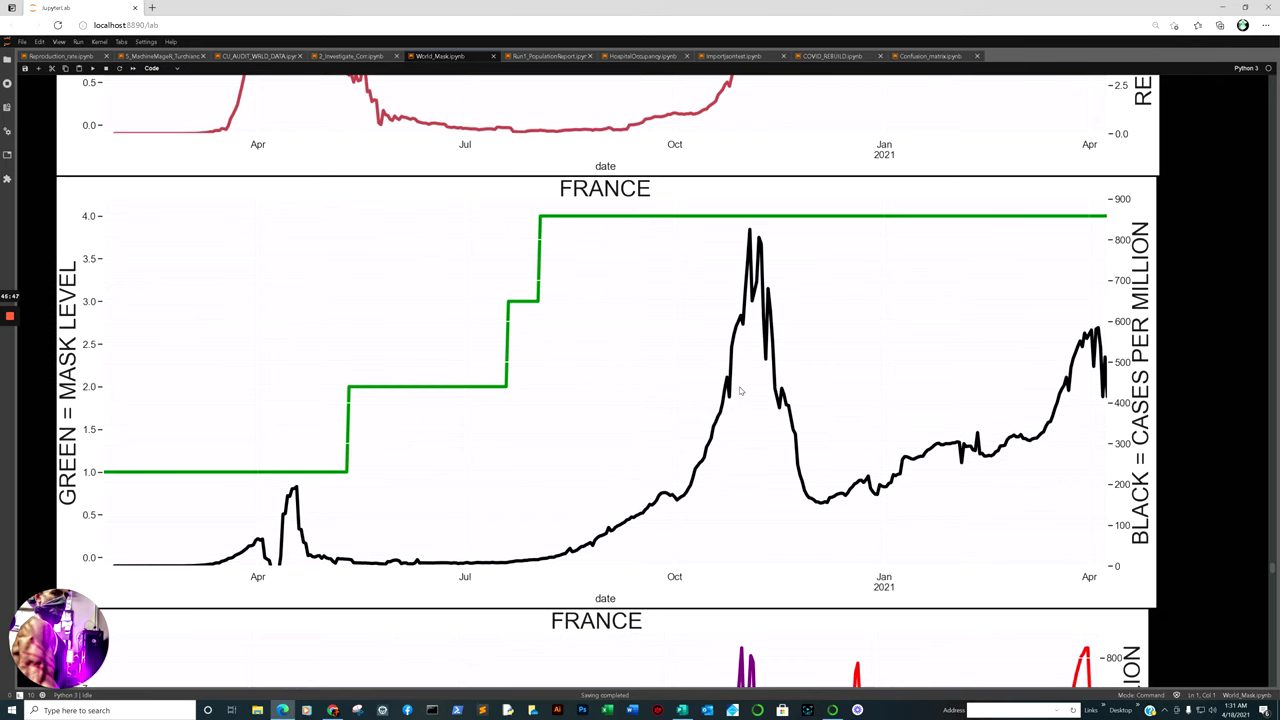
{"action": "scroll", "coordinate": [740, 391], "scroll_direction": "down", "scroll_amount": 1}
{"action": "scroll", "coordinate": [1067, 272], "scroll_direction": "down", "scroll_amount": 6}
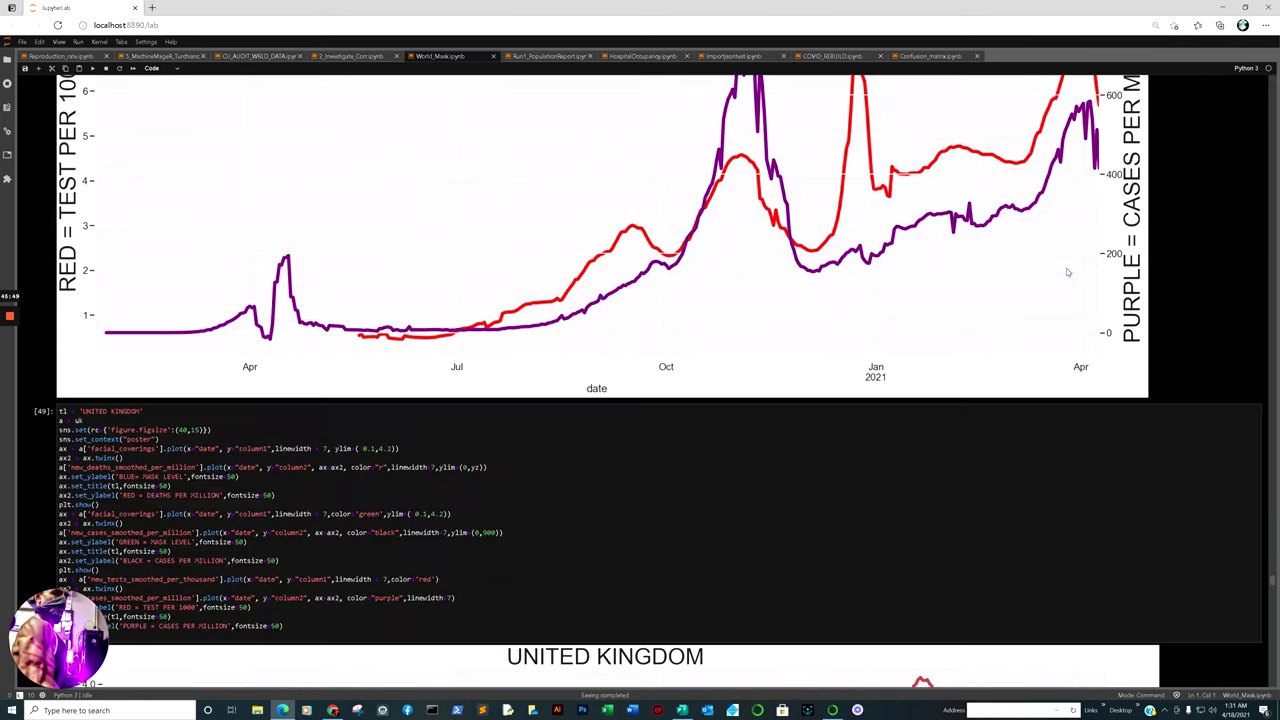
{"action": "scroll", "coordinate": [1067, 272], "scroll_direction": "down", "scroll_amount": 4}
{"action": "scroll", "coordinate": [1066, 268], "scroll_direction": "down", "scroll_amount": 1}
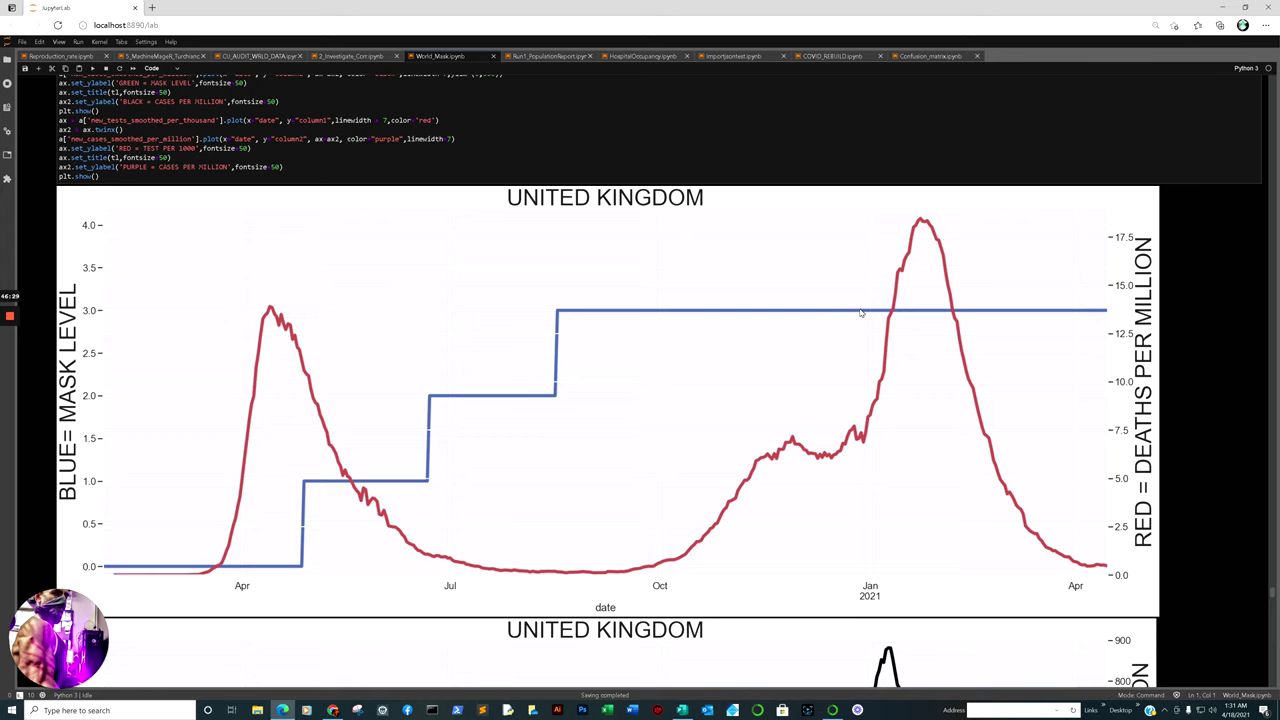
{"action": "scroll", "coordinate": [860, 313], "scroll_direction": "down", "scroll_amount": 5}
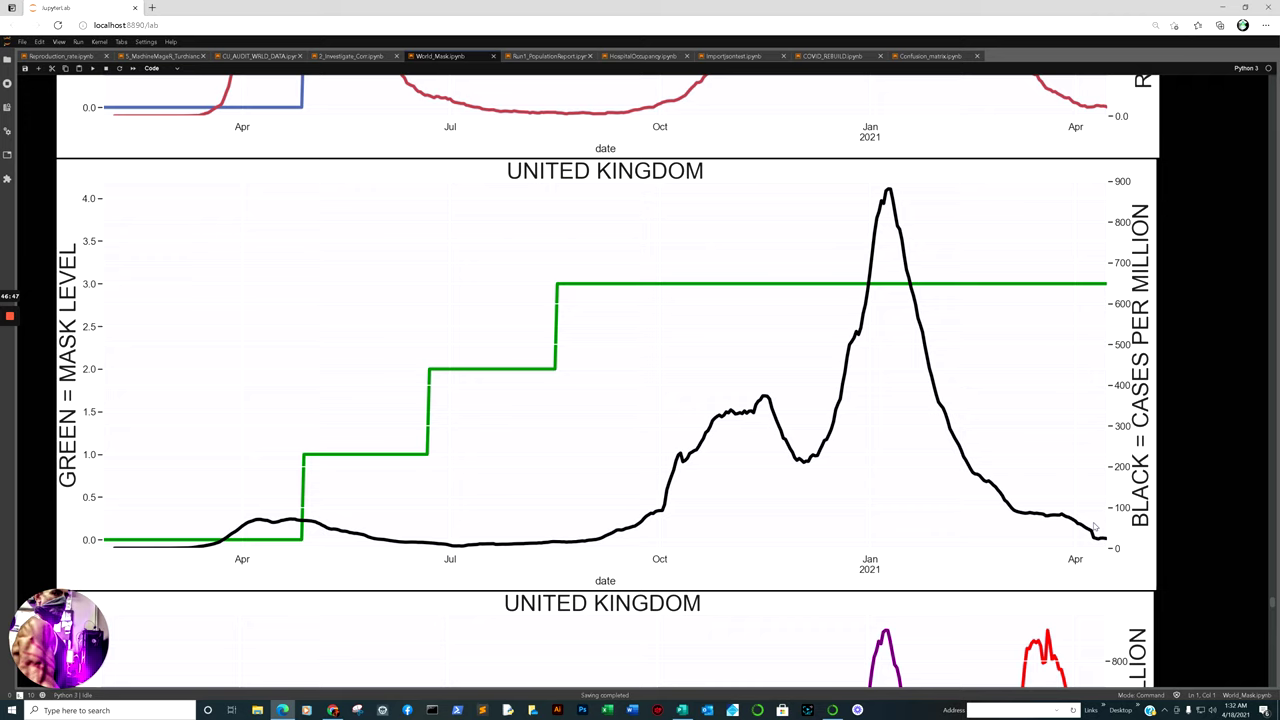
{"action": "scroll", "coordinate": [1090, 500], "scroll_direction": "down", "scroll_amount": 3}
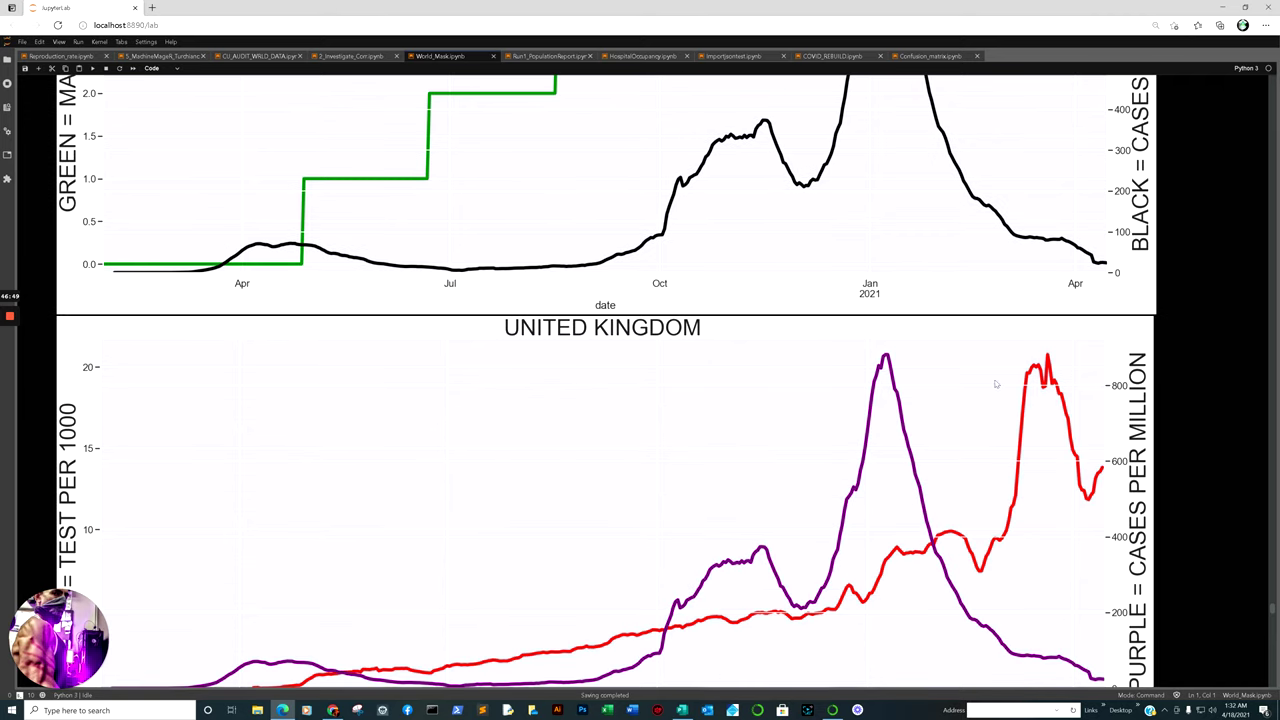
{"action": "scroll", "coordinate": [742, 350], "scroll_direction": "down", "scroll_amount": 3}
{"action": "scroll", "coordinate": [685, 202], "scroll_direction": "up", "scroll_amount": 2}
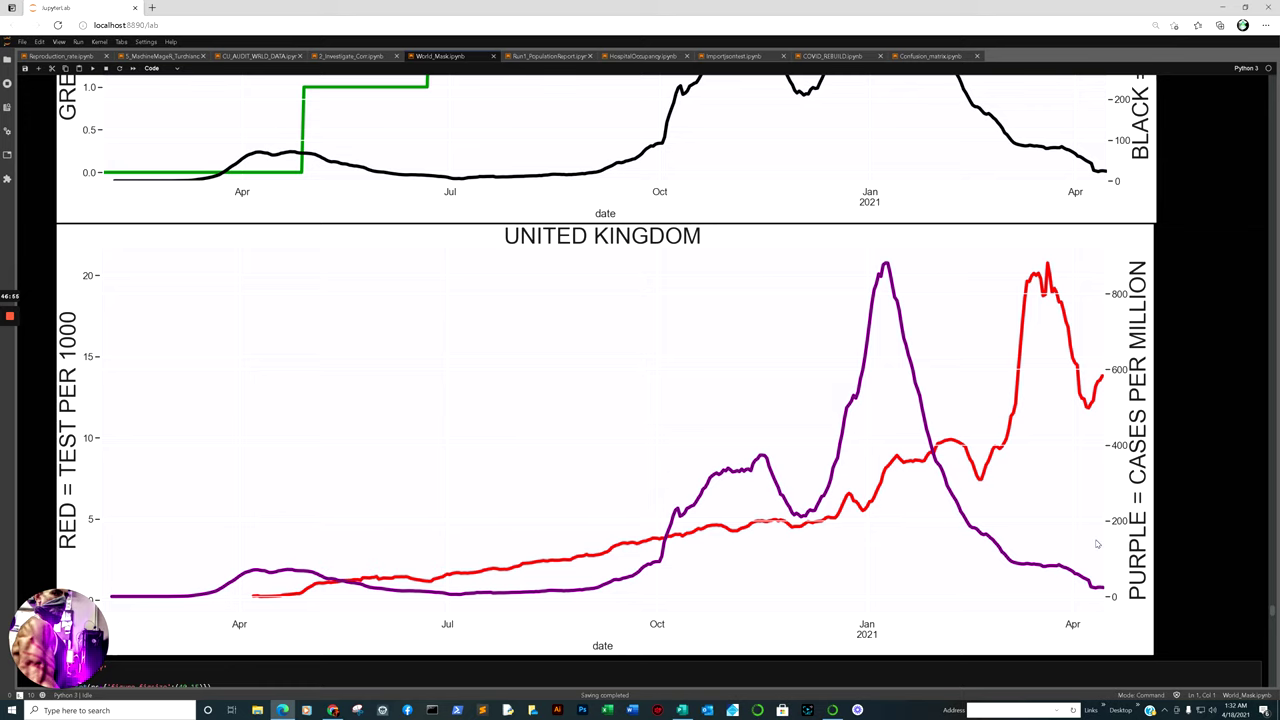
{"action": "scroll", "coordinate": [1100, 570], "scroll_direction": "down", "scroll_amount": 8}
{"action": "scroll", "coordinate": [1097, 543], "scroll_direction": "down", "scroll_amount": 8}
{"action": "scroll", "coordinate": [957, 405], "scroll_direction": "down", "scroll_amount": 20}
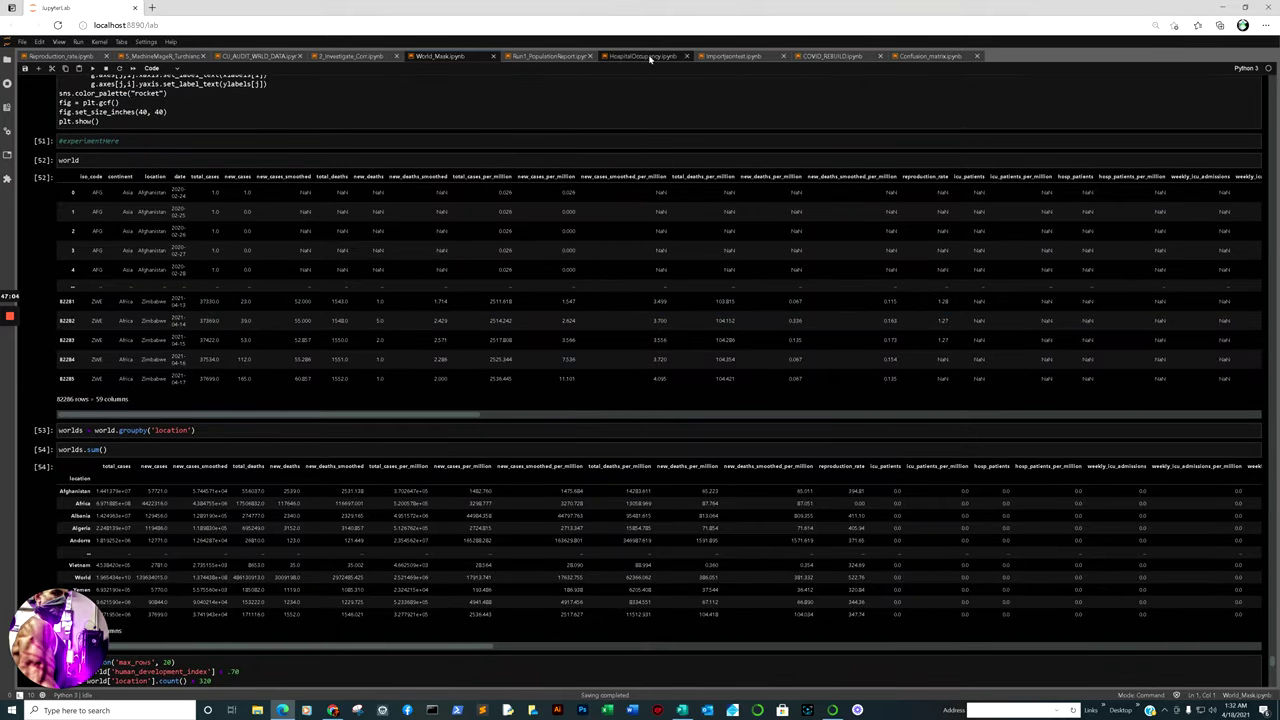
- Switch to the HospitalOccupancy notebook and scroll through its state inpatient-bed charts
{"action": "left_click", "coordinate": [648, 56]}
{"action": "scroll", "coordinate": [881, 281], "scroll_direction": "up", "scroll_amount": 20}
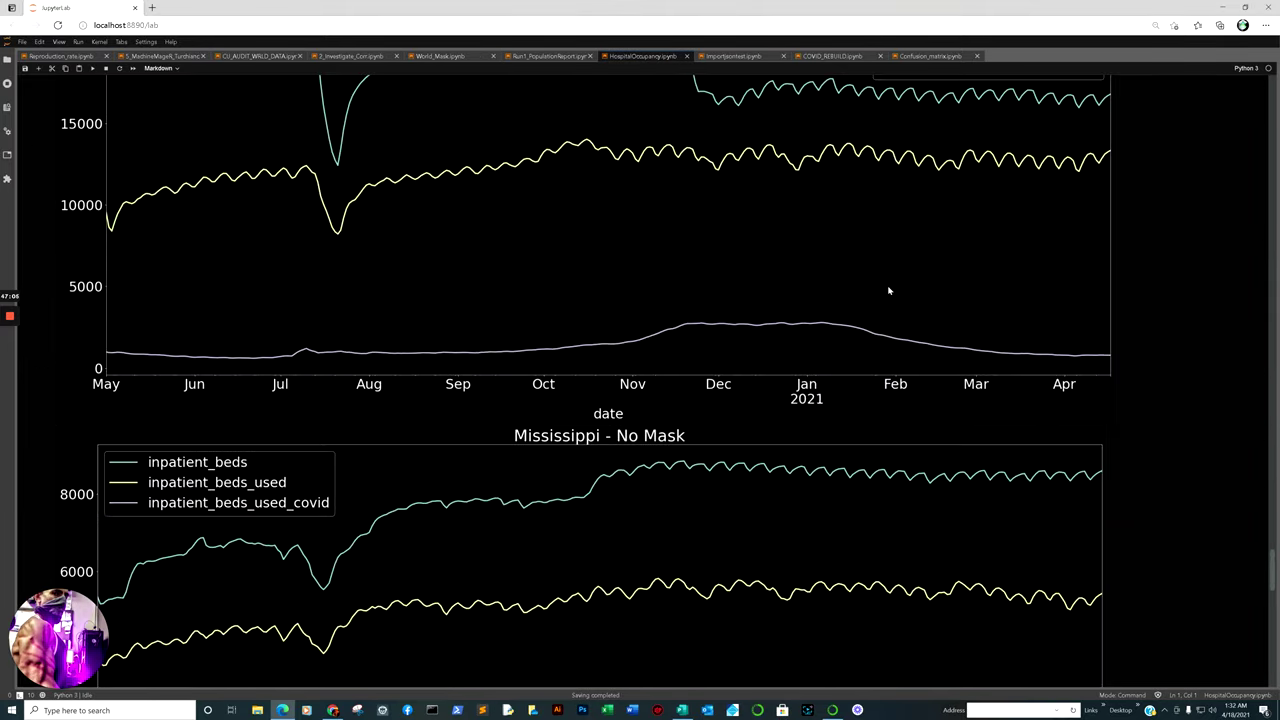
{"action": "scroll", "coordinate": [1210, 433], "scroll_direction": "up", "scroll_amount": 20}
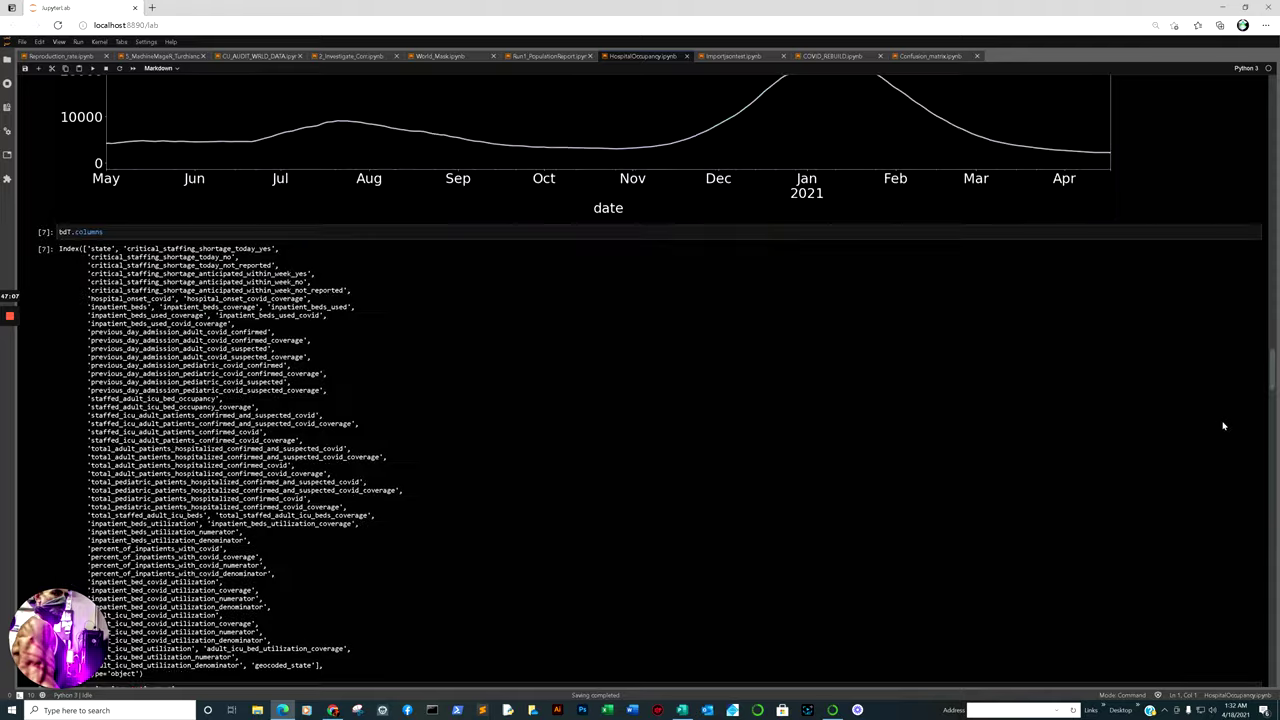
{"action": "scroll", "coordinate": [1129, 403], "scroll_direction": "down", "scroll_amount": 15}
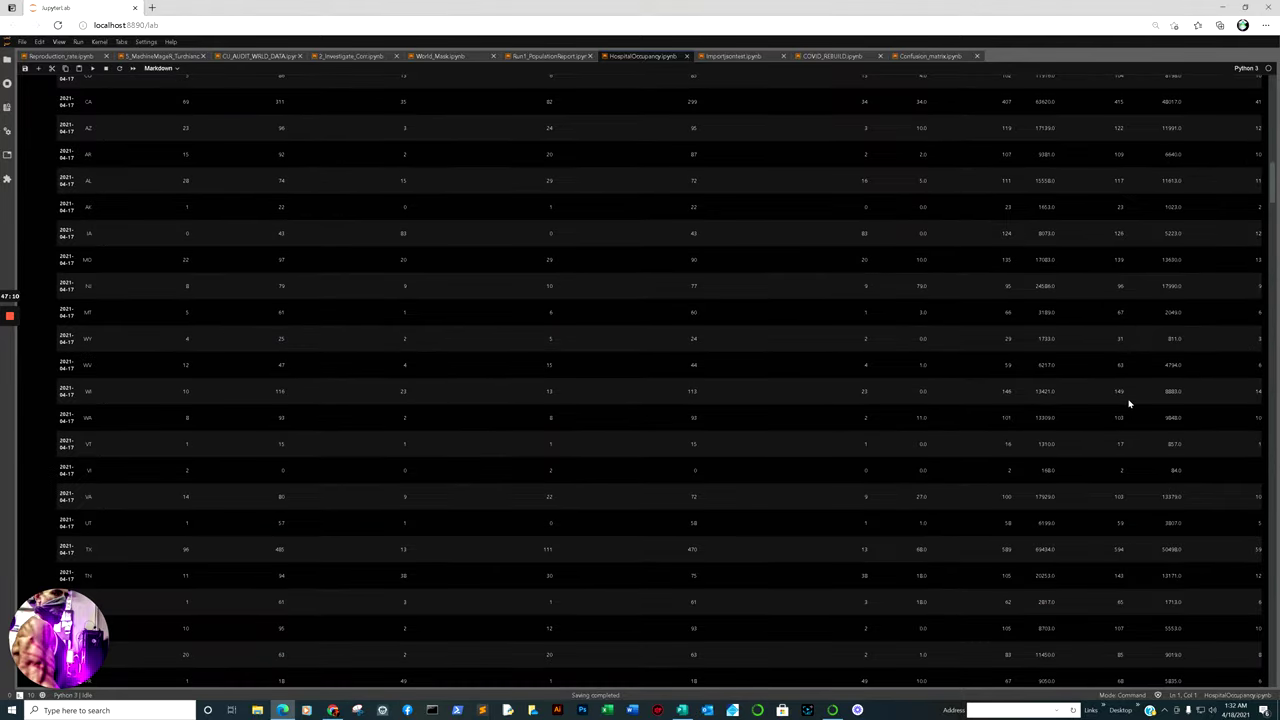
{"action": "scroll", "coordinate": [1158, 371], "scroll_direction": "down", "scroll_amount": 5}
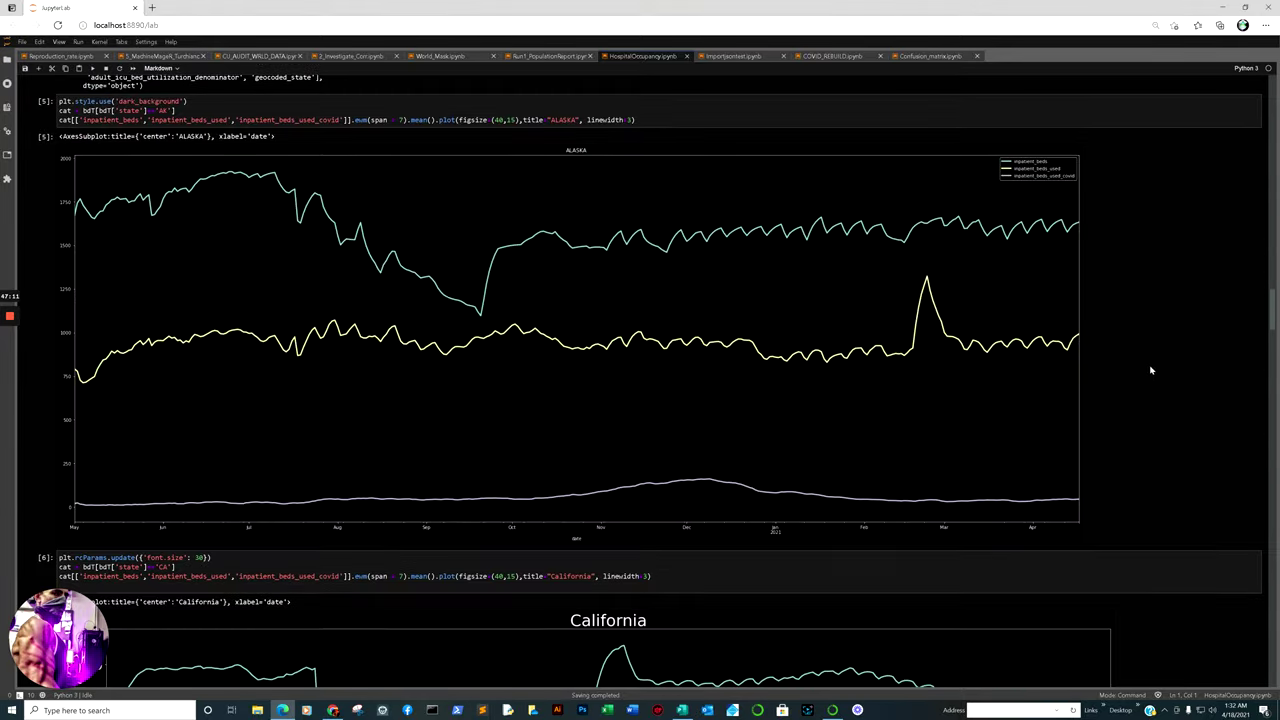
{"action": "scroll", "coordinate": [1098, 419], "scroll_direction": "down", "scroll_amount": 5}
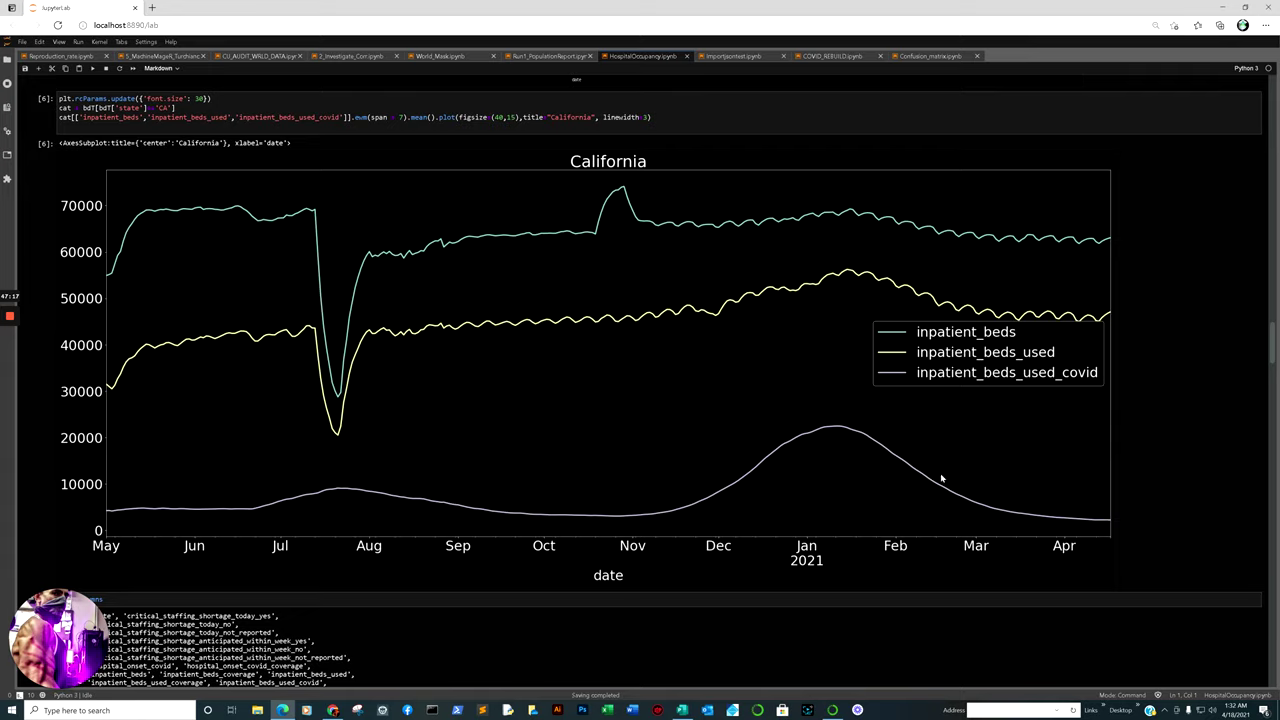
{"action": "scroll", "coordinate": [885, 465], "scroll_direction": "down", "scroll_amount": 15}
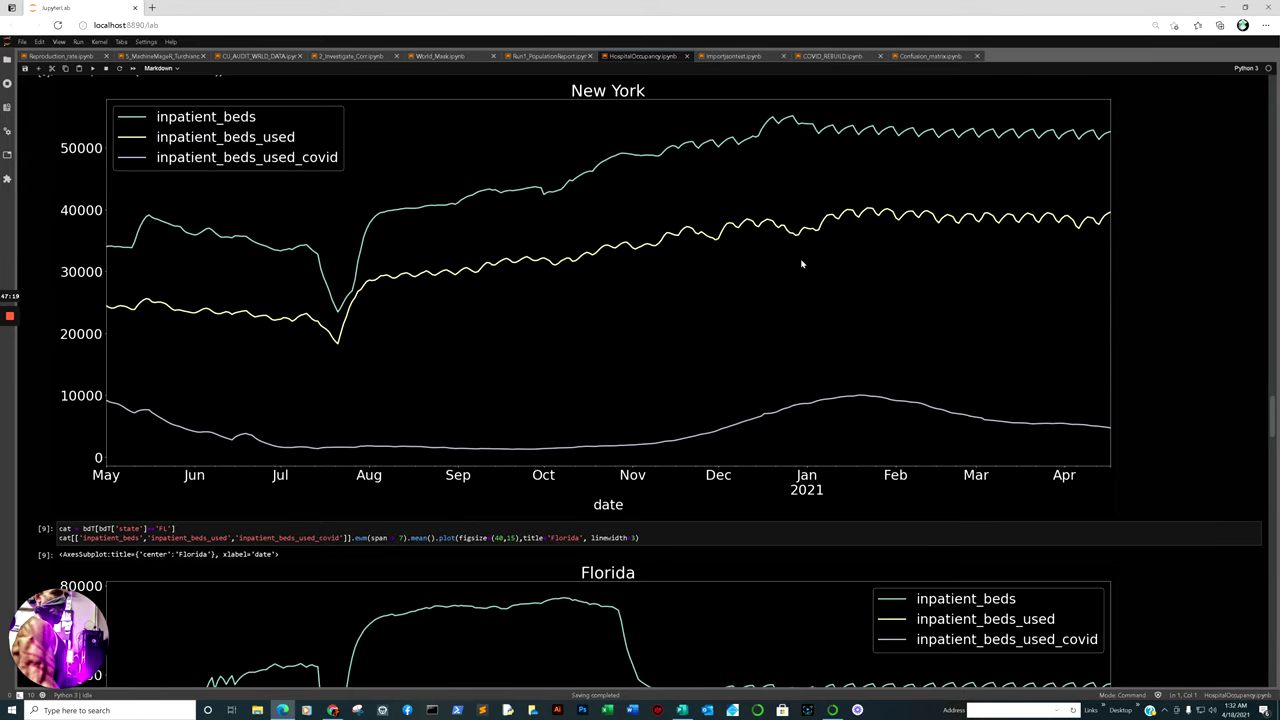
{"action": "scroll", "coordinate": [1109, 353], "scroll_direction": "down", "scroll_amount": 4}
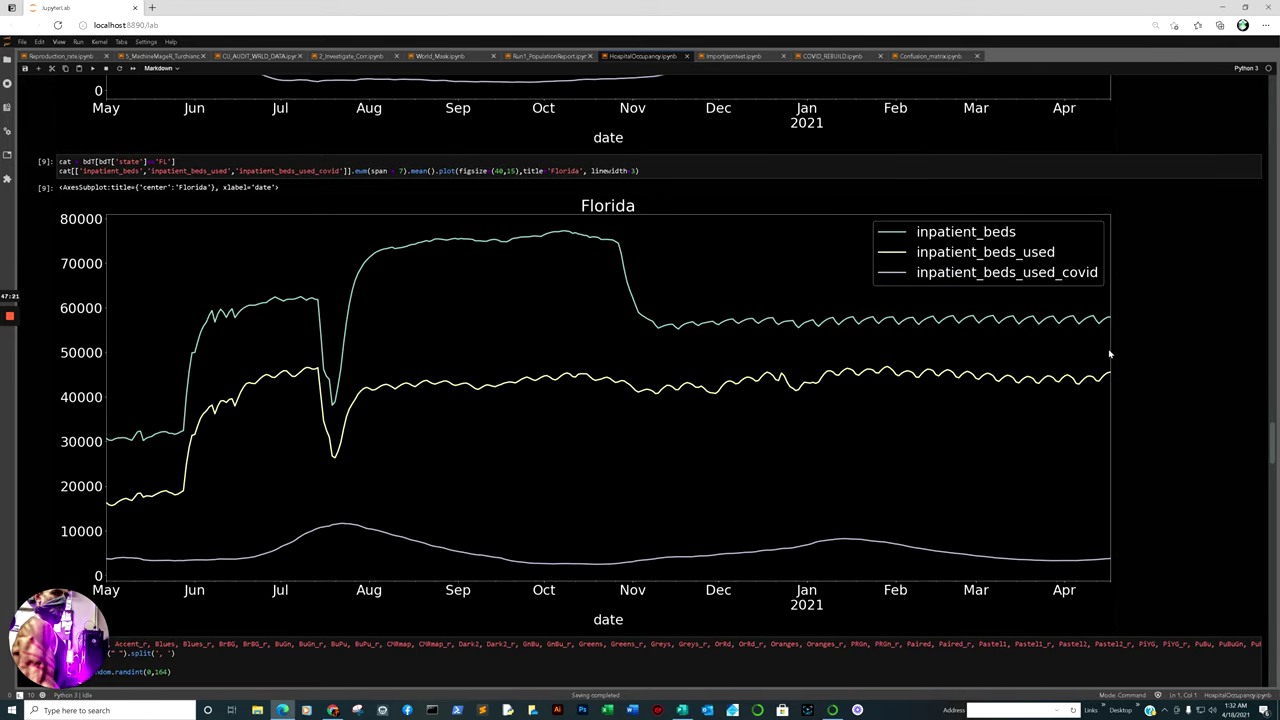
- Select the Florida hospital-beds plot cell and scroll through the state charts around it
{"action": "left_click", "coordinate": [1085, 555]}
{"action": "left_click", "coordinate": [995, 321]}
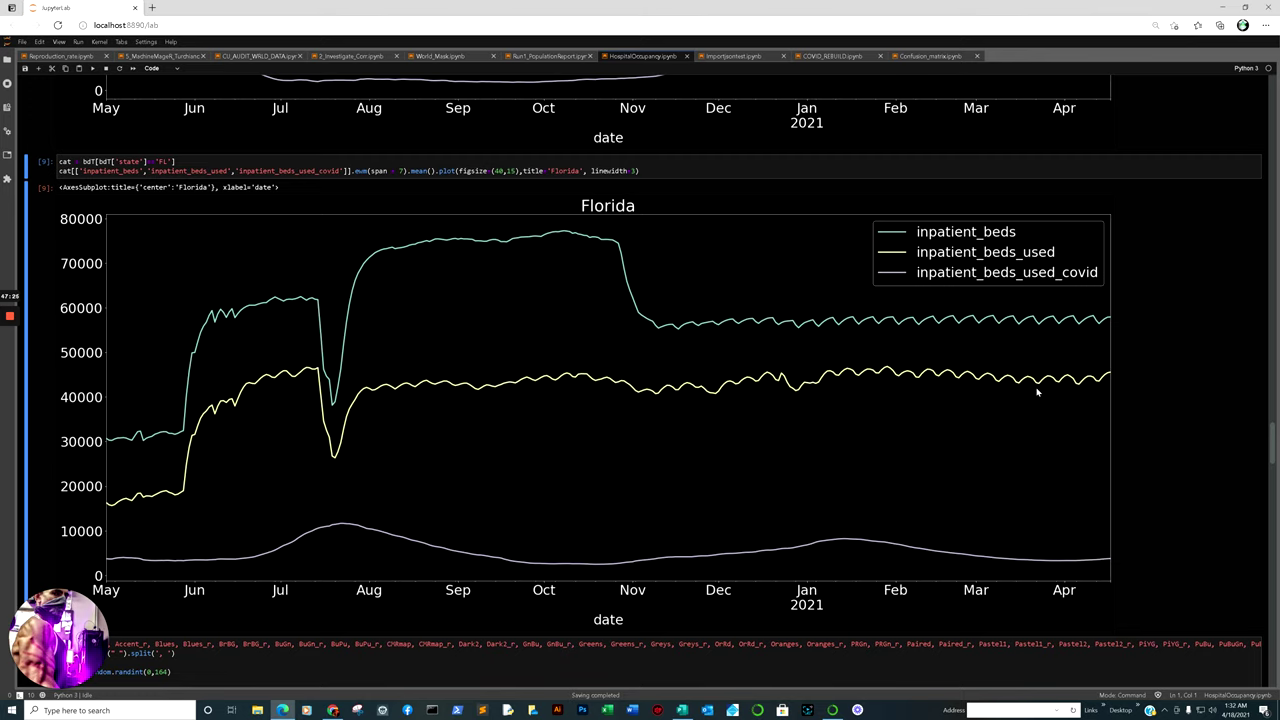
{"action": "scroll", "coordinate": [1036, 406], "scroll_direction": "up", "scroll_amount": 5}
{"action": "scroll", "coordinate": [977, 305], "scroll_direction": "down", "scroll_amount": 8}
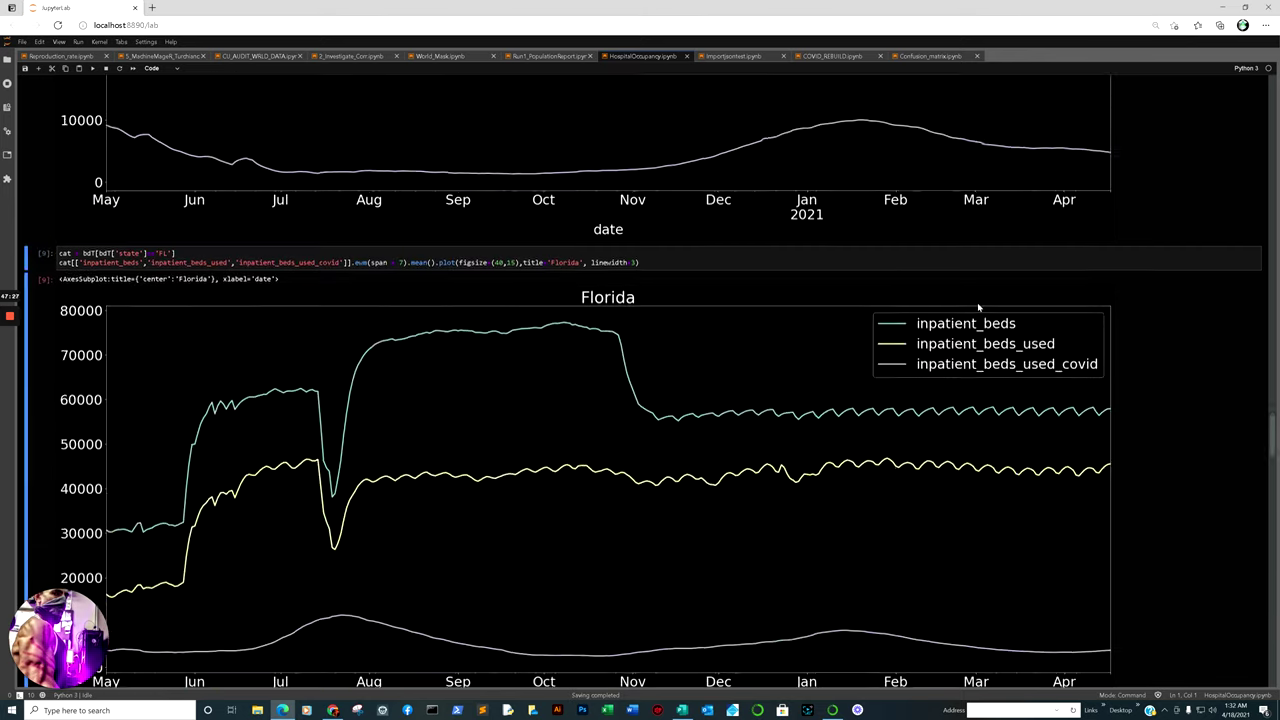
{"action": "scroll", "coordinate": [973, 318], "scroll_direction": "down", "scroll_amount": 4}
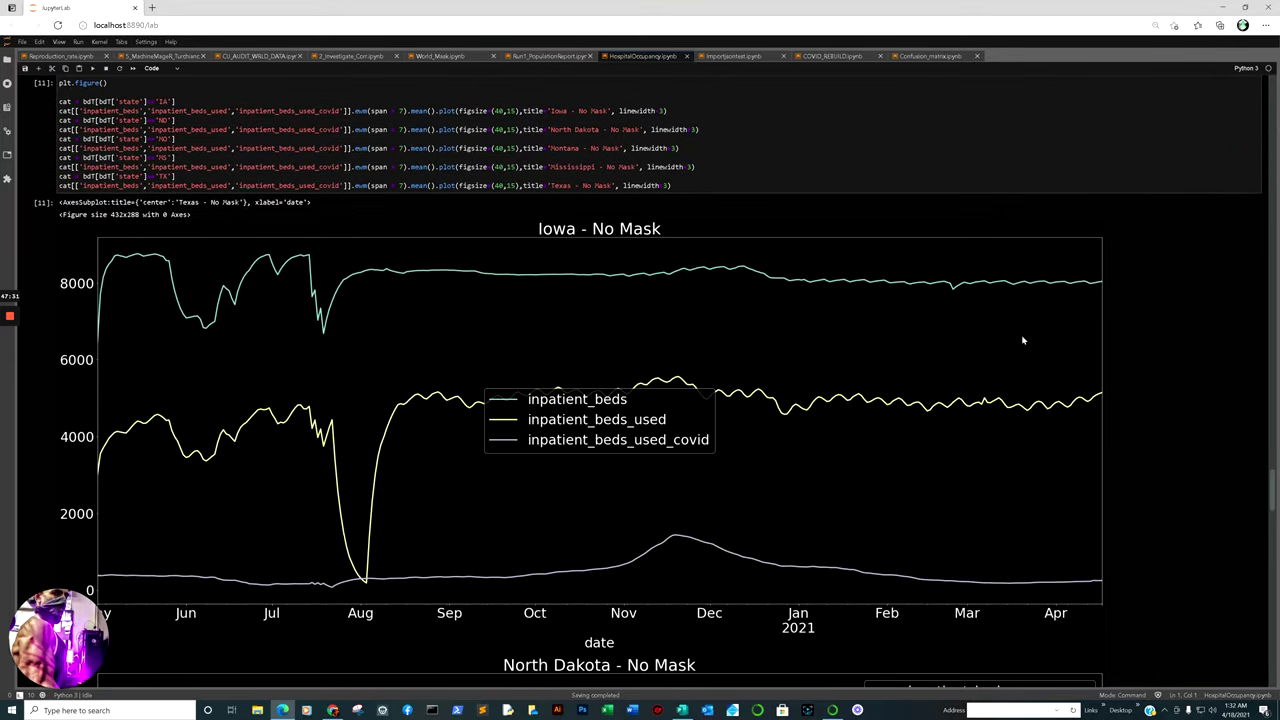
{"action": "scroll", "coordinate": [1080, 598], "scroll_direction": "down", "scroll_amount": 6}
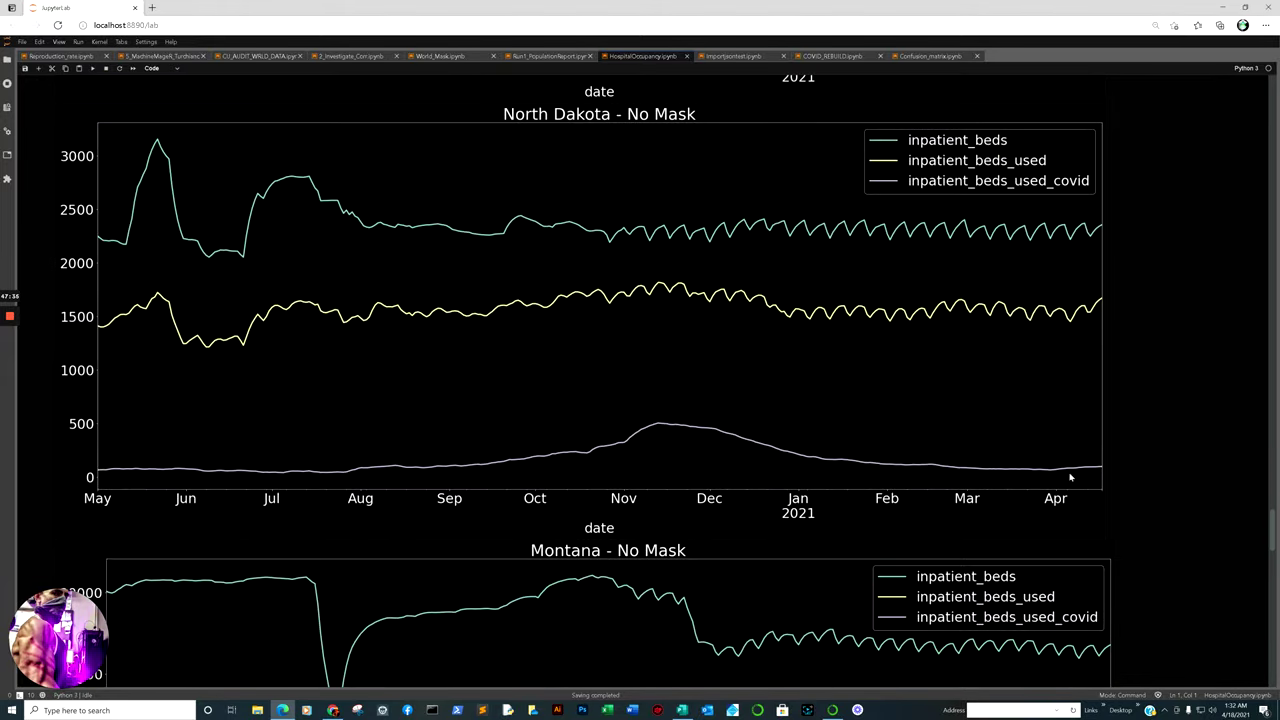
{"action": "scroll", "coordinate": [1094, 476], "scroll_direction": "down", "scroll_amount": 8}
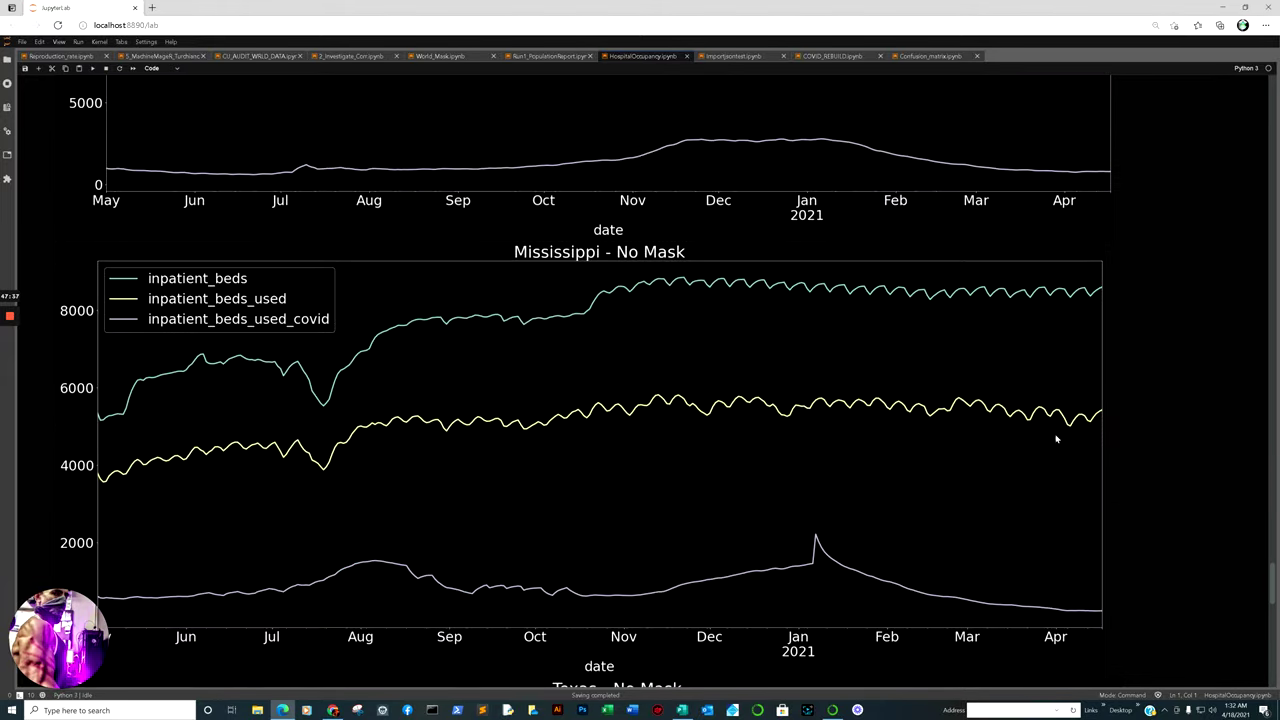
{"action": "scroll", "coordinate": [1073, 599], "scroll_direction": "down", "scroll_amount": 6}
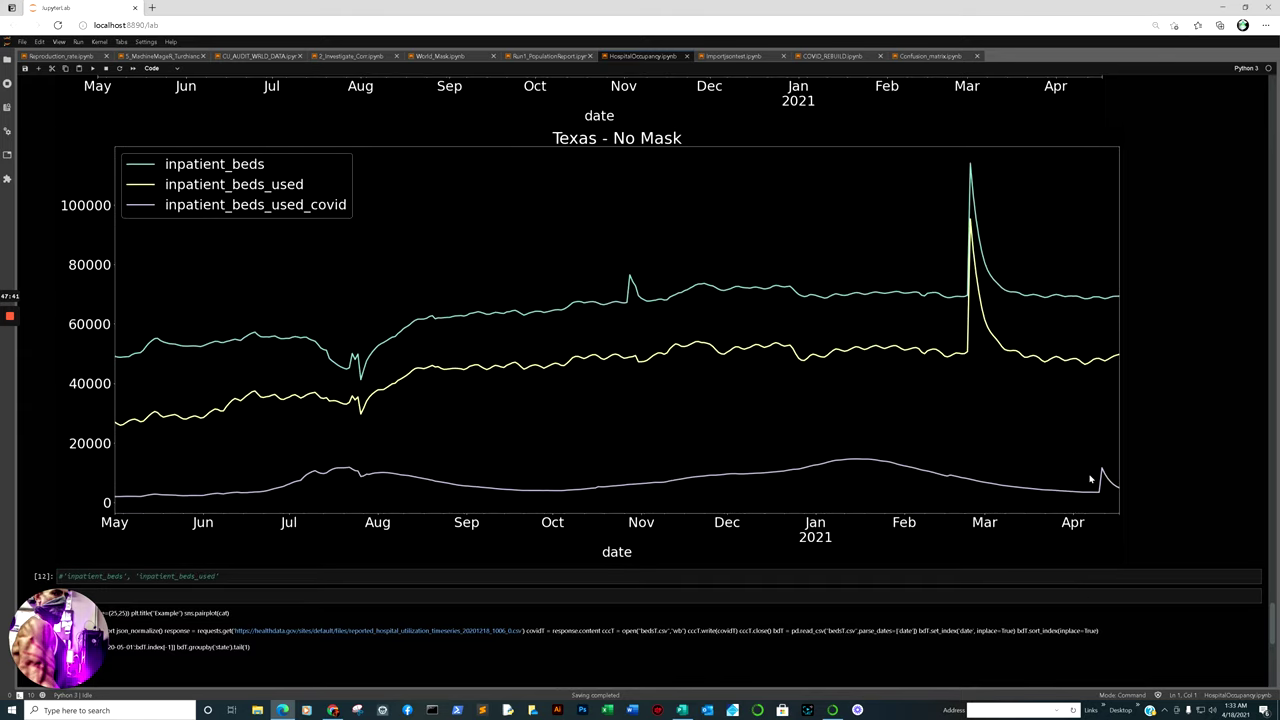
{"action": "scroll", "coordinate": [1090, 479], "scroll_direction": "down", "scroll_amount": 3}
{"action": "scroll", "coordinate": [1090, 479], "scroll_direction": "up", "scroll_amount": 20}
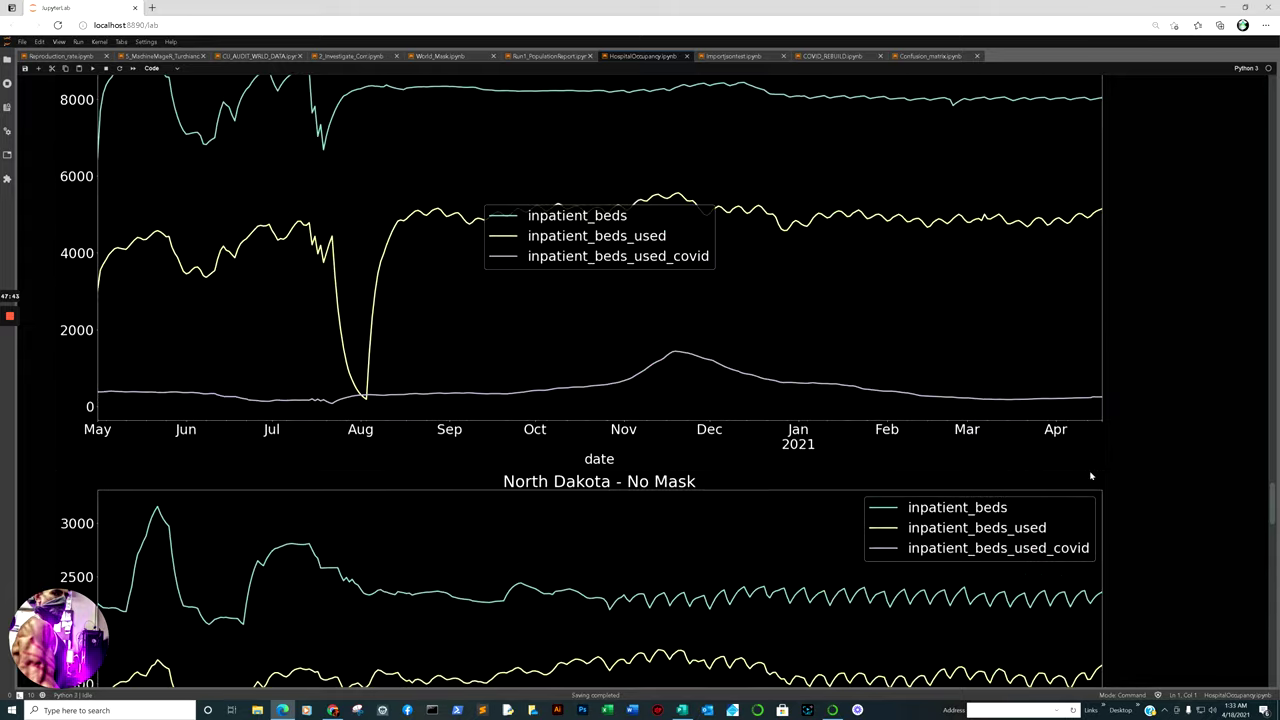
{"action": "scroll", "coordinate": [1055, 459], "scroll_direction": "up", "scroll_amount": 10}
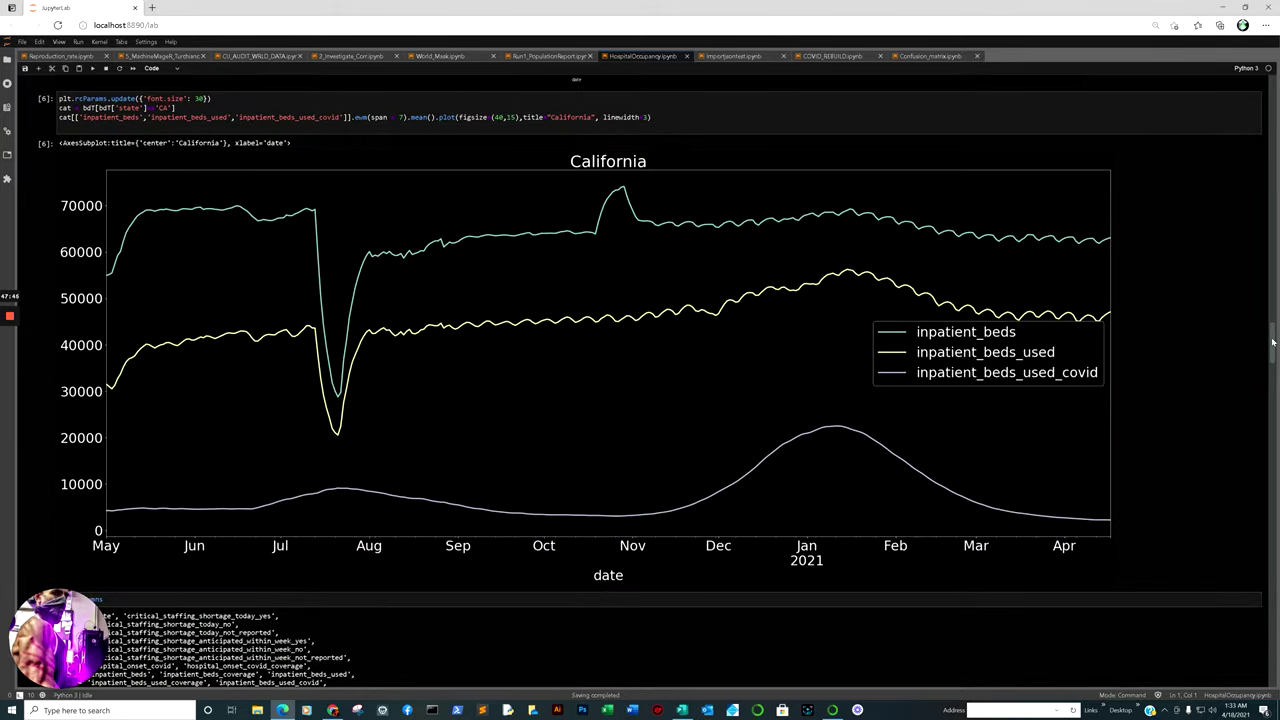
- Drag the scrollbar up to the bdT.columns listing of 60 columns above the ALASKA chart
{"action": "left_click_drag", "start_coordinate": [1272, 342], "coordinate": [1266, 131]}
{"action": "scroll", "coordinate": [1196, 355], "scroll_direction": "down", "scroll_amount": 5}
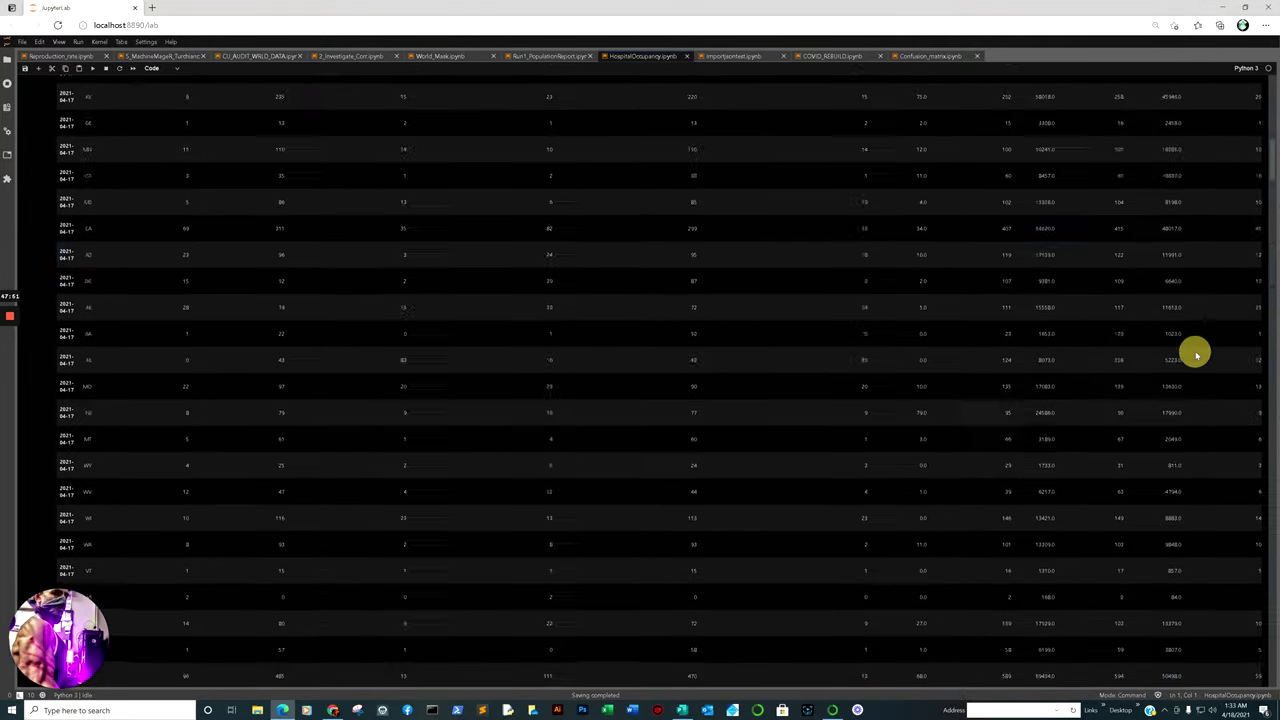
{"action": "scroll", "coordinate": [1196, 355], "scroll_direction": "down", "scroll_amount": 15}
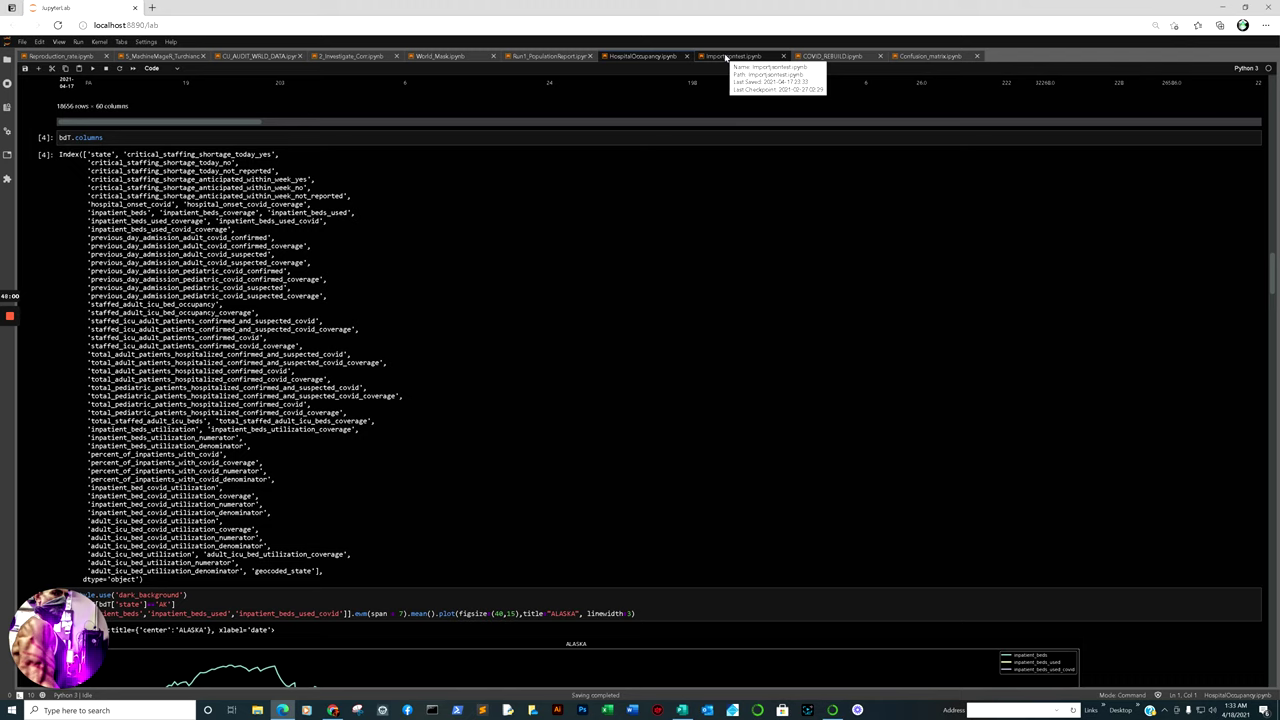
- Bring up the importjsontest notebook and scroll through its vaccination charts
{"action": "left_click", "coordinate": [727, 57]}
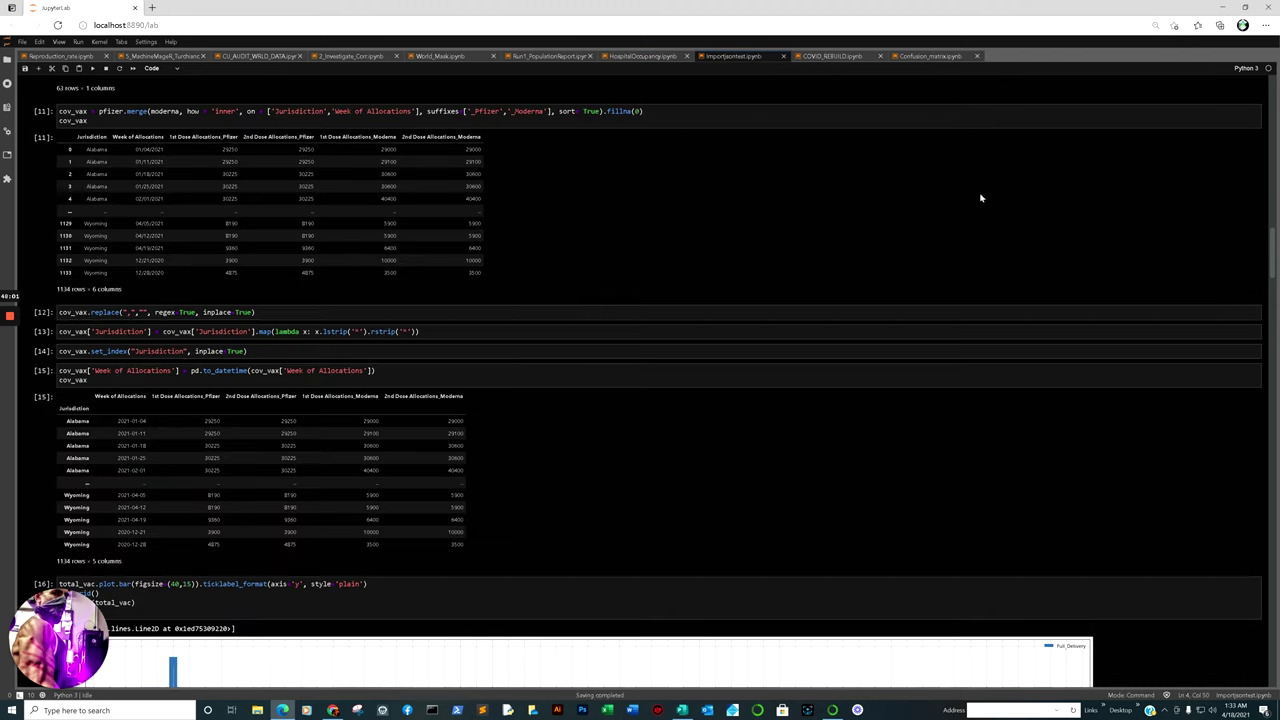
{"action": "scroll", "coordinate": [996, 197], "scroll_direction": "down", "scroll_amount": 10}
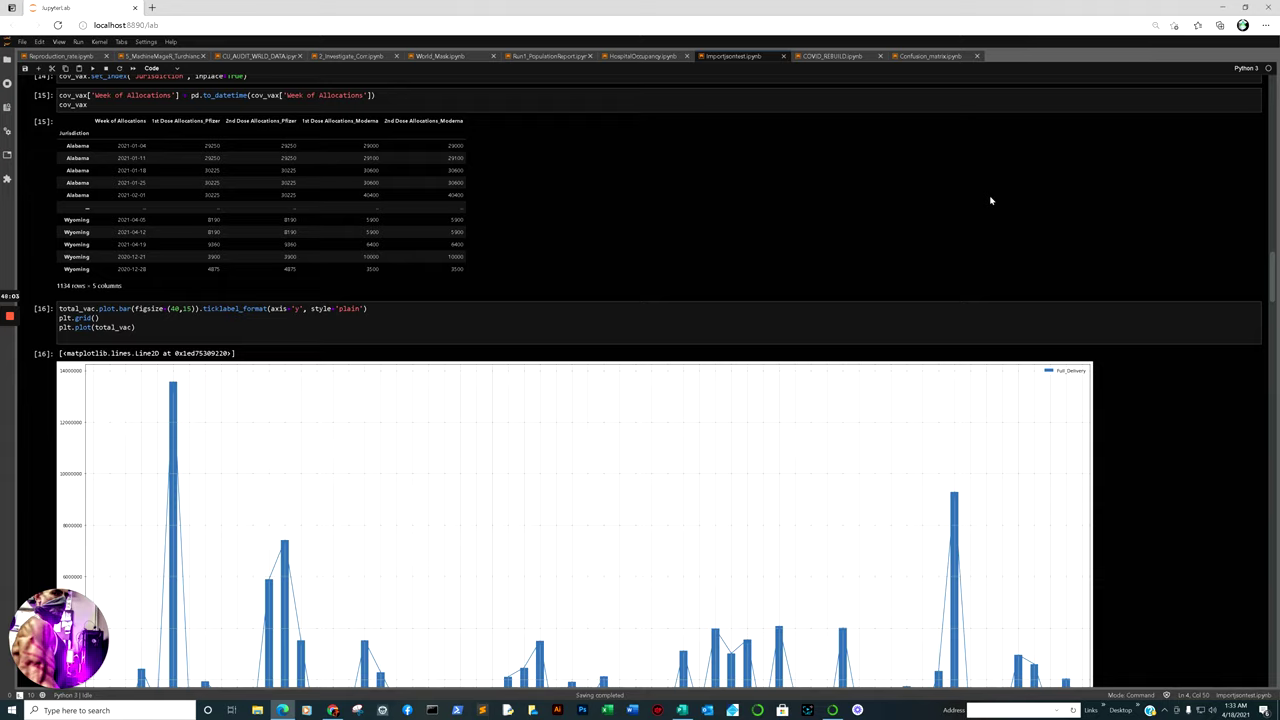
{"action": "scroll", "coordinate": [857, 231], "scroll_direction": "down", "scroll_amount": 15}
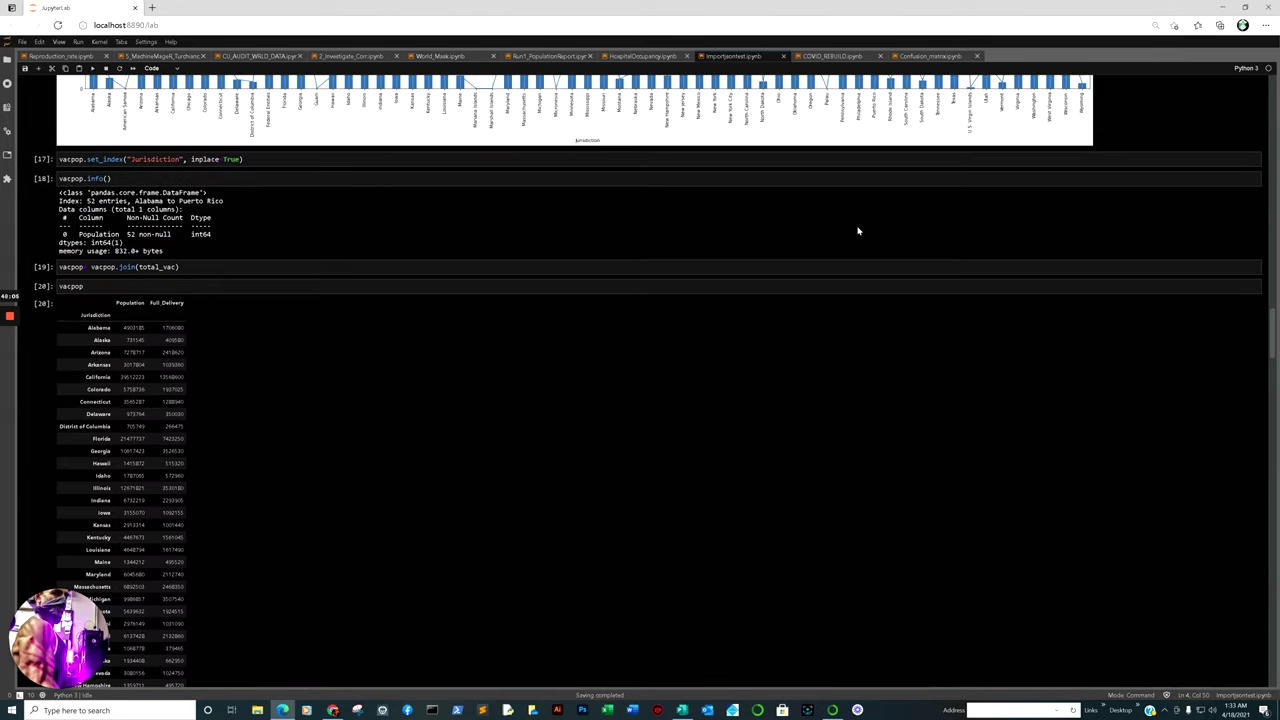
{"action": "scroll", "coordinate": [857, 231], "scroll_direction": "down", "scroll_amount": 7}
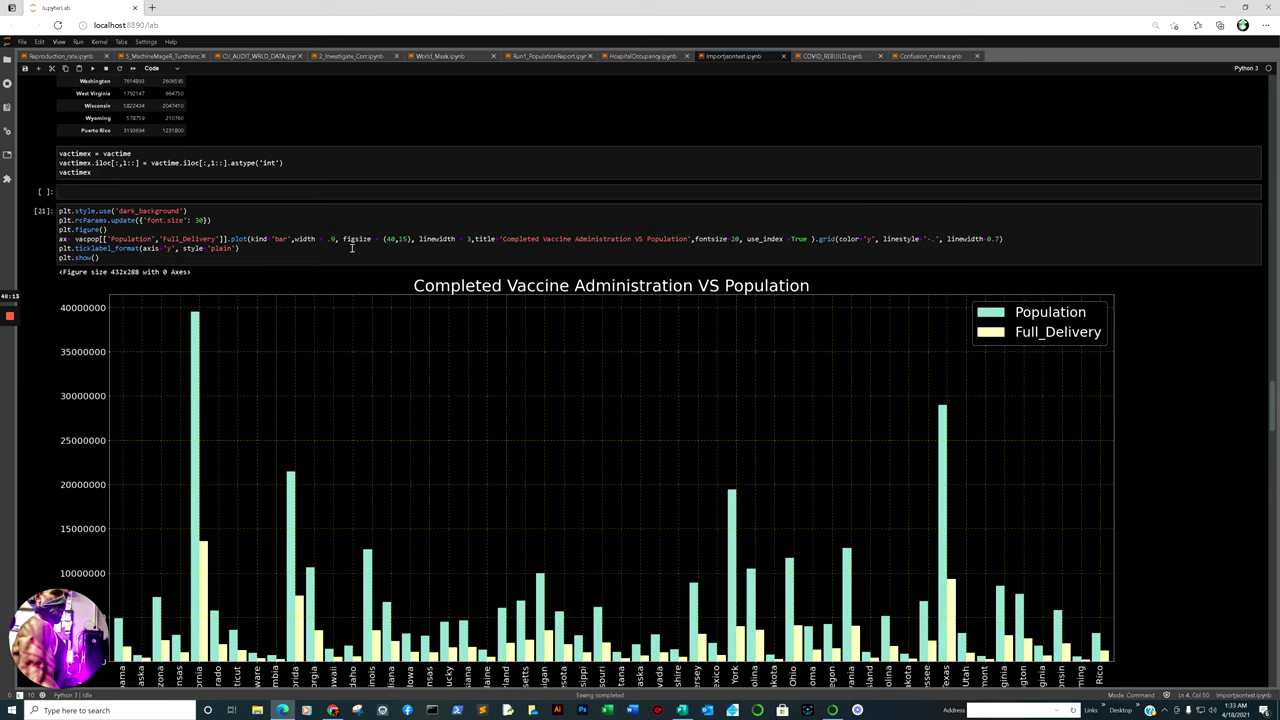
- Select the vaccine-versus-population cell [21], scroll to the KeyError traceback, then return to COVID_REBUILD
{"action": "left_click", "coordinate": [282, 259]}
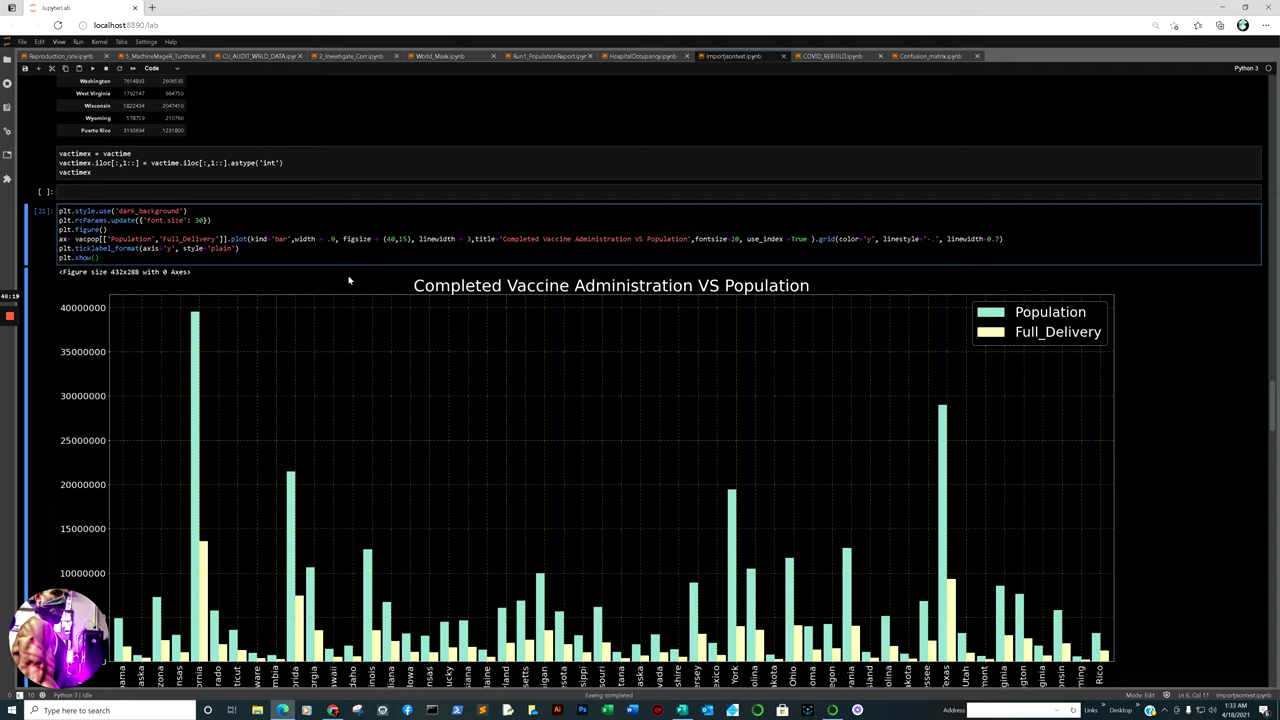
{"action": "scroll", "coordinate": [634, 343], "scroll_direction": "down", "scroll_amount": 15}
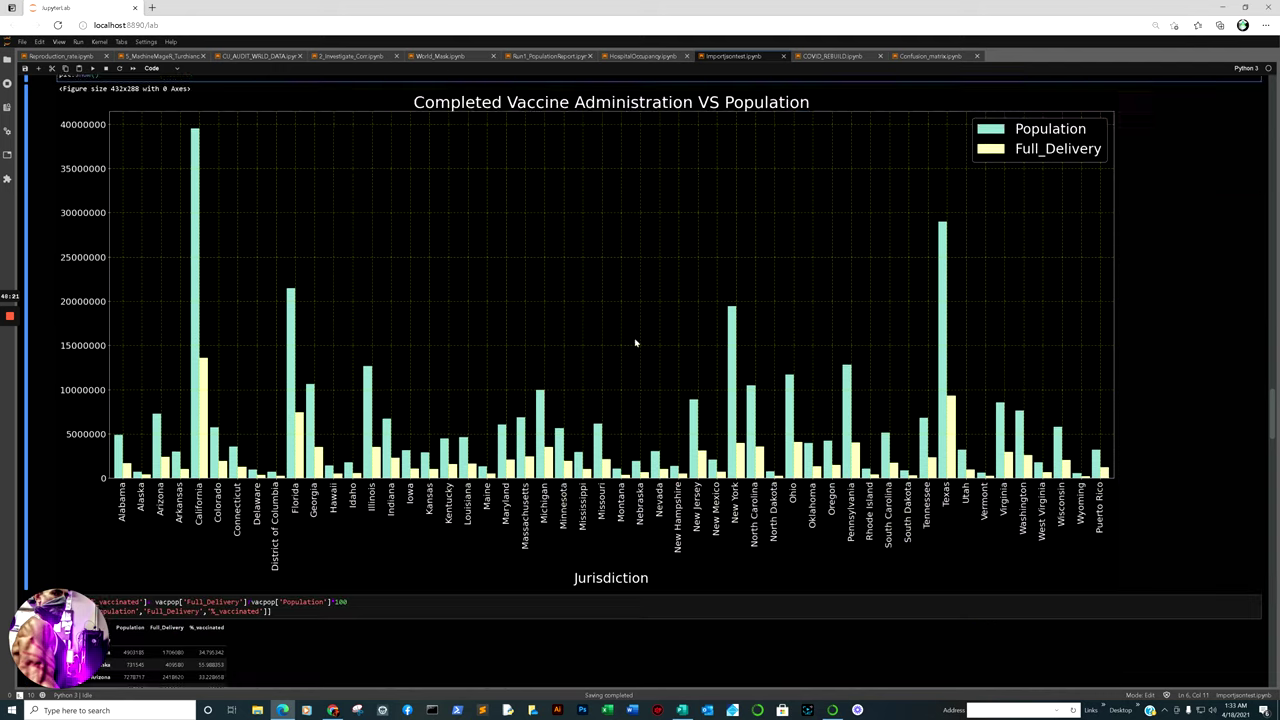
{"action": "scroll", "coordinate": [636, 341], "scroll_direction": "down", "scroll_amount": 5}
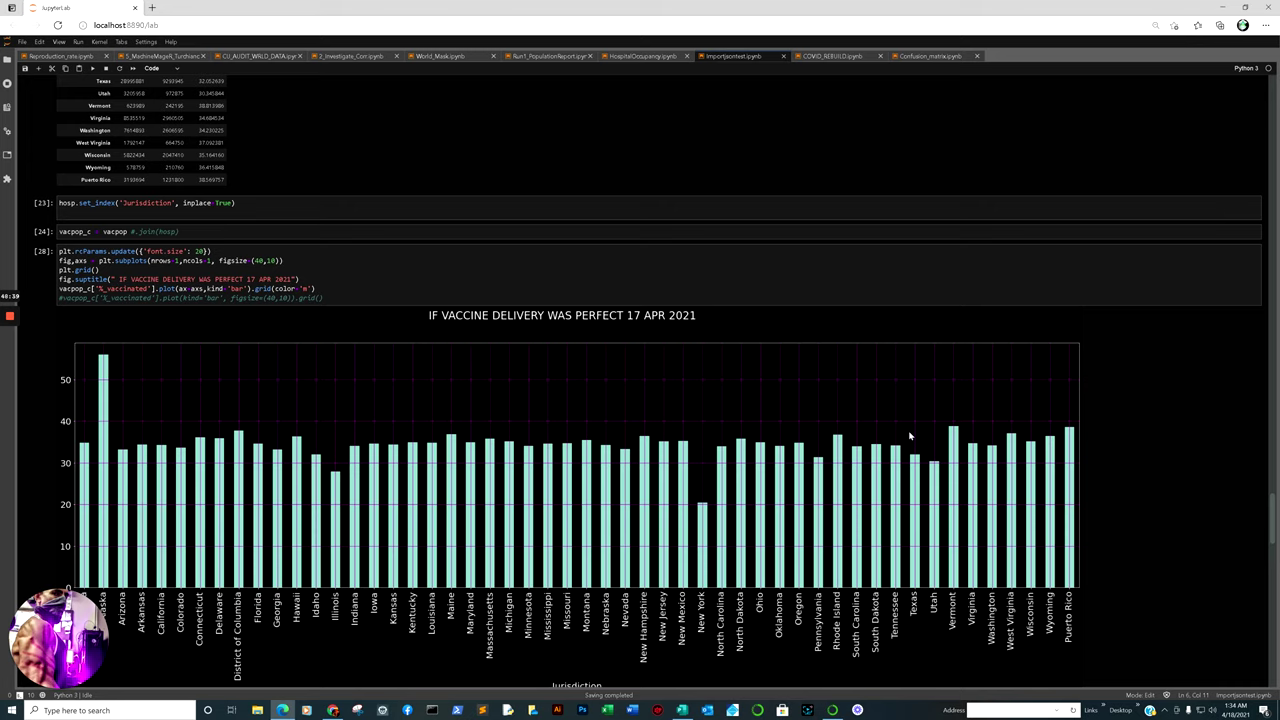
{"action": "scroll", "coordinate": [910, 436], "scroll_direction": "down", "scroll_amount": 2}
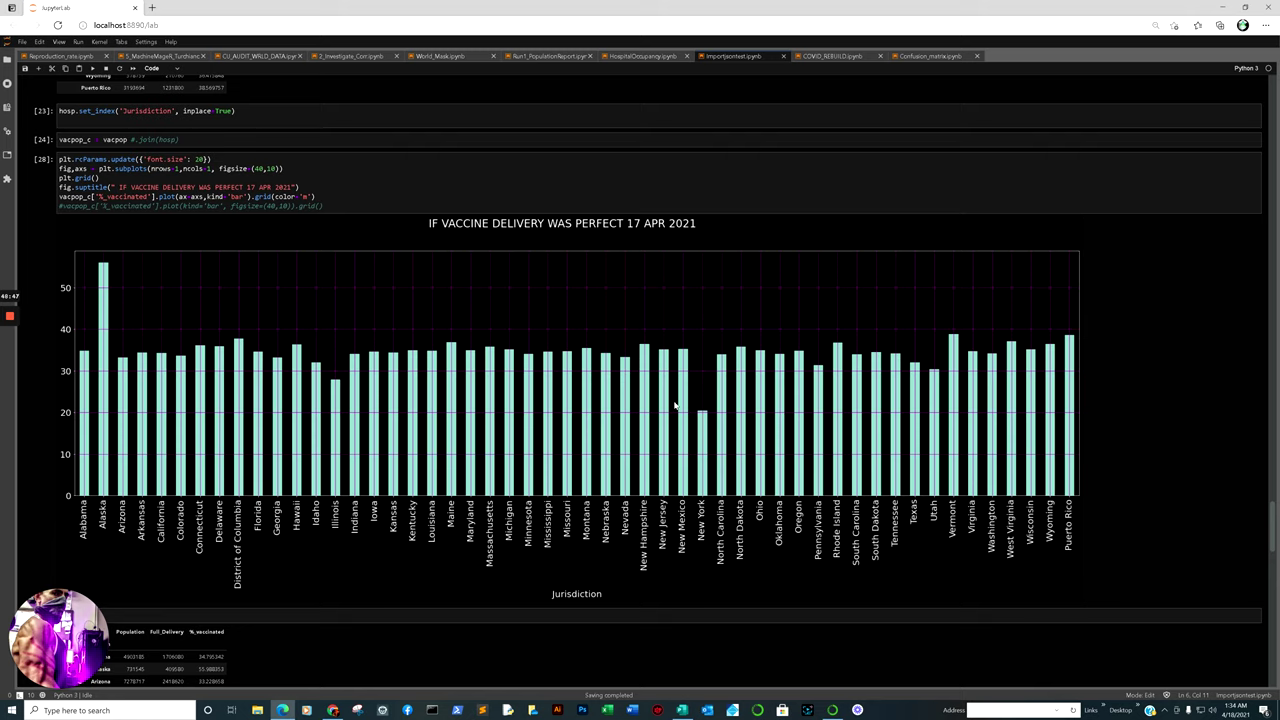
{"action": "scroll", "coordinate": [380, 378], "scroll_direction": "down", "scroll_amount": 3}
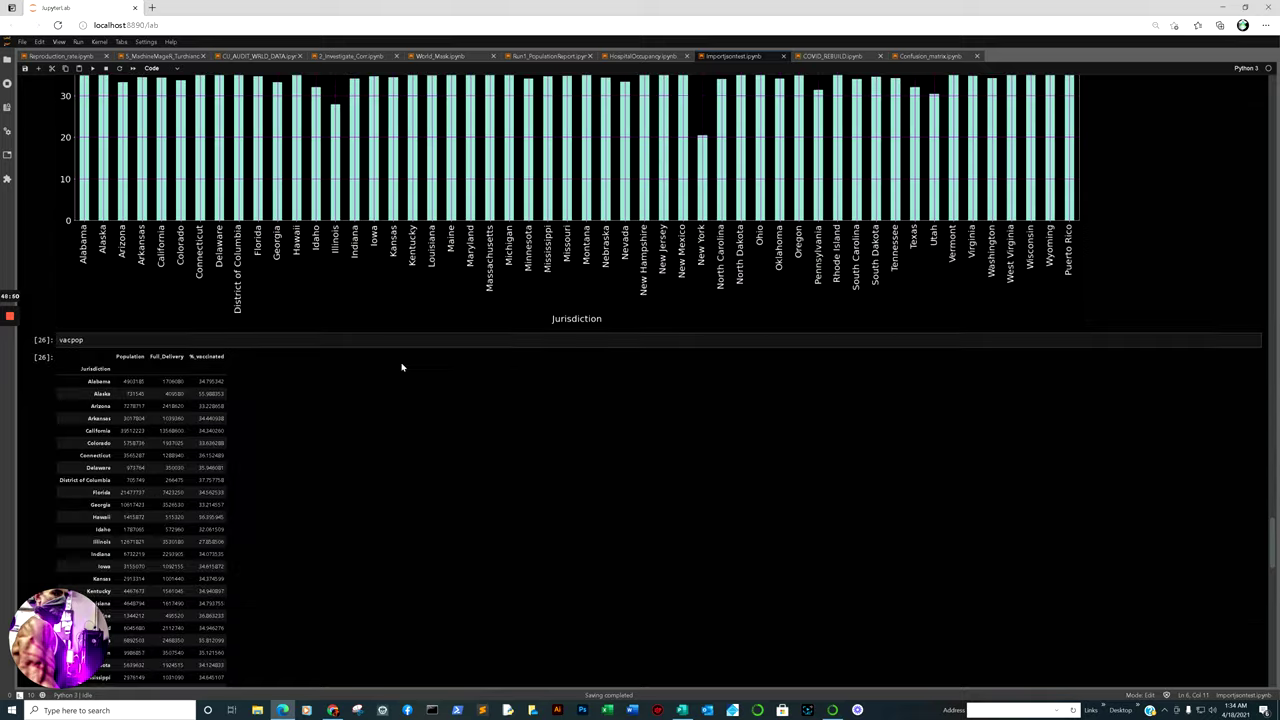
{"action": "scroll", "coordinate": [415, 377], "scroll_direction": "down", "scroll_amount": 10}
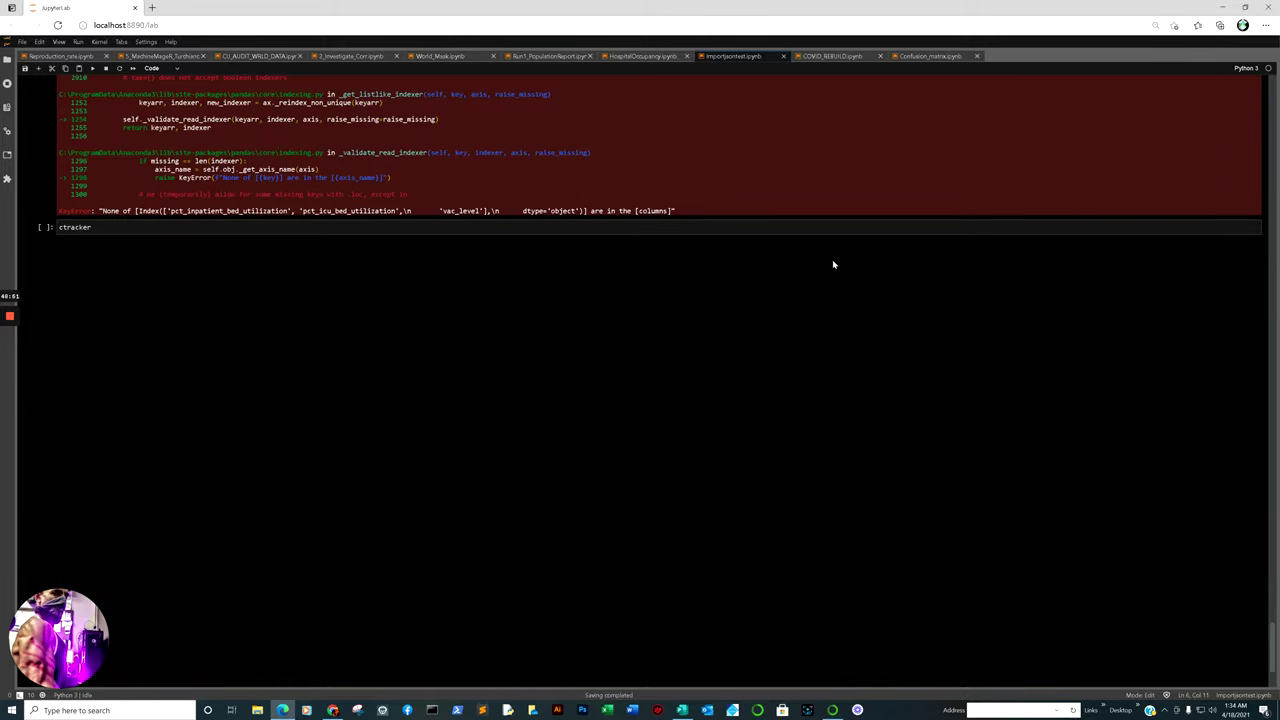
{"action": "left_click", "coordinate": [828, 56]}
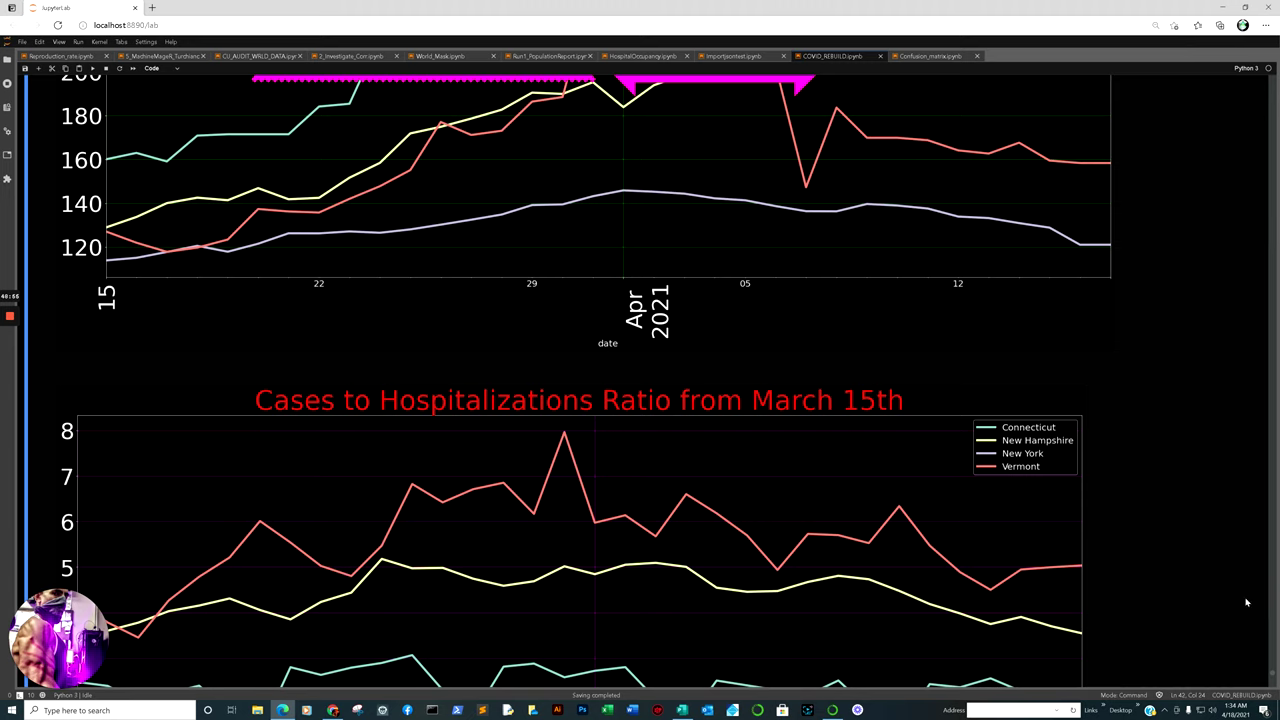
- Scroll COVID_REBUILD from near the top down to the loose-restriction New Deaths per 100,000 grid, starting at Alabama
{"action": "scroll", "coordinate": [1240, 538], "scroll_direction": "up", "scroll_amount": 15}
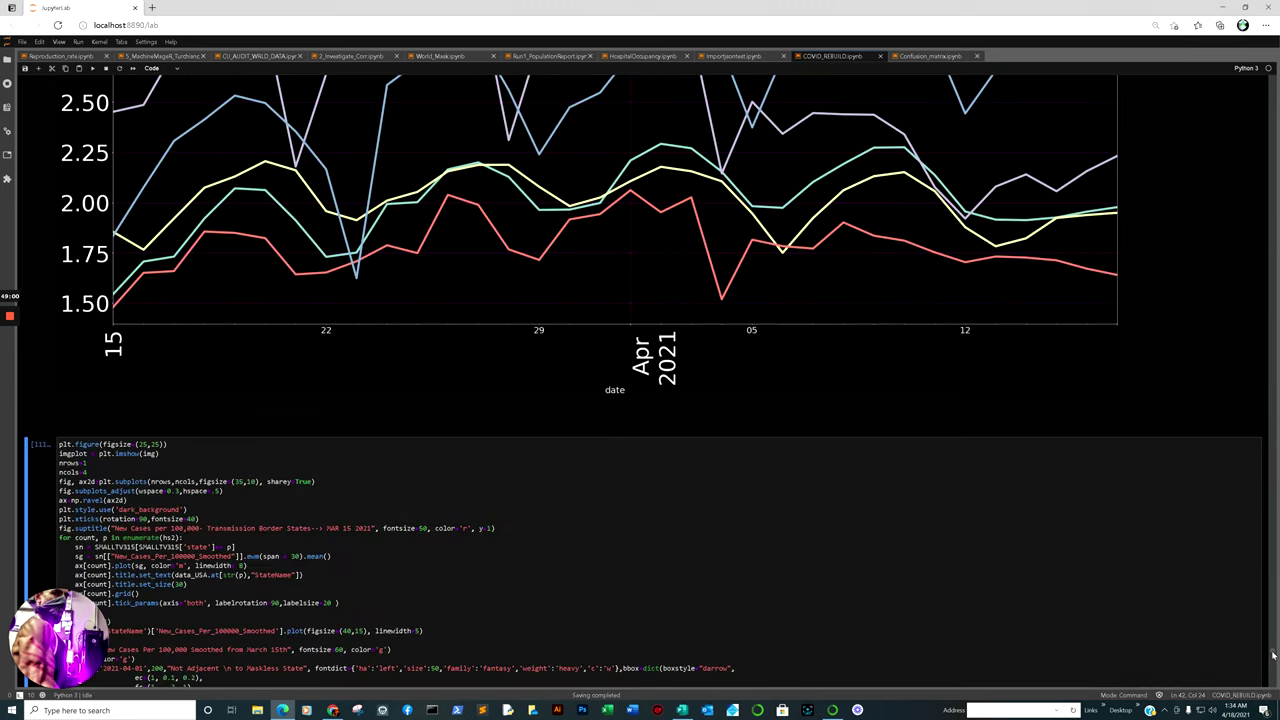
{"action": "left_click_drag", "start_coordinate": [1273, 652], "coordinate": [1271, 150]}
{"action": "scroll", "coordinate": [861, 207], "scroll_direction": "down", "scroll_amount": 8}
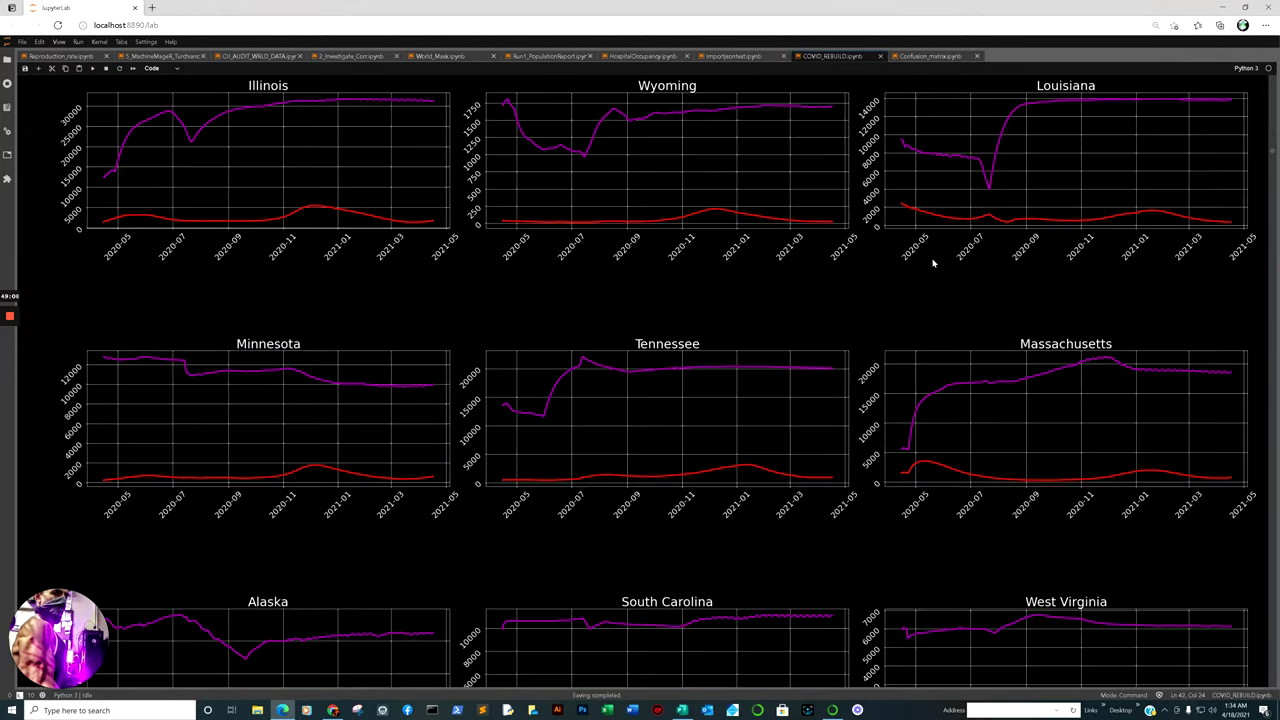
{"action": "scroll", "coordinate": [1218, 388], "scroll_direction": "down", "scroll_amount": 7}
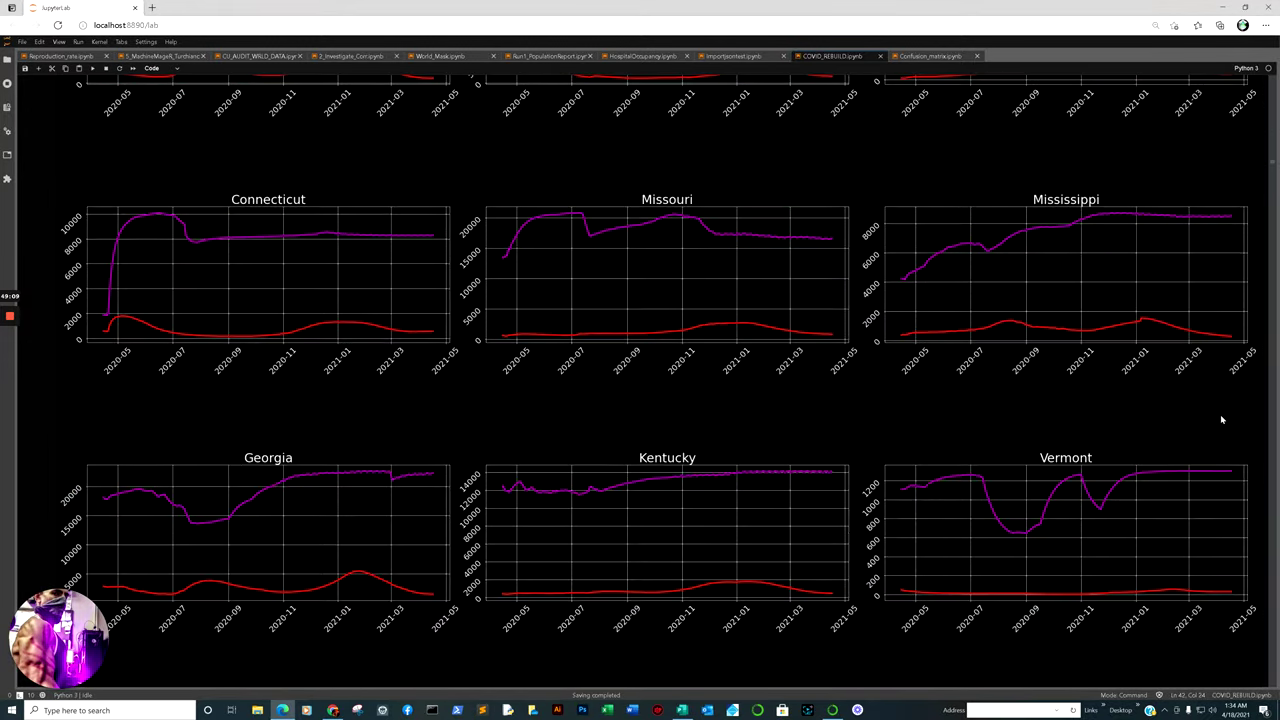
{"action": "scroll", "coordinate": [1084, 399], "scroll_direction": "down", "scroll_amount": 2}
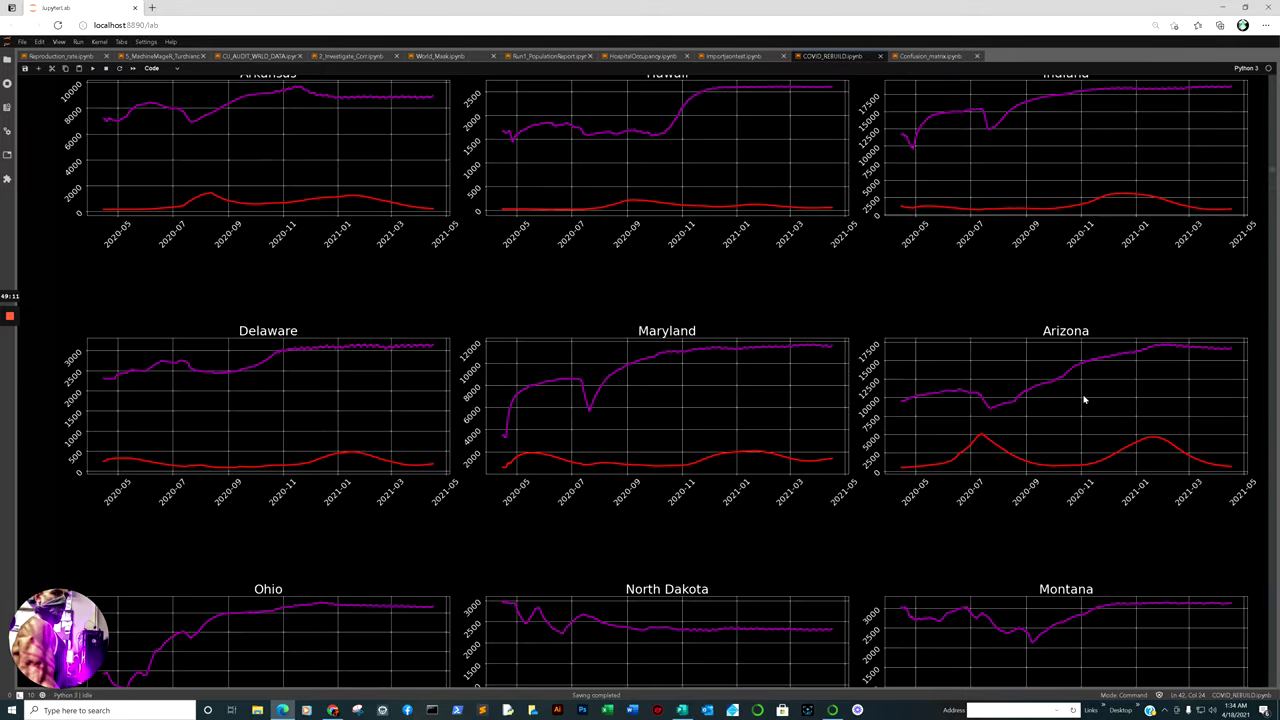
{"action": "scroll", "coordinate": [800, 405], "scroll_direction": "down", "scroll_amount": 3}
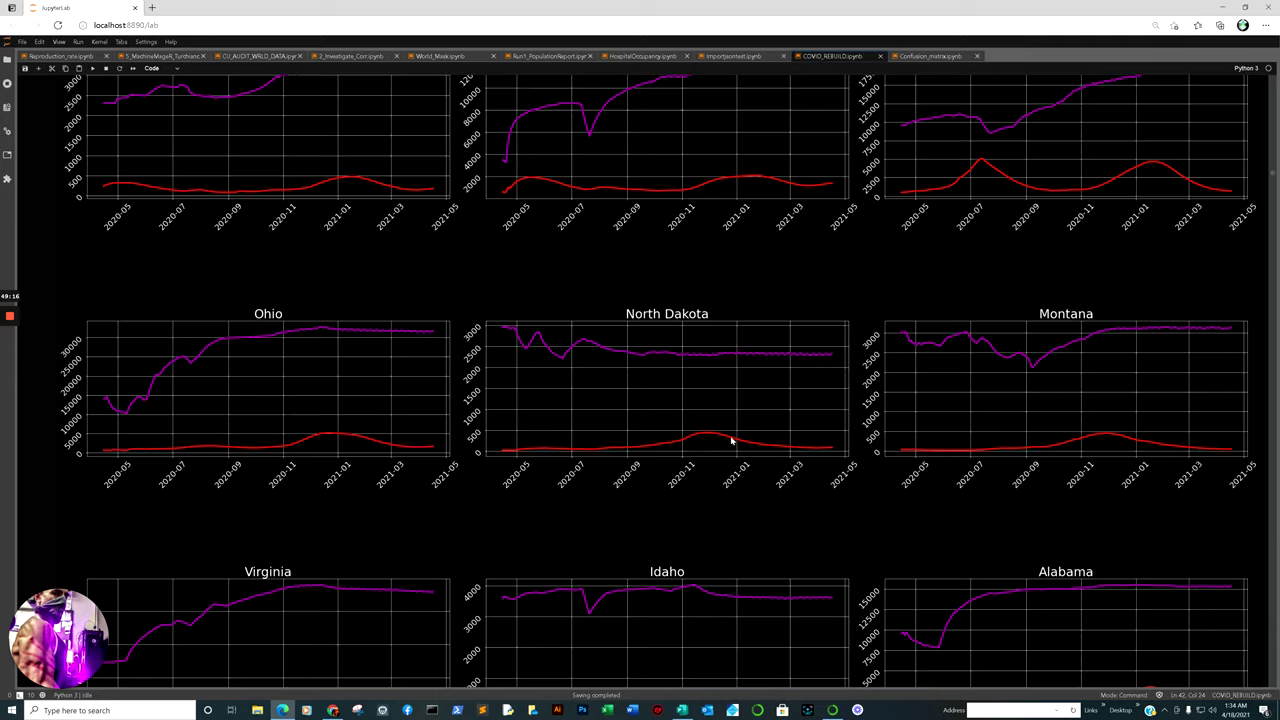
{"action": "scroll", "coordinate": [750, 450], "scroll_direction": "down", "scroll_amount": 4}
{"action": "scroll", "coordinate": [1031, 537], "scroll_direction": "down", "scroll_amount": 1}
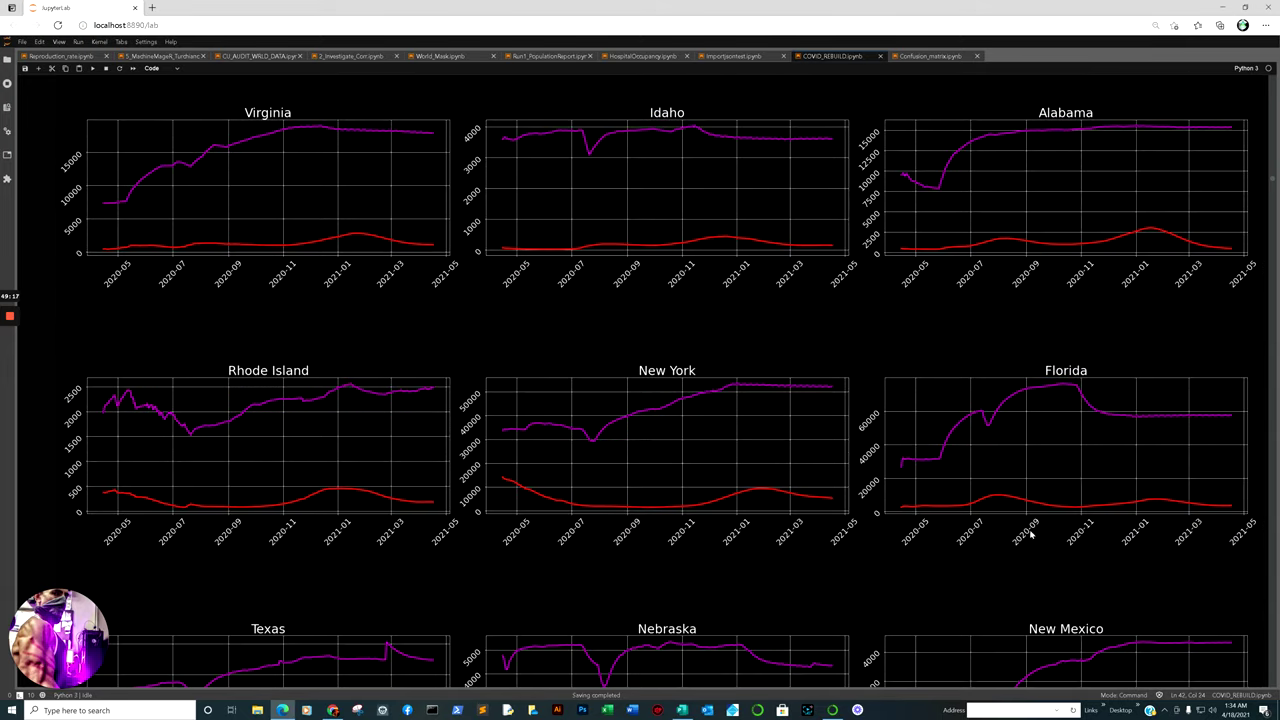
{"action": "scroll", "coordinate": [1031, 537], "scroll_direction": "down", "scroll_amount": 1}
{"action": "scroll", "coordinate": [800, 440], "scroll_direction": "down", "scroll_amount": 6}
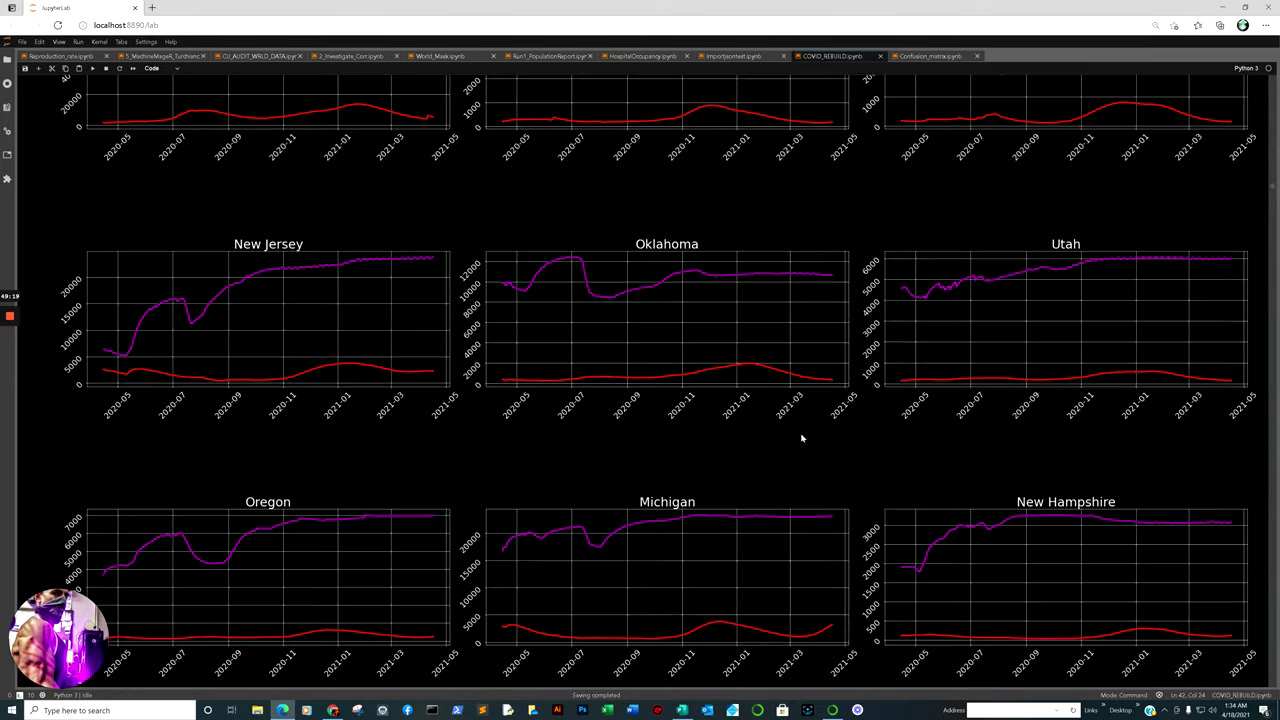
{"action": "scroll", "coordinate": [1206, 420], "scroll_direction": "down", "scroll_amount": 7}
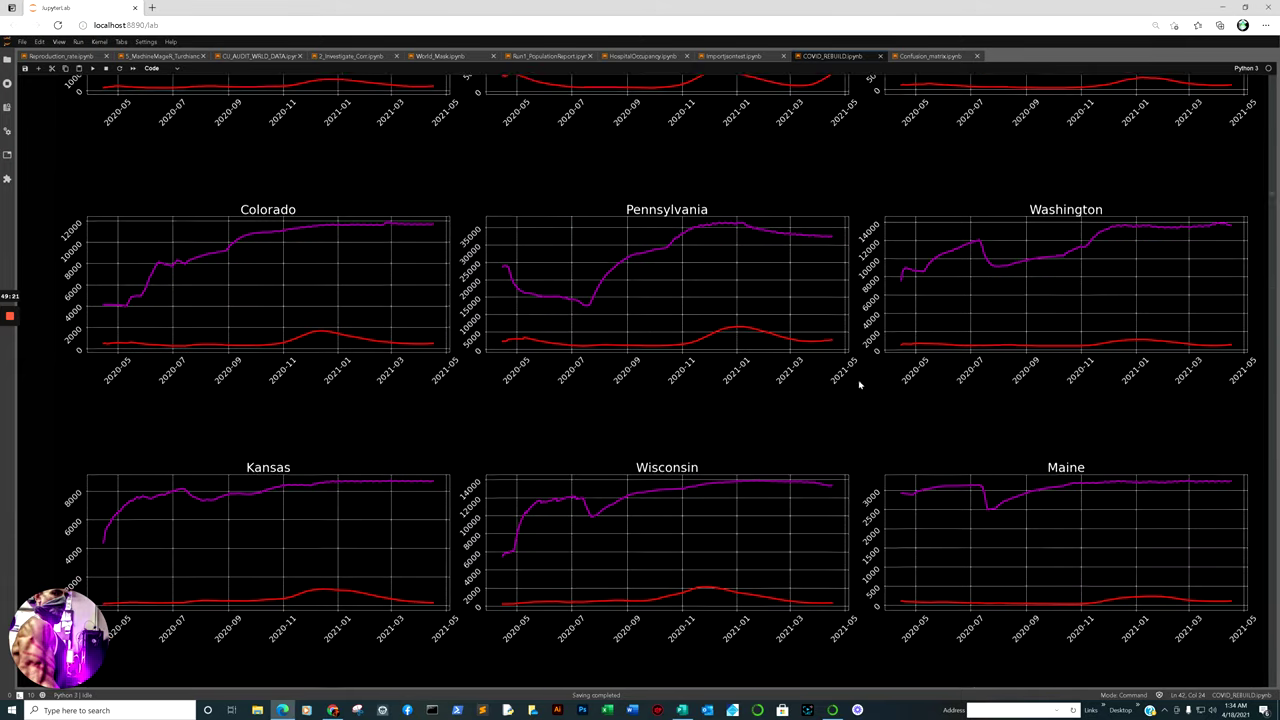
{"action": "scroll", "coordinate": [960, 374], "scroll_direction": "down", "scroll_amount": 4}
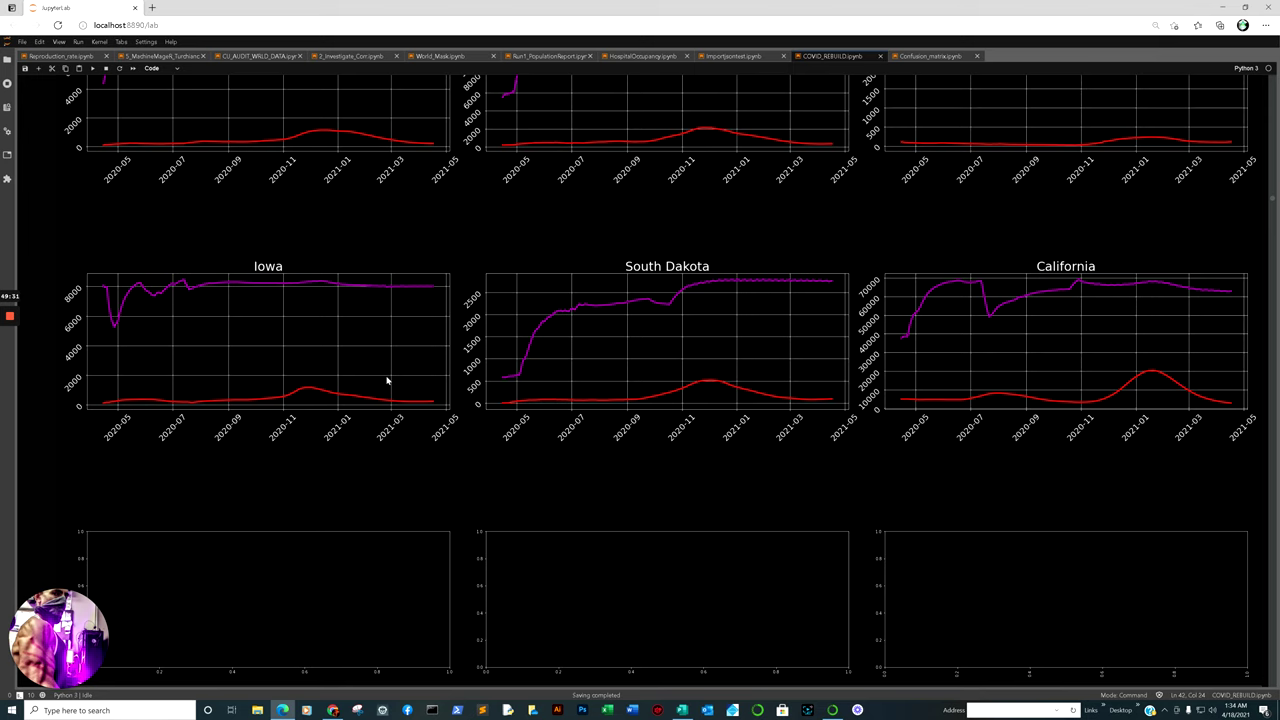
{"action": "scroll", "coordinate": [423, 391], "scroll_direction": "down", "scroll_amount": 5}
- Review the green No Mask or Loose Restriction state death plots
{"action": "scroll", "coordinate": [506, 363], "scroll_direction": "down", "scroll_amount": 4}
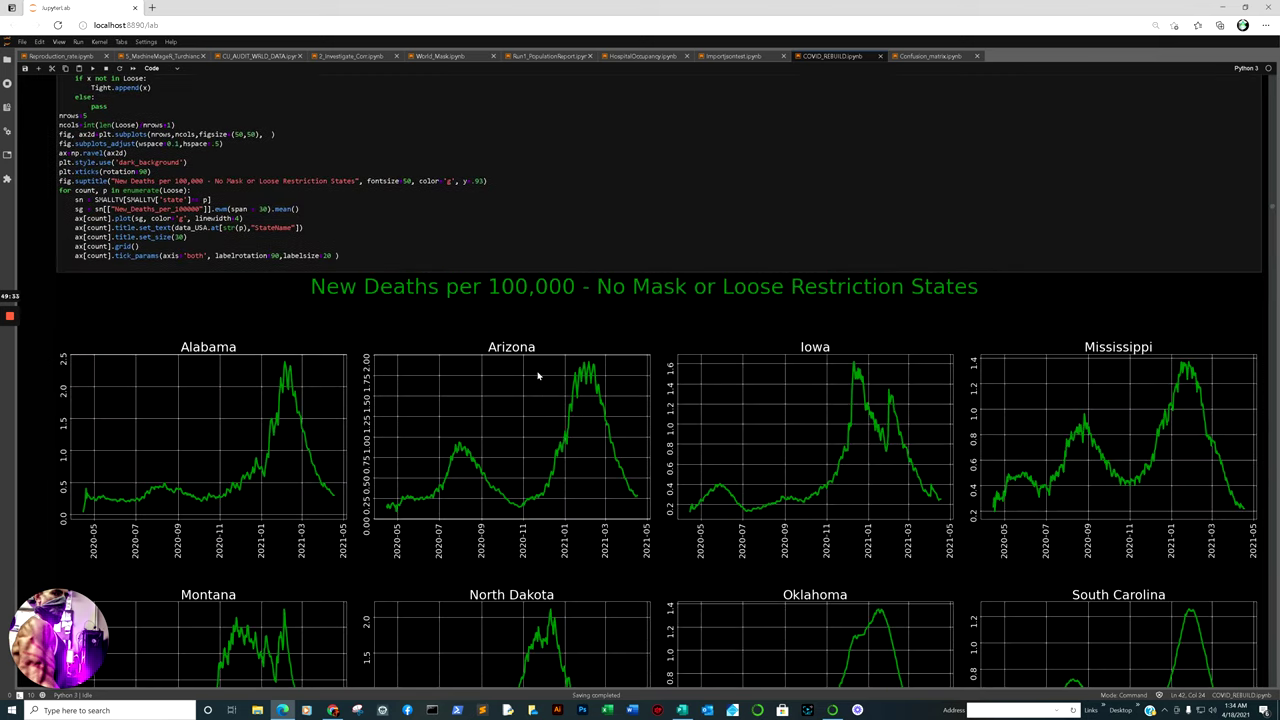
{"action": "scroll", "coordinate": [600, 300], "scroll_direction": "down", "scroll_amount": 2}
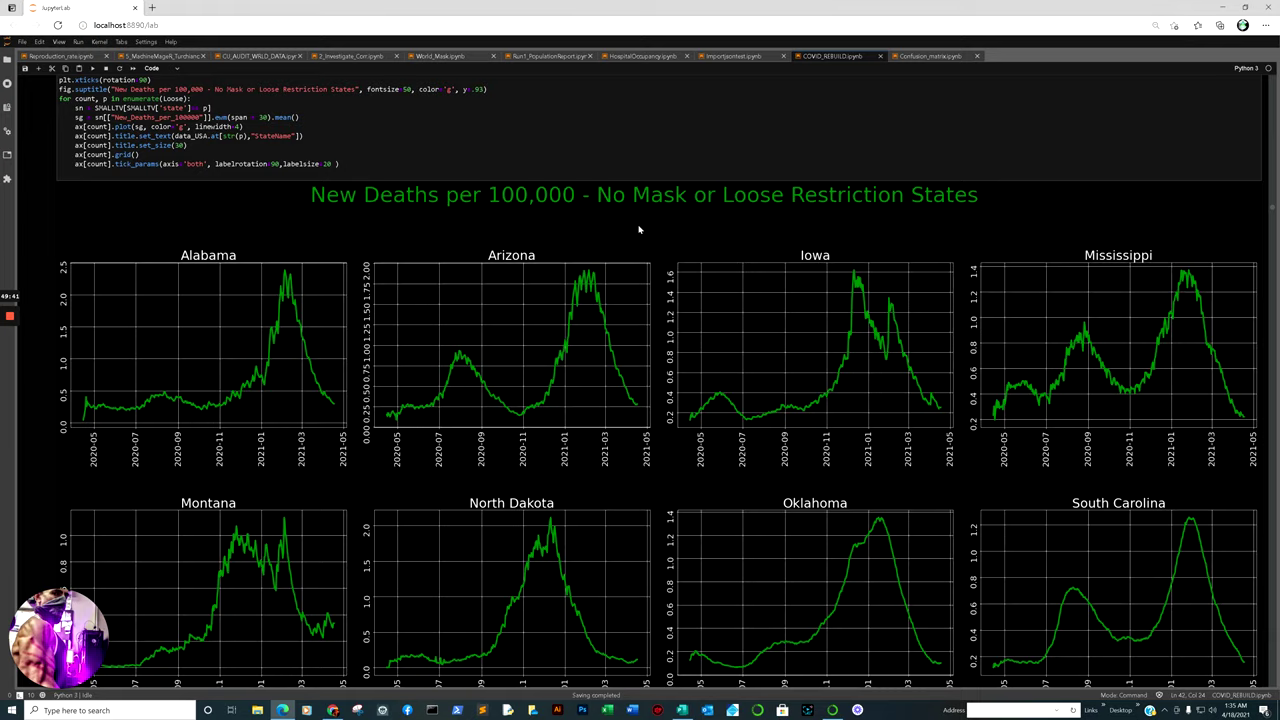
{"action": "scroll", "coordinate": [639, 230], "scroll_direction": "down", "scroll_amount": 2}
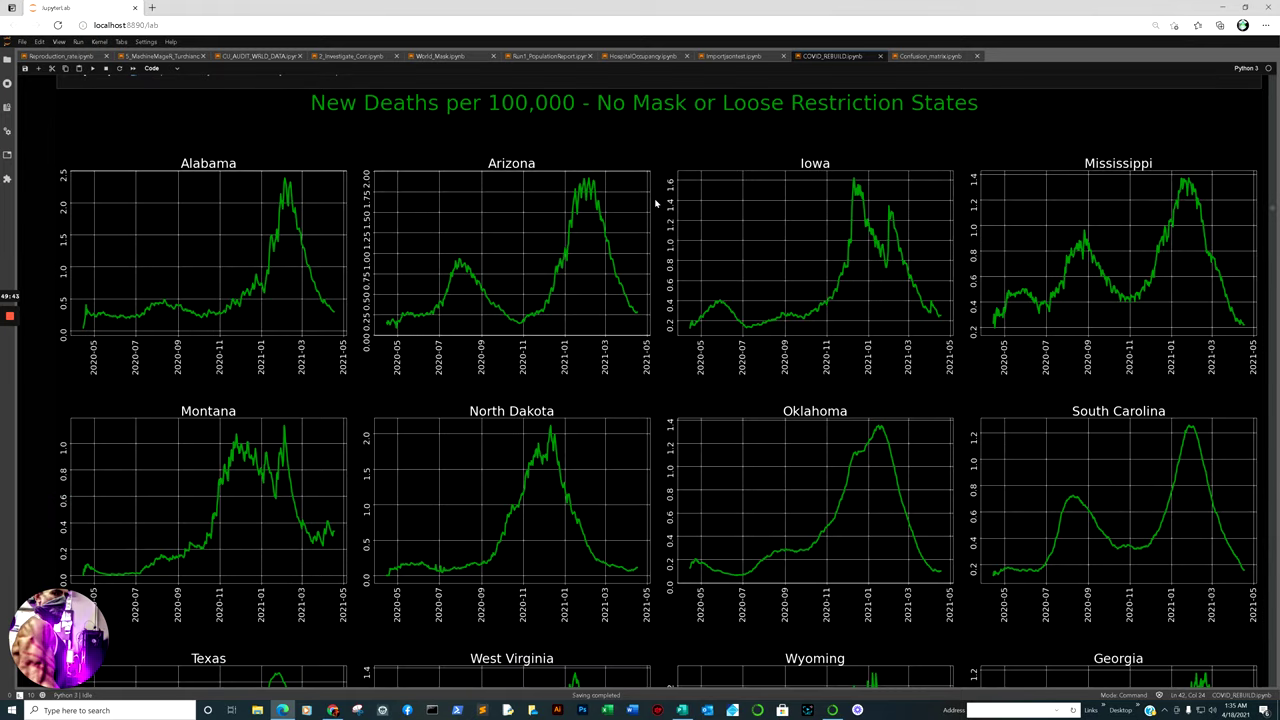
{"action": "scroll", "coordinate": [590, 205], "scroll_direction": "up", "scroll_amount": 2}
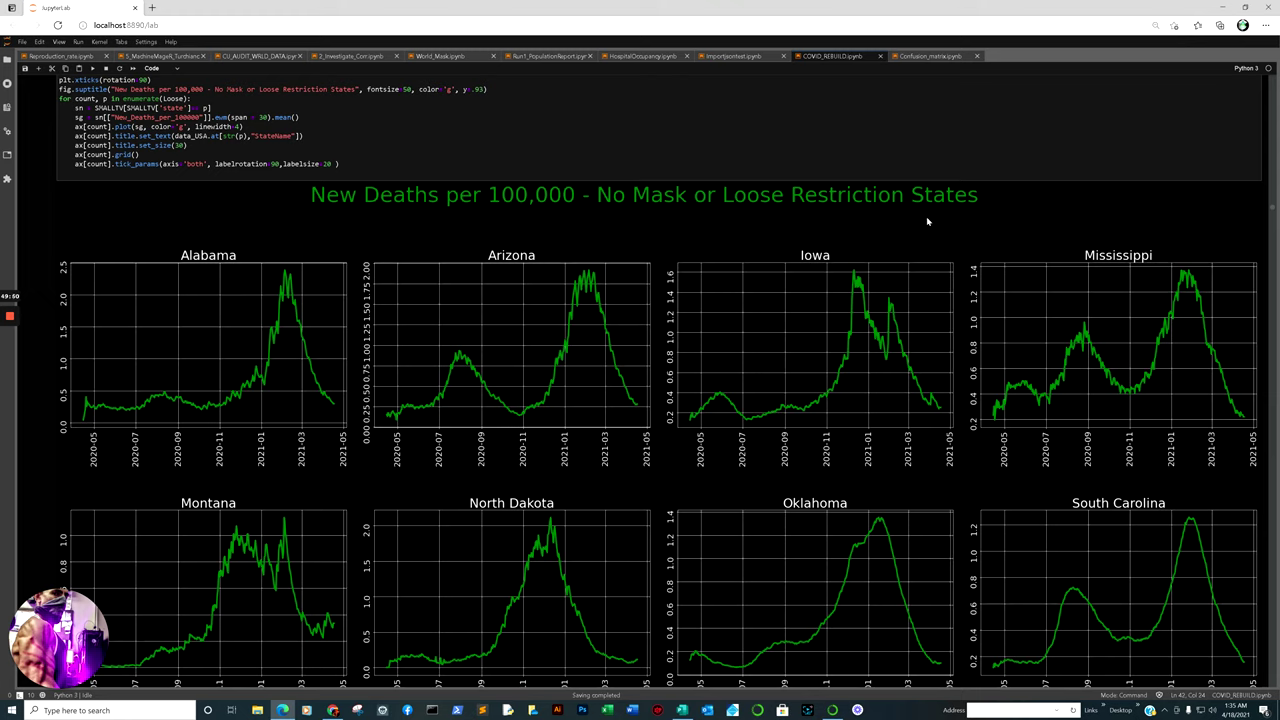
{"action": "scroll", "coordinate": [905, 225], "scroll_direction": "down", "scroll_amount": 2}
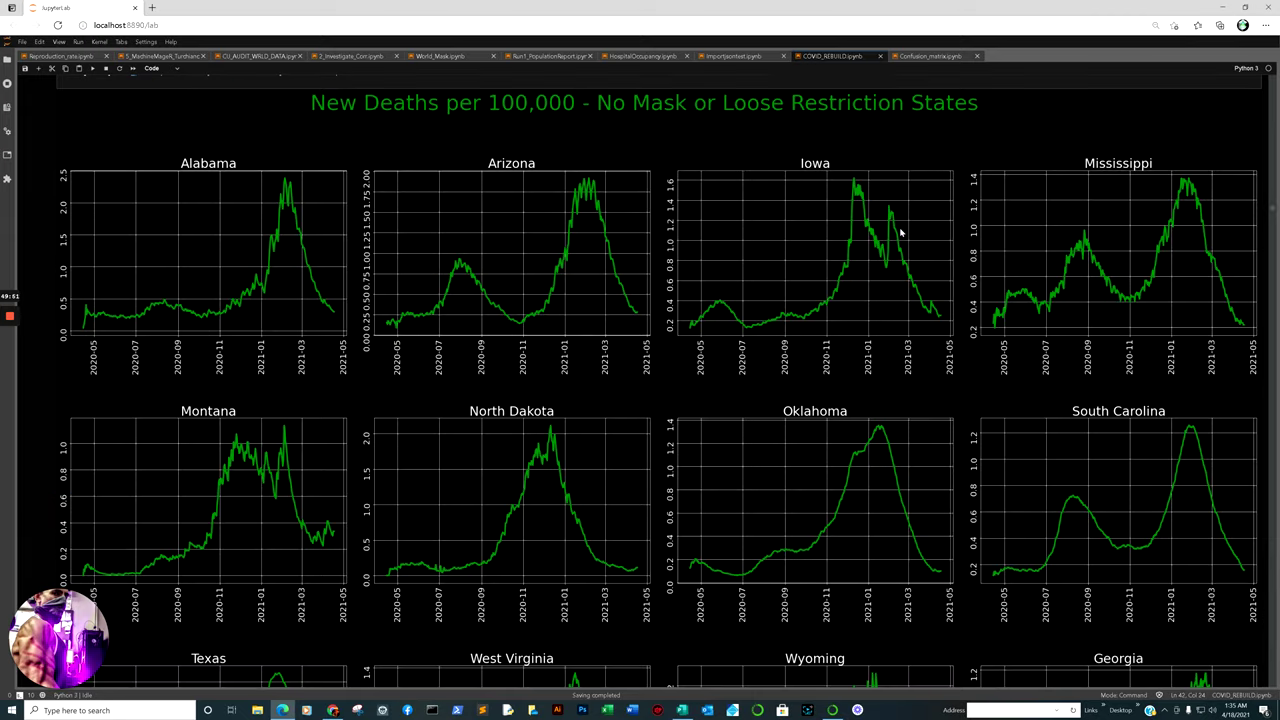
{"action": "scroll", "coordinate": [829, 338], "scroll_direction": "down", "scroll_amount": 2}
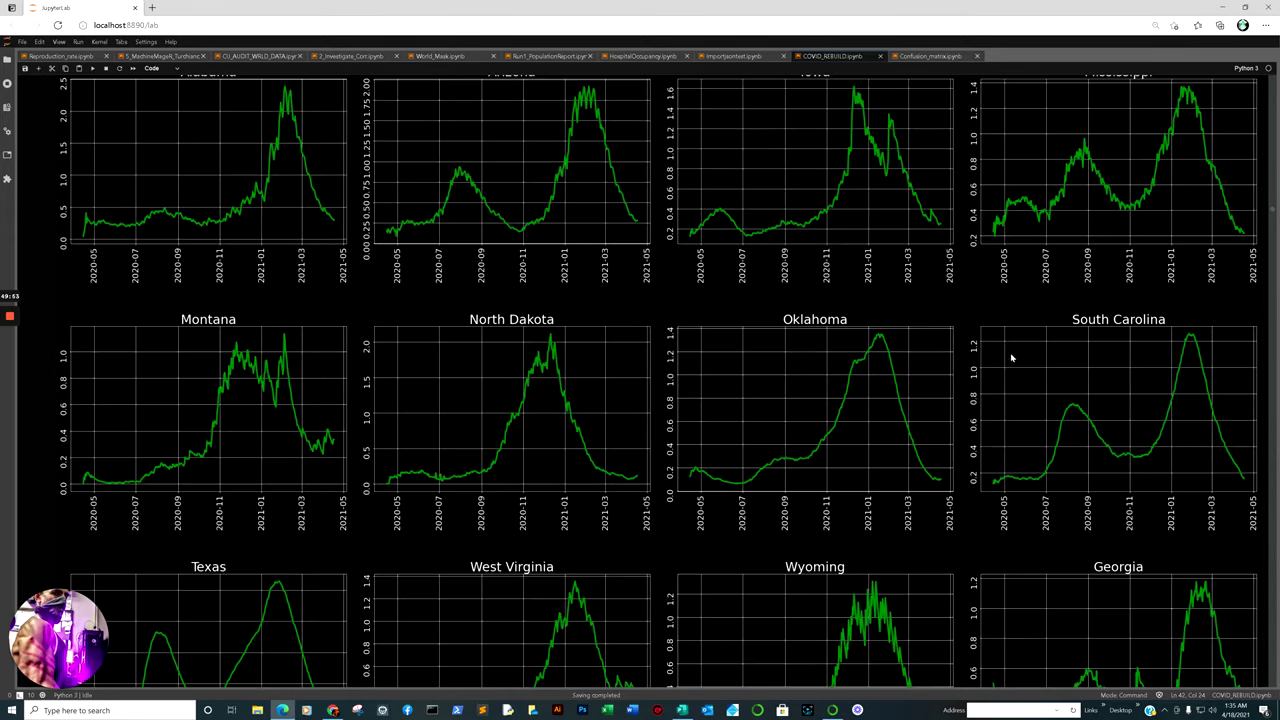
{"action": "scroll", "coordinate": [1018, 356], "scroll_direction": "down", "scroll_amount": 2}
{"action": "scroll", "coordinate": [630, 419], "scroll_direction": "down", "scroll_amount": 2}
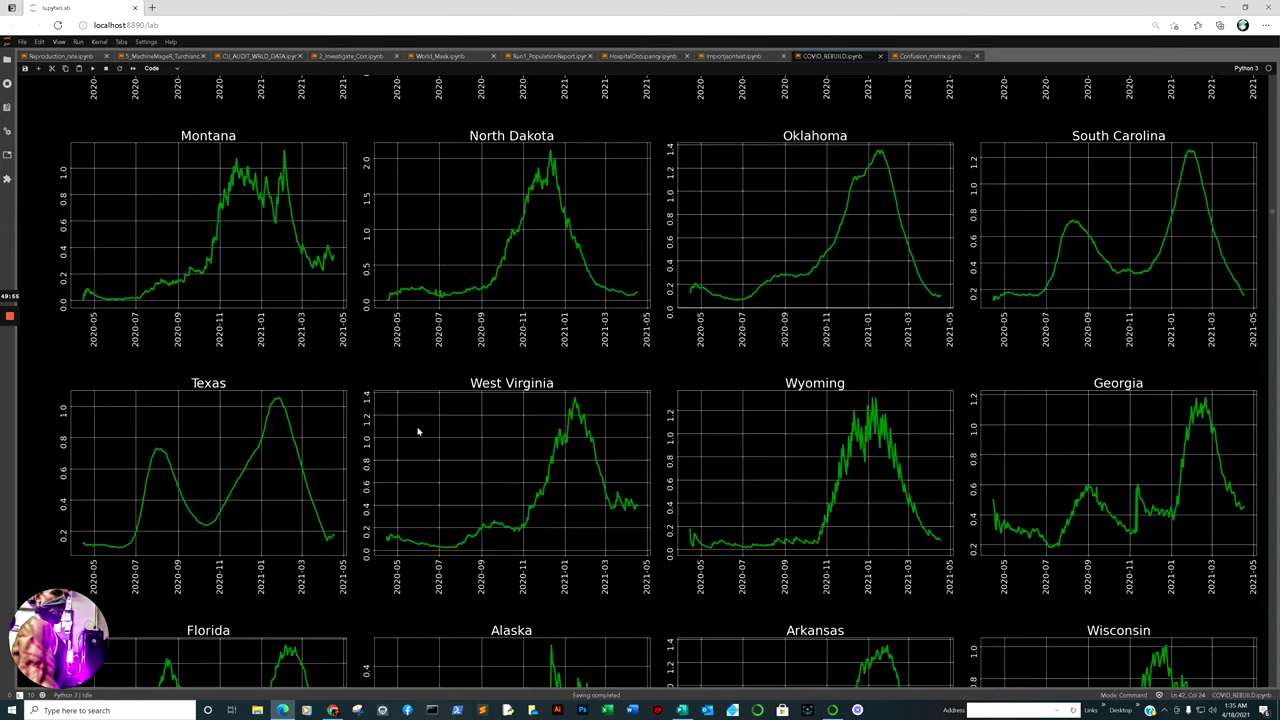
{"action": "scroll", "coordinate": [418, 435], "scroll_direction": "down", "scroll_amount": 4}
{"action": "scroll", "coordinate": [791, 443], "scroll_direction": "down", "scroll_amount": 6}
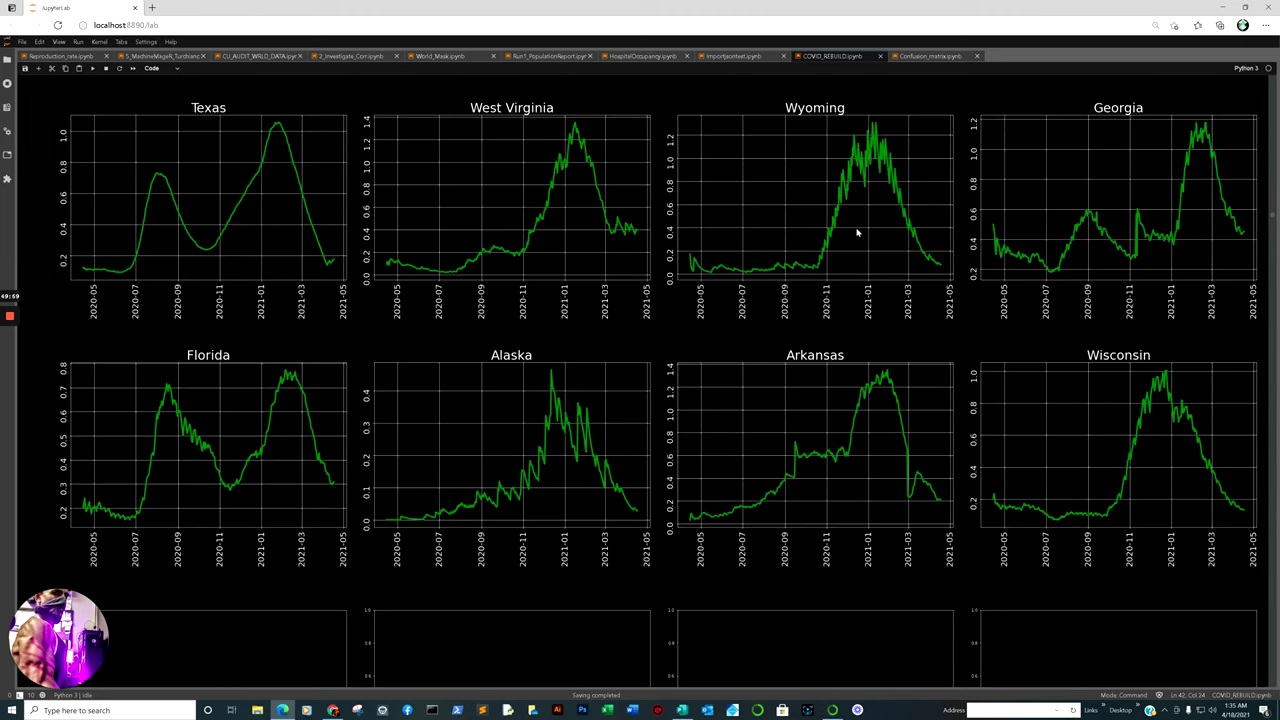
{"action": "scroll", "coordinate": [800, 240], "scroll_direction": "up", "scroll_amount": 3}
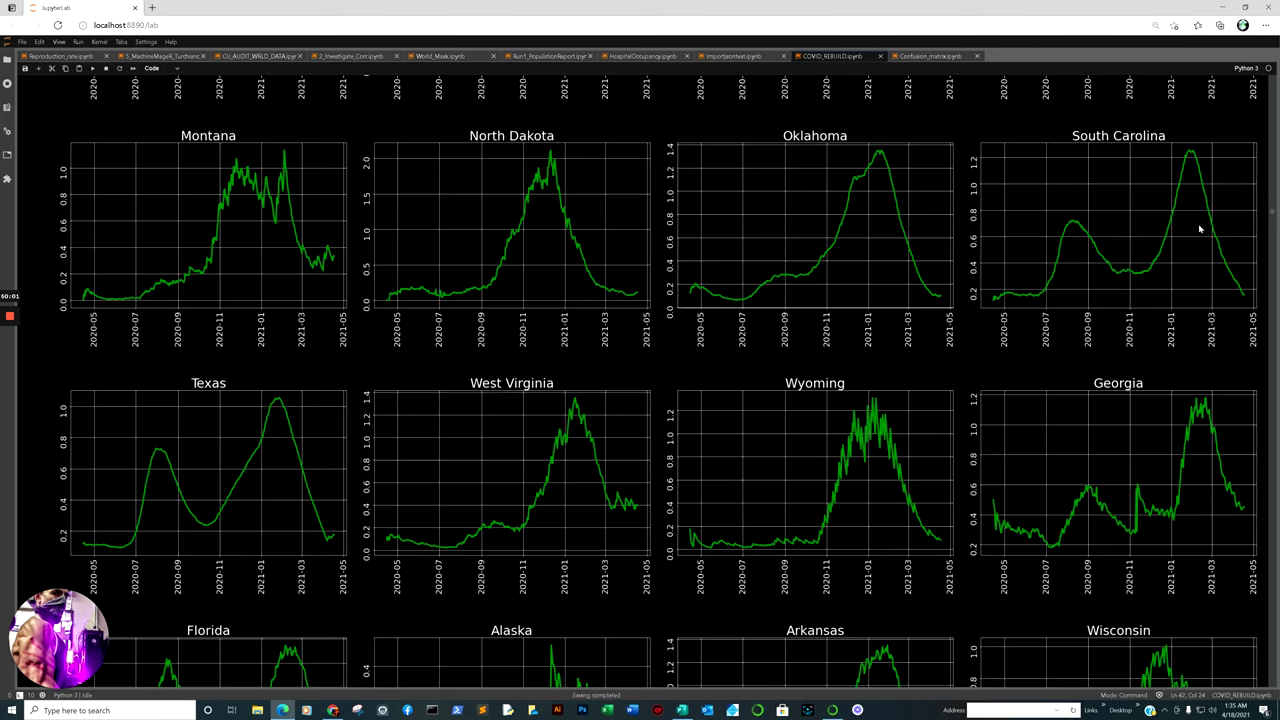
{"action": "scroll", "coordinate": [1200, 229], "scroll_direction": "down", "scroll_amount": 2}
{"action": "scroll", "coordinate": [1157, 231], "scroll_direction": "down", "scroll_amount": 10}
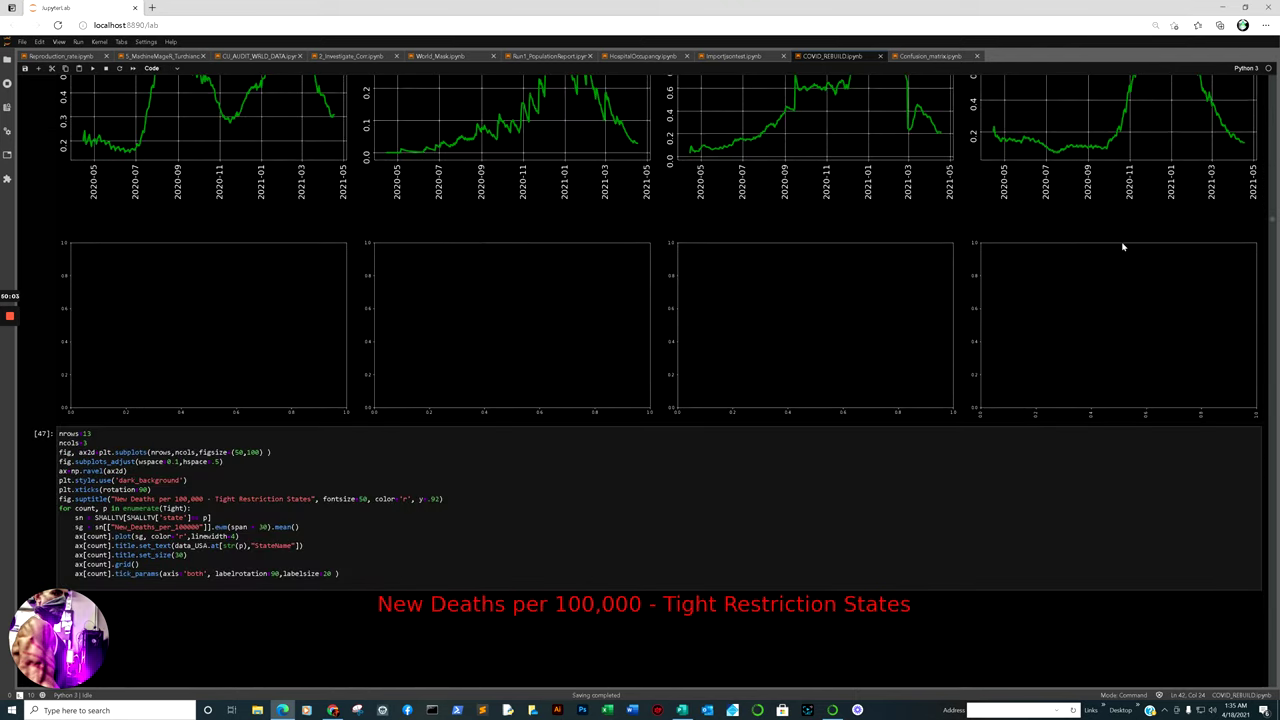
{"action": "scroll", "coordinate": [826, 241], "scroll_direction": "up", "scroll_amount": 15}
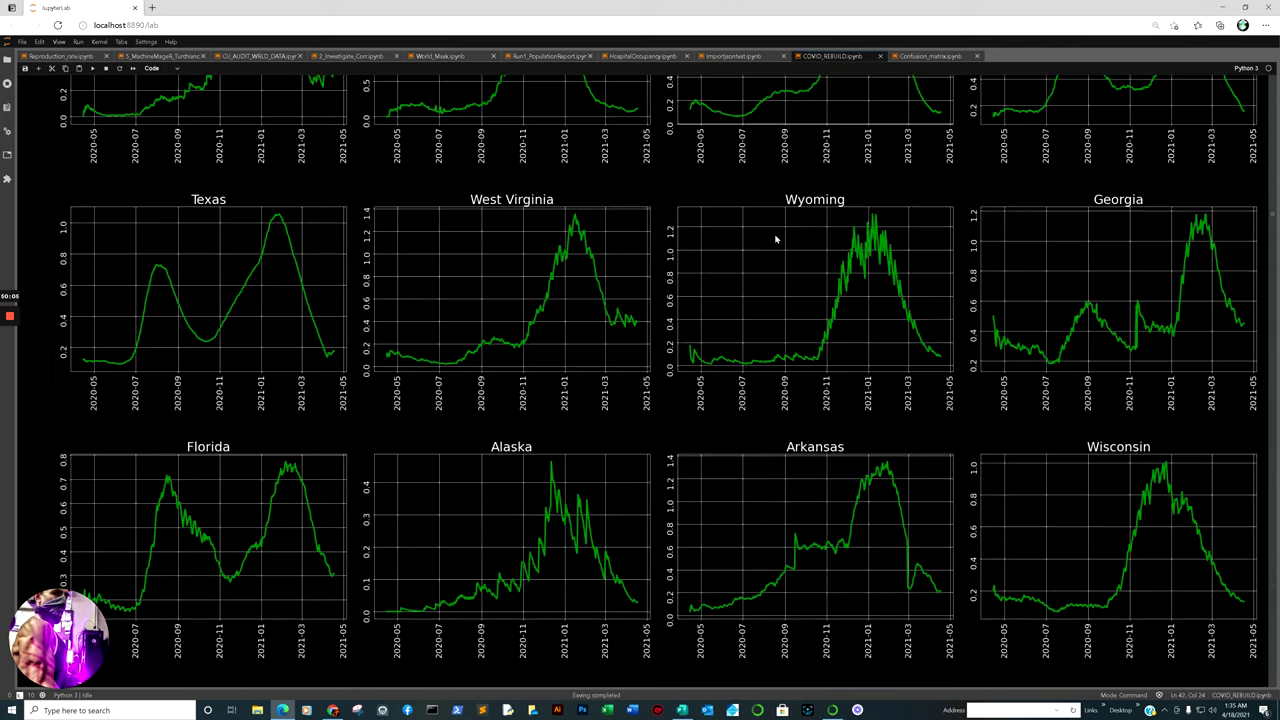
{"action": "scroll", "coordinate": [720, 260], "scroll_direction": "down", "scroll_amount": 6}
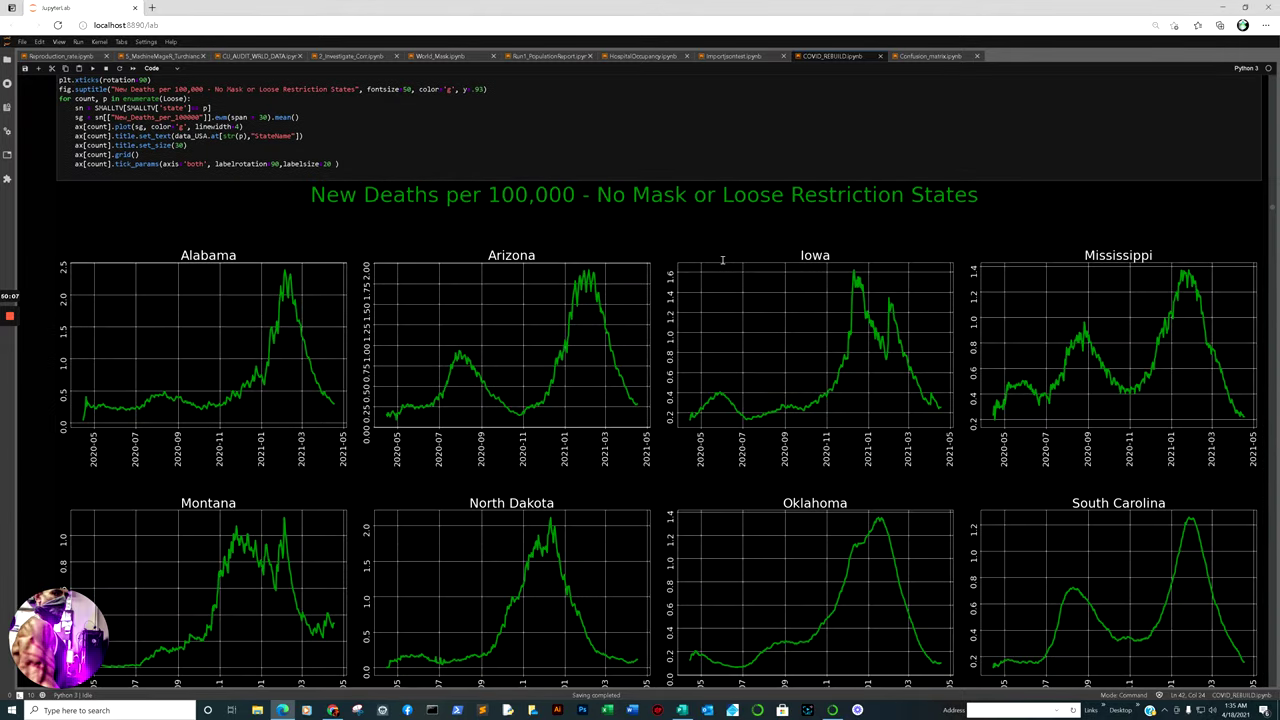
{"action": "scroll", "coordinate": [626, 320], "scroll_direction": "down", "scroll_amount": 6}
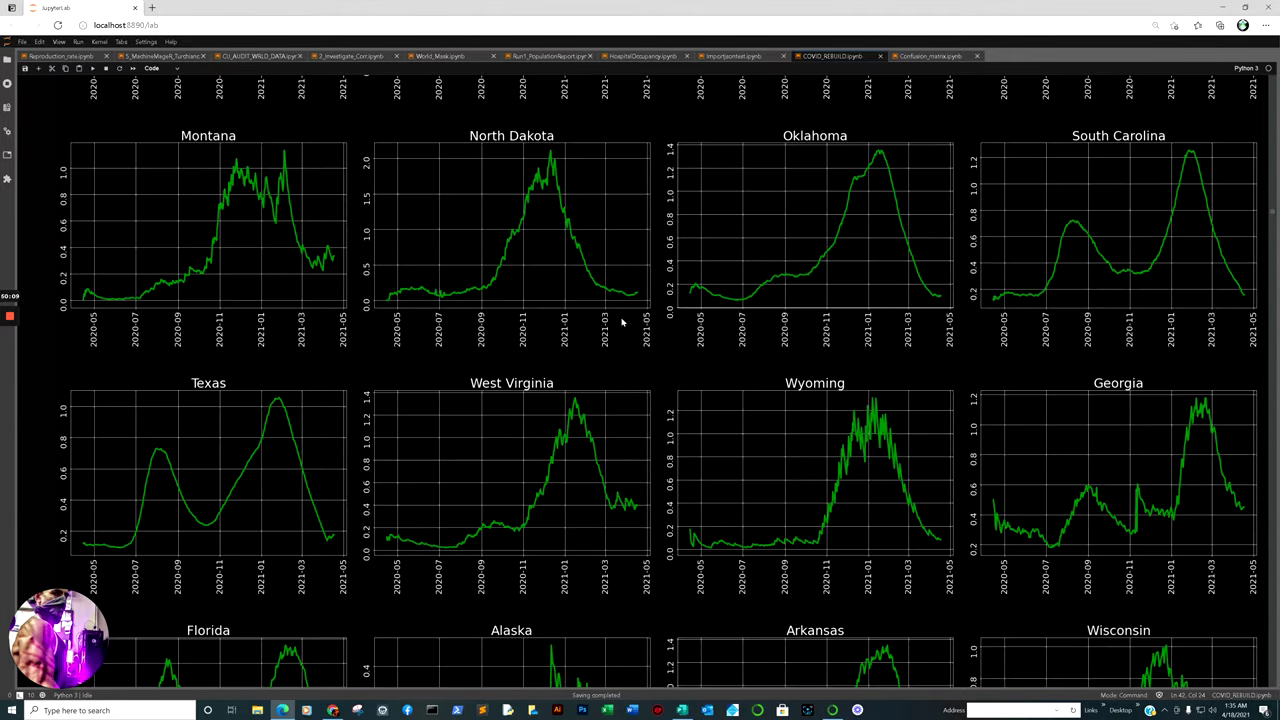
{"action": "scroll", "coordinate": [621, 321], "scroll_direction": "down", "scroll_amount": 6}
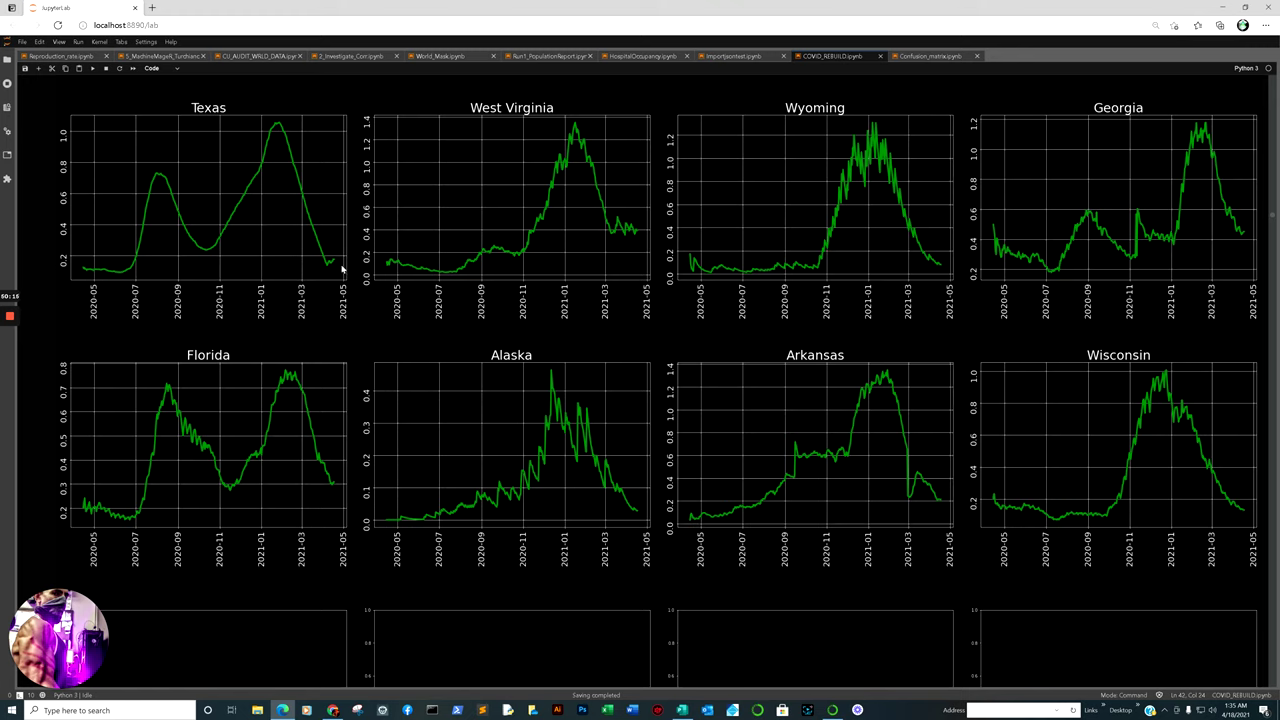
- Move on to the red Tight Restriction States grid beginning with Illinois, Louisiana and Minnesota
{"action": "scroll", "coordinate": [660, 322], "scroll_direction": "up", "scroll_amount": 6}
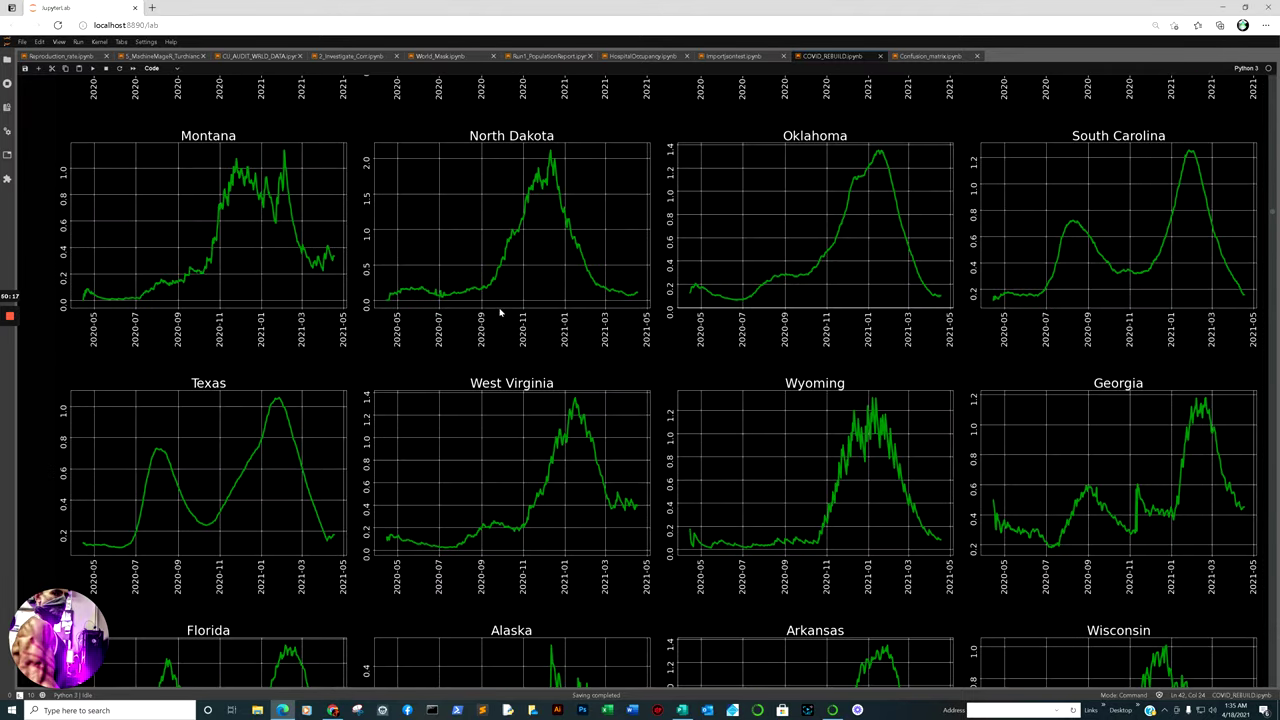
{"action": "scroll", "coordinate": [423, 366], "scroll_direction": "up", "scroll_amount": 10}
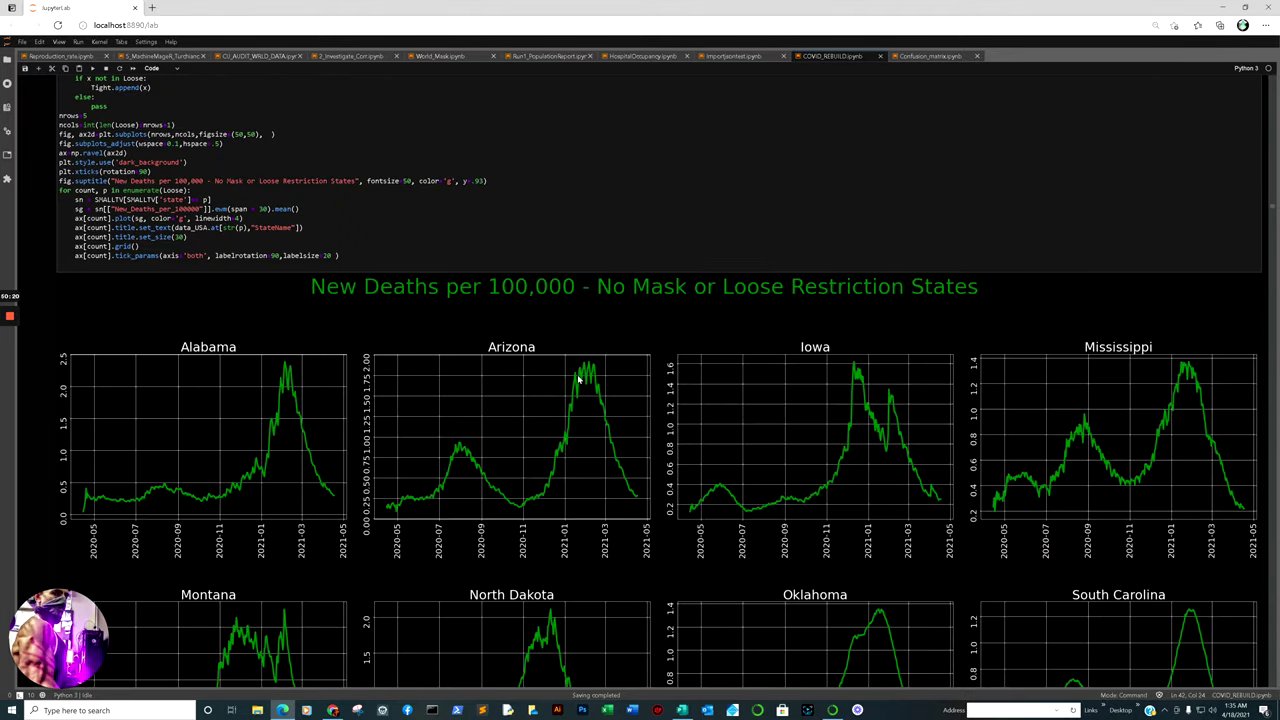
{"action": "scroll", "coordinate": [655, 383], "scroll_direction": "down", "scroll_amount": 2}
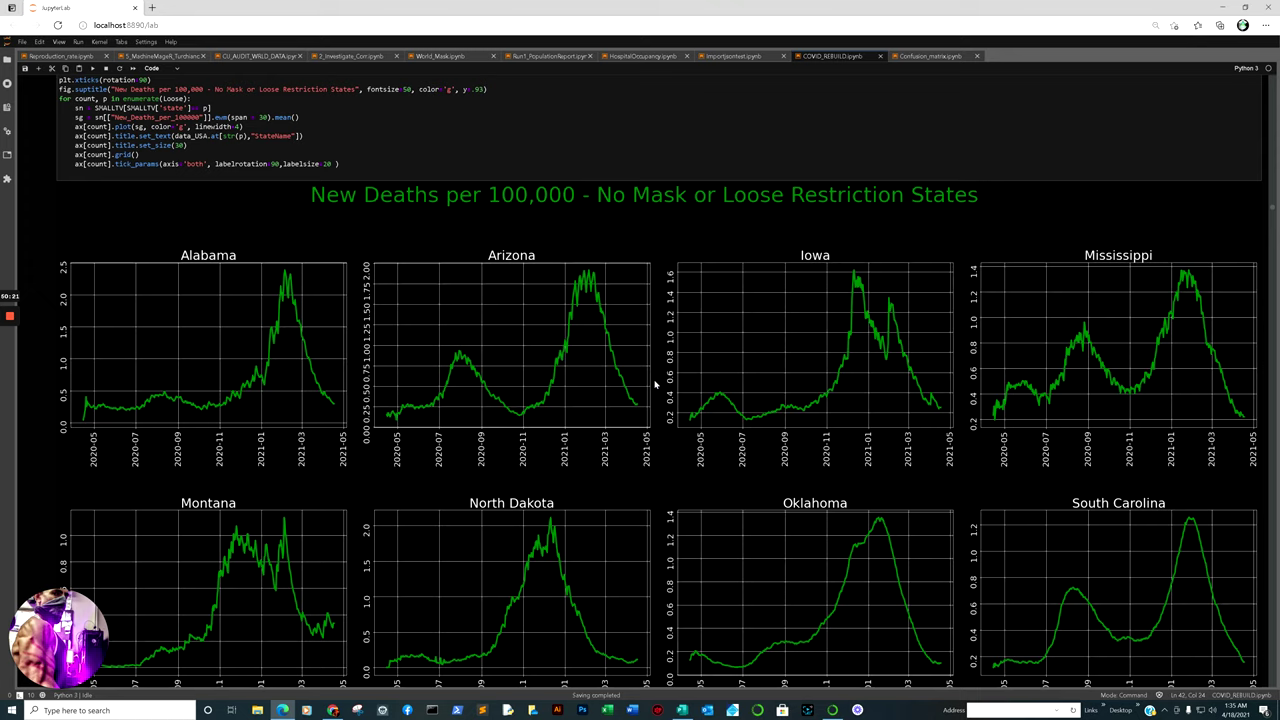
{"action": "scroll", "coordinate": [706, 380], "scroll_direction": "down", "scroll_amount": 4}
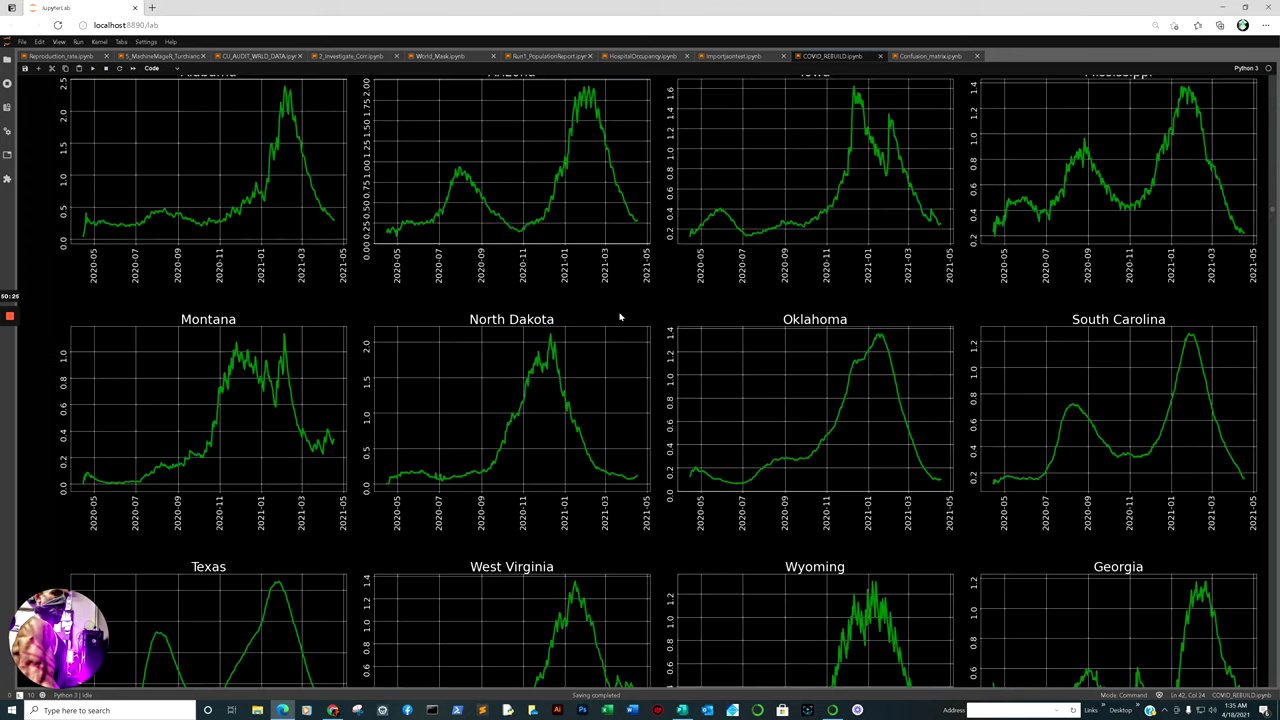
{"action": "scroll", "coordinate": [1120, 443], "scroll_direction": "up", "scroll_amount": 2}
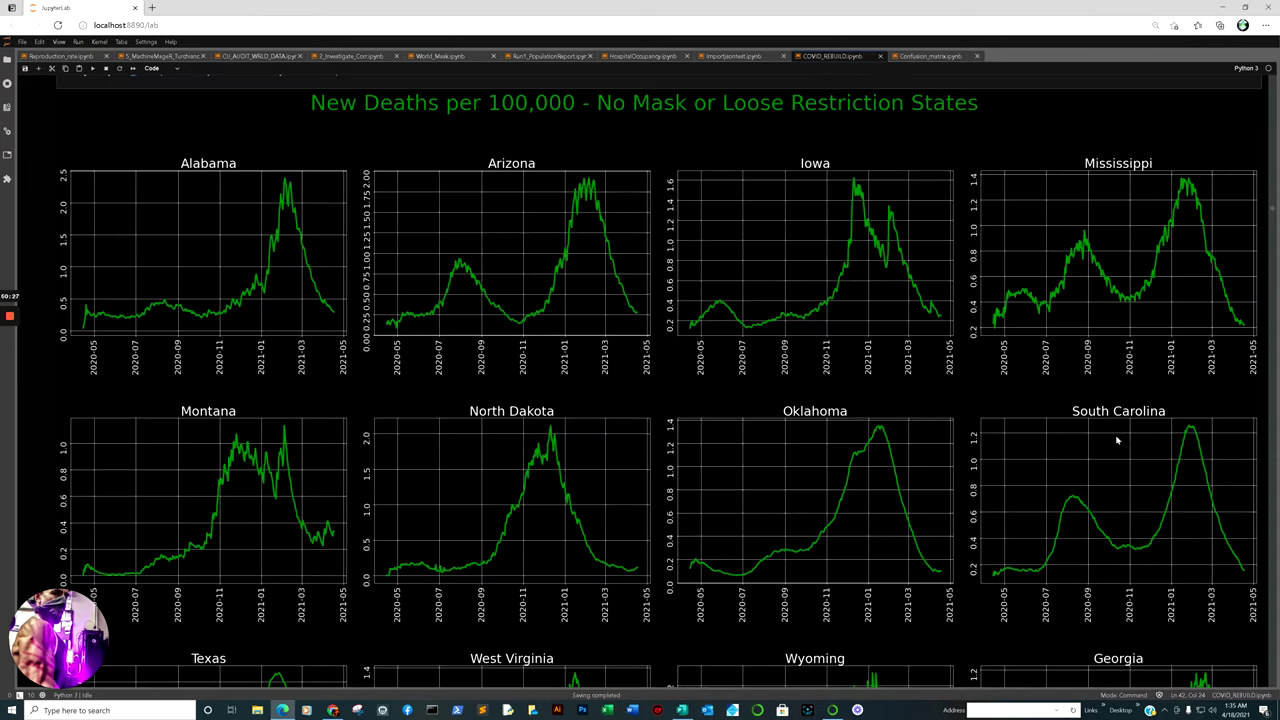
{"action": "scroll", "coordinate": [357, 458], "scroll_direction": "down", "scroll_amount": 8}
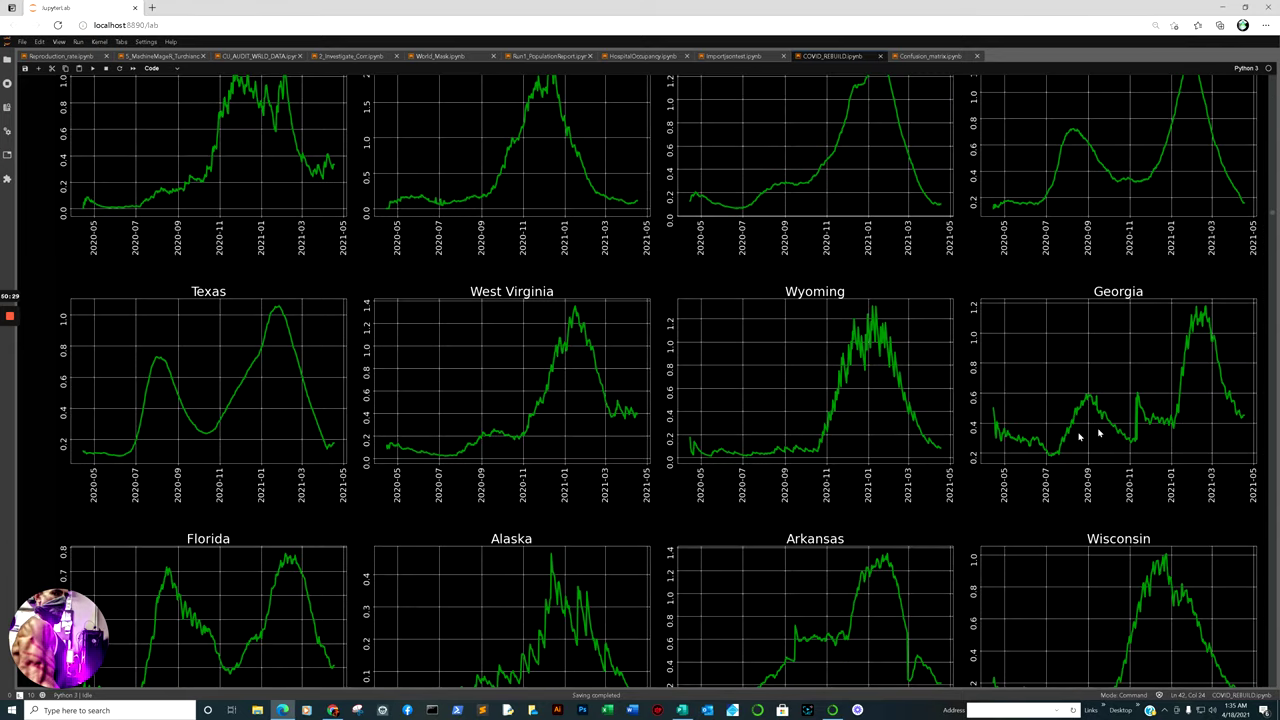
{"action": "scroll", "coordinate": [1100, 450], "scroll_direction": "down", "scroll_amount": 6}
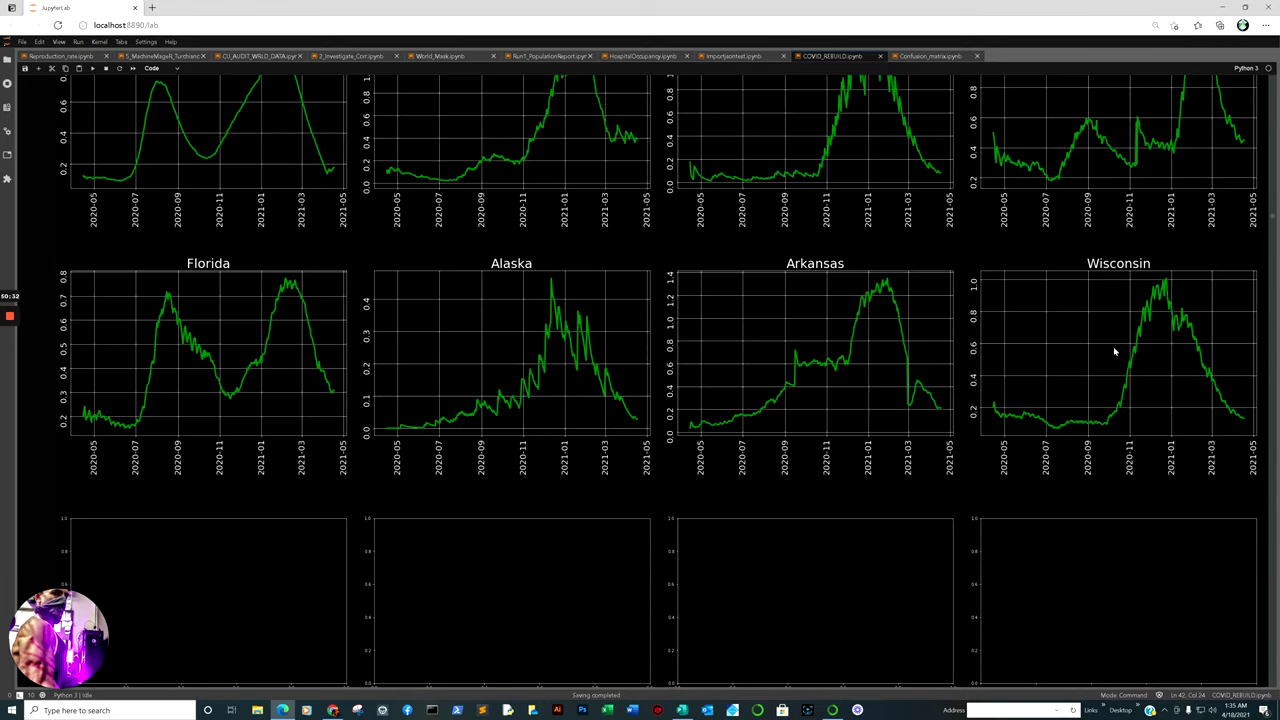
{"action": "scroll", "coordinate": [1113, 346], "scroll_direction": "down", "scroll_amount": 8}
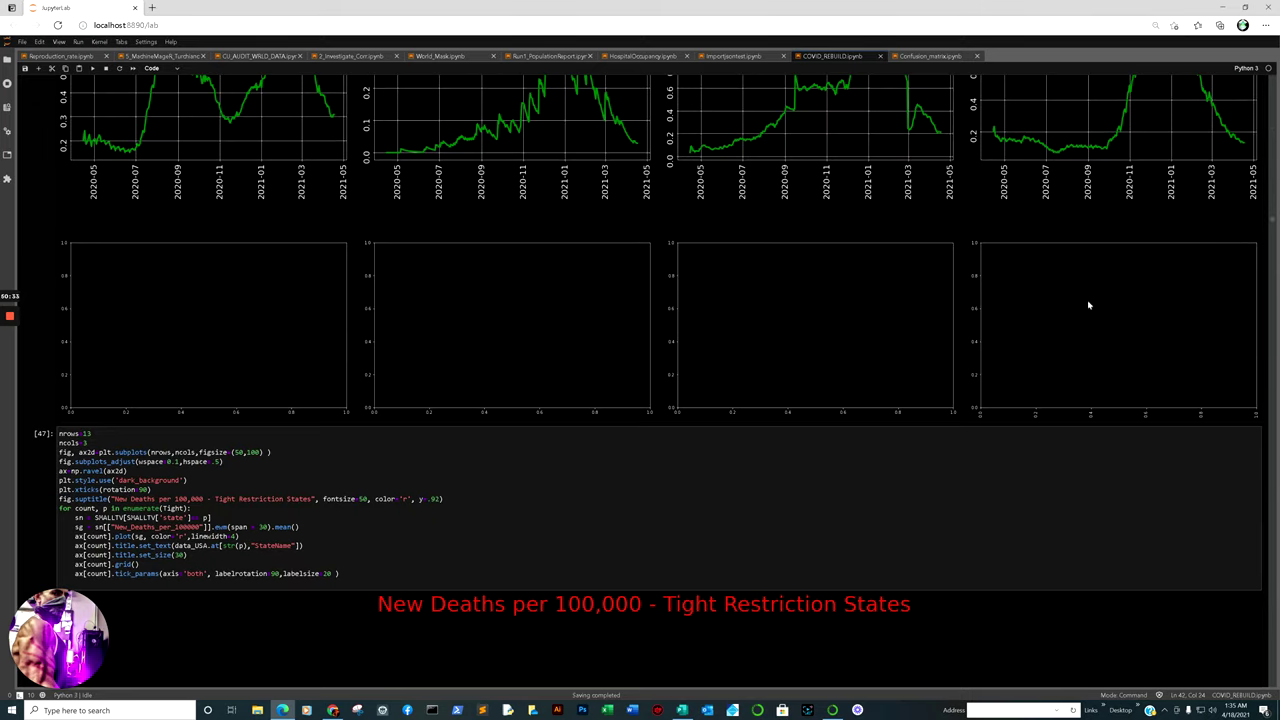
{"action": "scroll", "coordinate": [1025, 297], "scroll_direction": "down", "scroll_amount": 8}
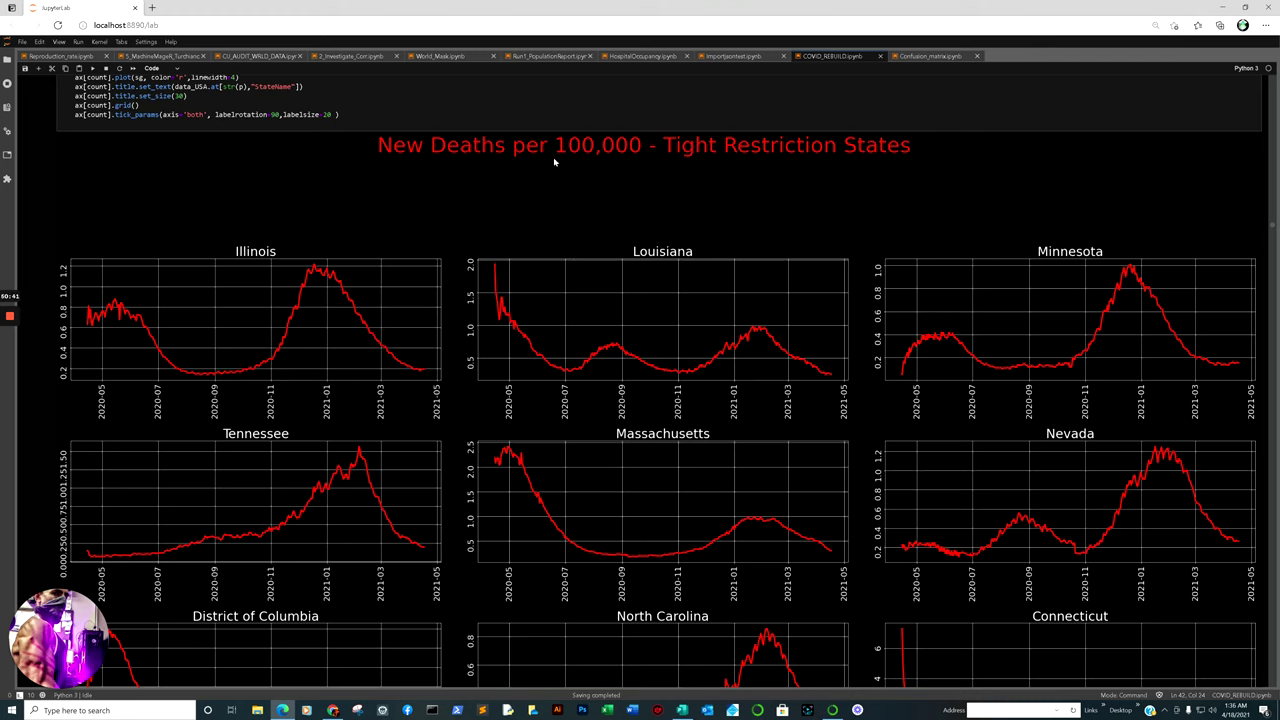
- Scroll past the red tight-state plots to cell [50]'s Tight vs Loose, Tight and Loose death charts
{"action": "scroll", "coordinate": [503, 225], "scroll_direction": "down", "scroll_amount": 1}
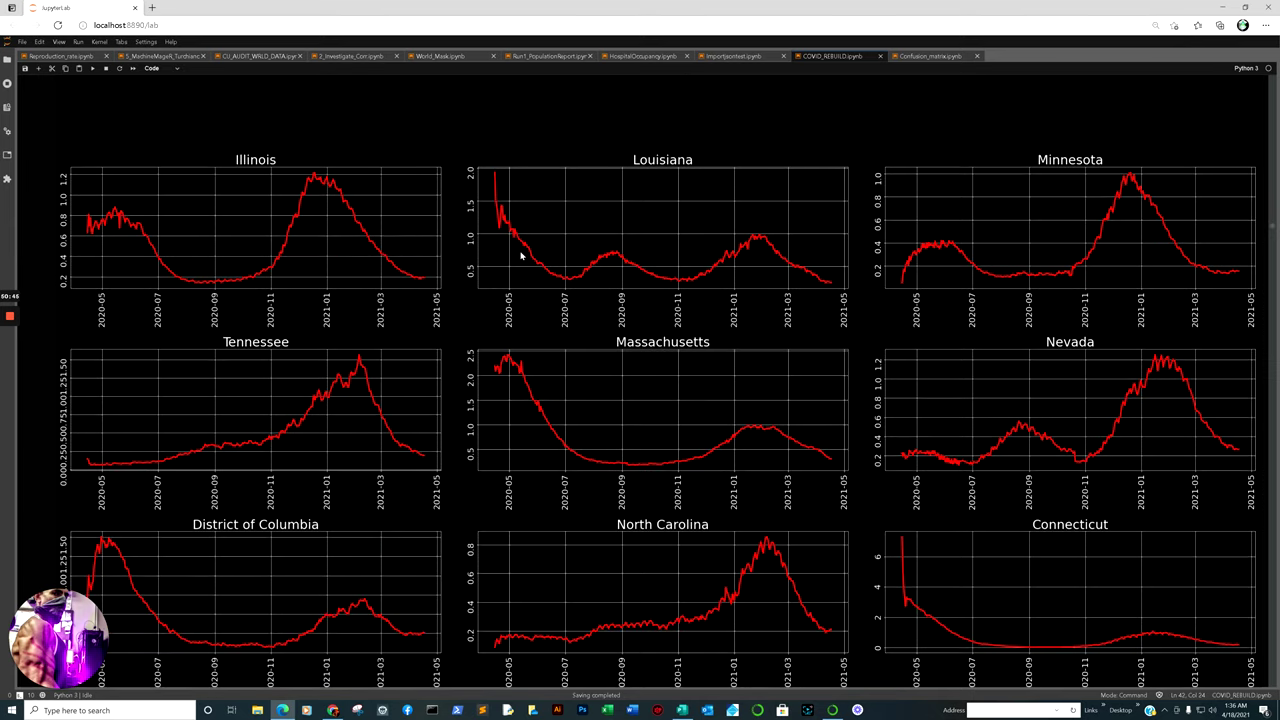
{"action": "scroll", "coordinate": [540, 260], "scroll_direction": "down", "scroll_amount": 4}
{"action": "scroll", "coordinate": [660, 400], "scroll_direction": "down", "scroll_amount": 8}
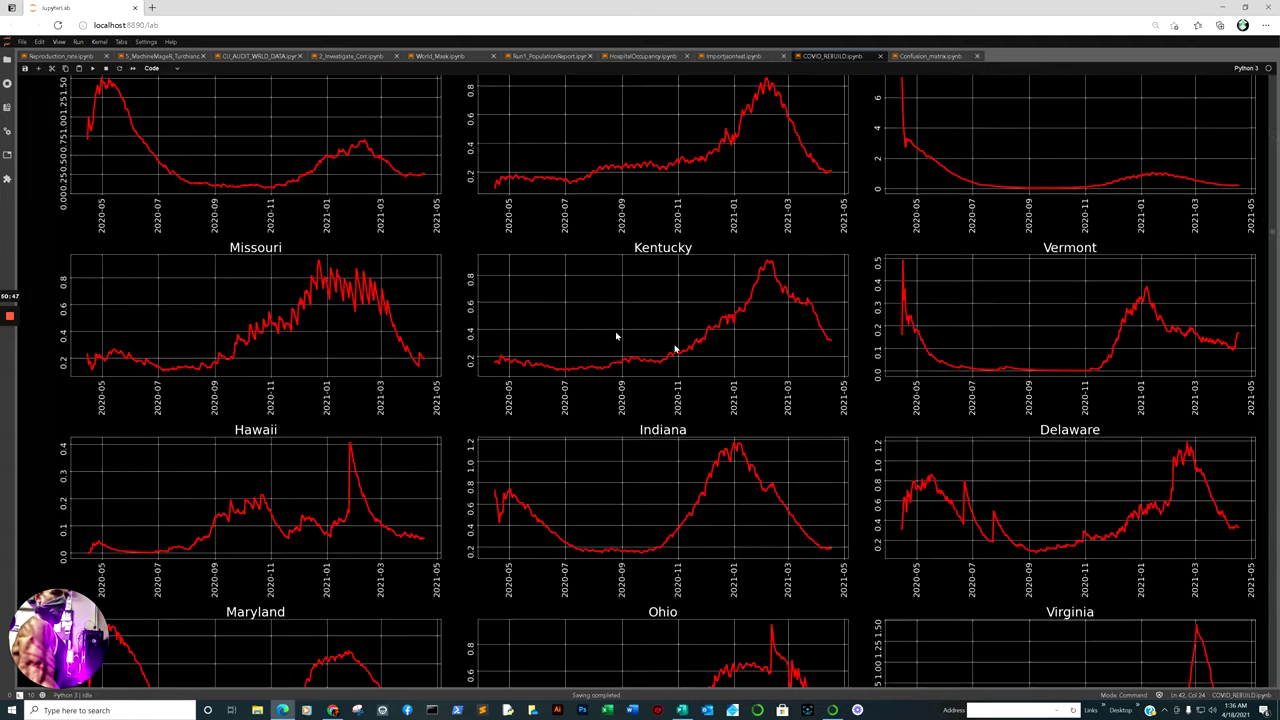
{"action": "scroll", "coordinate": [957, 408], "scroll_direction": "down", "scroll_amount": 6}
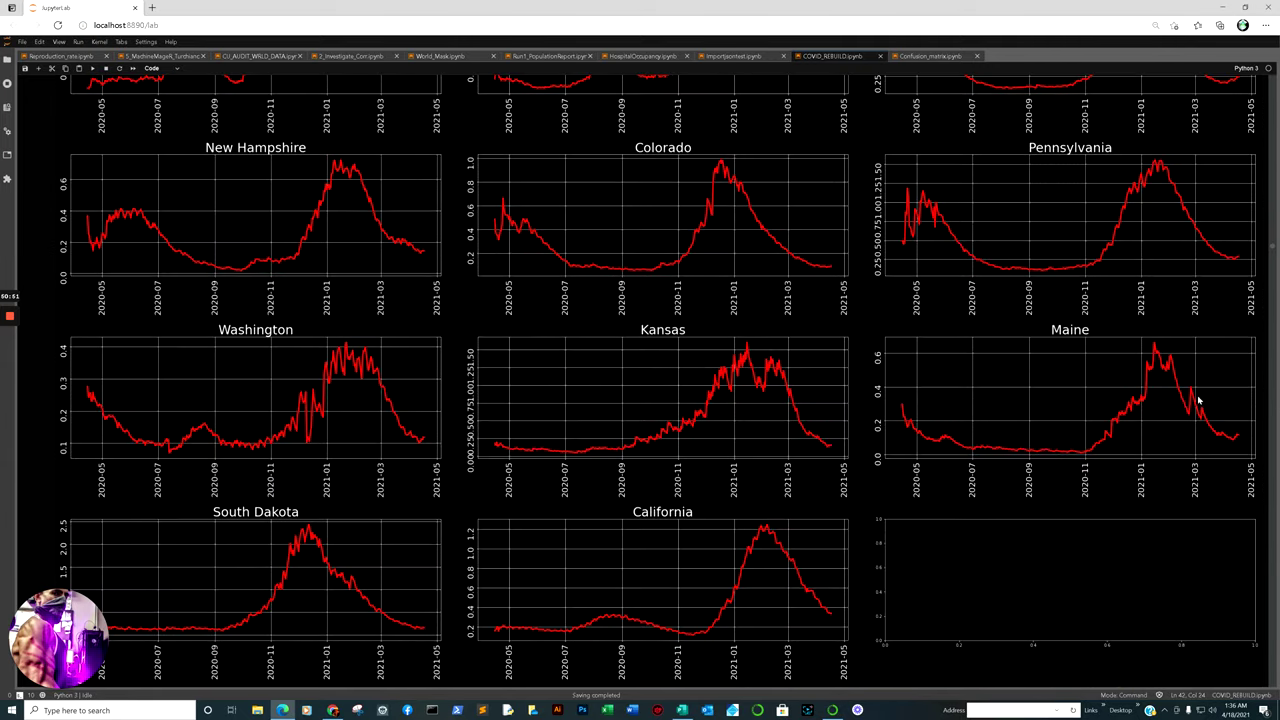
{"action": "scroll", "coordinate": [714, 351], "scroll_direction": "down", "scroll_amount": 10}
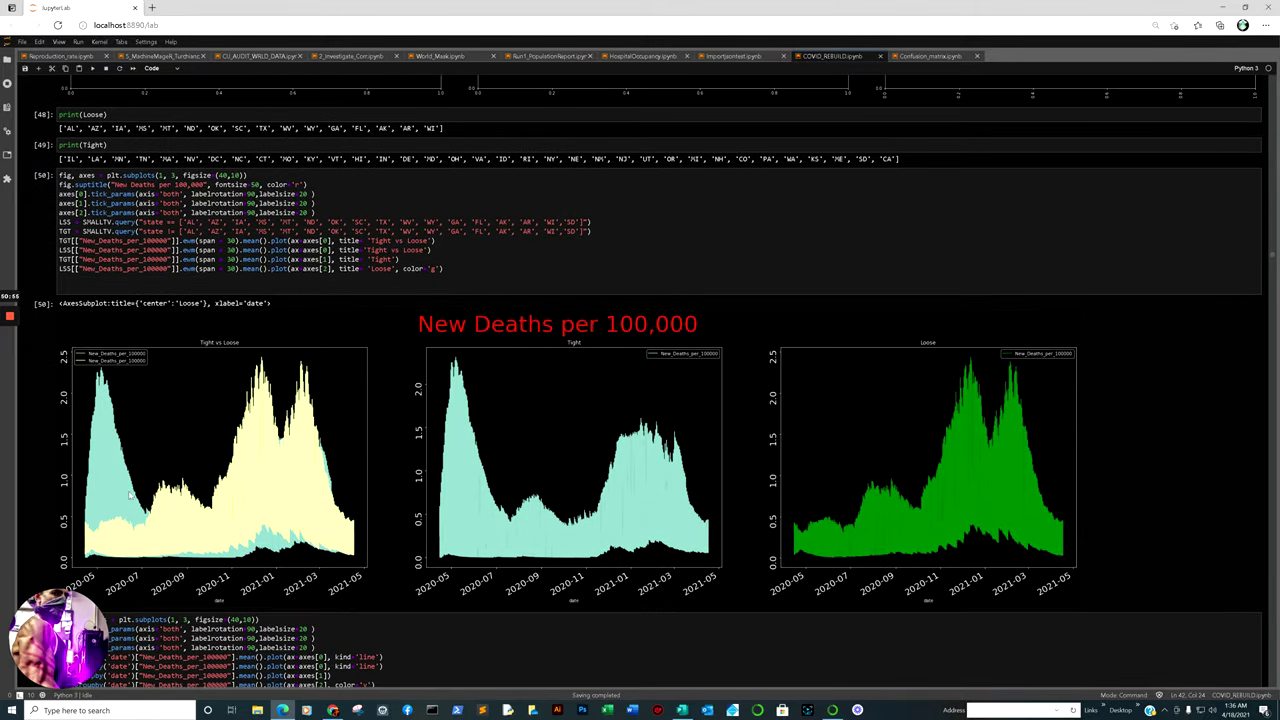
- Scroll past cells [51]–[63] to the GREEN LOOSE STATES VS WHITE TIGHT STATES smoothed new-cases chart
{"action": "scroll", "coordinate": [391, 385], "scroll_direction": "down", "scroll_amount": 2}
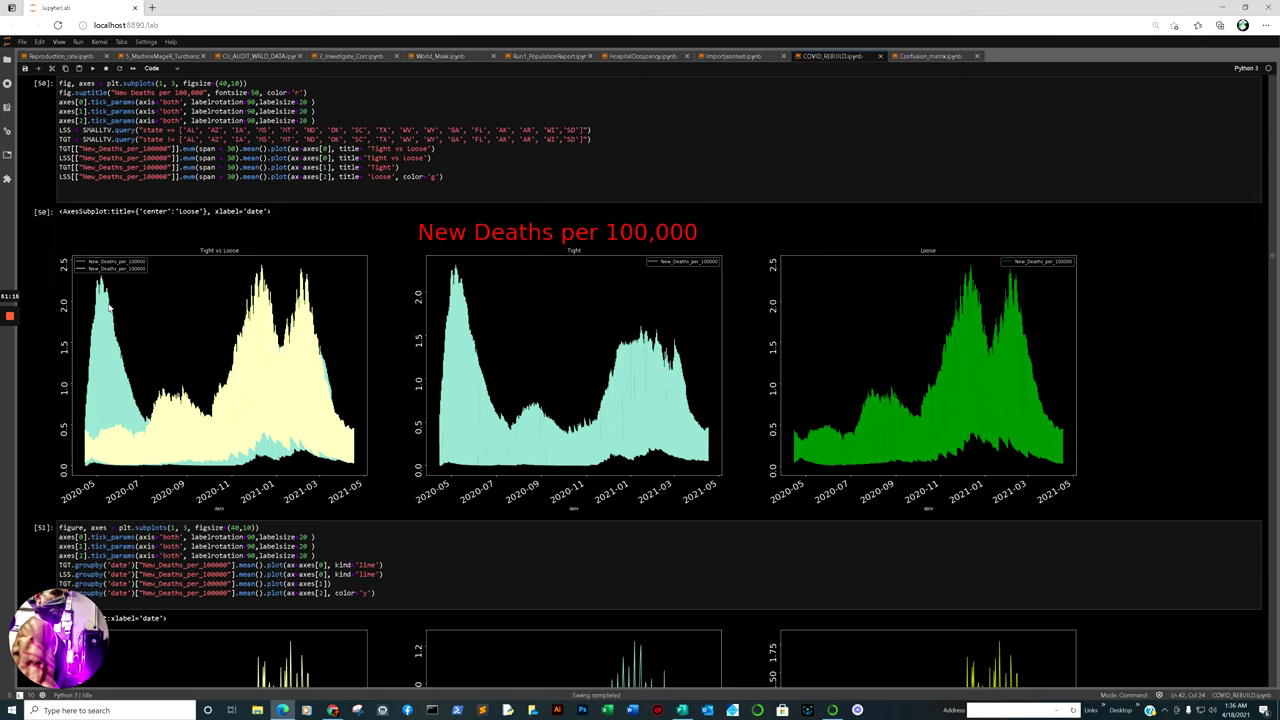
{"action": "scroll", "coordinate": [147, 312], "scroll_direction": "down", "scroll_amount": 15}
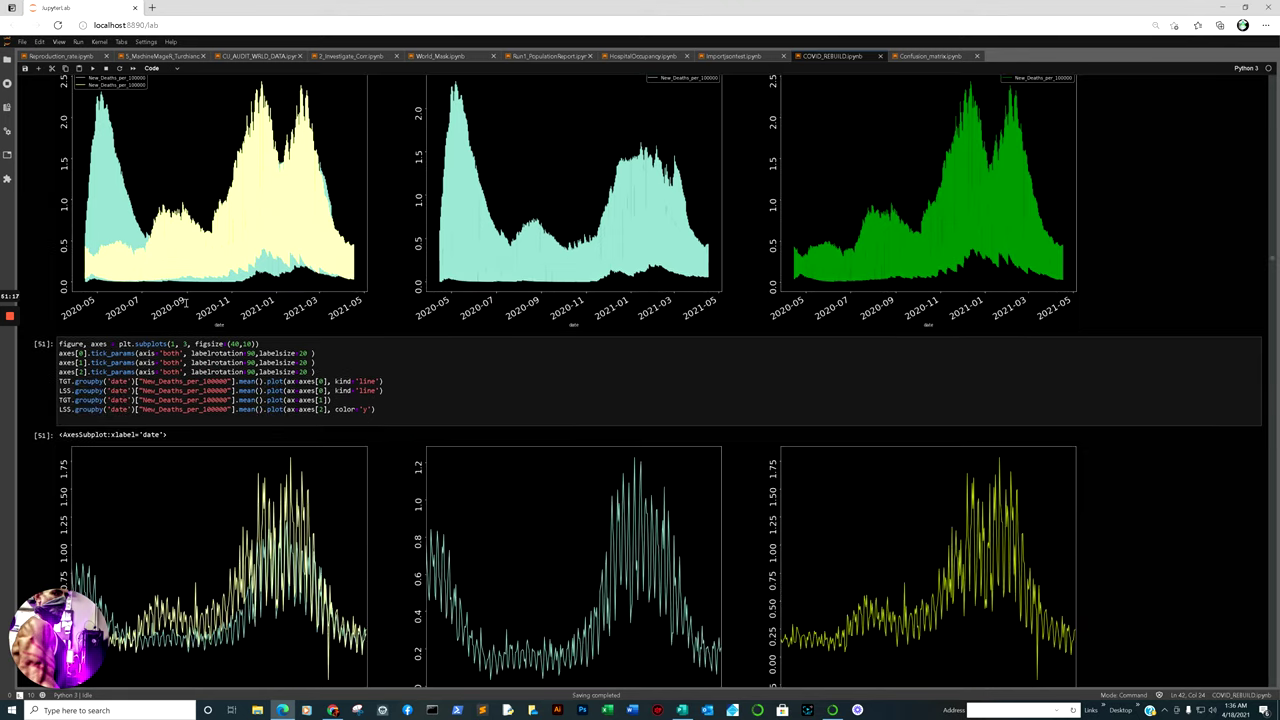
{"action": "scroll", "coordinate": [326, 318], "scroll_direction": "down", "scroll_amount": 10}
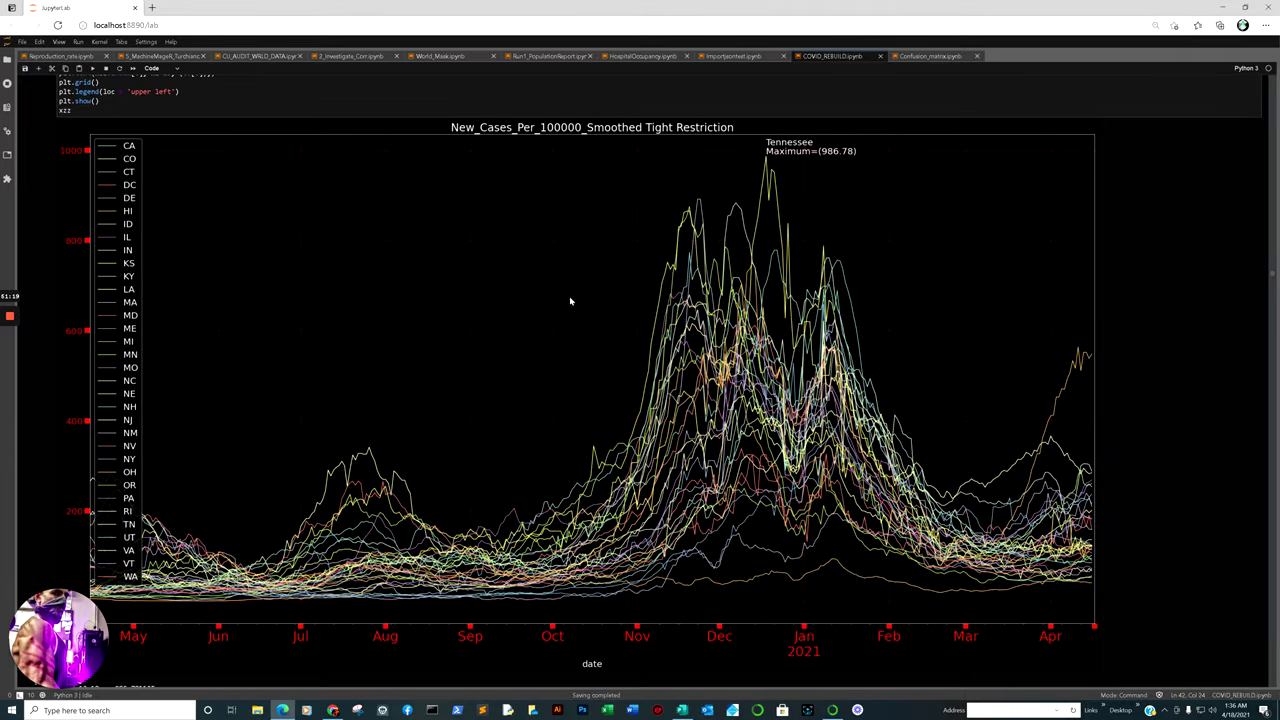
{"action": "scroll", "coordinate": [567, 175], "scroll_direction": "down", "scroll_amount": 20}
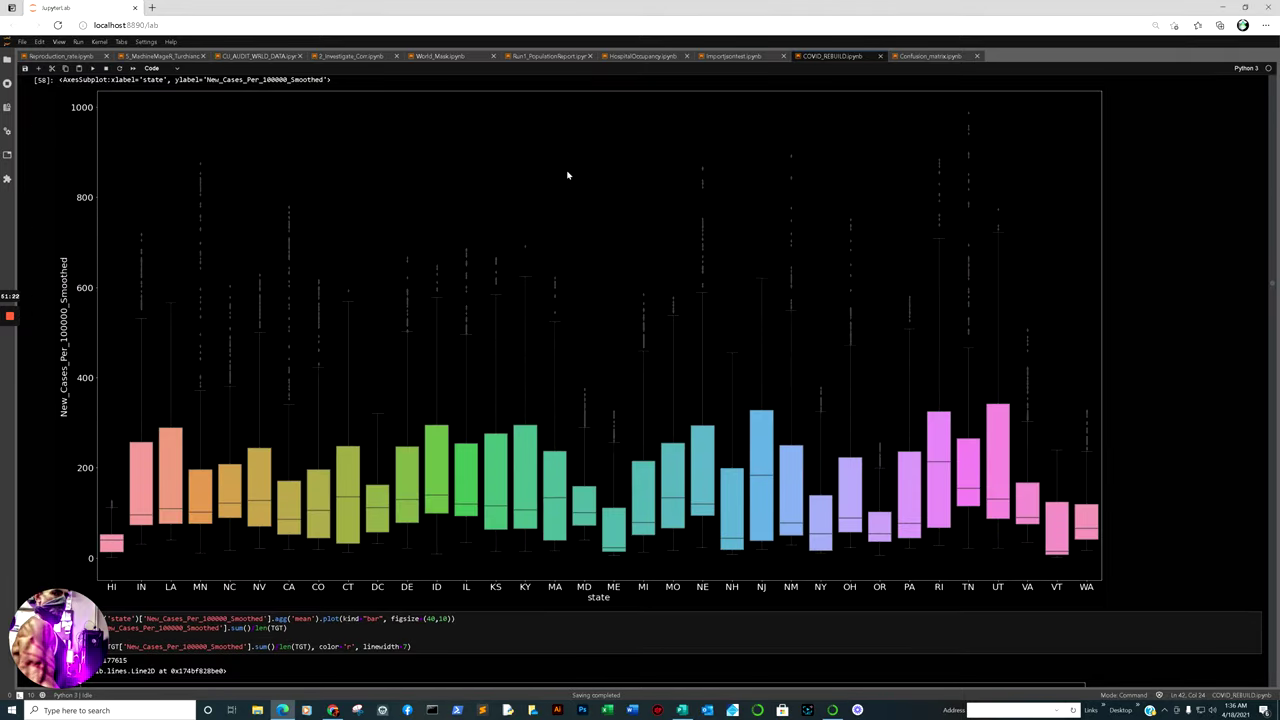
{"action": "scroll", "coordinate": [666, 213], "scroll_direction": "down", "scroll_amount": 20}
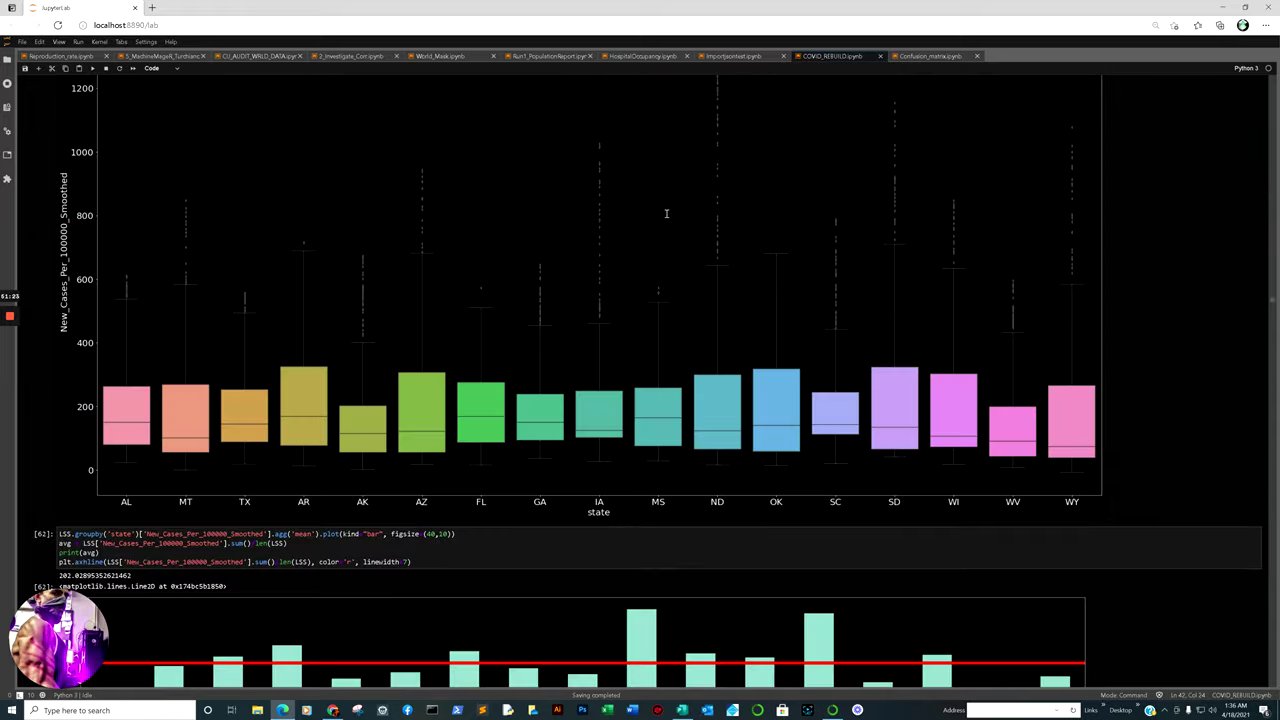
{"action": "scroll", "coordinate": [666, 217], "scroll_direction": "down", "scroll_amount": 12}
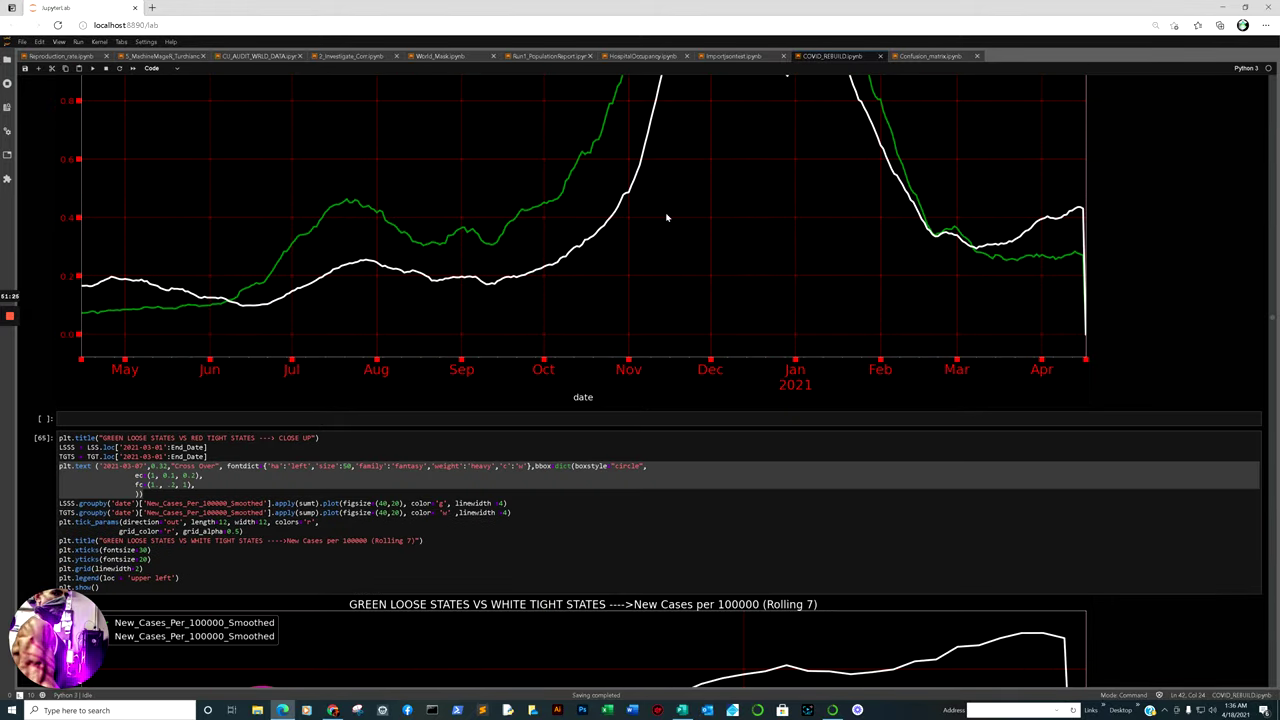
{"action": "scroll", "coordinate": [686, 222], "scroll_direction": "up", "scroll_amount": 5}
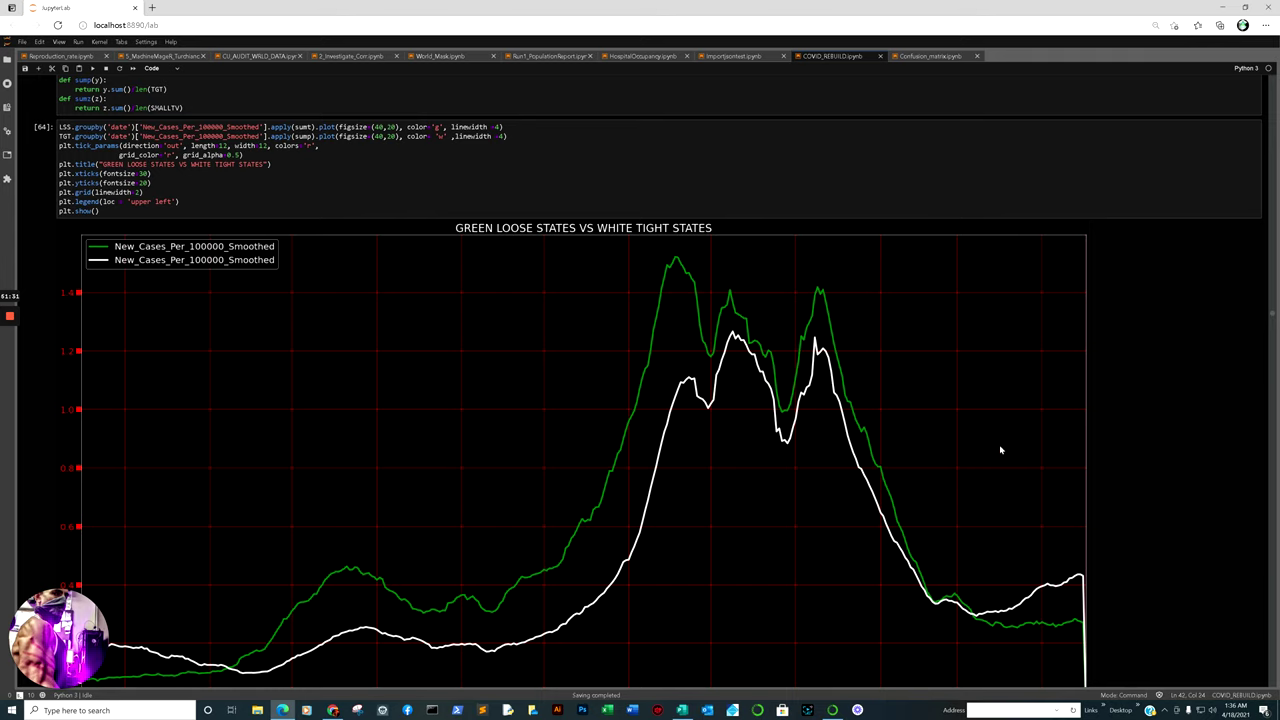
- Scroll to cell [65]'s Rolling 7 close-up chart with the Cross Over annotation
{"action": "scroll", "coordinate": [1005, 452], "scroll_direction": "down", "scroll_amount": 3}
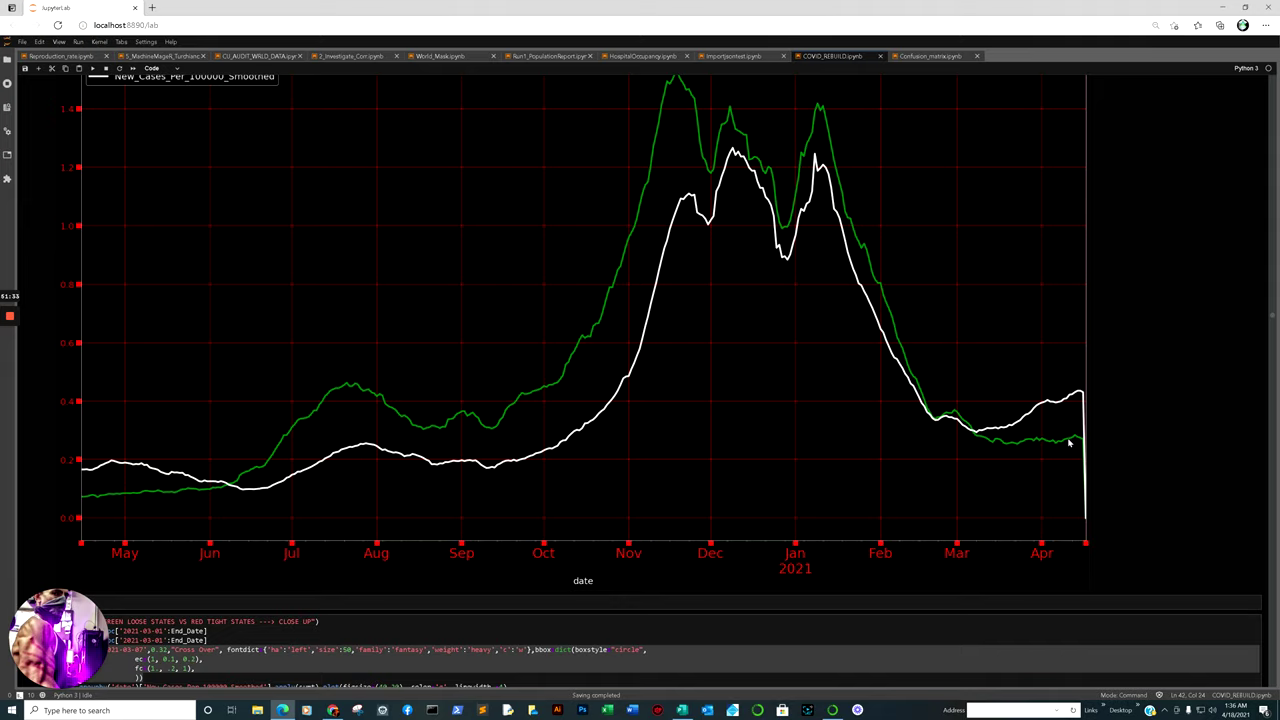
{"action": "scroll", "coordinate": [1068, 443], "scroll_direction": "down", "scroll_amount": 7}
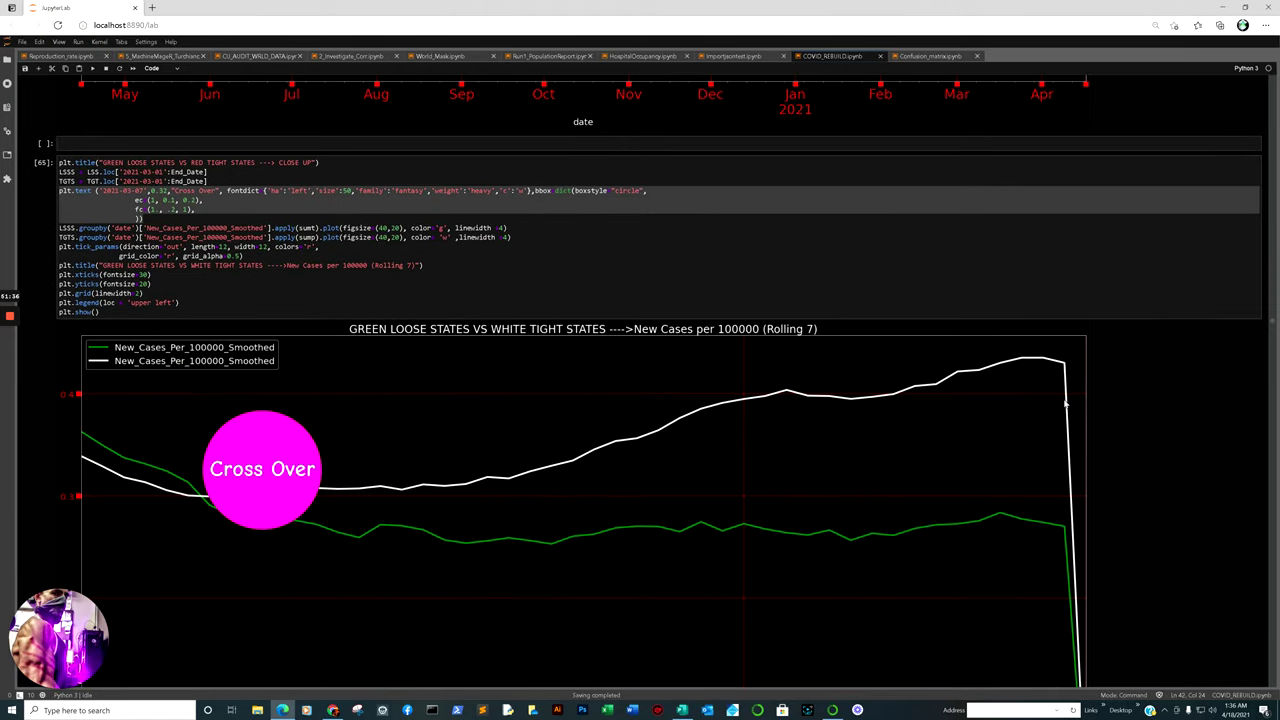
- Move to cell [66]'s Rolling 7 bar charts, Tight averaging 127.69 and Loose 99.84
{"action": "scroll", "coordinate": [1066, 403], "scroll_direction": "down", "scroll_amount": 3}
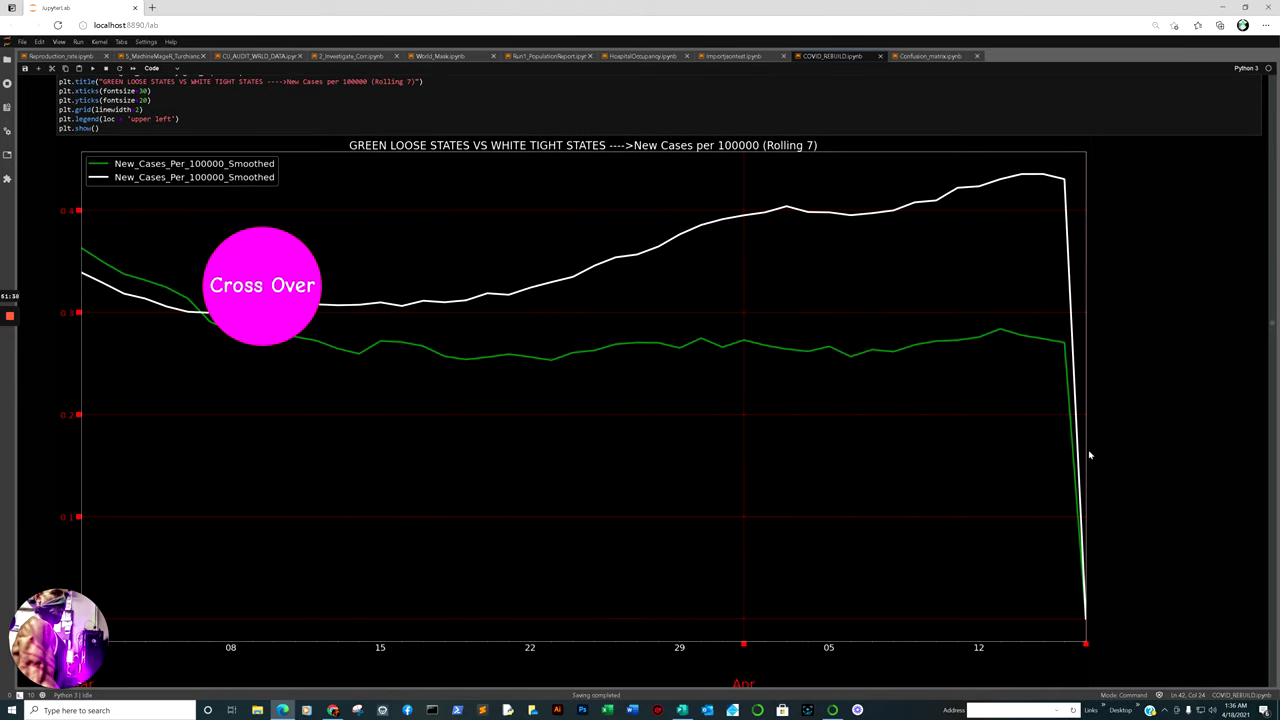
{"action": "scroll", "coordinate": [1066, 471], "scroll_direction": "down", "scroll_amount": 10}
{"action": "scroll", "coordinate": [866, 423], "scroll_direction": "up", "scroll_amount": 15}
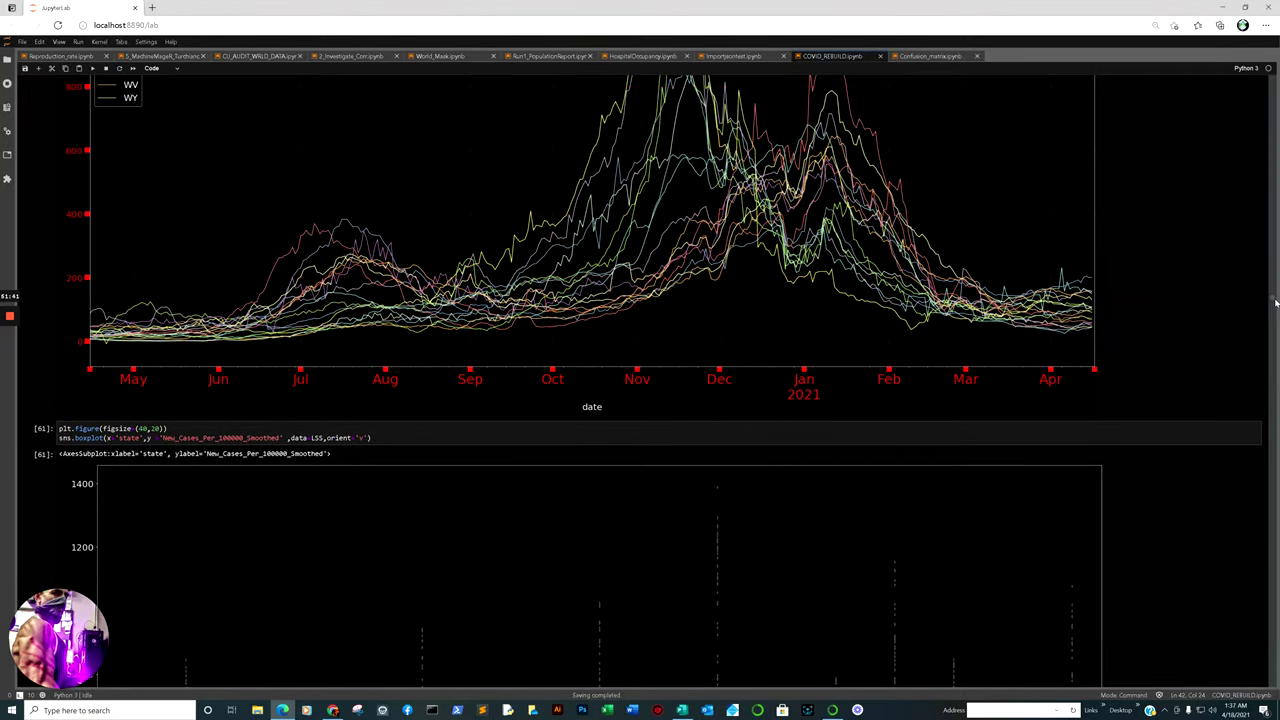
{"action": "left_click_drag", "start_coordinate": [1274, 302], "coordinate": [1273, 324]}
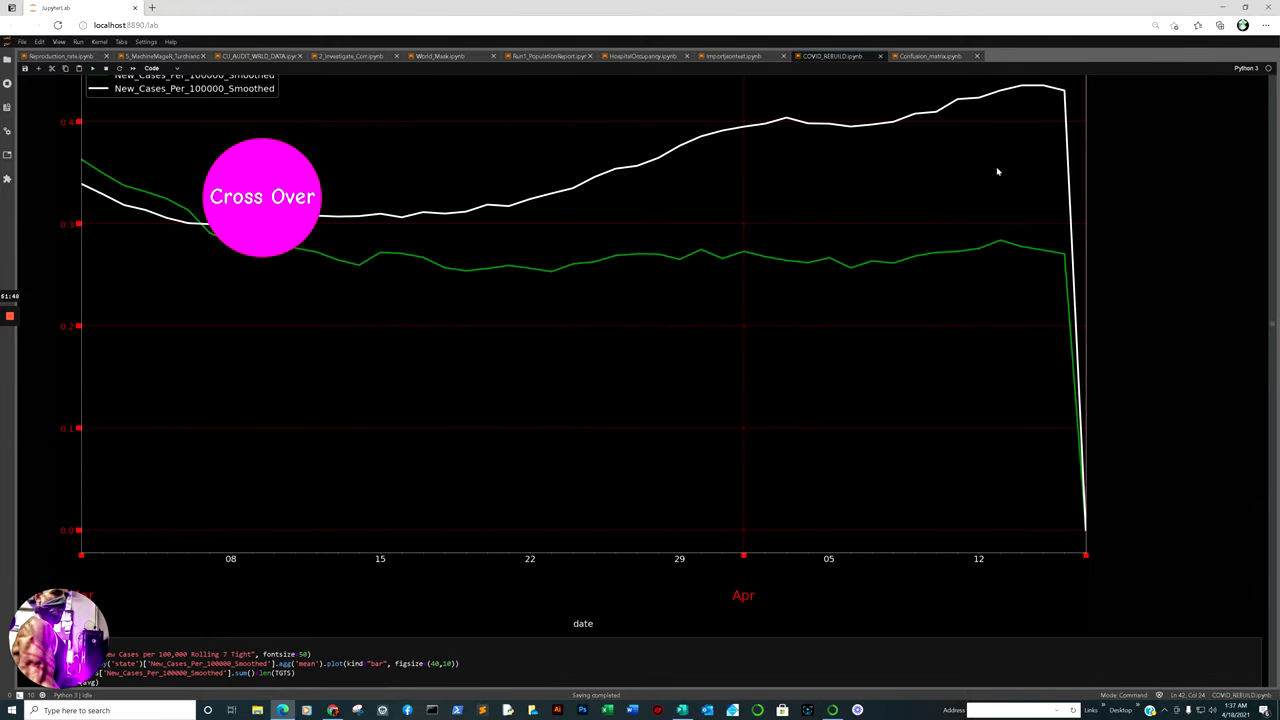
{"action": "scroll", "coordinate": [997, 172], "scroll_direction": "up", "scroll_amount": 3}
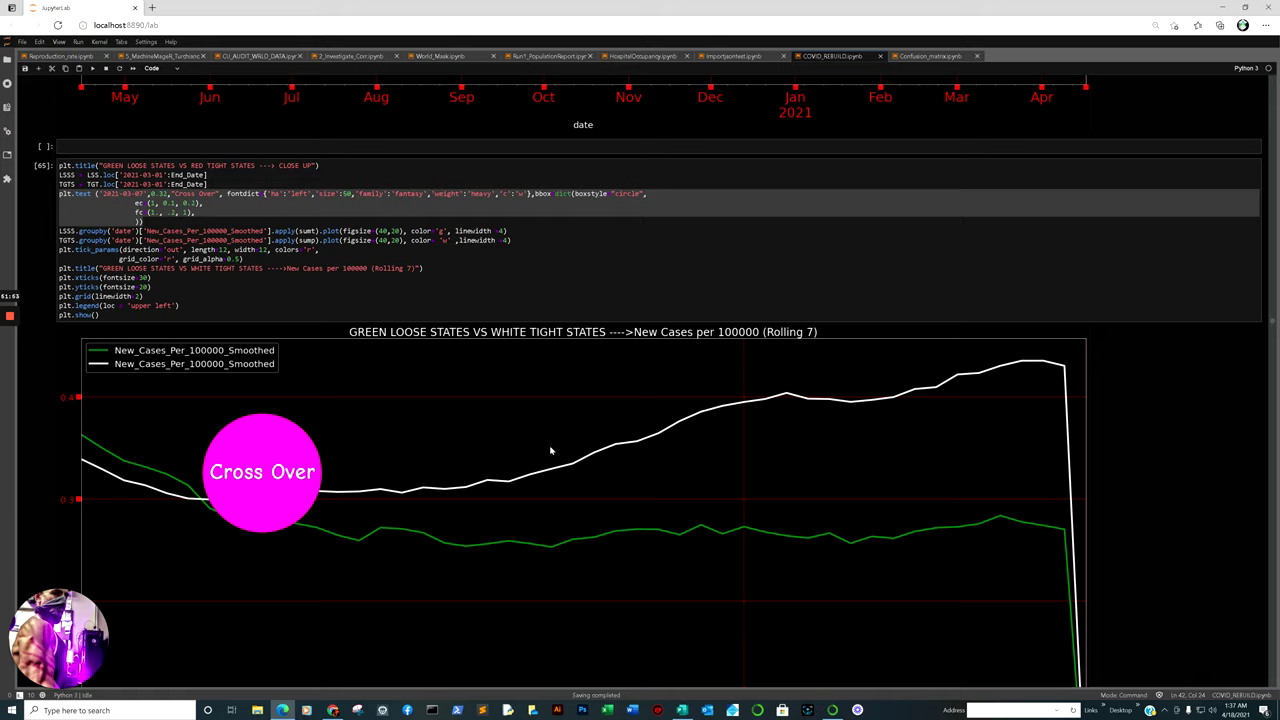
{"action": "scroll", "coordinate": [220, 482], "scroll_direction": "down", "scroll_amount": 2}
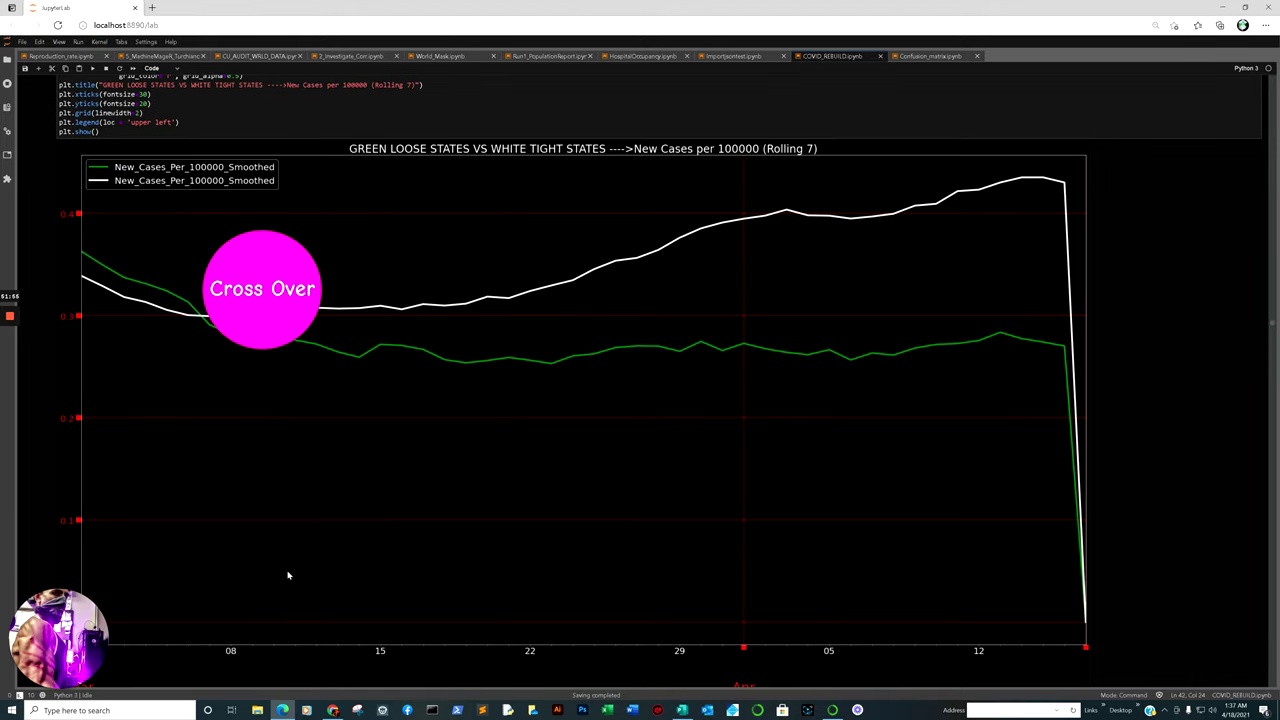
{"action": "scroll", "coordinate": [288, 575], "scroll_direction": "down", "scroll_amount": 1}
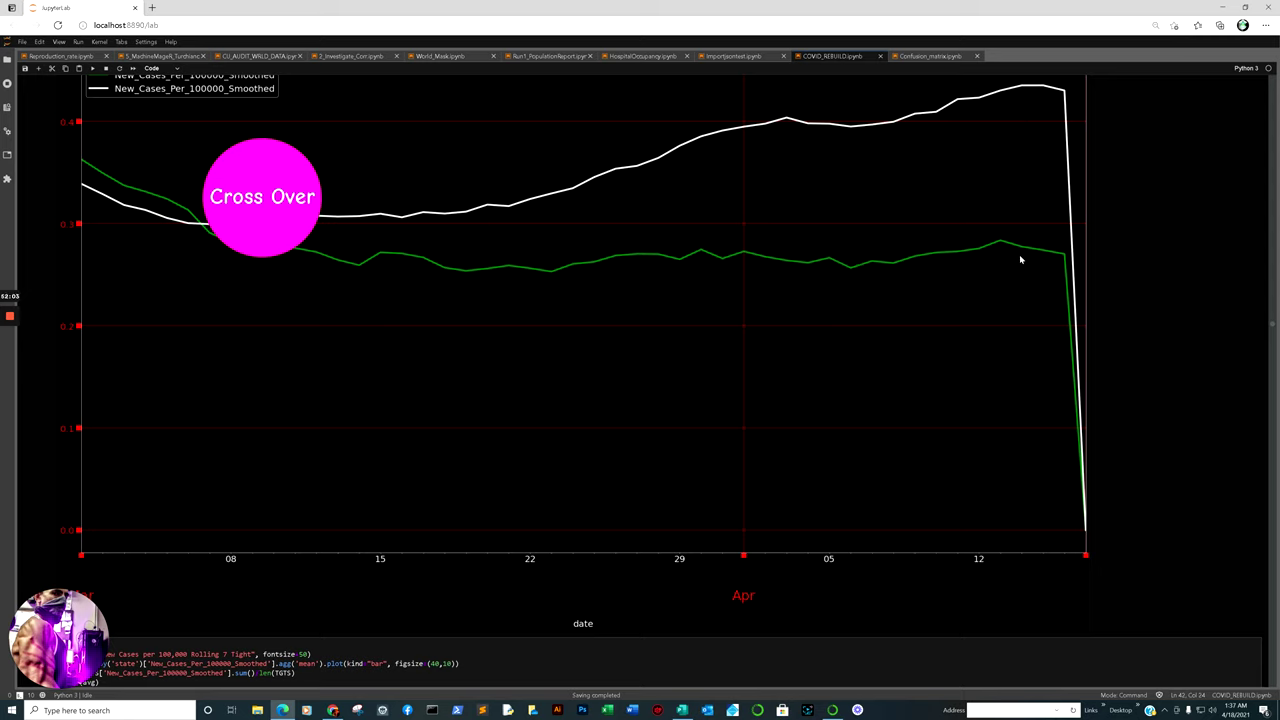
{"action": "scroll", "coordinate": [1042, 405], "scroll_direction": "down", "scroll_amount": 1}
{"action": "scroll", "coordinate": [1042, 405], "scroll_direction": "down", "scroll_amount": 6}
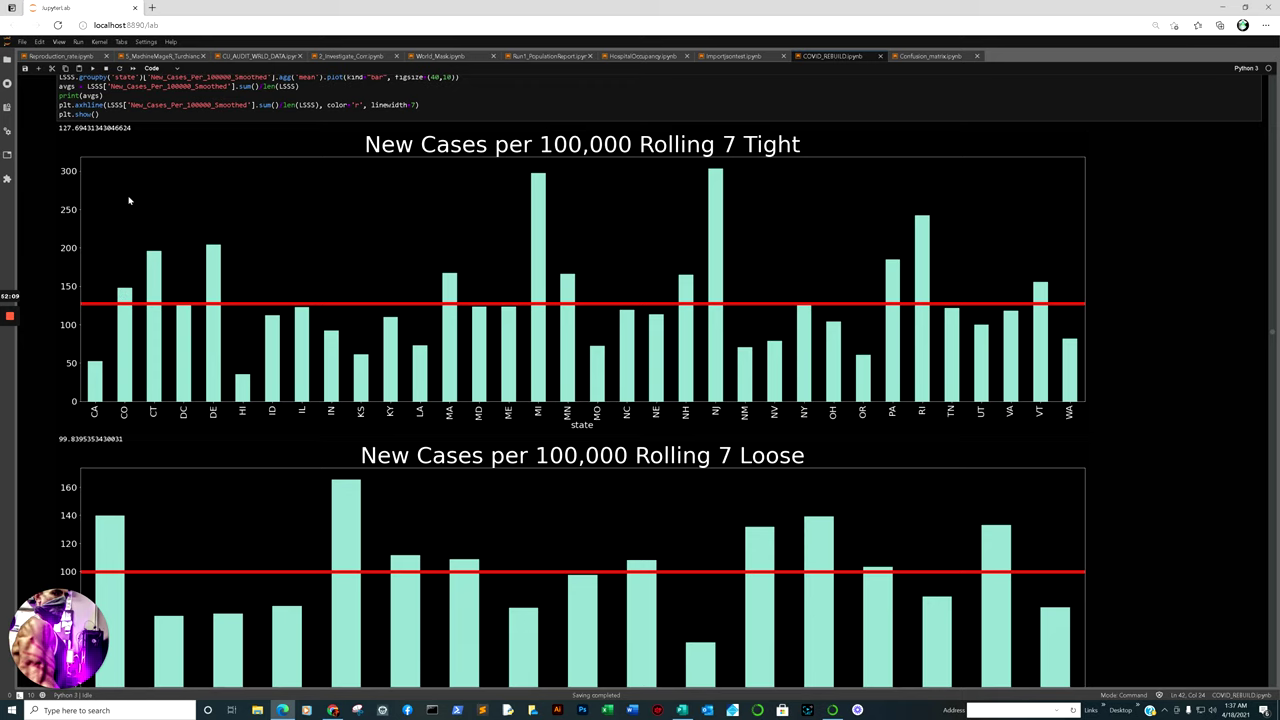
{"action": "scroll", "coordinate": [90, 148], "scroll_direction": "up", "scroll_amount": 1}
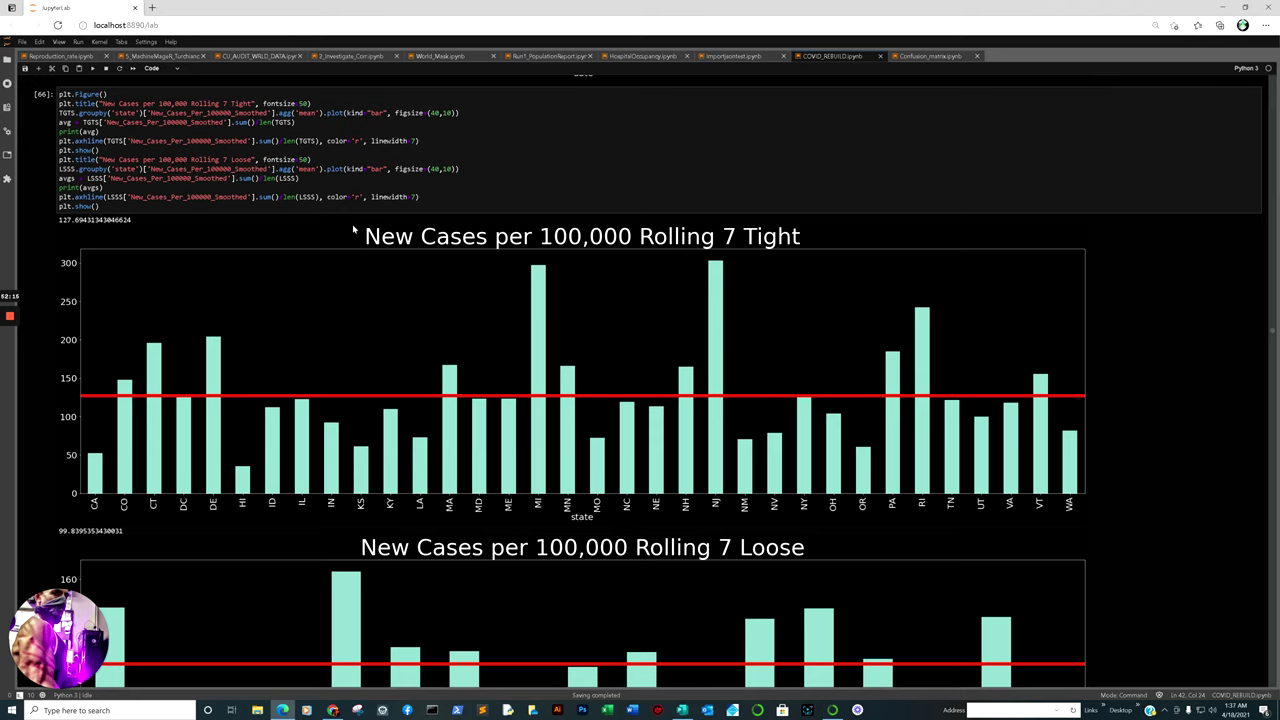
{"action": "scroll", "coordinate": [310, 224], "scroll_direction": "down", "scroll_amount": 3}
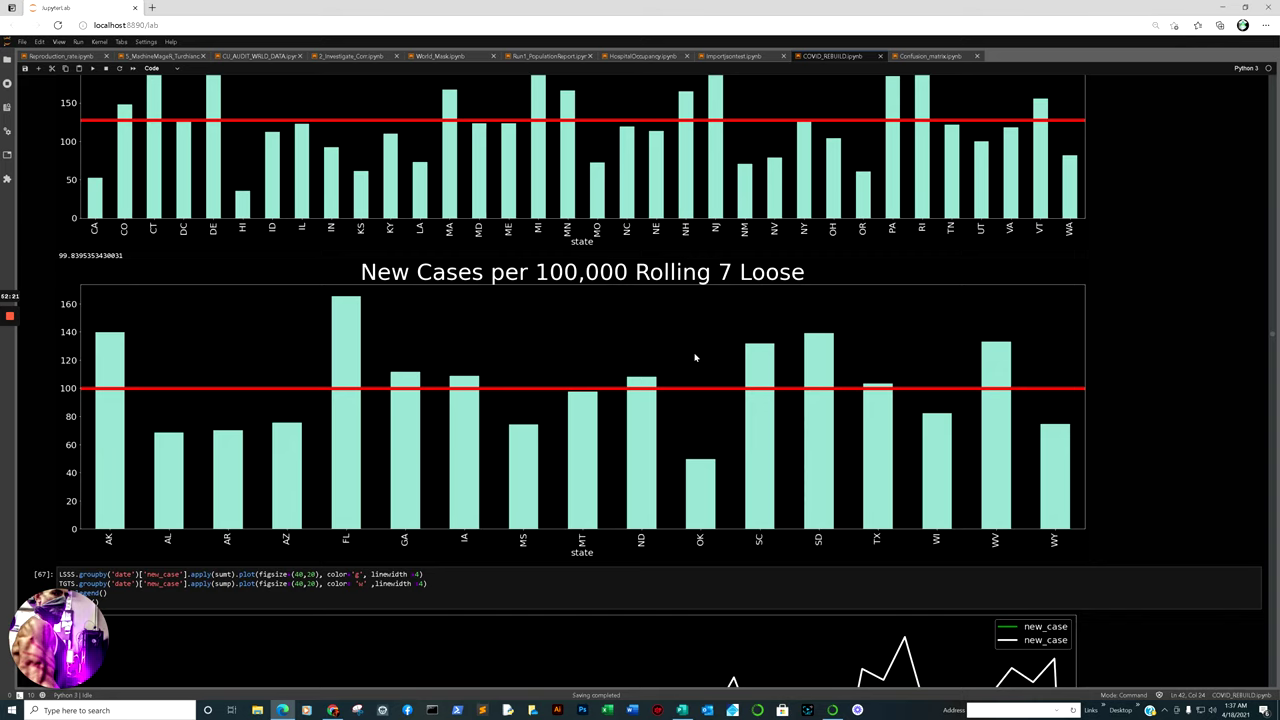
{"action": "scroll", "coordinate": [648, 388], "scroll_direction": "up", "scroll_amount": 3}
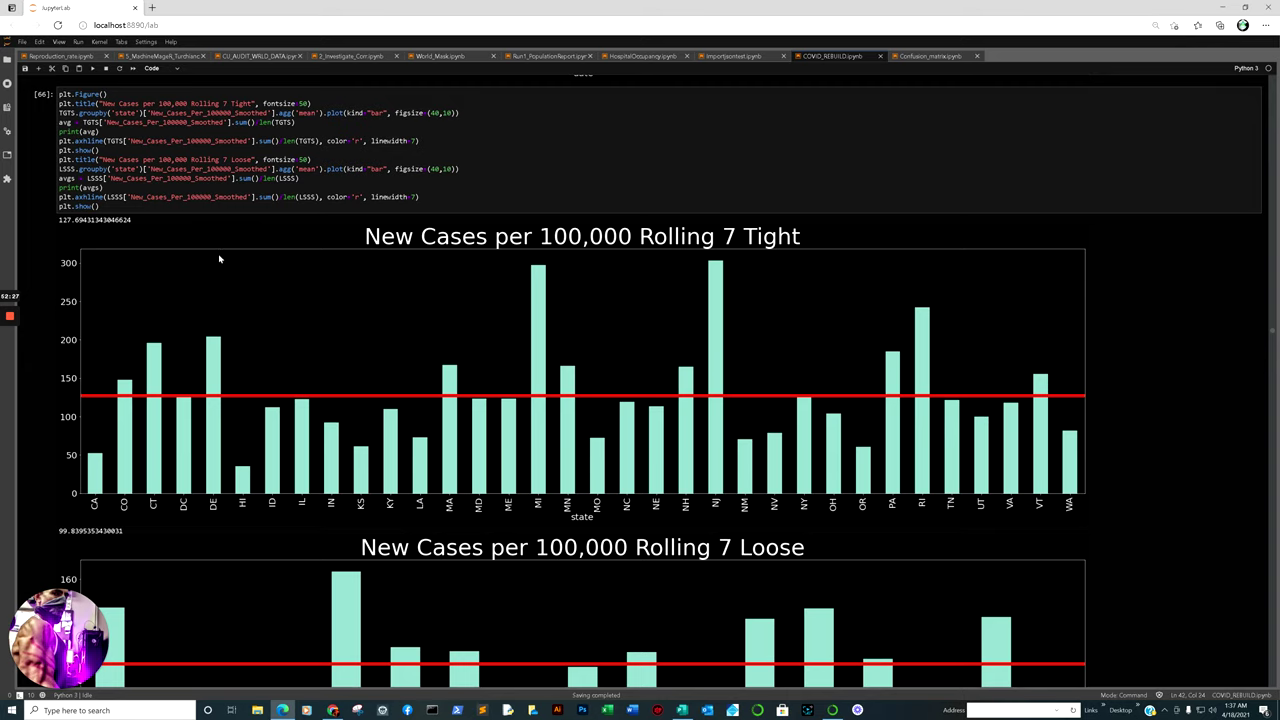
{"action": "scroll", "coordinate": [314, 245], "scroll_direction": "down", "scroll_amount": 2}
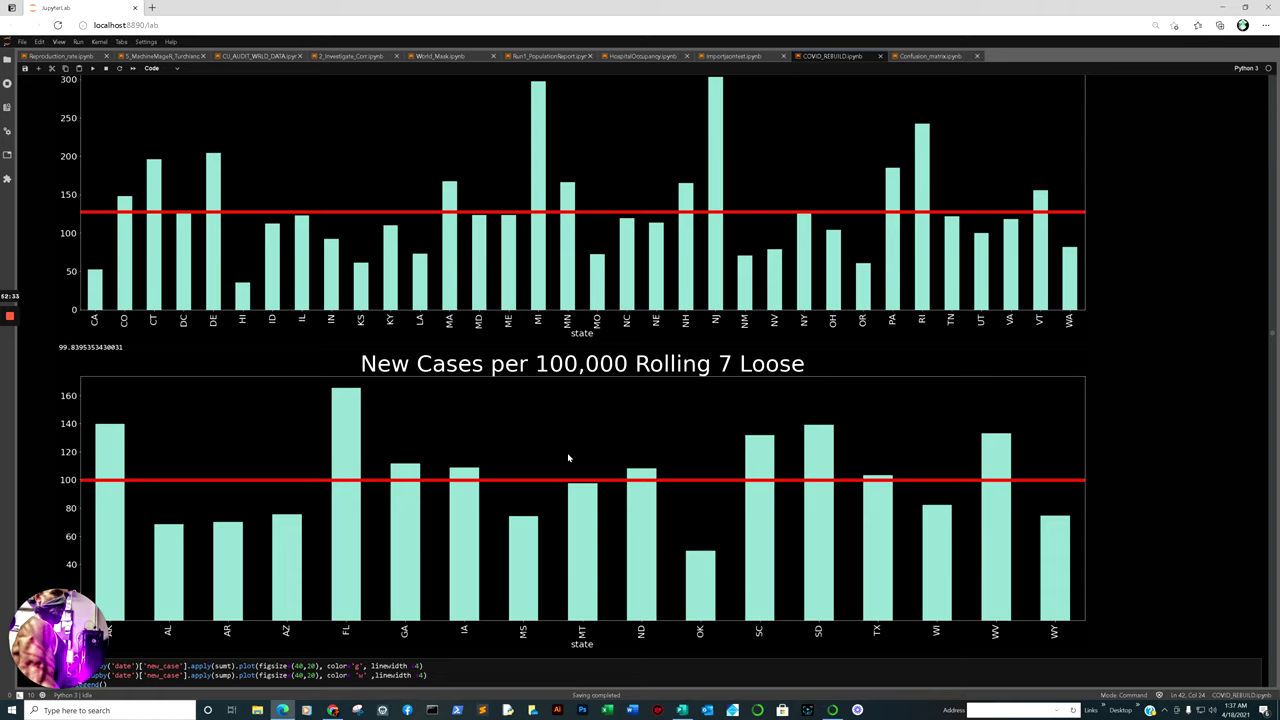
{"action": "scroll", "coordinate": [568, 458], "scroll_direction": "down", "scroll_amount": 1}
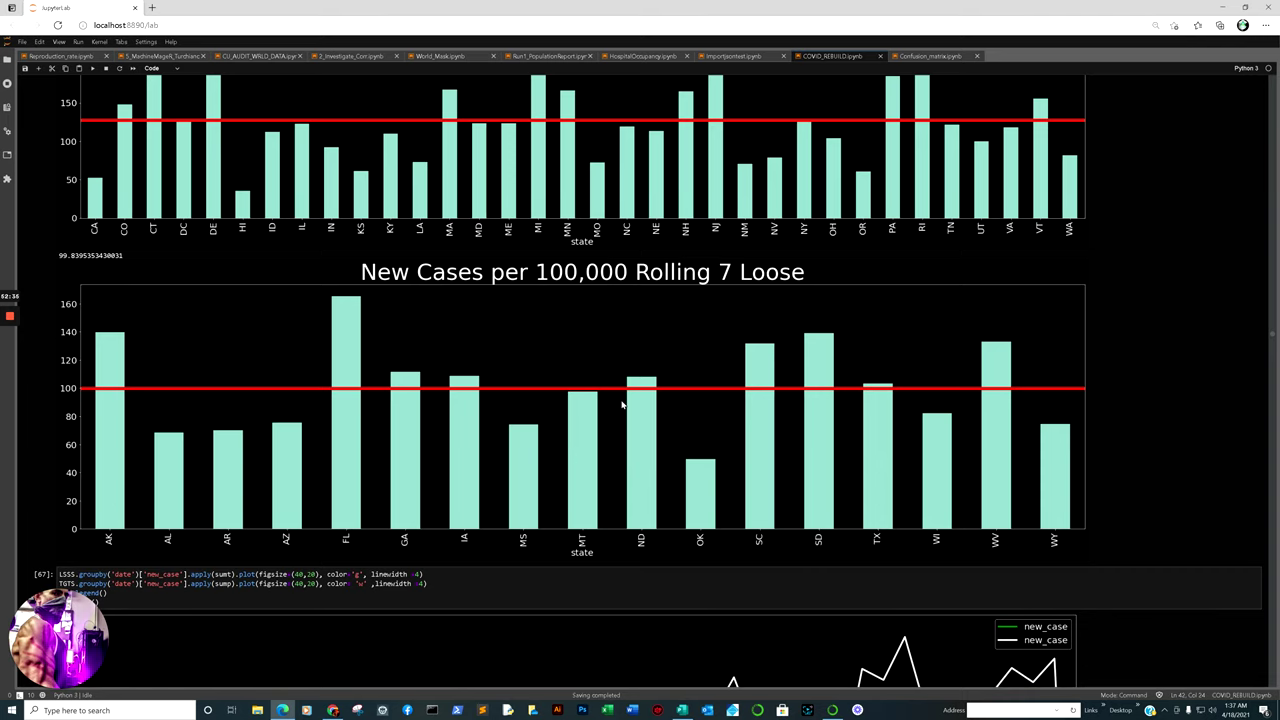
{"action": "scroll", "coordinate": [622, 400], "scroll_direction": "up", "scroll_amount": 1}
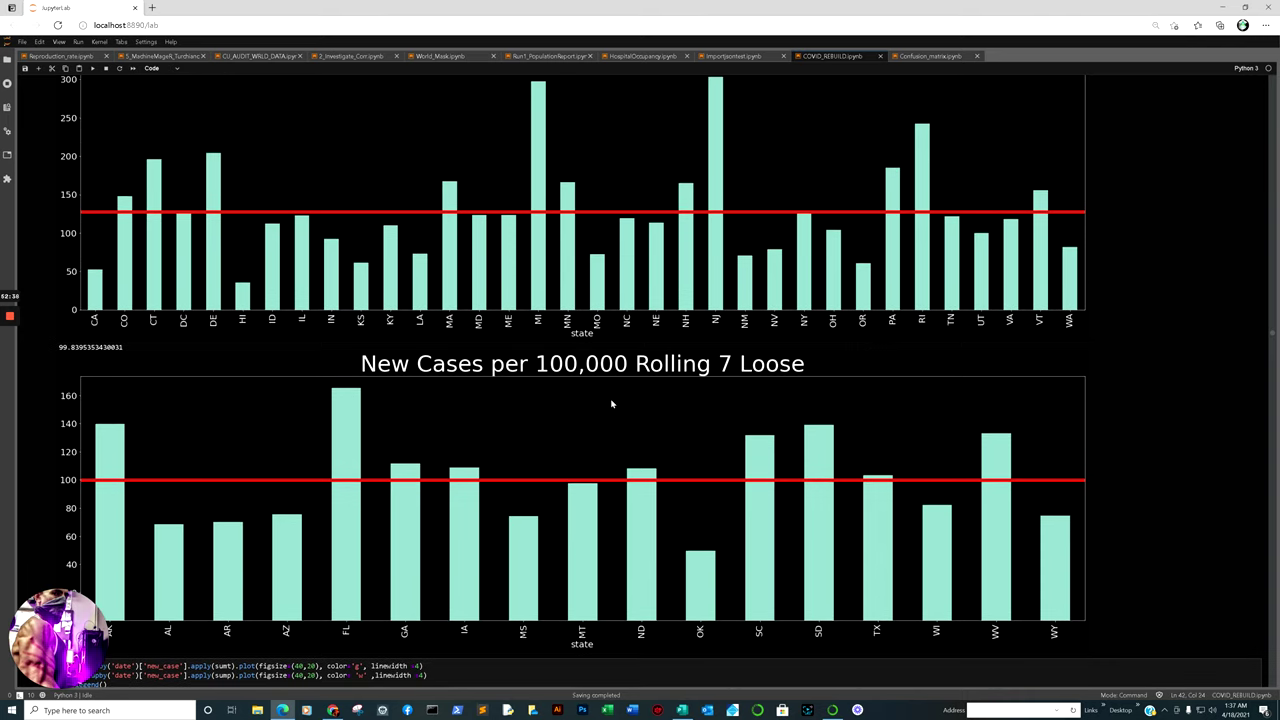
{"action": "scroll", "coordinate": [615, 405], "scroll_direction": "down", "scroll_amount": 1}
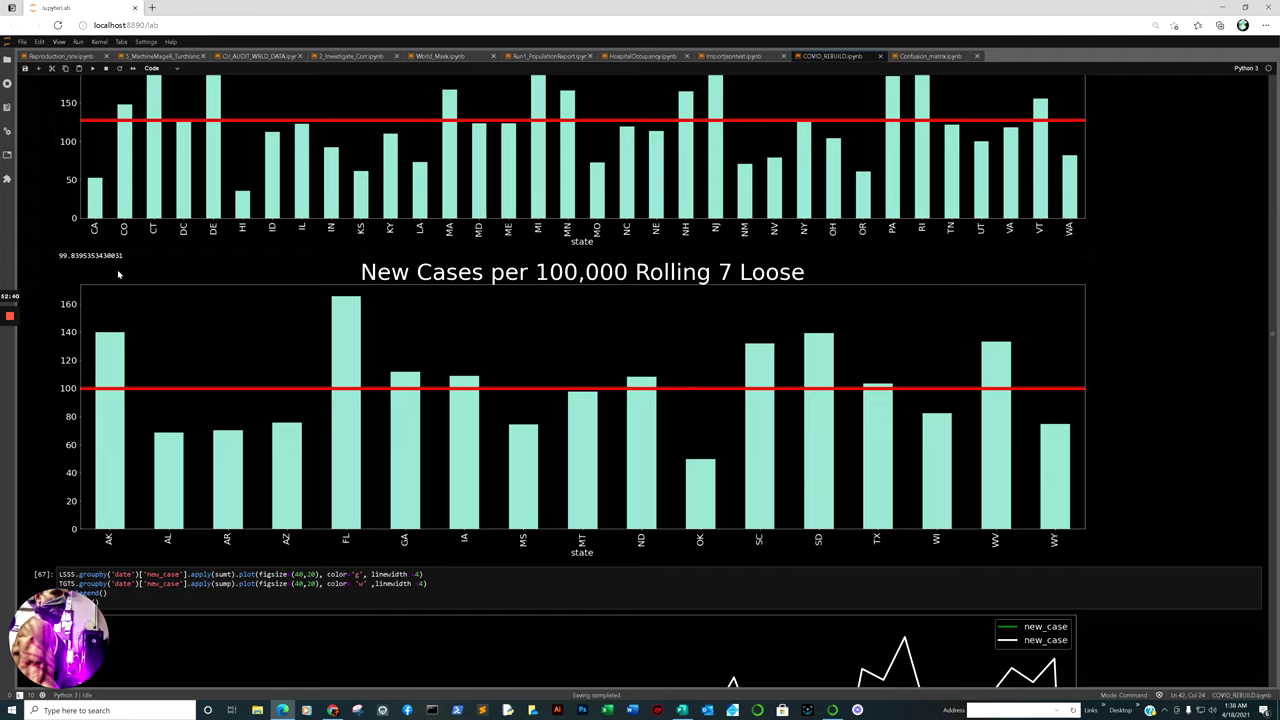
{"action": "scroll", "coordinate": [209, 340], "scroll_direction": "up", "scroll_amount": 3}
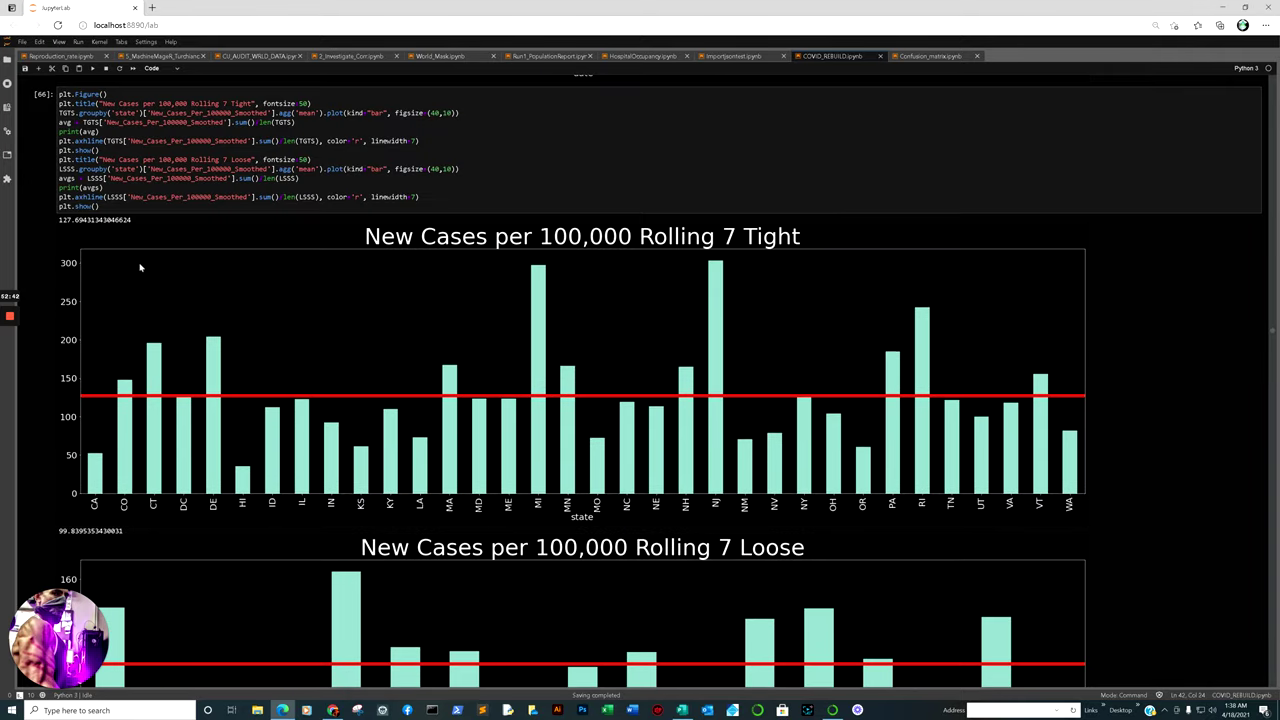
{"action": "scroll", "coordinate": [145, 269], "scroll_direction": "down", "scroll_amount": 3}
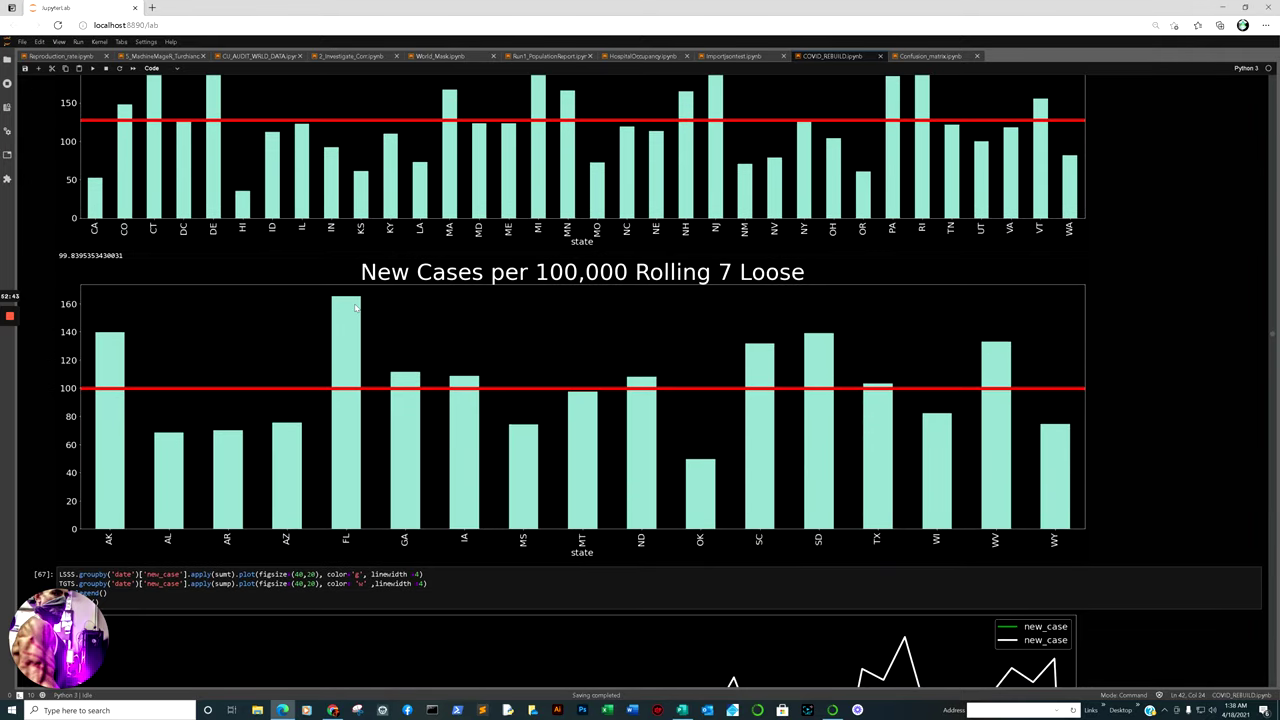
{"action": "scroll", "coordinate": [294, 269], "scroll_direction": "up", "scroll_amount": 2}
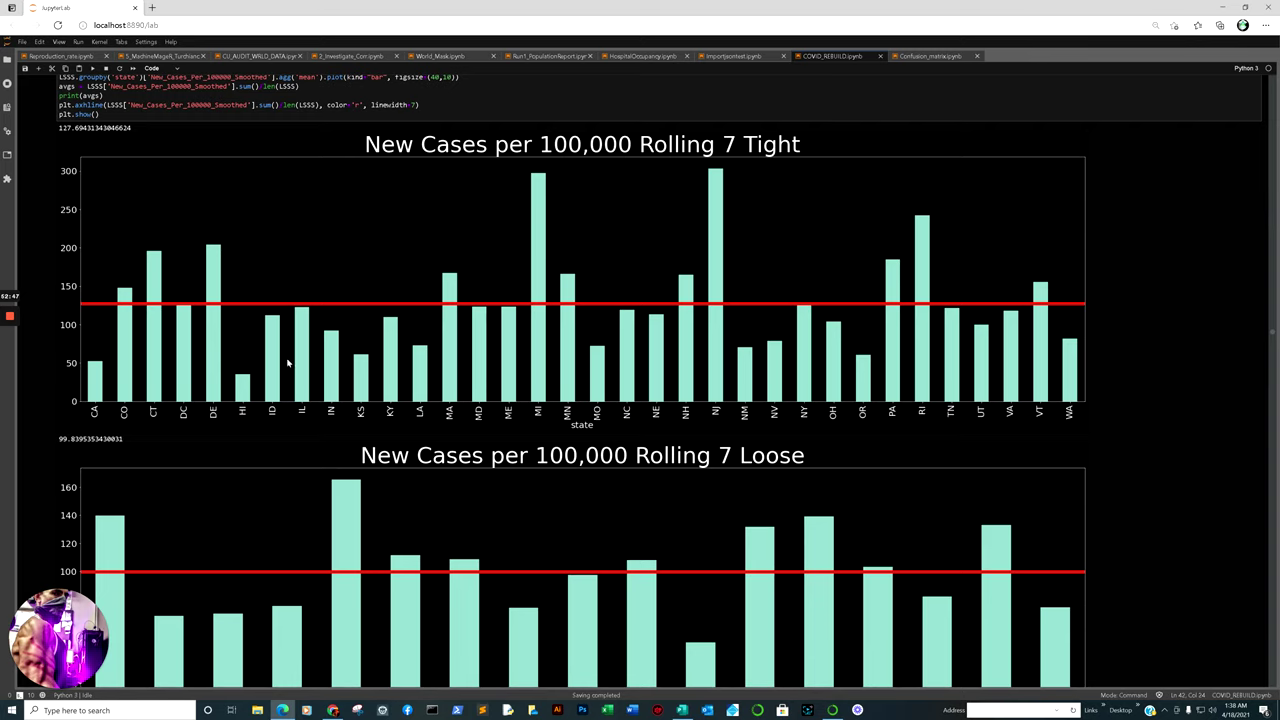
{"action": "scroll", "coordinate": [287, 358], "scroll_direction": "down", "scroll_amount": 1}
- Scroll past the deaths charts and boxplots to cell [73]'s per-state new_case_smoothed plot with 7-span EWM
{"action": "scroll", "coordinate": [287, 357], "scroll_direction": "down", "scroll_amount": 3}
{"action": "scroll", "coordinate": [625, 324], "scroll_direction": "down", "scroll_amount": 2}
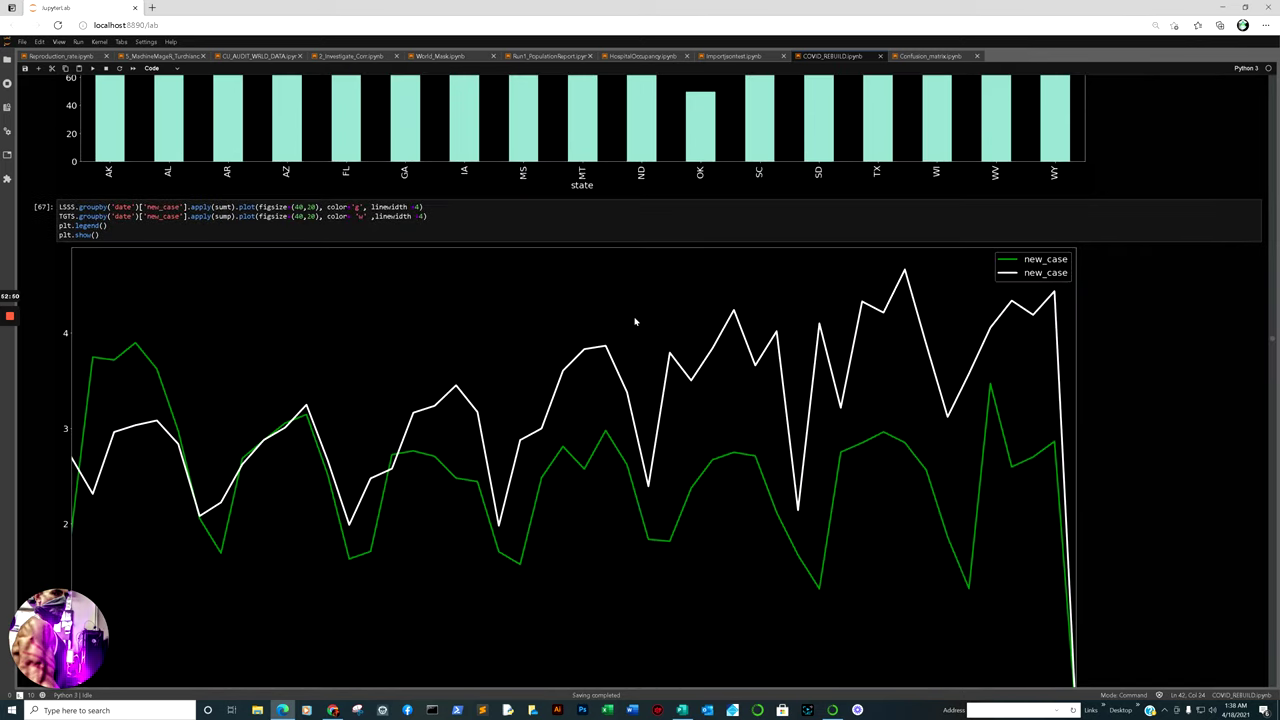
{"action": "scroll", "coordinate": [555, 310], "scroll_direction": "down", "scroll_amount": 1}
{"action": "scroll", "coordinate": [484, 310], "scroll_direction": "down", "scroll_amount": 6}
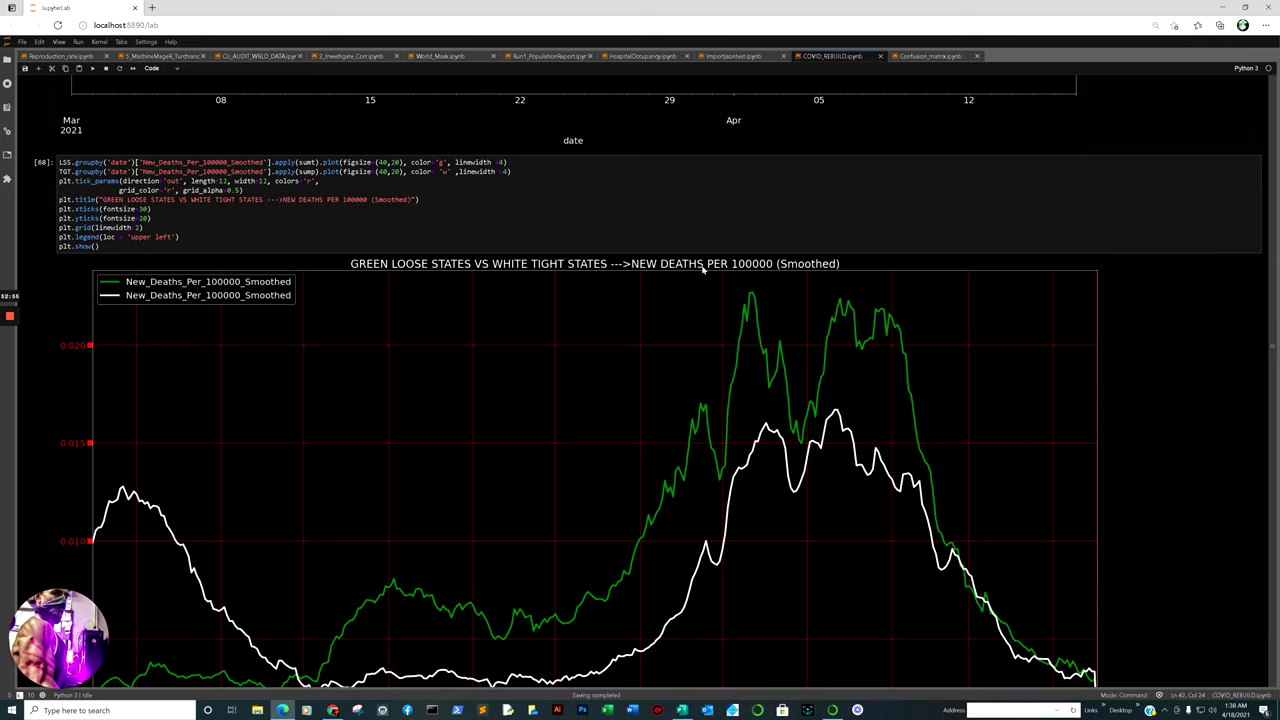
{"action": "scroll", "coordinate": [703, 268], "scroll_direction": "down", "scroll_amount": 2}
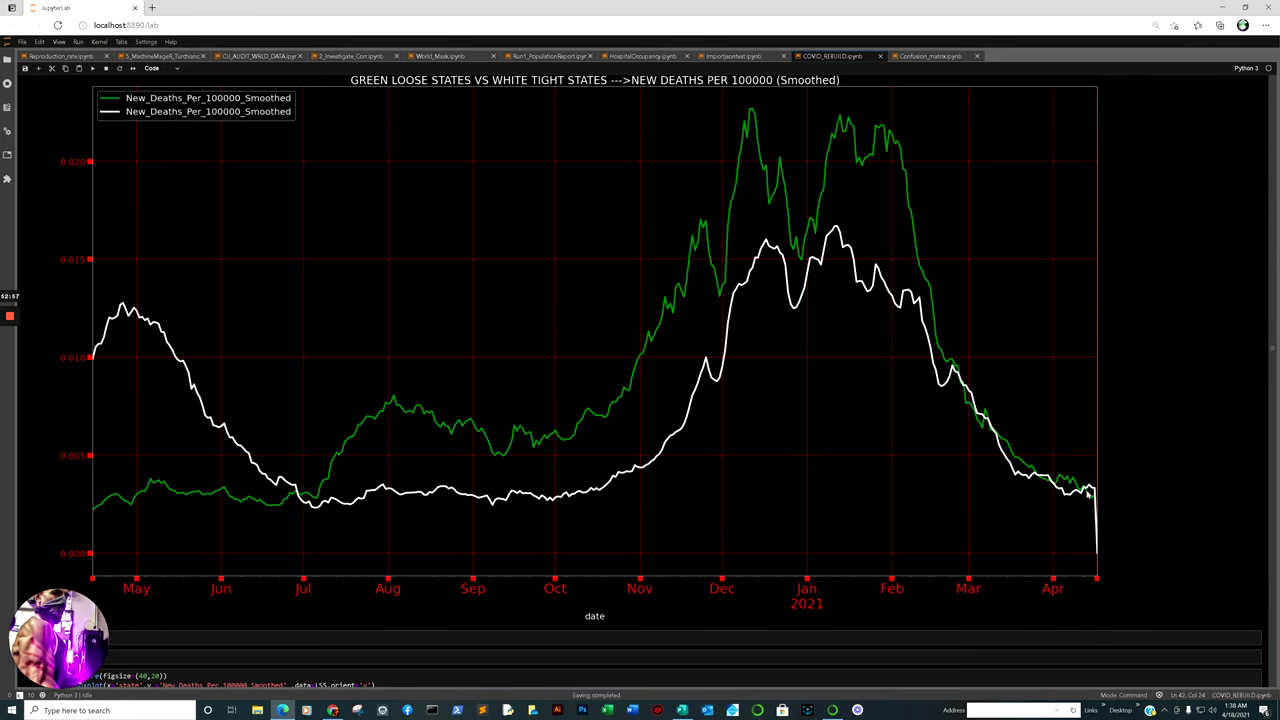
{"action": "scroll", "coordinate": [1088, 490], "scroll_direction": "down", "scroll_amount": 12}
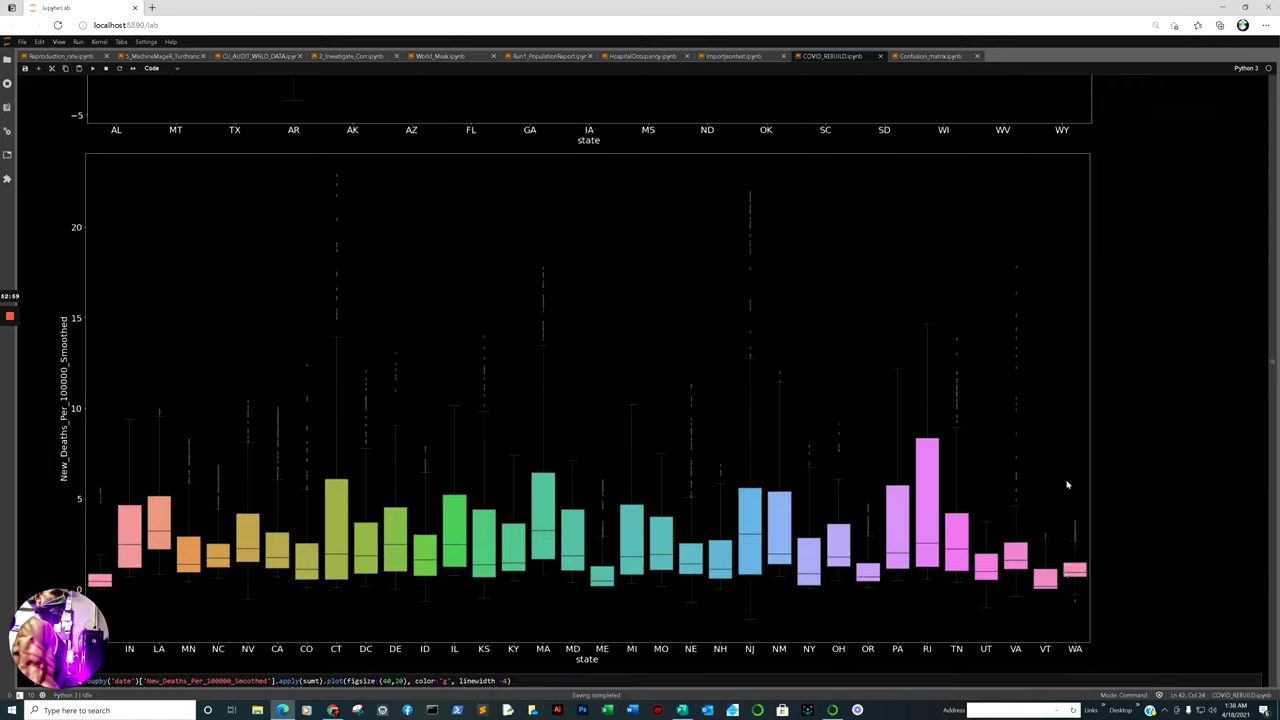
{"action": "scroll", "coordinate": [1060, 475], "scroll_direction": "down", "scroll_amount": 6}
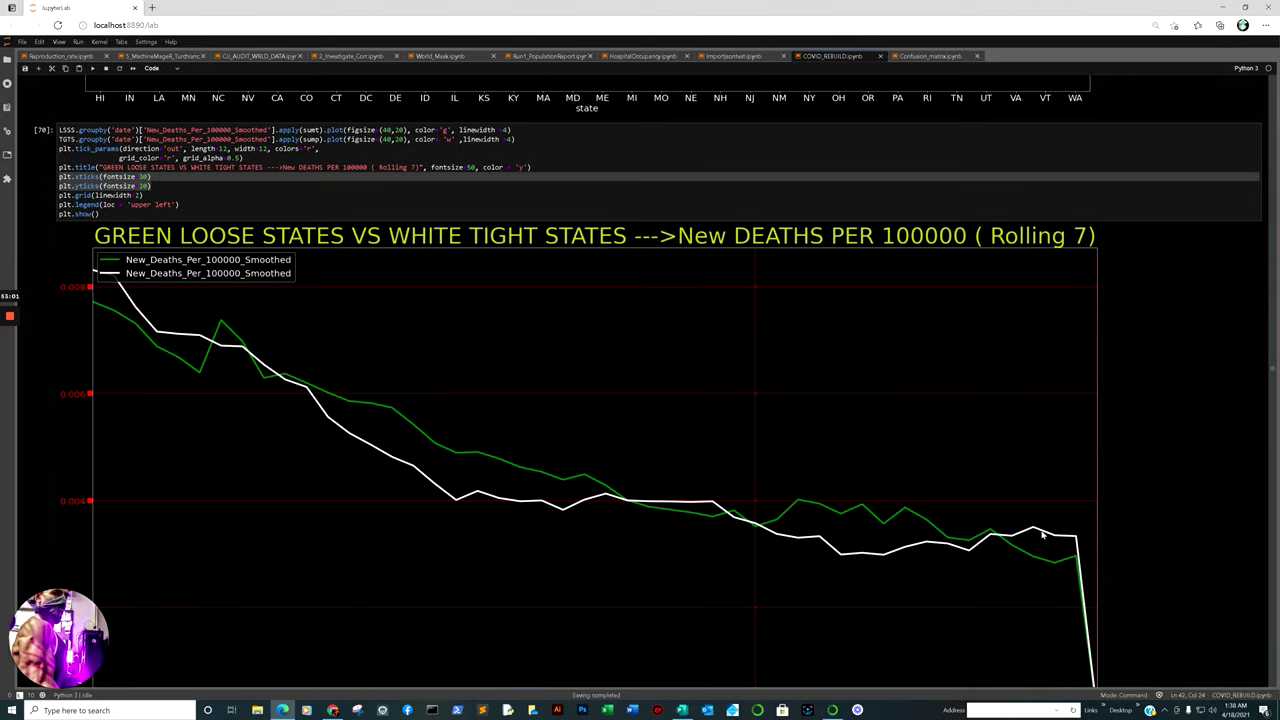
{"action": "scroll", "coordinate": [1060, 480], "scroll_direction": "down", "scroll_amount": 2}
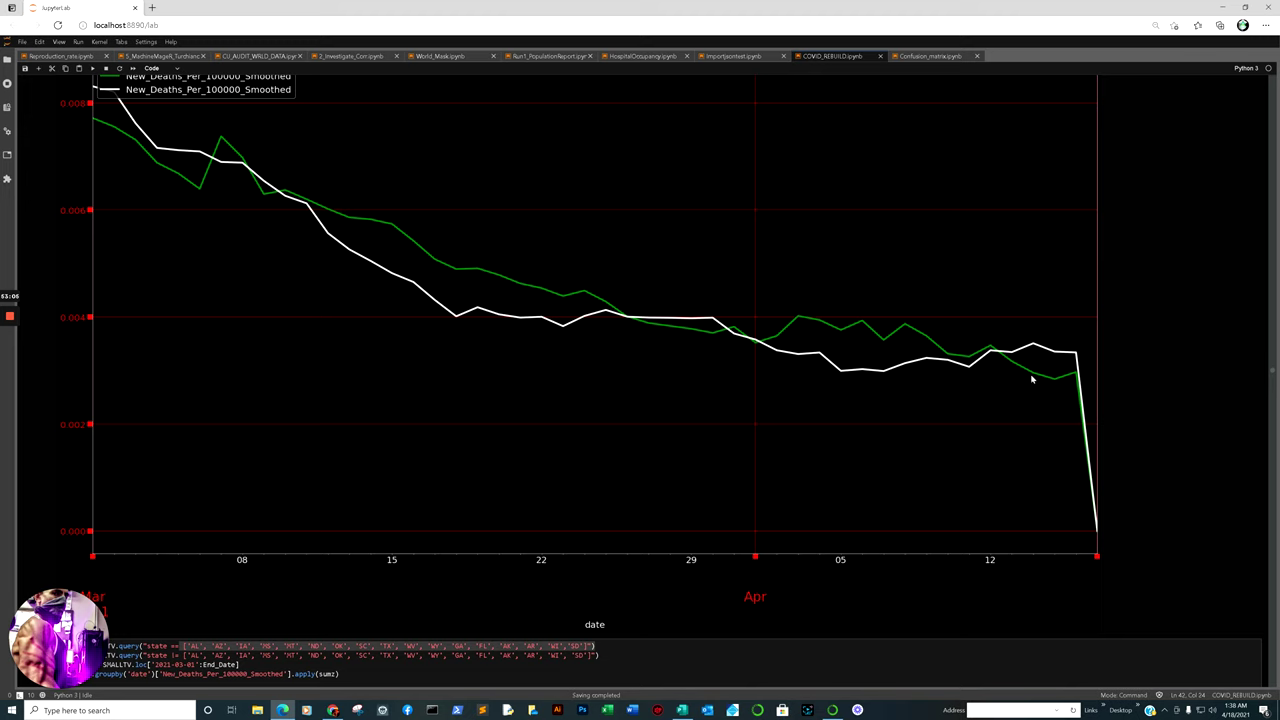
{"action": "scroll", "coordinate": [1063, 386], "scroll_direction": "up", "scroll_amount": 2}
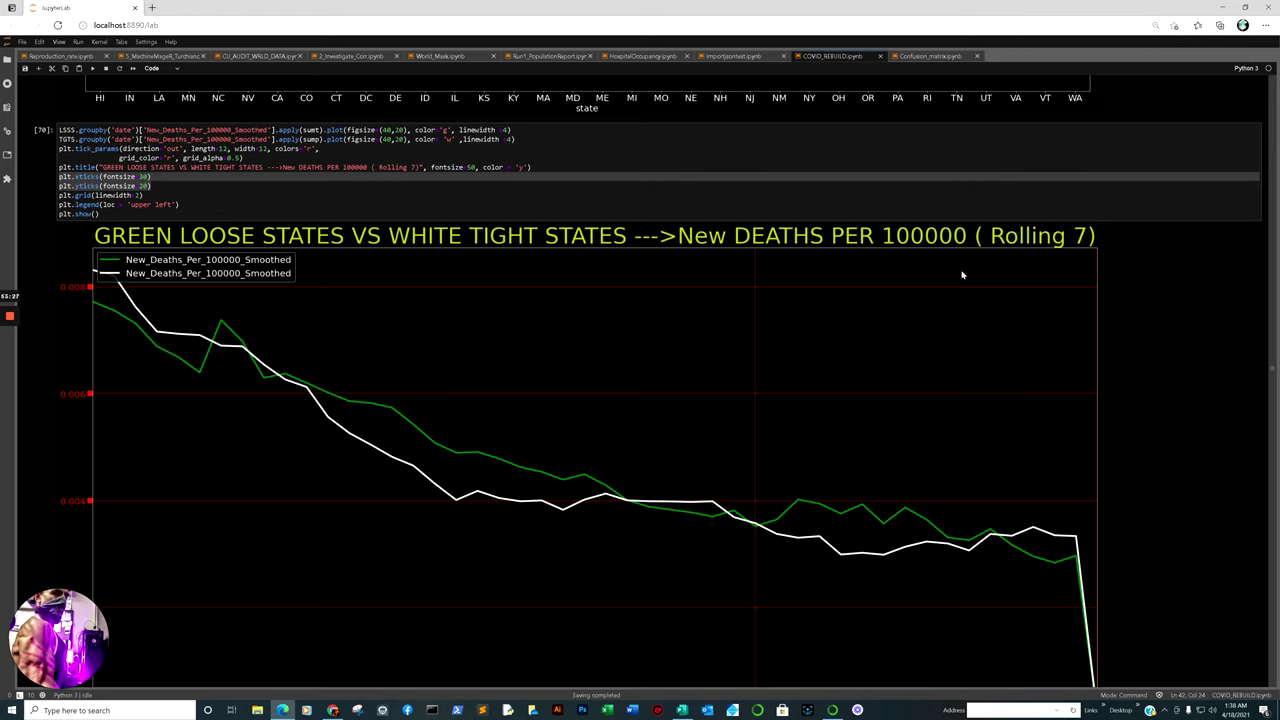
{"action": "scroll", "coordinate": [962, 274], "scroll_direction": "down", "scroll_amount": 3}
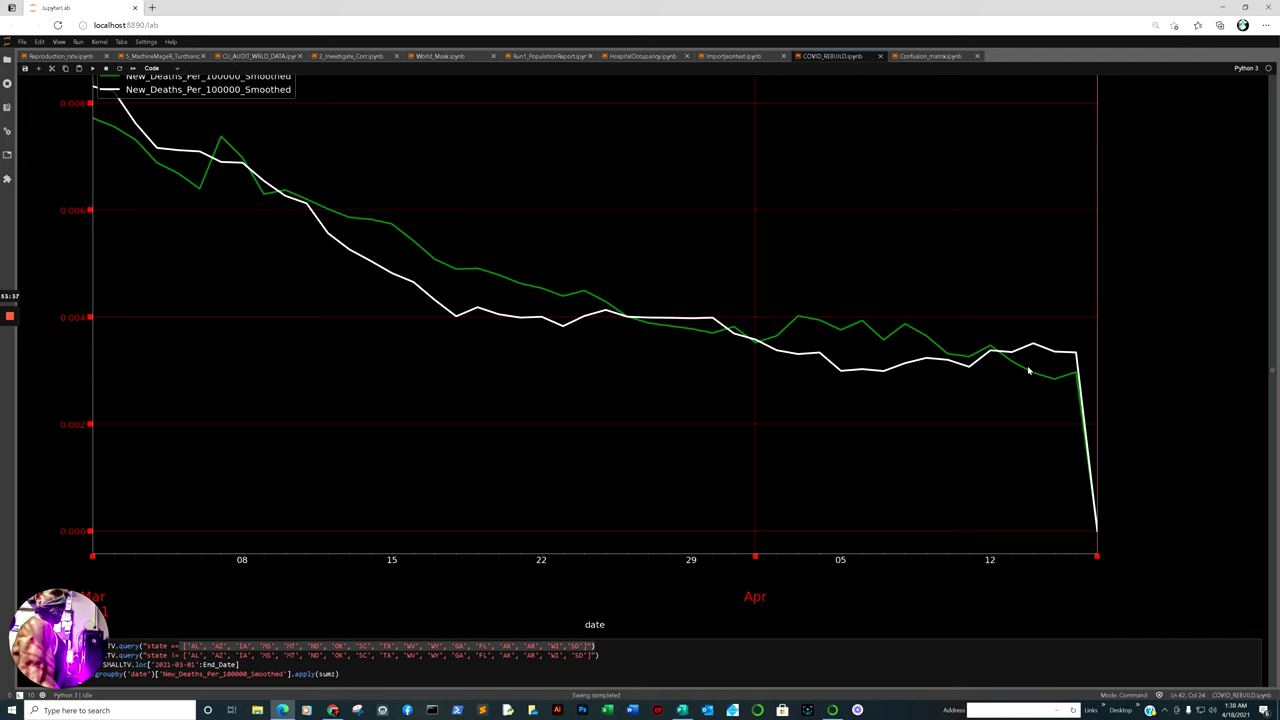
{"action": "scroll", "coordinate": [1028, 372], "scroll_direction": "up", "scroll_amount": 1}
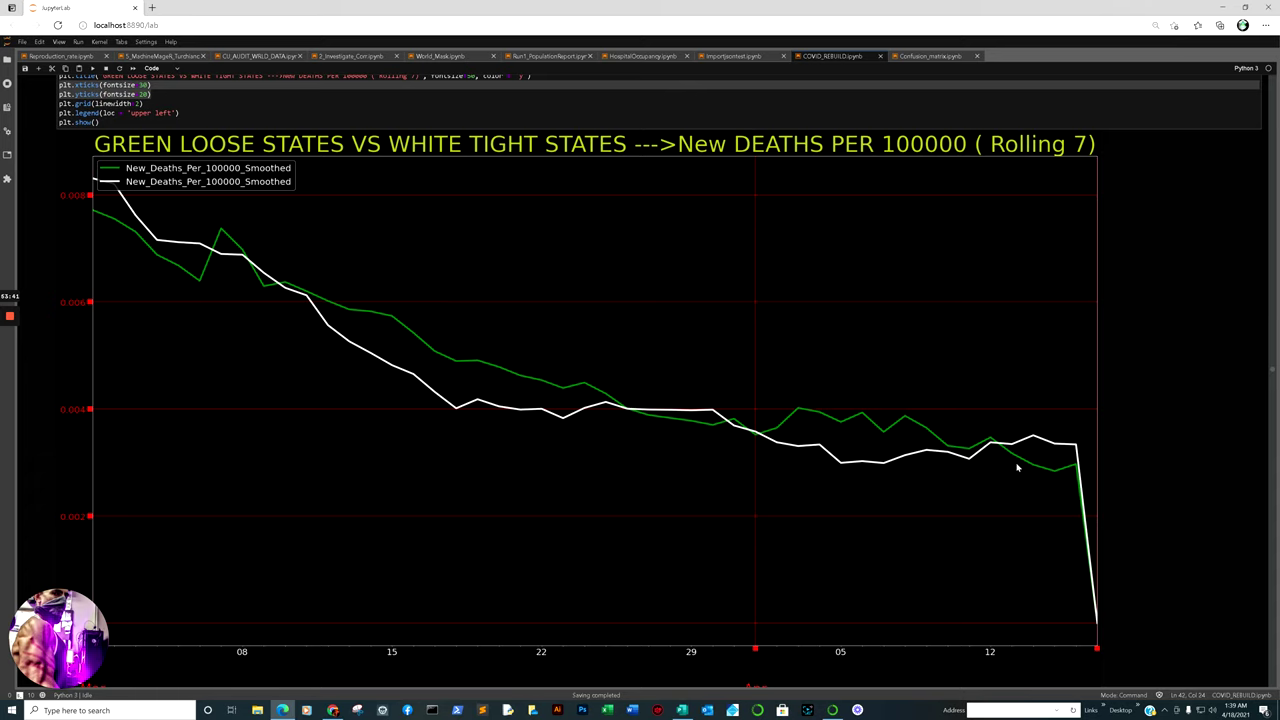
{"action": "scroll", "coordinate": [951, 460], "scroll_direction": "down", "scroll_amount": 15}
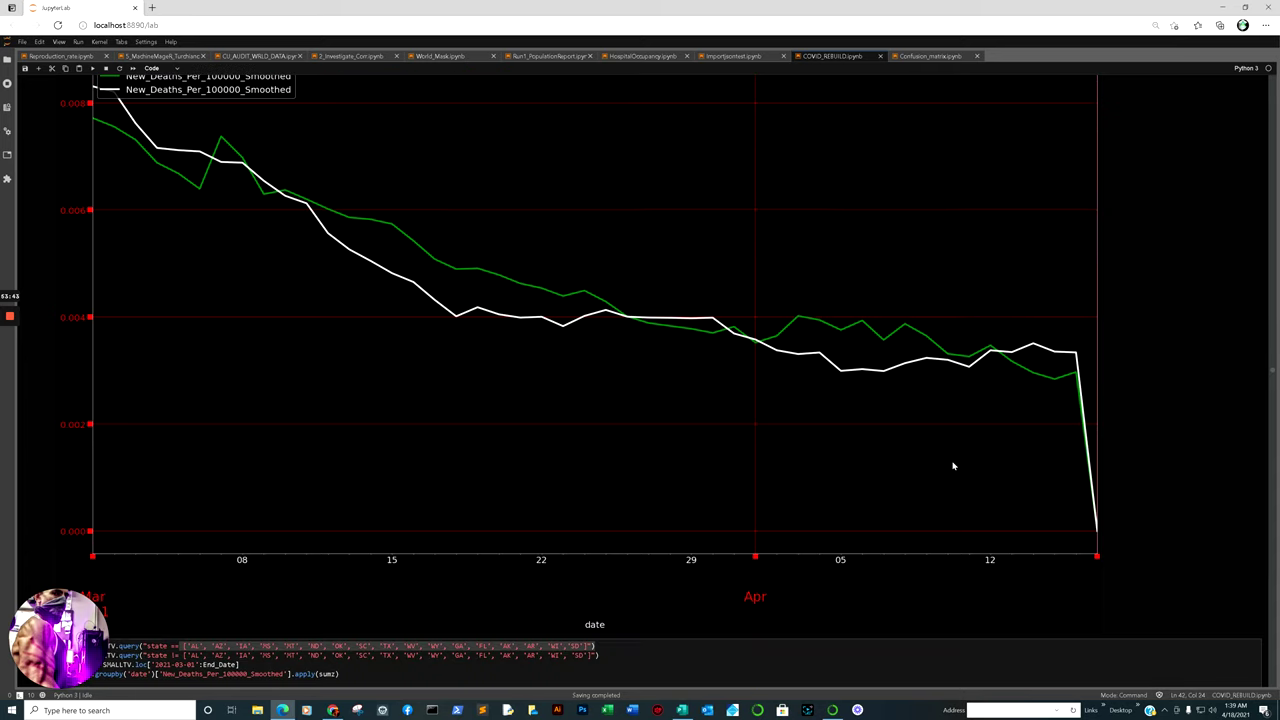
{"action": "scroll", "coordinate": [979, 330], "scroll_direction": "down", "scroll_amount": 15}
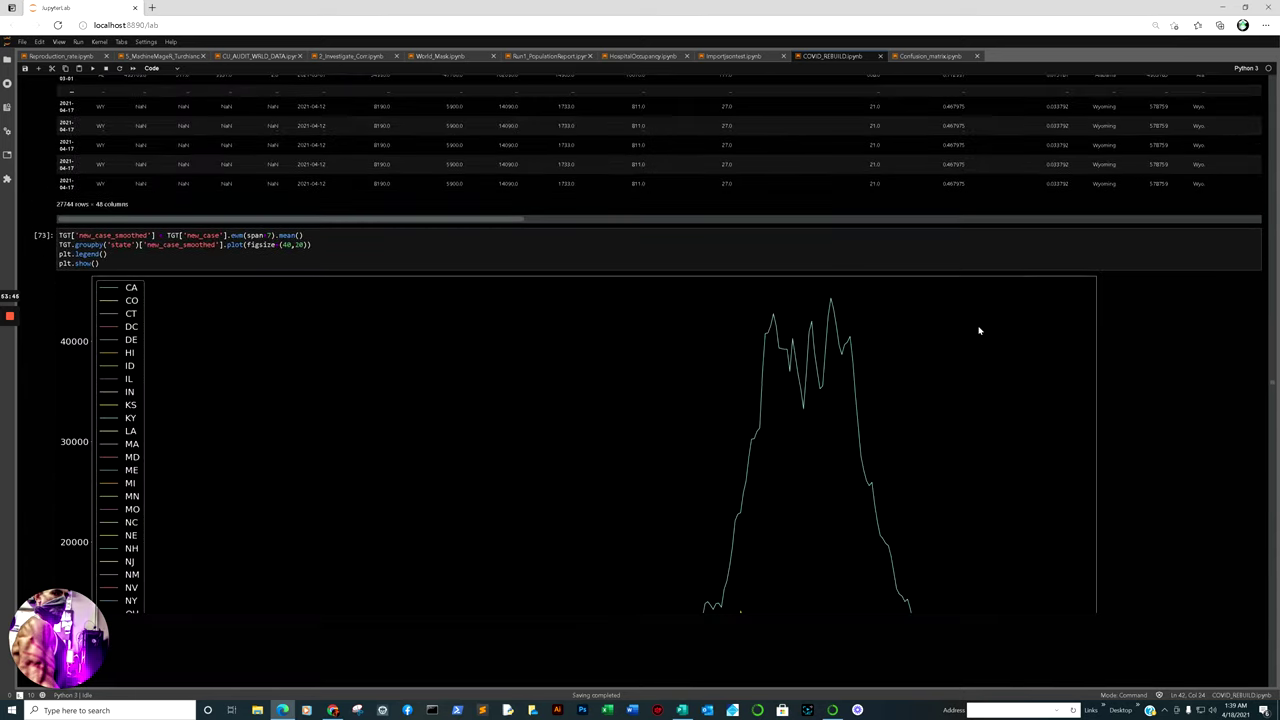
- Scroll past cells [79] and [80] to the New Cases per 100,000 - Tight Restrictions 04/2020 grid
{"action": "scroll", "coordinate": [979, 330], "scroll_direction": "up", "scroll_amount": 5}
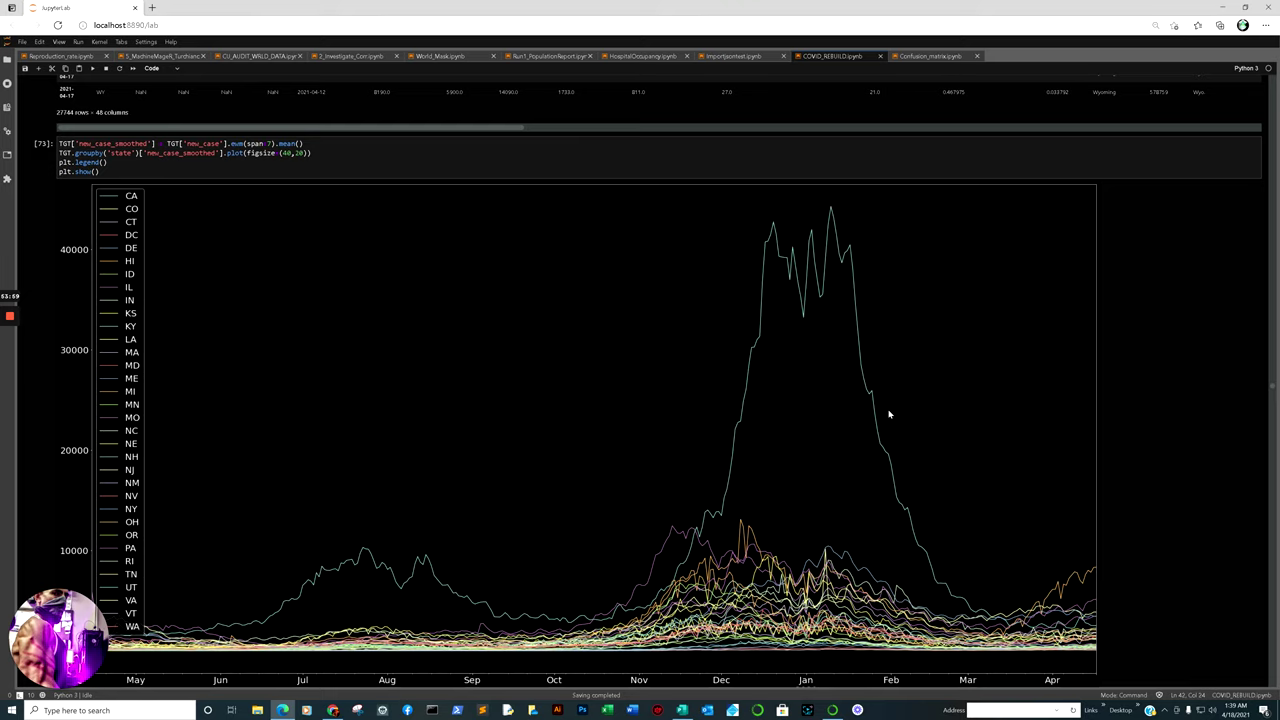
{"action": "scroll", "coordinate": [891, 403], "scroll_direction": "down", "scroll_amount": 20}
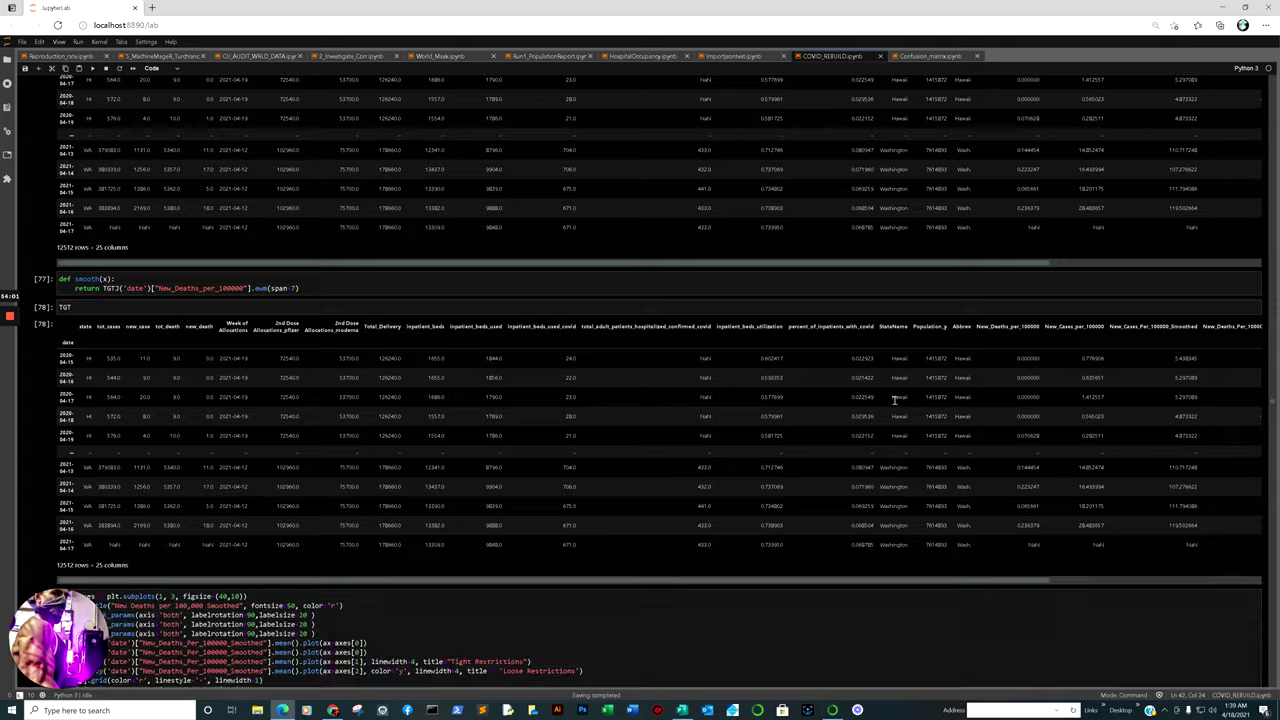
{"action": "scroll", "coordinate": [894, 400], "scroll_direction": "down", "scroll_amount": 5}
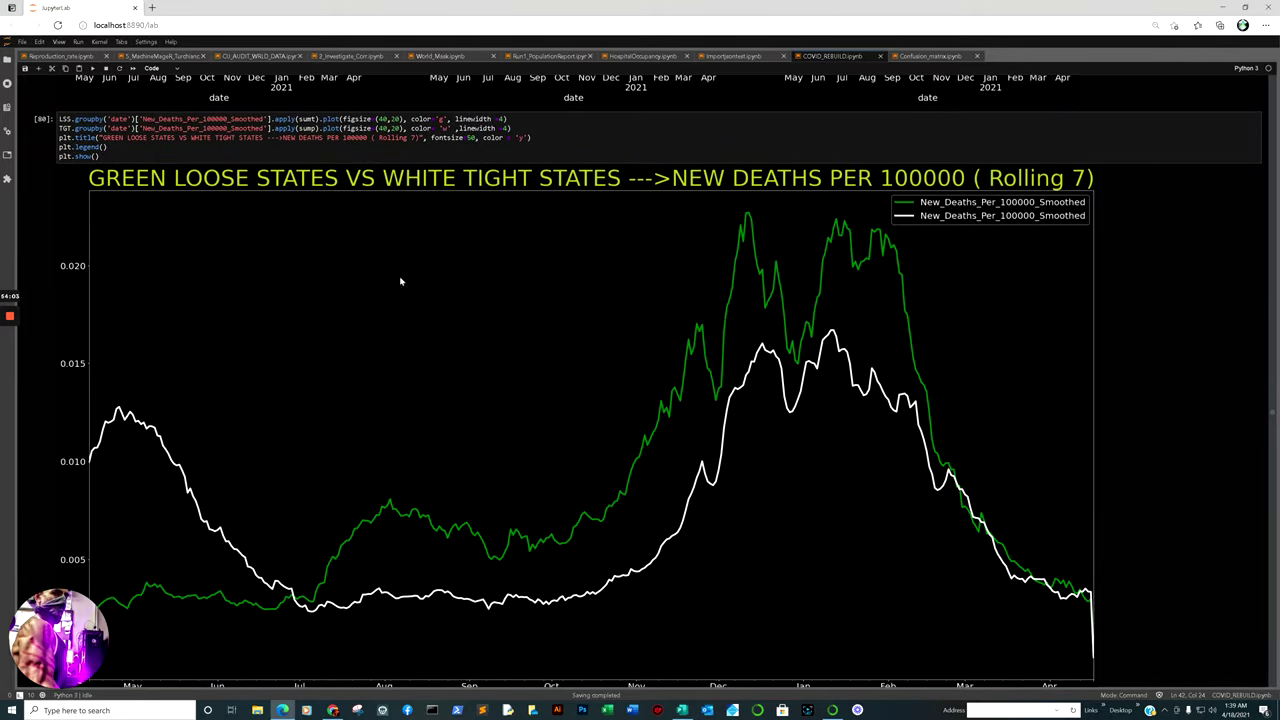
{"action": "scroll", "coordinate": [1064, 600], "scroll_direction": "down", "scroll_amount": 13}
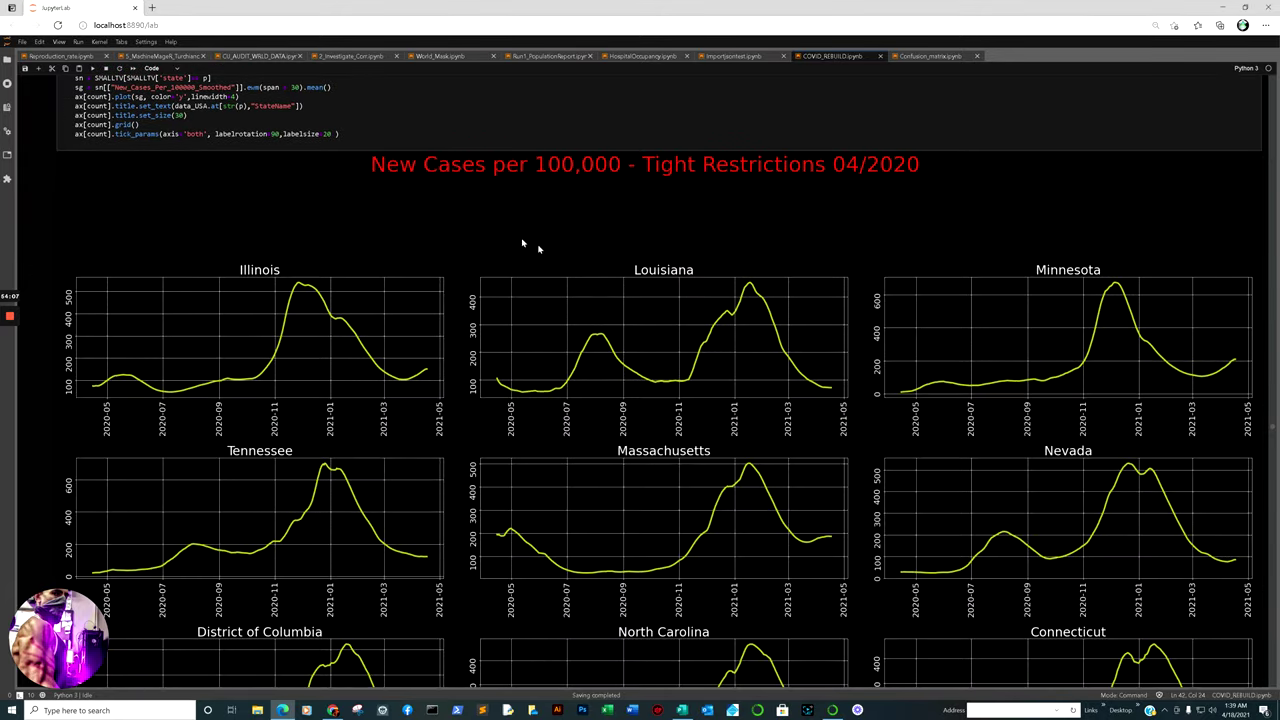
- Scroll through the tight-state subplots to the loose-restriction 04/2020 grid starting with Alabama, Arizona, Iowa
{"action": "scroll", "coordinate": [1100, 380], "scroll_direction": "down", "scroll_amount": 4}
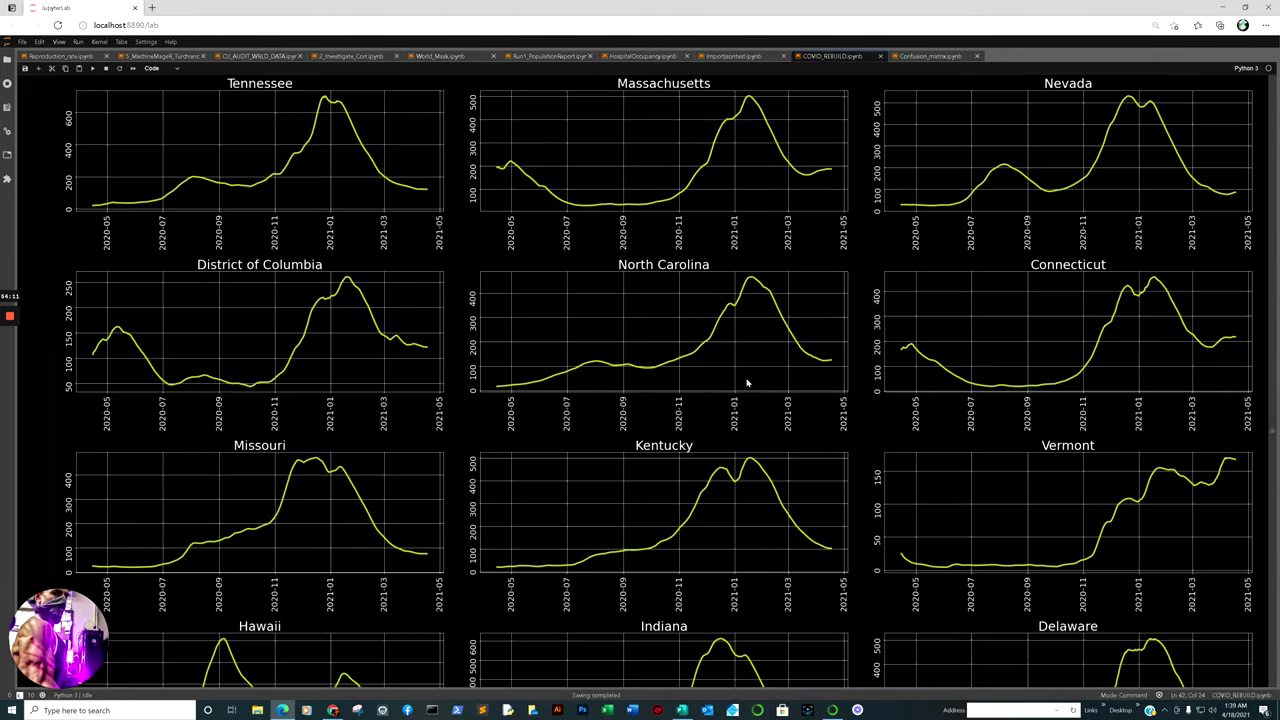
{"action": "scroll", "coordinate": [746, 382], "scroll_direction": "down", "scroll_amount": 5}
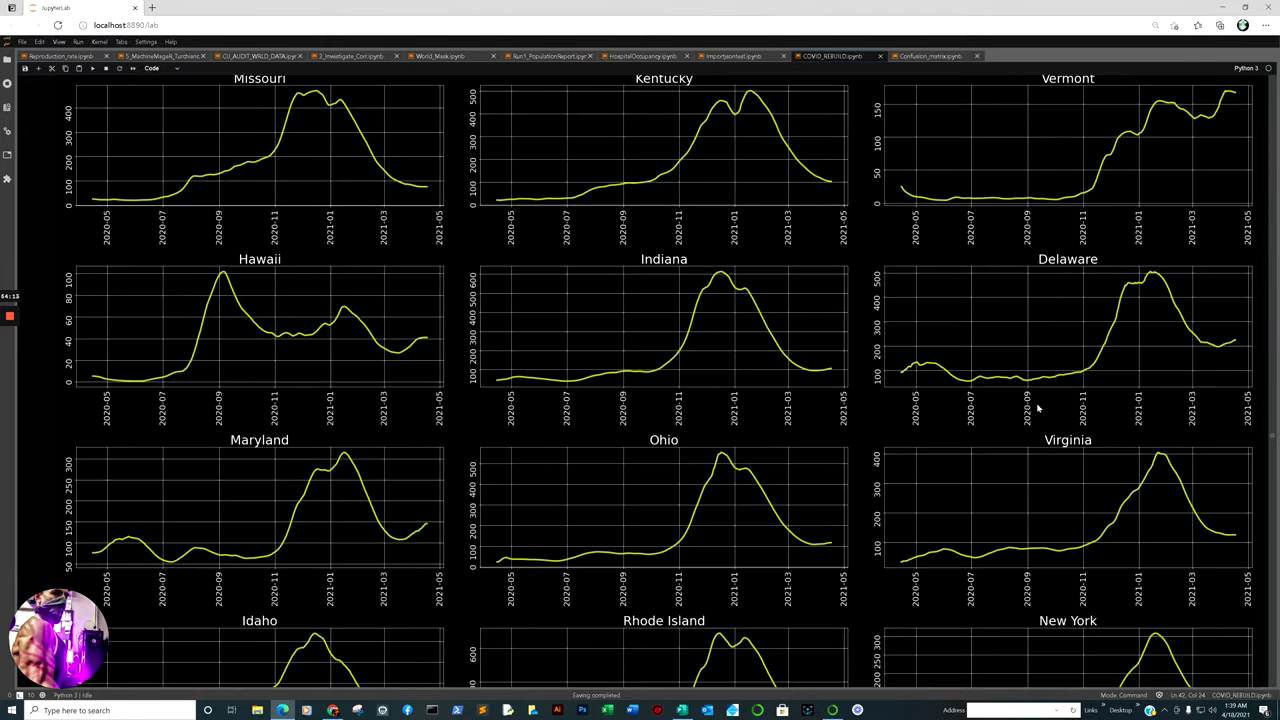
{"action": "scroll", "coordinate": [419, 332], "scroll_direction": "down", "scroll_amount": 1}
{"action": "scroll", "coordinate": [396, 270], "scroll_direction": "down", "scroll_amount": 3}
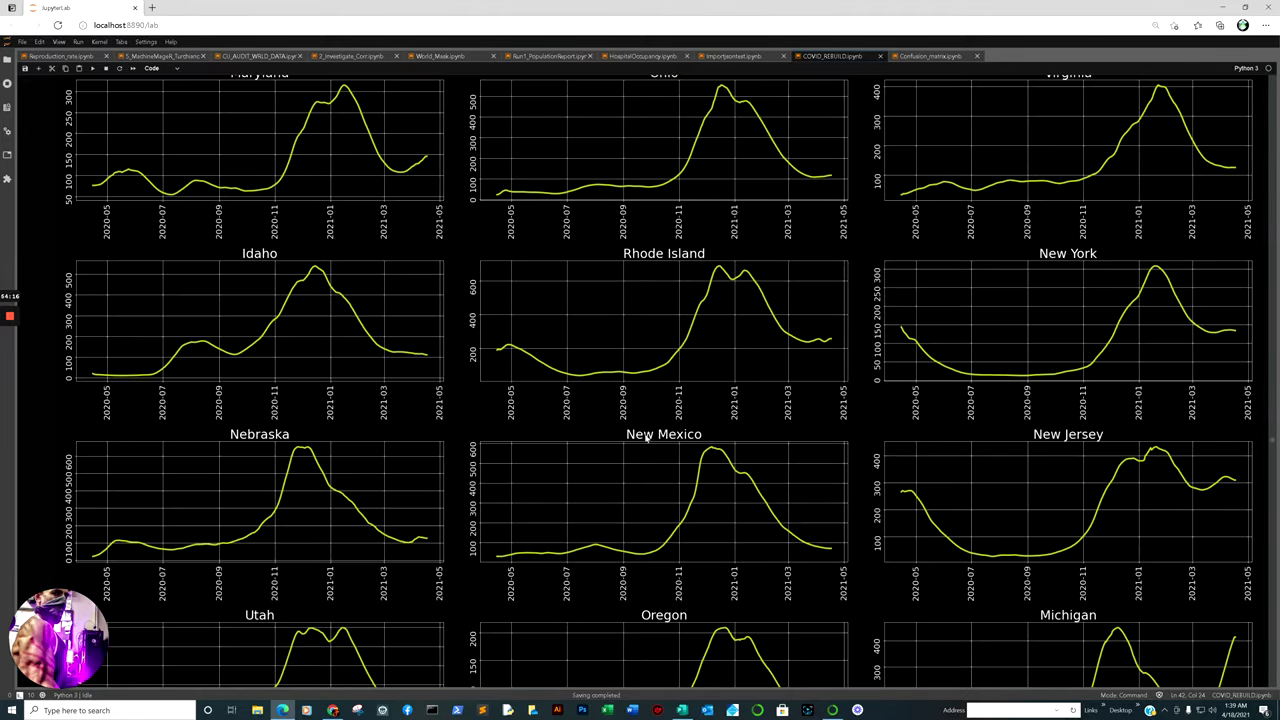
{"action": "scroll", "coordinate": [800, 403], "scroll_direction": "down", "scroll_amount": 2}
{"action": "scroll", "coordinate": [1210, 485], "scroll_direction": "down", "scroll_amount": 3}
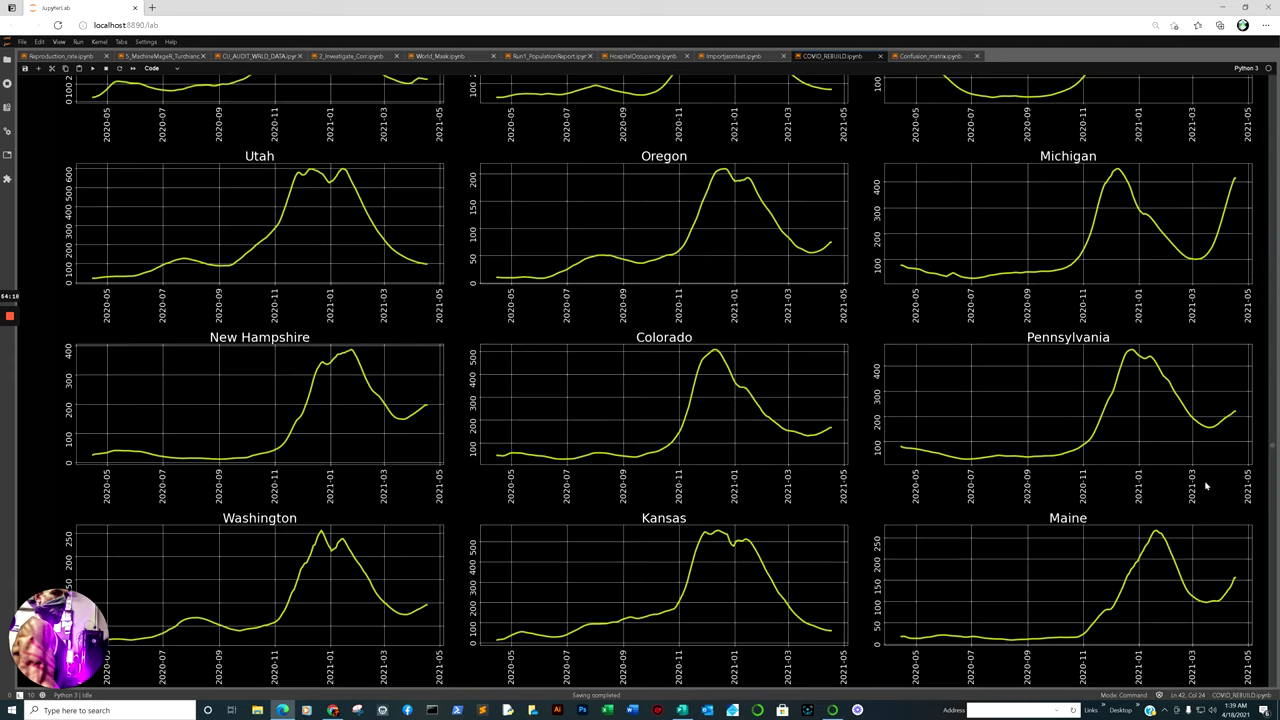
{"action": "scroll", "coordinate": [340, 410], "scroll_direction": "down", "scroll_amount": 4}
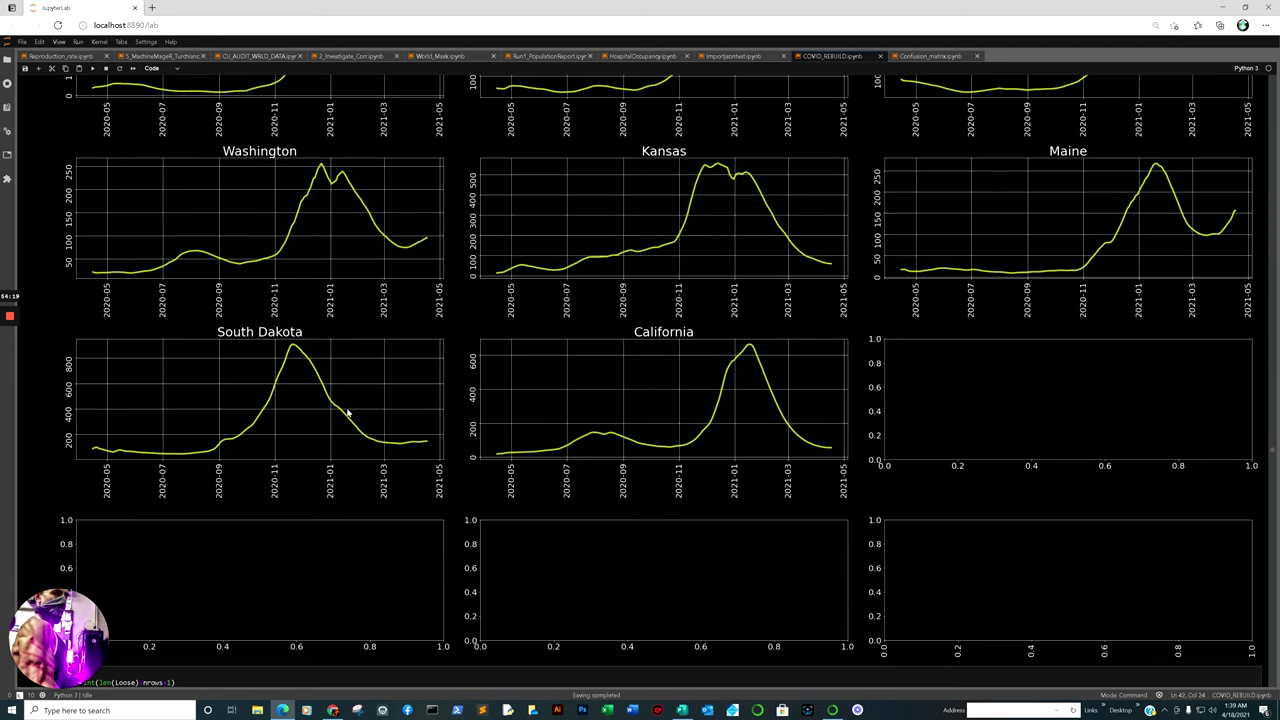
{"action": "scroll", "coordinate": [359, 391], "scroll_direction": "down", "scroll_amount": 7}
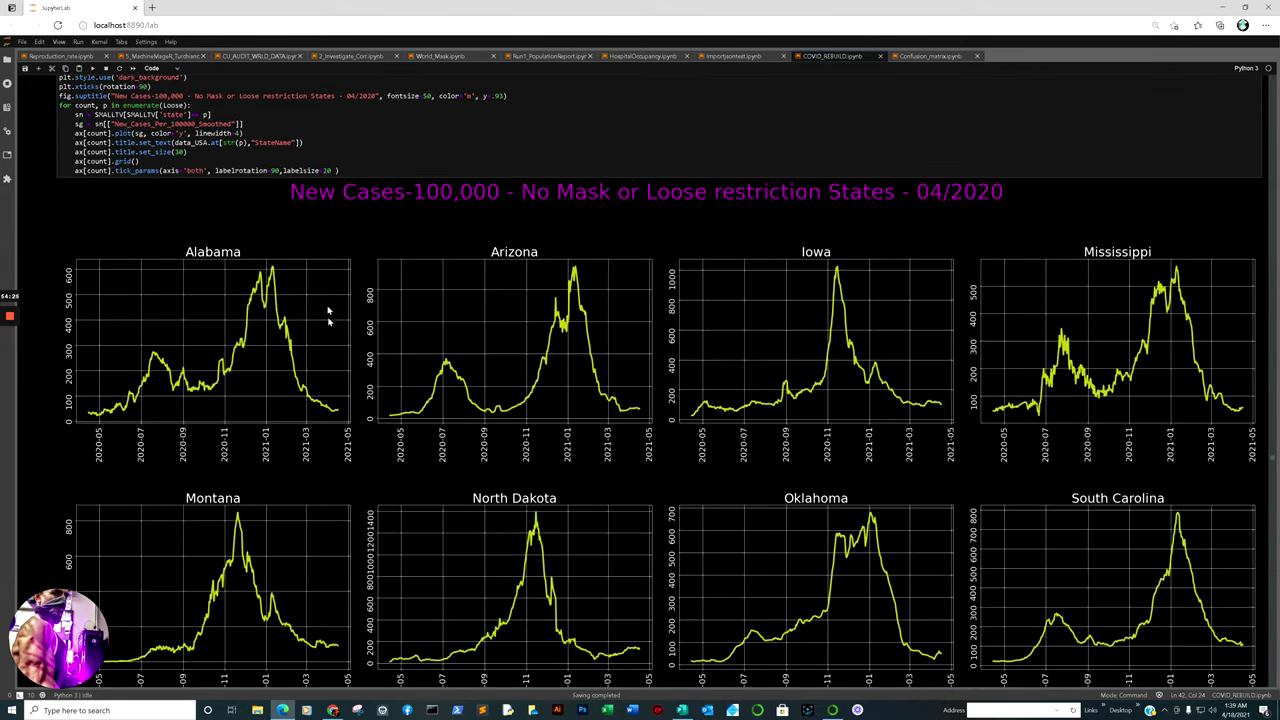
- Scroll past the Jan 2021 loose and tight state case grids to cell [95]'s CASES_TO_HOSP_RATIO chart
{"action": "scroll", "coordinate": [768, 400], "scroll_direction": "down", "scroll_amount": 7}
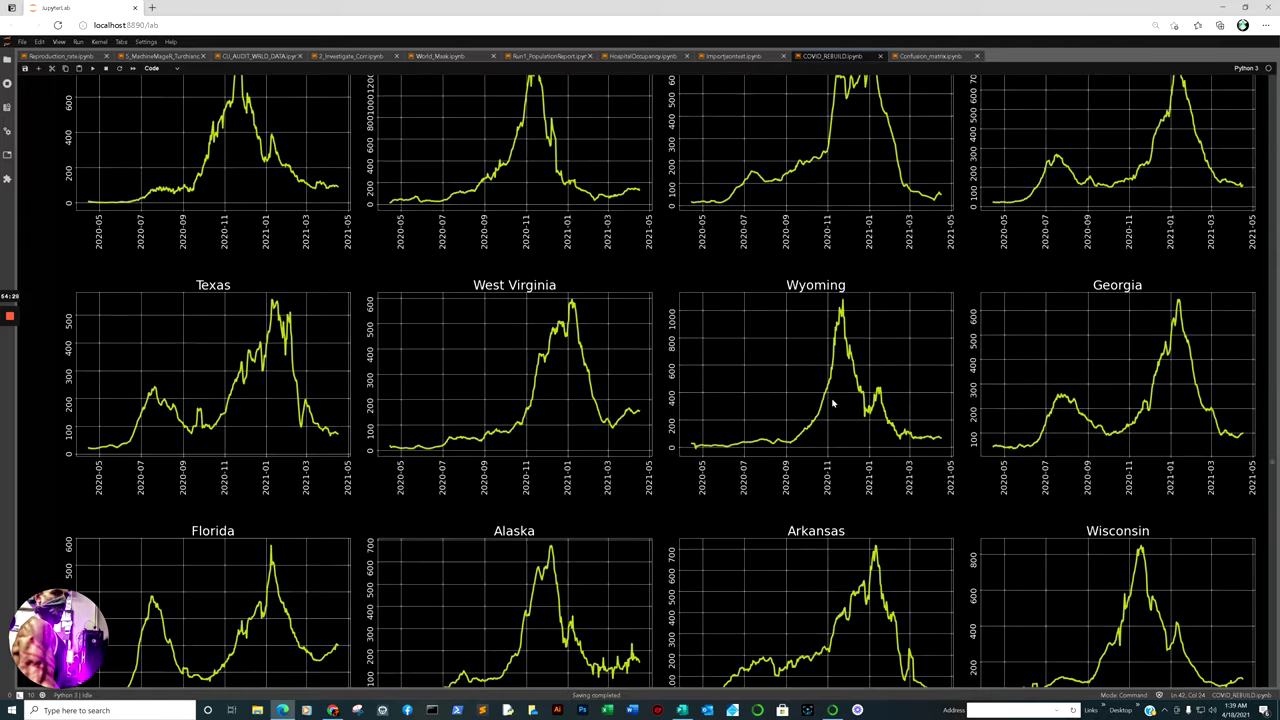
{"action": "scroll", "coordinate": [832, 403], "scroll_direction": "down", "scroll_amount": 15}
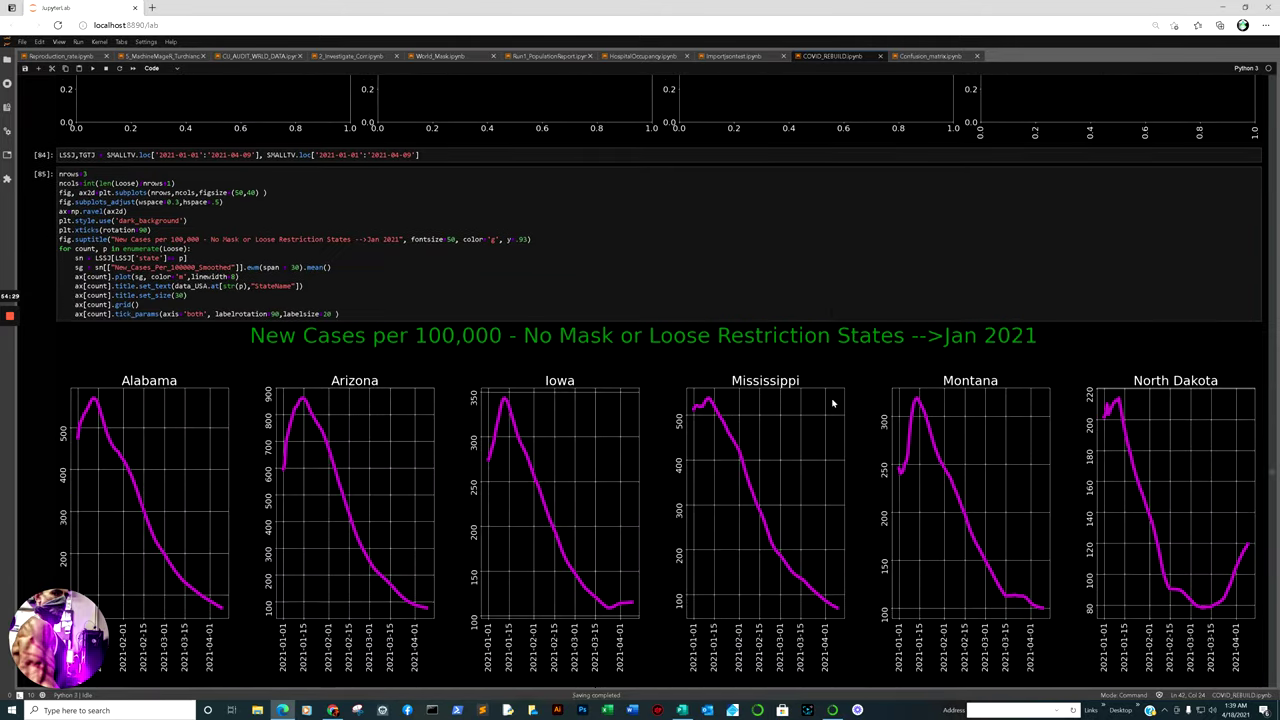
{"action": "scroll", "coordinate": [618, 336], "scroll_direction": "down", "scroll_amount": 2}
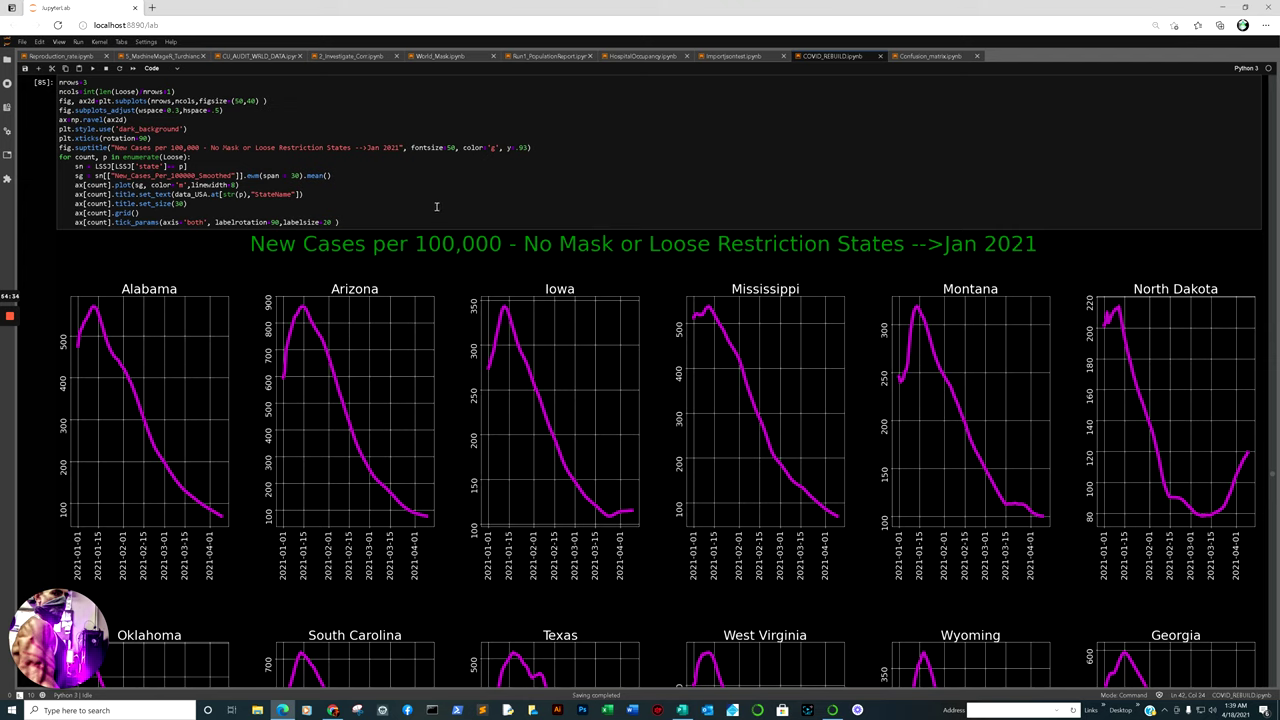
{"action": "scroll", "coordinate": [417, 246], "scroll_direction": "down", "scroll_amount": 4}
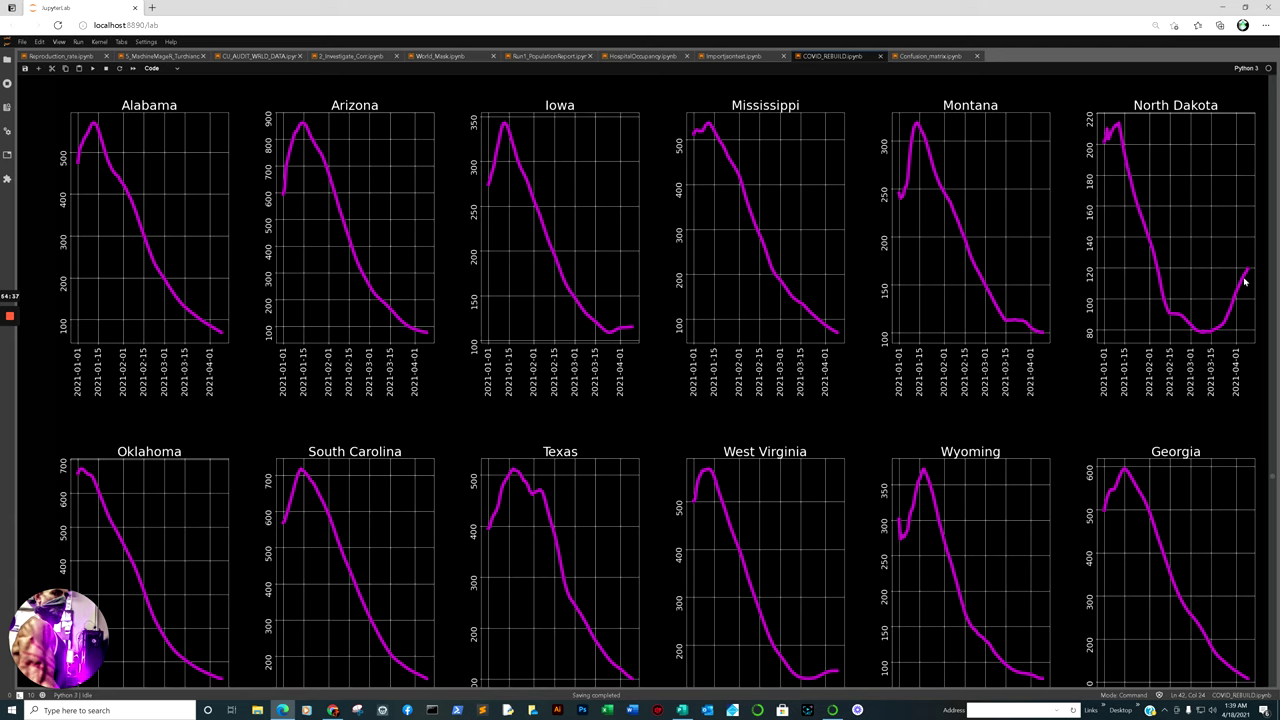
{"action": "scroll", "coordinate": [1236, 282], "scroll_direction": "down", "scroll_amount": 6}
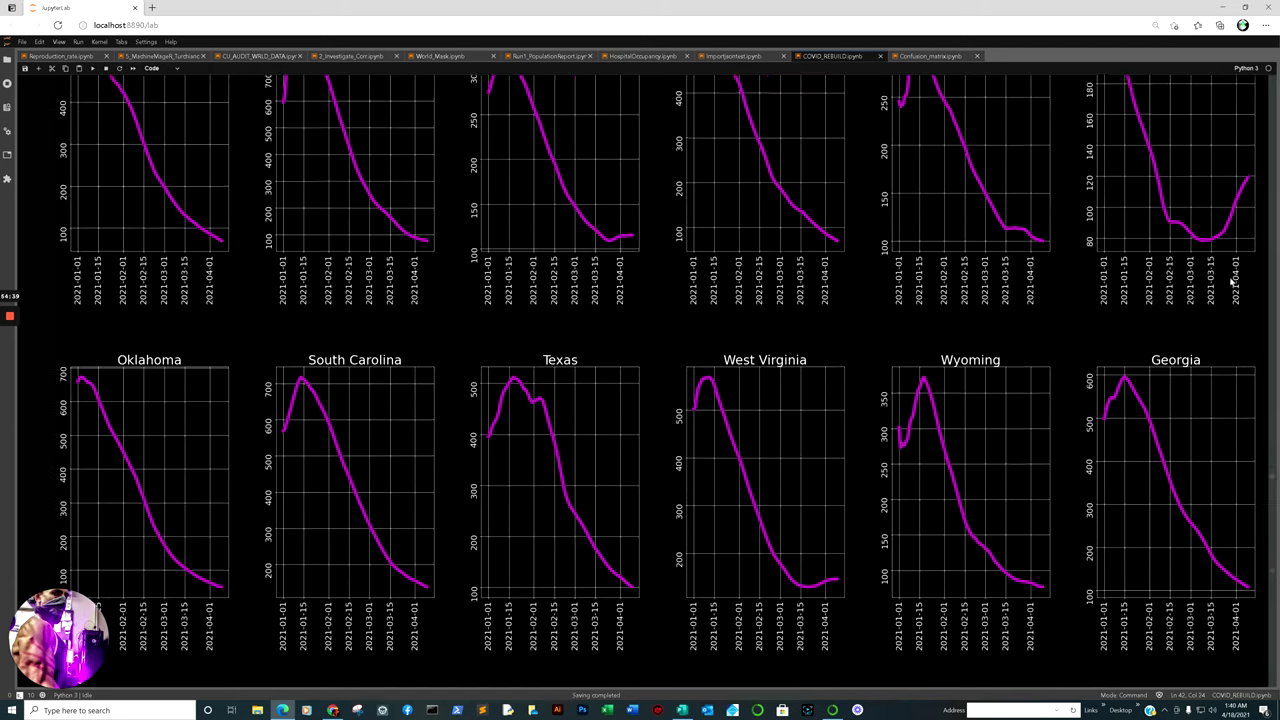
{"action": "scroll", "coordinate": [1231, 282], "scroll_direction": "down", "scroll_amount": 4}
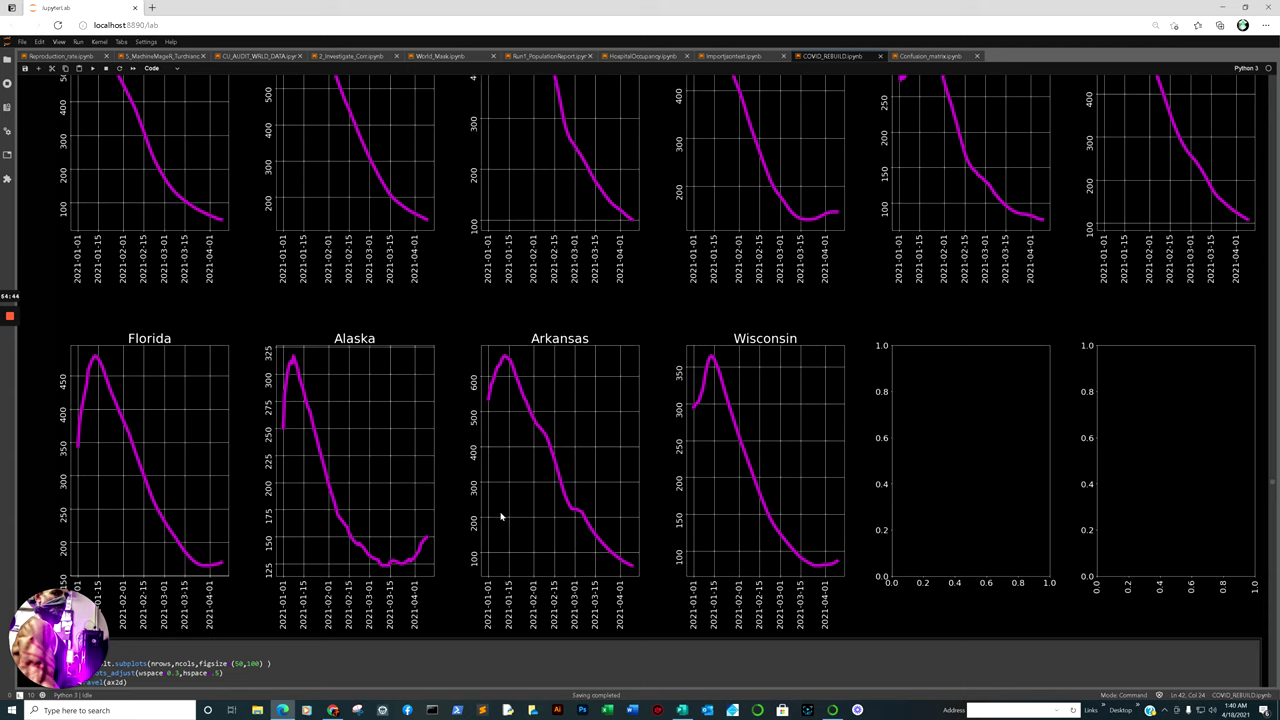
{"action": "scroll", "coordinate": [500, 494], "scroll_direction": "down", "scroll_amount": 15}
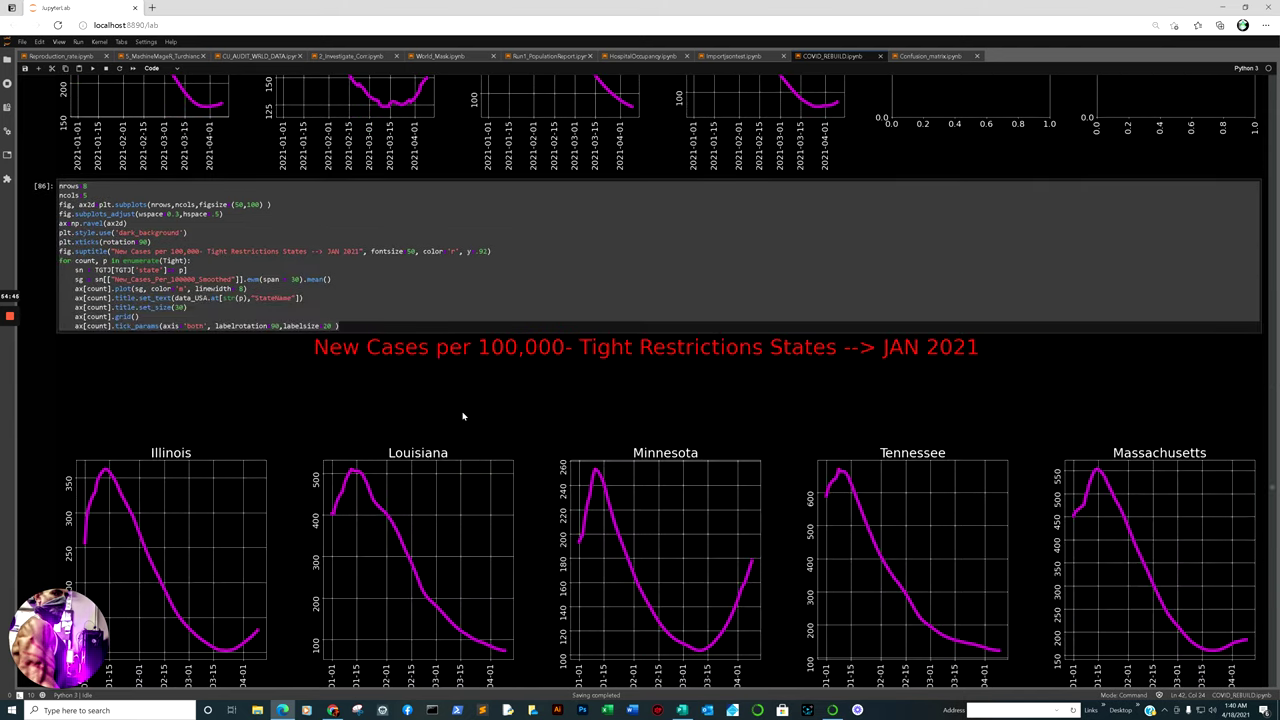
{"action": "scroll", "coordinate": [453, 413], "scroll_direction": "down", "scroll_amount": 2}
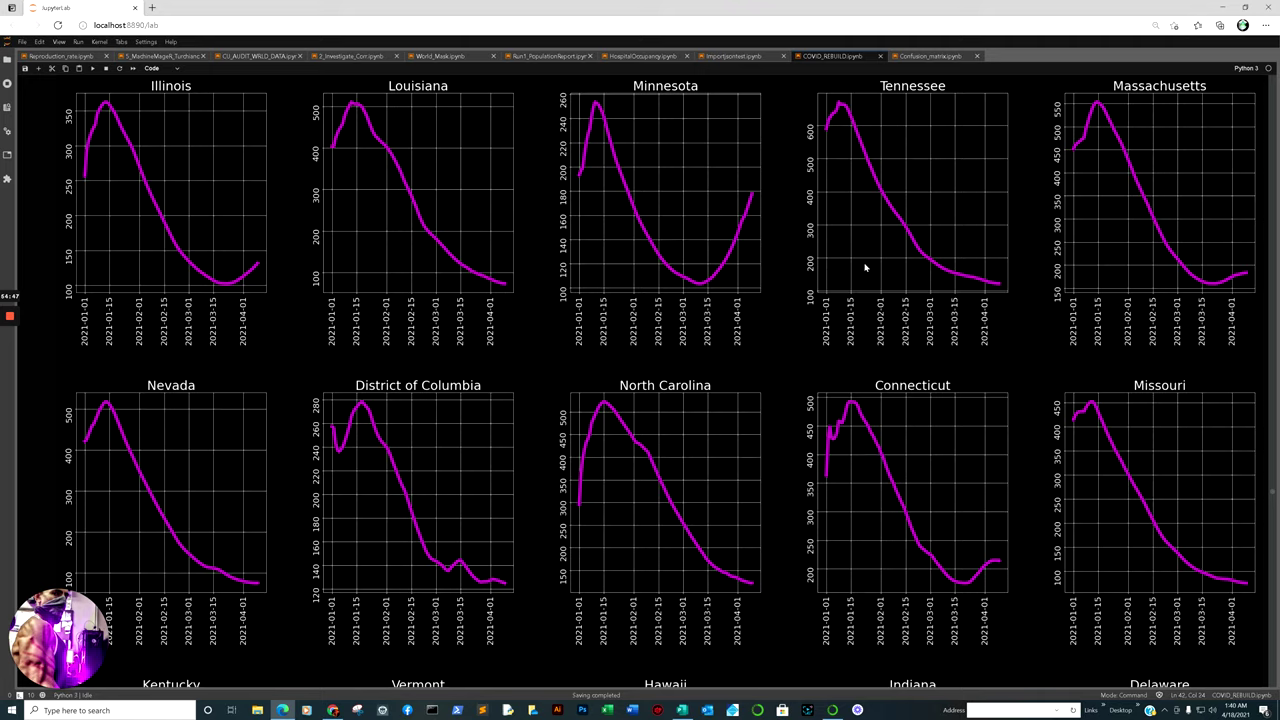
{"action": "scroll", "coordinate": [1078, 479], "scroll_direction": "down", "scroll_amount": 17}
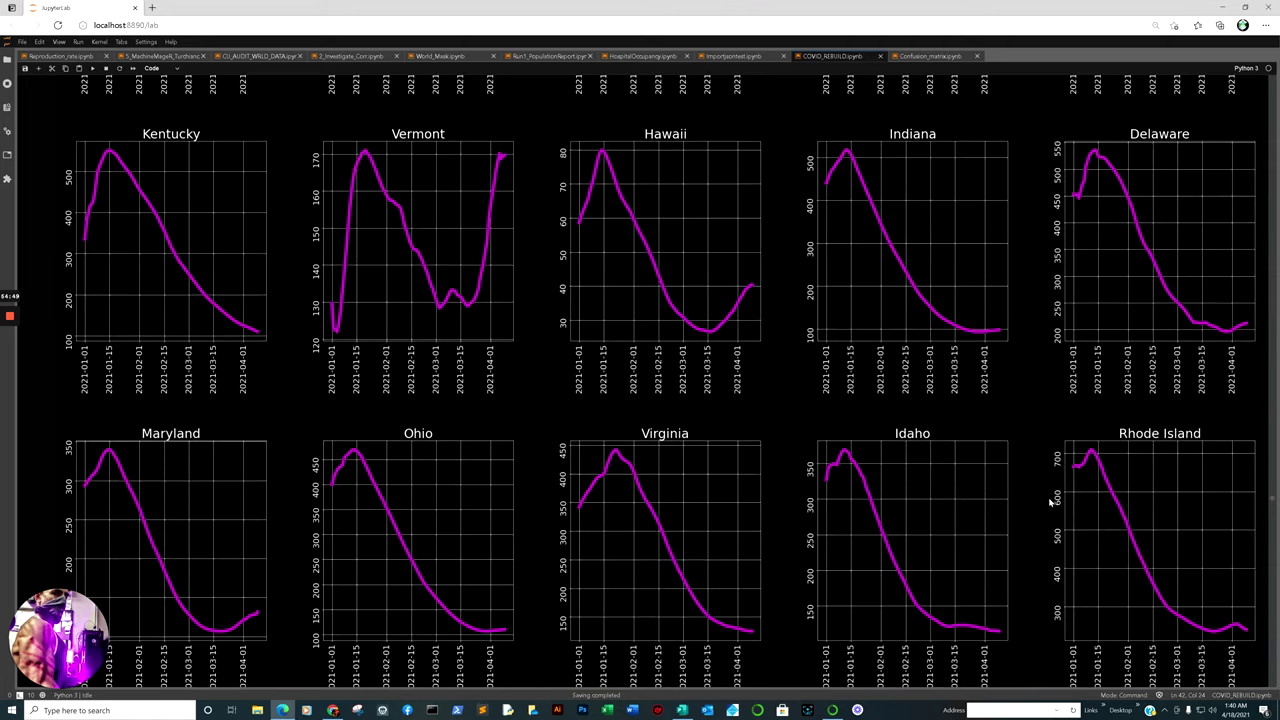
{"action": "scroll", "coordinate": [1049, 507], "scroll_direction": "down", "scroll_amount": 20}
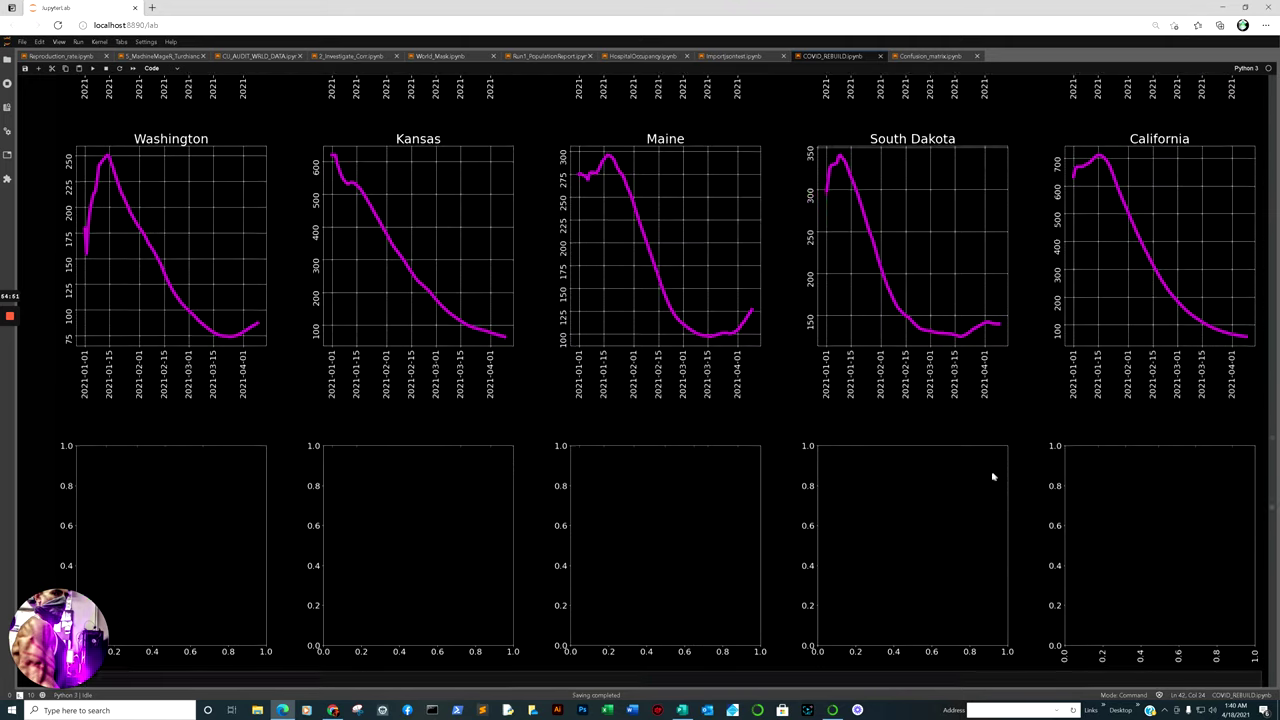
{"action": "scroll", "coordinate": [891, 494], "scroll_direction": "down", "scroll_amount": 20}
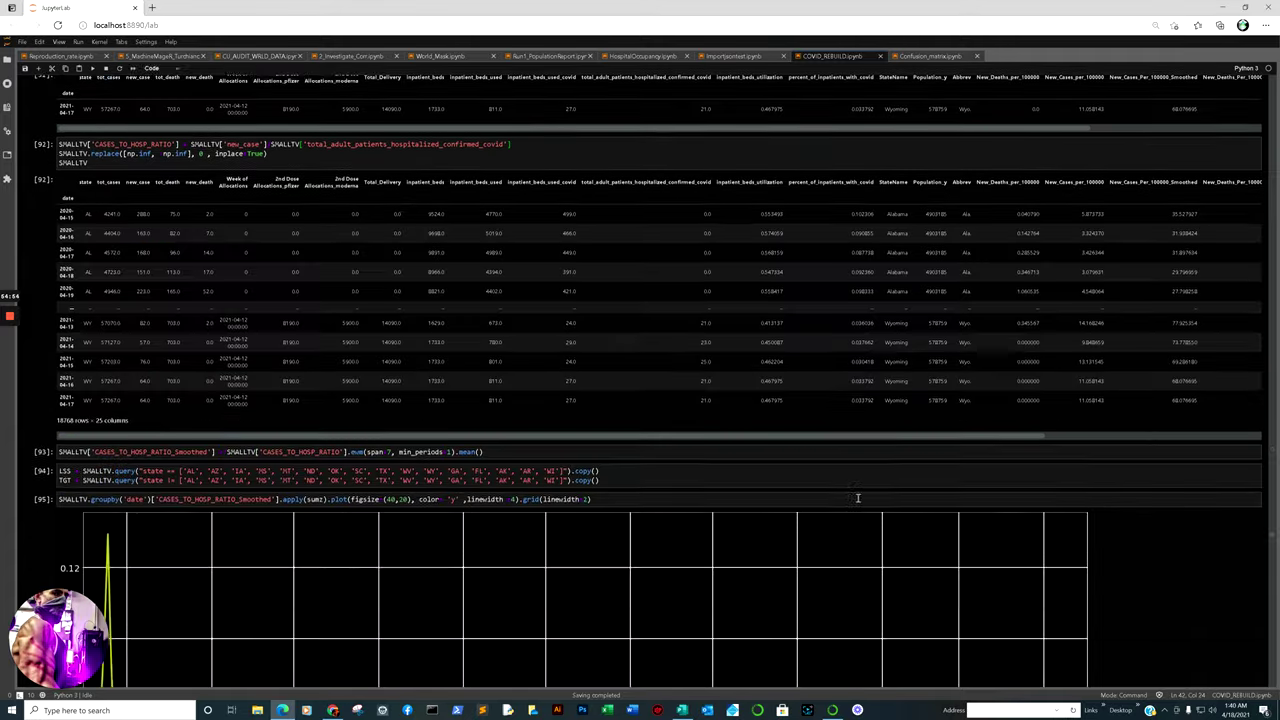
- Review the magenta Ratio Cases to Hospitalization grid for the Jan 2021 loose states
{"action": "scroll", "coordinate": [857, 497], "scroll_direction": "down", "scroll_amount": 20}
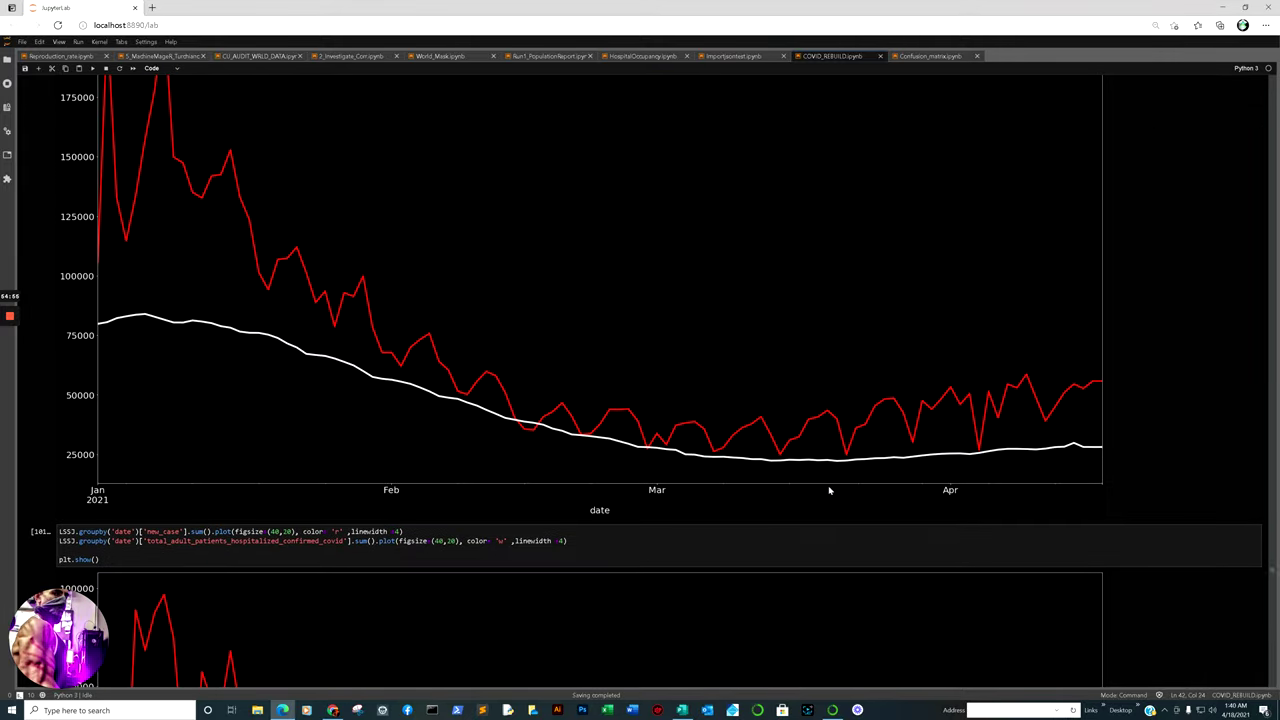
{"action": "scroll", "coordinate": [811, 482], "scroll_direction": "down", "scroll_amount": 20}
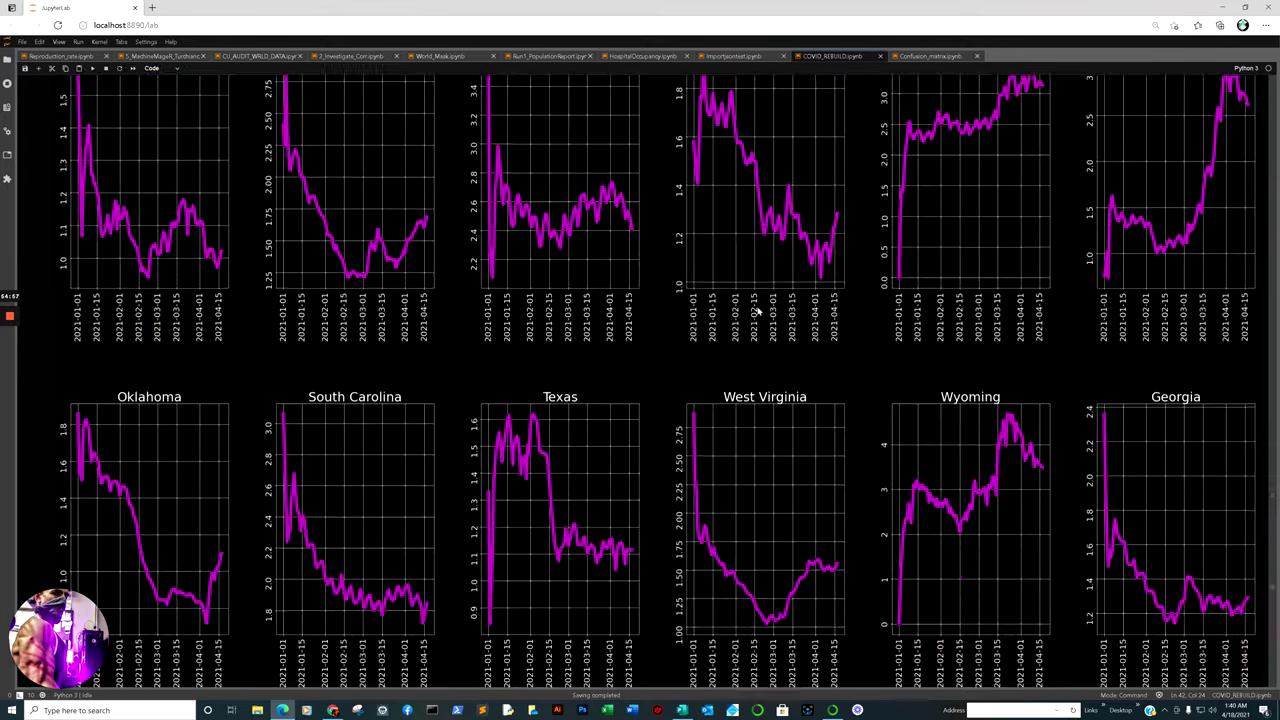
{"action": "scroll", "coordinate": [620, 270], "scroll_direction": "up", "scroll_amount": 3}
{"action": "scroll", "coordinate": [546, 280], "scroll_direction": "down", "scroll_amount": 3}
{"action": "scroll", "coordinate": [574, 289], "scroll_direction": "up", "scroll_amount": 3}
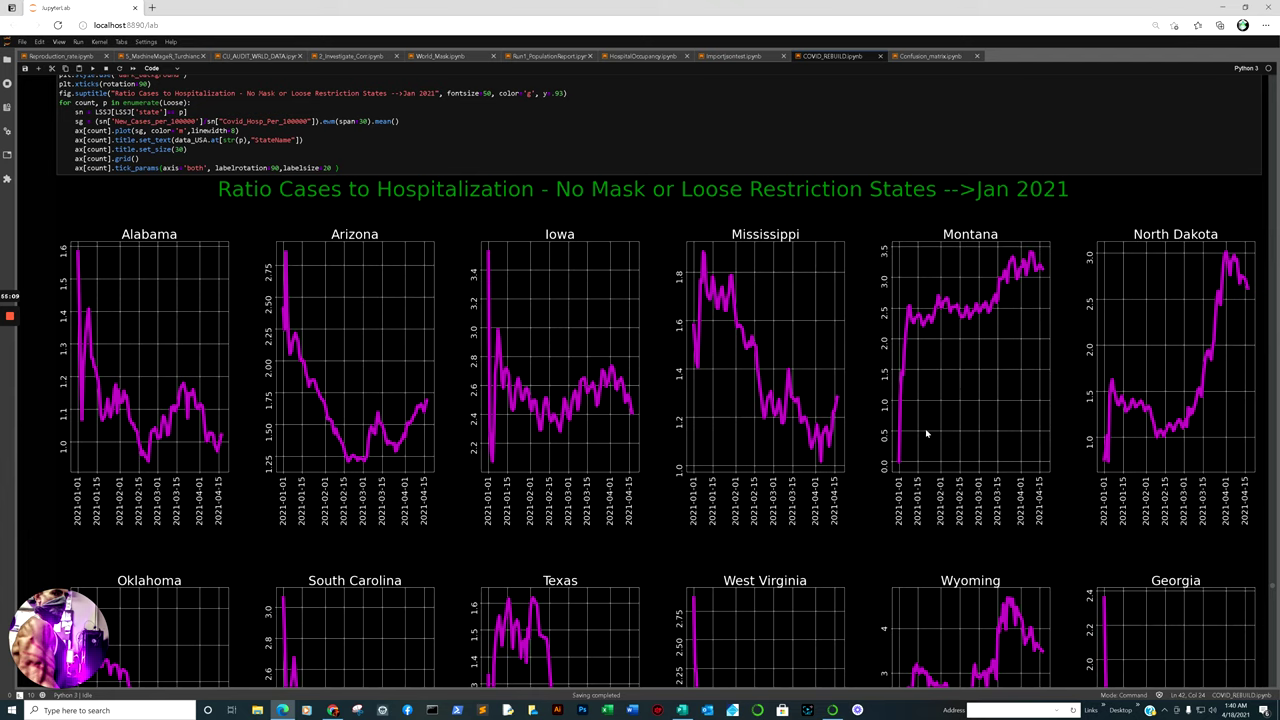
- Continue down the notebook to the HOT SPOTS MONTH + map output
{"action": "scroll", "coordinate": [1088, 387], "scroll_direction": "down", "scroll_amount": 1}
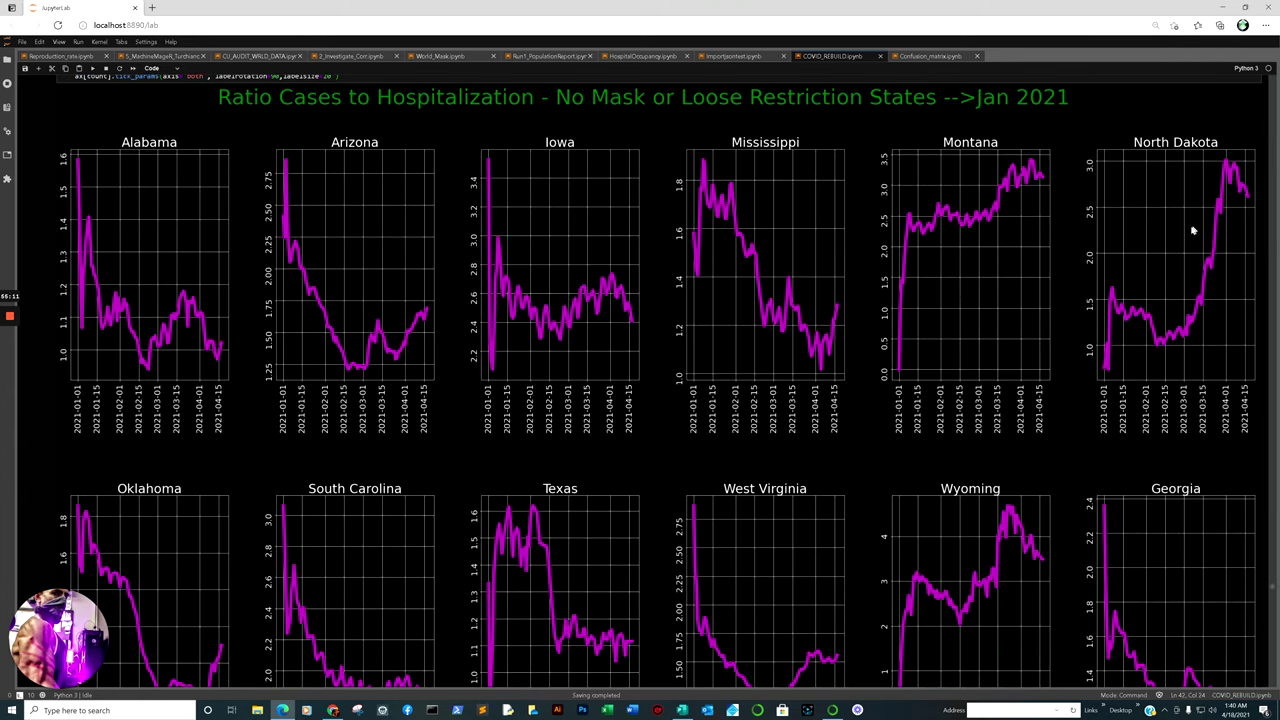
{"action": "scroll", "coordinate": [1194, 231], "scroll_direction": "down", "scroll_amount": 3}
{"action": "scroll", "coordinate": [612, 282], "scroll_direction": "down", "scroll_amount": 2}
{"action": "scroll", "coordinate": [612, 282], "scroll_direction": "down", "scroll_amount": 10}
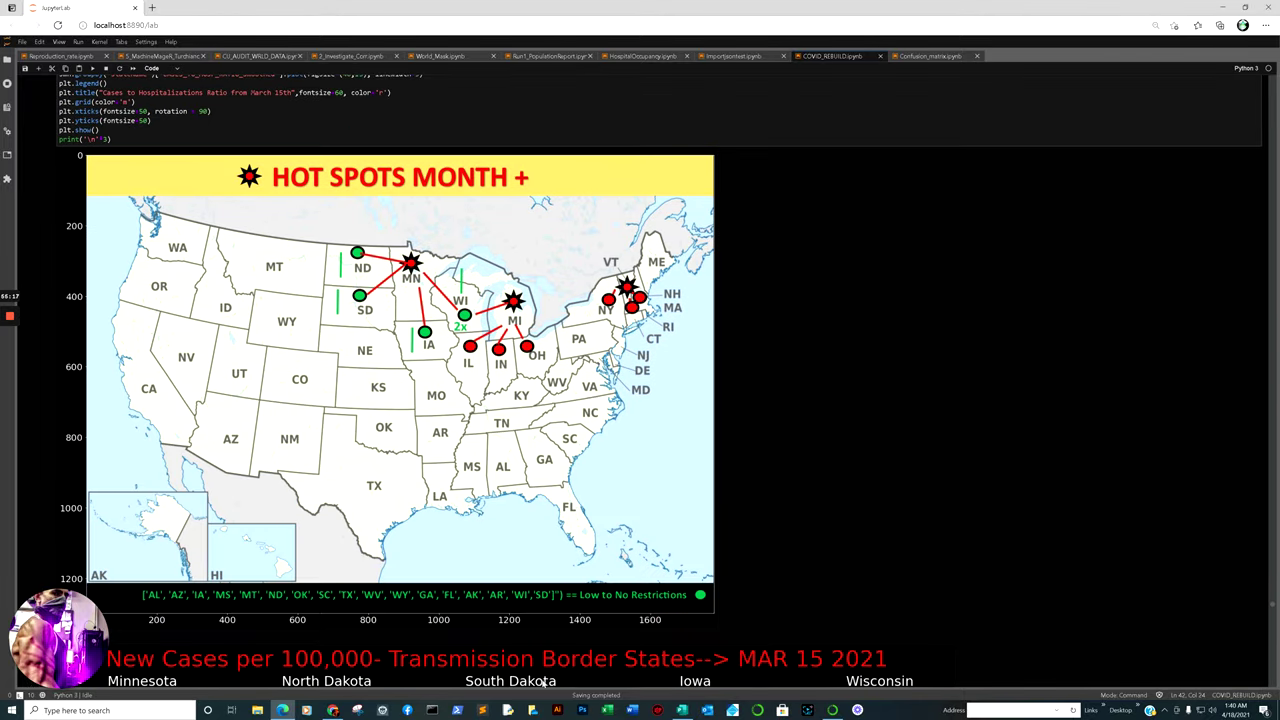
- Back in the browser, skim the COVID-19 dust study, then bring up the B.1.1.7 variant article
{"action": "mouse_move", "coordinate": [332, 705]}
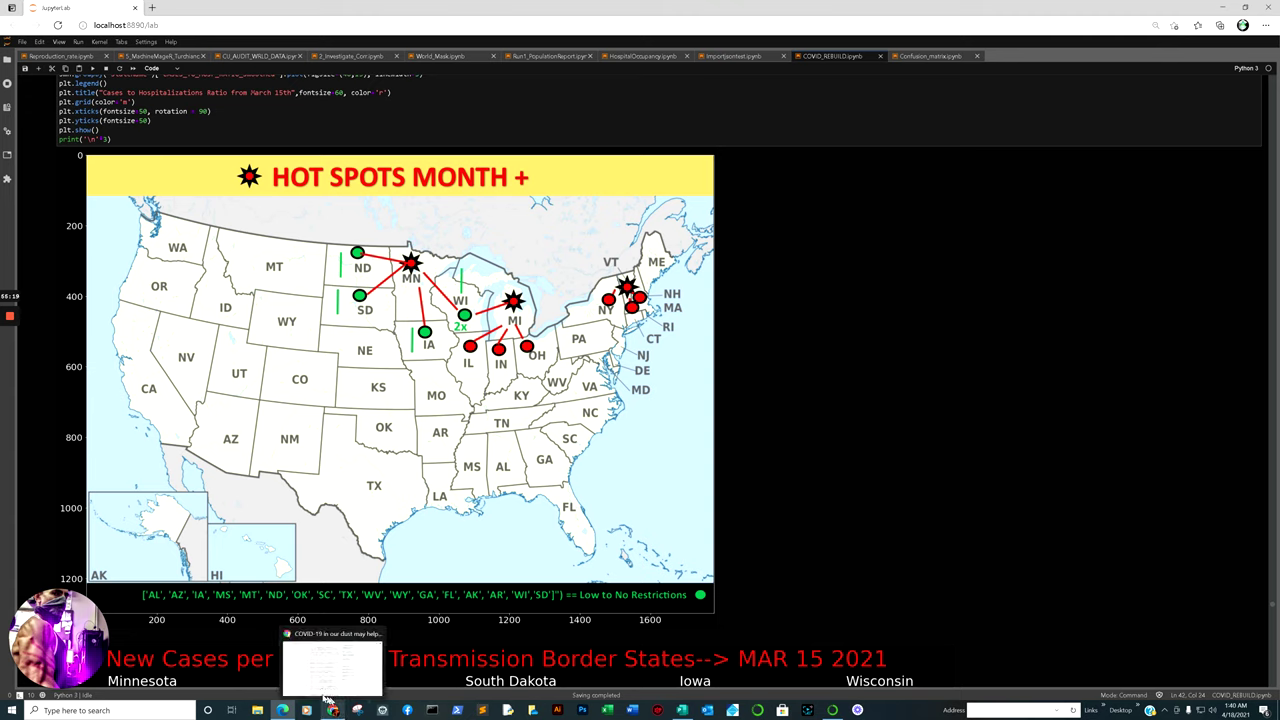
{"action": "left_click", "coordinate": [327, 675]}
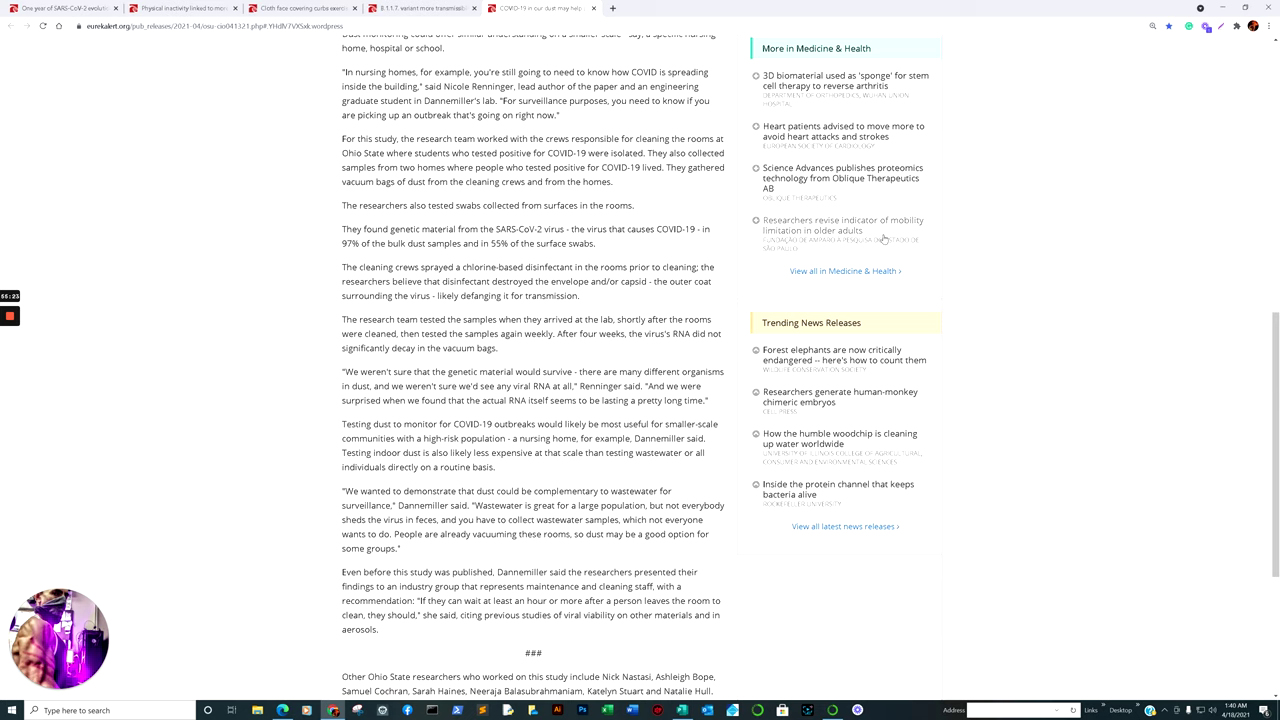
{"action": "scroll", "coordinate": [594, 211], "scroll_direction": "up", "scroll_amount": 2}
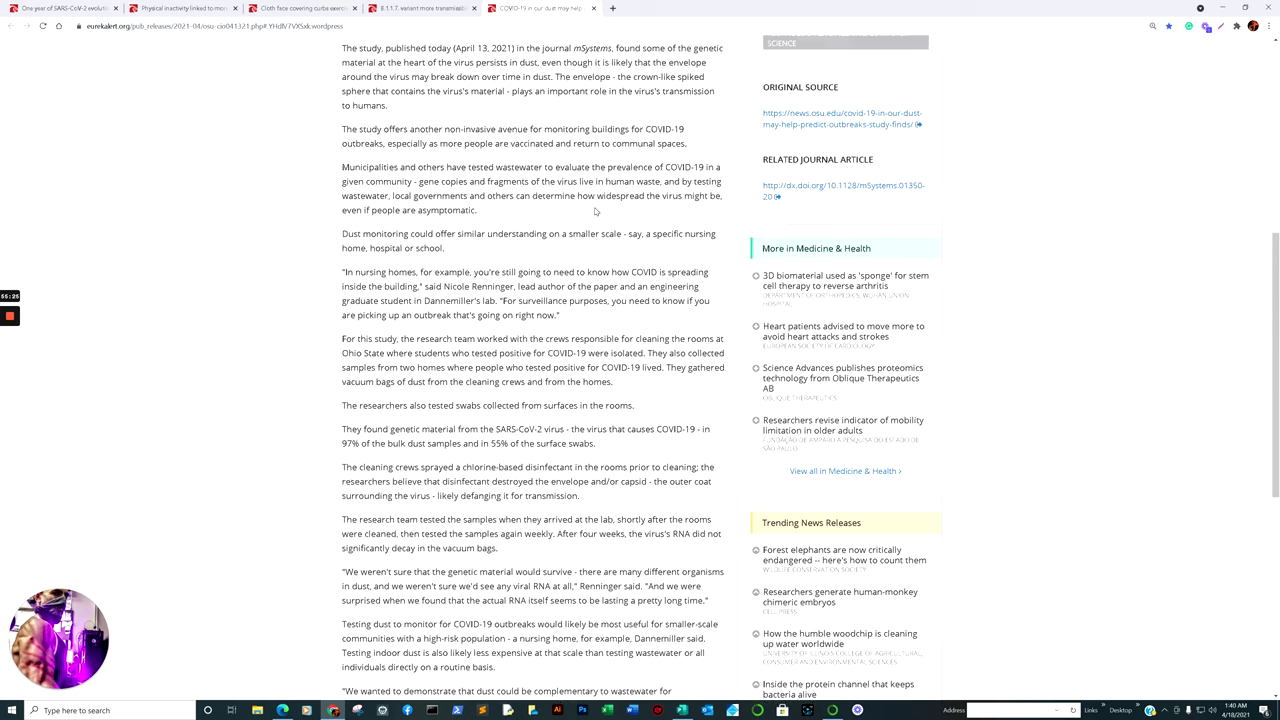
{"action": "scroll", "coordinate": [594, 207], "scroll_direction": "up", "scroll_amount": 3}
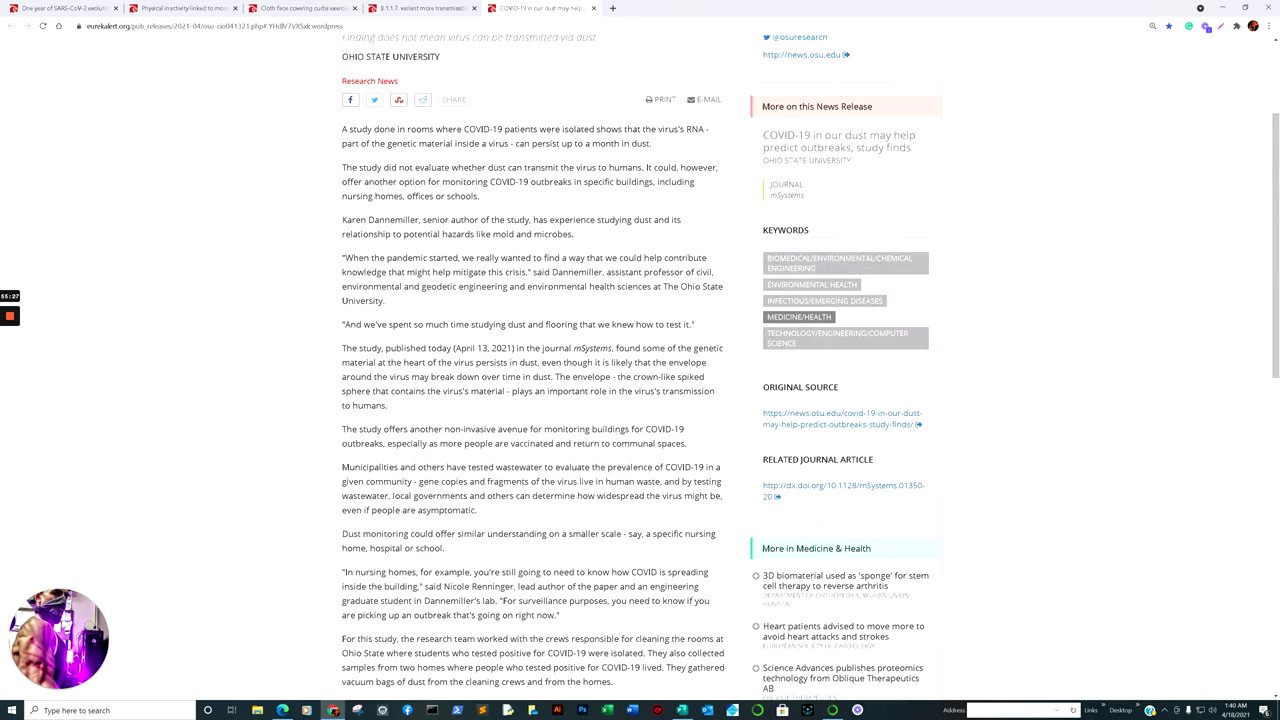
{"action": "scroll", "coordinate": [500, 329], "scroll_direction": "down", "scroll_amount": 4}
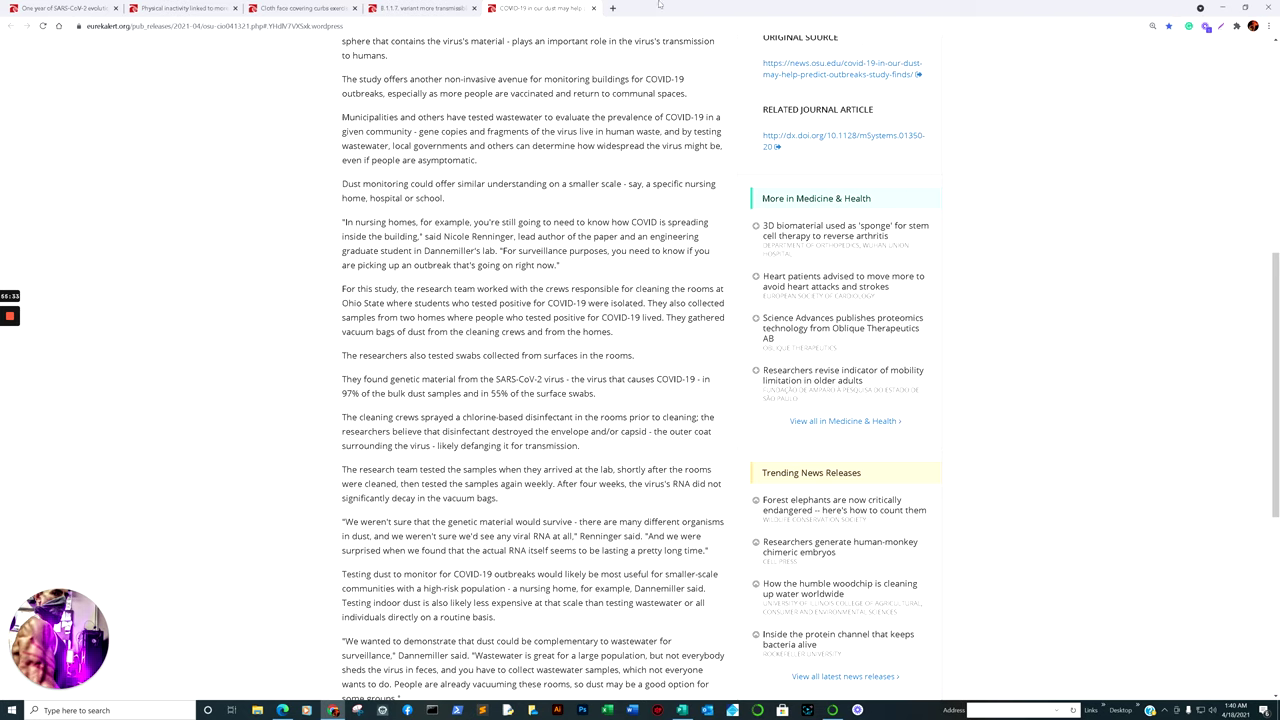
{"action": "left_click", "coordinate": [436, 8]}
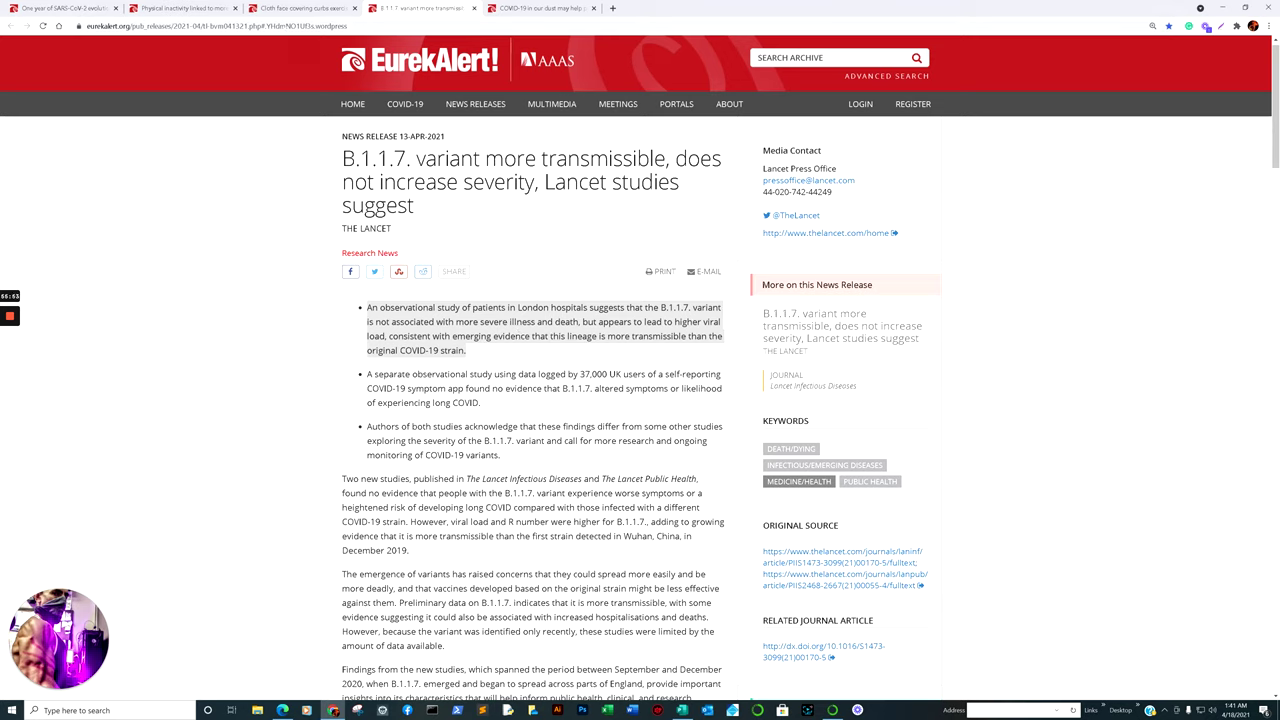
- Read through the BMJ cloth face covering exercise article and return to its headline
{"action": "left_click", "coordinate": [290, 9]}
{"action": "scroll", "coordinate": [253, 513], "scroll_direction": "up", "scroll_amount": 3}
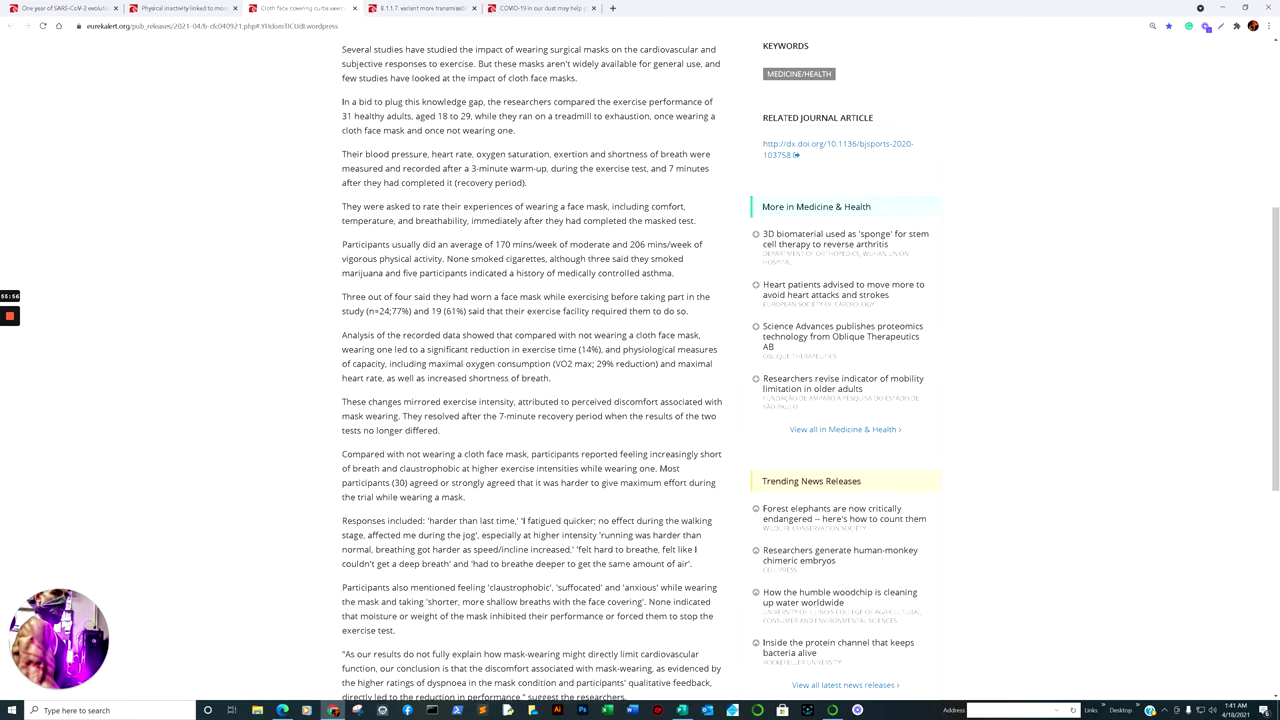
{"action": "scroll", "coordinate": [647, 569], "scroll_direction": "up", "scroll_amount": 4}
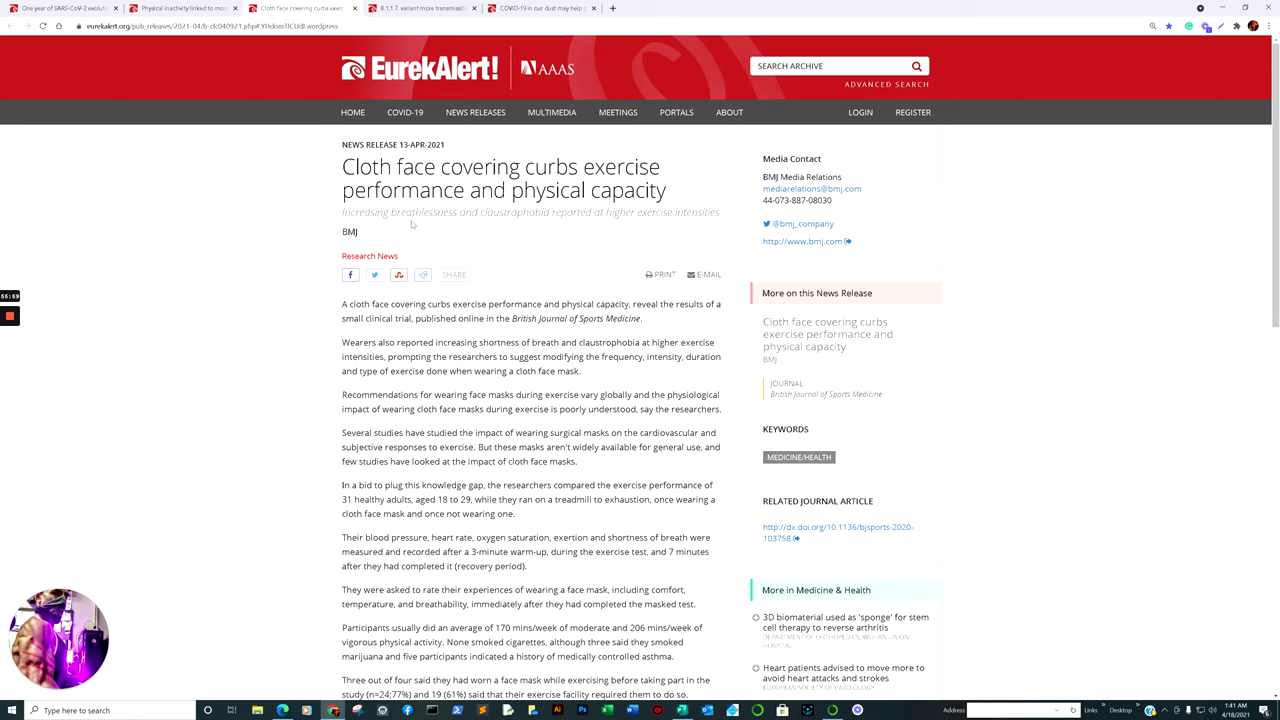
{"action": "scroll", "coordinate": [542, 231], "scroll_direction": "down", "scroll_amount": 3}
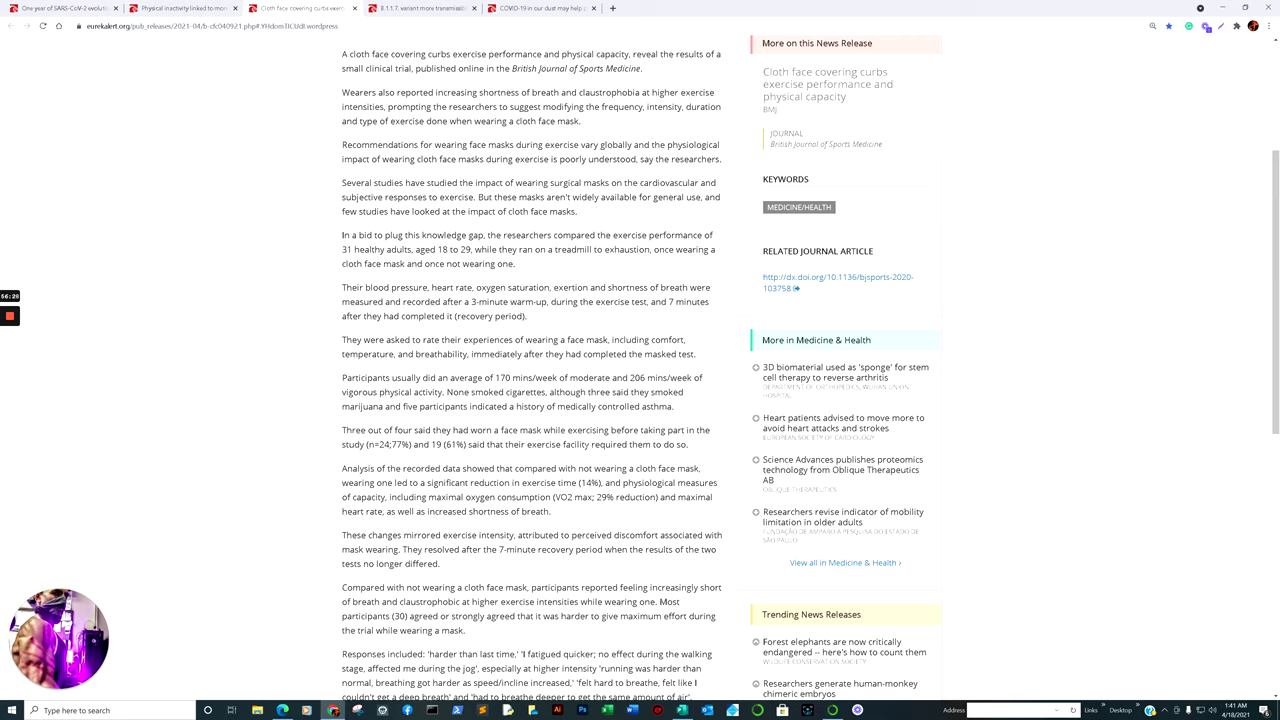
{"action": "scroll", "coordinate": [590, 443], "scroll_direction": "up", "scroll_amount": 3}
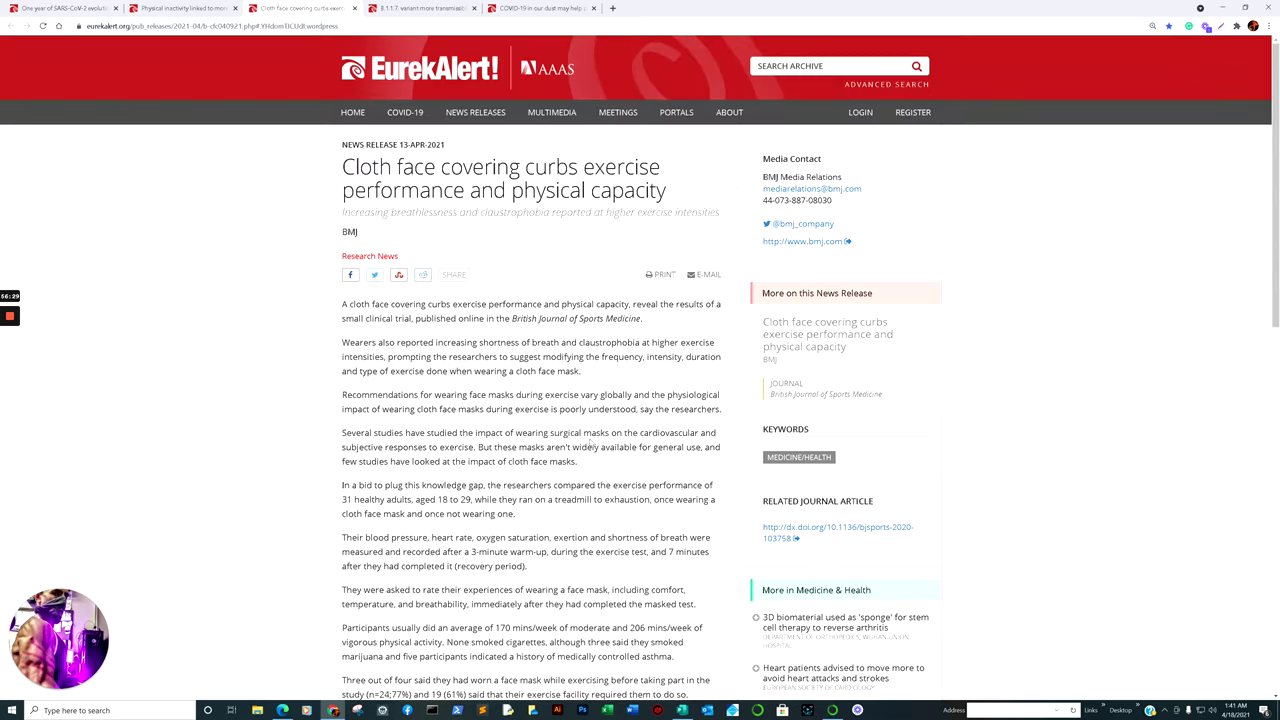
{"action": "scroll", "coordinate": [591, 443], "scroll_direction": "down", "scroll_amount": 3}
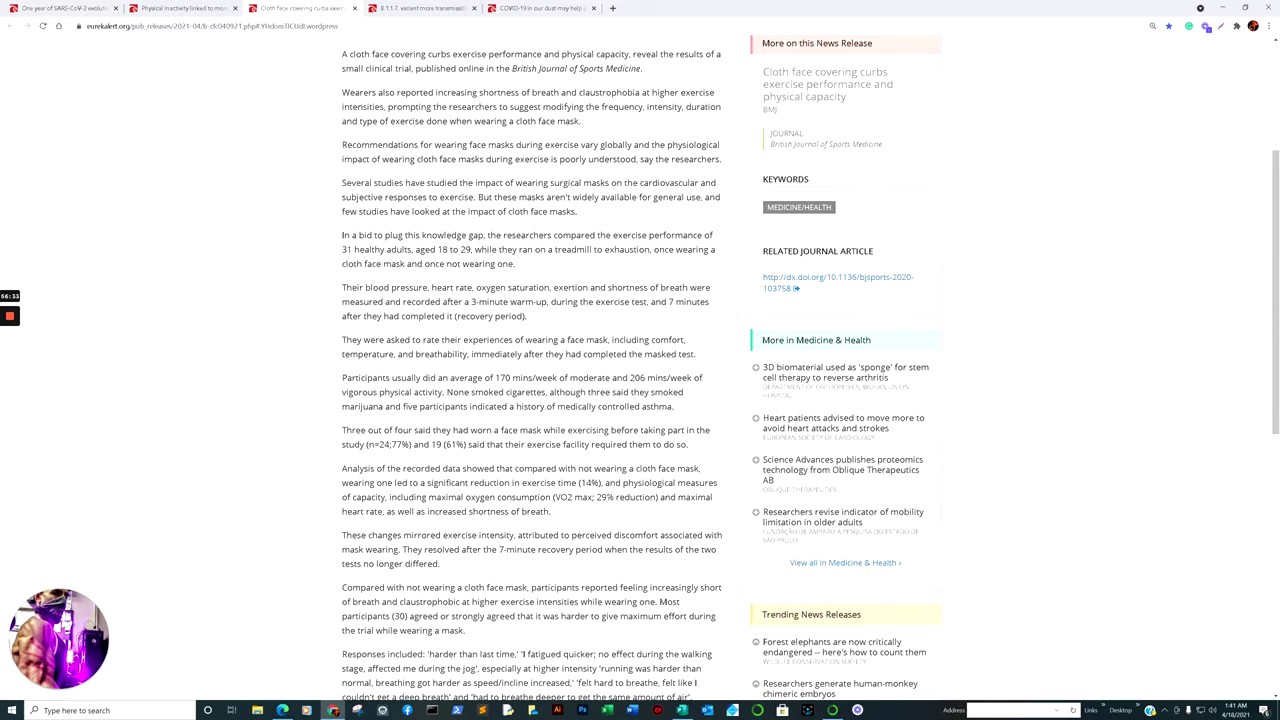
{"action": "scroll", "coordinate": [591, 443], "scroll_direction": "up", "scroll_amount": 3}
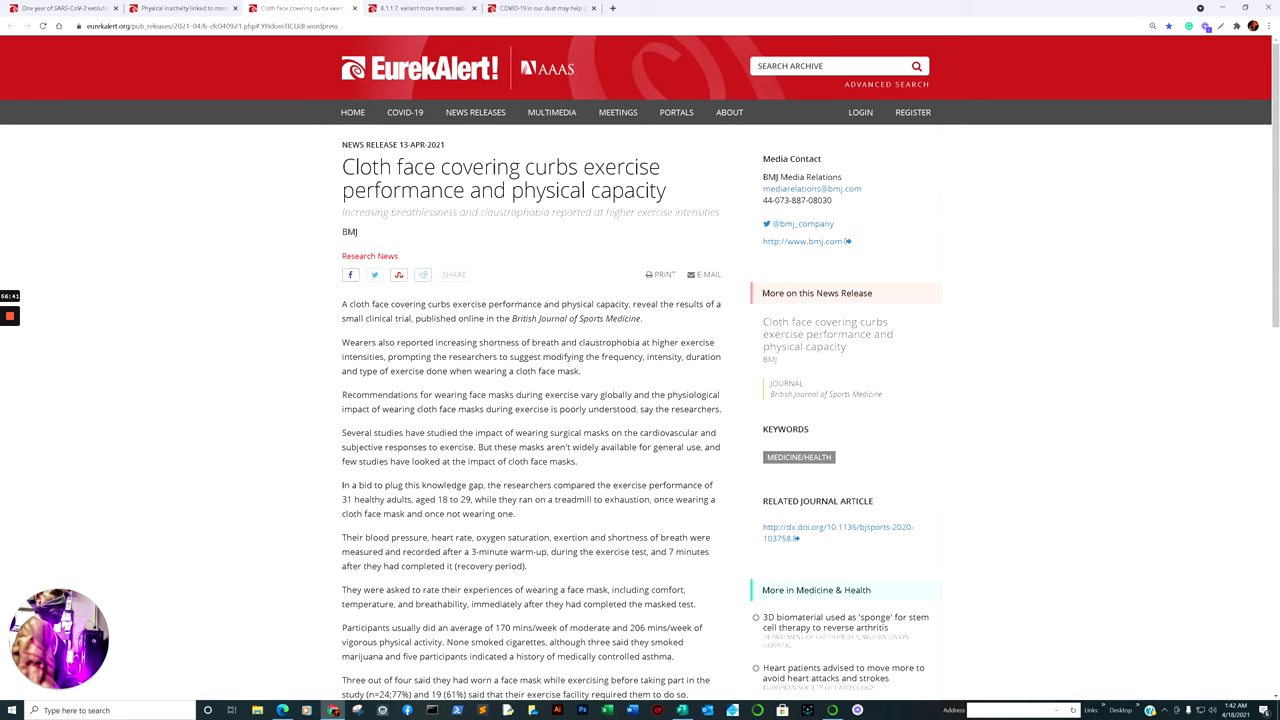
- Read the physical inactivity article down to its findings, then return to the One year of SARS-CoV-2 evolution article
{"action": "left_click", "coordinate": [192, 10]}
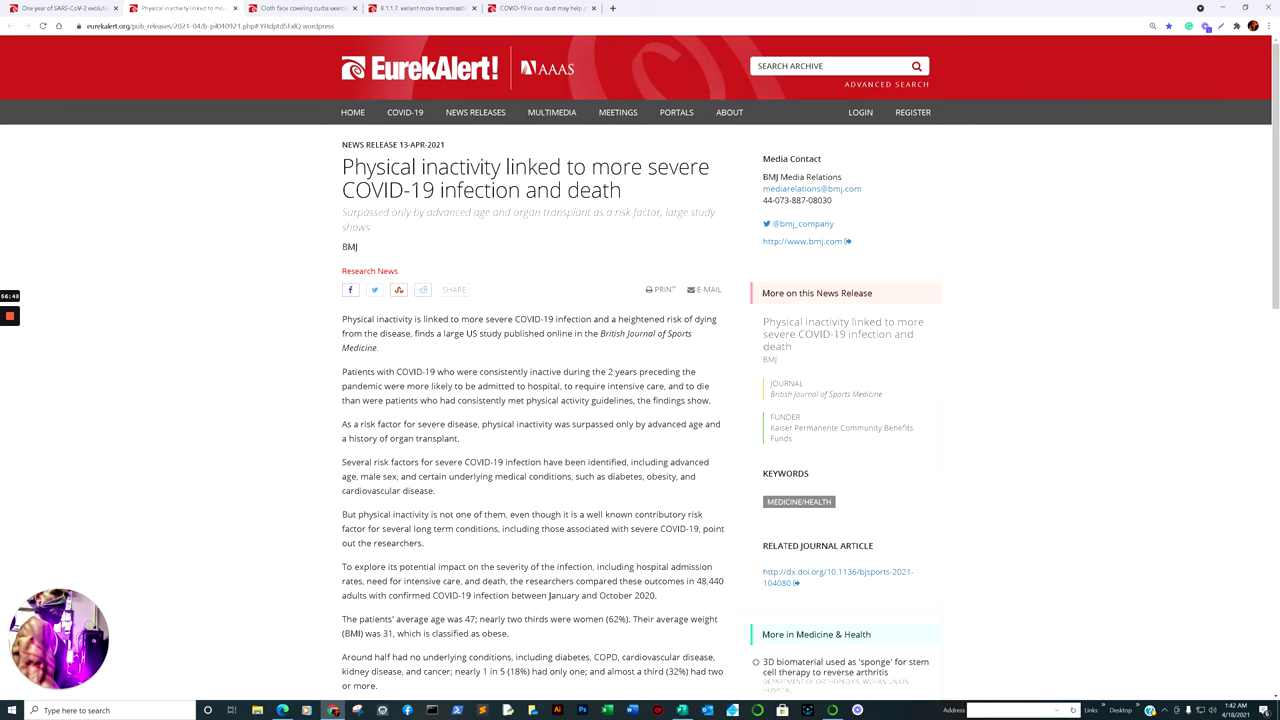
{"action": "scroll", "coordinate": [640, 400], "scroll_direction": "down", "scroll_amount": 1}
{"action": "scroll", "coordinate": [572, 390], "scroll_direction": "down", "scroll_amount": 2}
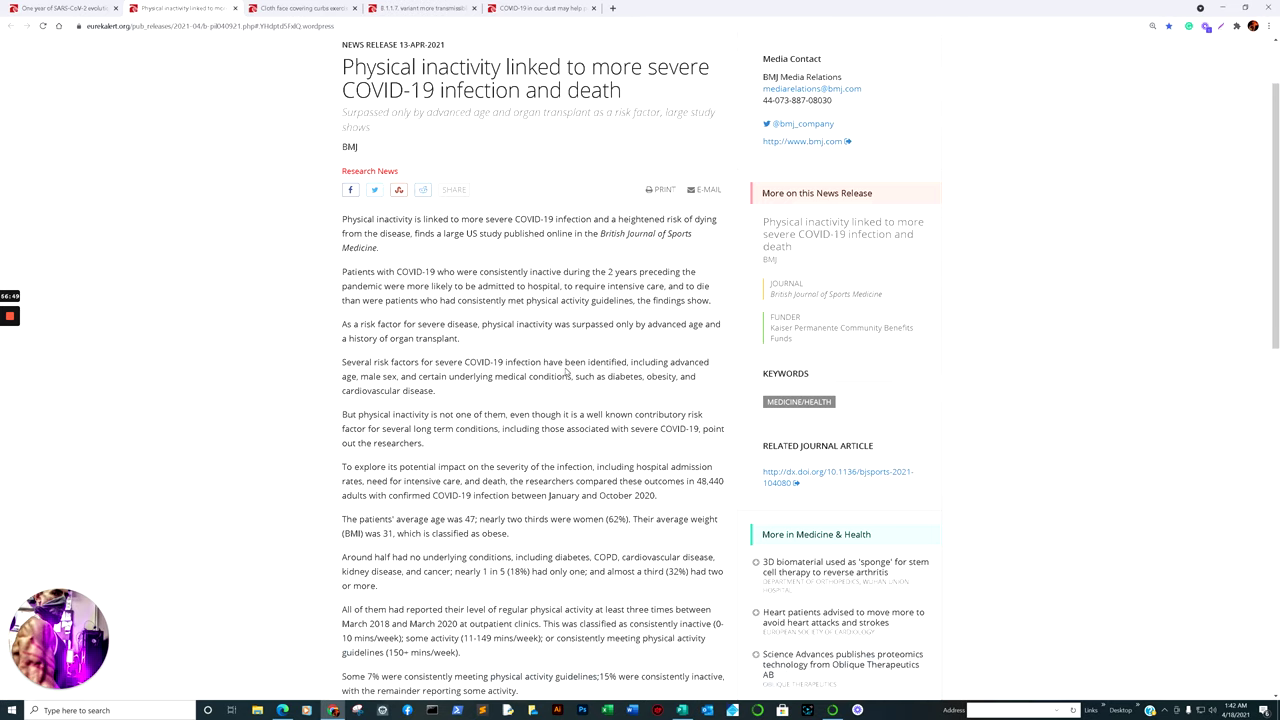
{"action": "scroll", "coordinate": [568, 371], "scroll_direction": "down", "scroll_amount": 3}
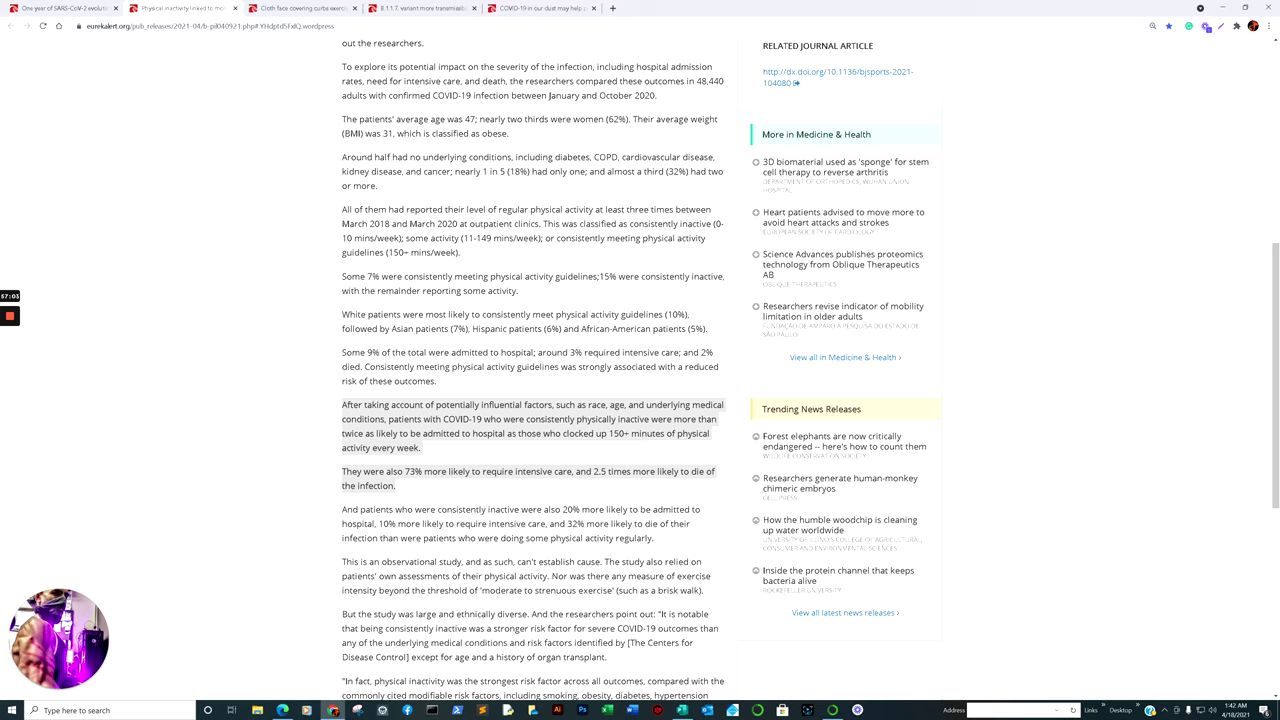
{"action": "left_click", "coordinate": [62, 8]}
- Read down through the article's spike mutation sections on D614G, N501Y and E484K
{"action": "scroll", "coordinate": [672, 426], "scroll_direction": "up", "scroll_amount": 5}
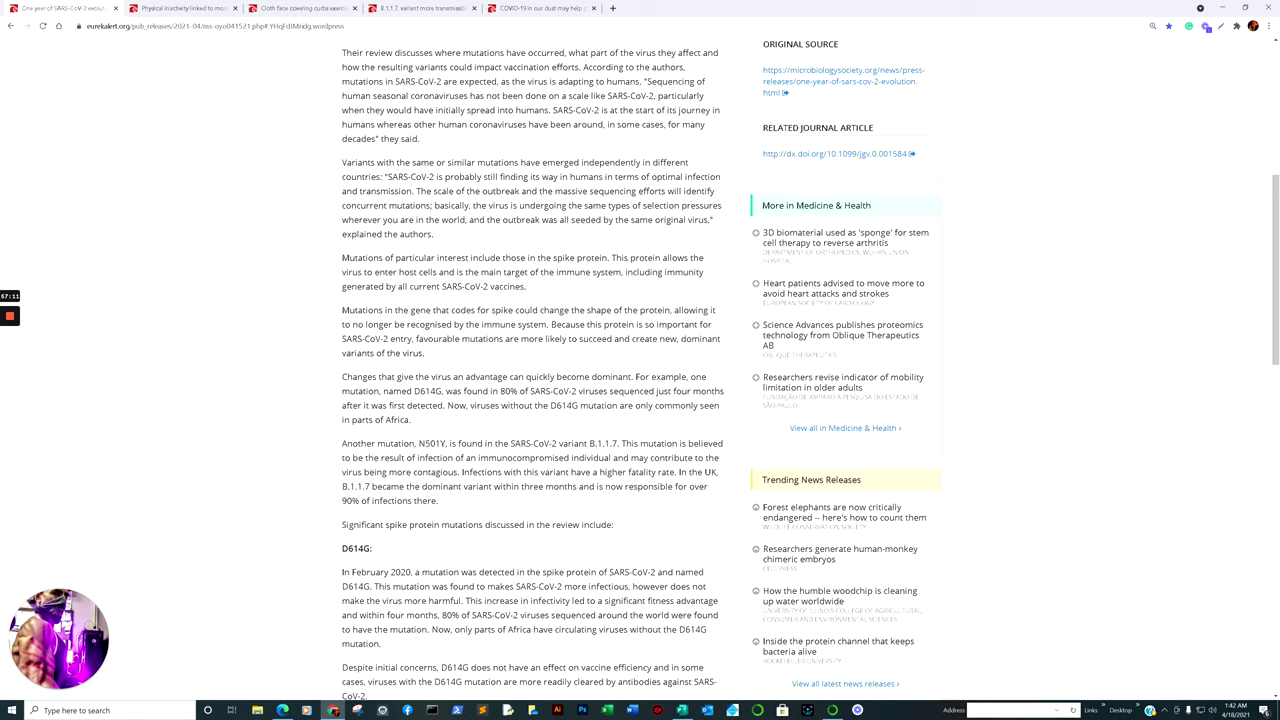
{"action": "scroll", "coordinate": [593, 357], "scroll_direction": "down", "scroll_amount": 3}
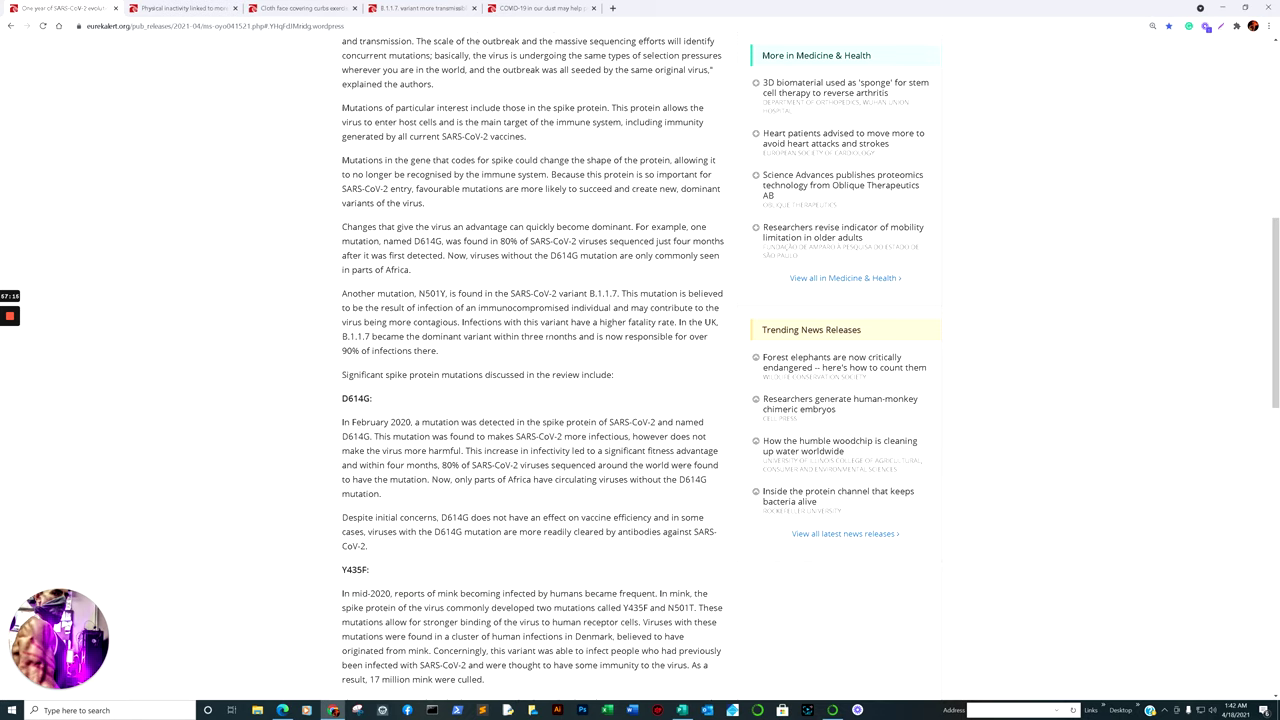
{"action": "scroll", "coordinate": [545, 322], "scroll_direction": "down", "scroll_amount": 2}
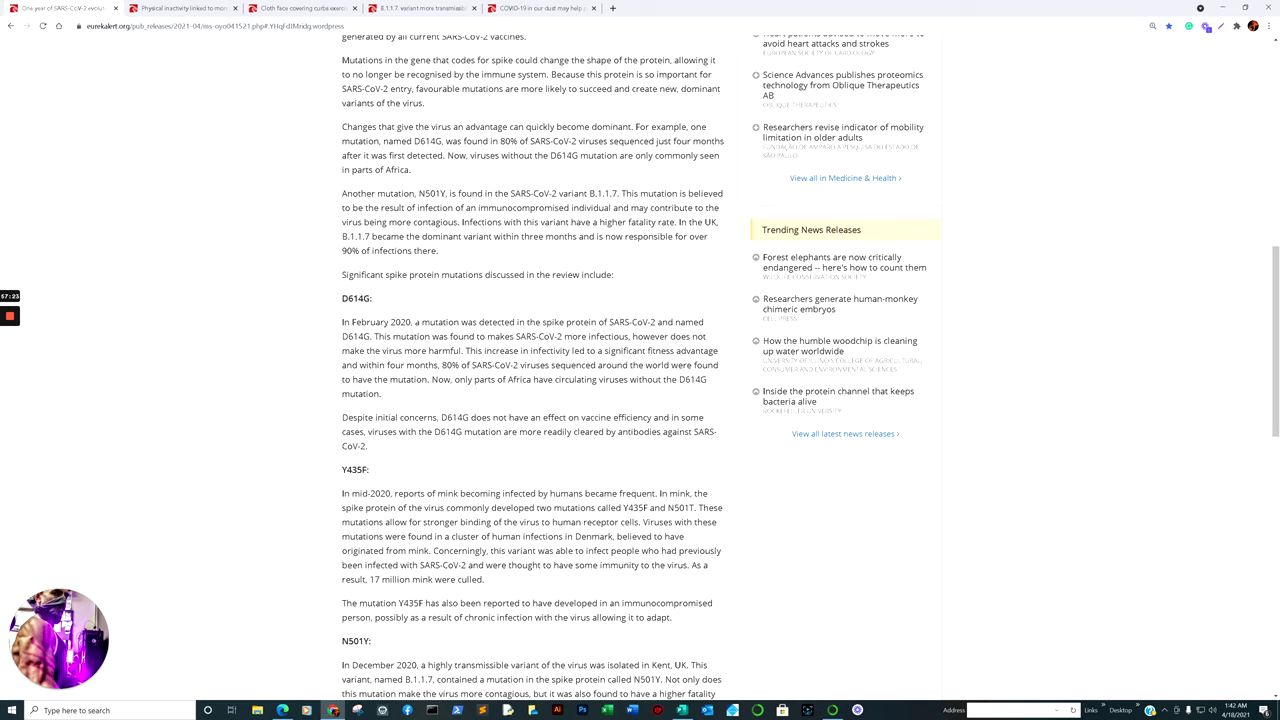
{"action": "scroll", "coordinate": [518, 393], "scroll_direction": "down", "scroll_amount": 3}
{"action": "scroll", "coordinate": [533, 360], "scroll_direction": "down", "scroll_amount": 2}
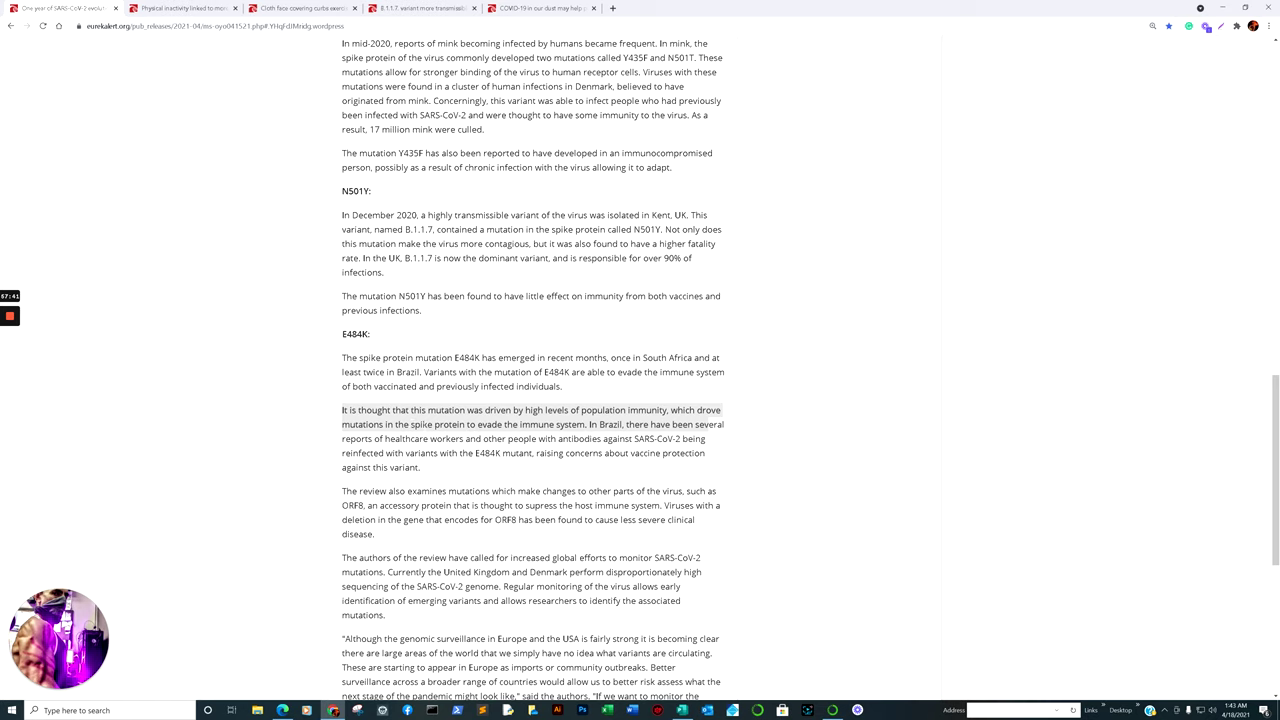
- Highlight the sentence on population immunity driving mutations, then go back up to the opening paragraphs
{"action": "left_click", "coordinate": [566, 410]}
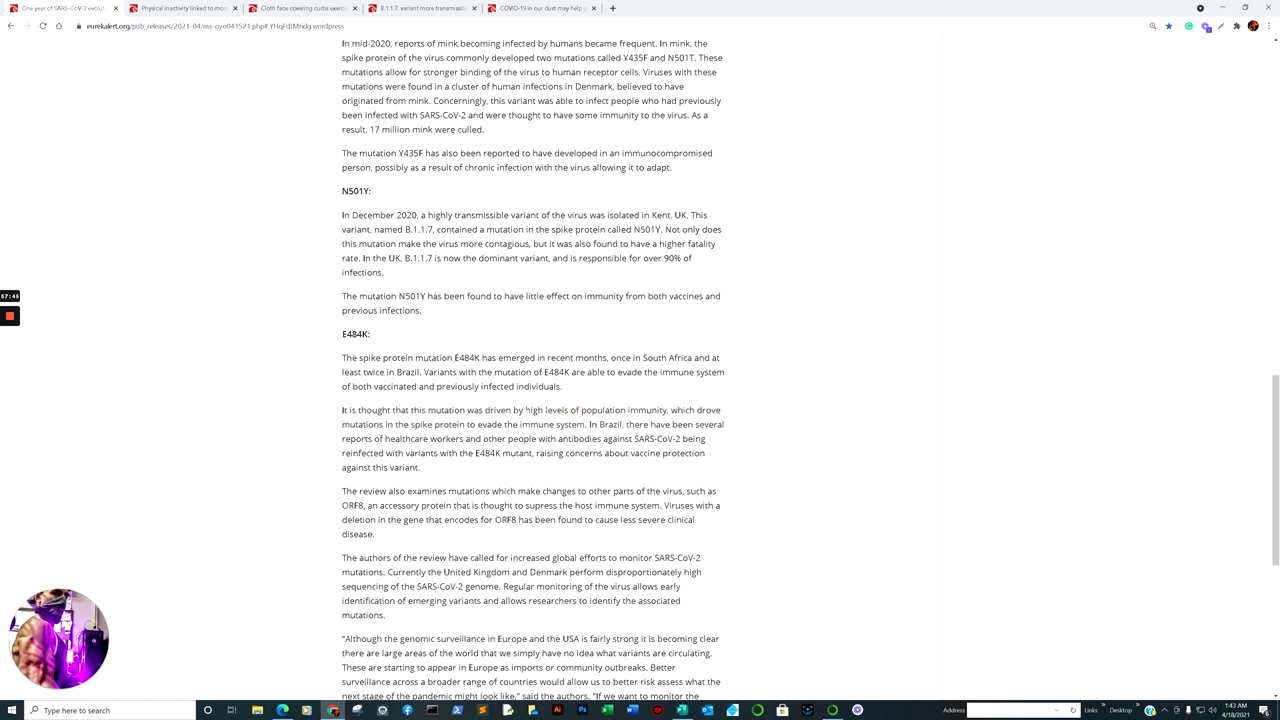
{"action": "left_click_drag", "start_coordinate": [525, 410], "coordinate": [666, 411]}
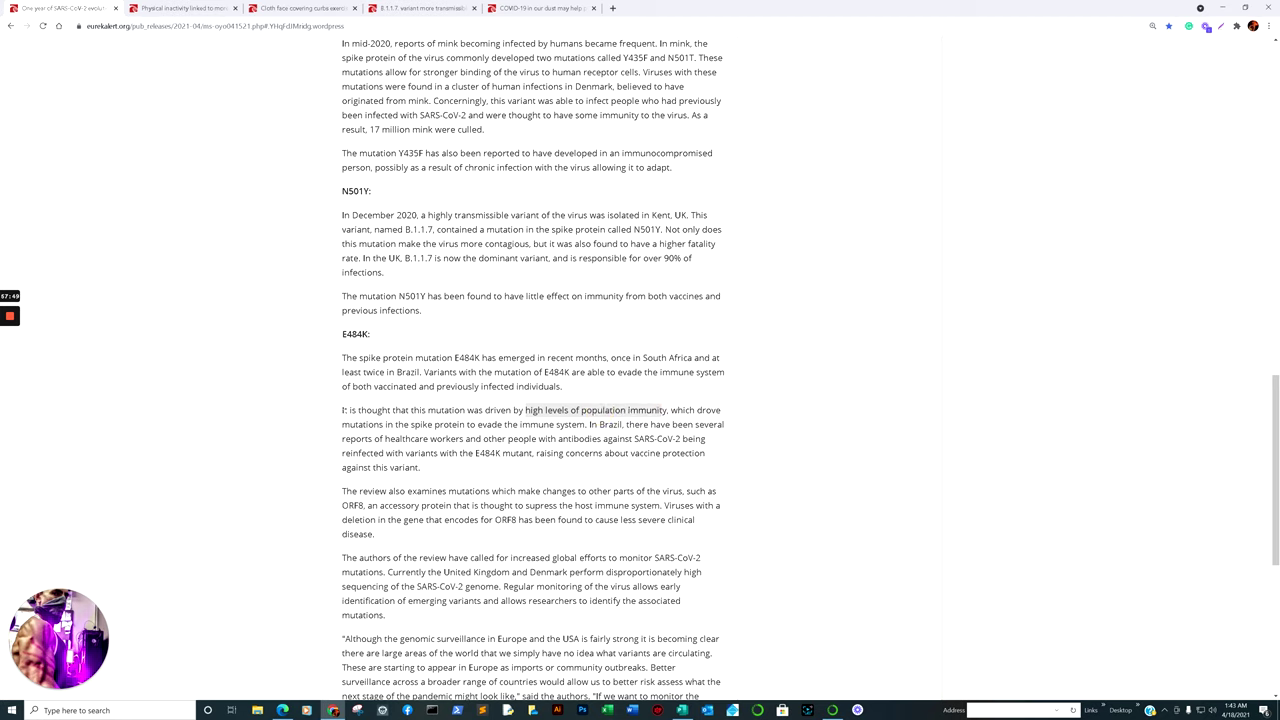
{"action": "left_click_drag", "start_coordinate": [343, 410], "coordinate": [587, 424]}
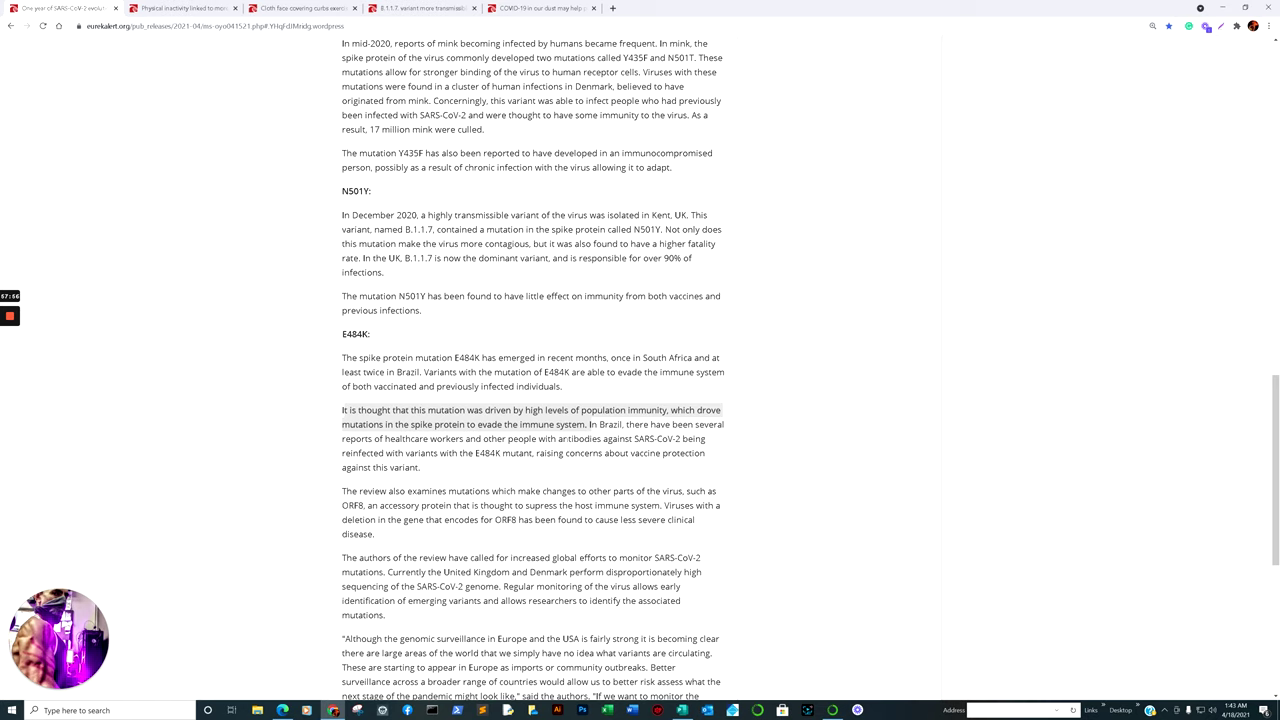
{"action": "scroll", "coordinate": [568, 313], "scroll_direction": "up", "scroll_amount": 5}
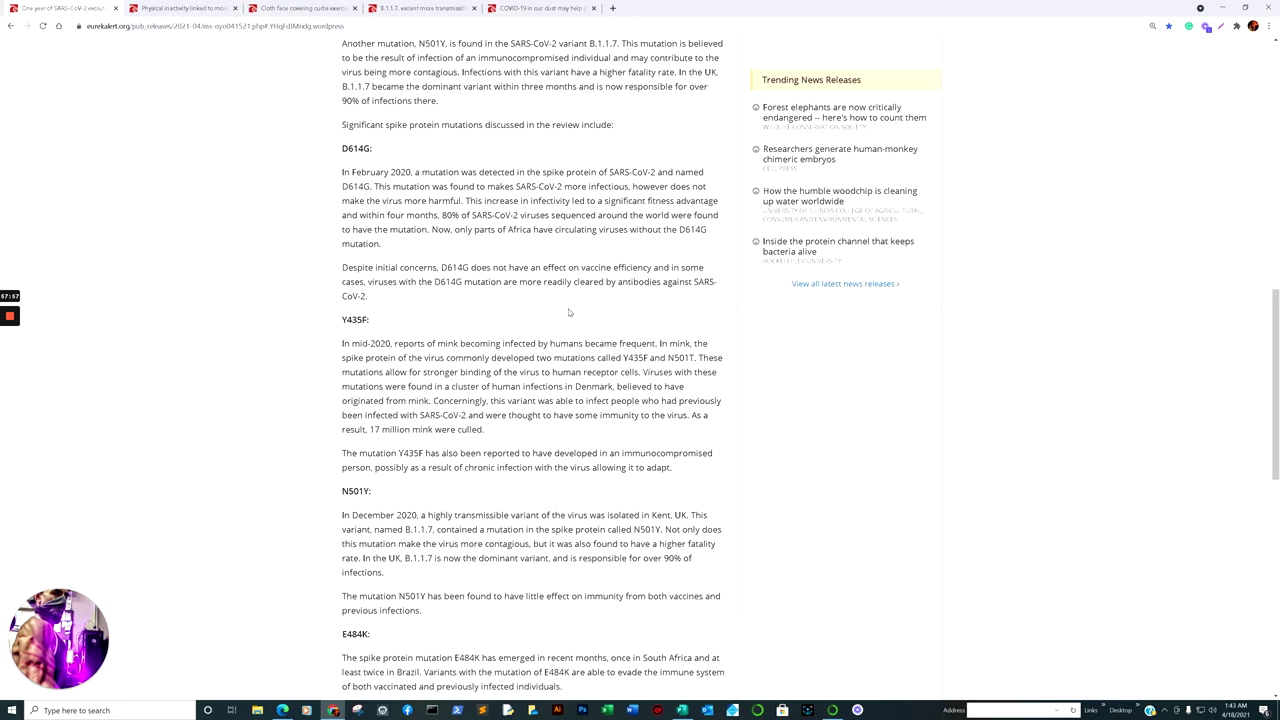
{"action": "scroll", "coordinate": [533, 370], "scroll_direction": "up", "scroll_amount": 1}
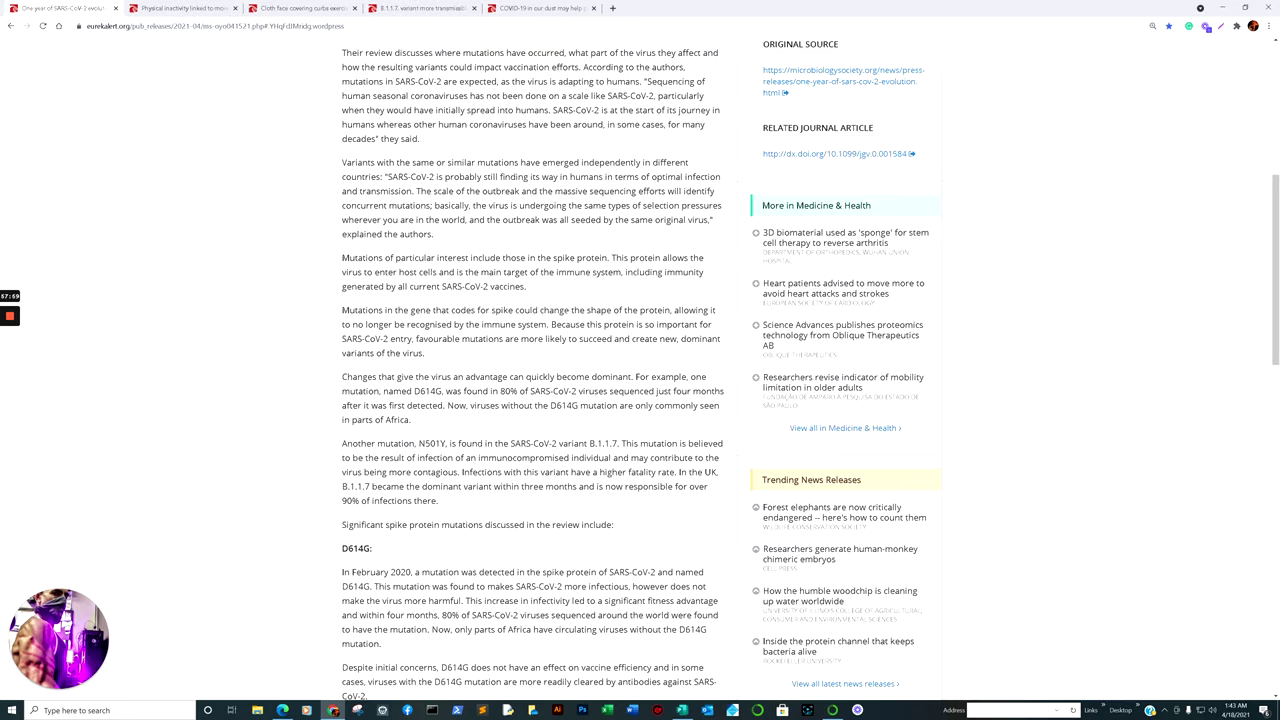
{"action": "scroll", "coordinate": [533, 370], "scroll_direction": "up", "scroll_amount": 2}
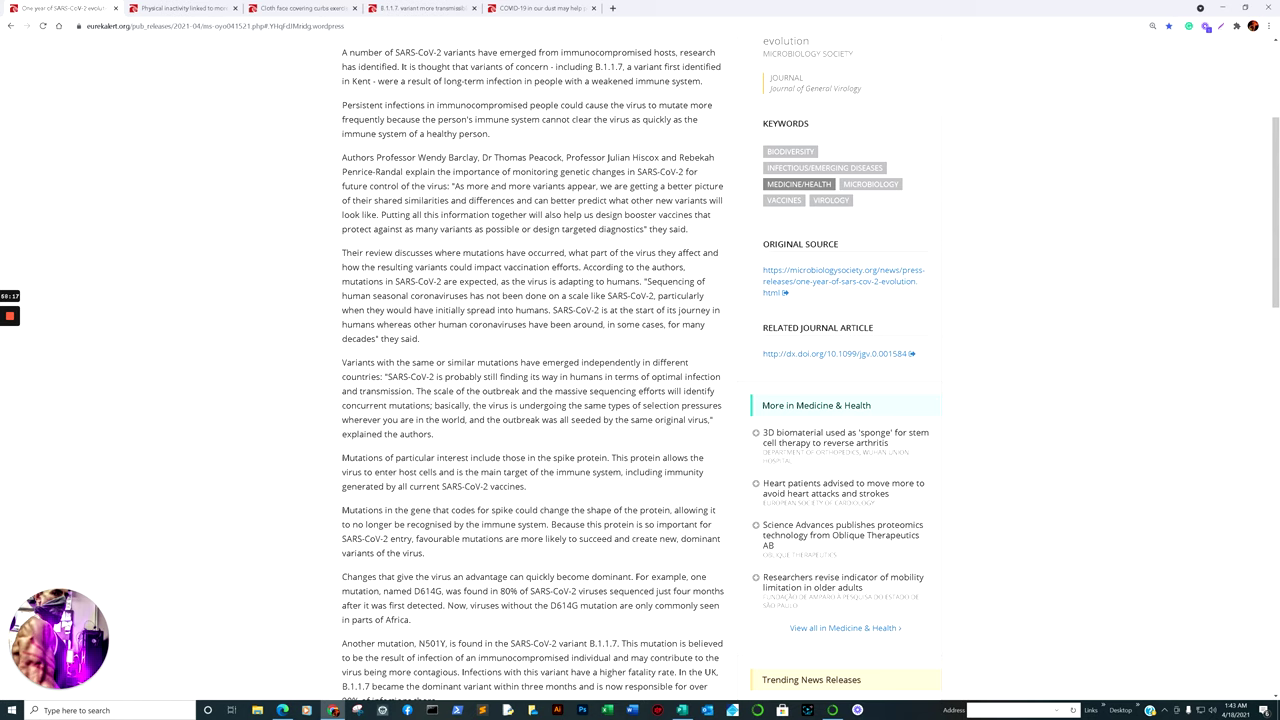
{"action": "scroll", "coordinate": [452, 204], "scroll_direction": "up", "scroll_amount": 1}
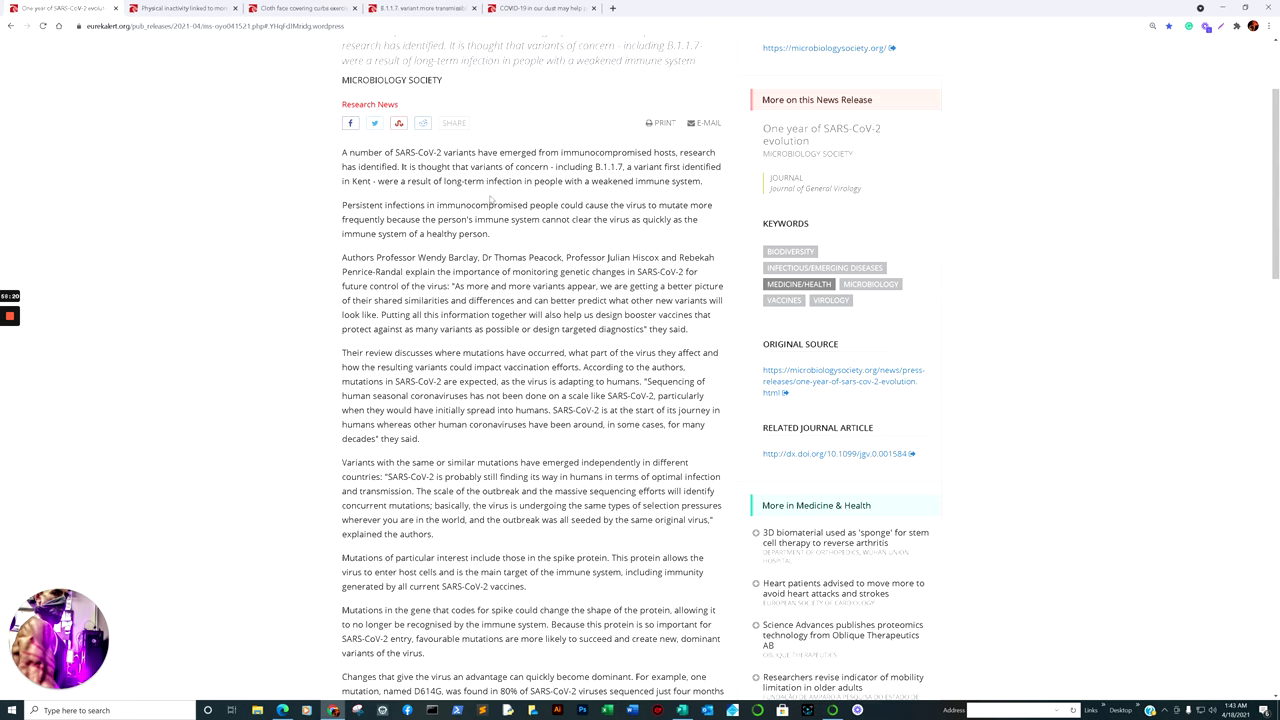